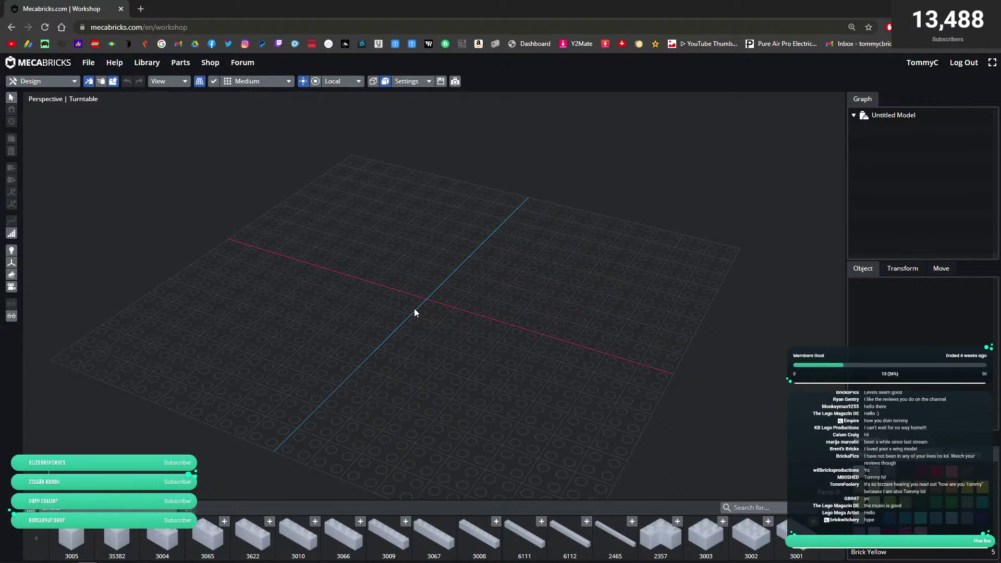
- Search the parts library for "spider-man" and enlarge the results area to two rows
{"action": "mouse_move", "coordinate": [417, 321]}
{"action": "left_mouse_down"}
{"action": "mouse_move", "coordinate": [428, 308]}
{"action": "mouse_move", "coordinate": [420, 317]}
{"action": "left_mouse_up"}
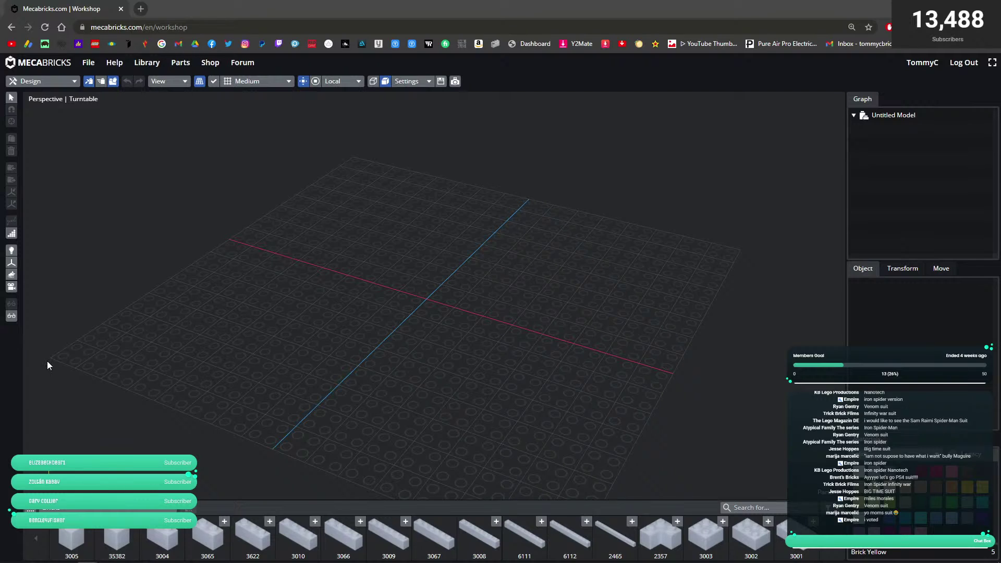
{"action": "mouse_move", "coordinate": [306, 431]}
{"action": "left_mouse_down"}
{"action": "mouse_move", "coordinate": [308, 401]}
{"action": "mouse_move", "coordinate": [307, 412]}
{"action": "left_mouse_up"}
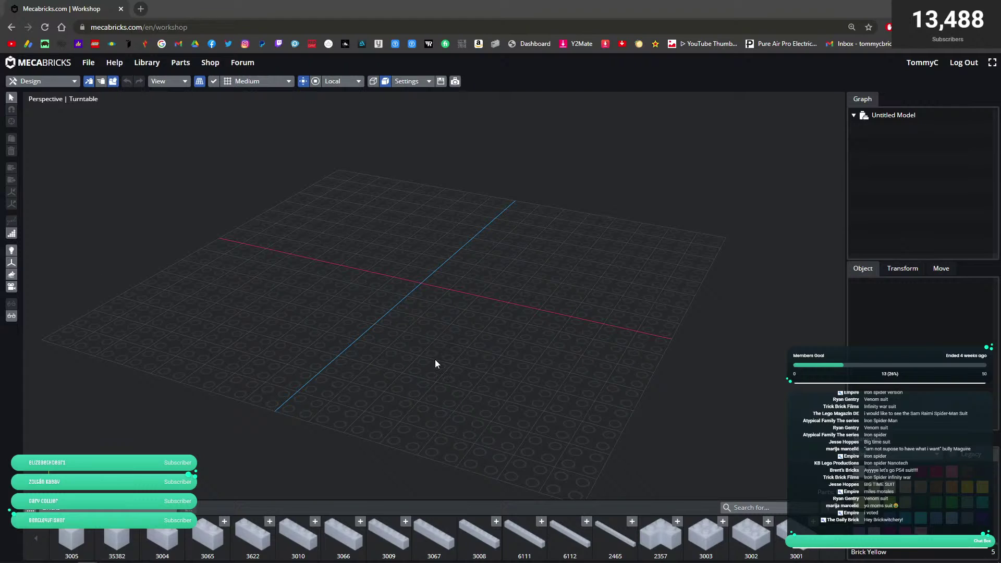
{"action": "left_click", "coordinate": [777, 508]}
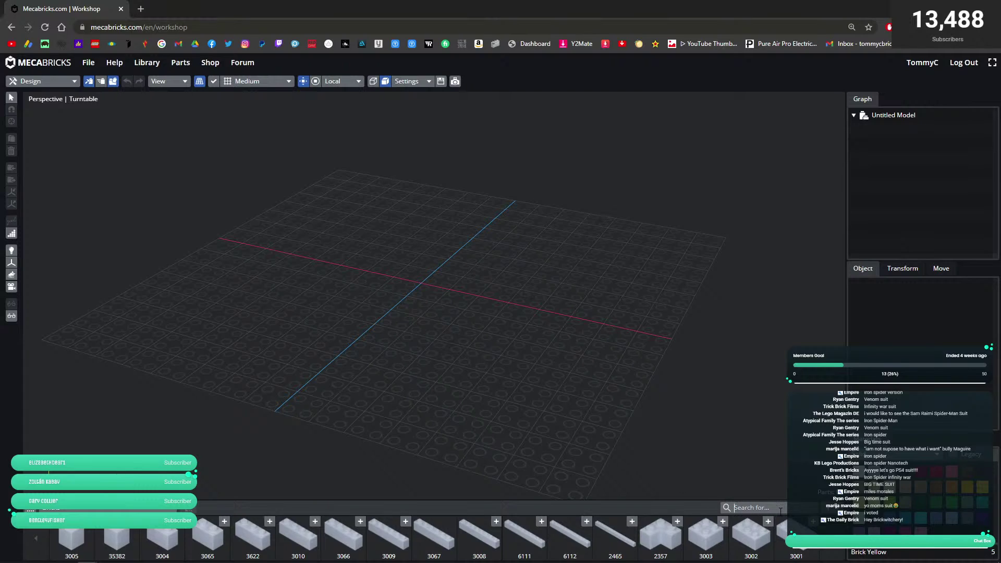
{"action": "type", "text": "spider-man"}
{"action": "key", "text": "Return"}
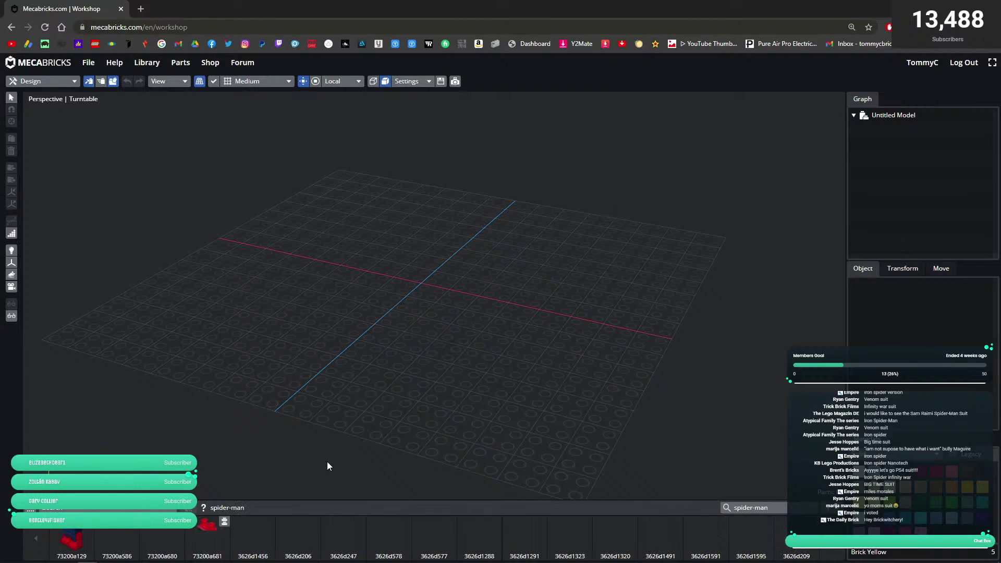
{"action": "left_click_drag", "start_coordinate": [26, 507], "coordinate": [30, 430]}
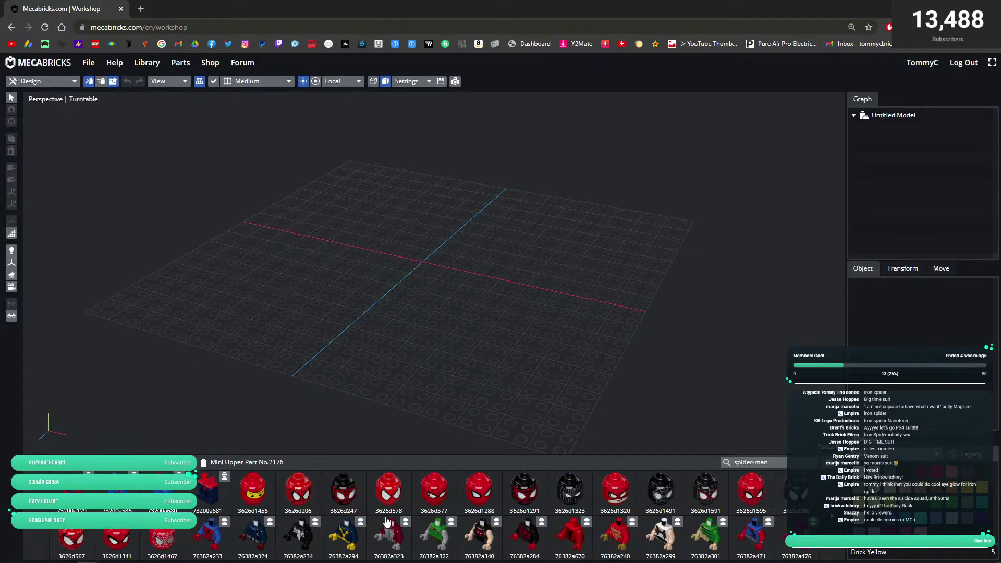
{"action": "left_click_drag", "start_coordinate": [446, 402], "coordinate": [470, 395]}
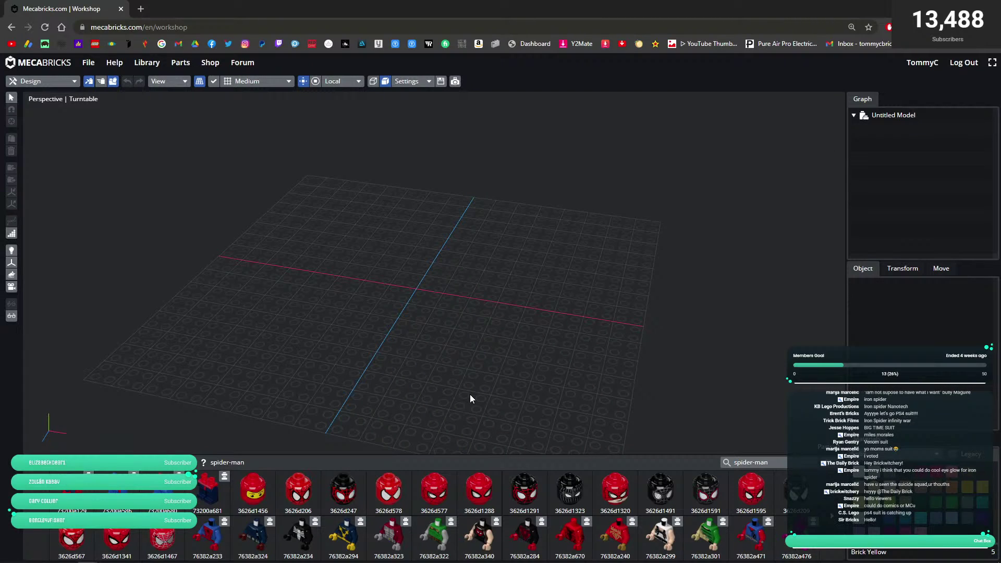
{"action": "left_click_drag", "start_coordinate": [465, 394], "coordinate": [450, 414]}
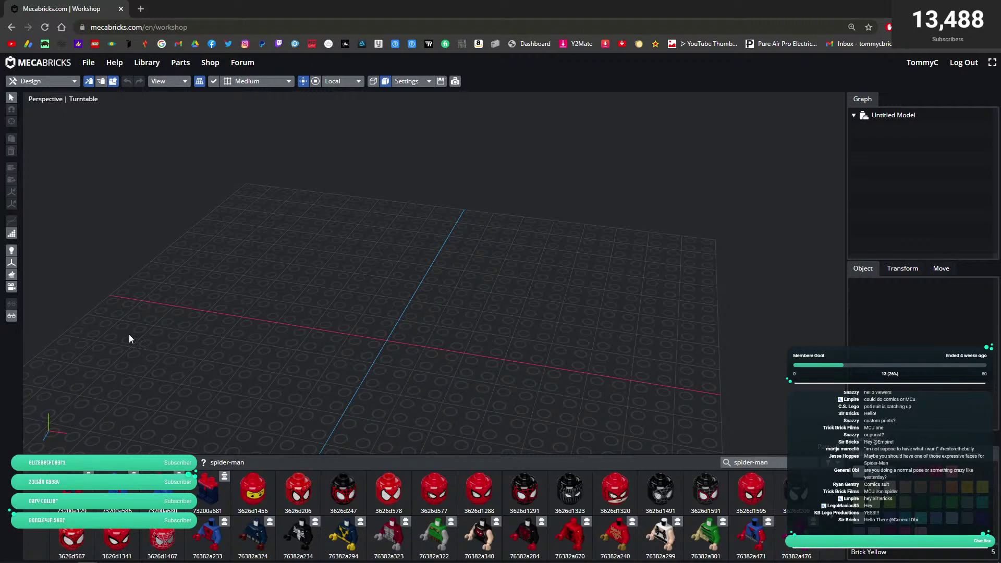
{"action": "left_click_drag", "start_coordinate": [282, 382], "coordinate": [331, 377]}
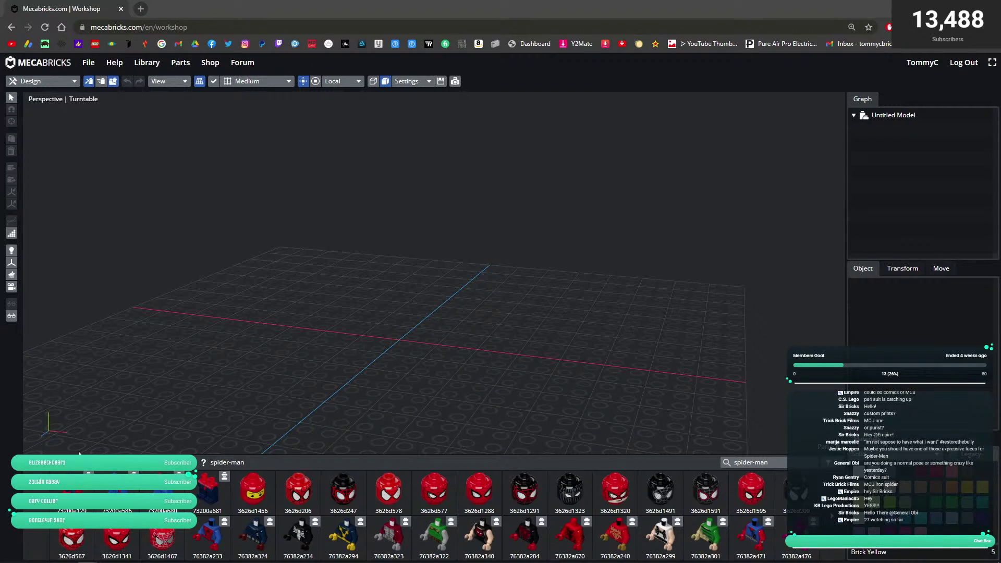
{"action": "left_click_drag", "start_coordinate": [447, 397], "coordinate": [438, 421]}
- Enlarge the results area to three rows and look through the Spider-Man heads and torsos
{"action": "scroll", "coordinate": [412, 521], "scroll_direction": "down", "scroll_amount": 1}
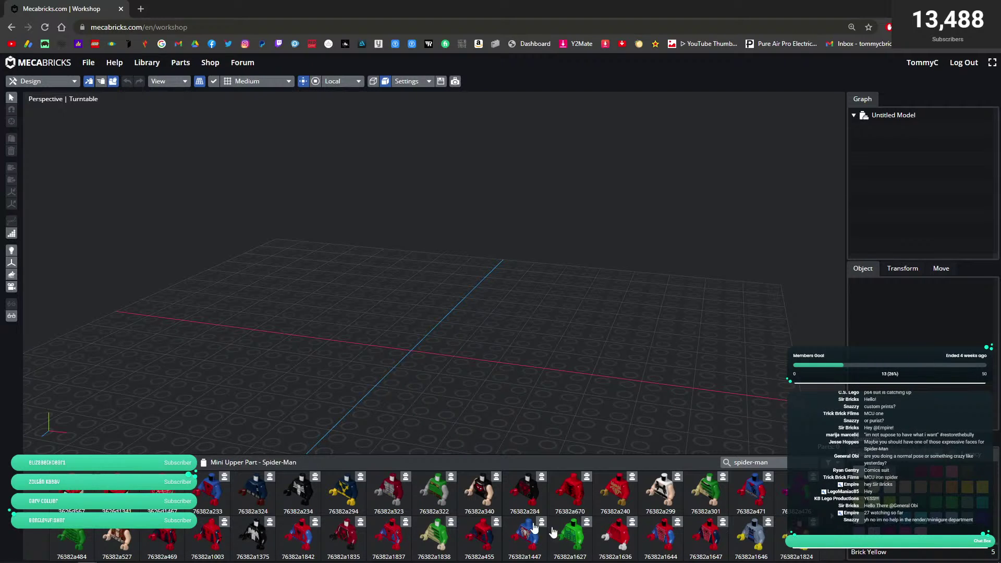
{"action": "scroll", "coordinate": [508, 532], "scroll_direction": "down", "scroll_amount": 1}
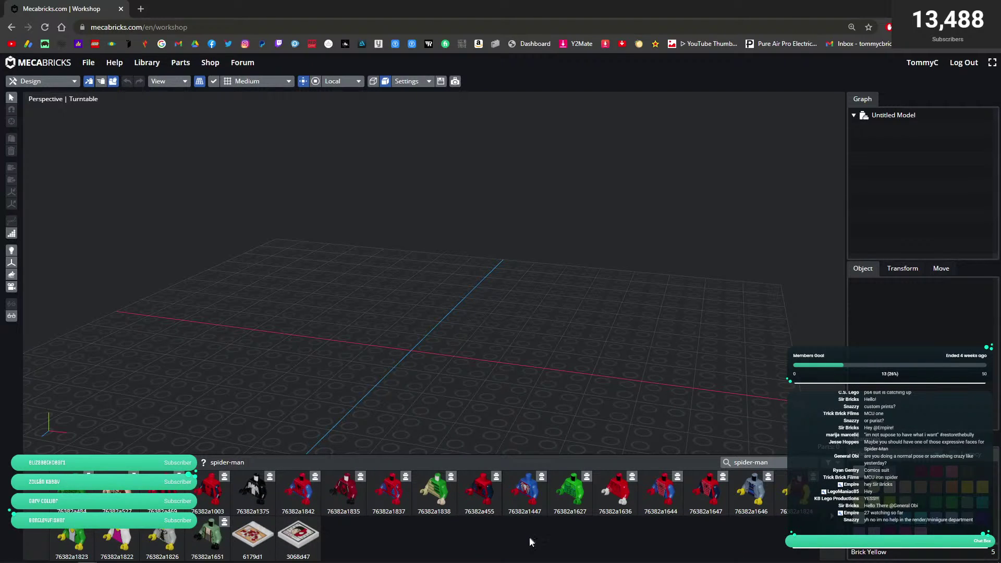
{"action": "scroll", "coordinate": [524, 543], "scroll_direction": "up", "scroll_amount": 3}
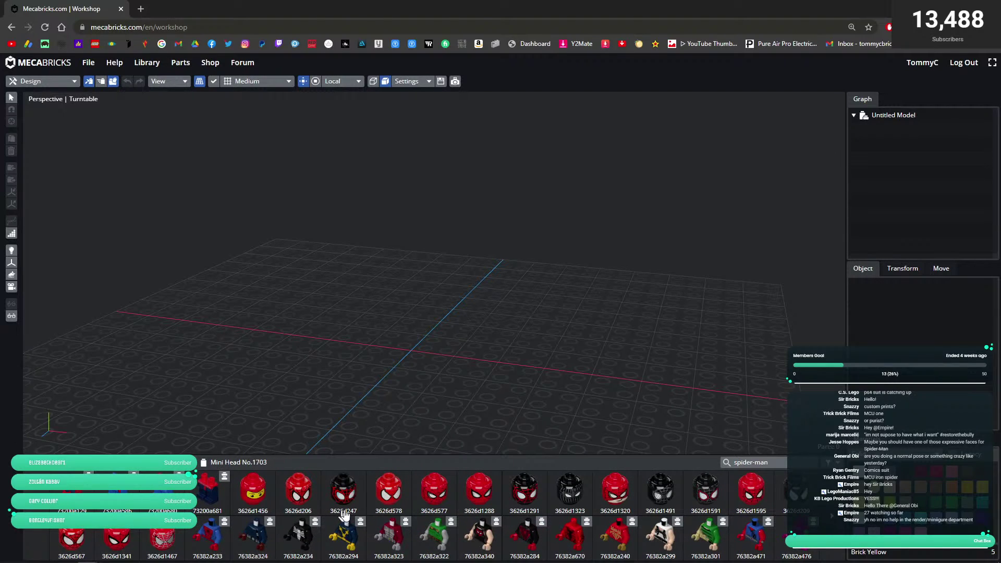
{"action": "left_click_drag", "start_coordinate": [30, 464], "coordinate": [30, 403]}
{"action": "scroll", "coordinate": [278, 515], "scroll_direction": "down", "scroll_amount": 1}
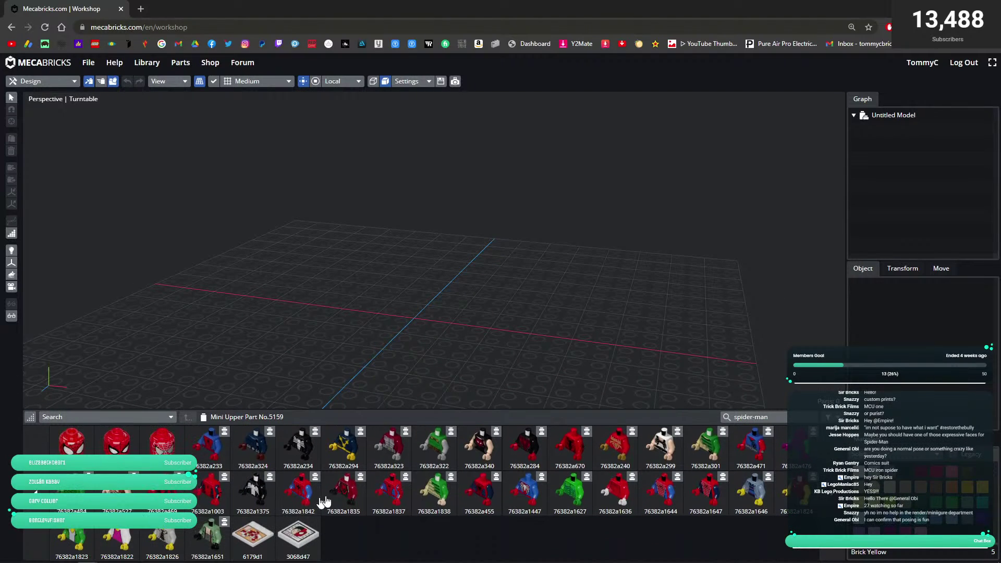
{"action": "scroll", "coordinate": [372, 503], "scroll_direction": "up", "scroll_amount": 1}
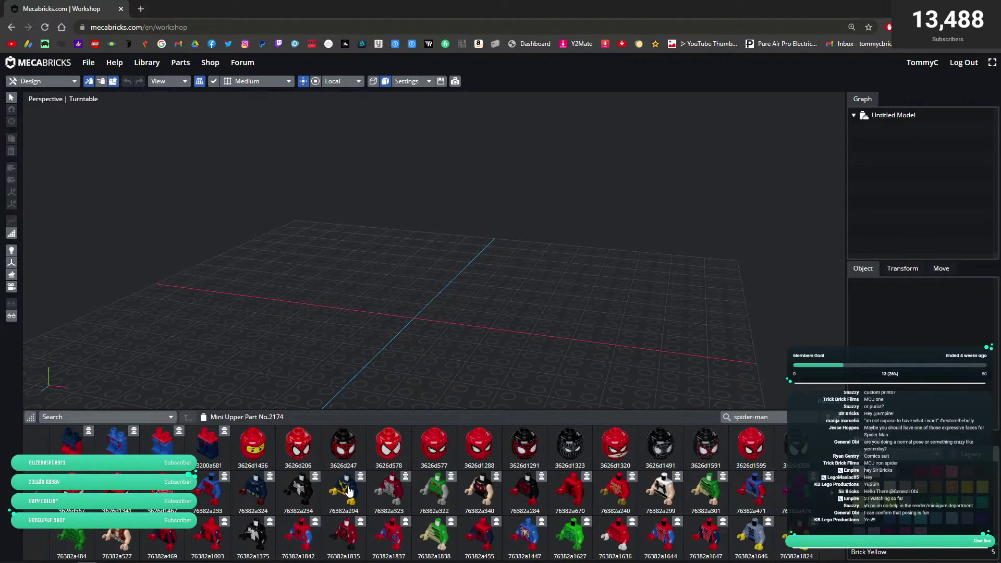
- Add the red torso with the gold spider print, 76382a240, to the scene and raise it 12.8 mm above the grid
{"action": "left_click", "coordinate": [615, 493]}
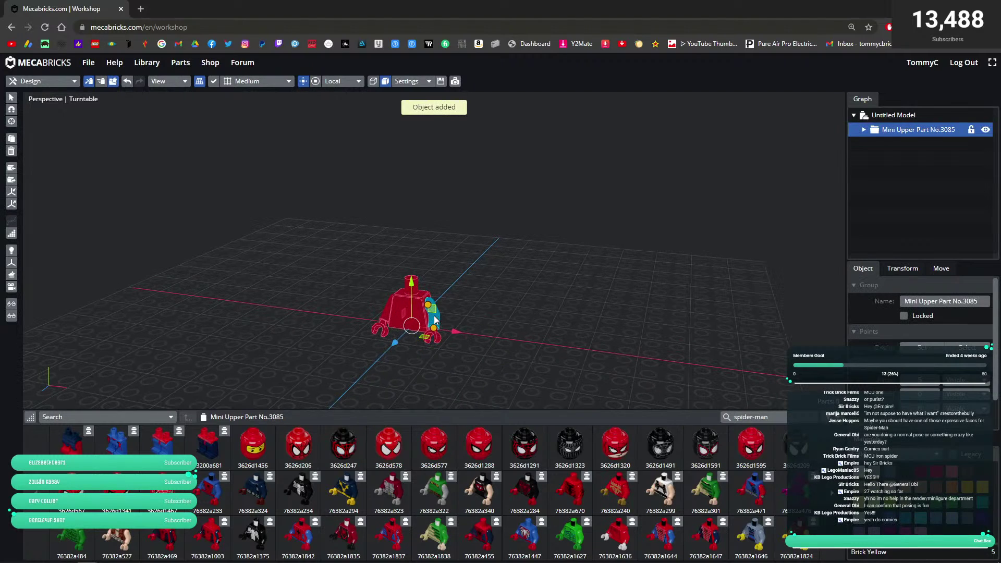
{"action": "left_click_drag", "start_coordinate": [475, 334], "coordinate": [455, 332]}
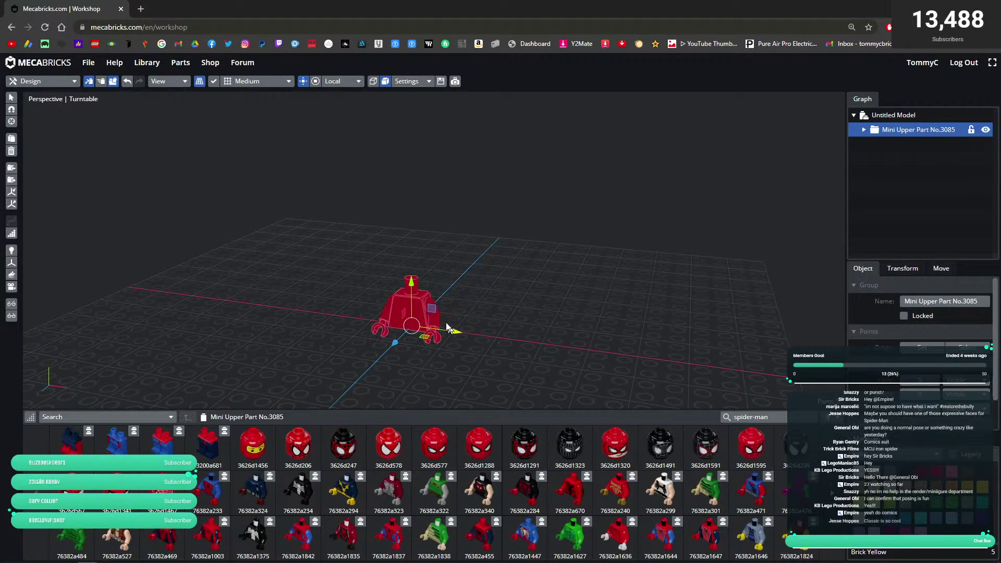
{"action": "left_click_drag", "start_coordinate": [411, 282], "coordinate": [410, 248]}
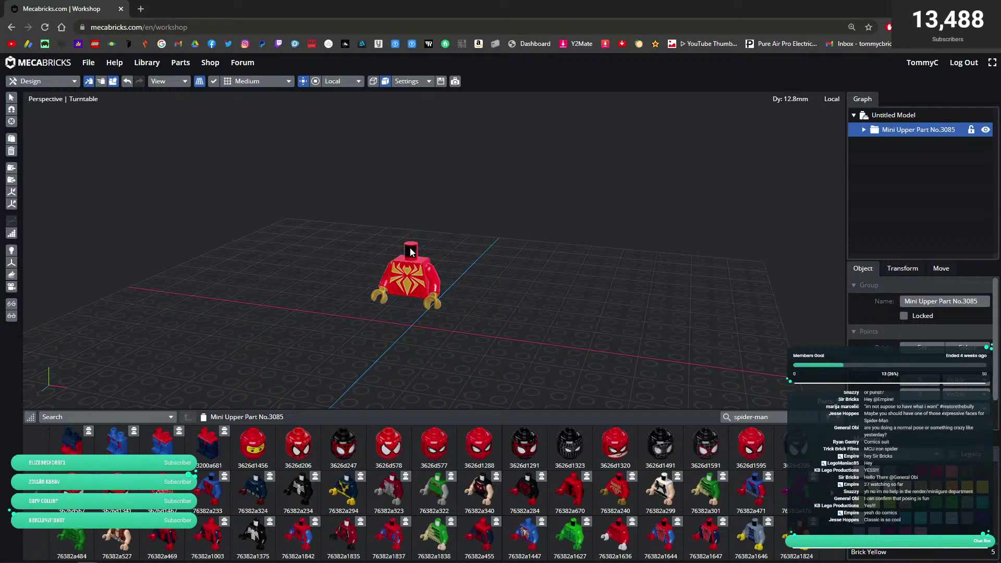
{"action": "left_click", "coordinate": [467, 340]}
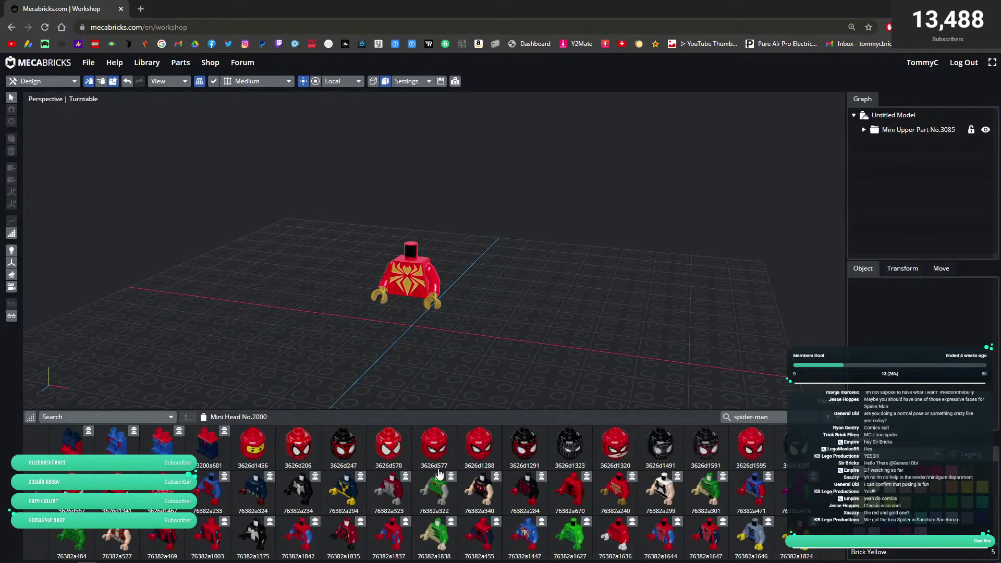
- Search the parts library for "iron" instead of "spider-man"
{"action": "scroll", "coordinate": [573, 481], "scroll_direction": "down", "scroll_amount": 1}
{"action": "scroll", "coordinate": [574, 480], "scroll_direction": "up", "scroll_amount": 1}
{"action": "left_click", "coordinate": [690, 418]}
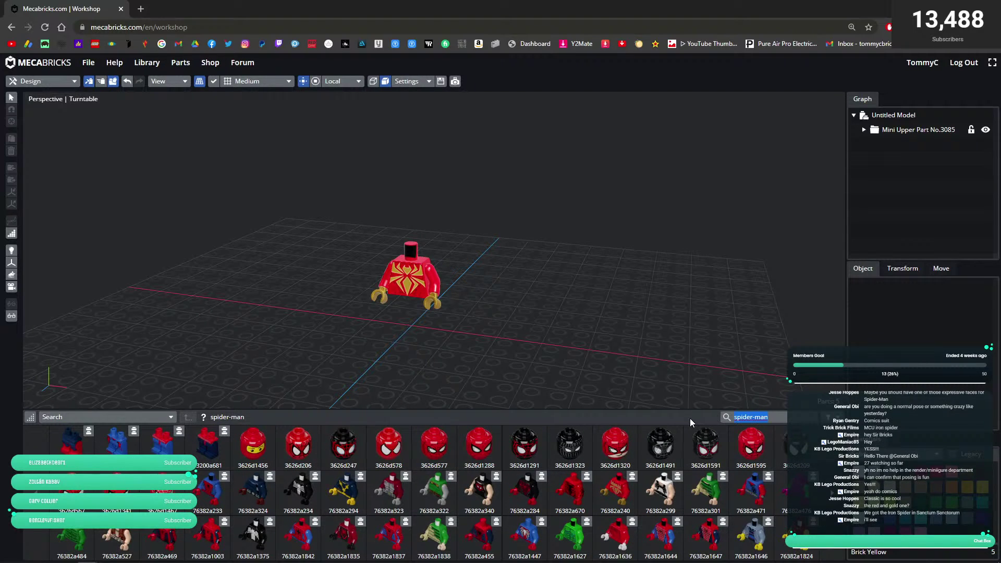
{"action": "key", "text": "ctrl+a"}
{"action": "type", "text": "iron"}
{"action": "key", "text": "Return"}
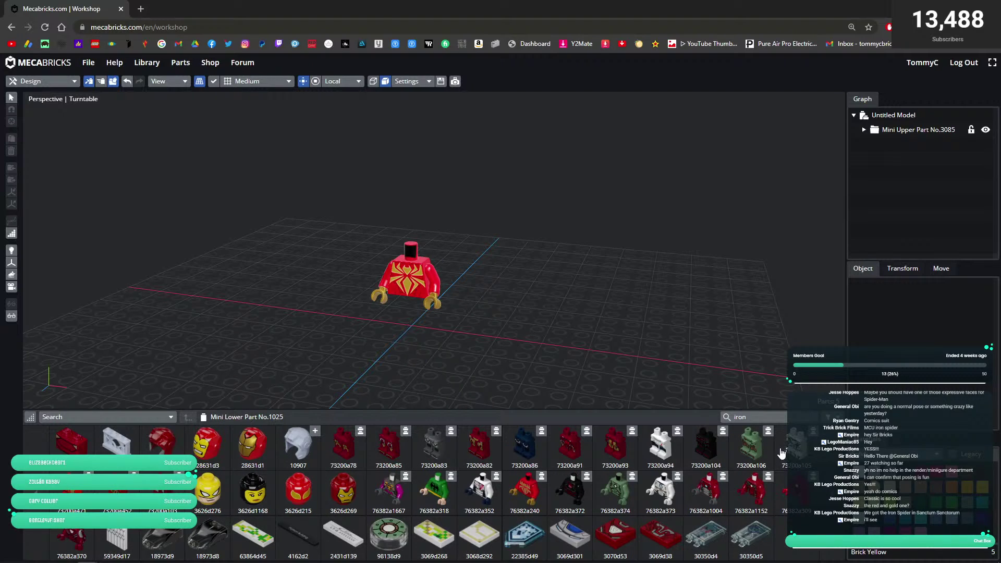
- Add the red head with gold eyes, 3626d215, and raise it 25.6 mm so it sits on the torso
{"action": "scroll", "coordinate": [743, 387], "scroll_direction": "up", "scroll_amount": 2}
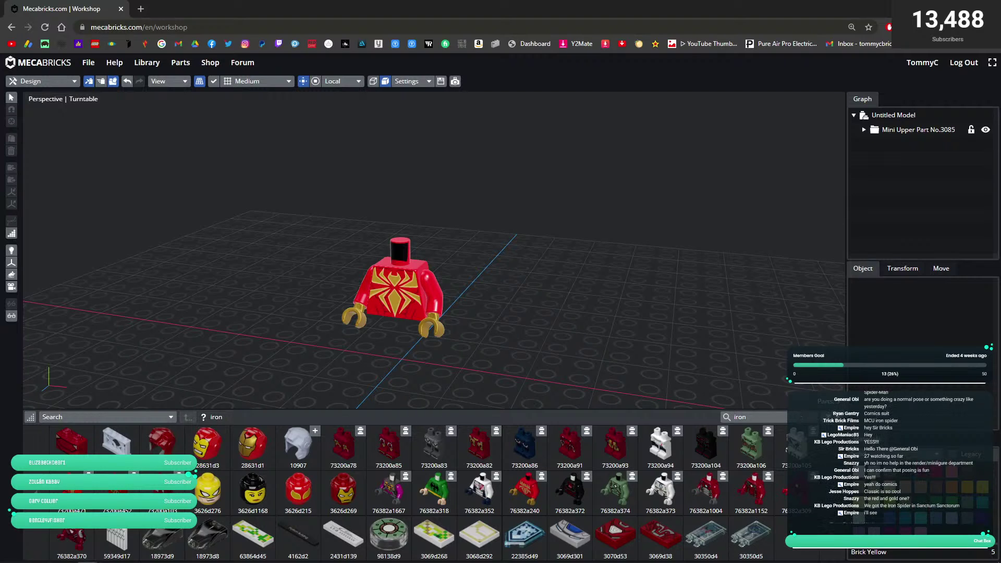
{"action": "left_click_drag", "start_coordinate": [548, 286], "coordinate": [447, 290]}
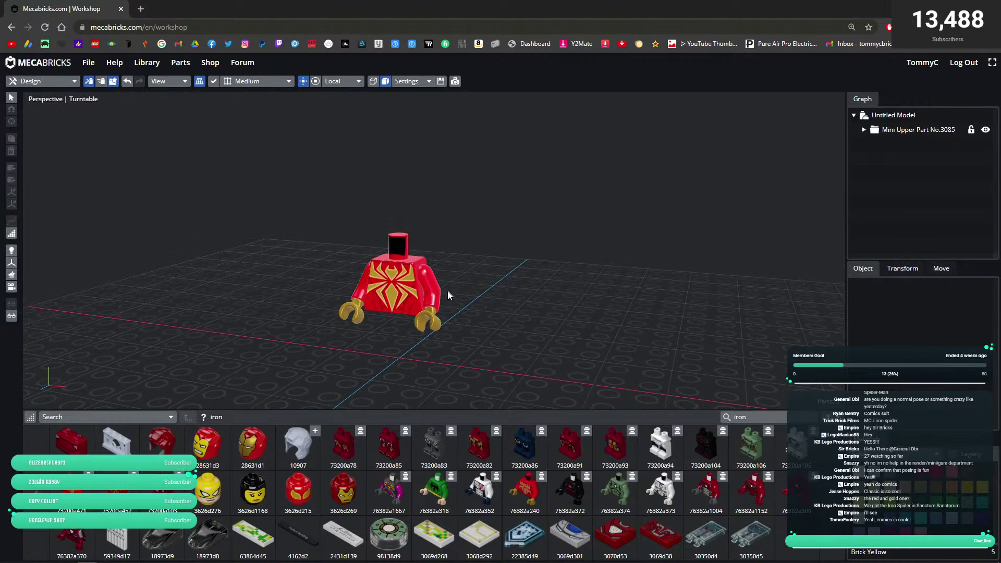
{"action": "left_click", "coordinate": [302, 483]}
{"action": "left_click_drag", "start_coordinate": [401, 316], "coordinate": [398, 204]}
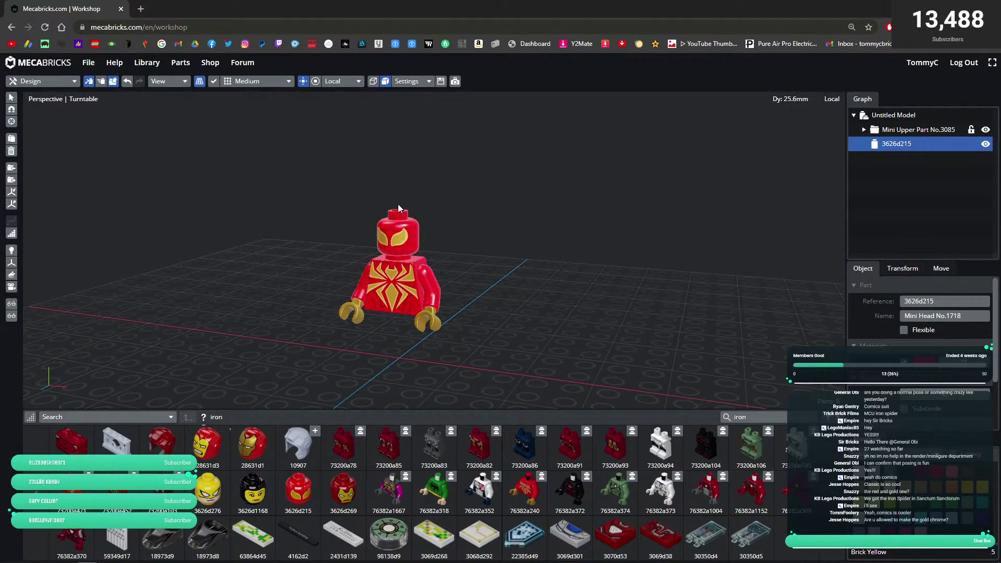
{"action": "left_click_drag", "start_coordinate": [522, 286], "coordinate": [502, 307]}
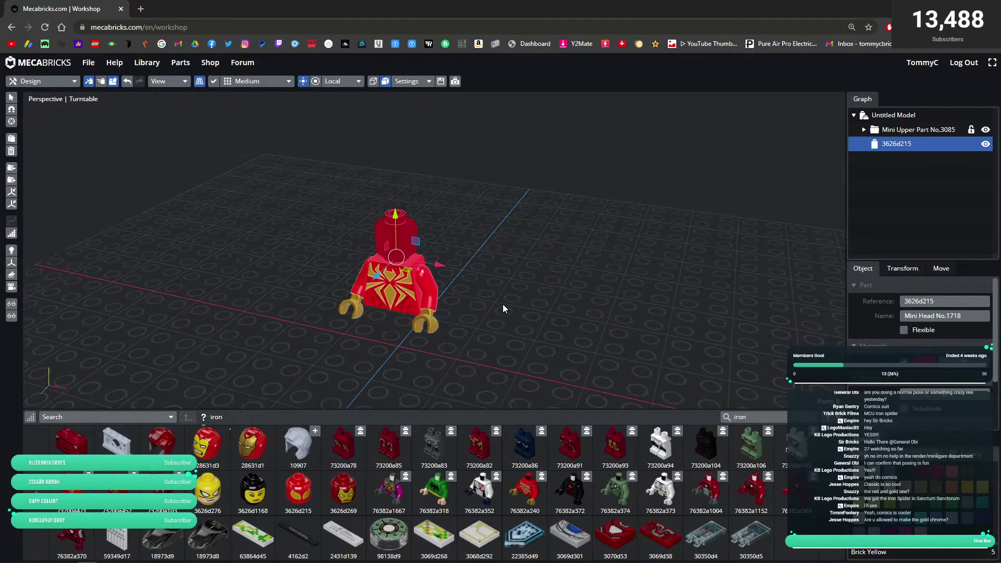
{"action": "left_click", "coordinate": [500, 308]}
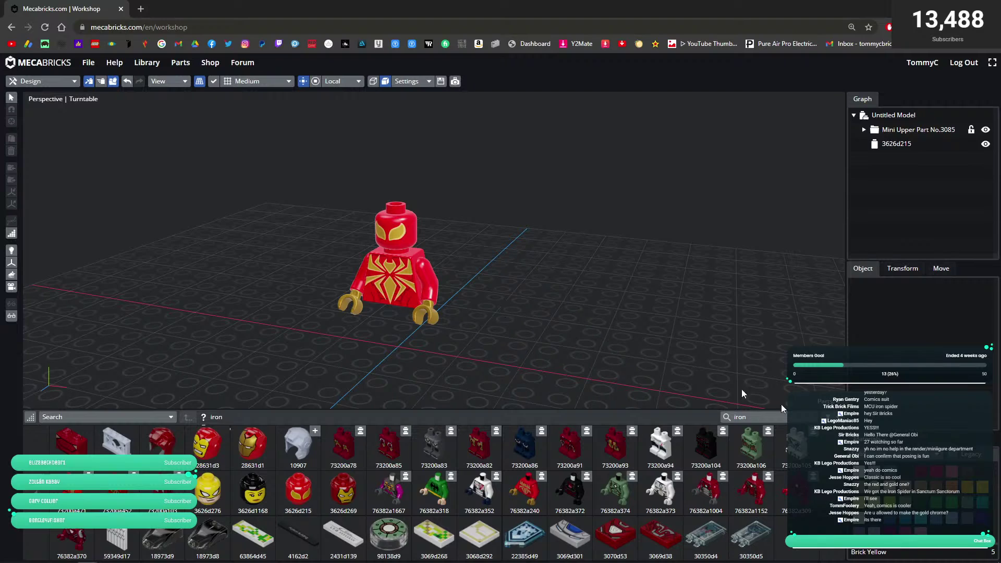
- Search the parts library for "spider-man" and again for "iron", looking through the results for more matching minifigure parts
{"action": "double_click", "coordinate": [772, 414]}
{"action": "type", "text": "man"}
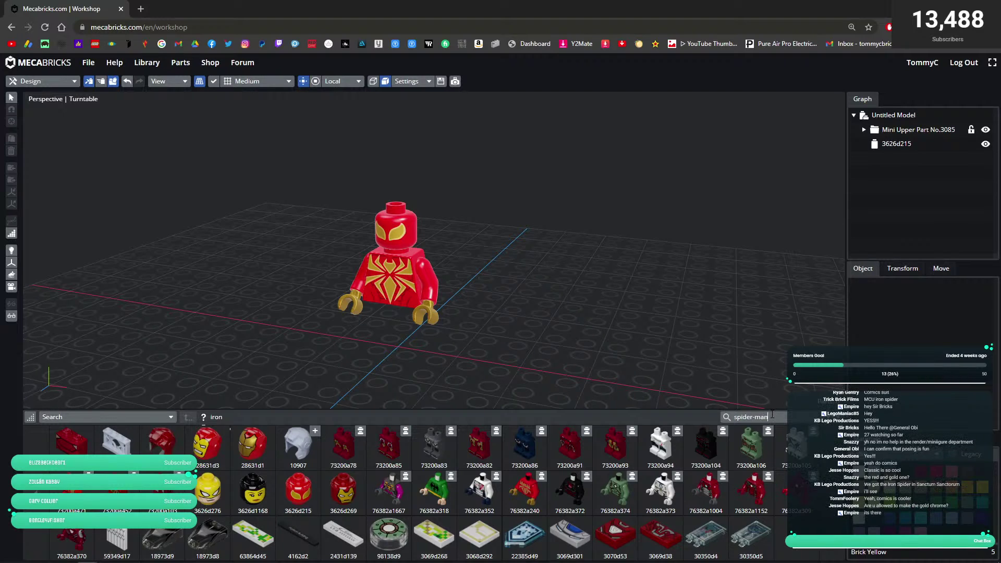
{"action": "key", "text": "Return"}
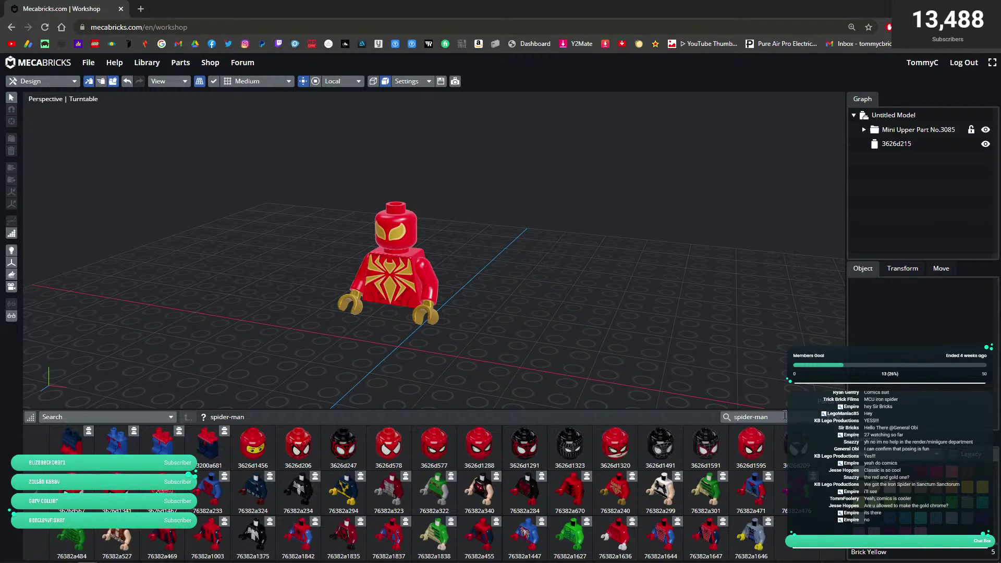
{"action": "type", "text": "iron"}
{"action": "key", "text": "Return"}
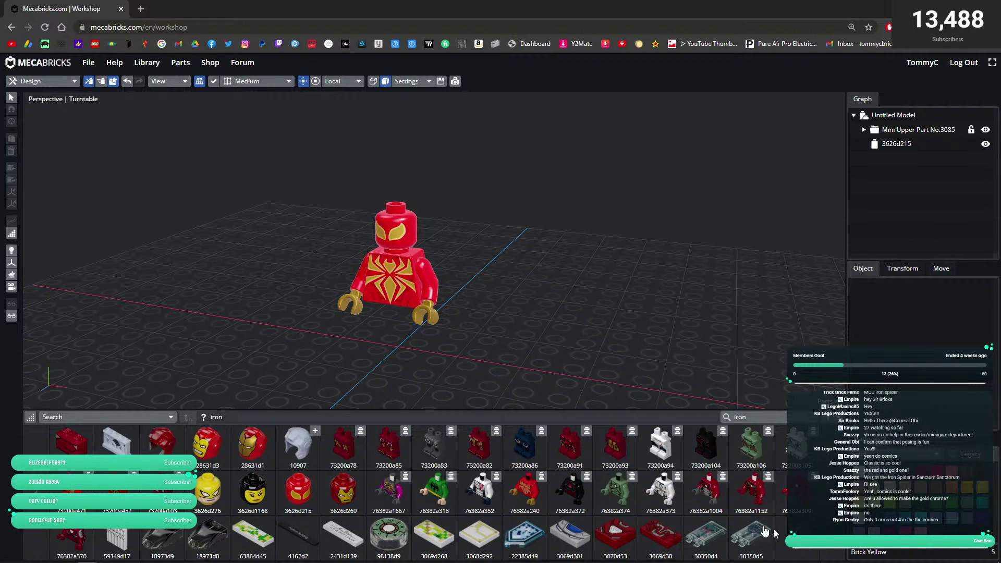
{"action": "scroll", "coordinate": [576, 498], "scroll_direction": "down", "scroll_amount": 1}
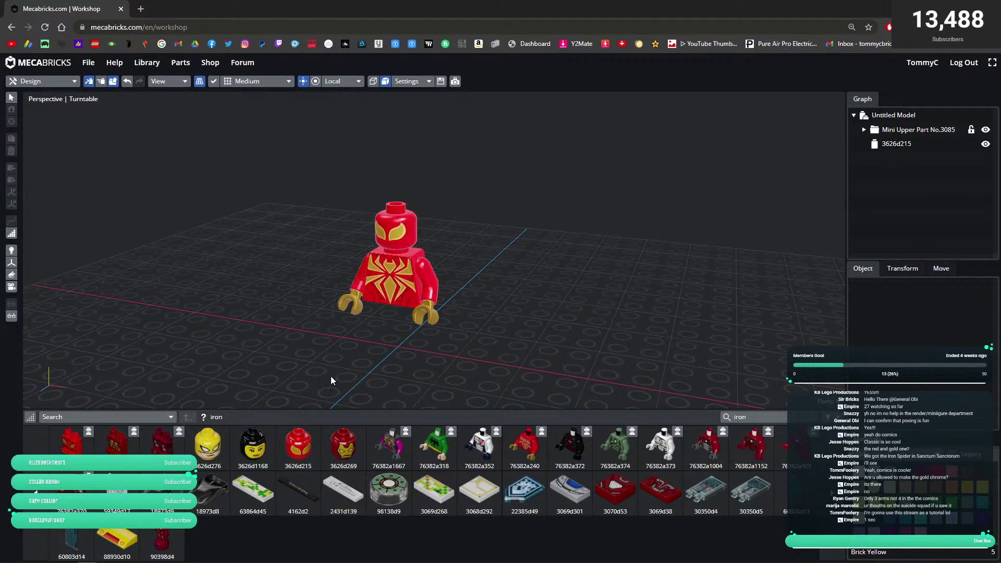
{"action": "left_click_drag", "start_coordinate": [290, 351], "coordinate": [314, 356]}
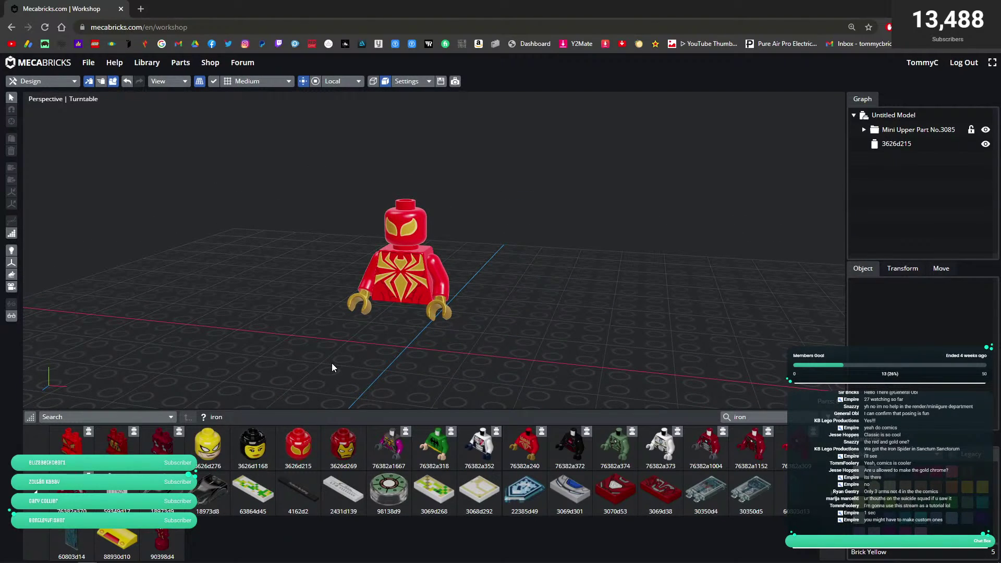
{"action": "left_click_drag", "start_coordinate": [339, 364], "coordinate": [313, 359]}
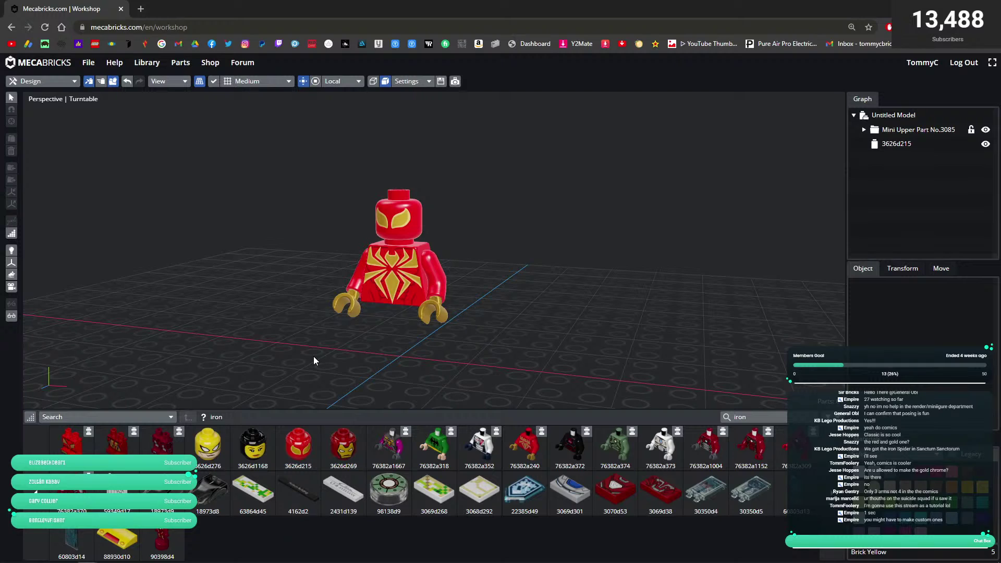
{"action": "left_click_drag", "start_coordinate": [314, 358], "coordinate": [314, 360]}
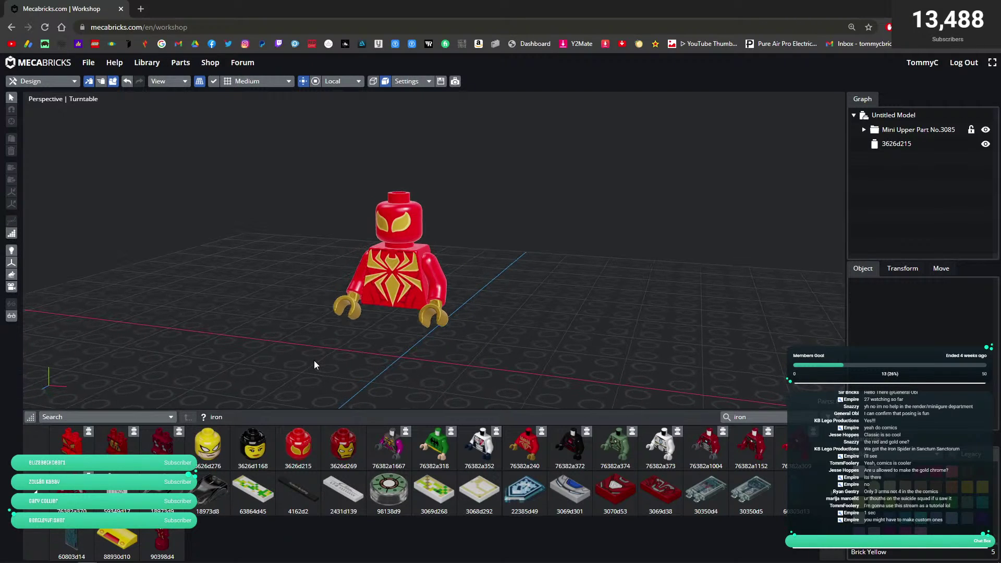
- Search the parts library for "lower" and add the plain minifigure legs, 73200, beneath the torso
{"action": "left_click", "coordinate": [724, 418]}
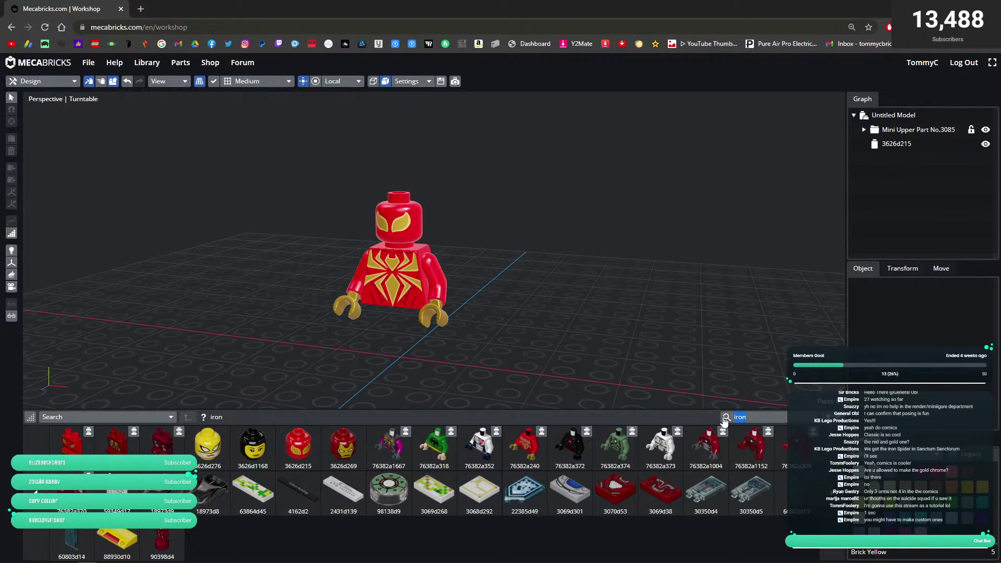
{"action": "type", "text": "lego"}
{"action": "key", "text": "BackSpace"}
{"action": "key", "text": "BackSpace"}
{"action": "type", "text": "lower"}
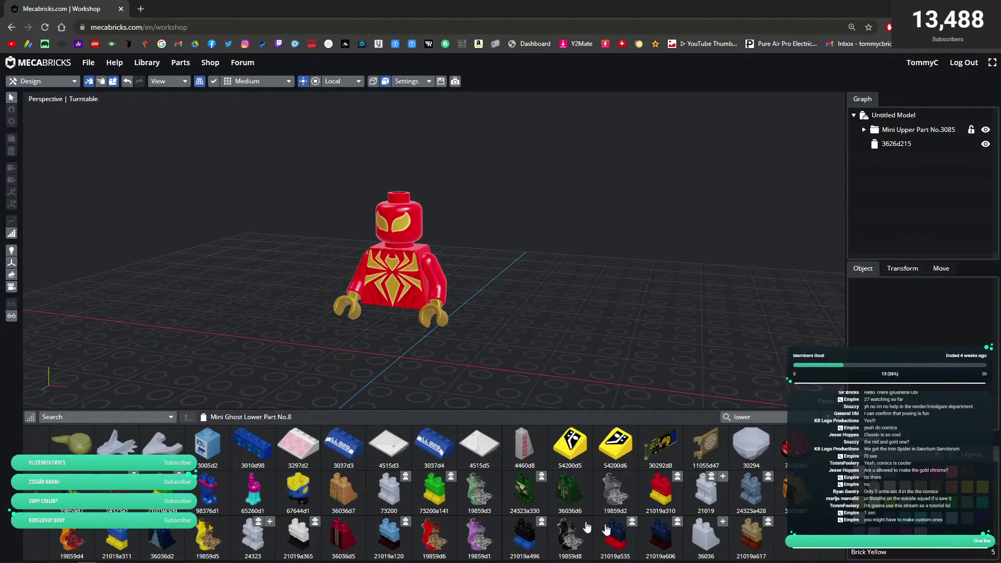
{"action": "left_click", "coordinate": [389, 490]}
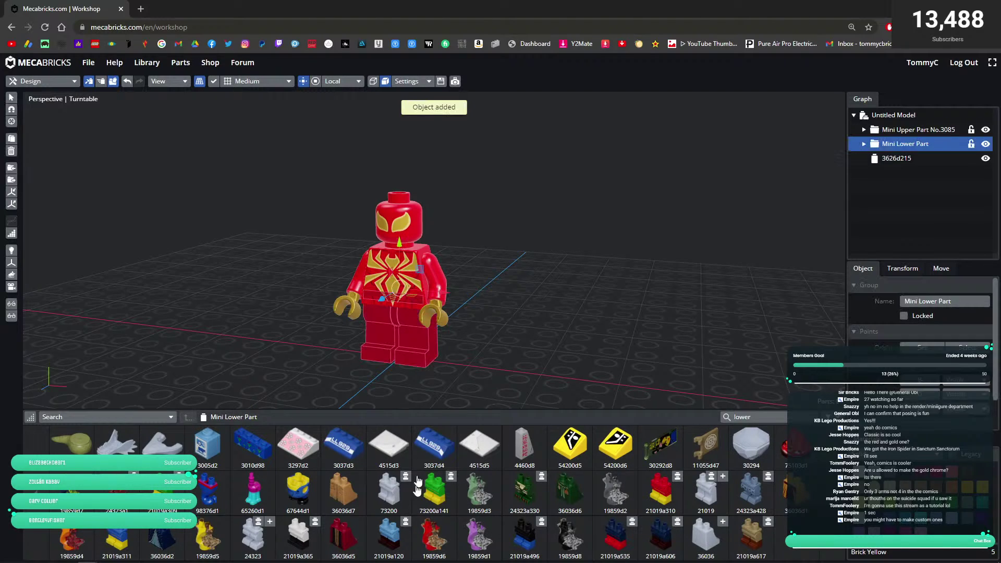
- Select the head, torso, arms and hands together and raise them so the upper body sits on top of the legs
{"action": "left_click", "coordinate": [496, 269]}
{"action": "left_click", "coordinate": [407, 276]}
{"action": "left_click", "coordinate": [398, 216]}
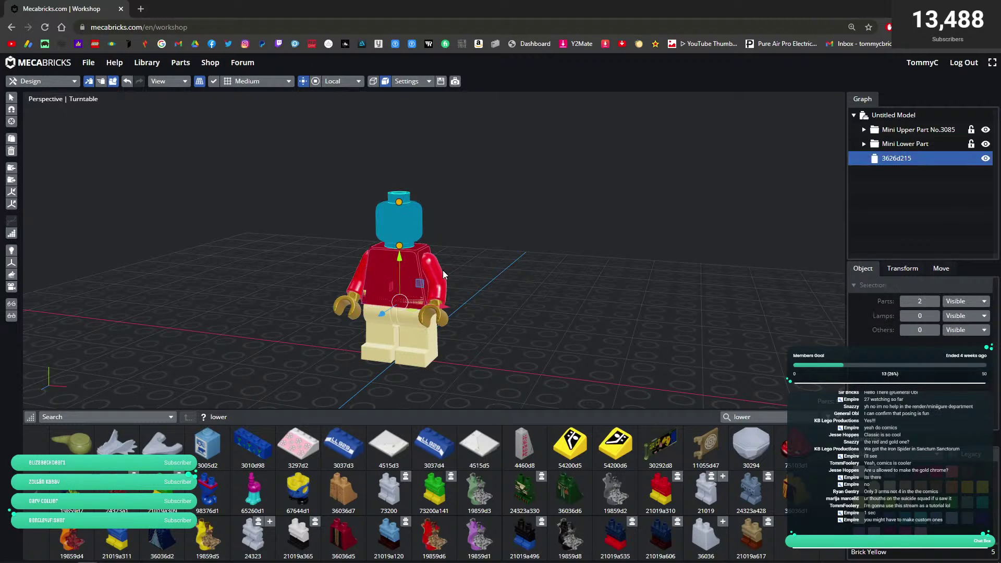
{"action": "left_click", "coordinate": [355, 283], "text": "shift"}
{"action": "left_click", "coordinate": [352, 310], "text": "shift"}
{"action": "left_click", "coordinate": [390, 267], "text": "shift"}
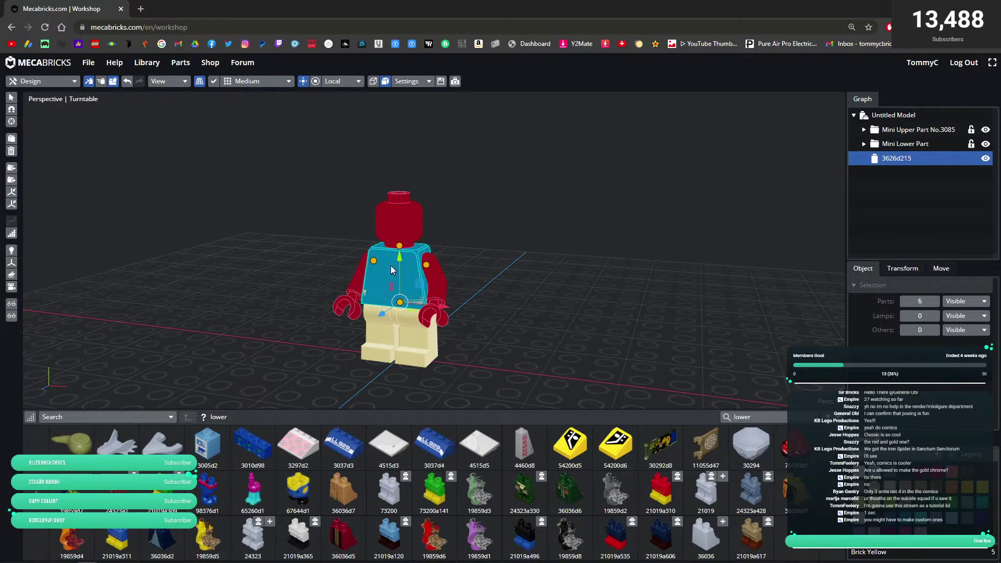
{"action": "mouse_move", "coordinate": [399, 258]}
{"action": "left_mouse_down"}
{"action": "mouse_move", "coordinate": [399, 237]}
{"action": "mouse_move", "coordinate": [408, 255]}
{"action": "left_mouse_up"}
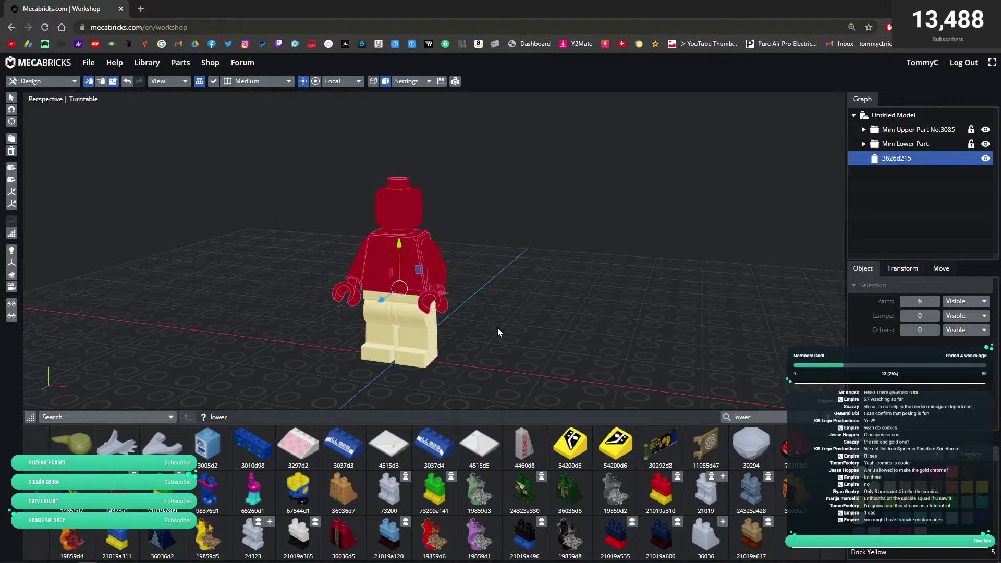
{"action": "left_click_drag", "start_coordinate": [497, 328], "coordinate": [508, 330]}
{"action": "left_click", "coordinate": [508, 329]}
{"action": "left_click", "coordinate": [431, 339]}
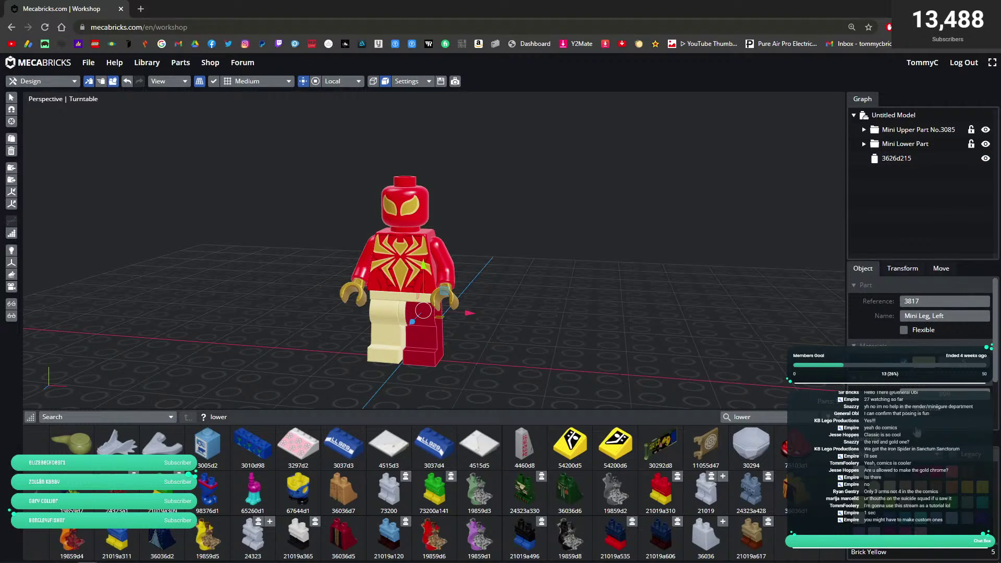
- Search Google in a new browser tab for "iron spider classic" and show the image results
{"action": "left_click", "coordinate": [140, 9]}
{"action": "left_click", "coordinate": [413, 202]}
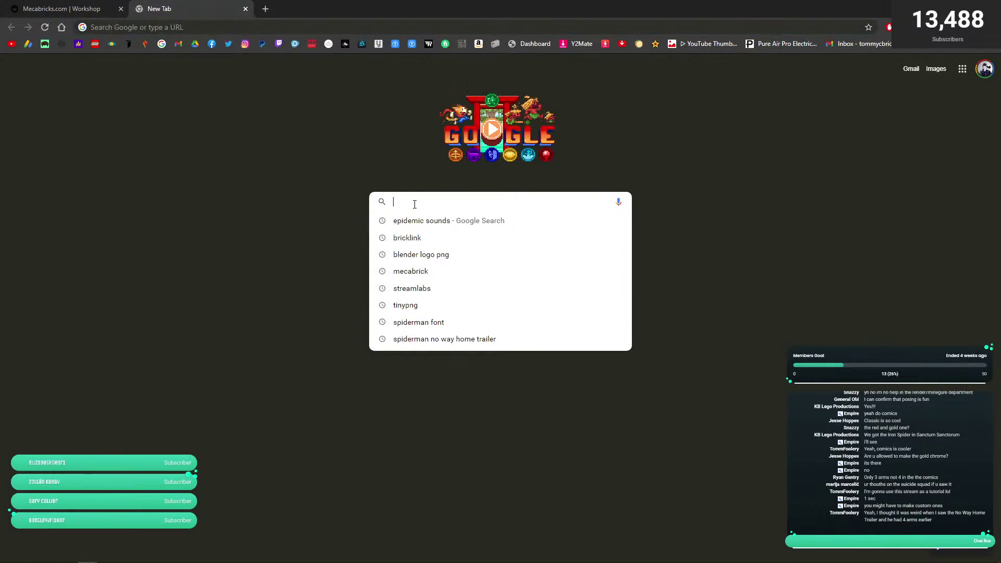
{"action": "type", "text": "iron spider "}
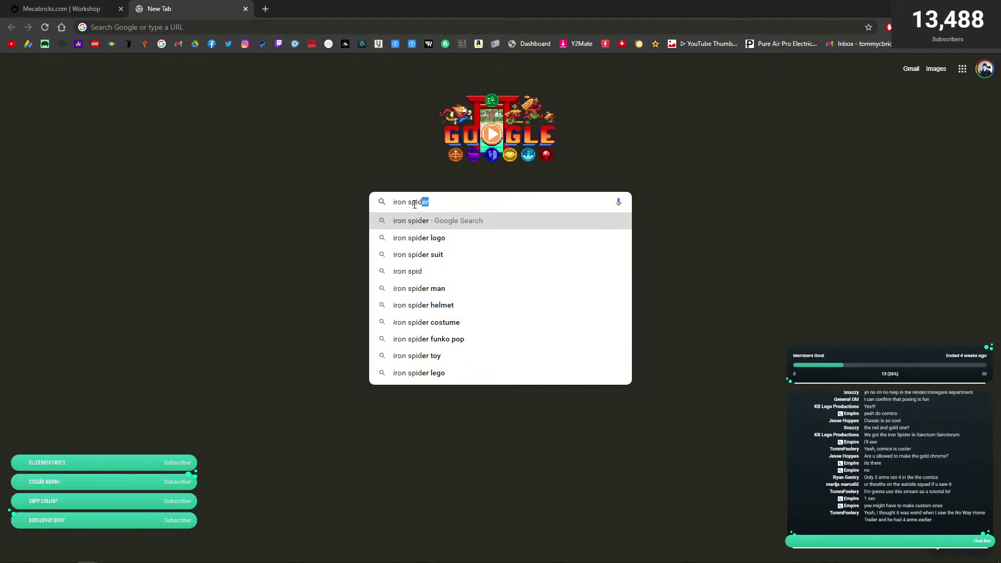
{"action": "type", "text": "classic"}
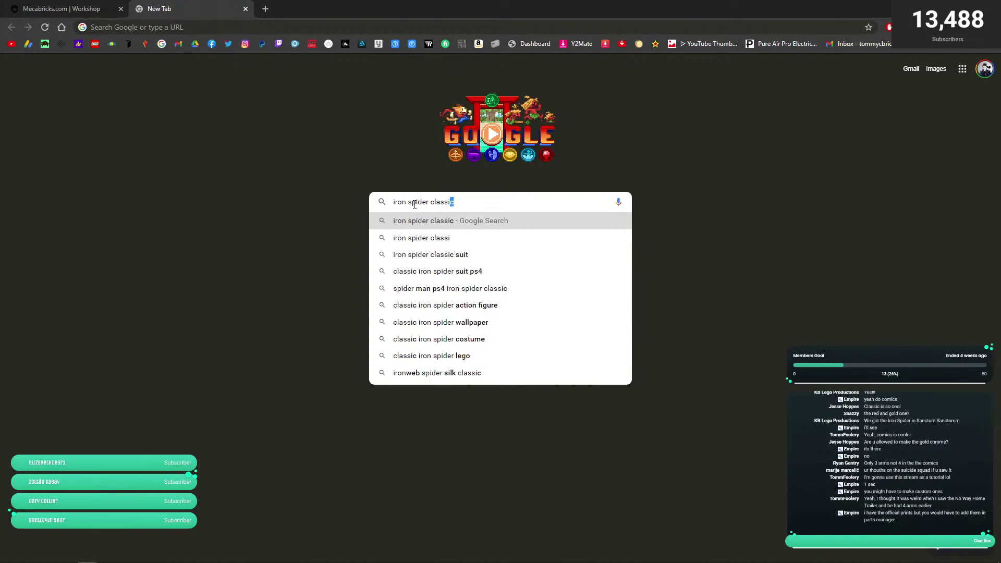
{"action": "key", "text": "Return"}
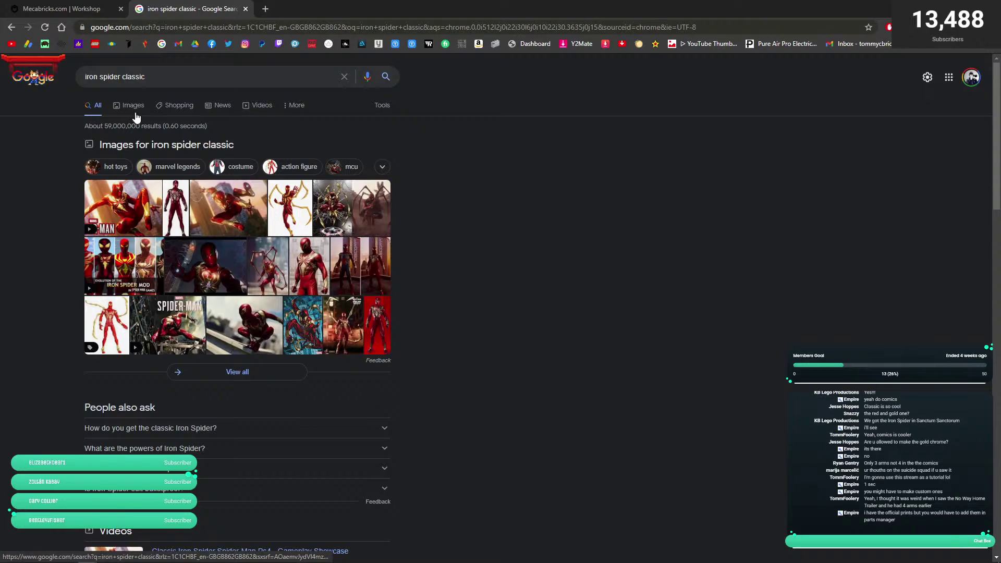
{"action": "left_click", "coordinate": [133, 106]}
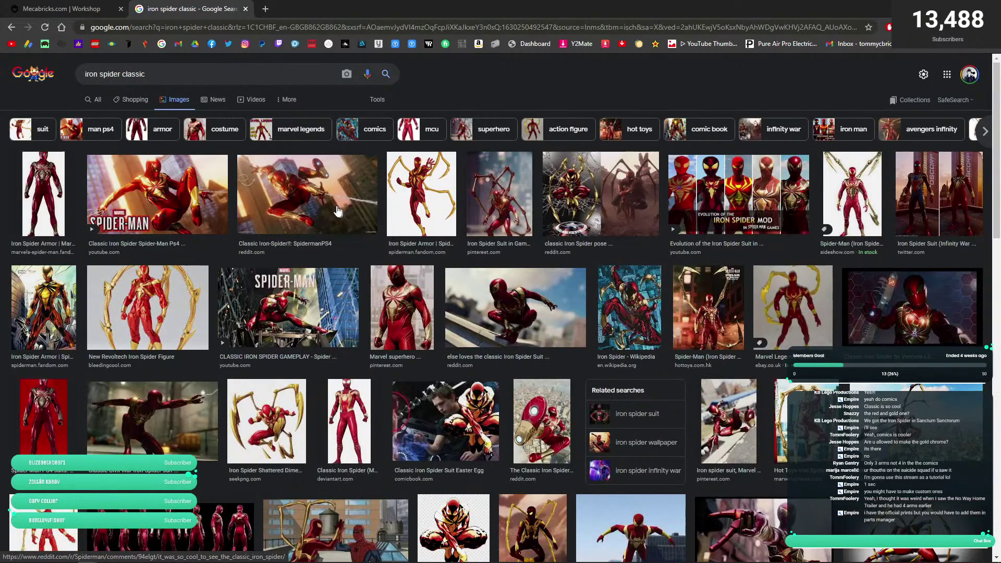
- Examine the Iron Spider Armor and Spider-Man PS4 reference pictures and compare their leg colours with the Mecabricks minifigure
{"action": "left_click", "coordinate": [472, 125]}
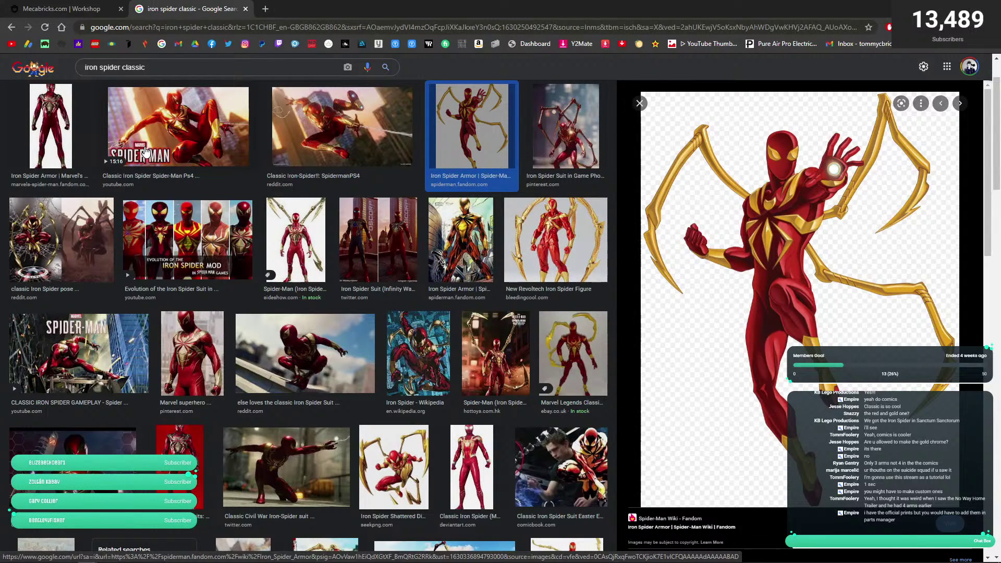
{"action": "left_click", "coordinate": [210, 156]}
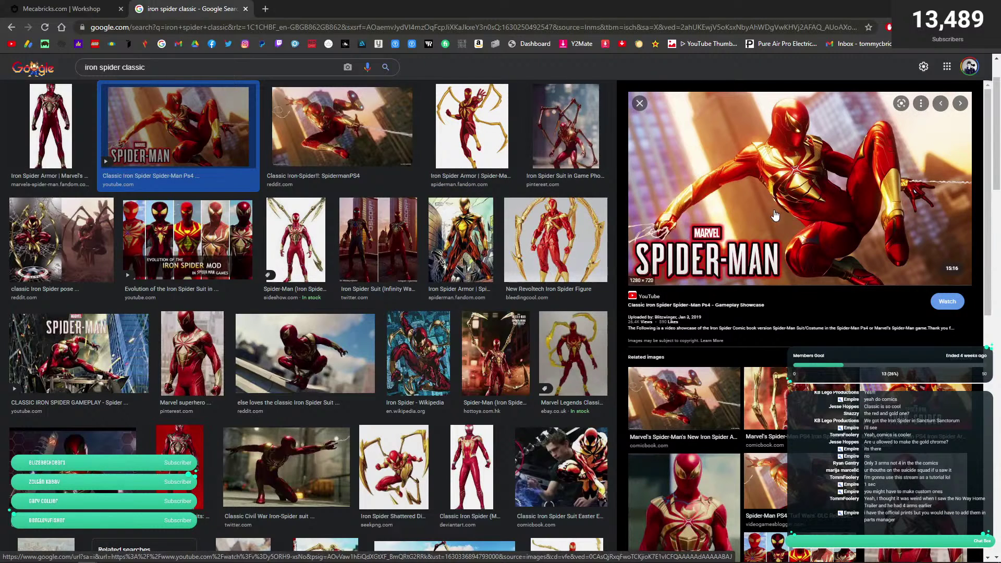
{"action": "left_click", "coordinate": [109, 9]}
{"action": "key", "text": "ctrl+x"}
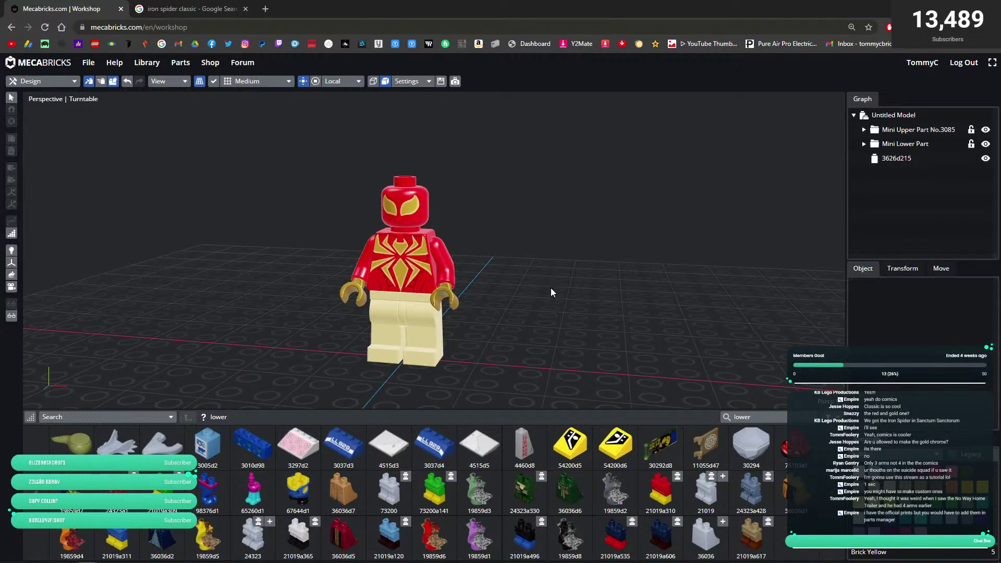
{"action": "key", "text": "ctrl+v"}
{"action": "left_click", "coordinate": [415, 343]}
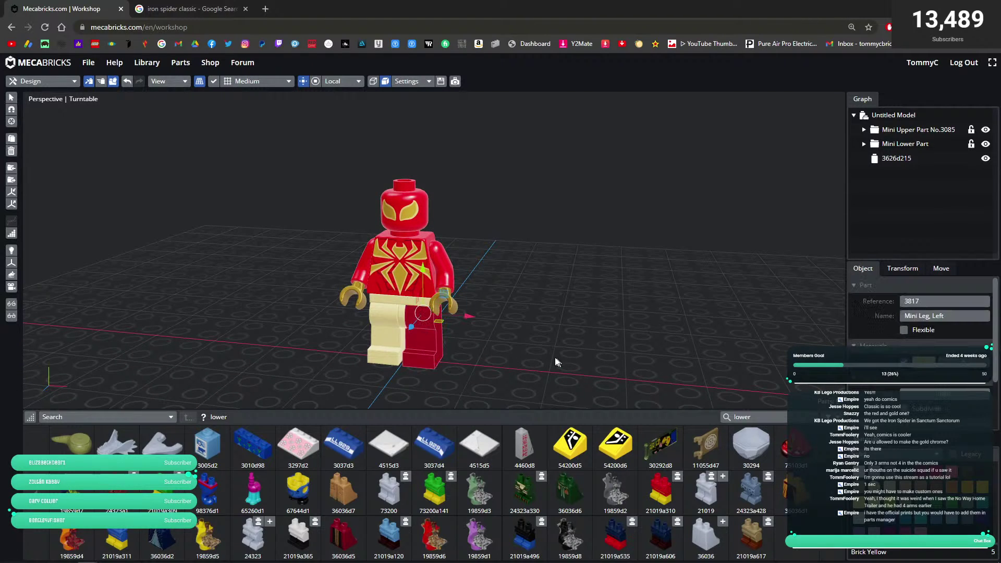
{"action": "left_click", "coordinate": [546, 352]}
{"action": "left_click", "coordinate": [170, 7]}
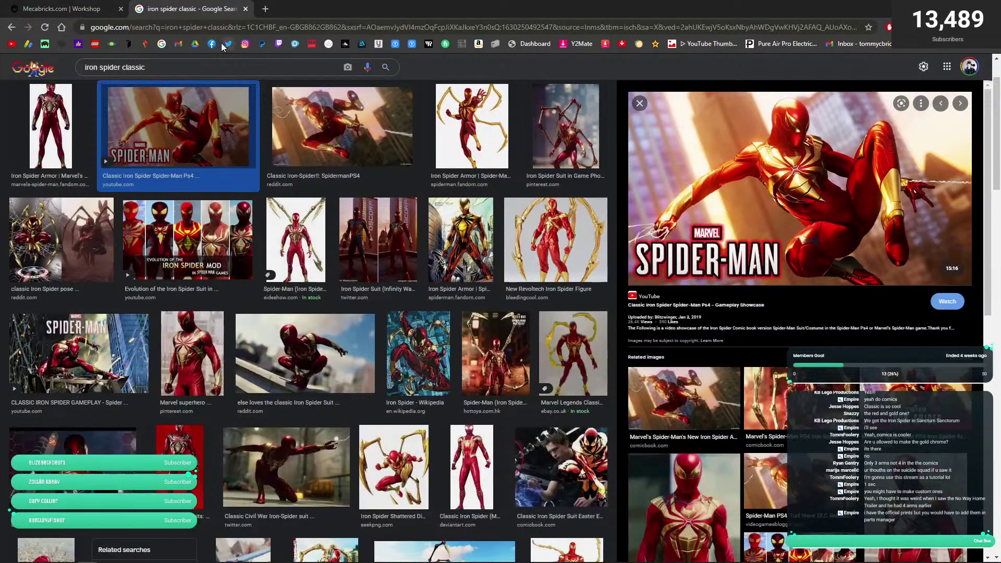
{"action": "left_click", "coordinate": [83, 9]}
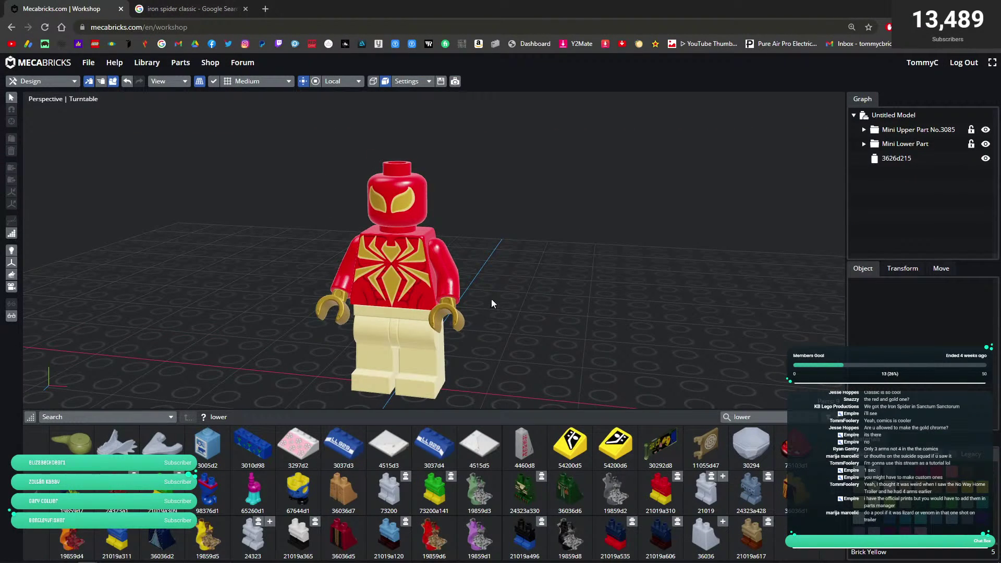
- Delete the plain legs and add the two-tone minifigure legs, 21019, beneath the torso
{"action": "left_click_drag", "start_coordinate": [491, 299], "coordinate": [501, 271]}
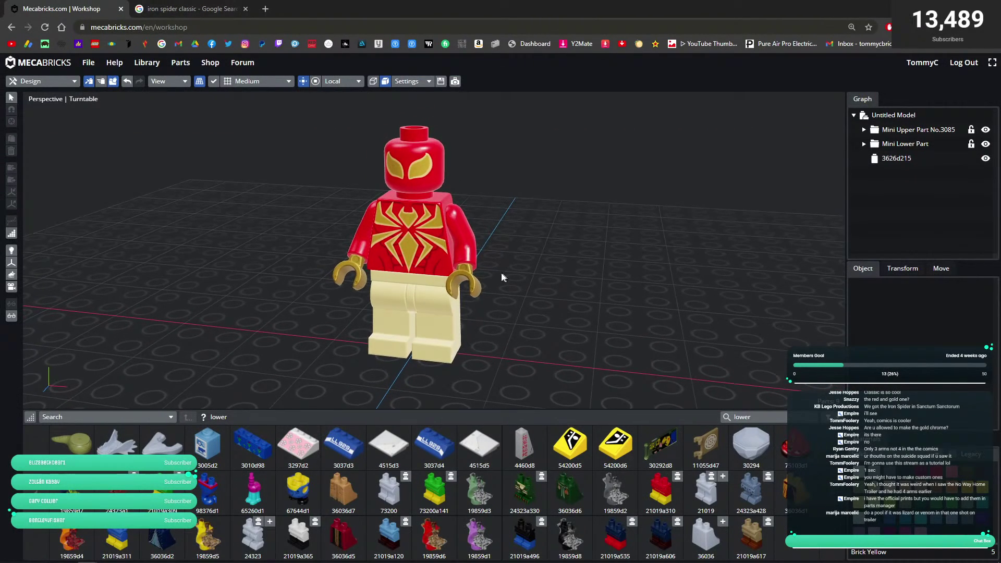
{"action": "left_click", "coordinate": [420, 328]}
{"action": "left_click", "coordinate": [391, 317]}
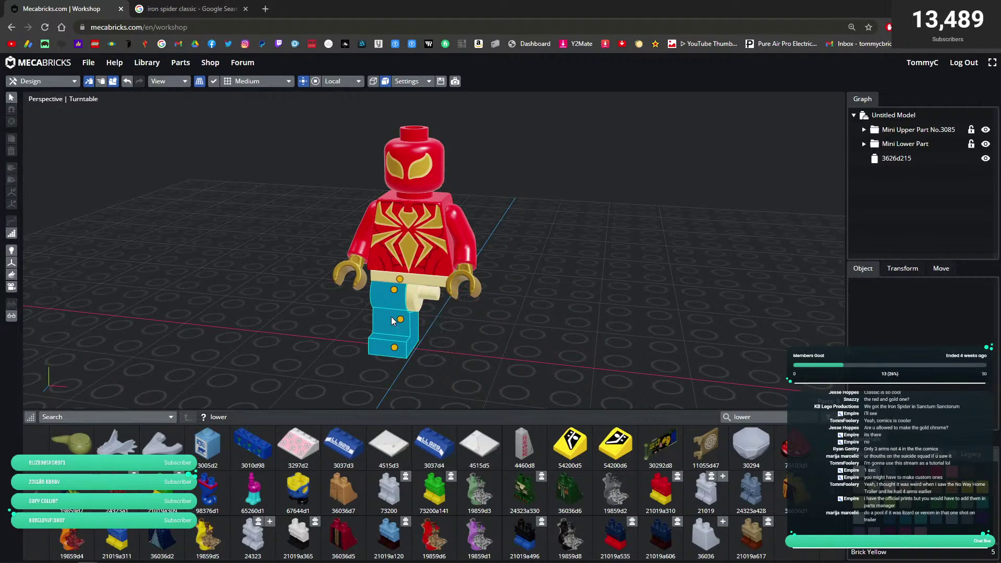
{"action": "key", "text": "Delete"}
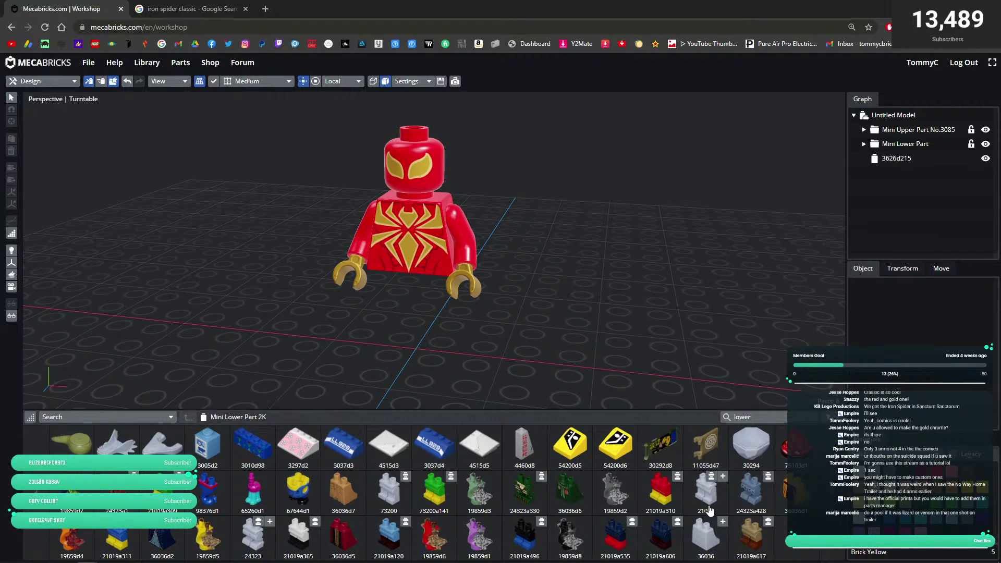
{"action": "left_click_drag", "start_coordinate": [711, 493], "coordinate": [449, 333]}
- Try Black on the upper section of the two-tone legs and settle on New Dark Red
{"action": "left_click", "coordinate": [927, 477]}
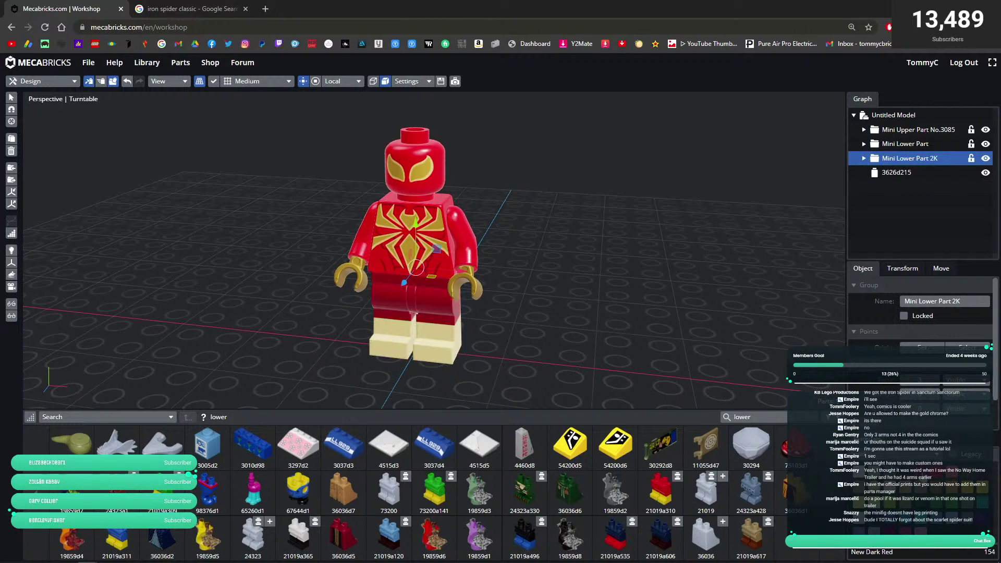
{"action": "left_click", "coordinate": [924, 477]}
{"action": "left_click", "coordinate": [937, 477]}
{"action": "left_click", "coordinate": [916, 474]}
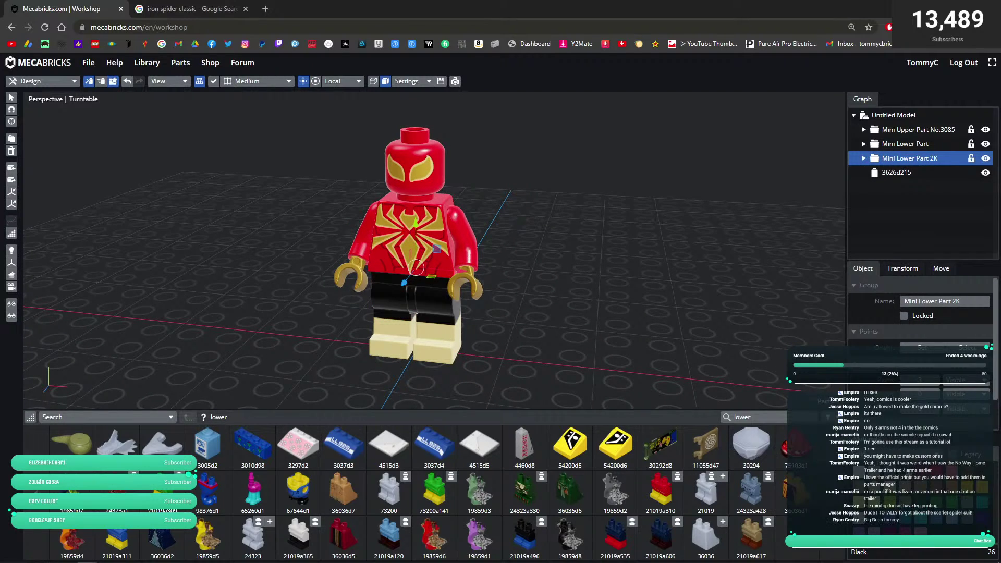
{"action": "left_click", "coordinate": [927, 476]}
{"action": "left_click", "coordinate": [598, 302]}
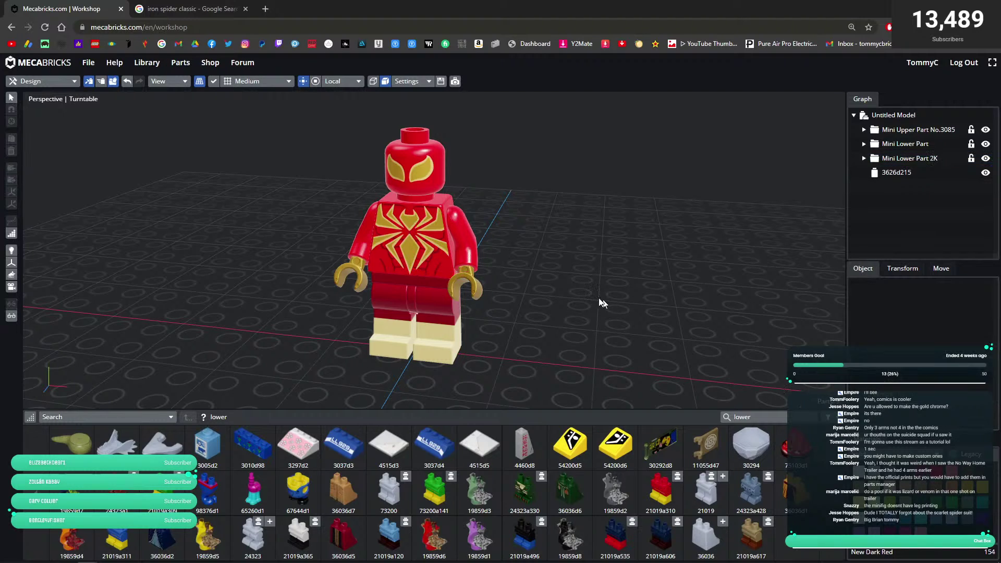
- Try recolouring the torso New Dark Red and undo the change
{"action": "left_click", "coordinate": [417, 232]}
{"action": "left_click", "coordinate": [927, 476]}
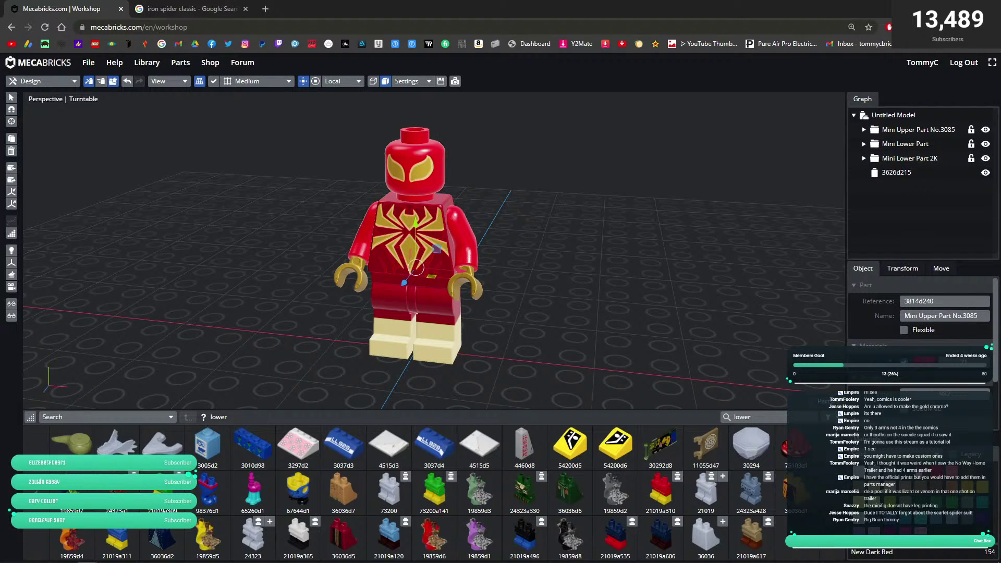
{"action": "mouse_move", "coordinate": [553, 298]}
{"action": "left_mouse_down"}
{"action": "mouse_move", "coordinate": [555, 271]}
{"action": "mouse_move", "coordinate": [547, 300]}
{"action": "left_mouse_up"}
{"action": "left_click", "coordinate": [555, 278]}
{"action": "key", "text": "ctrl+z"}
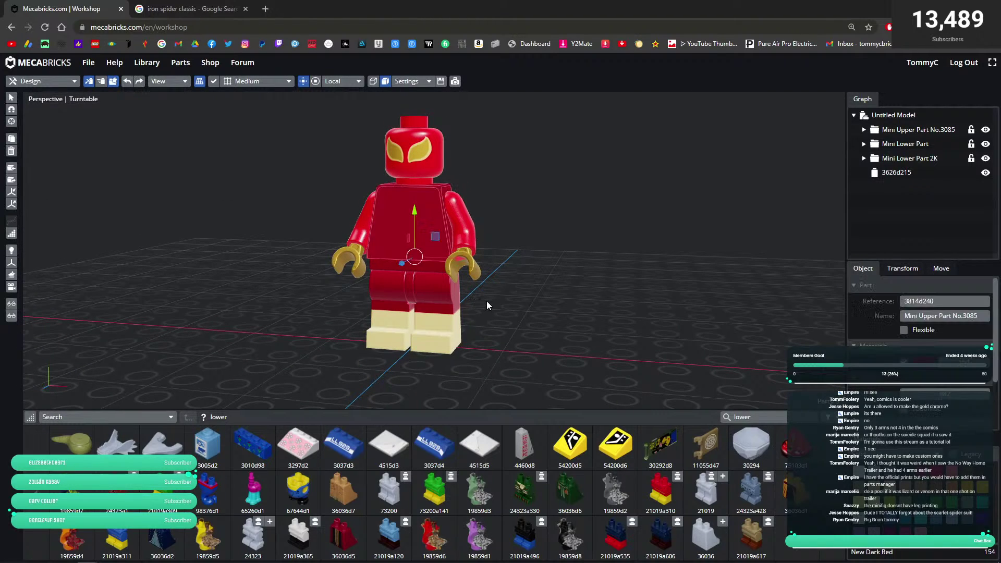
- Recolour the hips and the upper sections of both legs Bright Red
{"action": "left_click", "coordinate": [442, 295]}
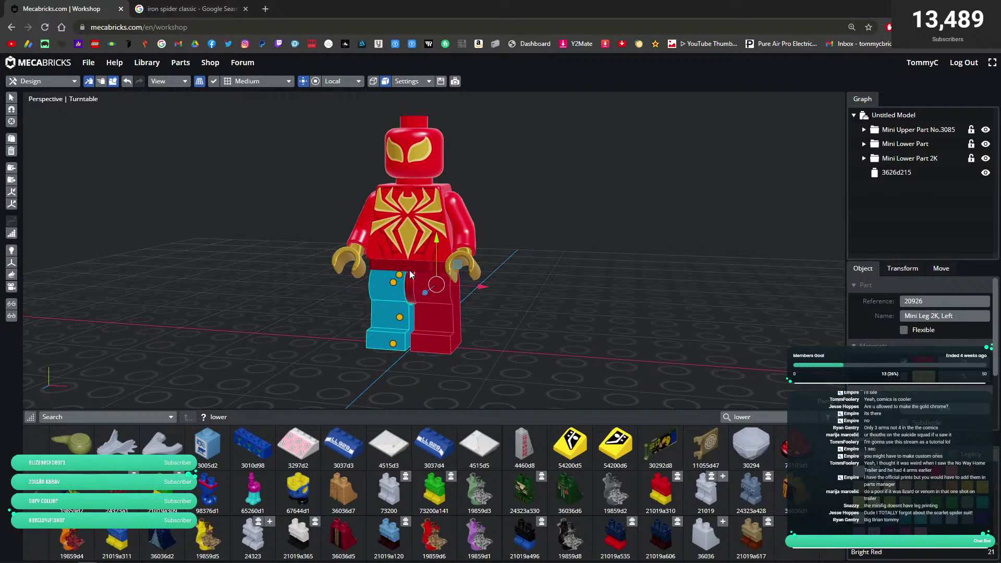
{"action": "left_click", "coordinate": [415, 296]}
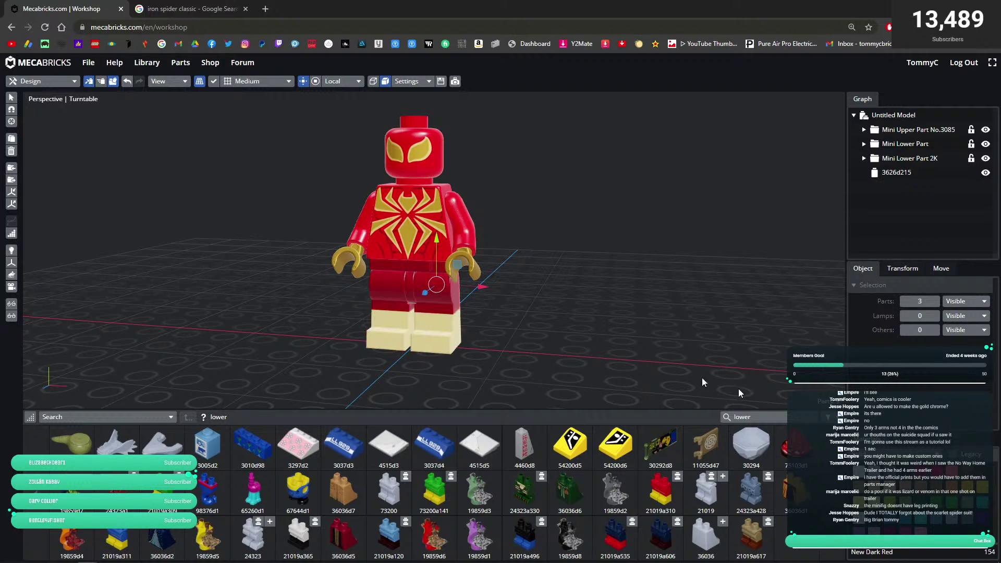
{"action": "left_click", "coordinate": [553, 321]}
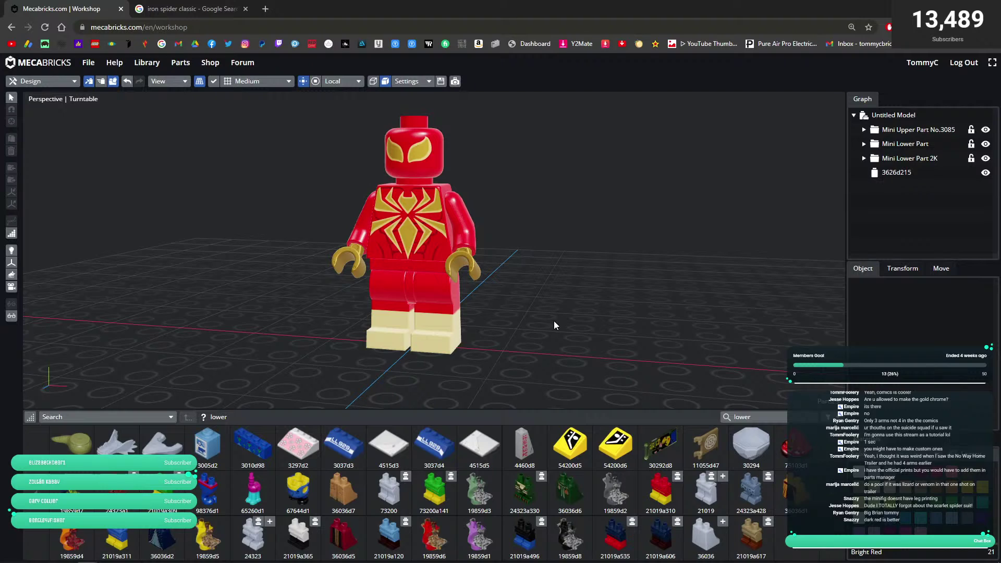
- Look through the available material finishes, such as Chrome, for the minifigure's left leg
{"action": "left_click", "coordinate": [435, 326]}
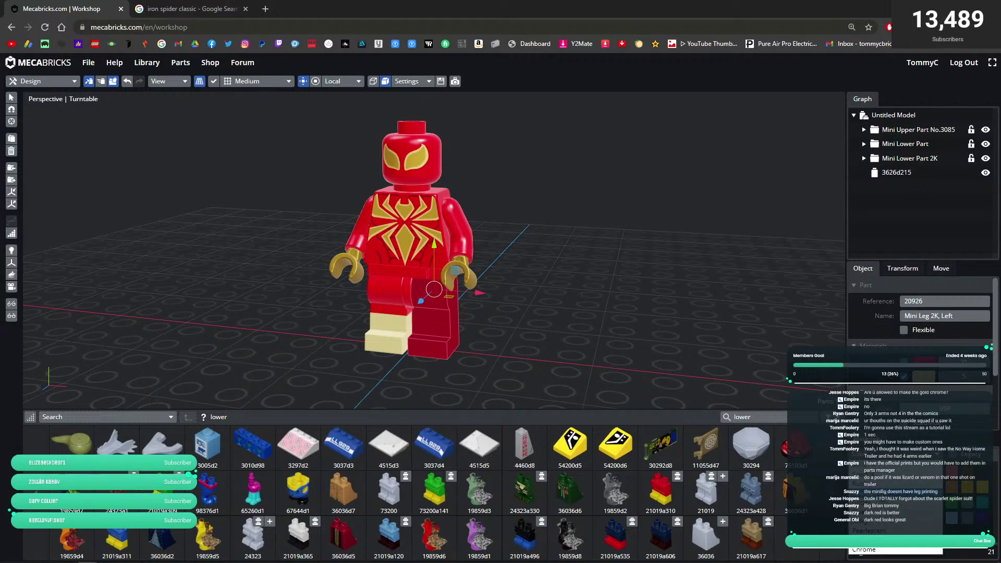
{"action": "left_click", "coordinate": [895, 454]}
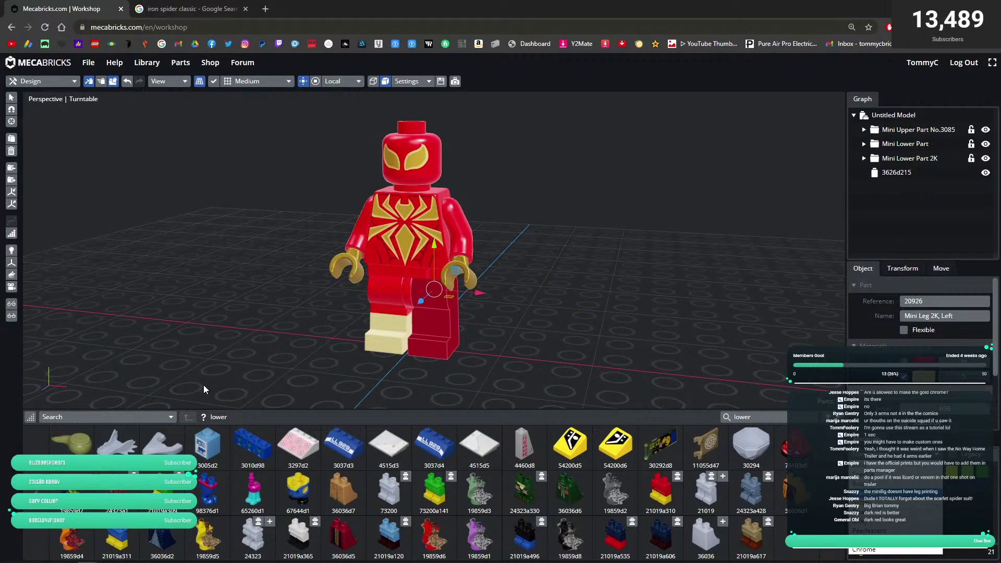
{"action": "left_click", "coordinate": [284, 328]}
{"action": "left_click_drag", "start_coordinate": [283, 329], "coordinate": [289, 343]}
{"action": "scroll", "coordinate": [288, 343], "scroll_direction": "down", "scroll_amount": 4}
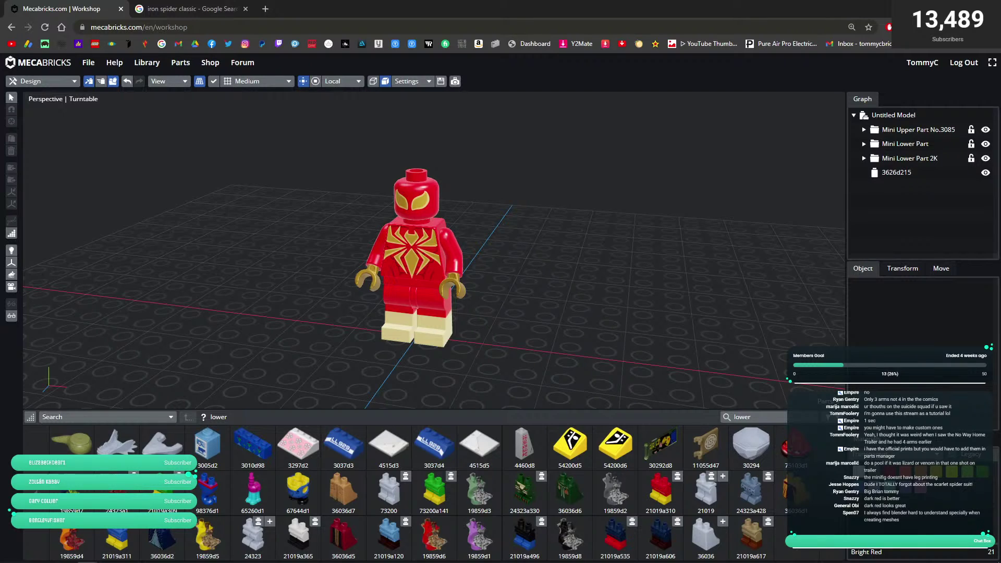
- Delete every part of the minifigure from the scene: head, torso, arms, hands, hips and legs
{"action": "left_click", "coordinate": [416, 195]}
{"action": "left_click", "coordinate": [415, 245]}
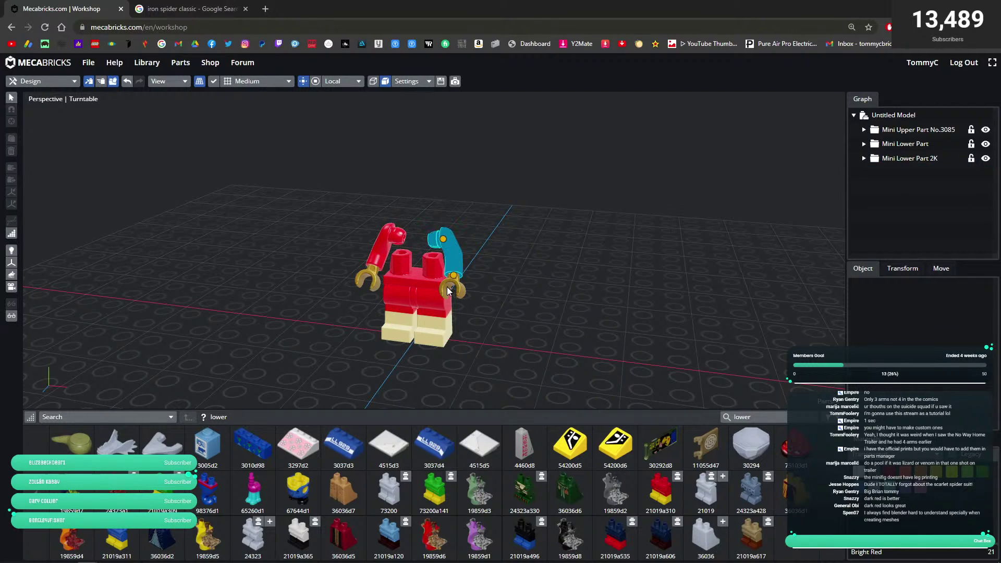
{"action": "left_click", "coordinate": [443, 256]}
{"action": "left_click", "coordinate": [431, 292]}
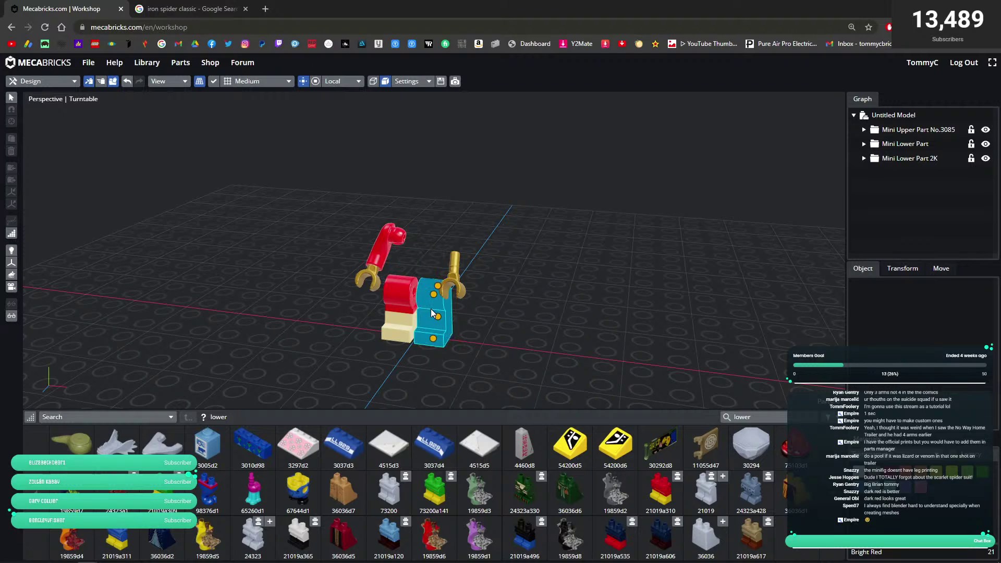
{"action": "left_click", "coordinate": [431, 313]}
{"action": "left_click", "coordinate": [457, 277]}
{"action": "left_click", "coordinate": [407, 301]}
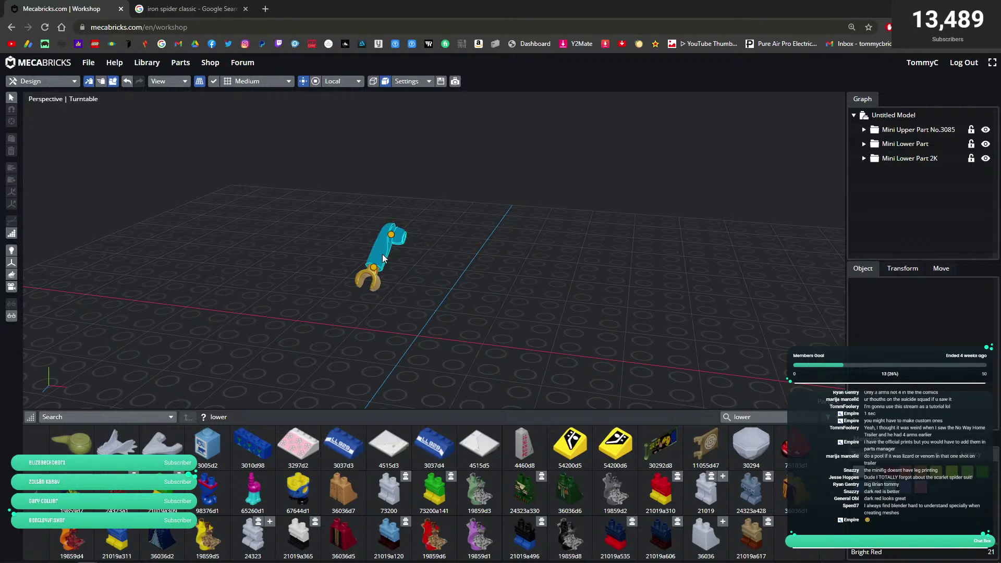
{"action": "left_click", "coordinate": [383, 250]}
{"action": "key", "text": "Delete"}
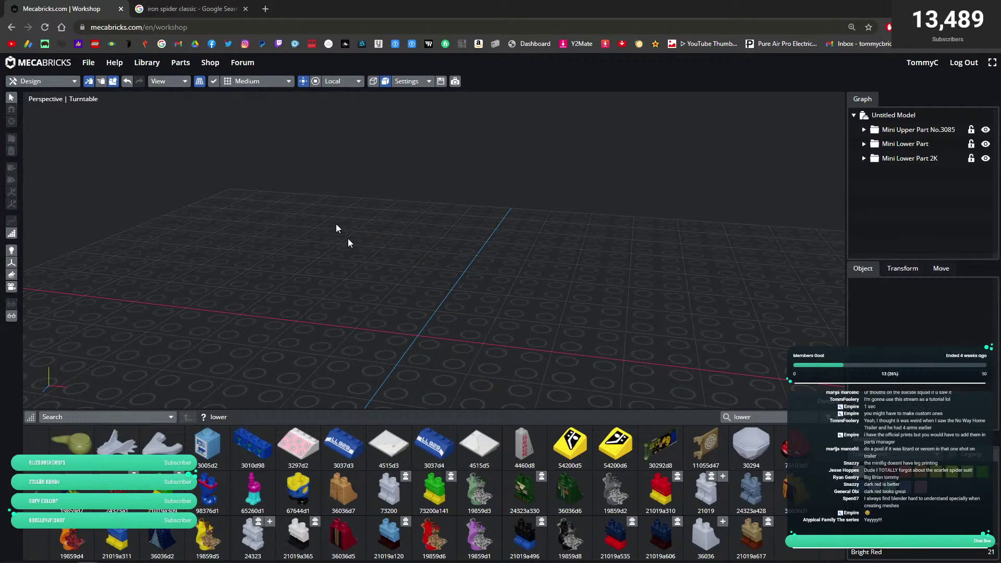
- Leave the workshop without saving and open the part manager's form for creating a custom part
{"action": "left_click", "coordinate": [88, 62]}
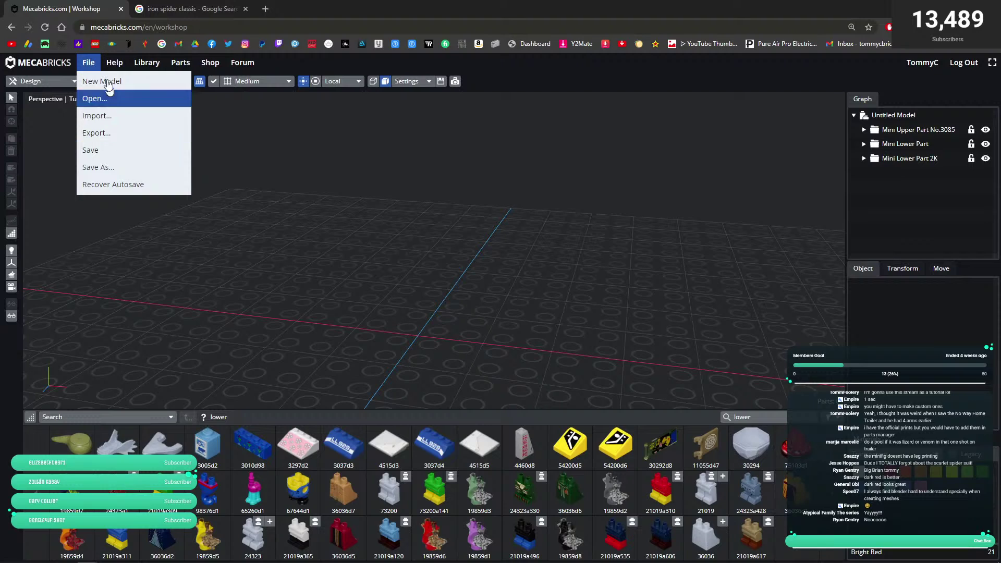
{"action": "left_click", "coordinate": [181, 62]}
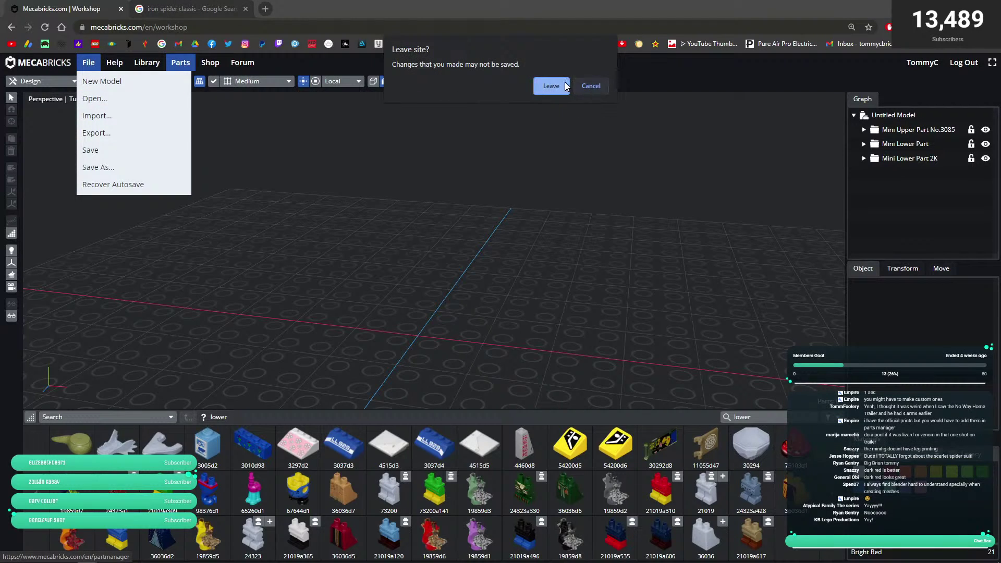
{"action": "left_click", "coordinate": [551, 86]}
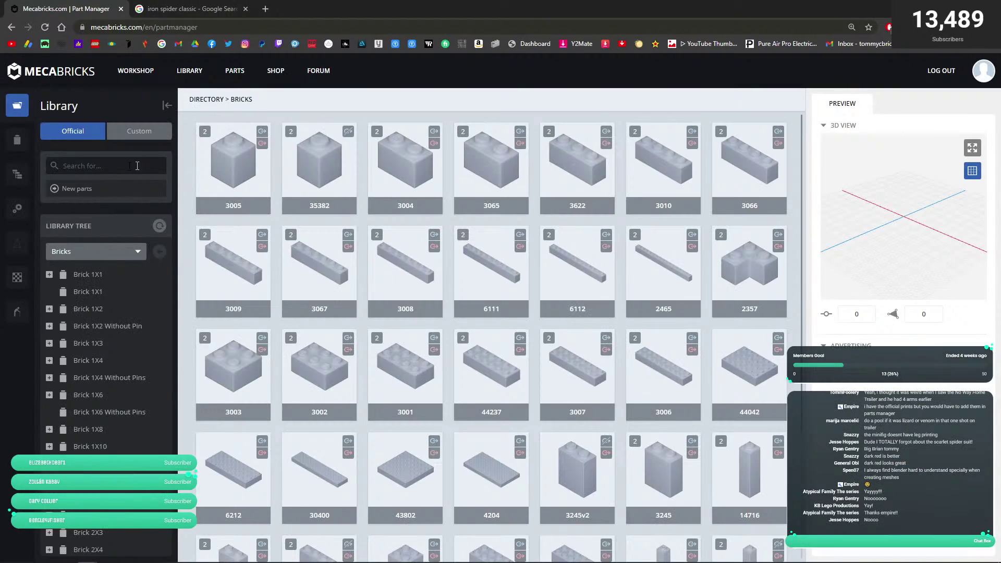
{"action": "left_click", "coordinate": [124, 131]}
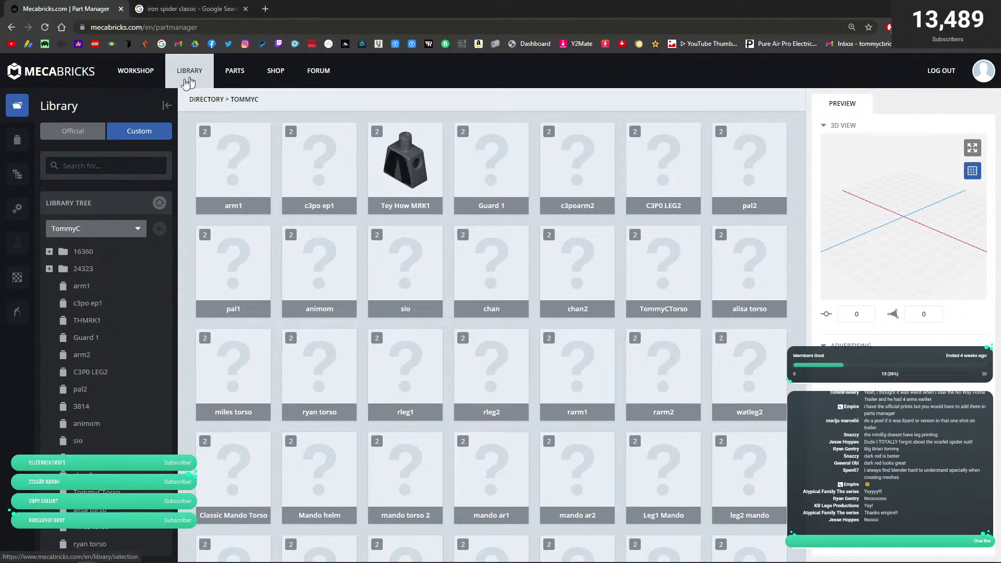
{"action": "left_click", "coordinate": [17, 139]}
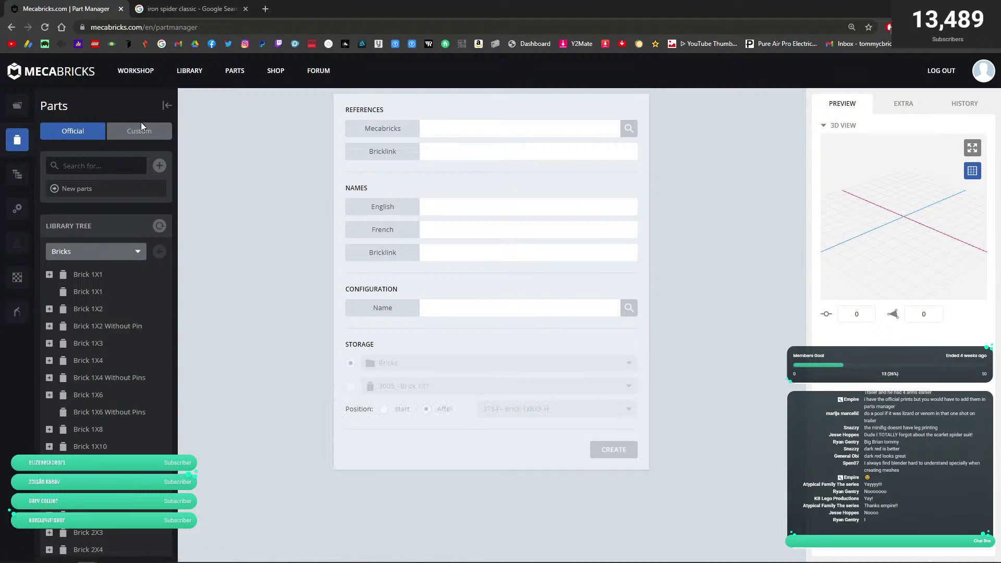
{"action": "left_click", "coordinate": [141, 129]}
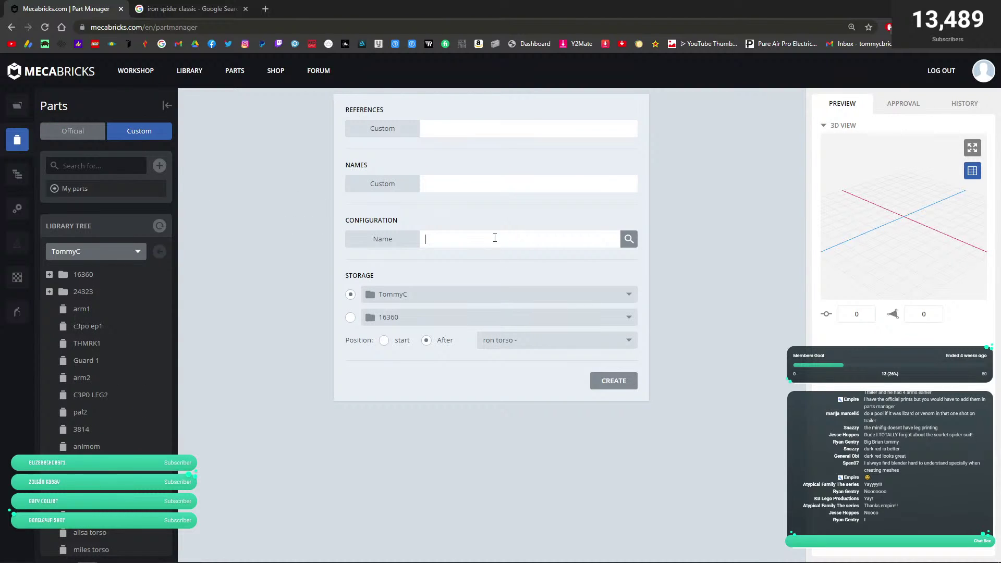
- Set the new part's configuration to torso 3814 and its material to 140 - Earth Blue
{"action": "type", "text": "3814"}
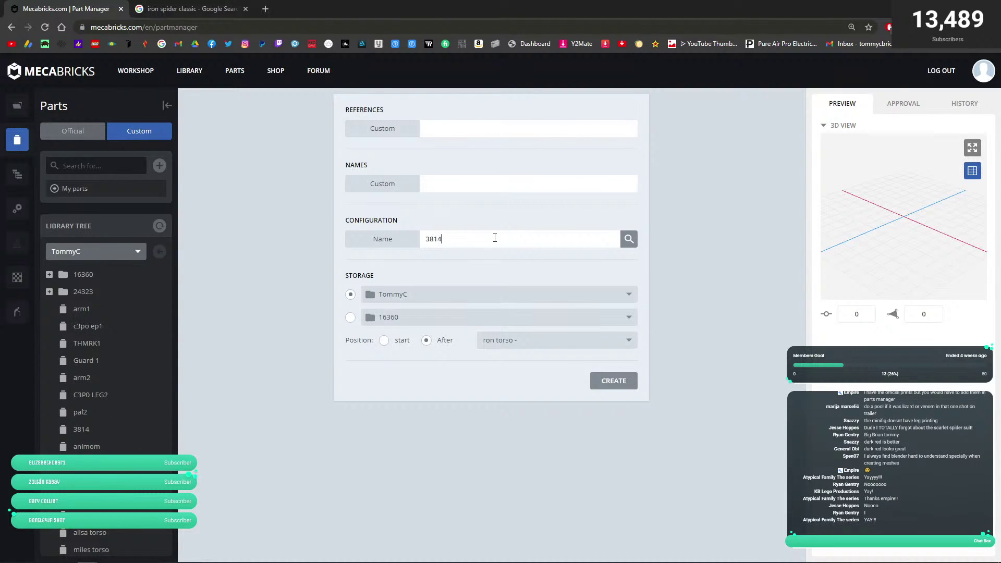
{"action": "left_click", "coordinate": [627, 301]}
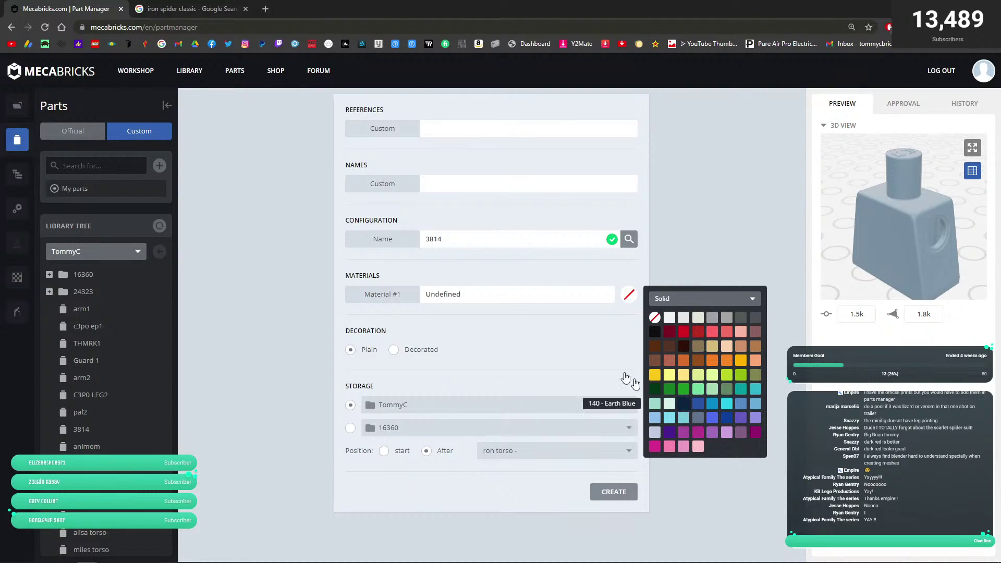
{"action": "left_click", "coordinate": [683, 404]}
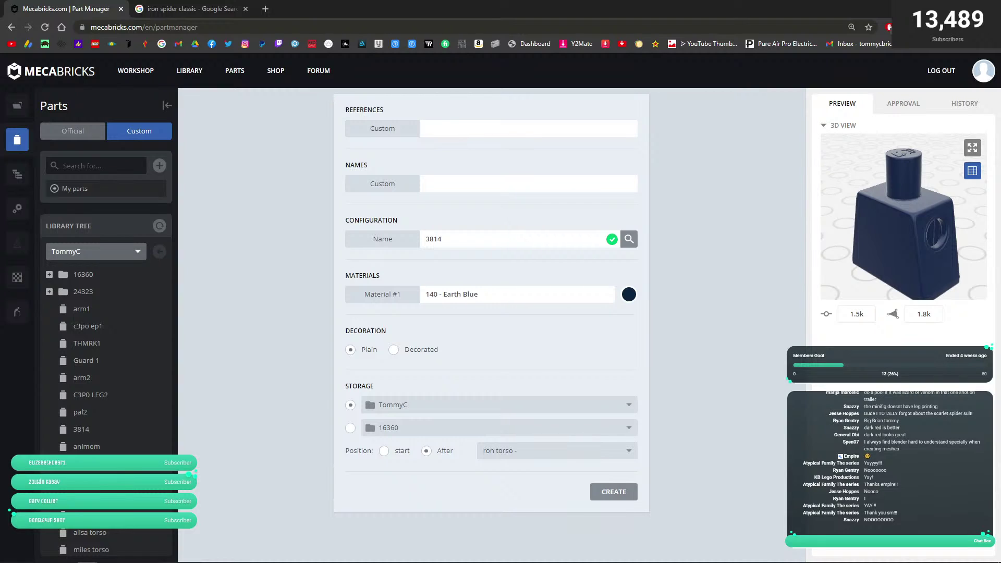
- Save the torso decal image from the browser to the Desktop as 3814d1400.png and close the image page
{"action": "key", "text": "alt+Tab"}
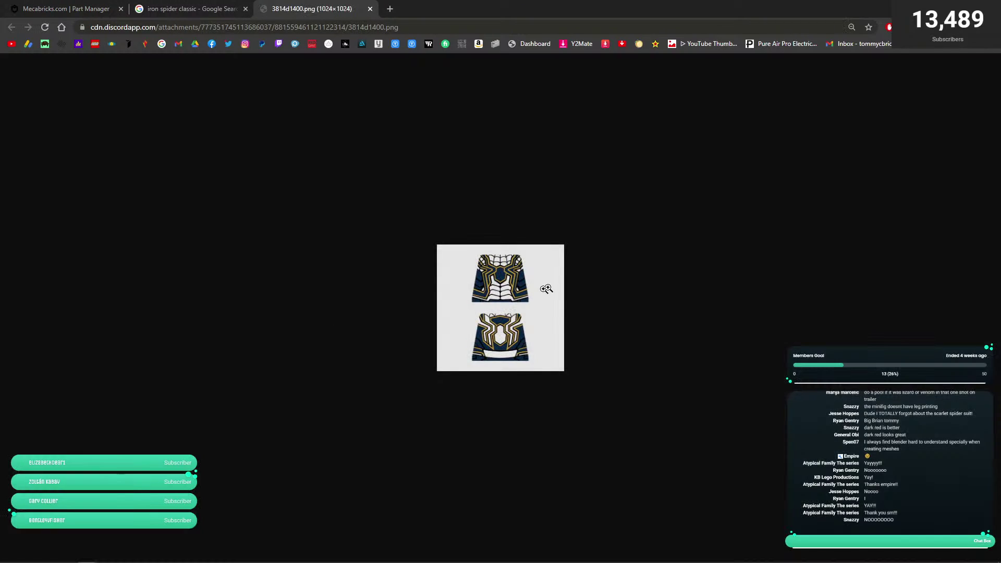
{"action": "right_click", "coordinate": [553, 280]}
{"action": "left_click", "coordinate": [502, 282]}
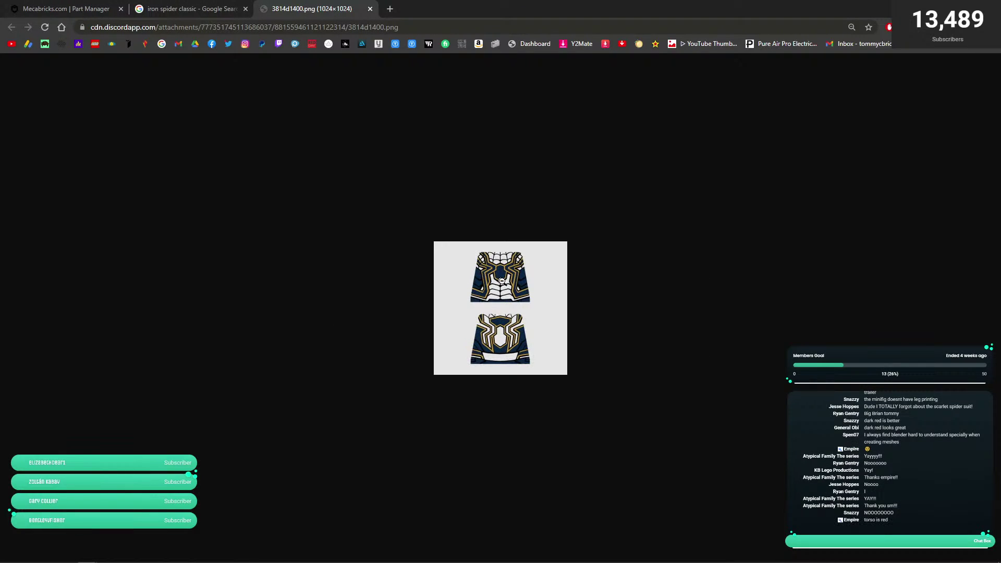
{"action": "right_click", "coordinate": [502, 281]}
{"action": "left_click", "coordinate": [548, 312]}
{"action": "right_click", "coordinate": [531, 297]}
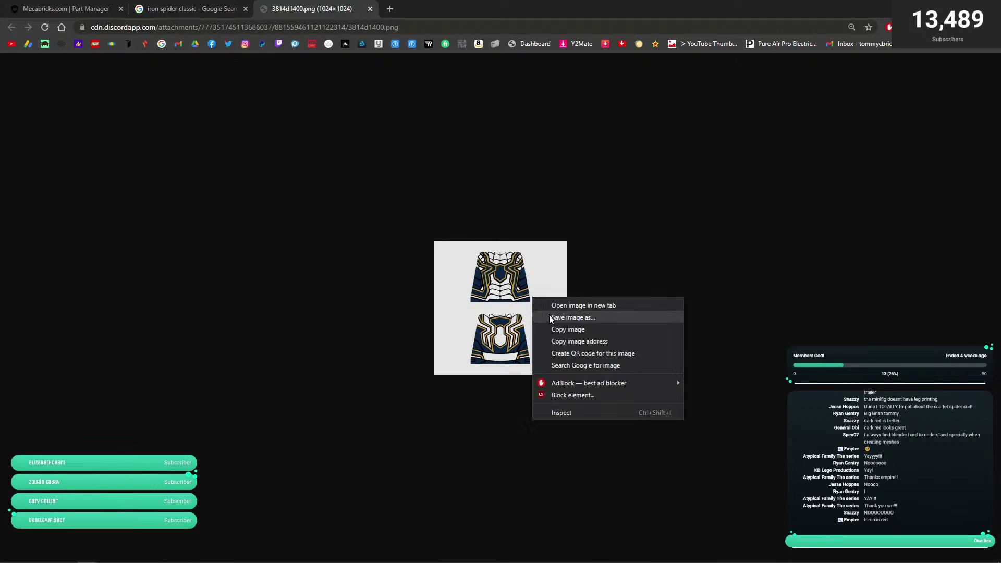
{"action": "left_click", "coordinate": [572, 317]}
{"action": "scroll", "coordinate": [57, 118], "scroll_direction": "up", "scroll_amount": 1}
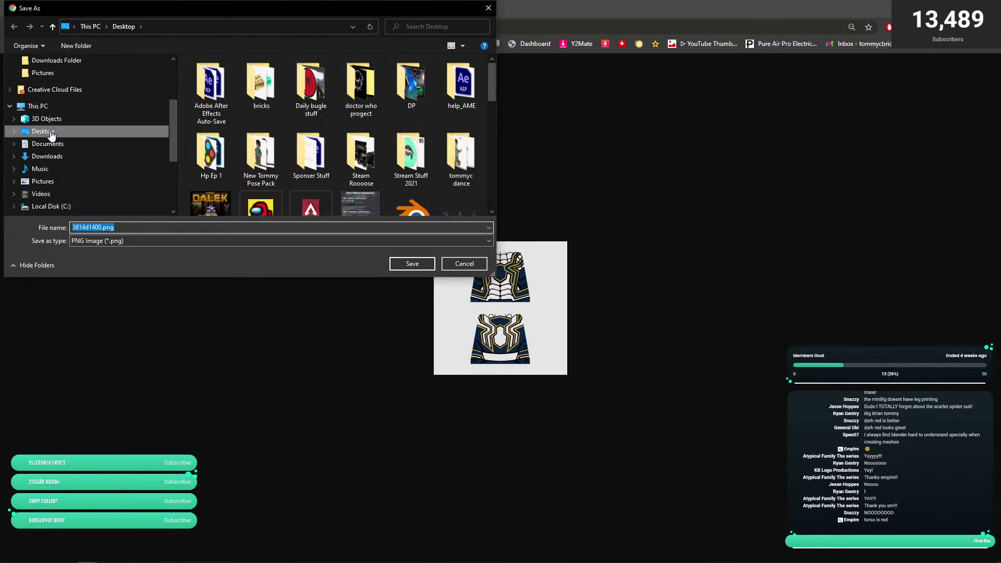
{"action": "left_click", "coordinate": [51, 133]}
{"action": "left_click", "coordinate": [412, 263]}
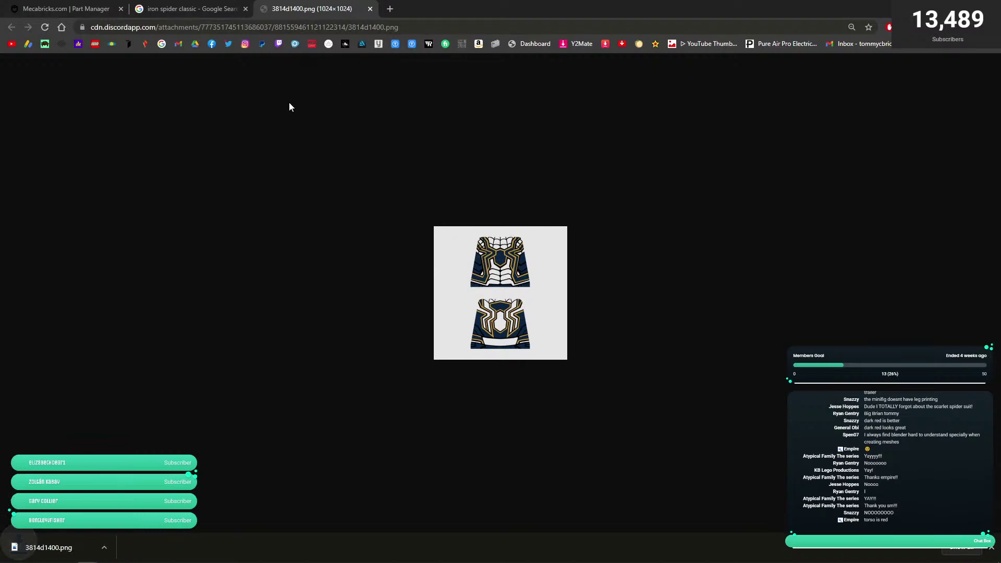
{"action": "left_click", "coordinate": [370, 8]}
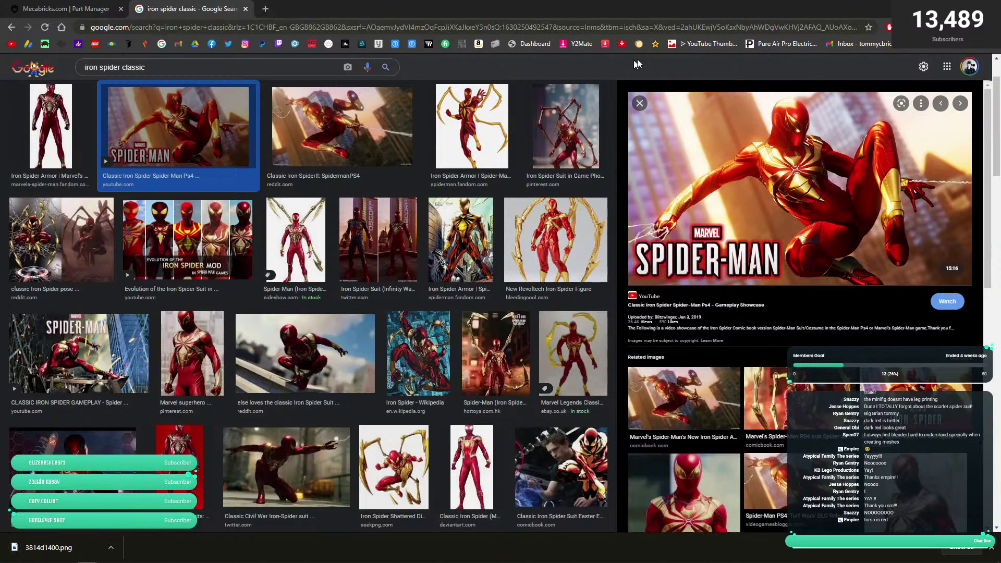
- Check the desktop for the saved decal image and return to the browser
{"action": "key", "text": "super+d"}
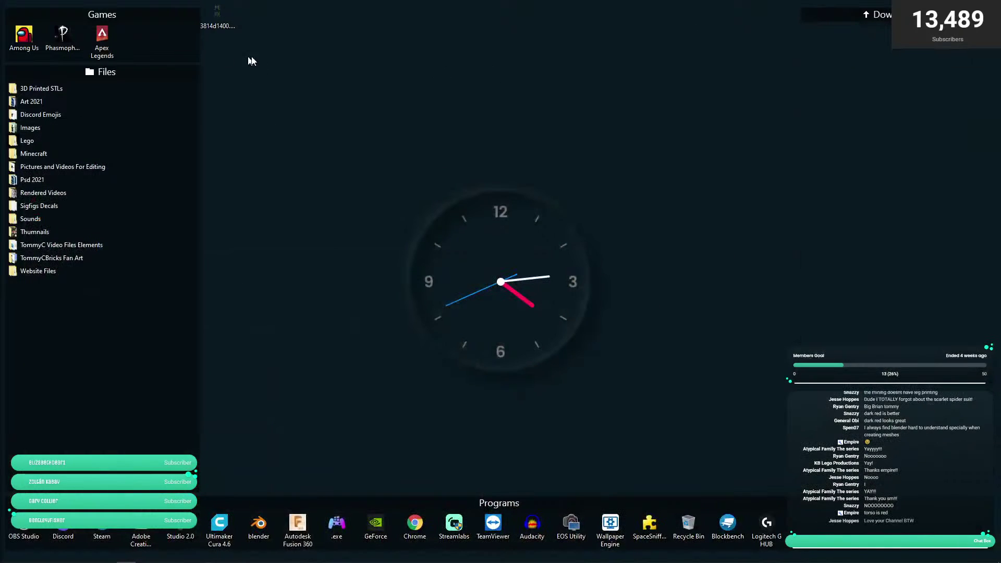
{"action": "key", "text": "alt+Tab"}
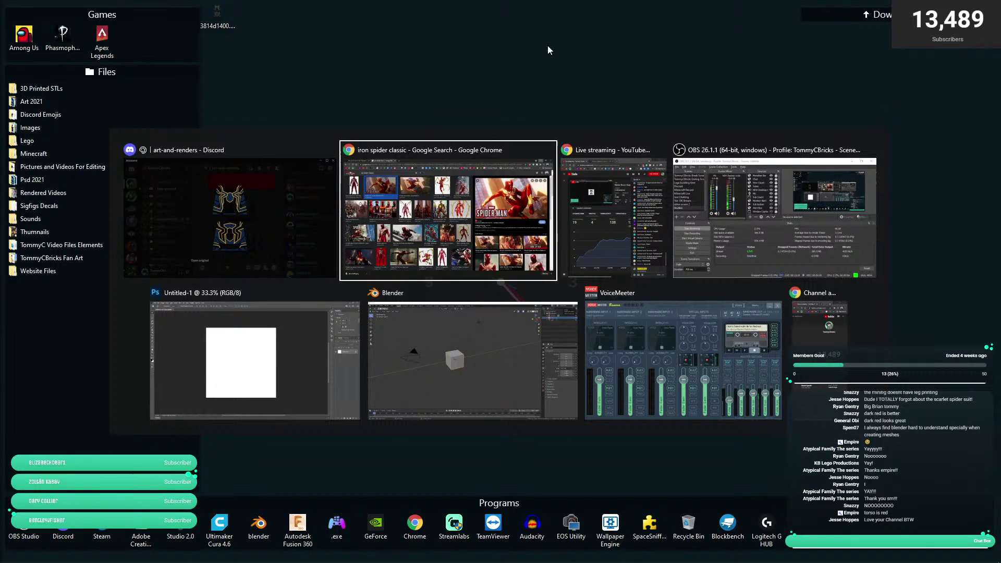
{"action": "key", "text": "Escape"}
{"action": "key", "text": "alt+Tab"}
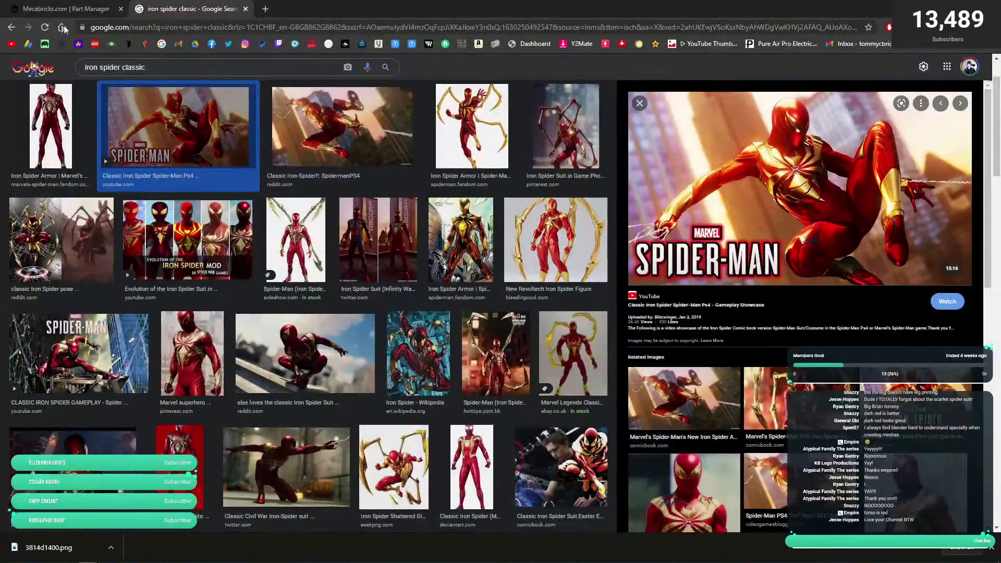
- Change the material of the custom torso in the part manager to 154 - New Dark Red
{"action": "left_click", "coordinate": [70, 16]}
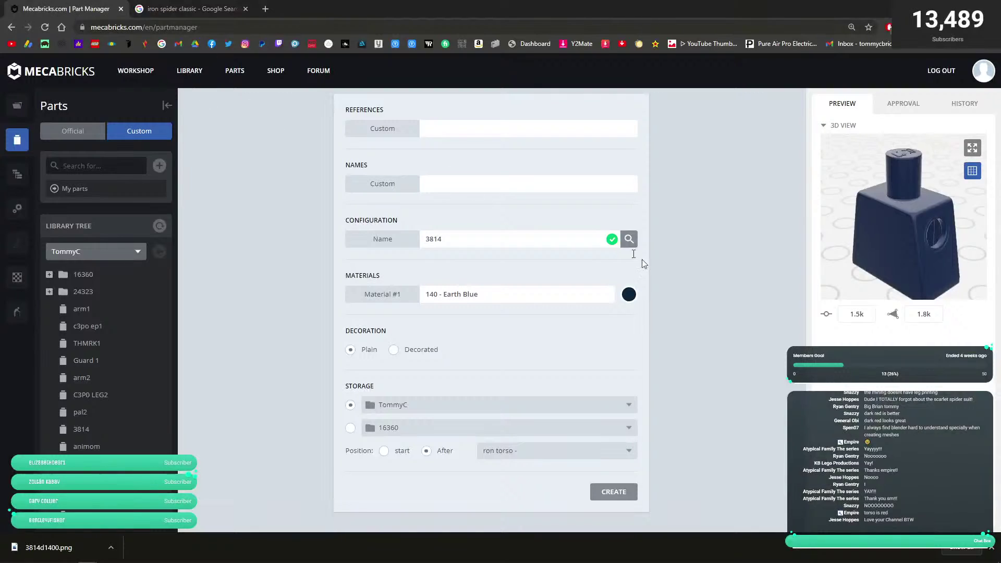
{"action": "left_click", "coordinate": [629, 294]}
{"action": "left_click", "coordinate": [669, 331]}
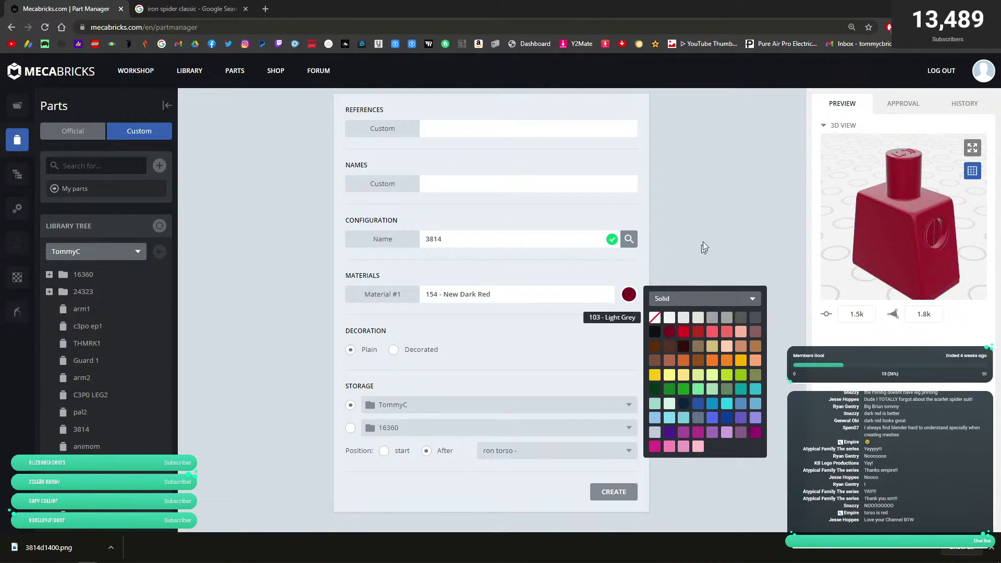
{"action": "left_click", "coordinate": [704, 248]}
{"action": "left_click_drag", "start_coordinate": [886, 245], "coordinate": [931, 254]}
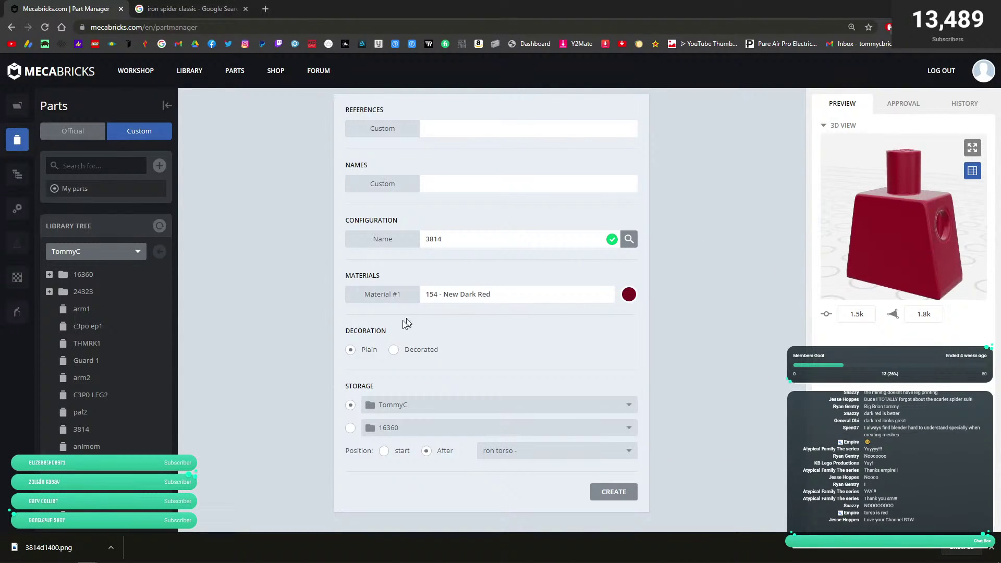
- Make the torso a decorated part with 3814d1400.png as its colour texture and inspect the print in the preview
{"action": "left_click", "coordinate": [393, 349]}
{"action": "left_click", "coordinate": [629, 418]}
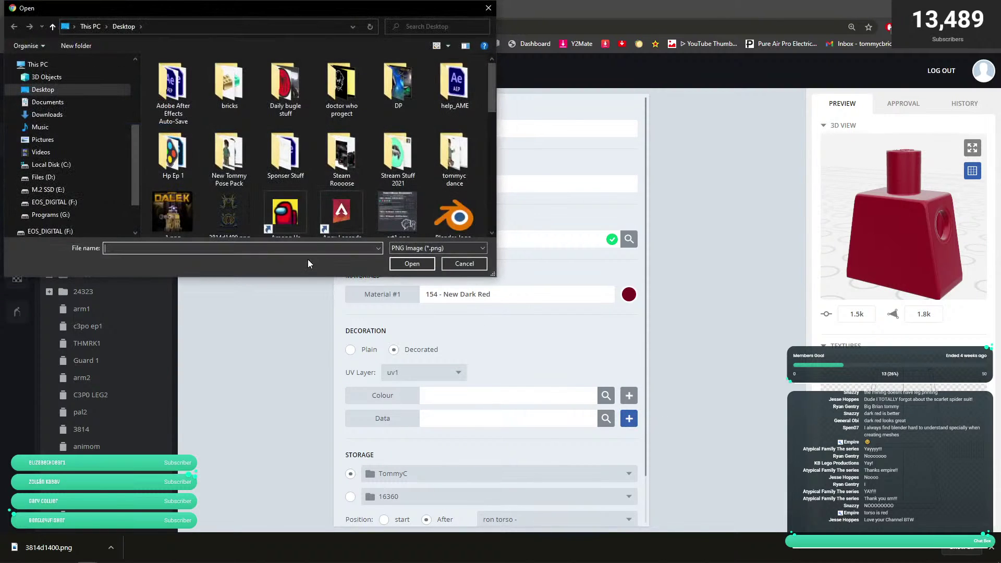
{"action": "left_click", "coordinate": [469, 264]}
{"action": "left_click", "coordinate": [629, 395]}
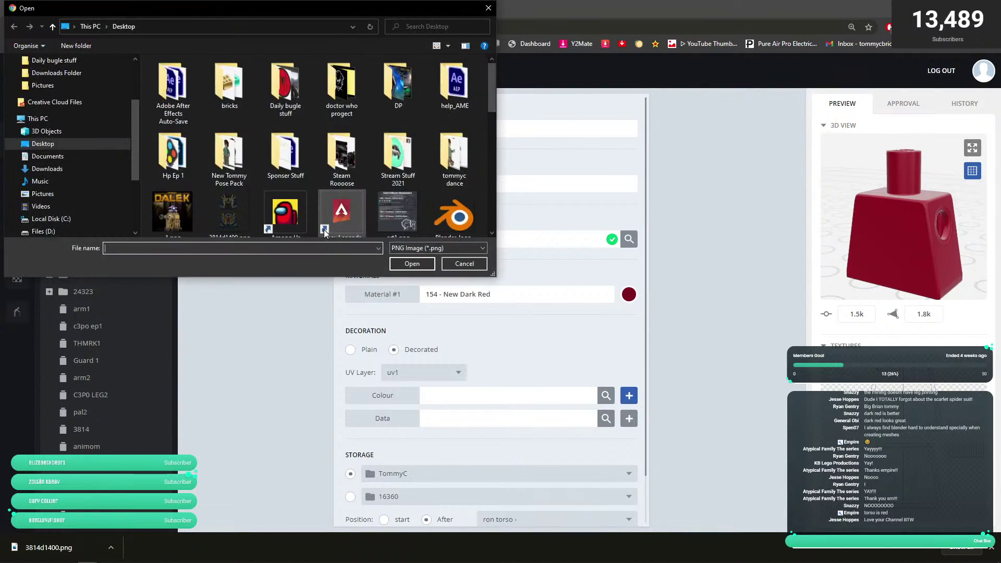
{"action": "scroll", "coordinate": [312, 161], "scroll_direction": "down", "scroll_amount": 2}
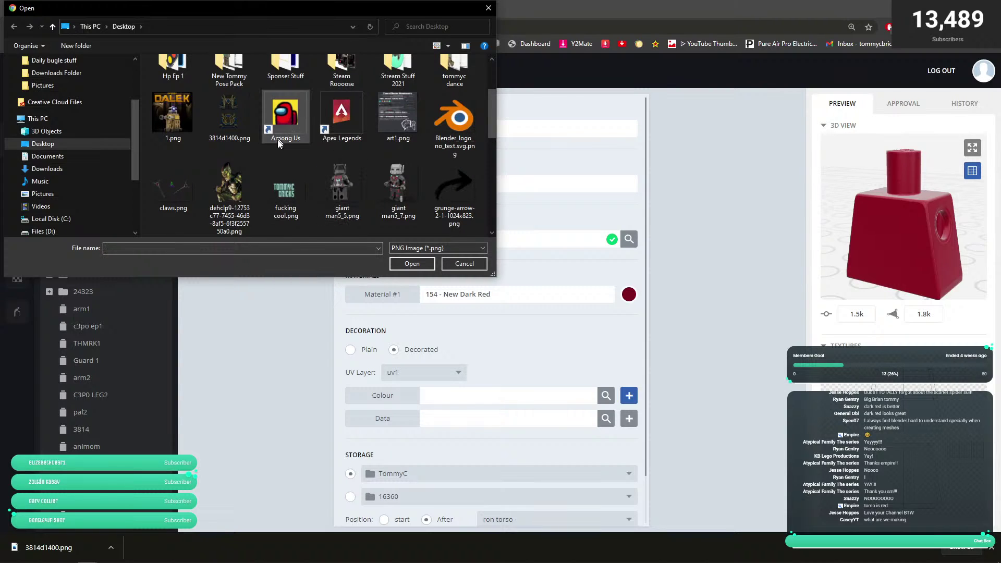
{"action": "scroll", "coordinate": [313, 166], "scroll_direction": "down", "scroll_amount": 1}
{"action": "left_click", "coordinate": [229, 93]}
{"action": "double_click", "coordinate": [230, 93]}
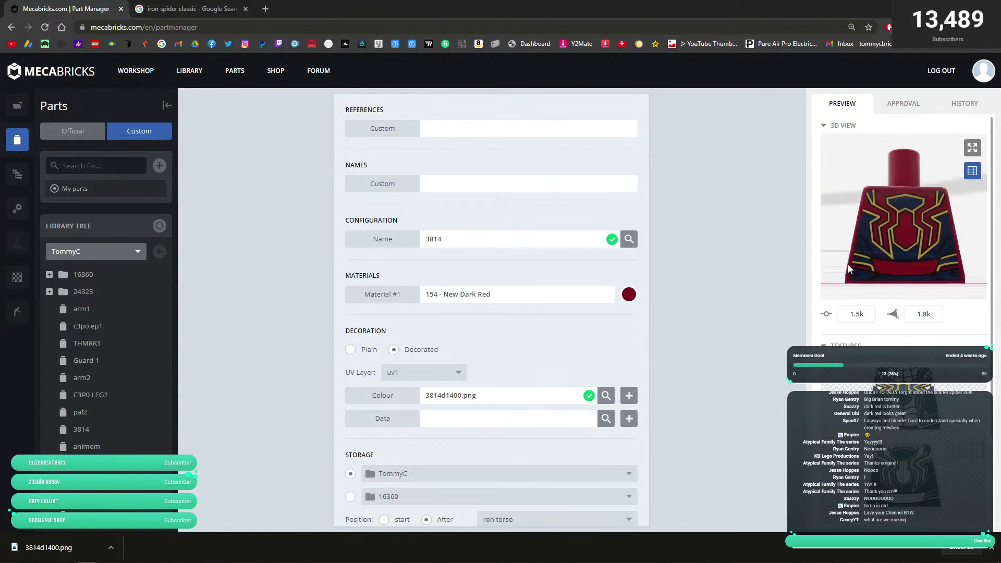
{"action": "left_click_drag", "start_coordinate": [927, 271], "coordinate": [902, 270]}
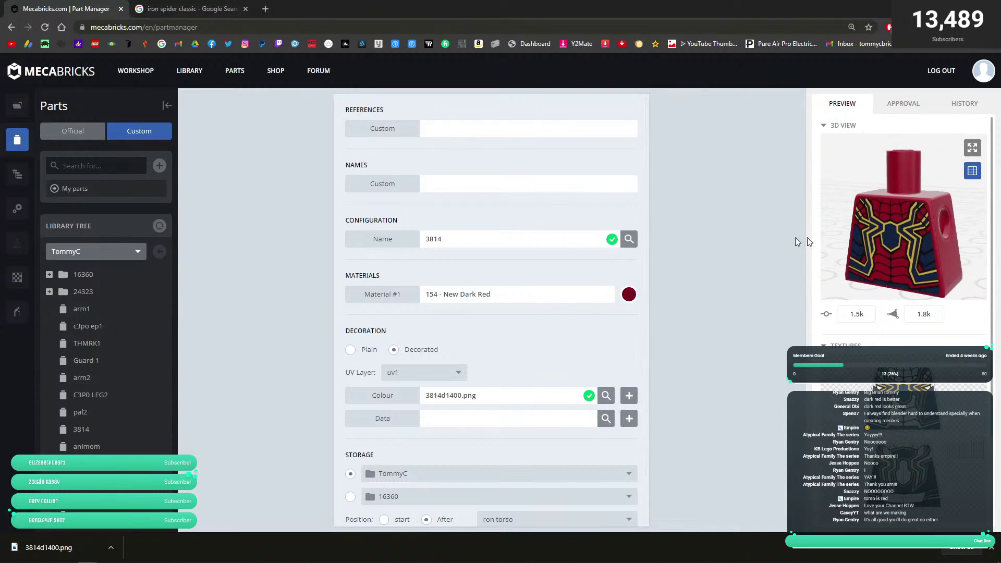
- Enter "iron spiderman" as the torso's custom reference and create the part
{"action": "left_click", "coordinate": [489, 129]}
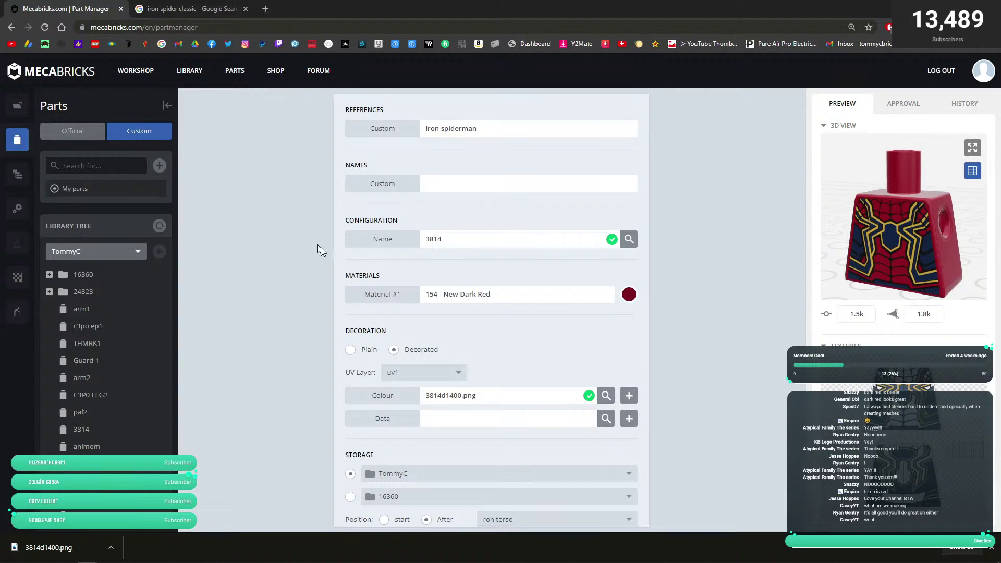
{"action": "scroll", "coordinate": [321, 247], "scroll_direction": "down", "scroll_amount": 1}
{"action": "left_click", "coordinate": [608, 505]}
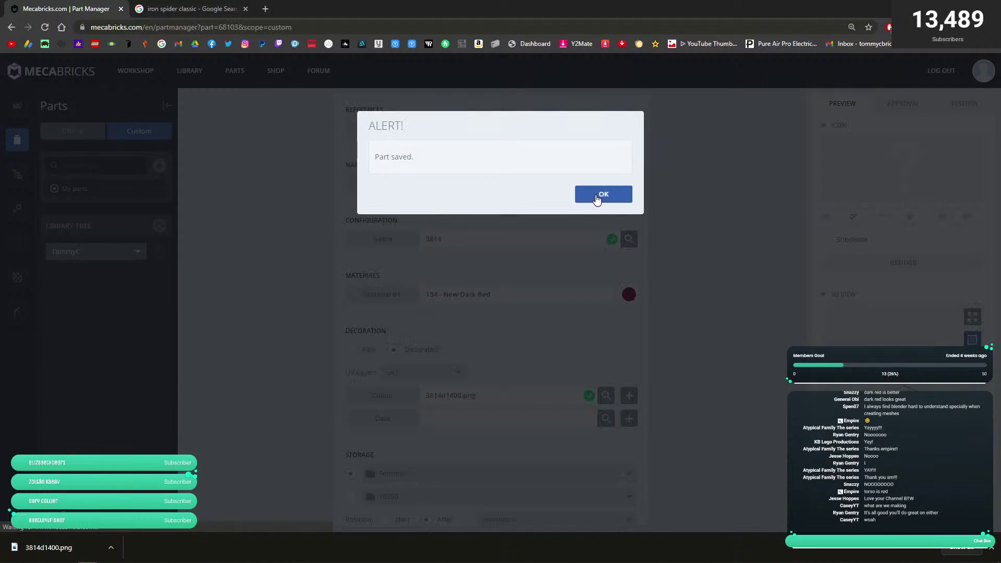
{"action": "left_click", "coordinate": [599, 195]}
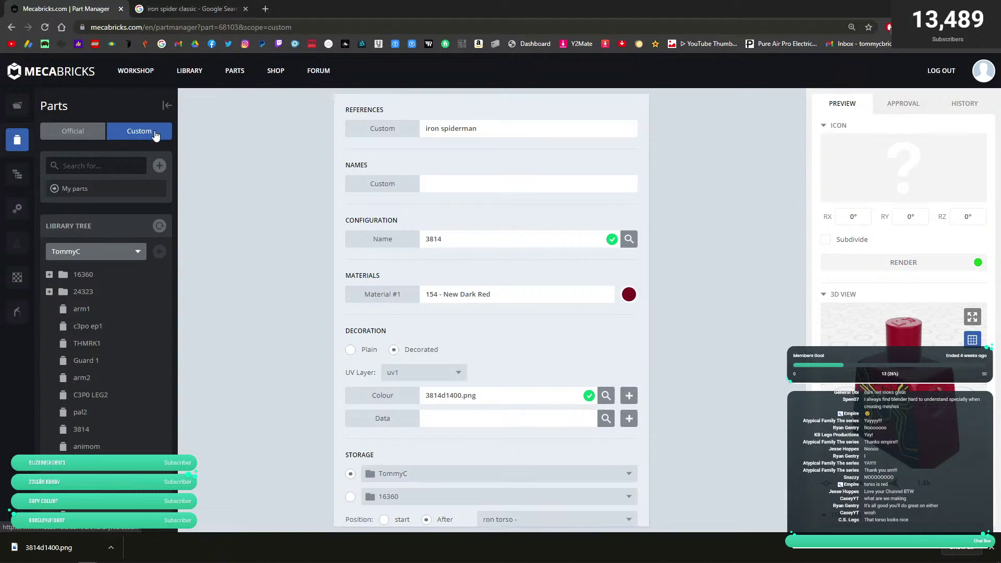
- Start a new custom part with the configuration 3818v2 and set its material to 140 - Earth Blue
{"action": "left_click", "coordinate": [159, 165]}
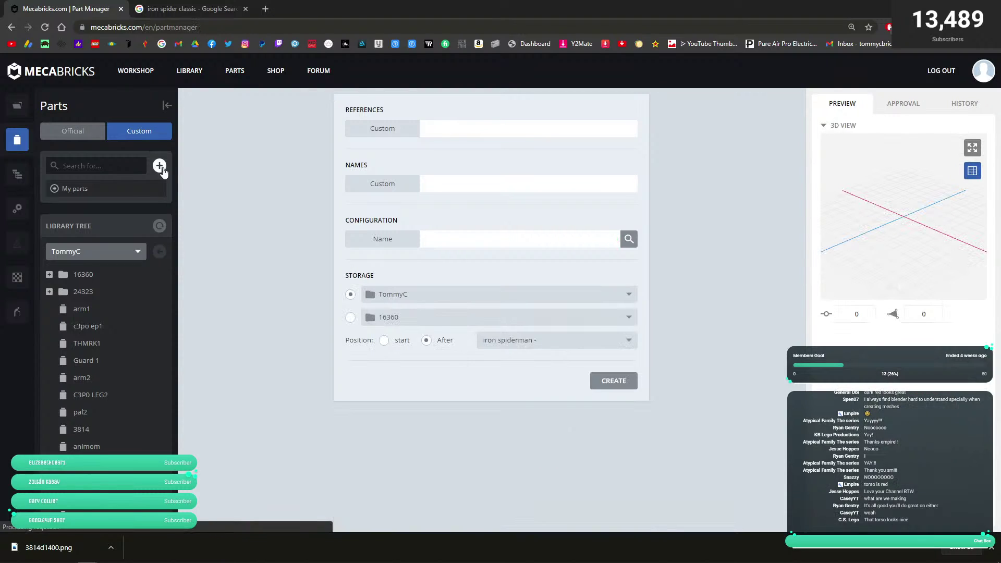
{"action": "left_click", "coordinate": [473, 242]}
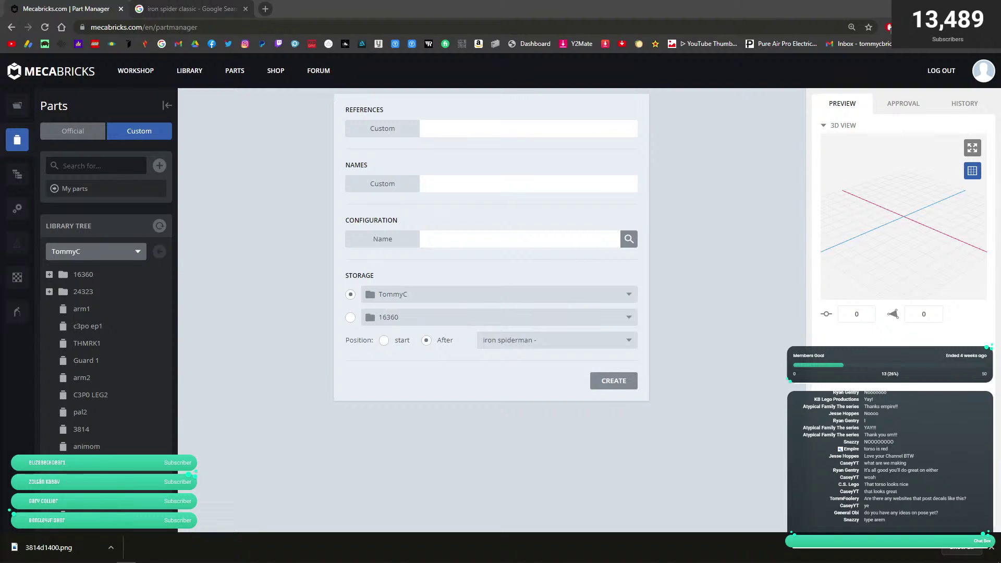
{"action": "key", "text": "alt+Tab"}
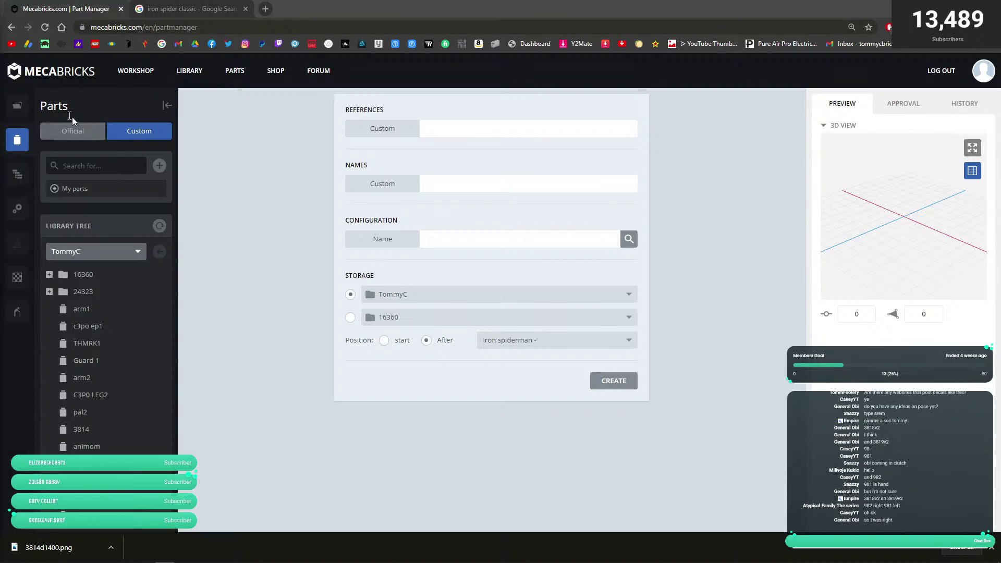
{"action": "left_click", "coordinate": [483, 126]}
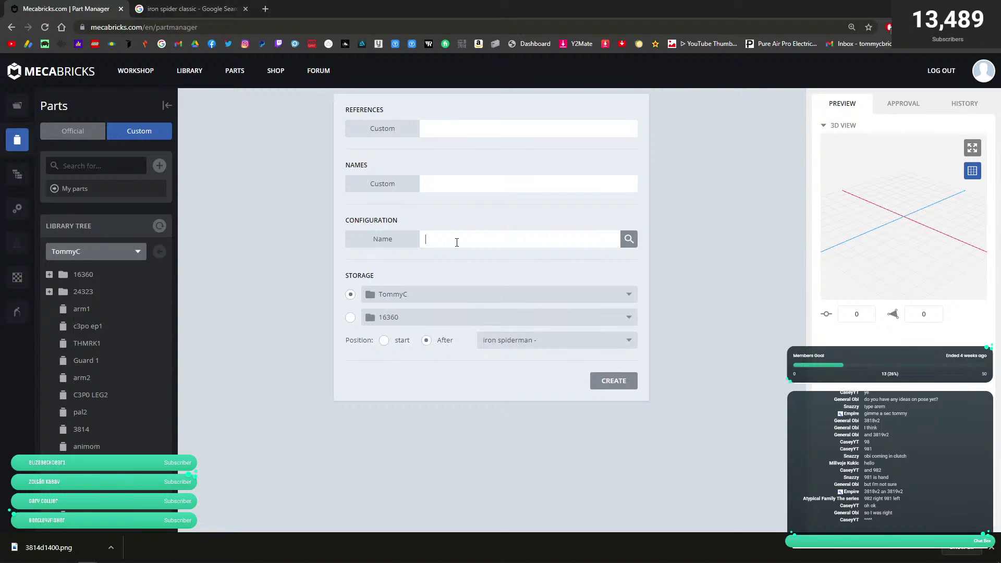
{"action": "type", "text": "3818v2"}
{"action": "key", "text": "Return"}
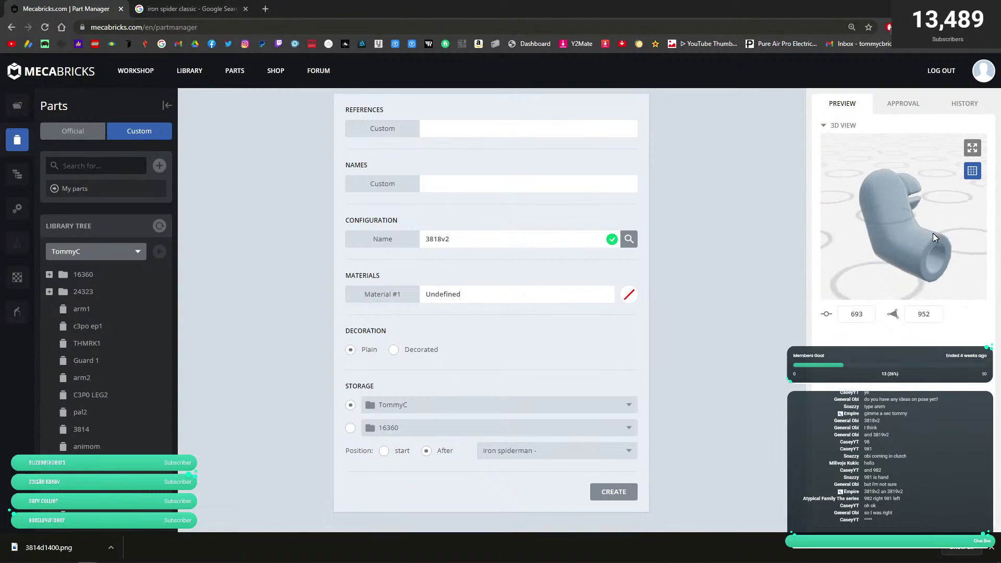
{"action": "left_click", "coordinate": [629, 294]}
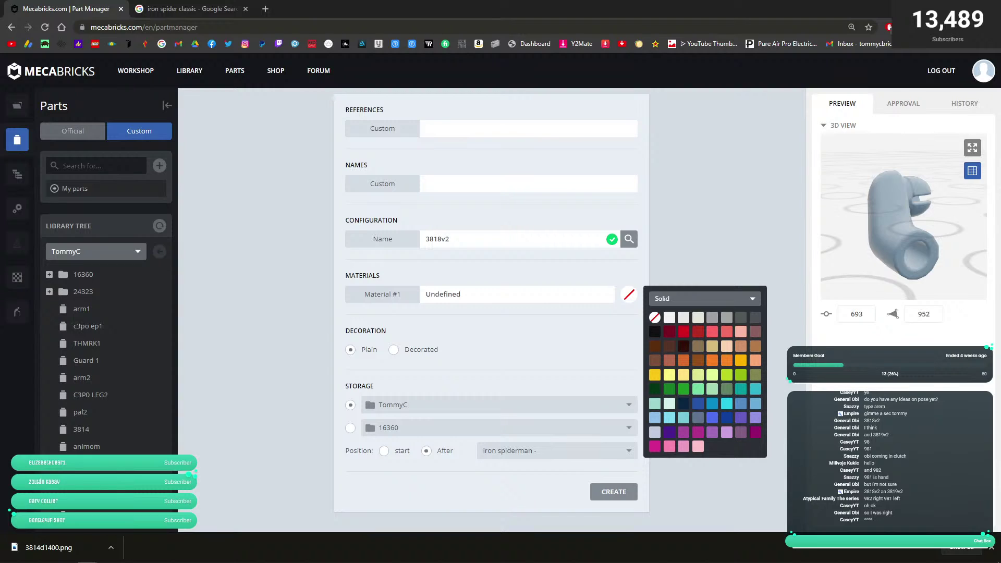
{"action": "left_click", "coordinate": [682, 416]}
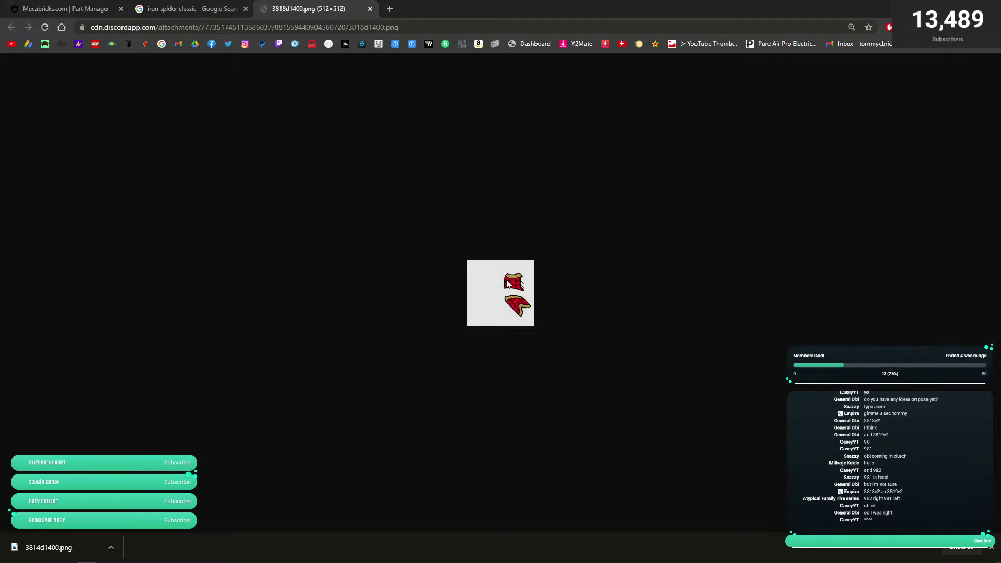
- Save the decal image 3818d1400.png to the desktop and return to the part manager
{"action": "right_click", "coordinate": [506, 281]}
{"action": "left_click", "coordinate": [542, 300]}
{"action": "key", "text": "Return"}
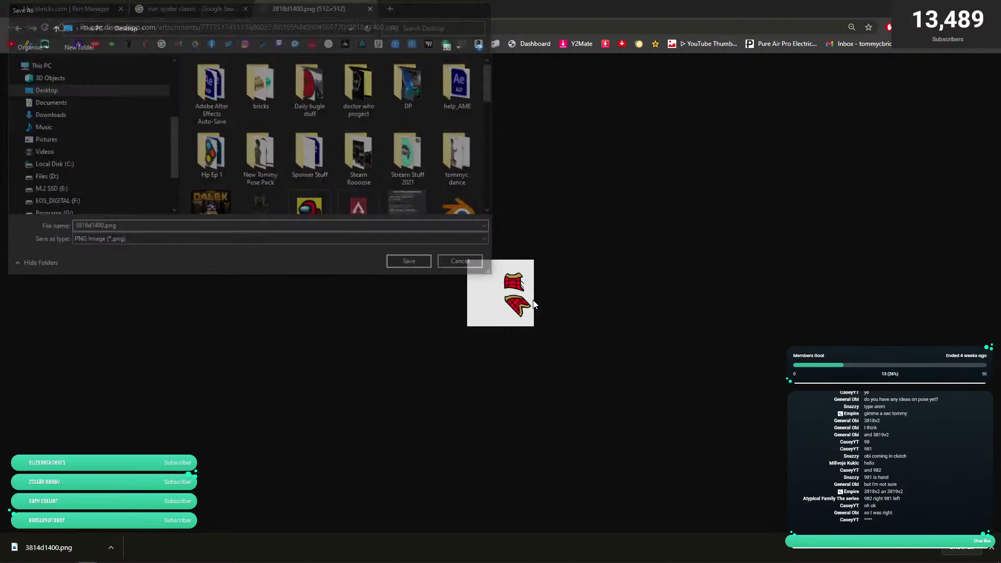
{"action": "left_click", "coordinate": [190, 9]}
{"action": "left_click", "coordinate": [66, 9]}
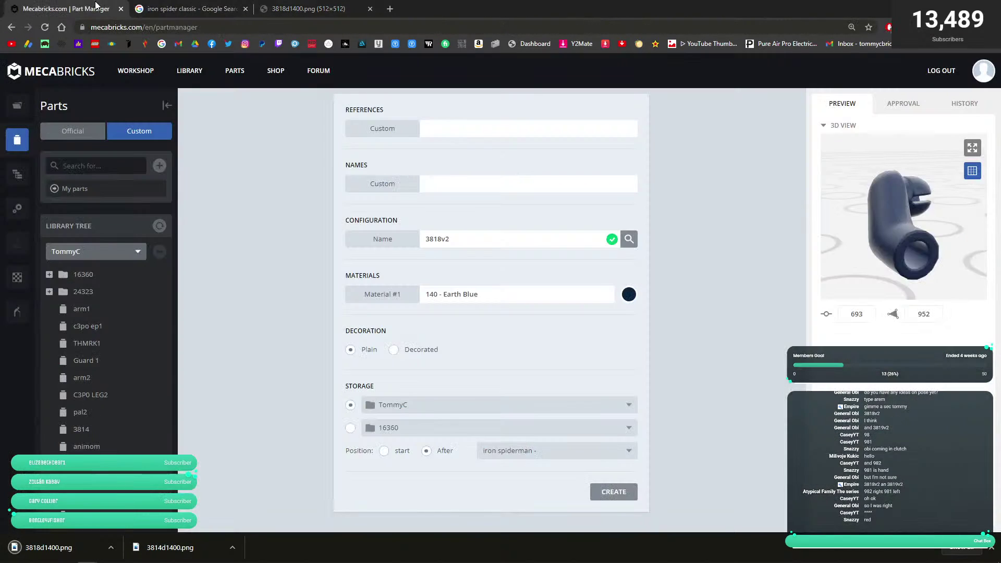
{"action": "left_click_drag", "start_coordinate": [67, 9], "coordinate": [194, 9]}
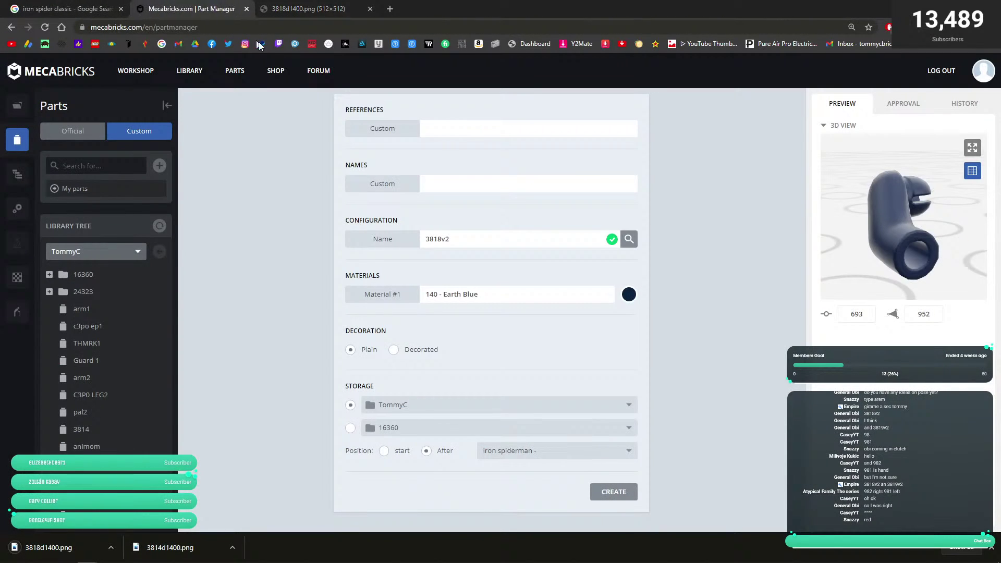
- Make the 3818v2 arm a decorated part with 3818d1400.png as its colour texture and inspect the print in the preview
{"action": "left_click", "coordinate": [410, 352]}
{"action": "left_click", "coordinate": [629, 395]}
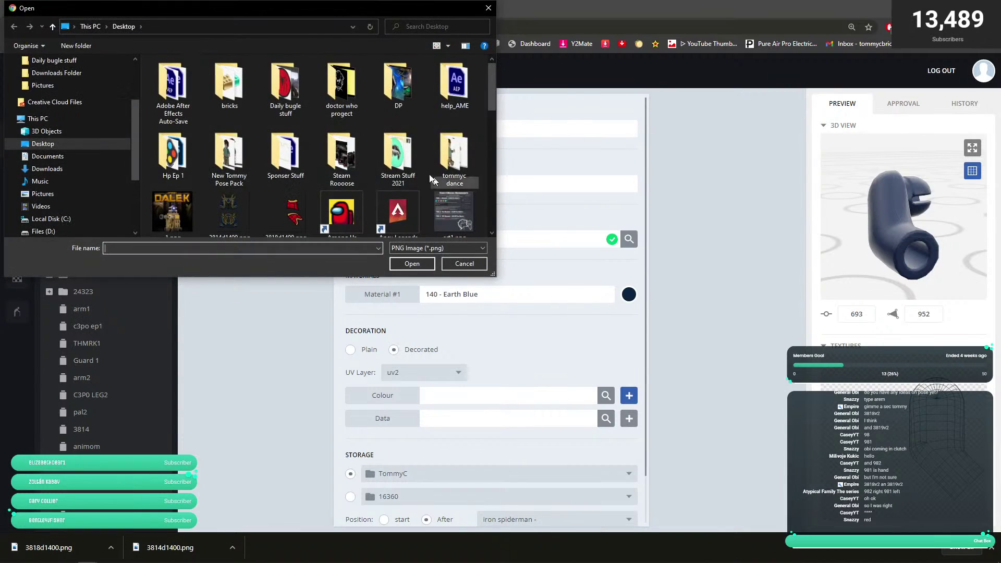
{"action": "left_click", "coordinate": [288, 210]}
{"action": "left_click", "coordinate": [412, 264]}
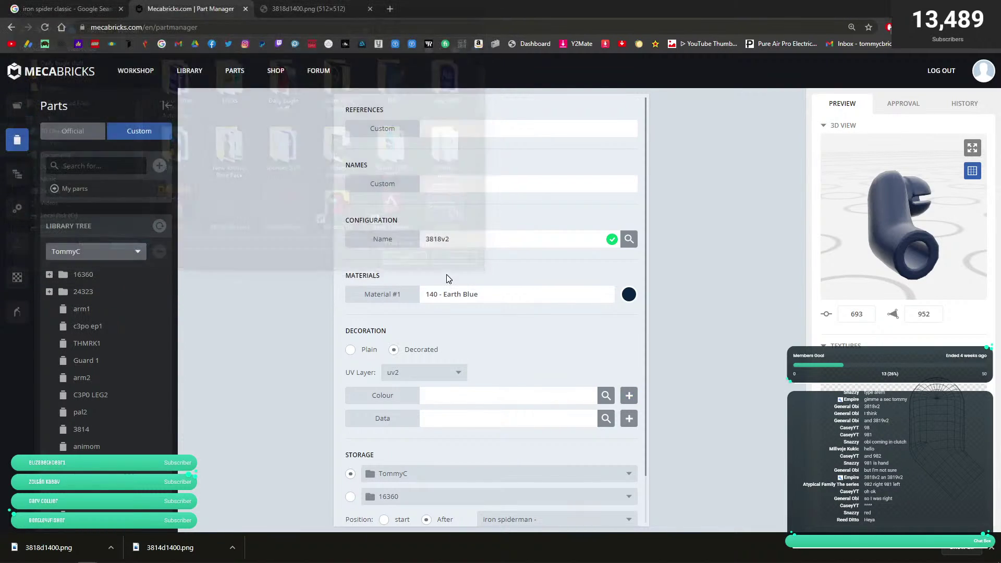
{"action": "mouse_move", "coordinate": [908, 224]}
{"action": "left_mouse_down"}
{"action": "mouse_move", "coordinate": [922, 232]}
{"action": "mouse_move", "coordinate": [906, 230]}
{"action": "left_mouse_up"}
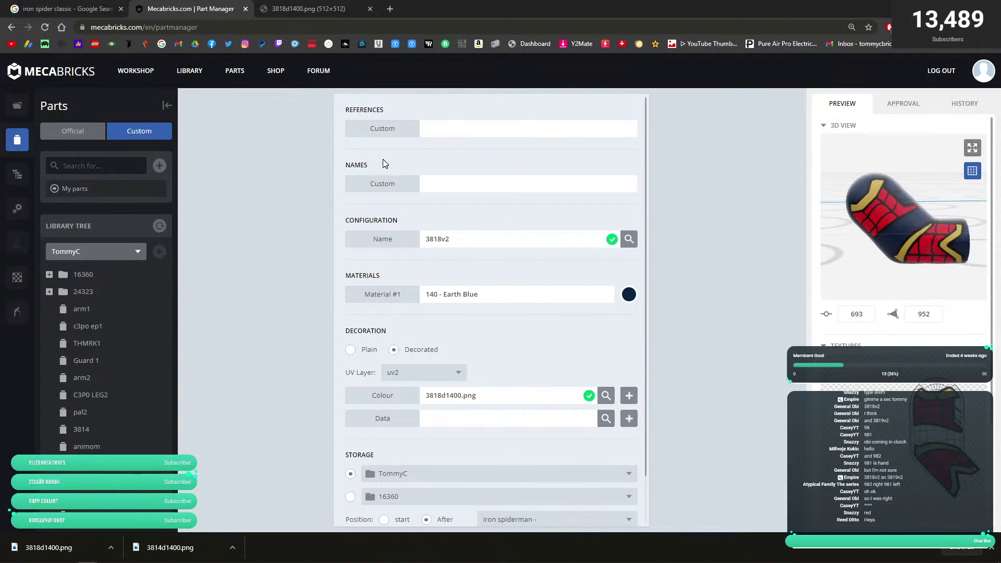
- Enter "iron arm 1" as the arm's custom reference and create the part
{"action": "left_click", "coordinate": [444, 135]}
{"action": "type", "text": "iron m"}
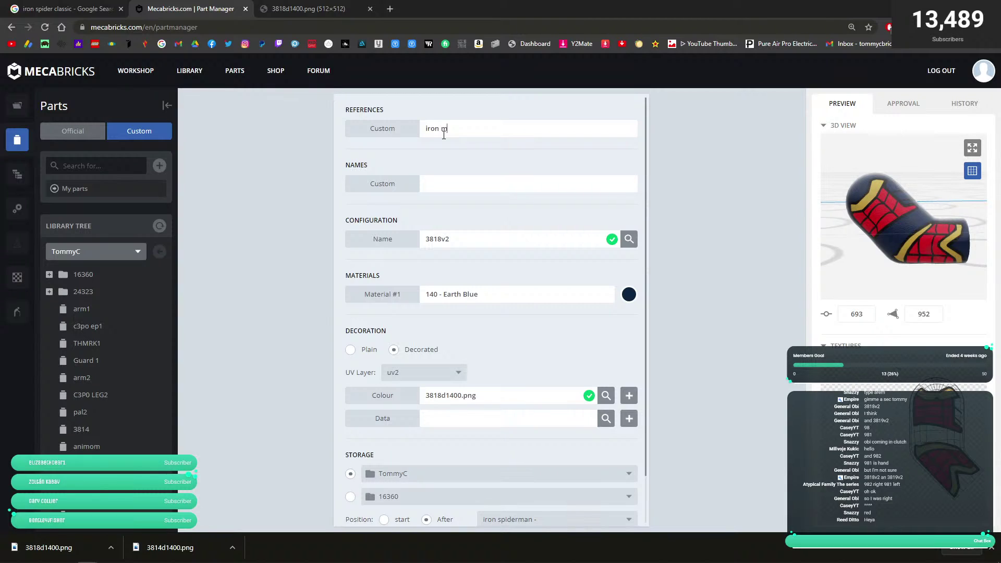
{"action": "key", "text": "BackSpace"}
{"action": "type", "text": "arm 1"}
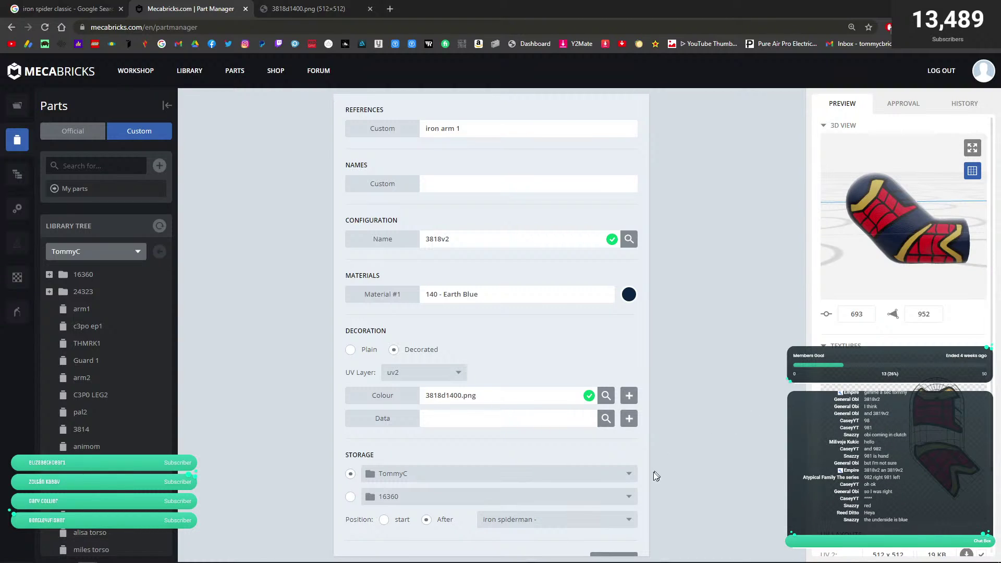
{"action": "left_click", "coordinate": [613, 555]}
{"action": "left_click", "coordinate": [599, 194]}
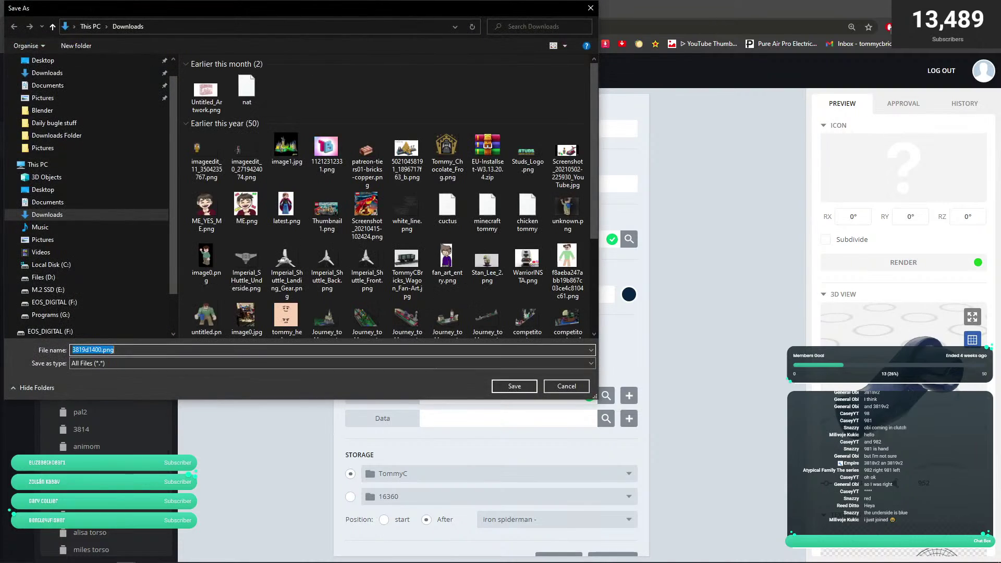
- Save the second arm's decal image 3819d1400.png to the desktop and return to the part manager
{"action": "left_click", "coordinate": [574, 389]}
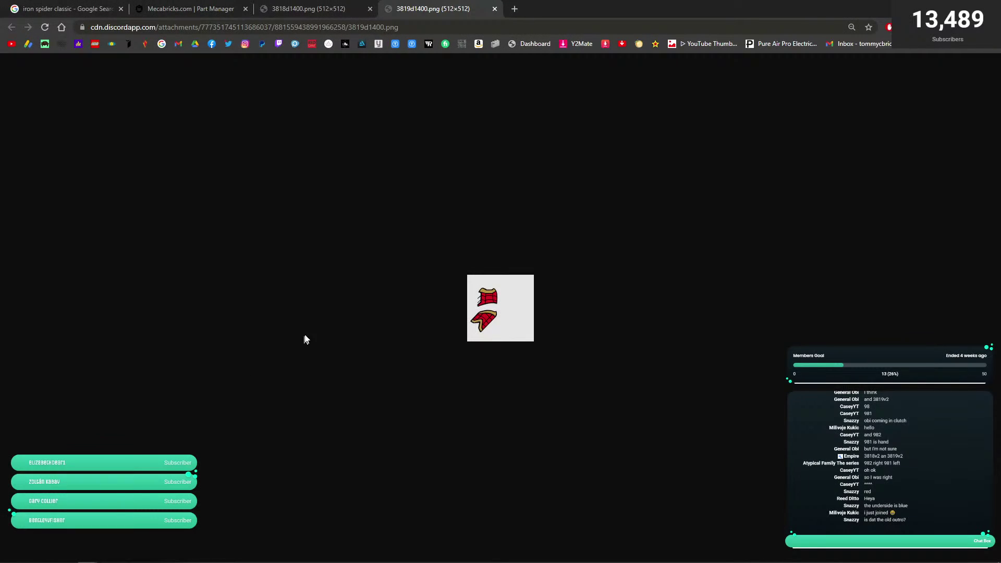
{"action": "right_click", "coordinate": [500, 315]}
{"action": "left_click", "coordinate": [530, 334]}
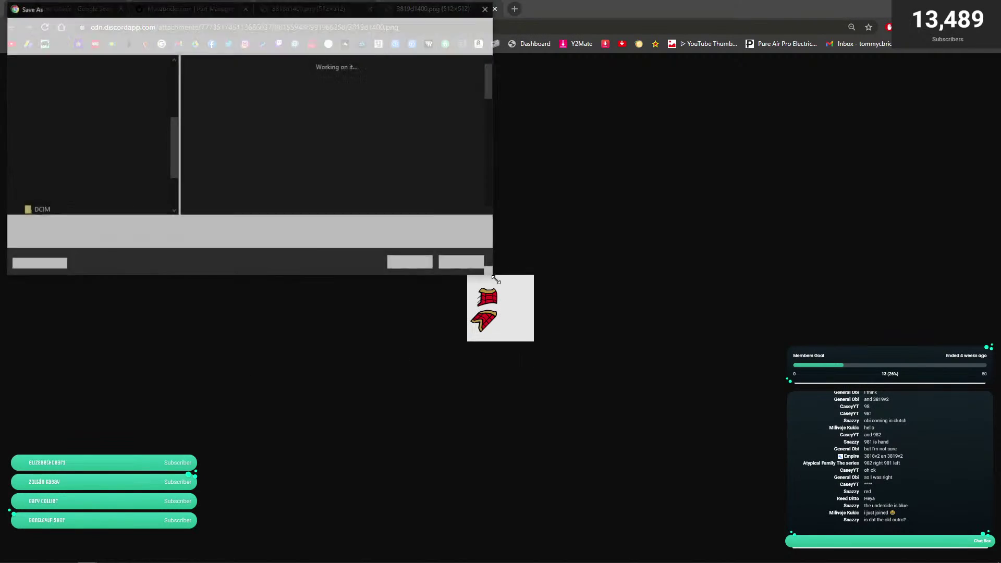
{"action": "left_click", "coordinate": [404, 266]}
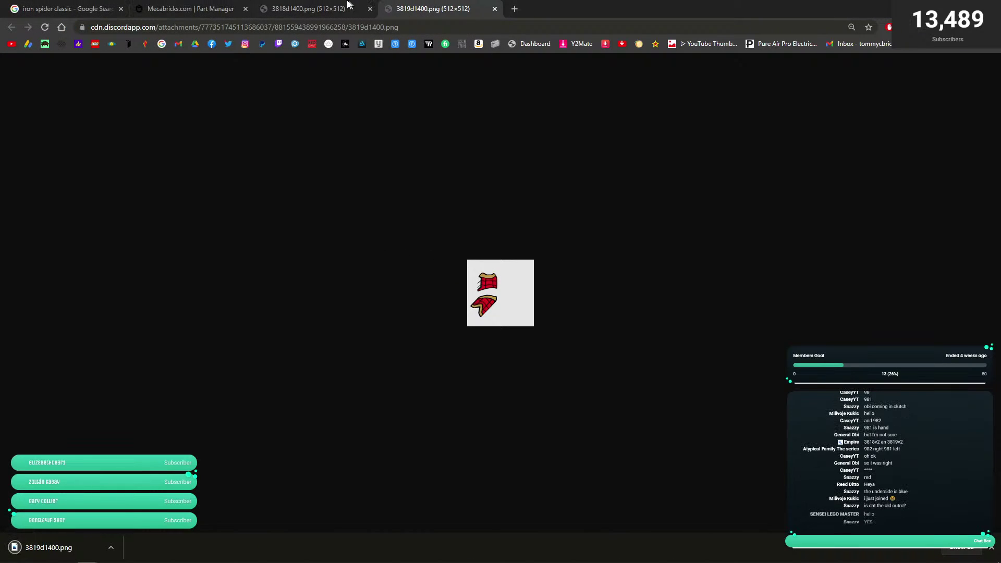
{"action": "left_click", "coordinate": [307, 9]}
{"action": "left_click", "coordinate": [190, 9]}
- Start another custom part with the configuration 3819v2 and set its material to 140 - Earth Blue
{"action": "double_click", "coordinate": [449, 240]}
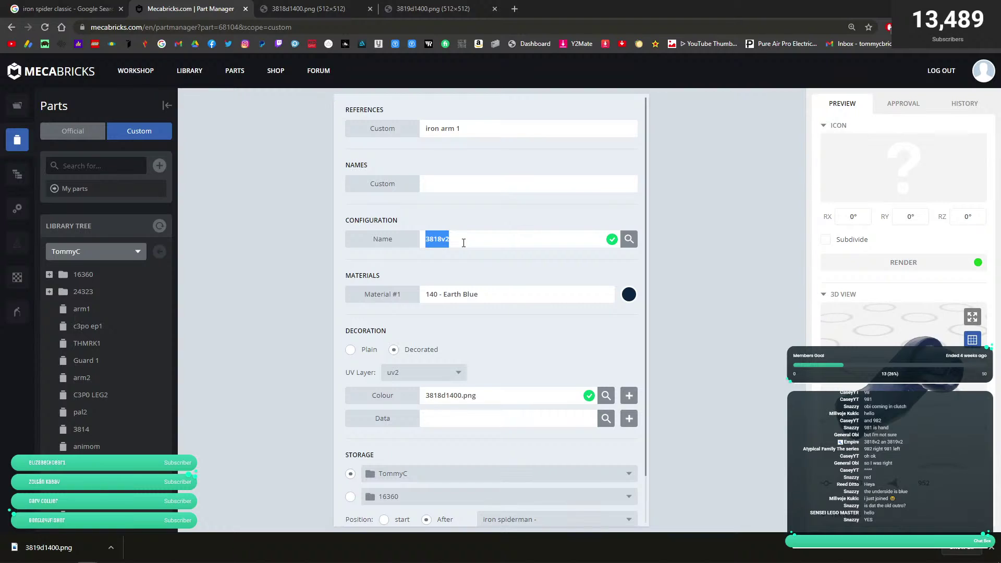
{"action": "left_click", "coordinate": [463, 243]}
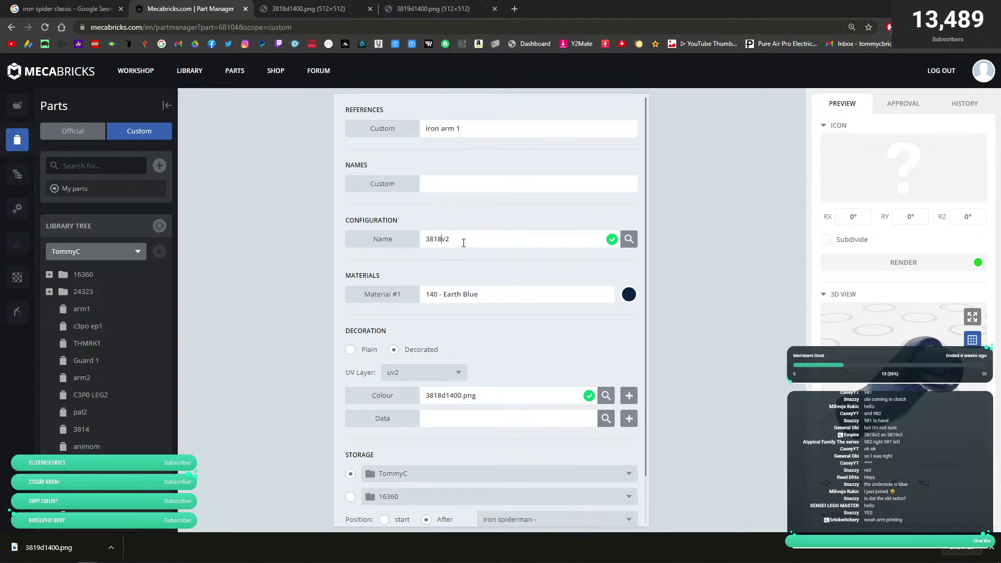
{"action": "key", "text": "BackSpace"}
{"action": "type", "text": "9"}
{"action": "double_click", "coordinate": [463, 243]}
{"action": "key", "text": "ctrl+c"}
{"action": "key", "text": "BackSpace"}
{"action": "key", "text": "ctrl+v"}
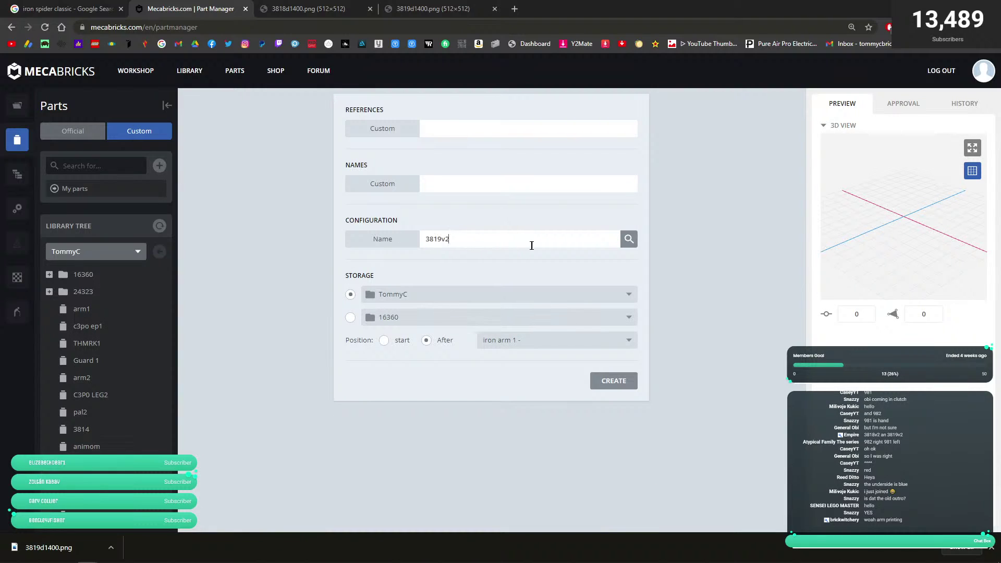
{"action": "left_click", "coordinate": [628, 242]}
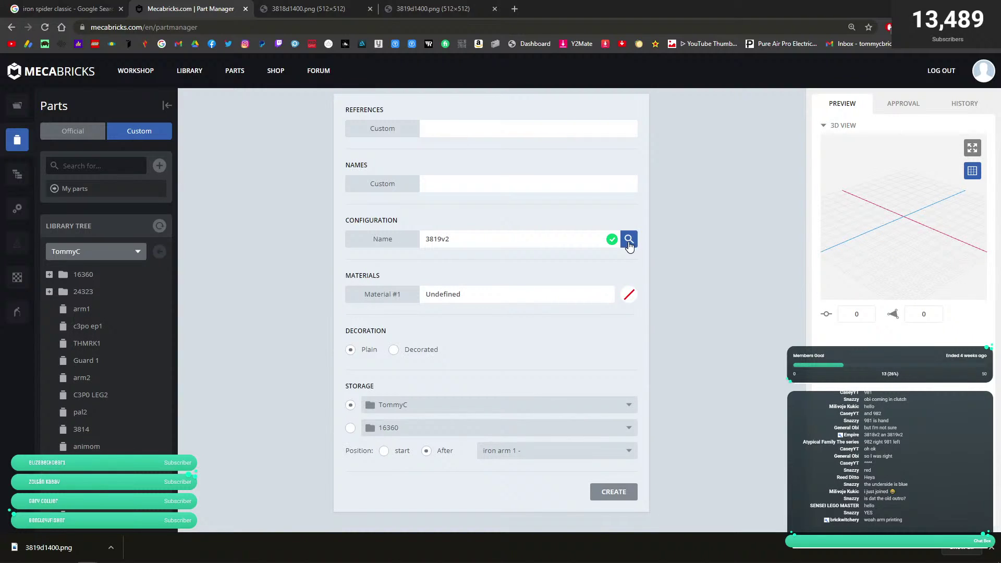
{"action": "left_click", "coordinate": [629, 294]}
{"action": "left_click", "coordinate": [683, 403]}
- Make the 3819v2 arm a decorated part with 3819d1400.png as its colour texture
{"action": "left_click", "coordinate": [394, 352]}
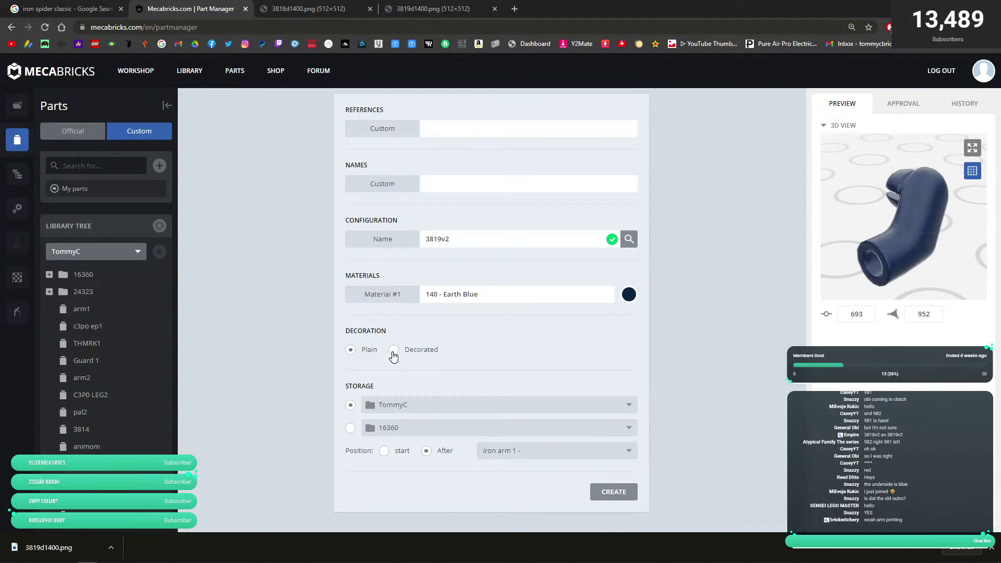
{"action": "left_click", "coordinate": [393, 350]}
{"action": "left_click", "coordinate": [628, 396]}
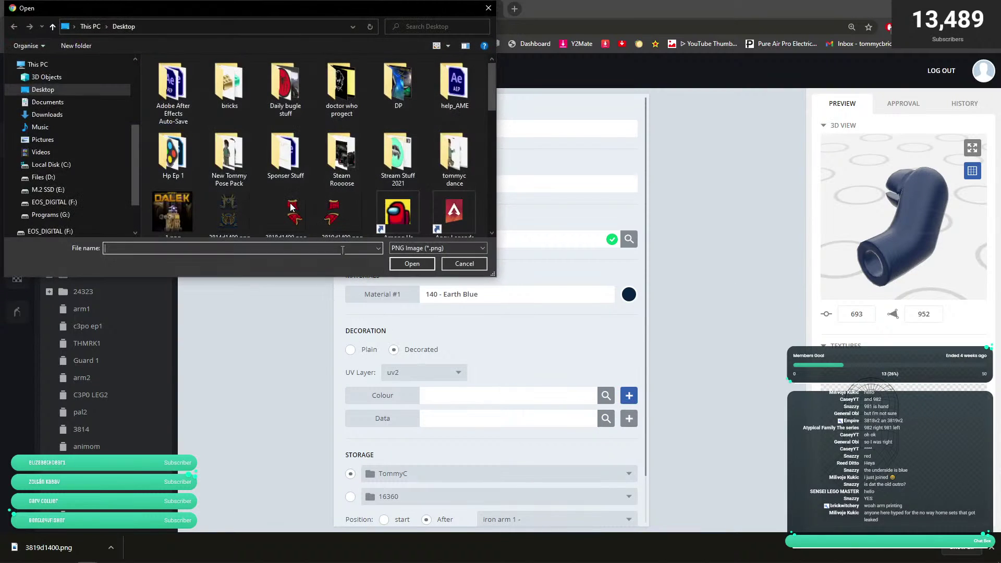
{"action": "left_click", "coordinate": [337, 208]}
{"action": "left_click", "coordinate": [411, 262]}
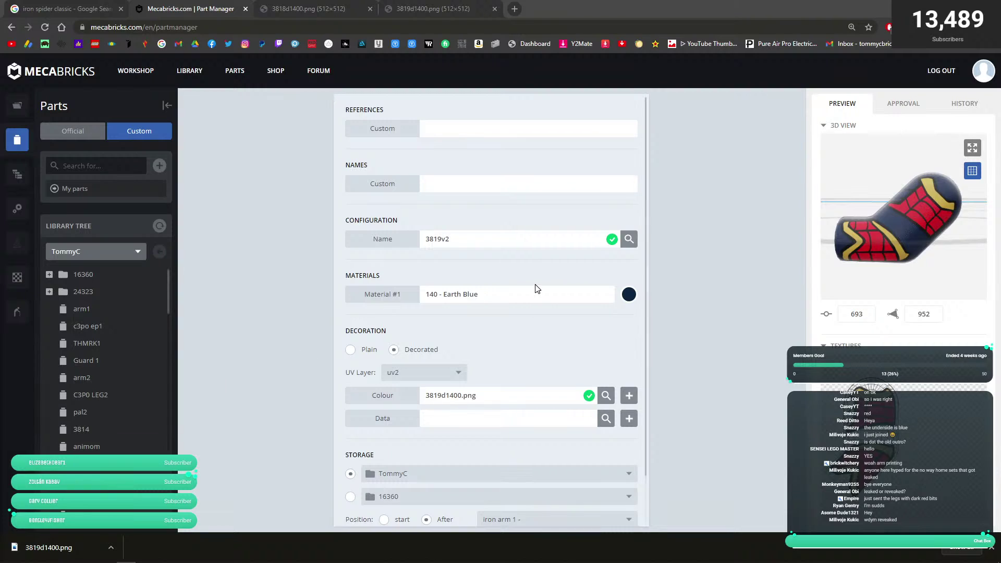
- Enter "iron arm 2" as the second arm's custom reference and create the part
{"action": "left_click", "coordinate": [459, 128]}
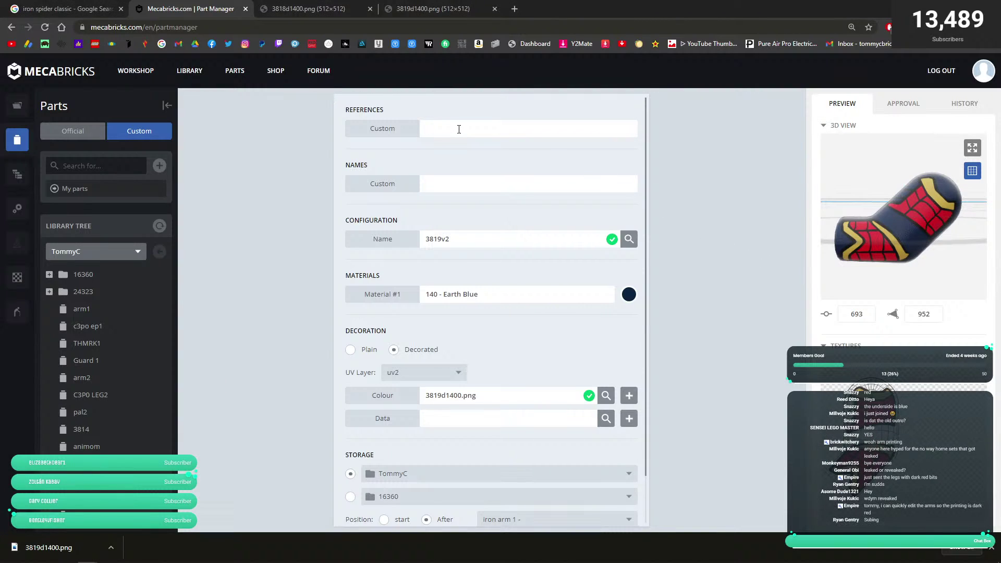
{"action": "type", "text": "arm"}
{"action": "key", "text": "BackSpace"}
{"action": "key", "text": "BackSpace"}
{"action": "key", "text": "BackSpace"}
{"action": "key", "text": "BackSpace"}
{"action": "type", "text": "iron arm 2"}
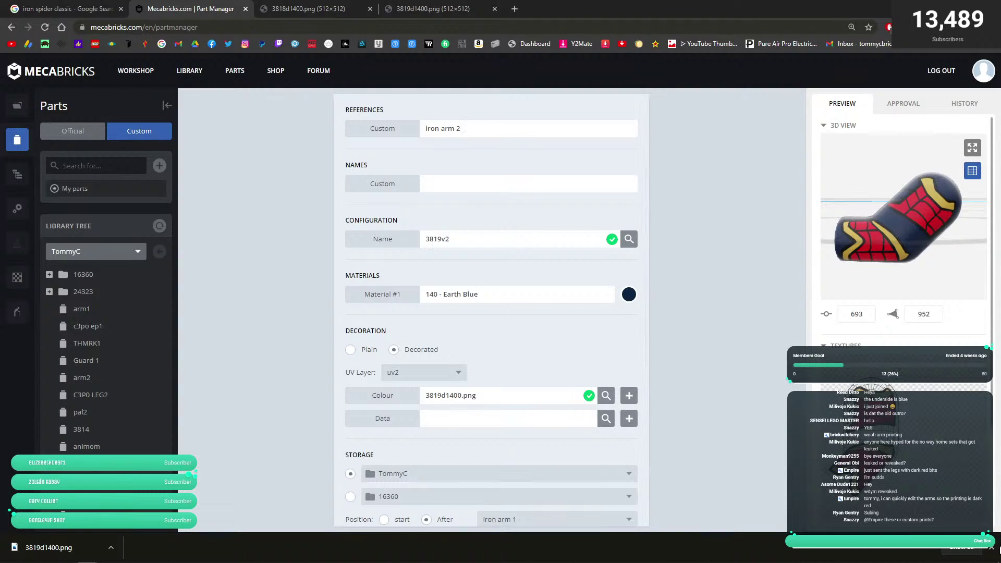
{"action": "left_click", "coordinate": [991, 547]}
{"action": "scroll", "coordinate": [631, 495], "scroll_direction": "down", "scroll_amount": 2}
{"action": "left_click", "coordinate": [631, 536]}
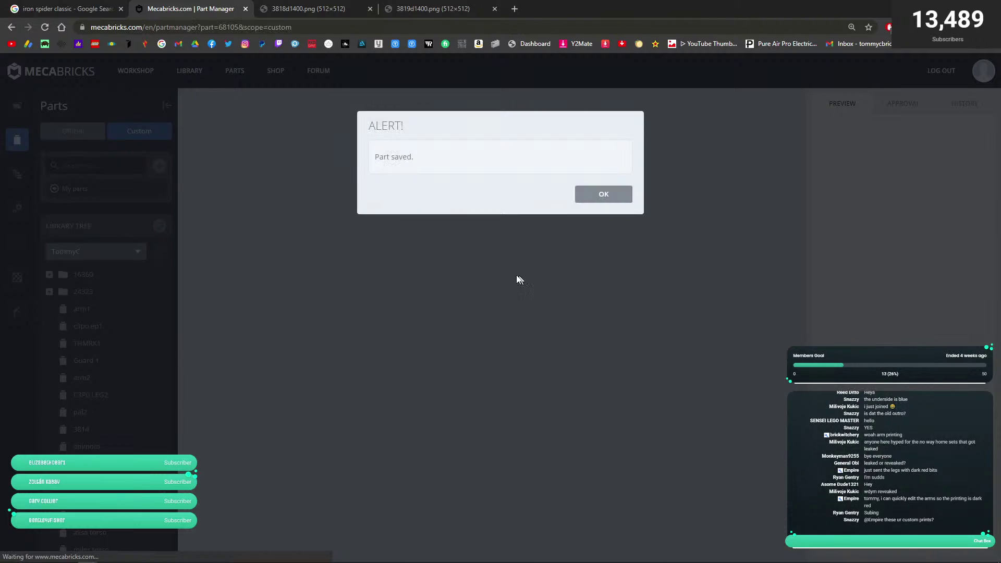
{"action": "left_click", "coordinate": [603, 194]}
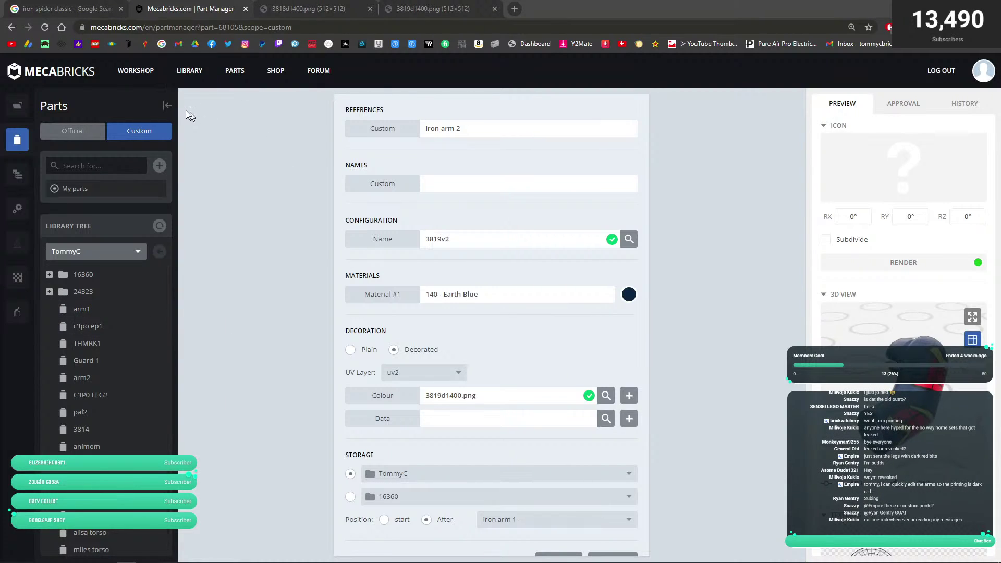
- Open the Mecabricks workshop and search its part library for "iron"
{"action": "left_click", "coordinate": [94, 166]}
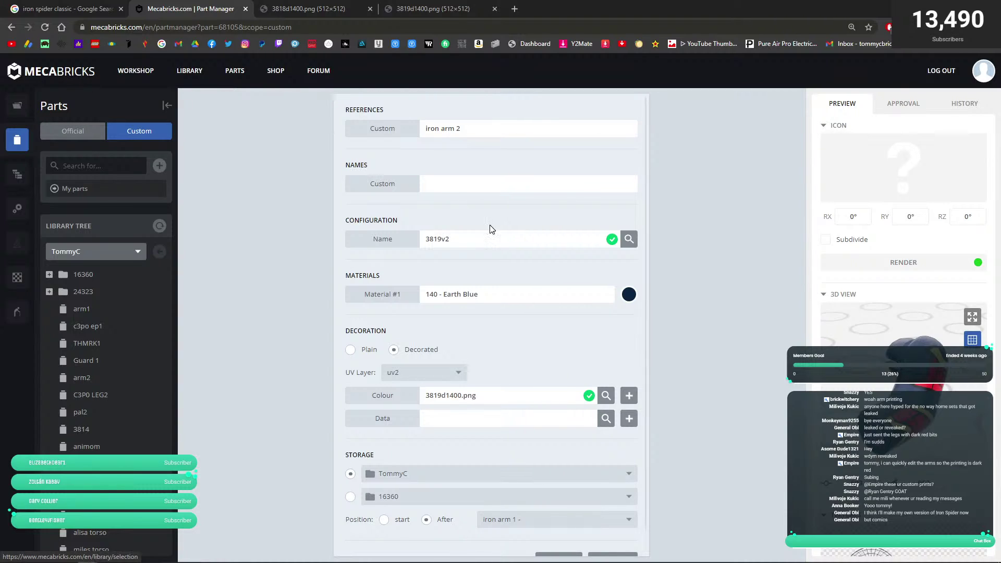
{"action": "left_click", "coordinate": [136, 71]}
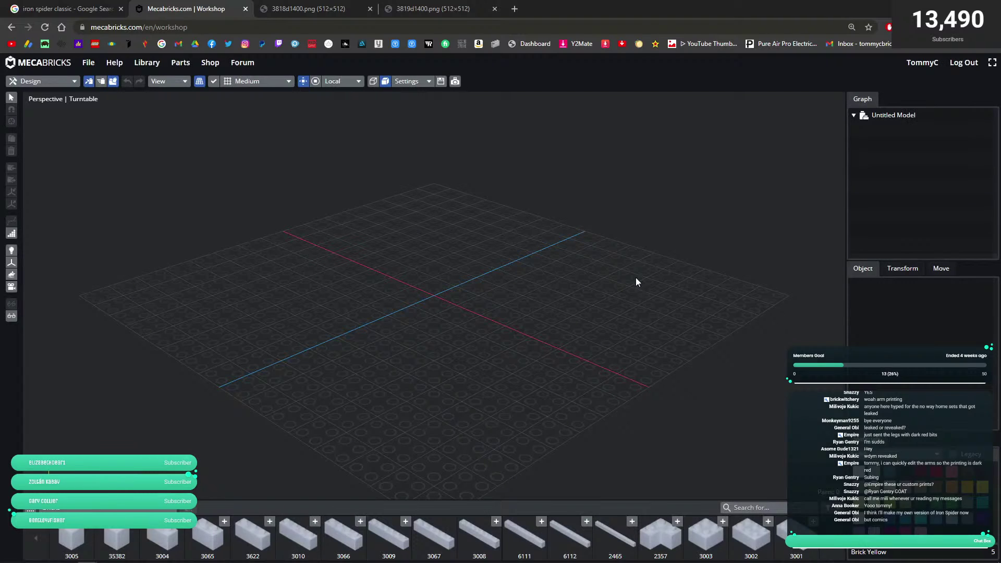
{"action": "left_click_drag", "start_coordinate": [420, 326], "coordinate": [457, 328]}
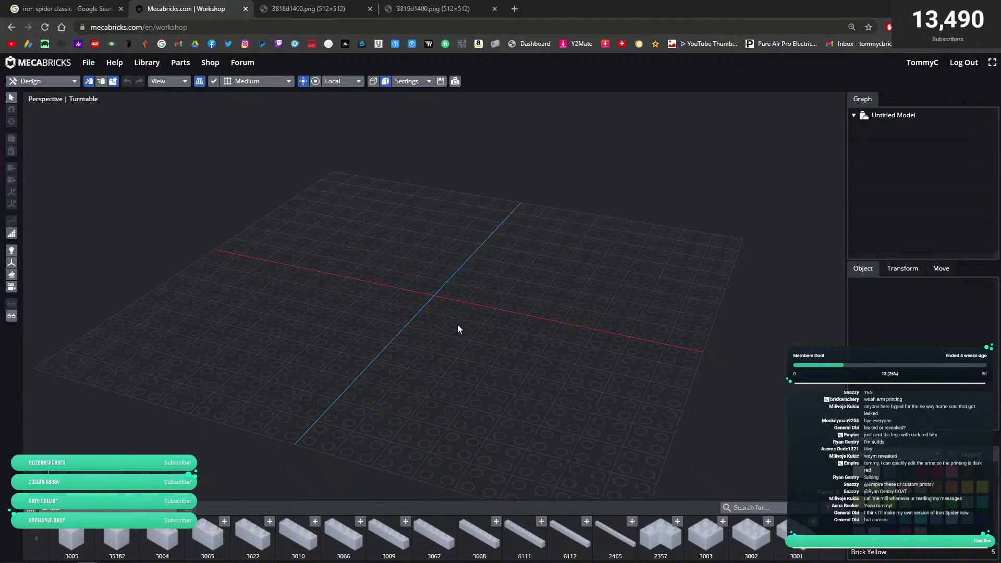
{"action": "left_click", "coordinate": [758, 508]}
{"action": "type", "text": "irtonromn ar"}
{"action": "key", "text": "BackSpace"}
{"action": "key", "text": "BackSpace"}
{"action": "key", "text": "Return"}
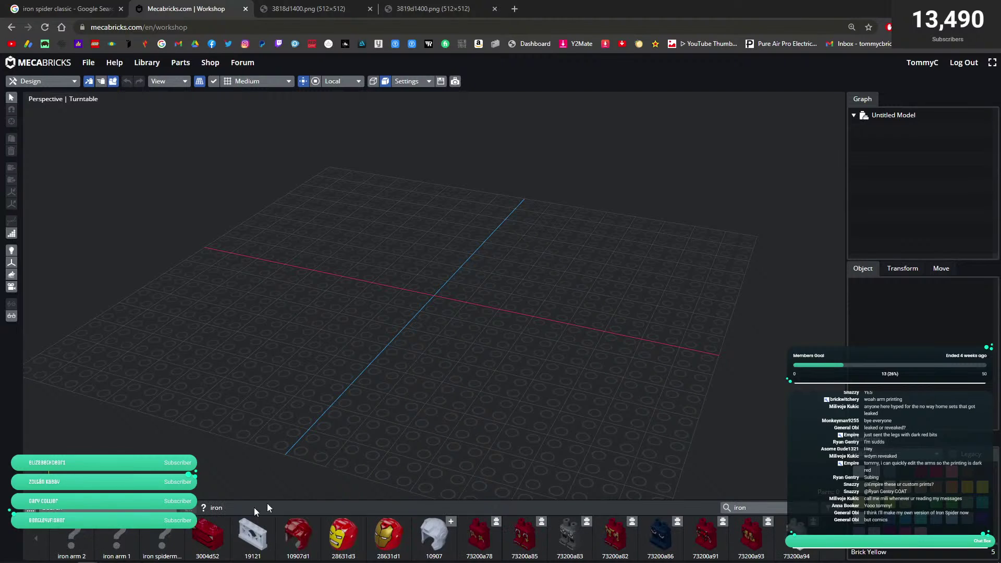
- Add the custom iron spiderman torso to the empty model and place iron arm 1 beside it
{"action": "left_click_drag", "start_coordinate": [242, 478], "coordinate": [431, 239]}
{"action": "left_click", "coordinate": [411, 285]}
{"action": "left_click_drag", "start_coordinate": [117, 537], "coordinate": [398, 287]}
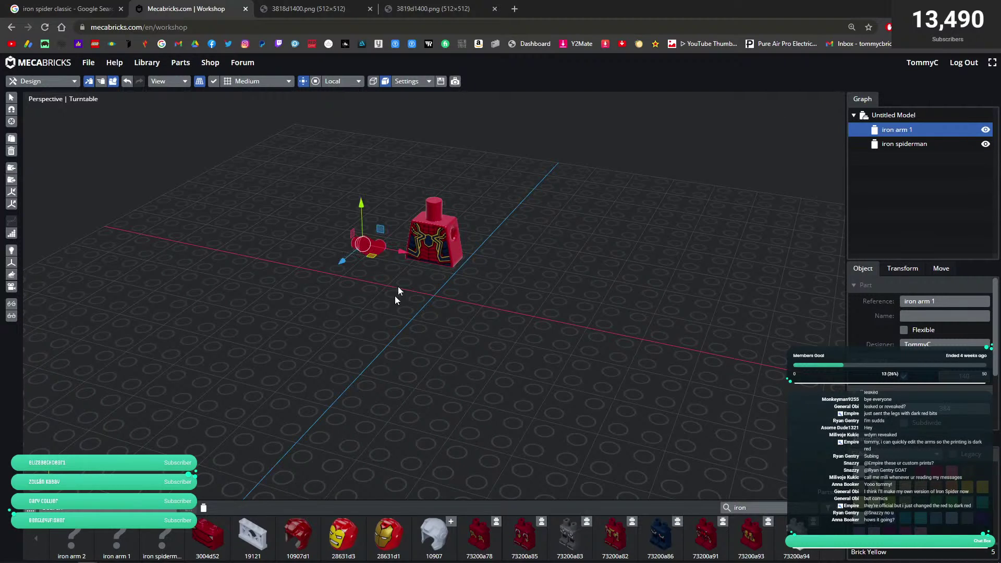
- Add iron arm 2 beside iron arm 1, and place Mini Upper Part No.2049 above the iron spiderman torso
{"action": "left_click_drag", "start_coordinate": [71, 558], "coordinate": [412, 287]}
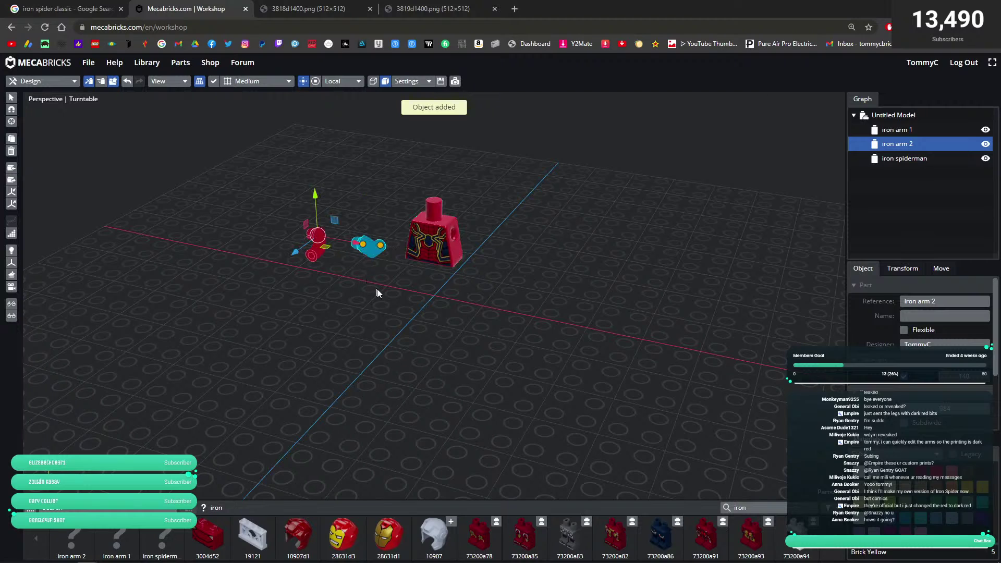
{"action": "left_click", "coordinate": [418, 322]}
{"action": "scroll", "coordinate": [652, 552], "scroll_direction": "down", "scroll_amount": 5}
{"action": "left_click", "coordinate": [651, 554]}
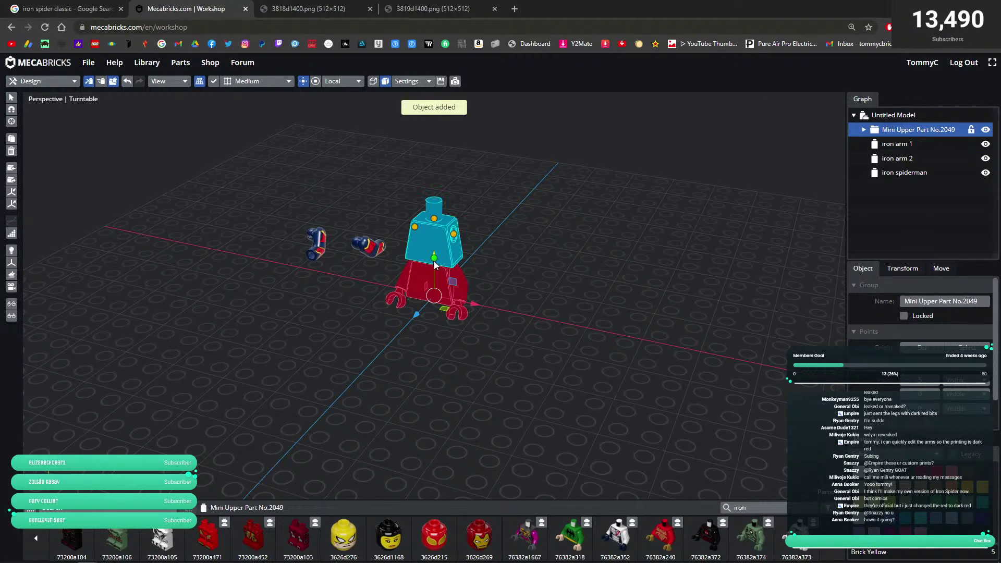
{"action": "left_click_drag", "start_coordinate": [453, 267], "coordinate": [432, 160]}
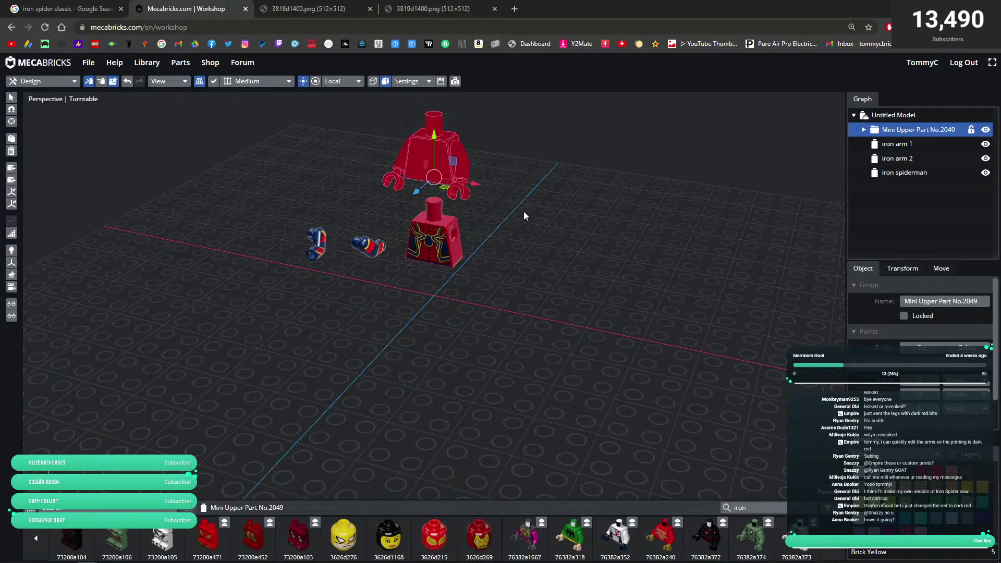
- Delete the torso and both arms of Mini Upper Part No.2049, keeping only its two hands
{"action": "left_click", "coordinate": [465, 167]}
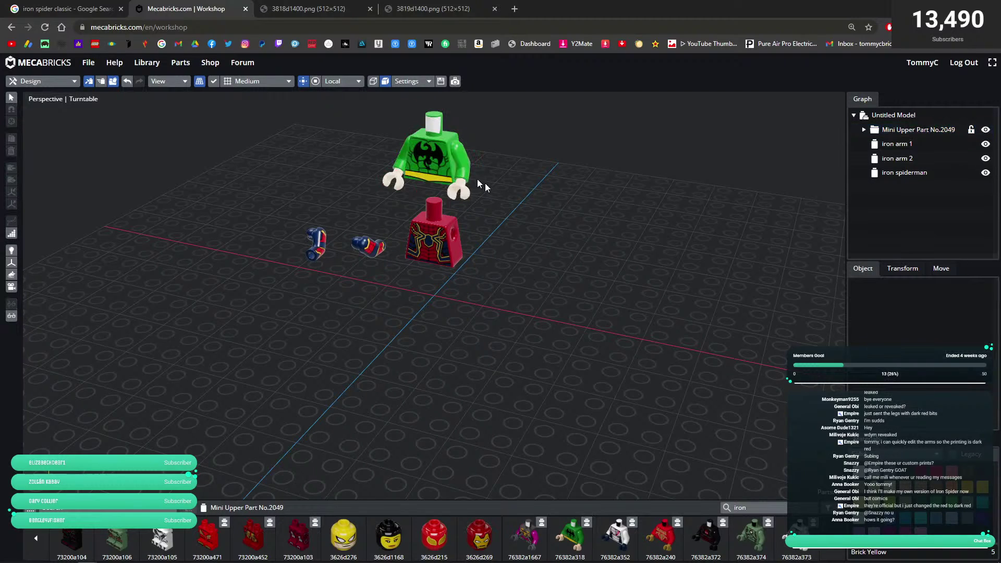
{"action": "key", "text": "Delete"}
{"action": "left_click", "coordinate": [427, 168]}
{"action": "key", "text": "Delete"}
{"action": "left_click", "coordinate": [409, 161]}
{"action": "key", "text": "Delete"}
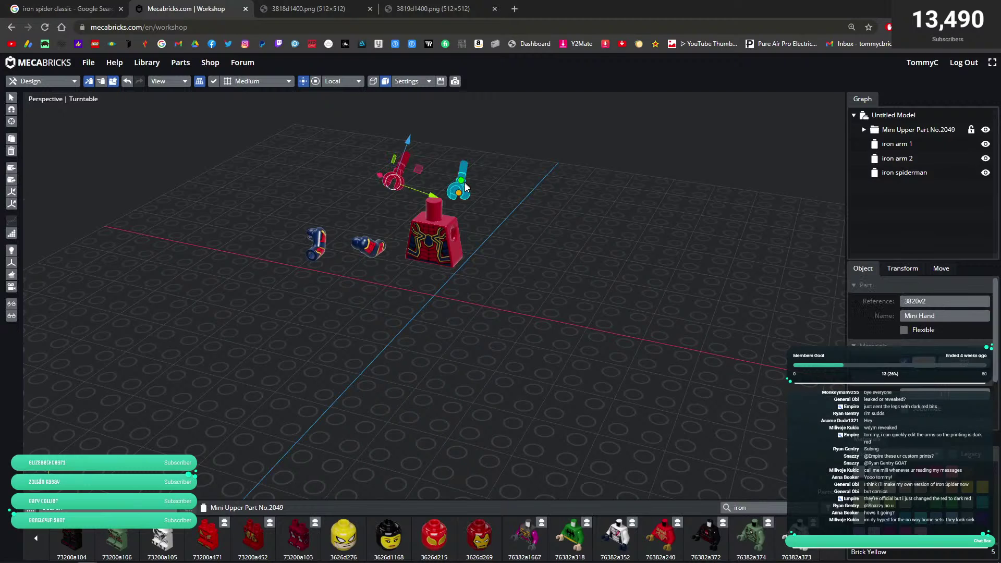
- Select the two loose hands and lower them 25.6 mm to the sides of the iron spiderman torso
{"action": "left_click", "coordinate": [461, 189]}
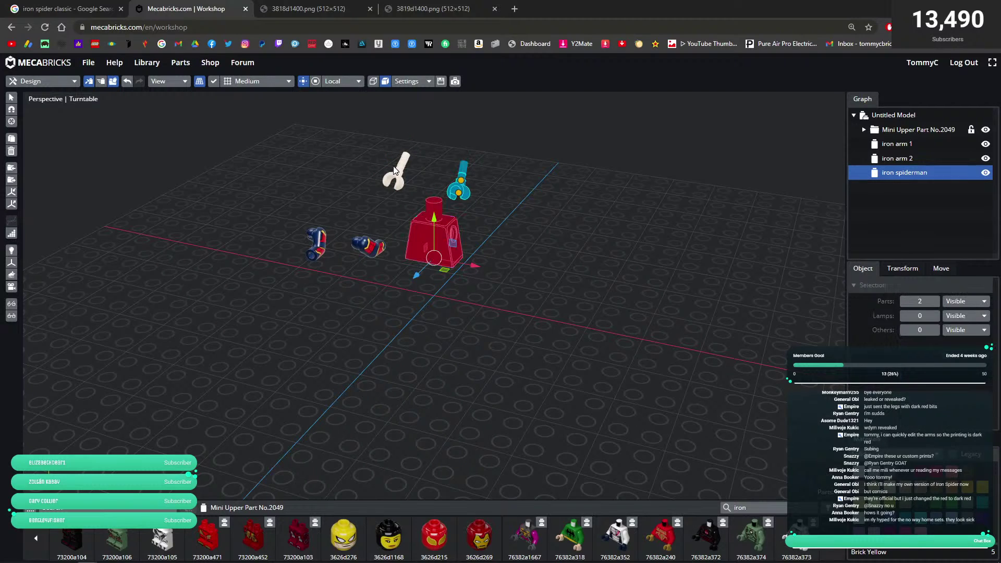
{"action": "left_click", "coordinate": [432, 179]}
{"action": "left_click", "coordinate": [400, 179]}
{"action": "left_click", "coordinate": [524, 251]}
{"action": "left_click", "coordinate": [444, 244]}
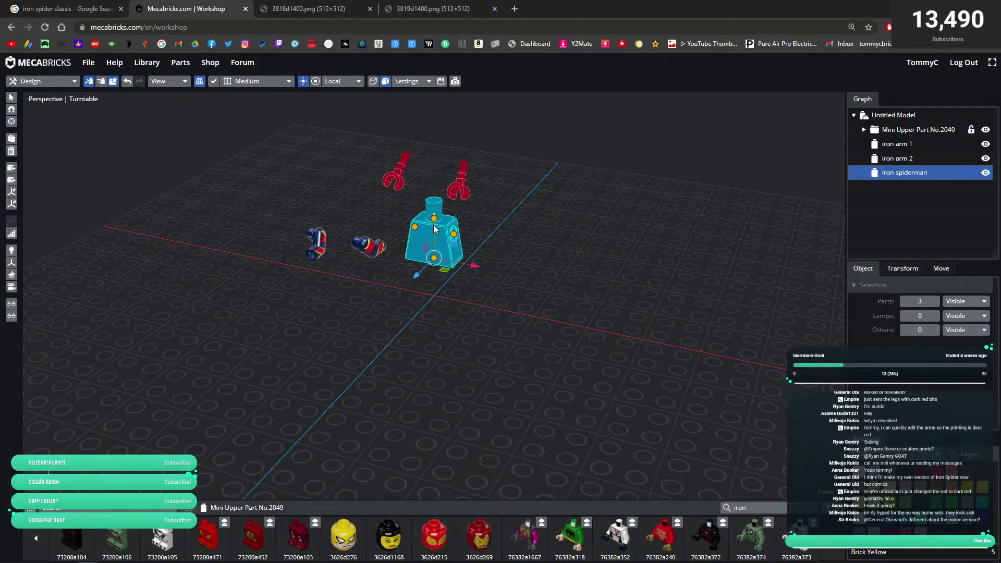
{"action": "left_click", "coordinate": [421, 249], "text": "shift"}
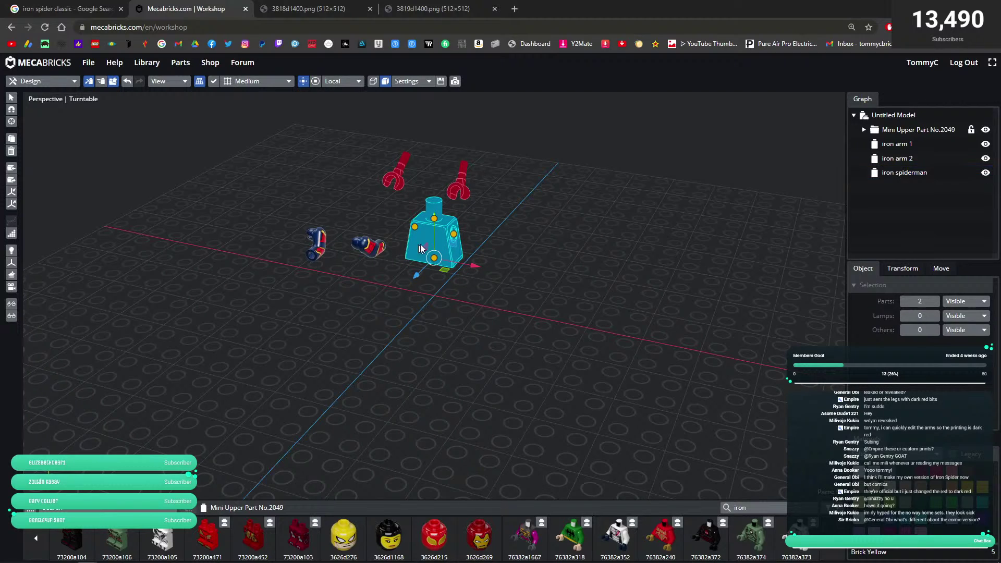
{"action": "left_click_drag", "start_coordinate": [436, 245], "coordinate": [436, 308]}
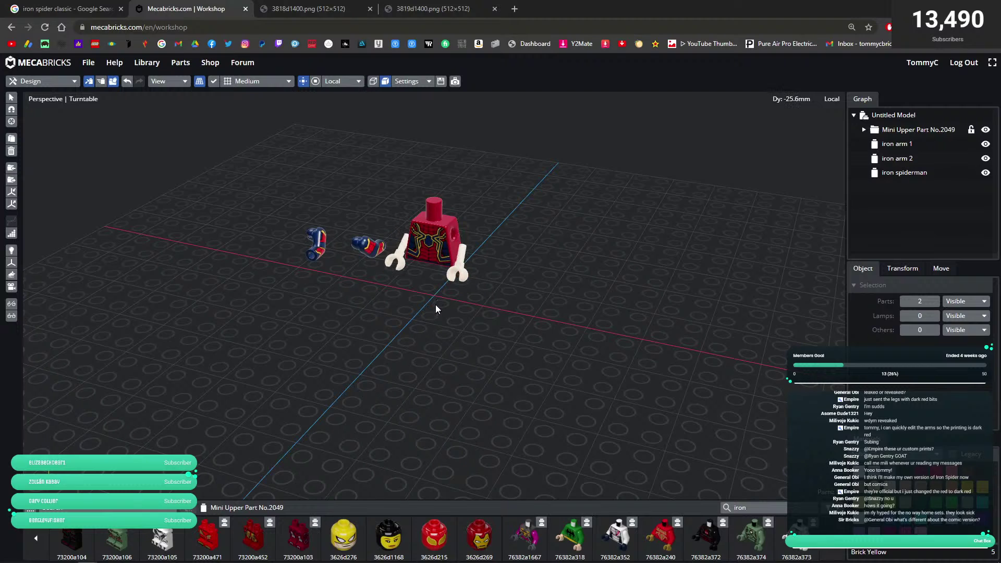
- Snap iron arm 1 into the iron spiderman torso's shoulder socket on the side nearest the loose arms
{"action": "left_click", "coordinate": [363, 273]}
{"action": "left_click", "coordinate": [367, 250]}
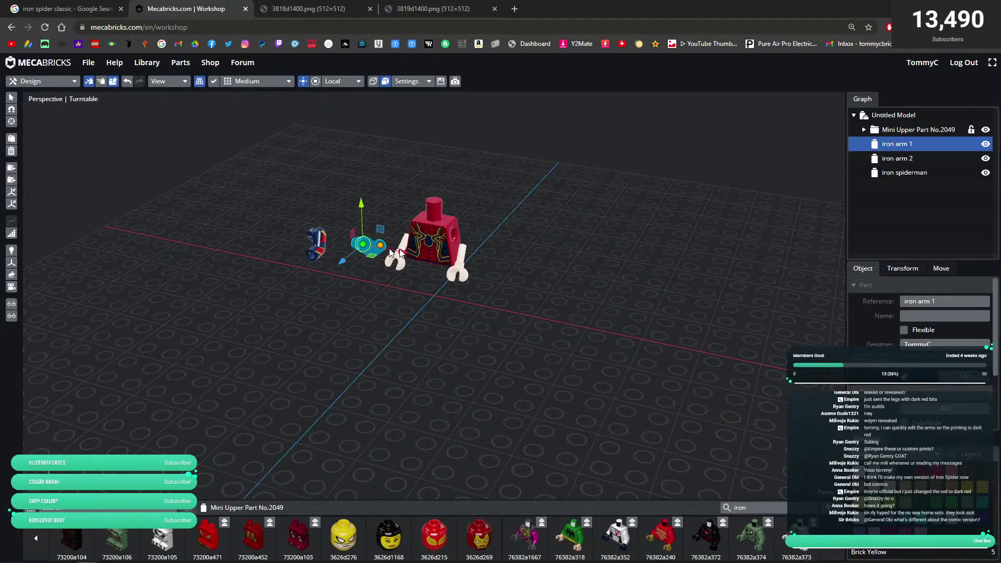
{"action": "key", "text": "s"}
{"action": "left_click_drag", "start_coordinate": [393, 309], "coordinate": [621, 328]}
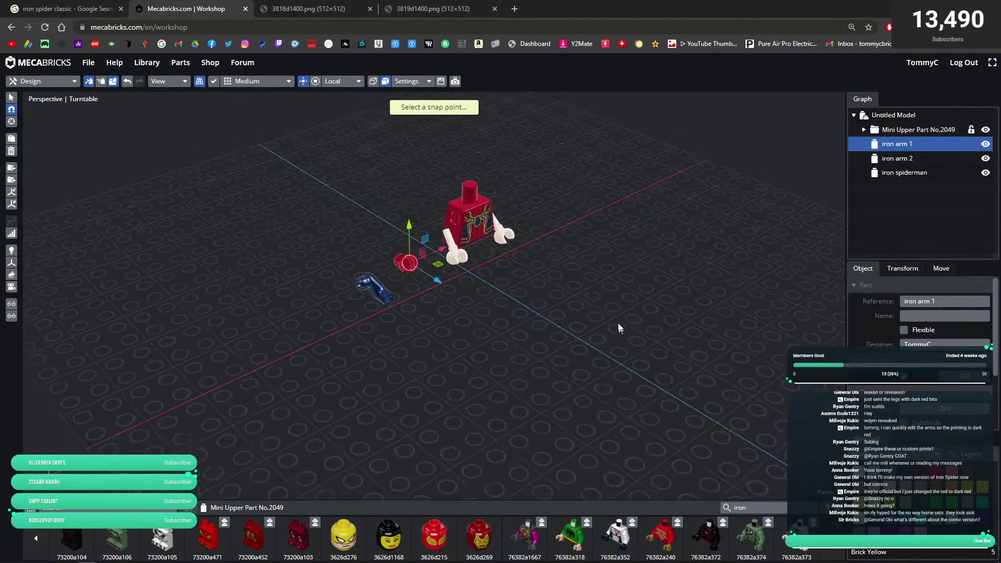
{"action": "left_click", "coordinate": [457, 233]}
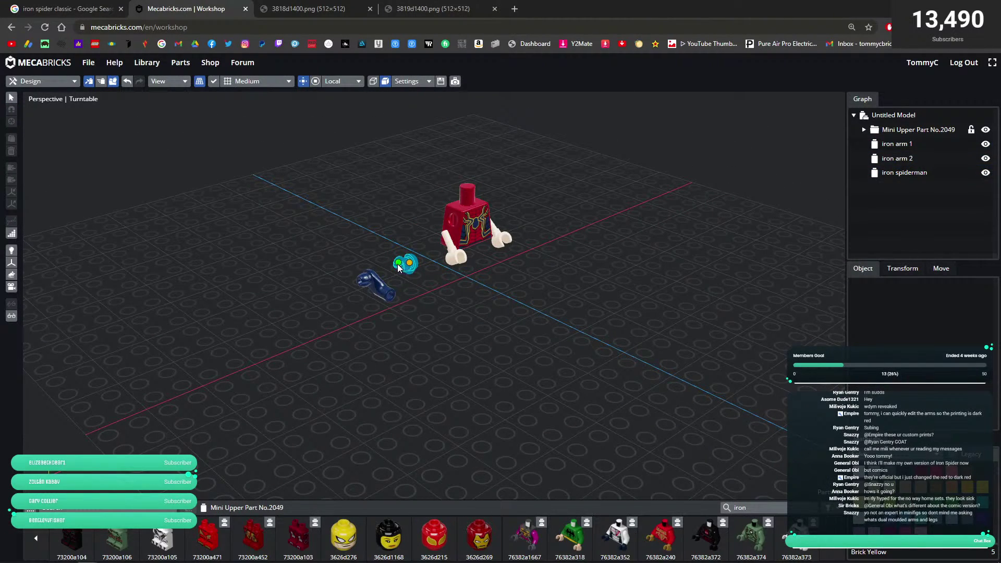
{"action": "left_click", "coordinate": [397, 267]}
{"action": "left_click_drag", "start_coordinate": [471, 304], "coordinate": [420, 301]}
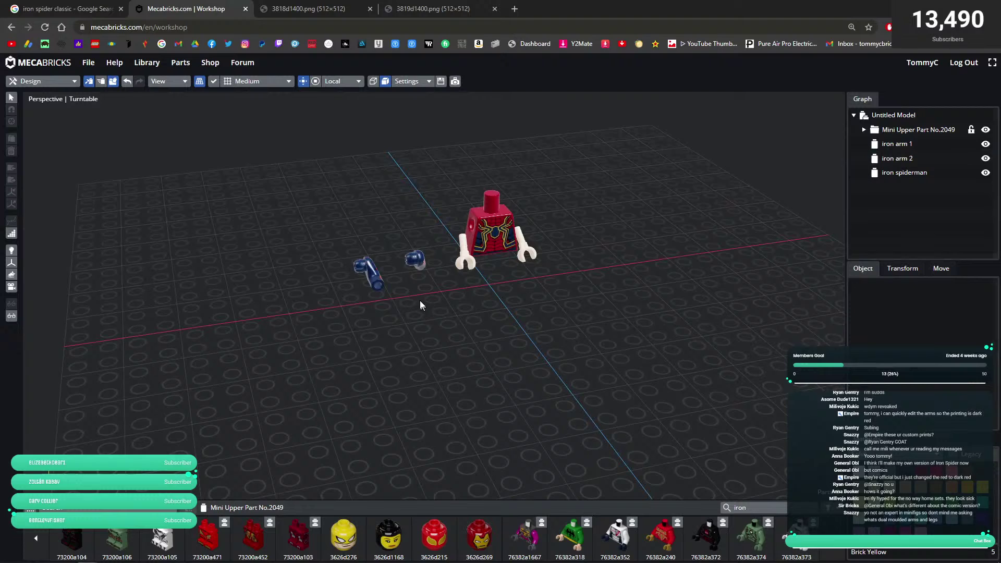
{"action": "left_click", "coordinate": [416, 260]}
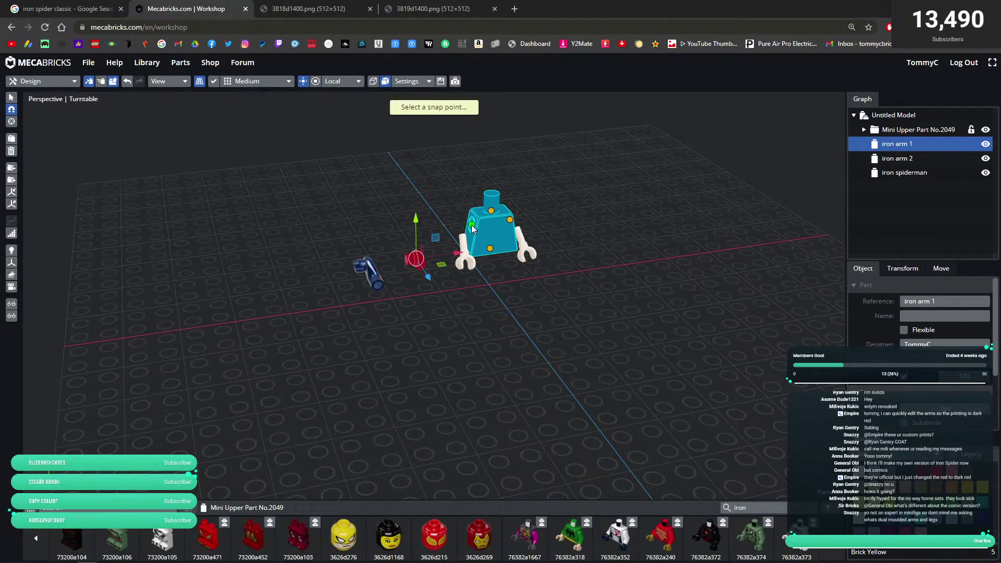
{"action": "left_click", "coordinate": [472, 229]}
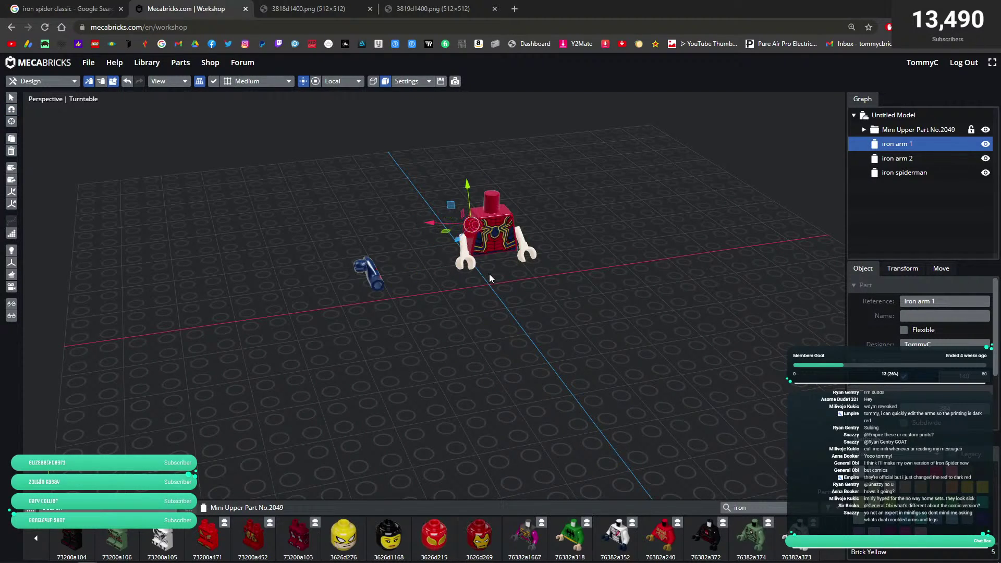
- Snap iron arm 2 into the torso's remaining shoulder socket
{"action": "left_click", "coordinate": [506, 291]}
{"action": "left_click_drag", "start_coordinate": [506, 292], "coordinate": [398, 259]}
{"action": "left_click", "coordinate": [398, 259]}
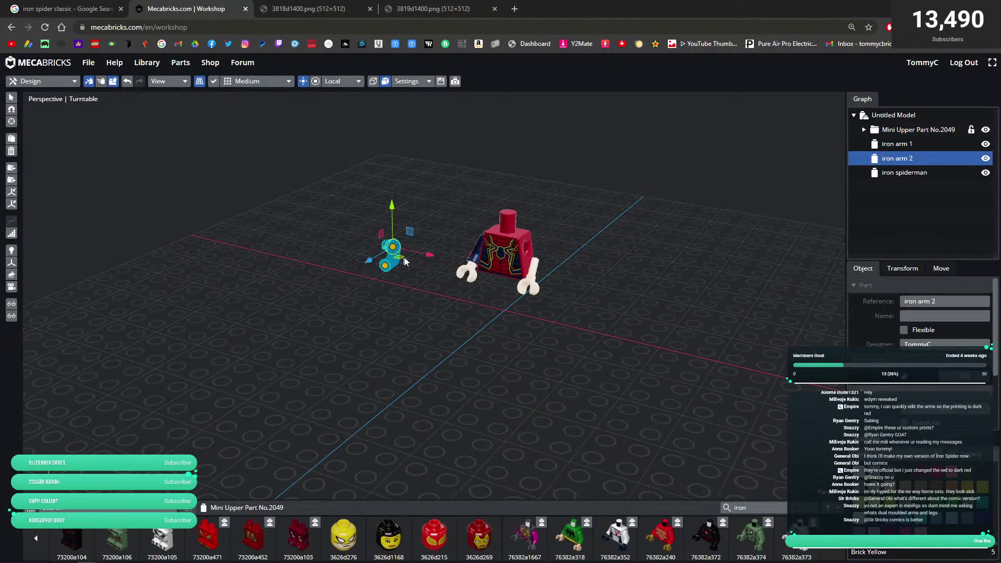
{"action": "key", "text": "s"}
{"action": "left_click", "coordinate": [526, 251]}
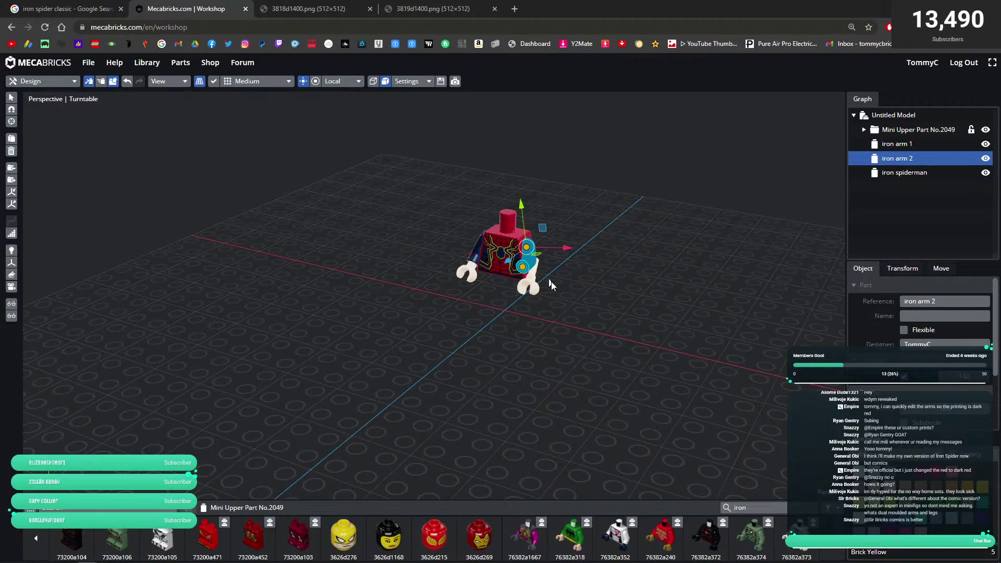
{"action": "left_click", "coordinate": [546, 295]}
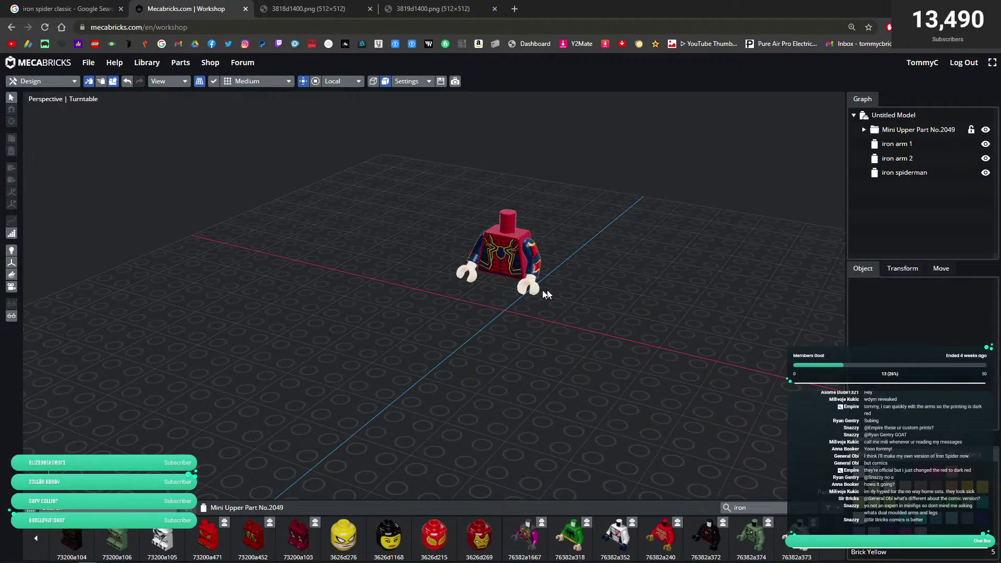
- Colour both minifigure hands New Dark Red
{"action": "left_click", "coordinate": [529, 286]}
{"action": "left_click", "coordinate": [466, 272], "text": "shift"}
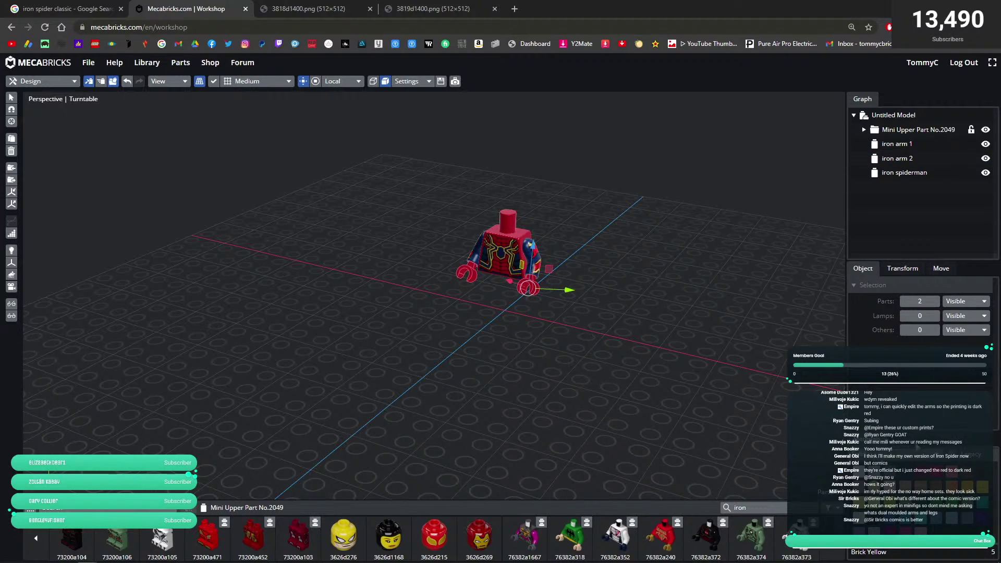
{"action": "left_click", "coordinate": [920, 474]}
{"action": "left_click", "coordinate": [652, 336]}
{"action": "left_click_drag", "start_coordinate": [652, 336], "coordinate": [626, 392]}
{"action": "scroll", "coordinate": [586, 360], "scroll_direction": "up", "scroll_amount": 4}
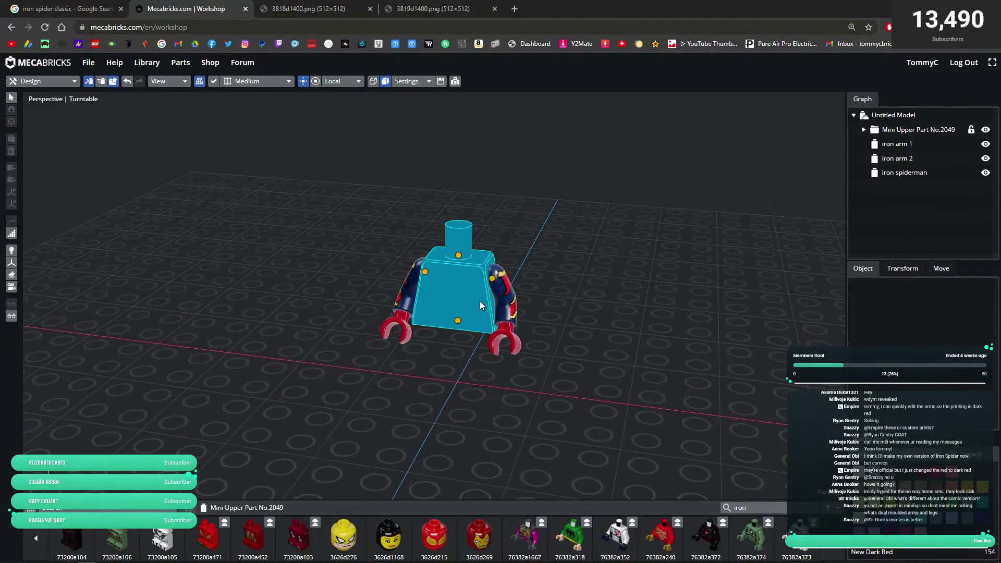
- Select the torso, both arms and both hands, and raise them together slightly
{"action": "left_click", "coordinate": [480, 305]}
{"action": "left_click", "coordinate": [505, 333], "text": "shift"}
{"action": "left_click", "coordinate": [398, 329], "text": "shift"}
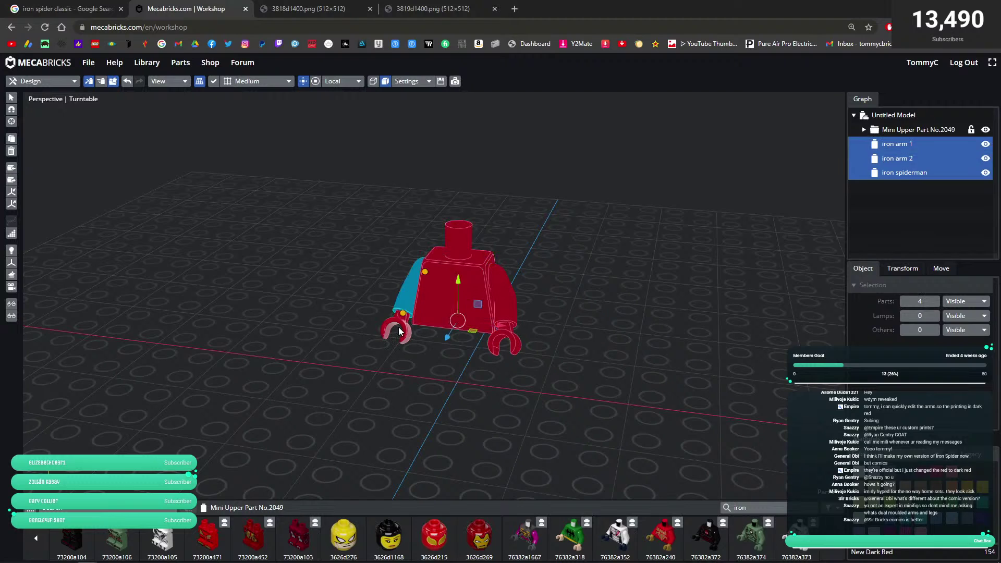
{"action": "left_click", "coordinate": [399, 329], "text": "shift"}
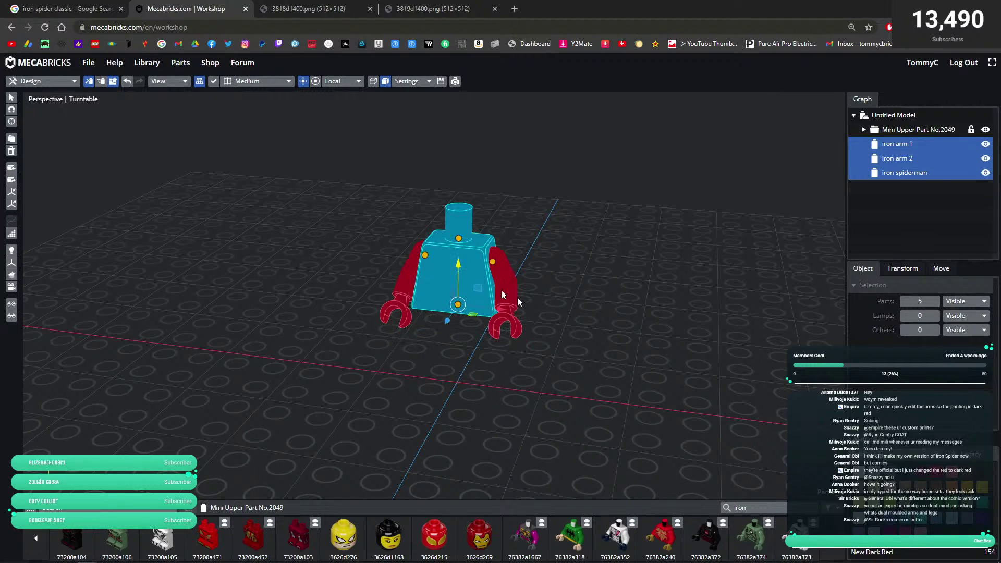
{"action": "left_click", "coordinate": [542, 334]}
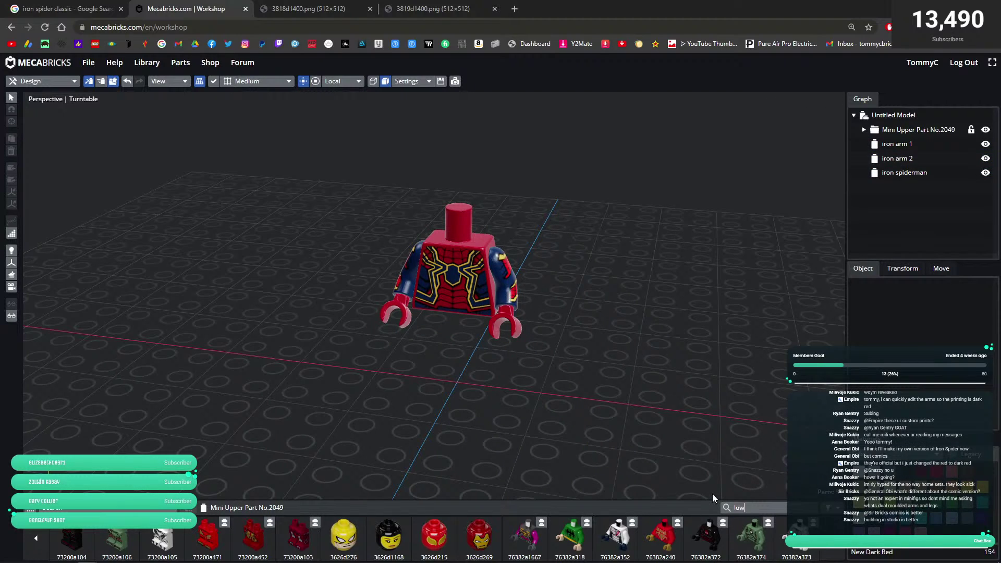
- Search the part library for "lower" and add Mini Lower Part 2K beneath the torso
{"action": "type", "text": "lower"}
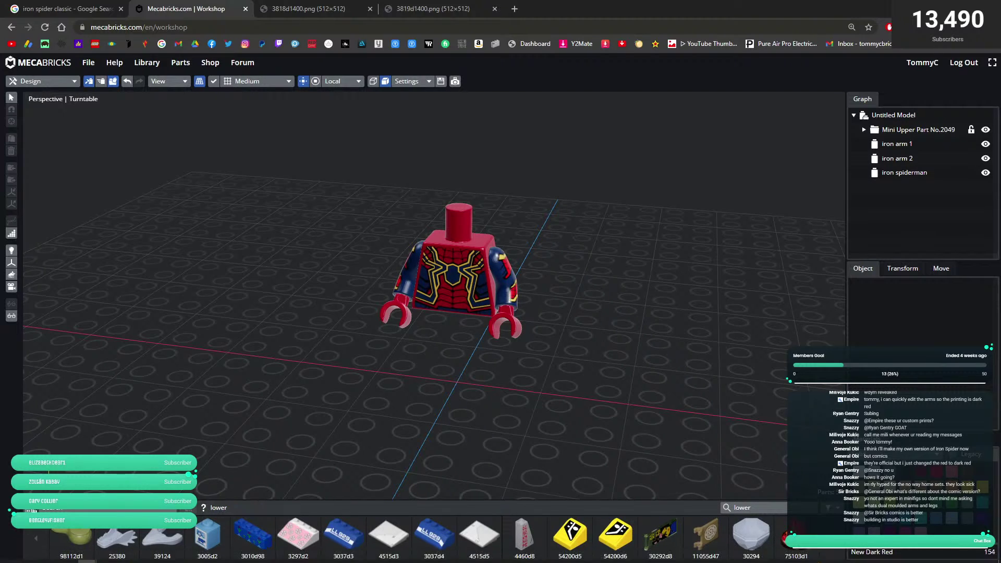
{"action": "mouse_move", "coordinate": [120, 532]}
{"action": "left_click", "coordinate": [640, 449]}
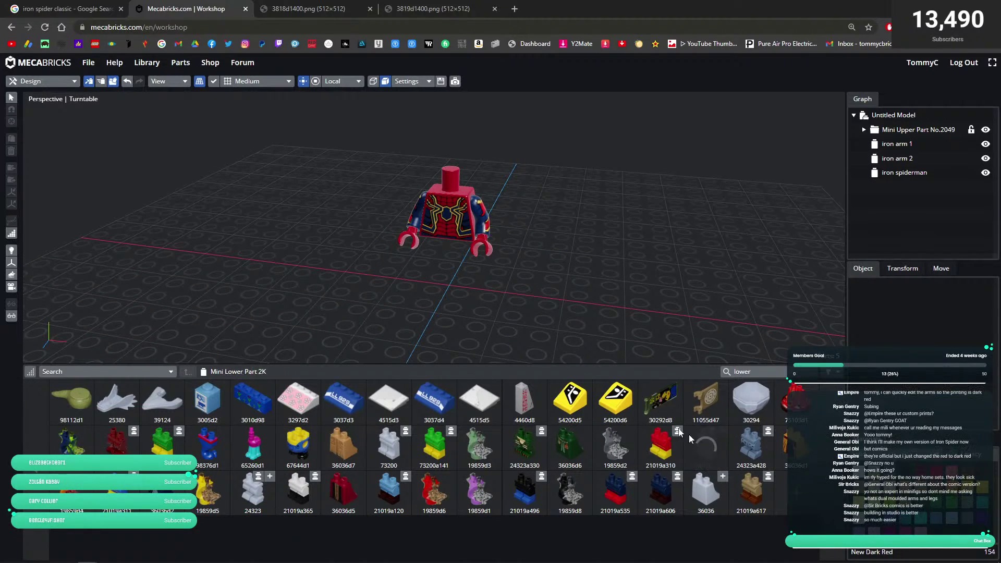
{"action": "left_click", "coordinate": [538, 273]}
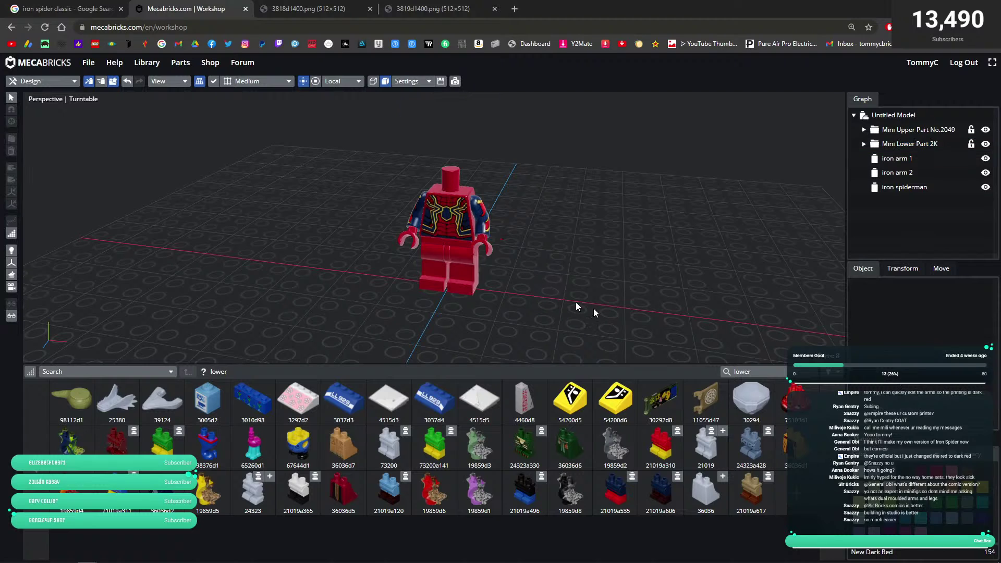
- Colour the hips and the upper sections of both legs Earth Blue, keeping the boots New Dark Red
{"action": "left_click", "coordinate": [455, 262]}
{"action": "left_click", "coordinate": [443, 242], "text": "ctrl"}
{"action": "left_click", "coordinate": [436, 266], "text": "ctrl"}
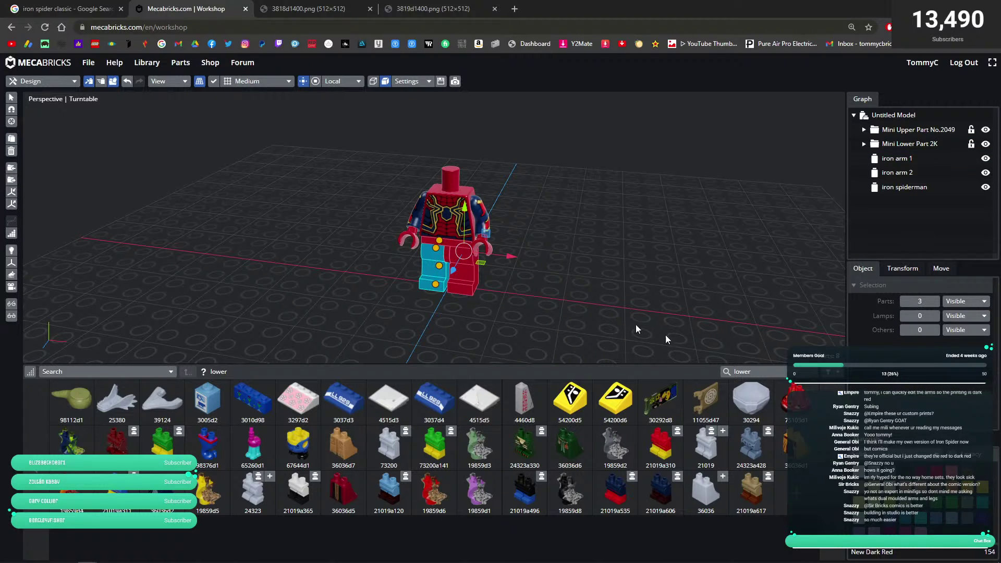
{"action": "scroll", "coordinate": [653, 324], "scroll_direction": "up", "scroll_amount": 3}
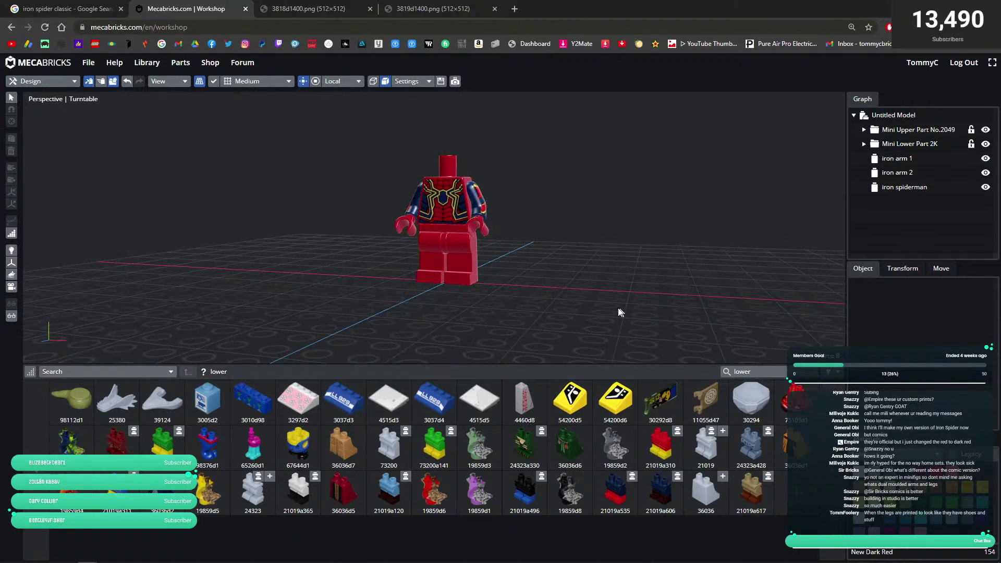
{"action": "left_click", "coordinate": [489, 306]}
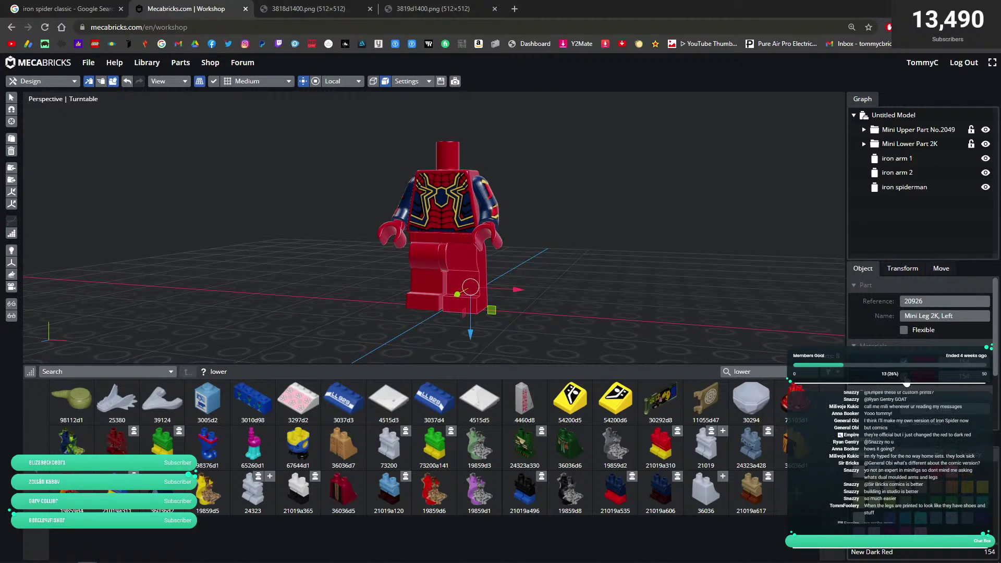
{"action": "left_click", "coordinate": [411, 266]}
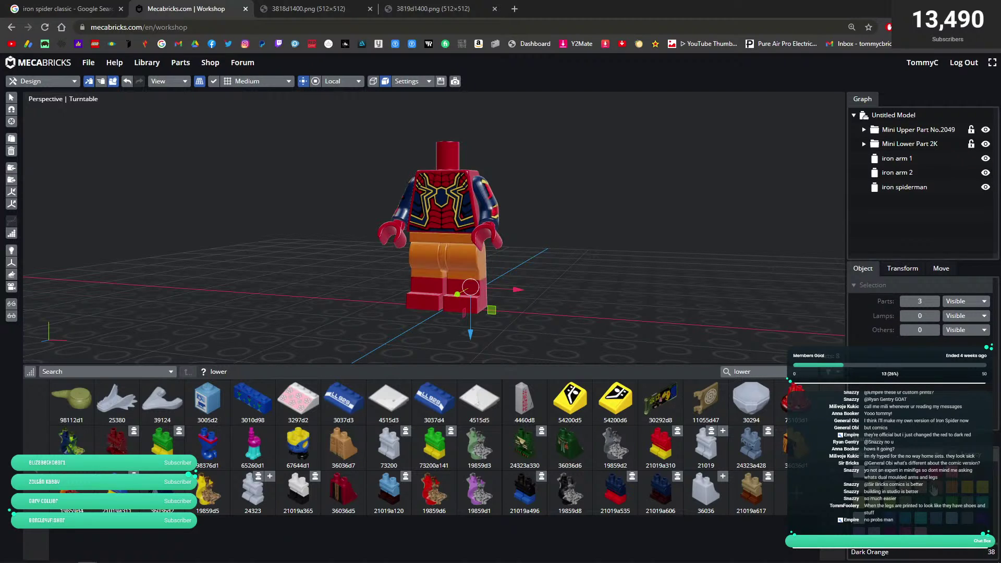
{"action": "left_click", "coordinate": [671, 337]}
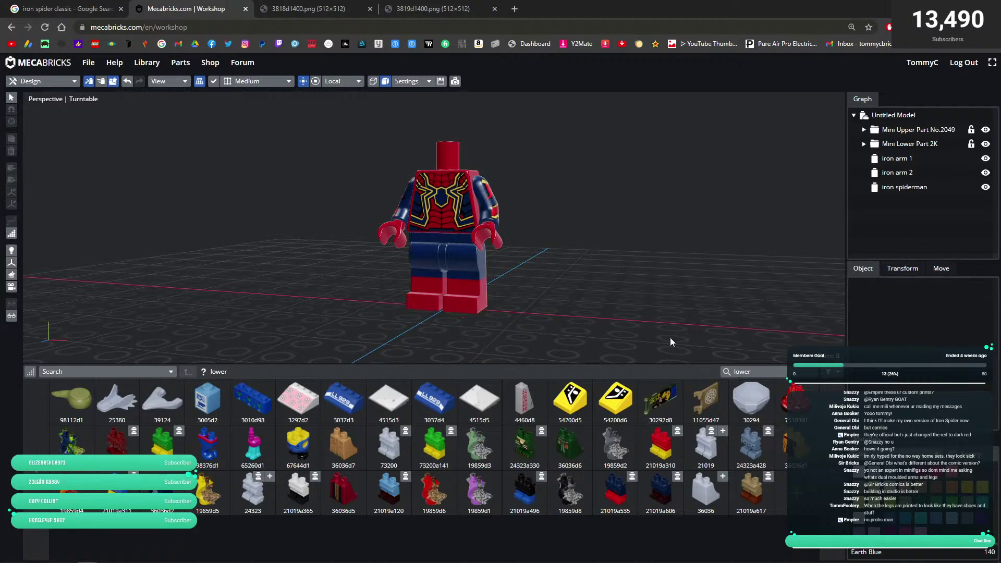
- Search the part library for "spider-man"
{"action": "left_click_drag", "start_coordinate": [671, 337], "coordinate": [645, 320]}
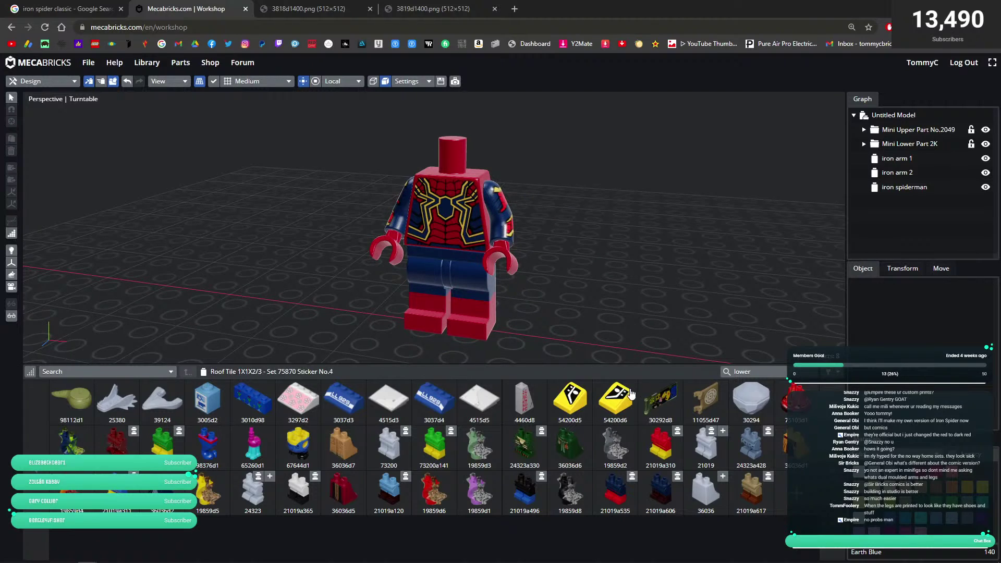
{"action": "type", "text": "spider-man"}
{"action": "key", "text": "Return"}
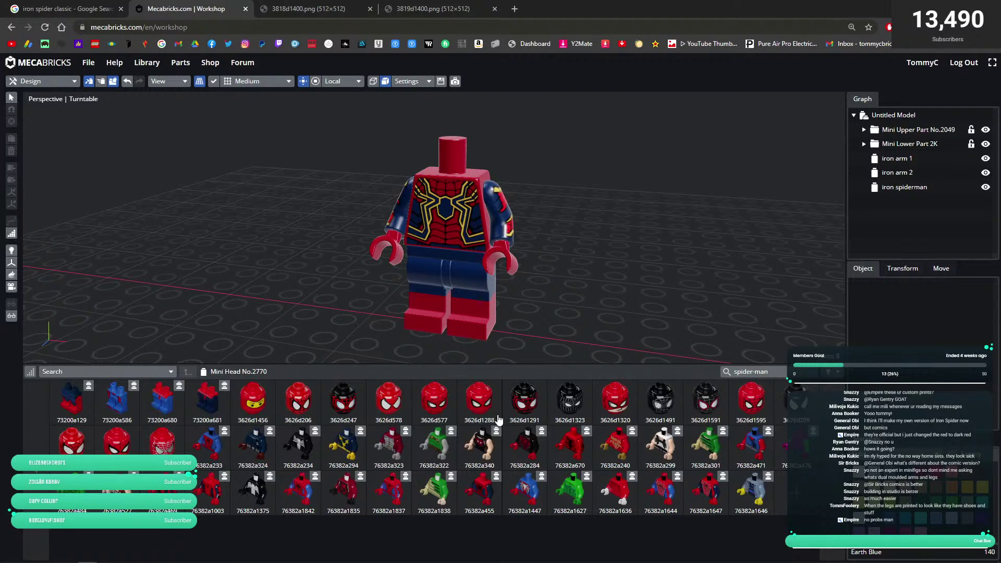
- Place the Spider-Man head 3626d577 on the torso's neck and colour it New Dark Red
{"action": "left_click_drag", "start_coordinate": [437, 406], "coordinate": [442, 123]}
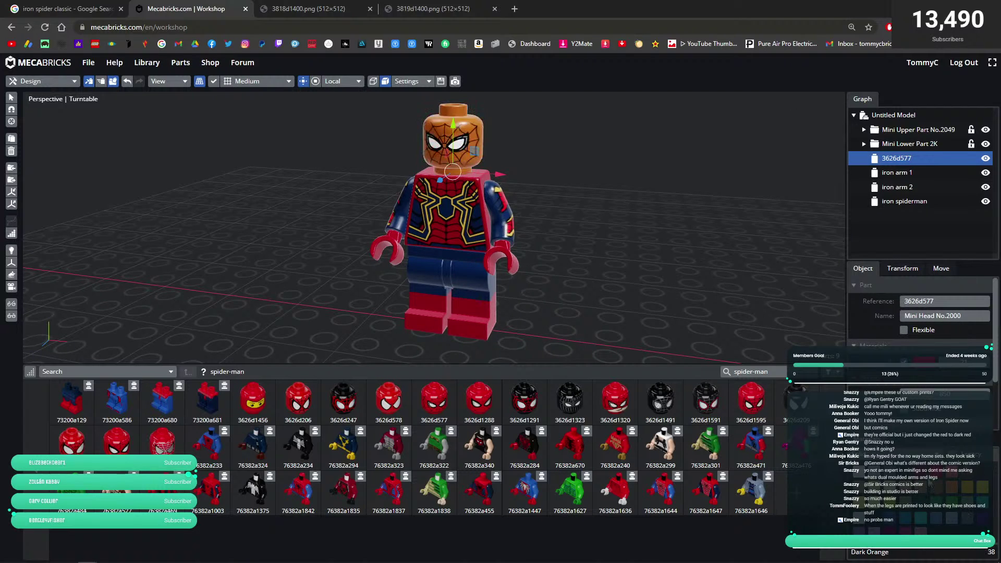
{"action": "left_click", "coordinate": [618, 202]}
{"action": "left_click_drag", "start_coordinate": [613, 222], "coordinate": [738, 338]}
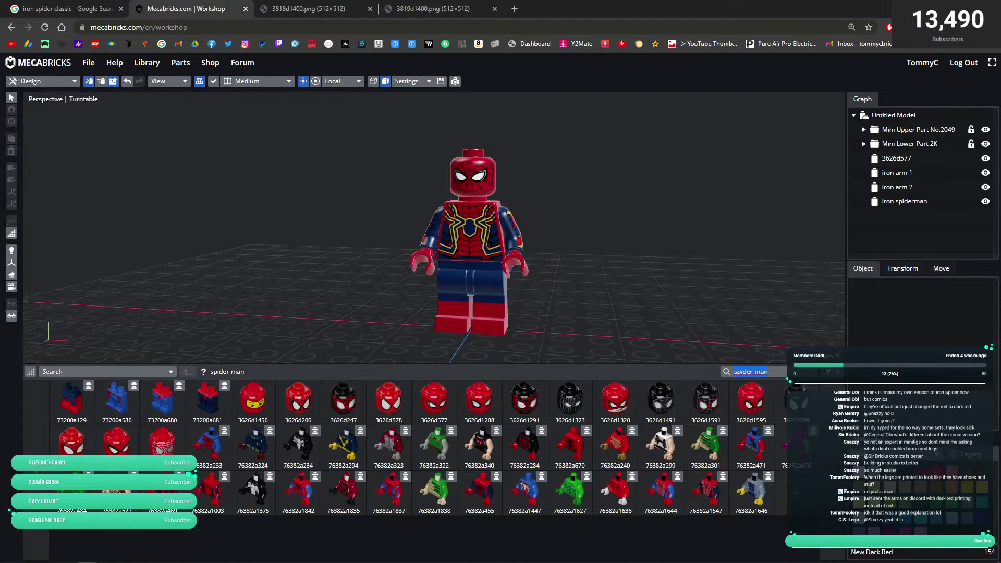
- Close the iron spider classic image search and return to the Mecabricks workshop
{"action": "key", "text": "super+d"}
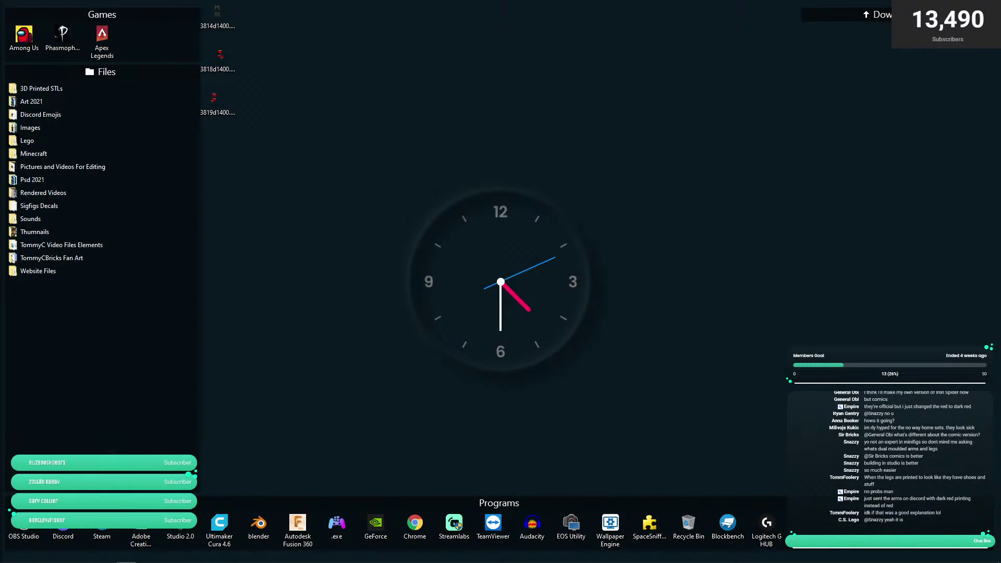
{"action": "key", "text": "alt+Tab"}
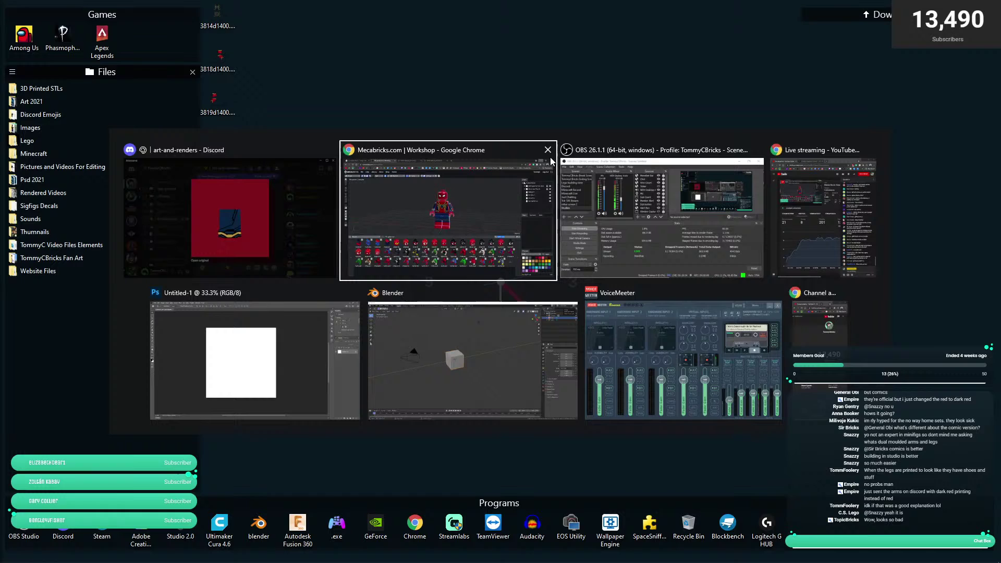
{"action": "left_click", "coordinate": [492, 236]}
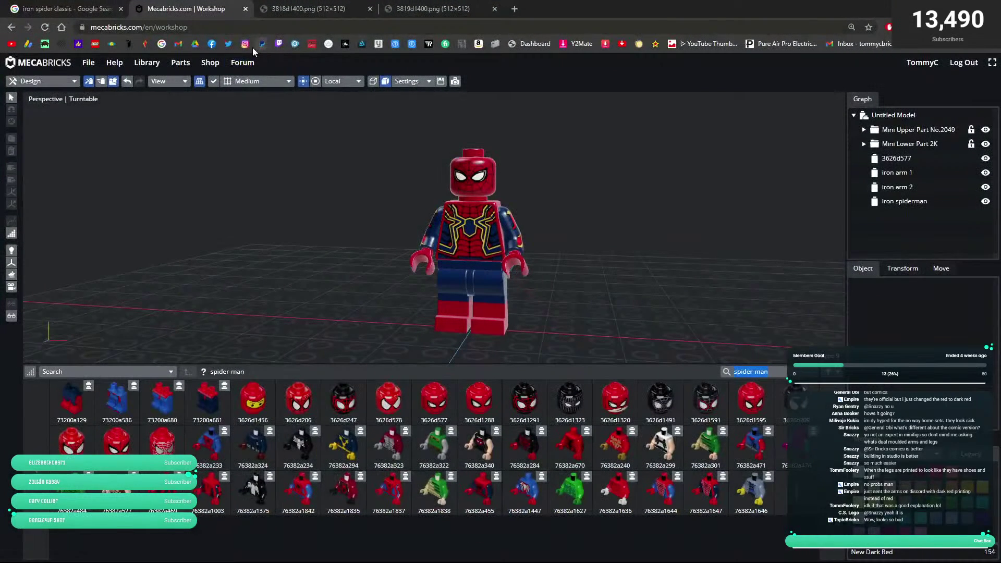
{"action": "left_click", "coordinate": [121, 9]}
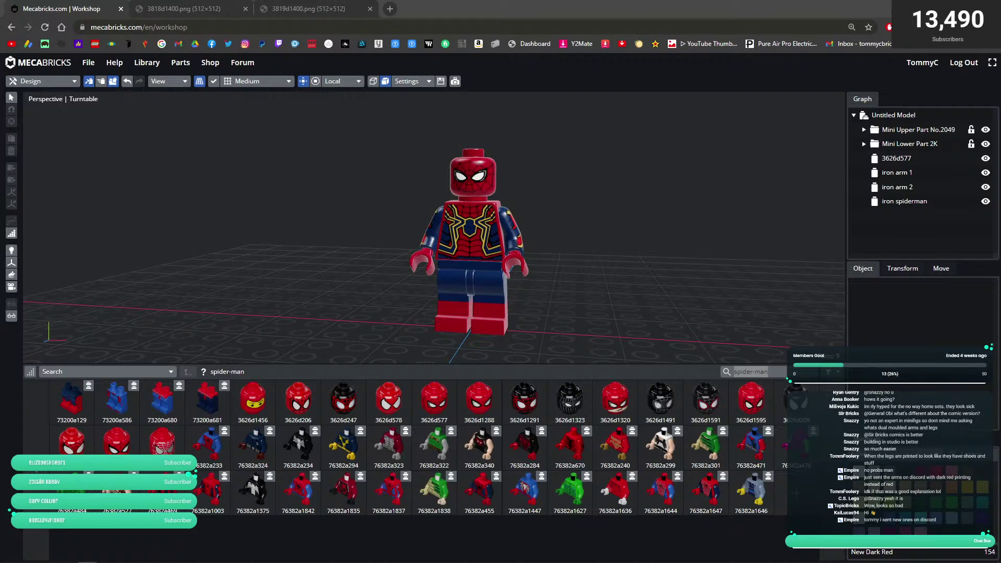
- Switch to Instagram and view the profile's Spider-Man minifigure render posts
{"action": "left_click_drag", "start_coordinate": [1, 187], "coordinate": [136, 10]}
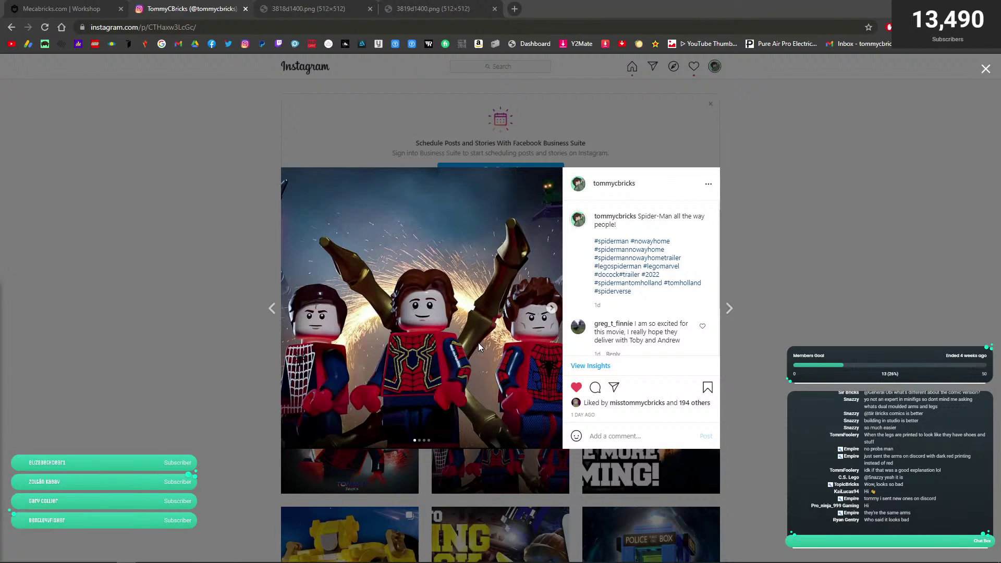
{"action": "left_click", "coordinate": [237, 256]}
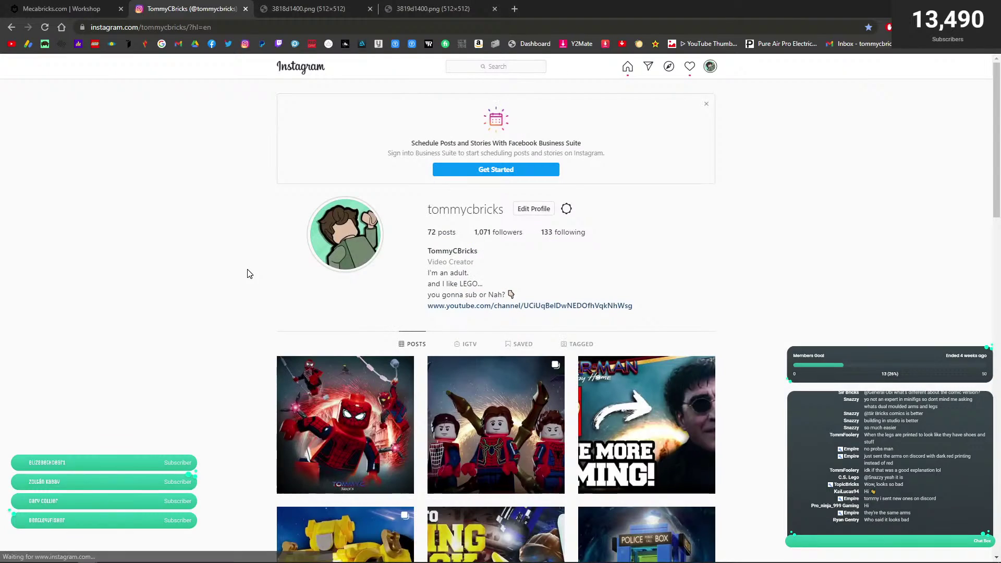
{"action": "left_click", "coordinate": [370, 430]}
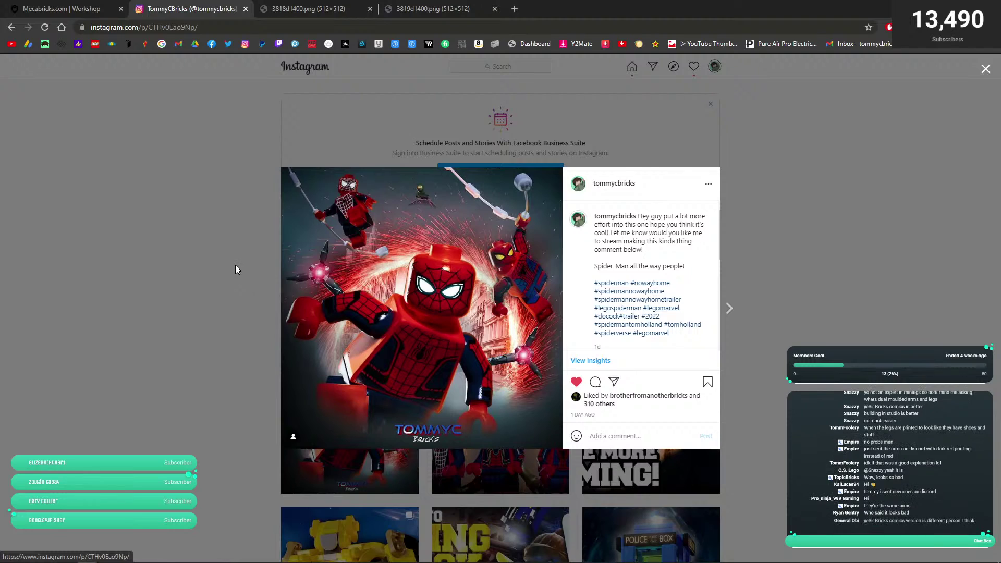
{"action": "left_click", "coordinate": [235, 265]}
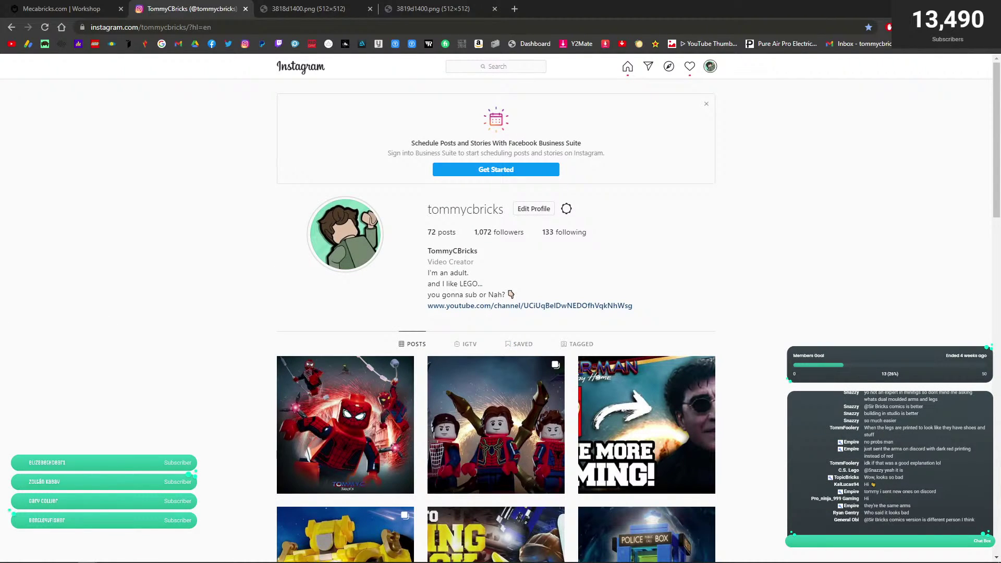
- Close the open 3818d1400.png and 3819d1400.png arm decoration images
{"action": "left_click", "coordinate": [334, 9]}
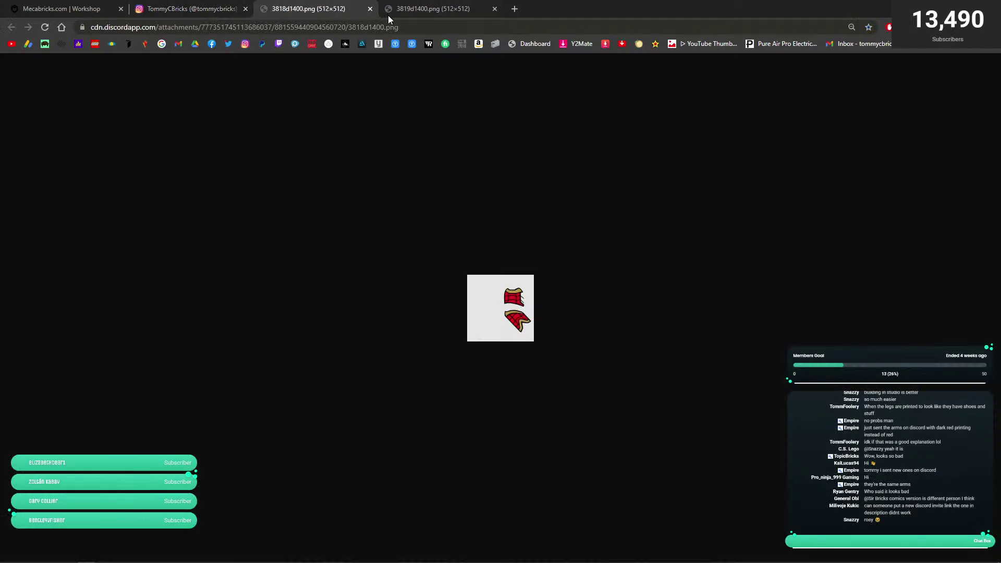
{"action": "left_click", "coordinate": [370, 9]}
{"action": "left_click", "coordinate": [370, 9]}
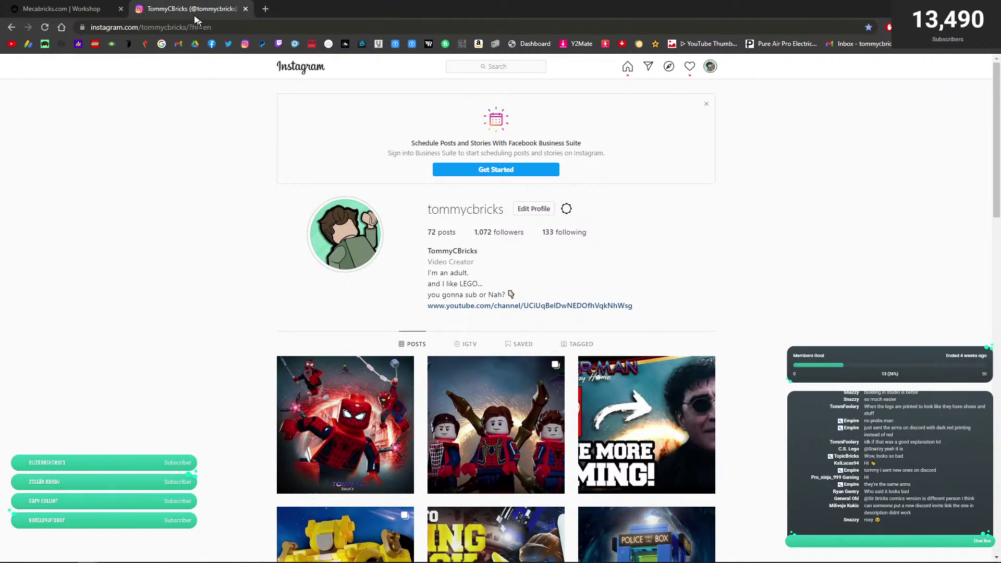
{"action": "key", "text": "super+d"}
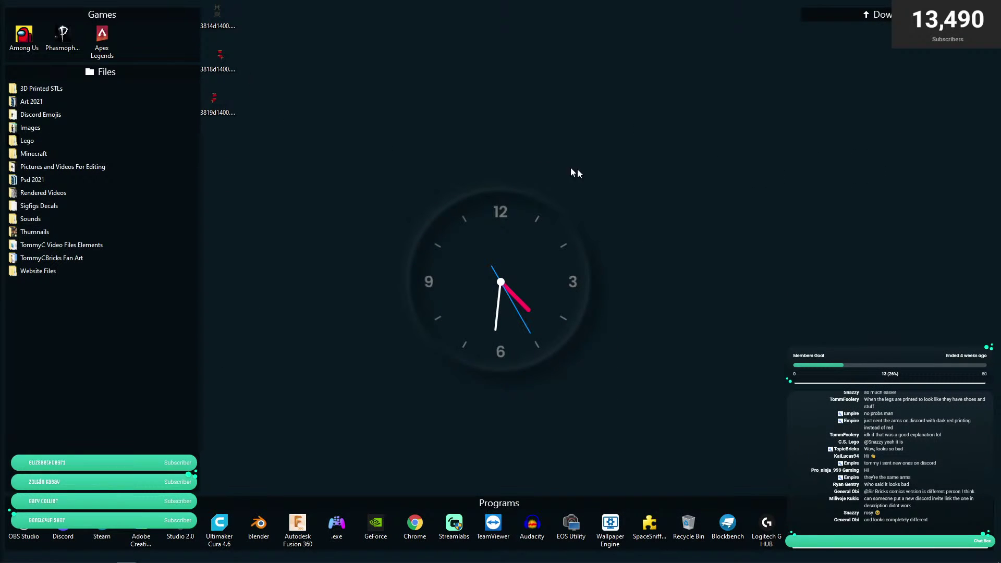
{"action": "key", "text": "alt+Tab"}
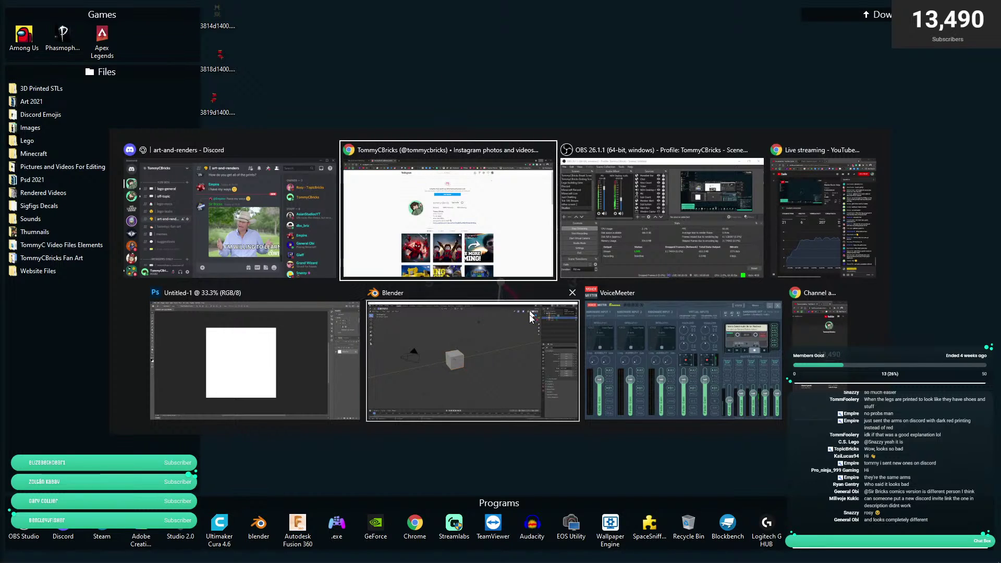
{"action": "left_click", "coordinate": [511, 79]}
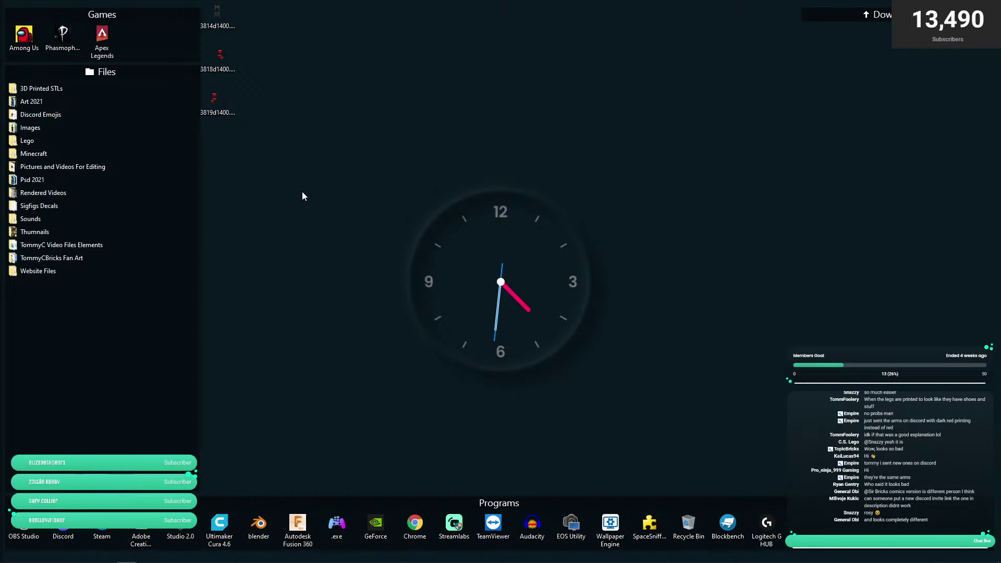
{"action": "key", "text": "alt+Tab"}
{"action": "key", "text": "alt+Tab"}
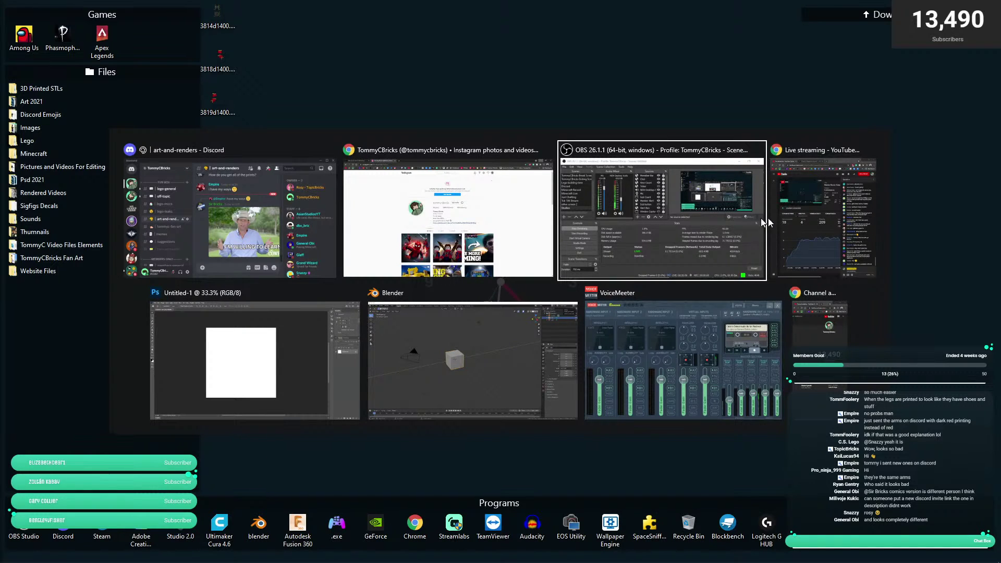
{"action": "key", "text": "Escape"}
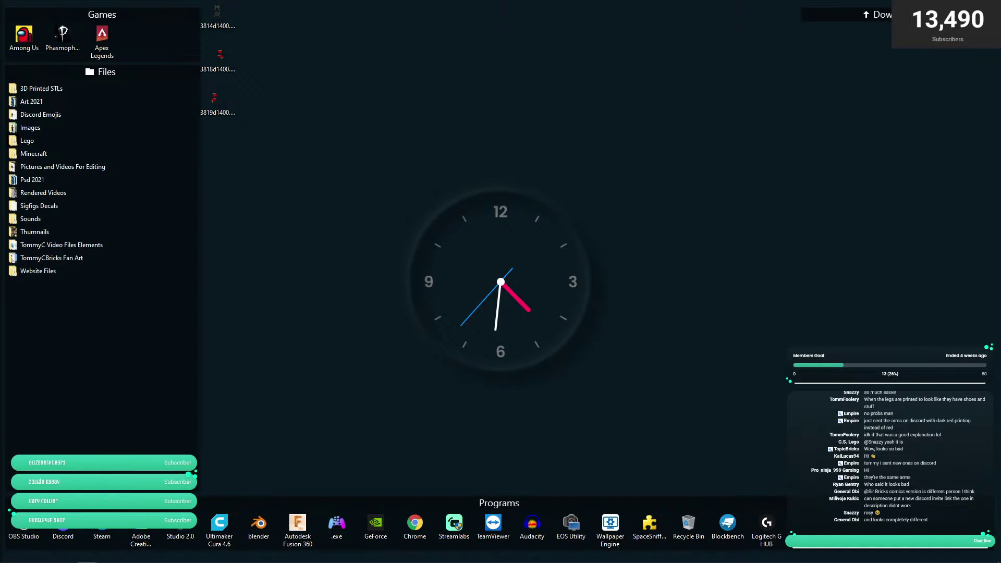
{"action": "key", "text": "alt+Tab"}
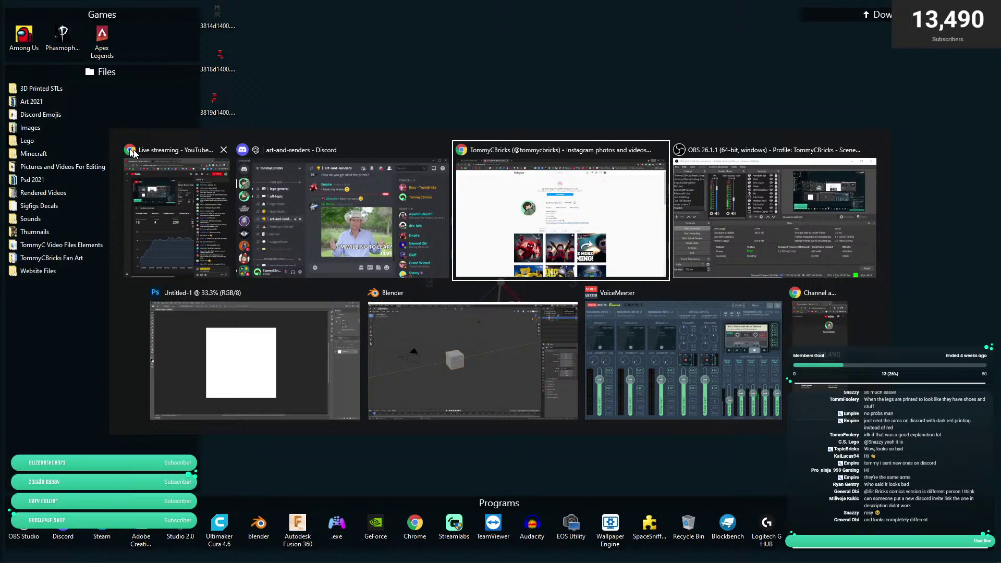
- Switch back to the Mecabricks workshop and search the part library for "claw"
{"action": "left_click", "coordinate": [534, 202]}
{"action": "key", "text": "ctrl+Tab"}
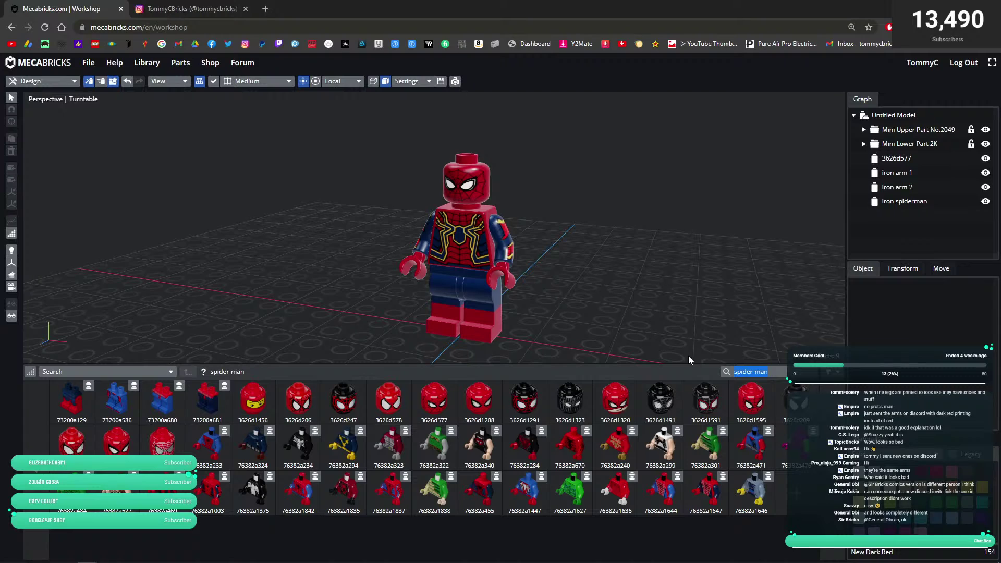
{"action": "type", "text": "claw"}
{"action": "key", "text": "Return"}
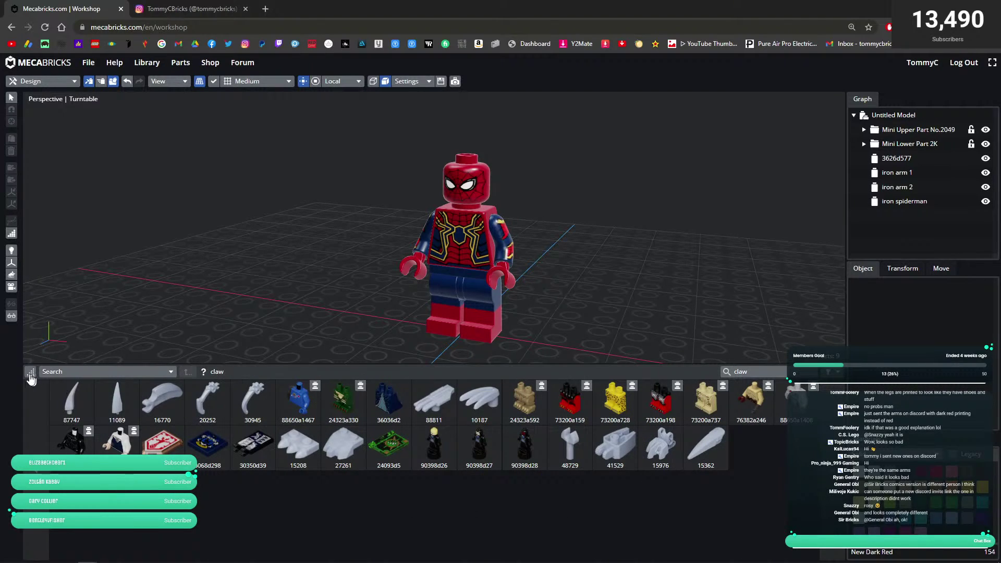
- Shrink the part library to enlarge the 3D viewport, and search the library for "arm"
{"action": "left_click_drag", "start_coordinate": [30, 379], "coordinate": [30, 470]}
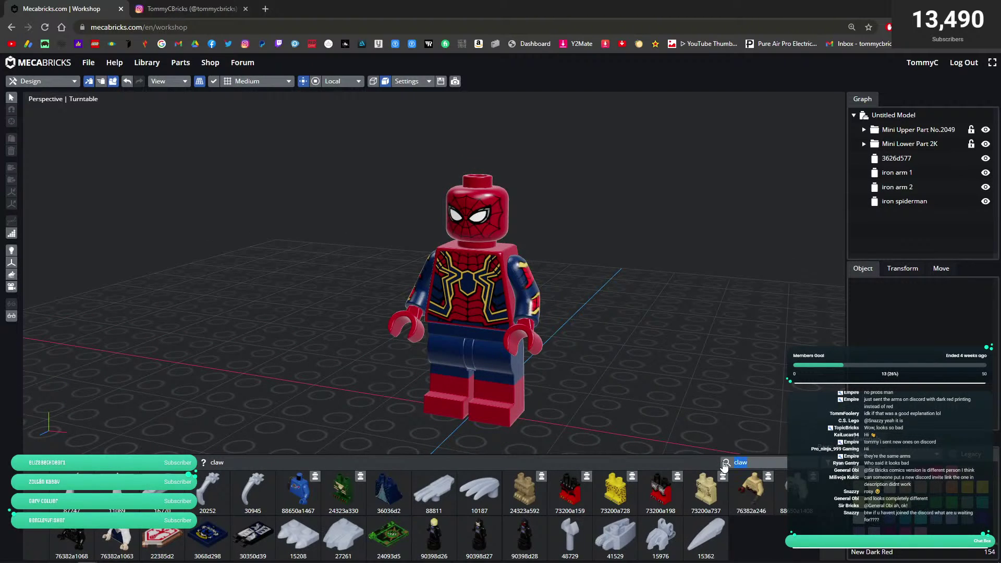
{"action": "key", "text": "BackSpace"}
{"action": "type", "text": "arm"}
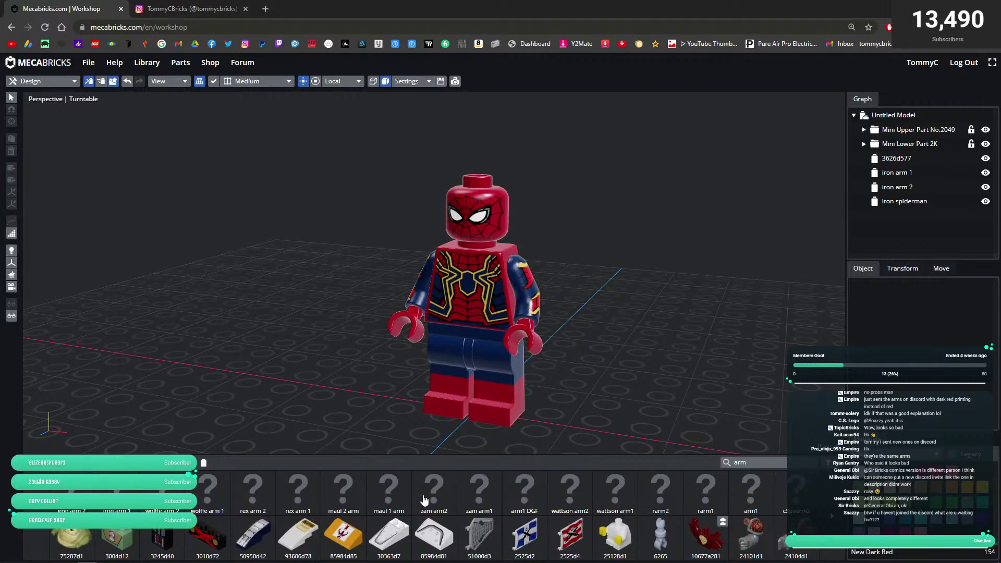
{"action": "scroll", "coordinate": [432, 503], "scroll_direction": "down", "scroll_amount": 3}
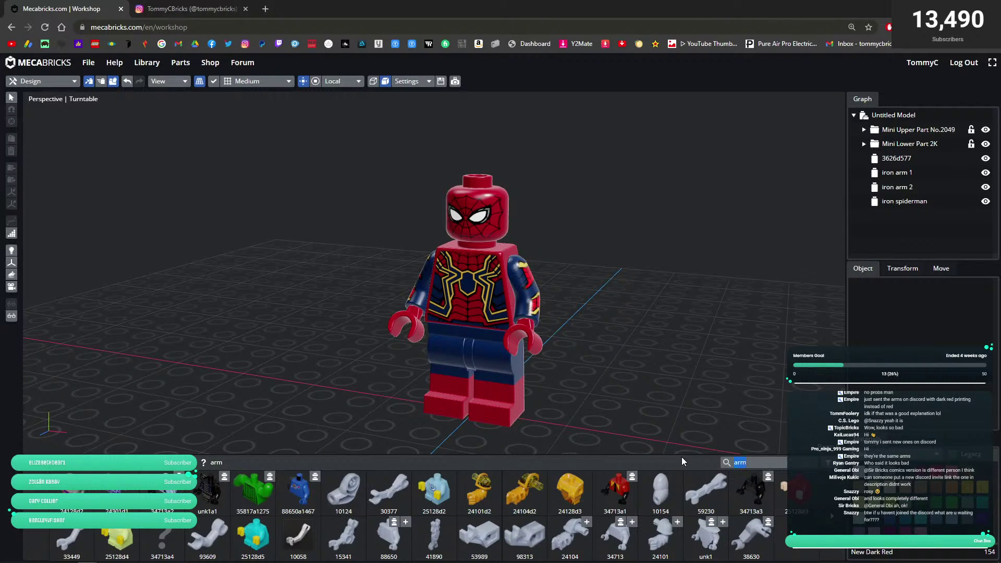
- Search the part library for "spider", add leg part 15064 and move it beside the minifigure, clear of its body
{"action": "type", "text": "spider"}
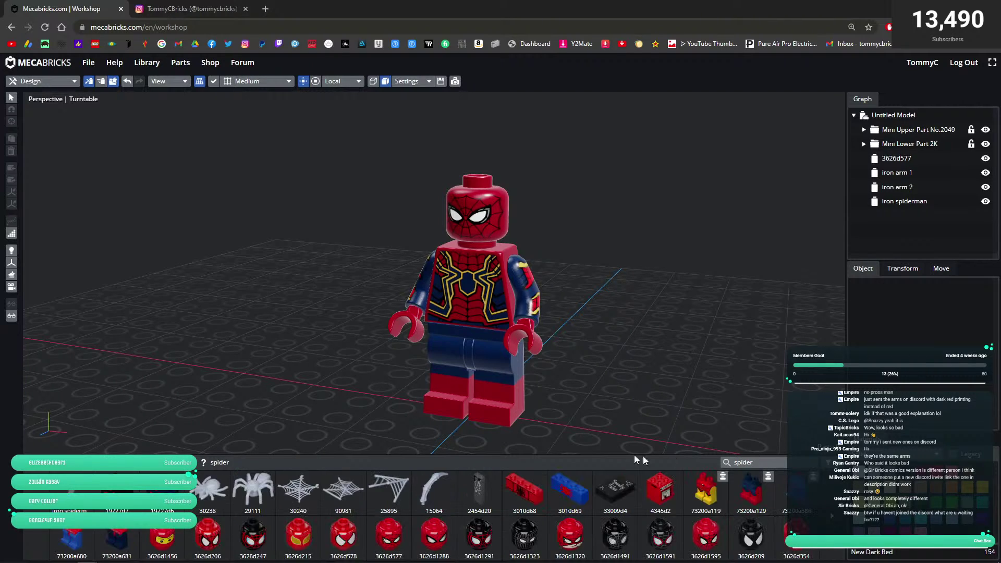
{"action": "left_click", "coordinate": [433, 490]}
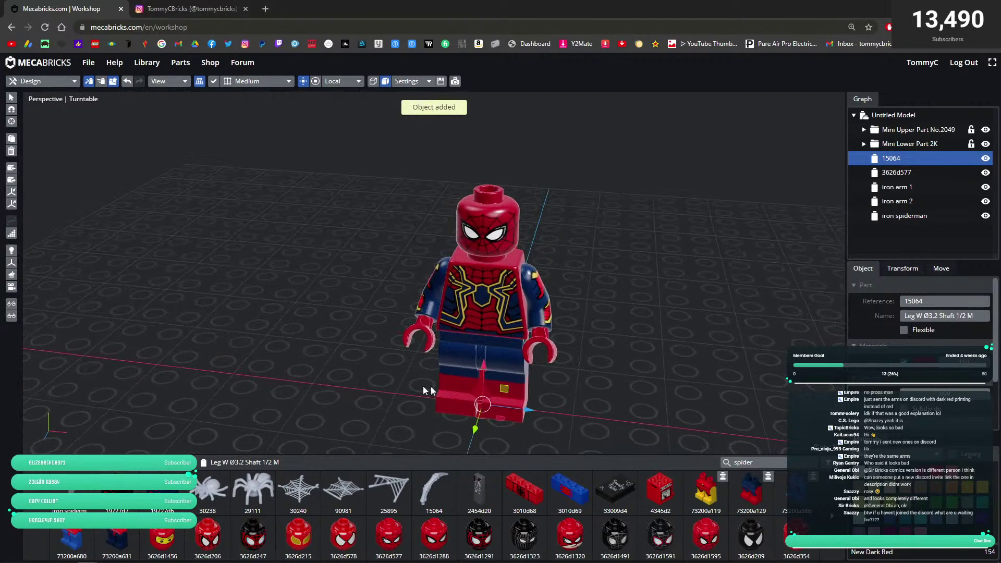
{"action": "left_click_drag", "start_coordinate": [530, 410], "coordinate": [361, 389]}
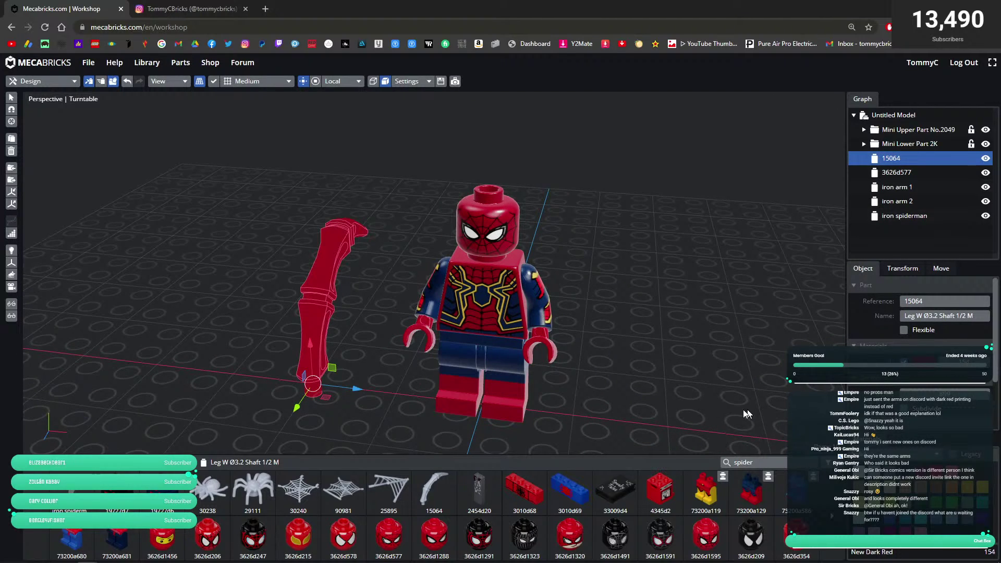
- Colour the spider leg part 15064 Gold Ink
{"action": "left_click", "coordinate": [895, 549]}
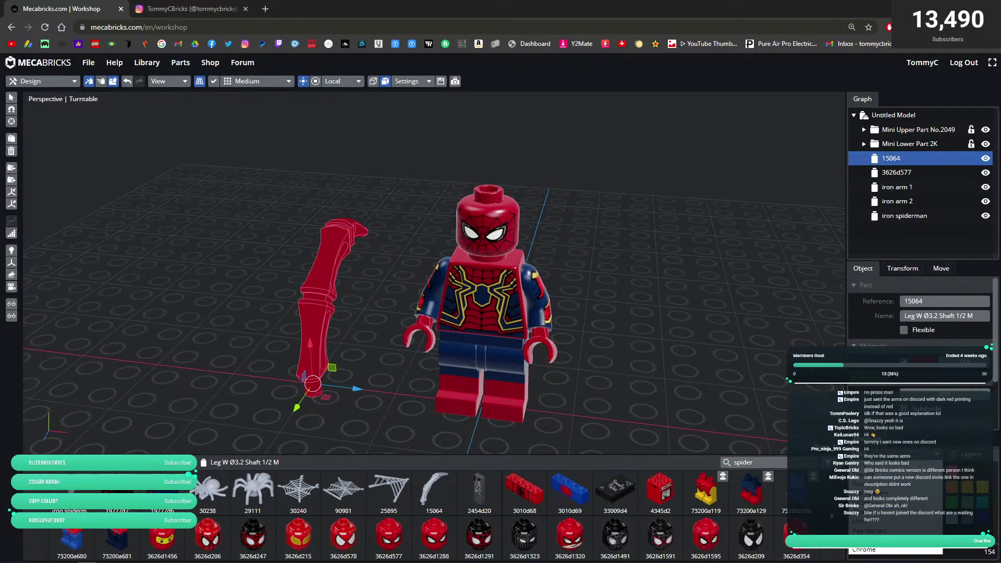
{"action": "left_click", "coordinate": [881, 540]}
{"action": "left_click", "coordinate": [872, 476]}
{"action": "left_click", "coordinate": [724, 404]}
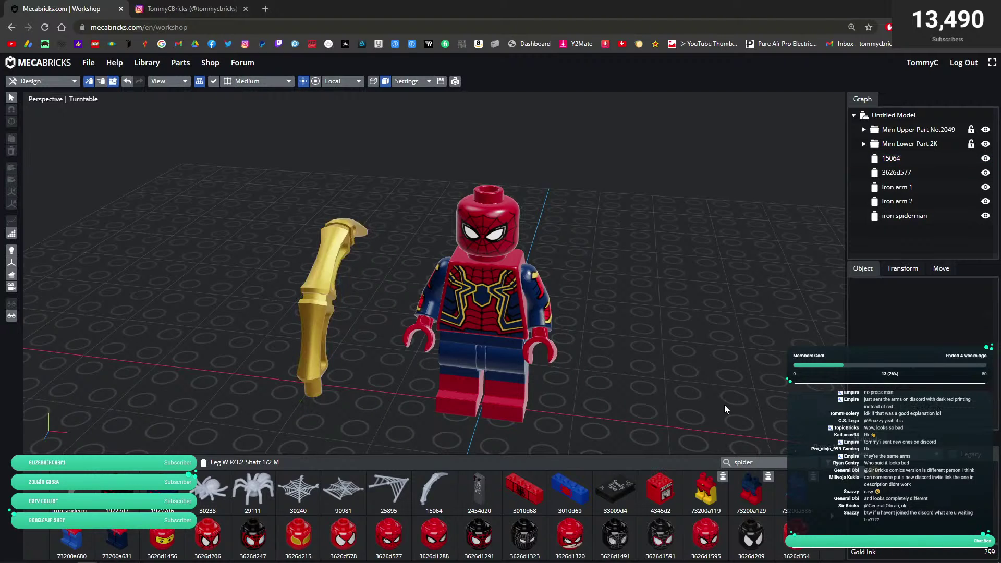
{"action": "left_click_drag", "start_coordinate": [724, 404], "coordinate": [698, 401]}
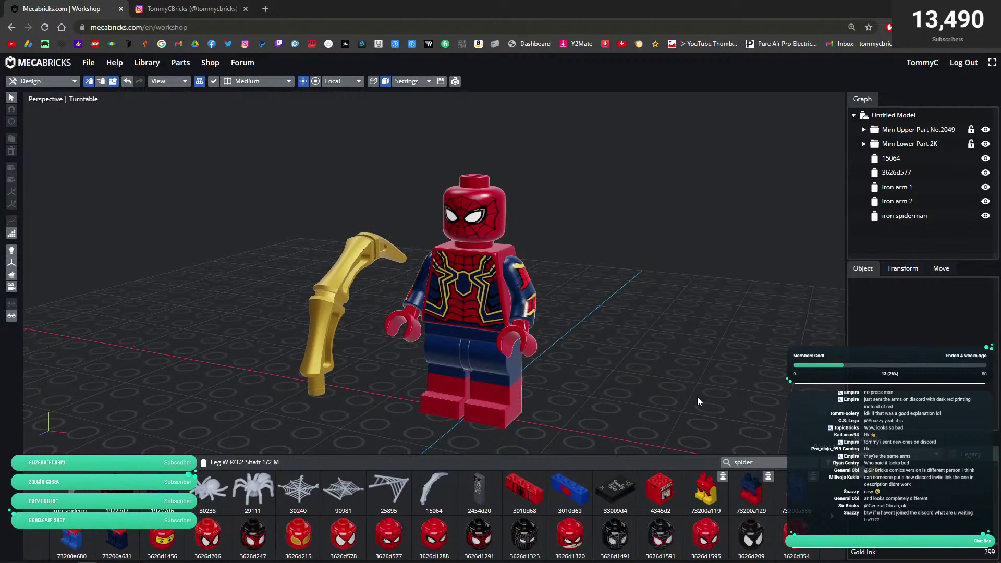
{"action": "left_click_drag", "start_coordinate": [691, 397], "coordinate": [693, 412]}
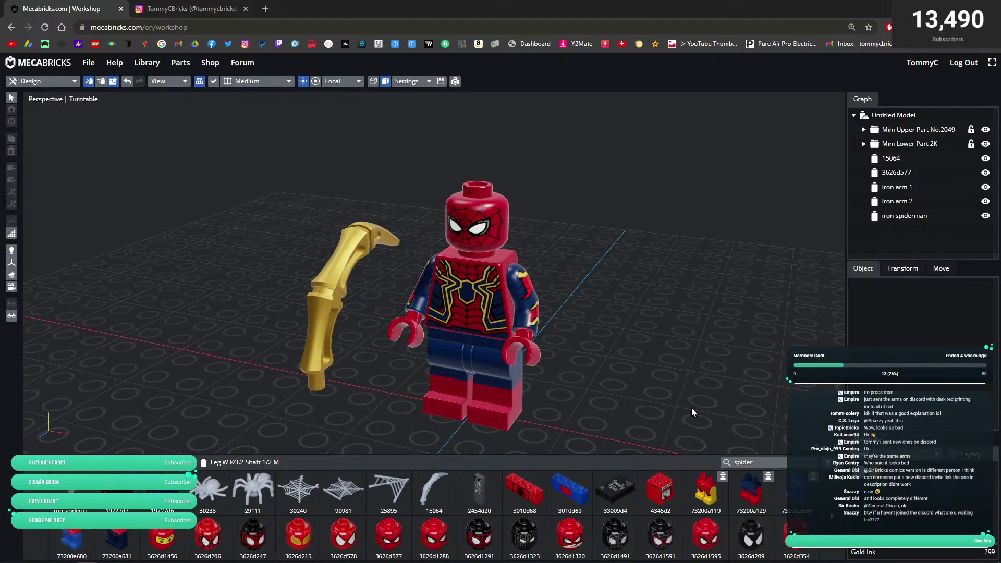
{"action": "left_click_drag", "start_coordinate": [681, 411], "coordinate": [684, 416]}
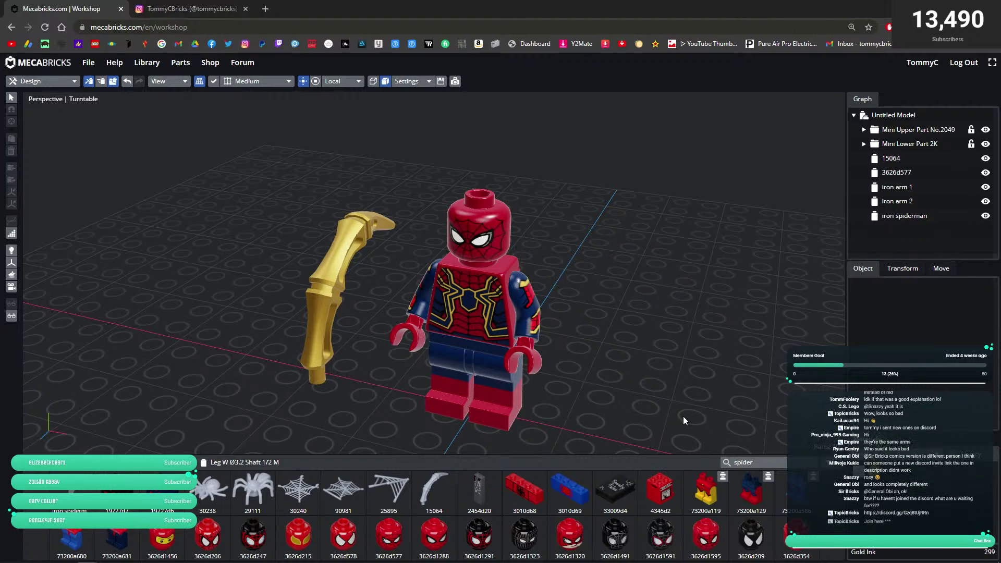
{"action": "left_click_drag", "start_coordinate": [683, 385], "coordinate": [658, 367]}
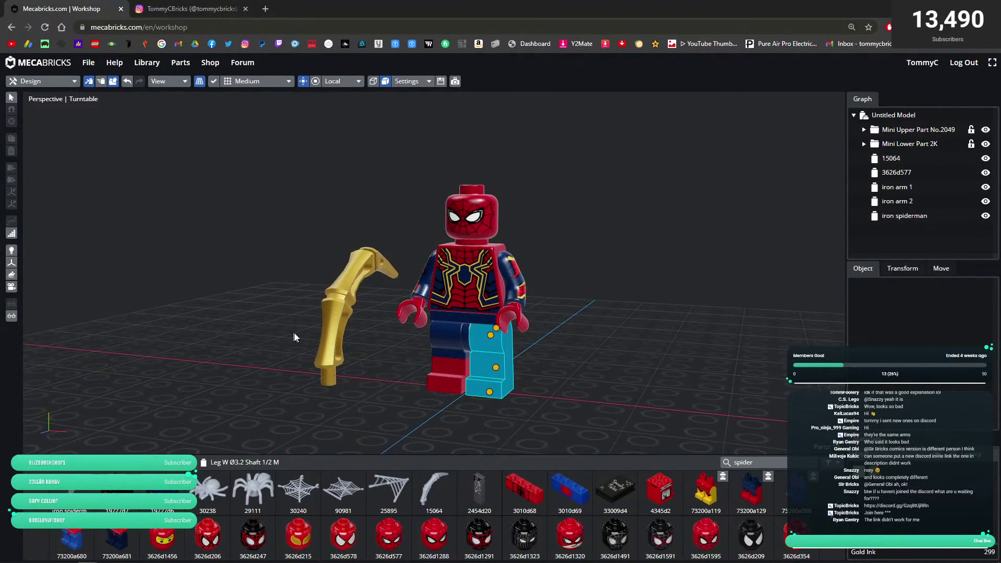
{"action": "left_click", "coordinate": [340, 330]}
{"action": "left_click_drag", "start_coordinate": [726, 401], "coordinate": [655, 390]}
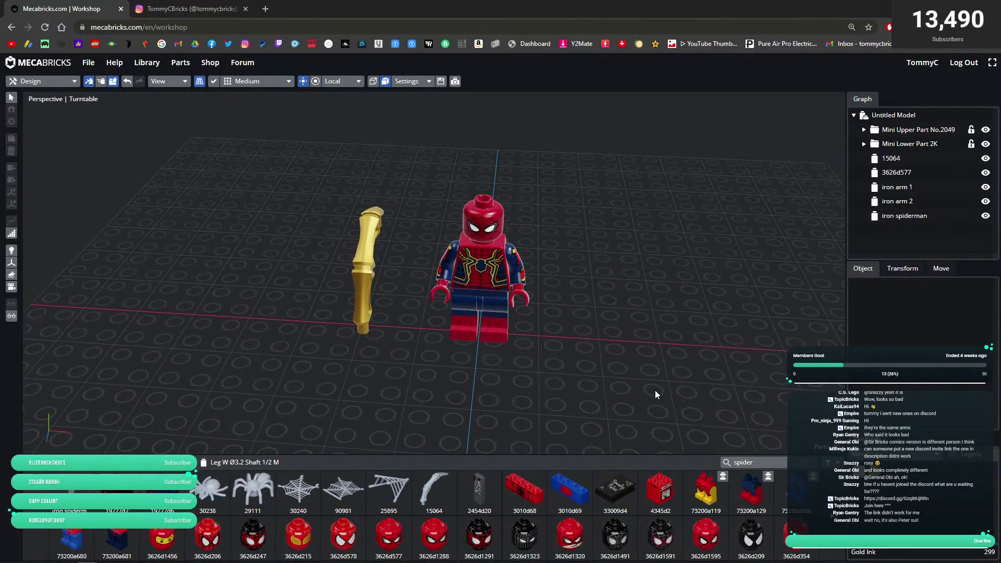
- Search the part library for "web"
{"action": "double_click", "coordinate": [754, 461]}
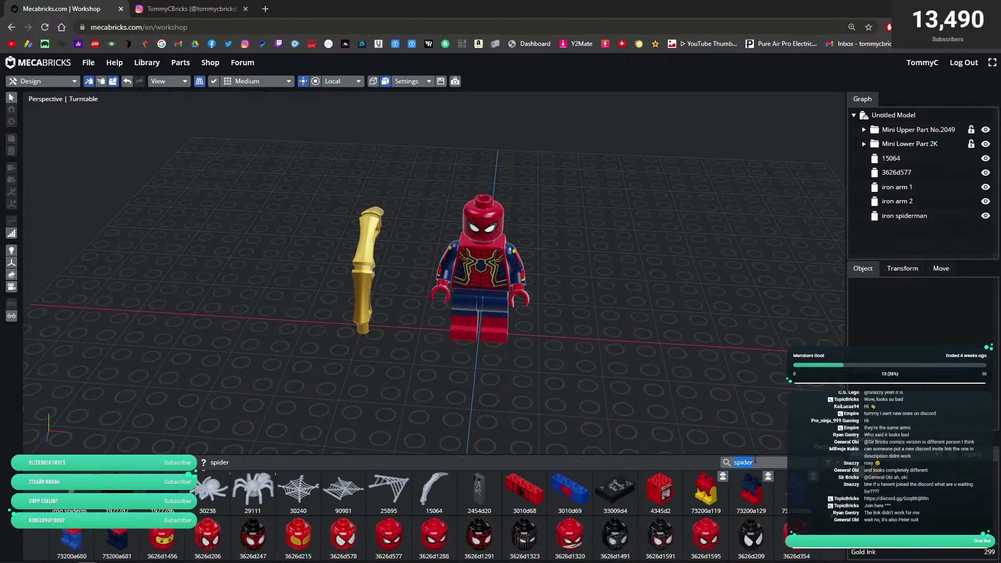
{"action": "type", "text": "web"}
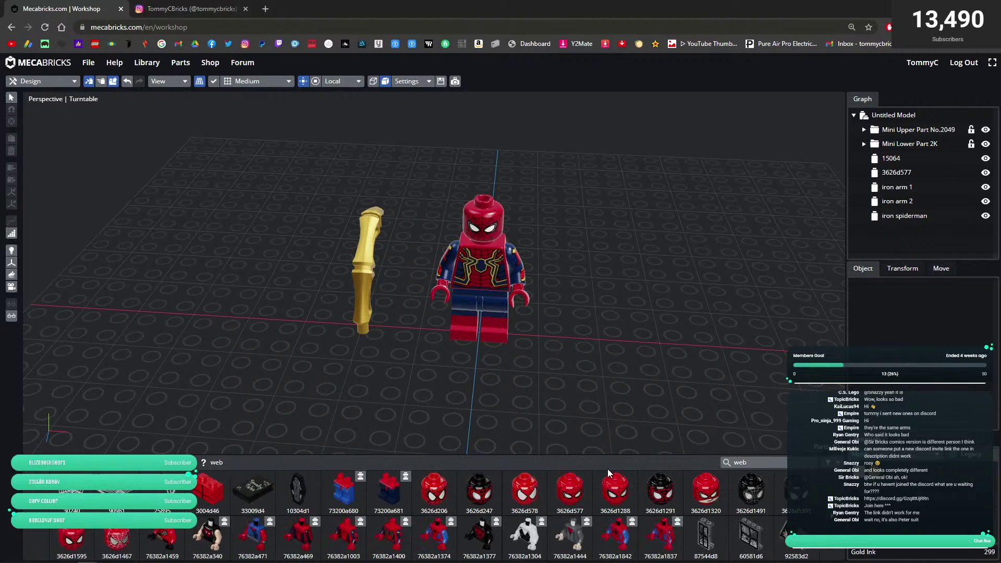
{"action": "key", "text": "Return"}
{"action": "scroll", "coordinate": [468, 529], "scroll_direction": "up", "scroll_amount": 1}
- Search the part library for "string" and add part 14210, String W. Coupl.Points 20M, to the model
{"action": "type", "text": "spider"}
{"action": "key", "text": "BackSpace"}
{"action": "key", "text": "BackSpace"}
{"action": "key", "text": "BackSpace"}
{"action": "key", "text": "BackSpace"}
{"action": "type", "text": "tring"}
{"action": "left_click", "coordinate": [388, 490]}
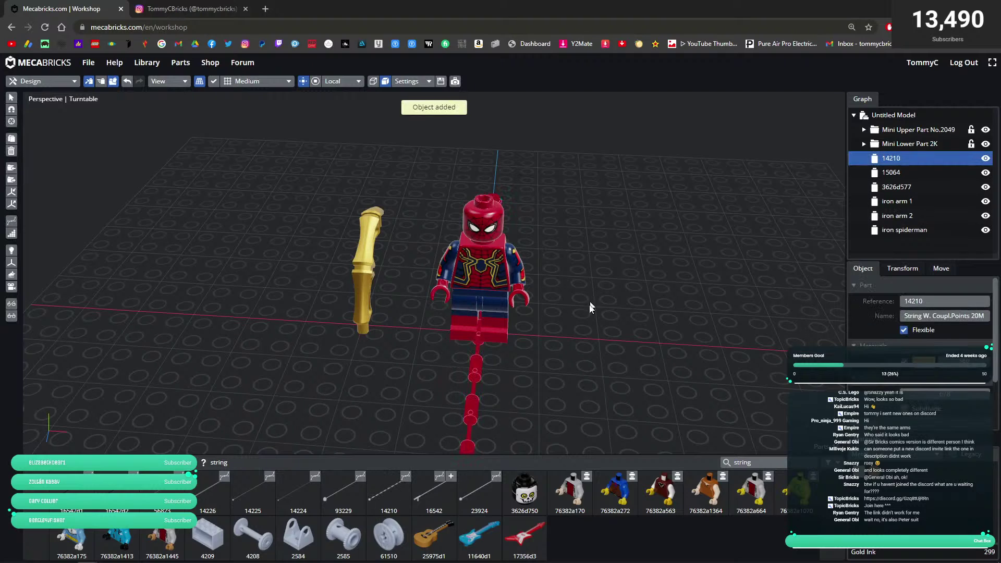
{"action": "scroll", "coordinate": [524, 312], "scroll_direction": "down", "scroll_amount": 1}
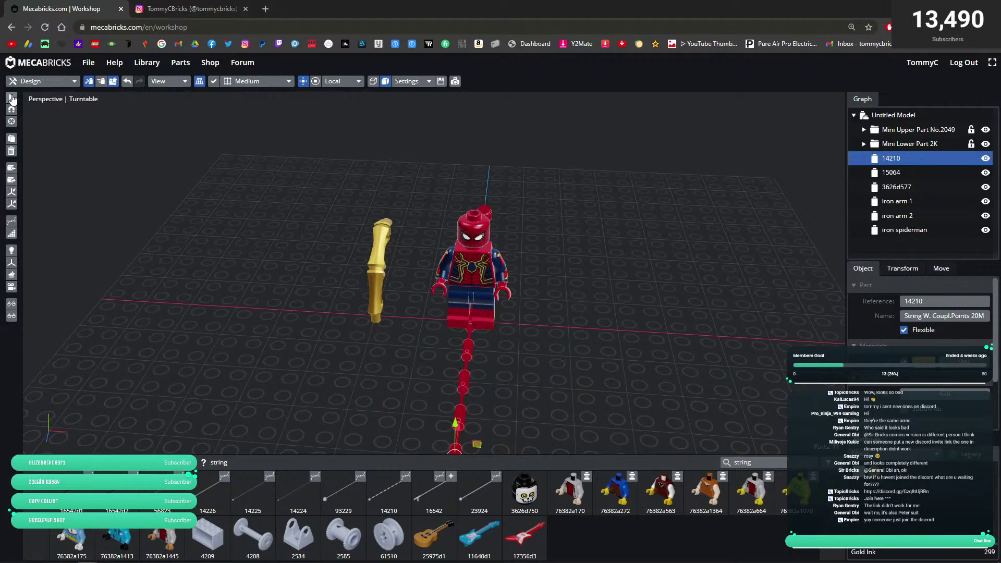
- Colour the string part 14210 White and deselect it
{"action": "left_click", "coordinate": [11, 98]}
{"action": "left_click", "coordinate": [303, 270]}
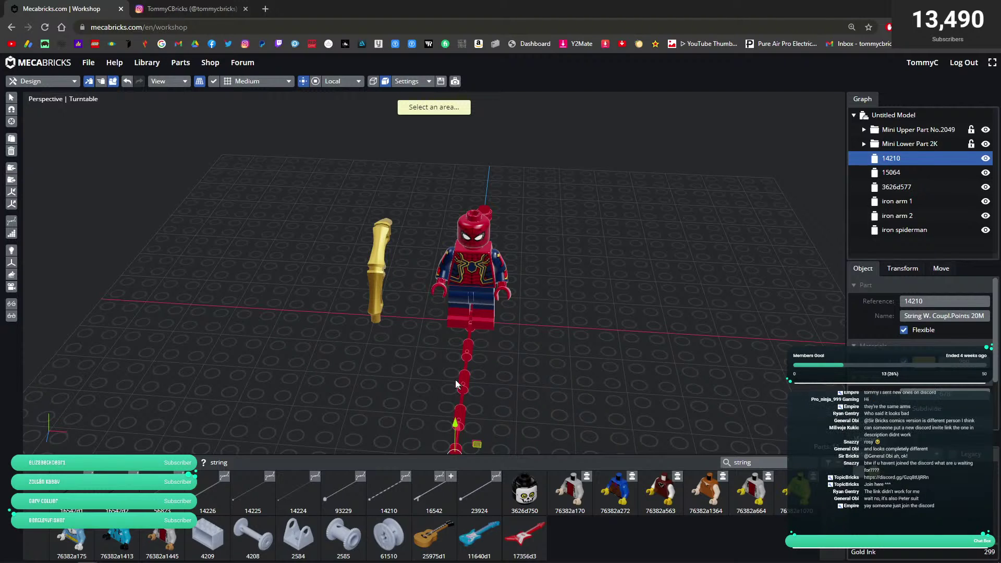
{"action": "key", "text": "Escape"}
{"action": "left_click_drag", "start_coordinate": [552, 396], "coordinate": [221, 348]}
{"action": "mouse_move", "coordinate": [411, 374]}
{"action": "left_mouse_down"}
{"action": "mouse_move", "coordinate": [411, 349]}
{"action": "mouse_move", "coordinate": [408, 365]}
{"action": "left_mouse_up"}
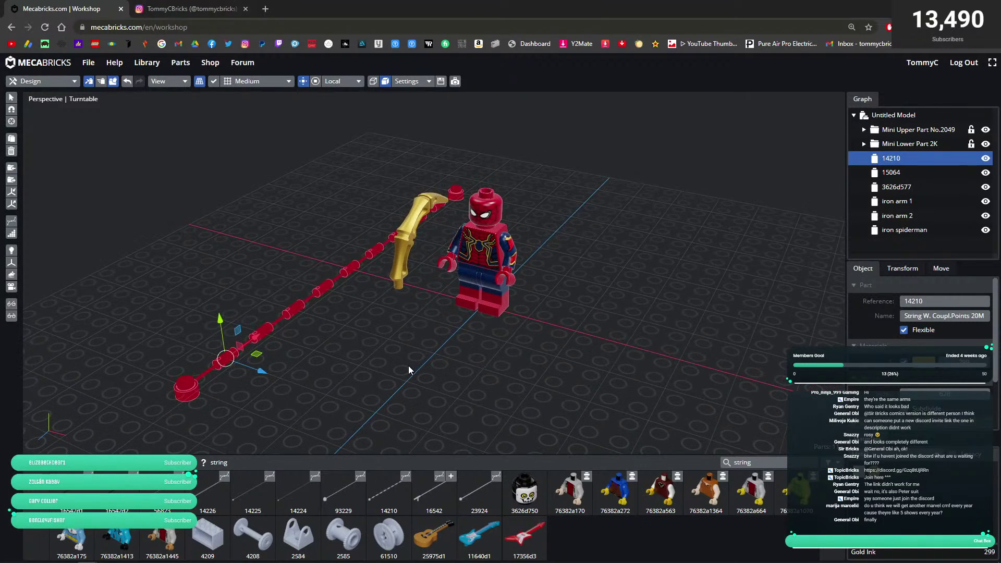
{"action": "key", "text": "Tab"}
{"action": "key", "text": "Tab"}
{"action": "left_click", "coordinate": [895, 485]}
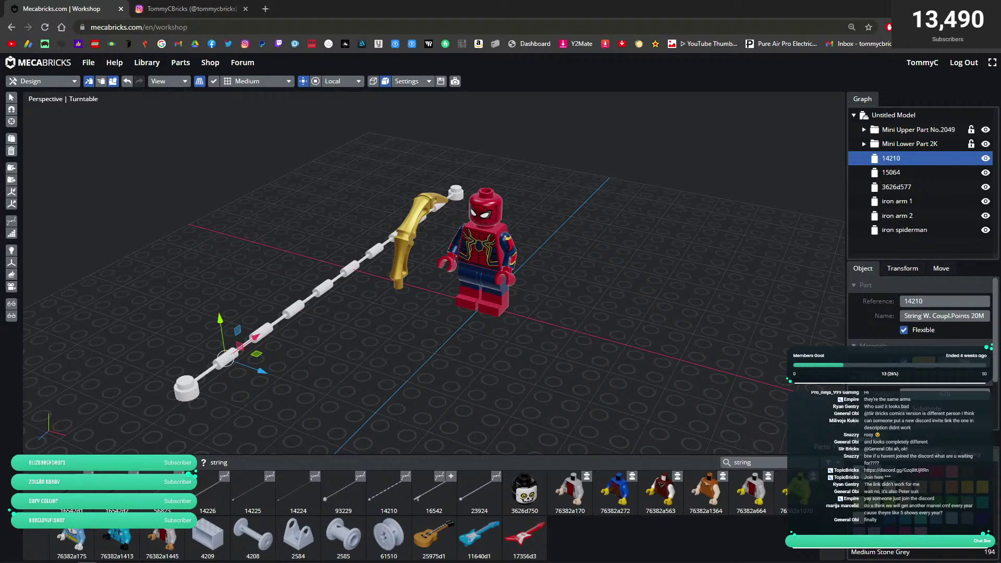
{"action": "left_click", "coordinate": [521, 347]}
{"action": "left_click_drag", "start_coordinate": [494, 357], "coordinate": [535, 352]}
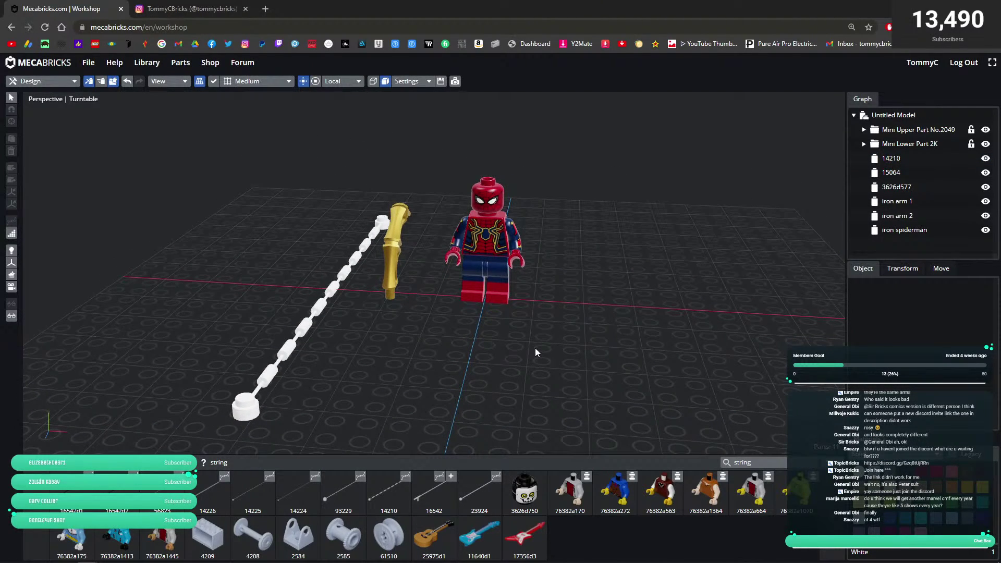
{"action": "left_click_drag", "start_coordinate": [506, 344], "coordinate": [483, 345]}
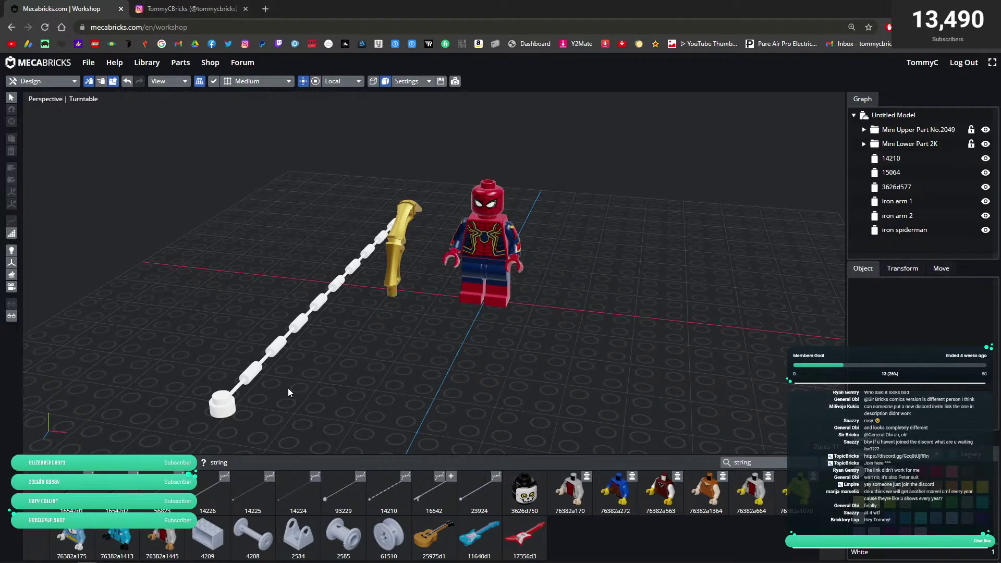
{"action": "mouse_move", "coordinate": [308, 353]}
{"action": "left_mouse_down"}
{"action": "mouse_move", "coordinate": [308, 362]}
{"action": "mouse_move", "coordinate": [305, 350]}
{"action": "left_mouse_up"}
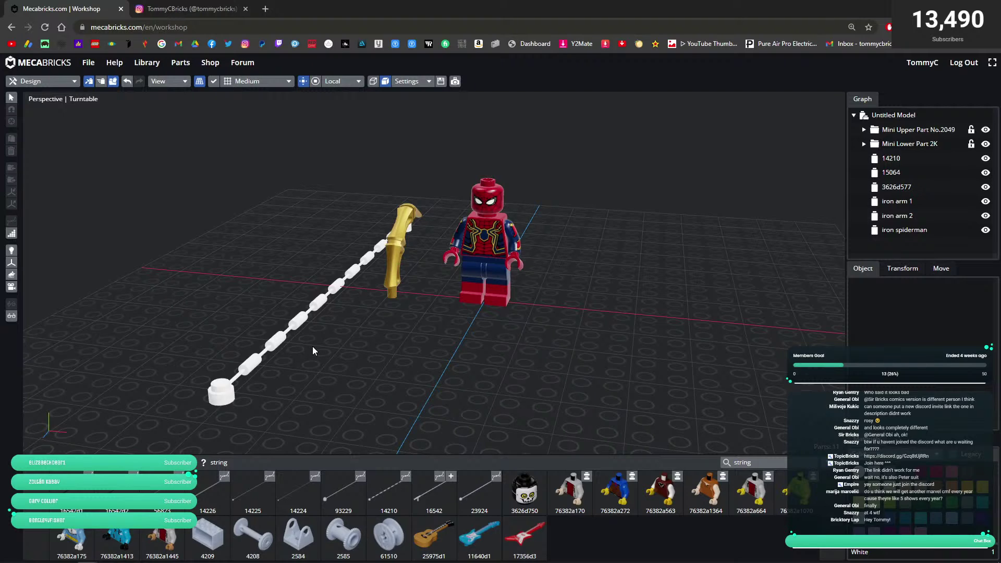
{"action": "left_click_drag", "start_coordinate": [313, 351], "coordinate": [311, 347]}
{"action": "left_click", "coordinate": [88, 62]}
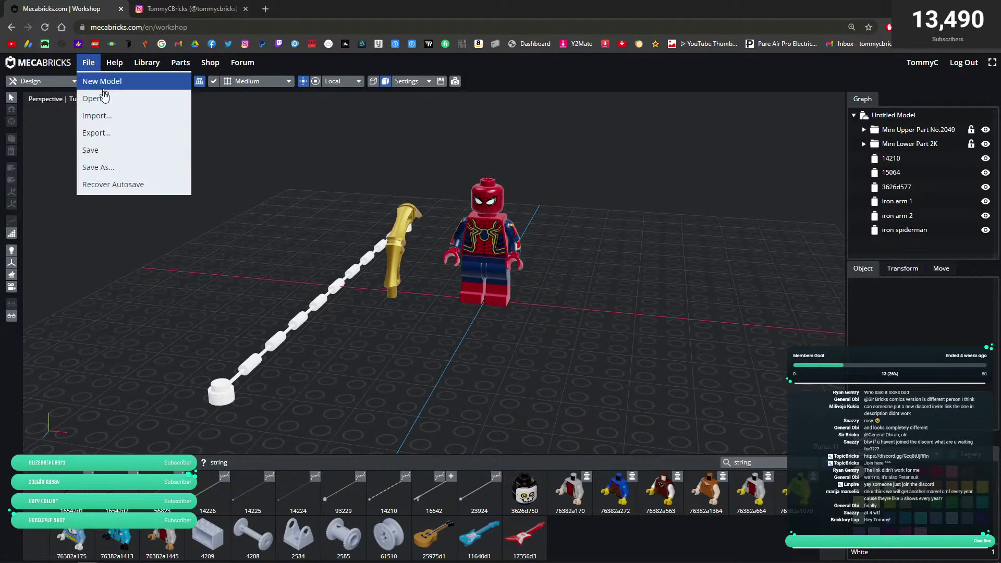
{"action": "left_click", "coordinate": [298, 183]}
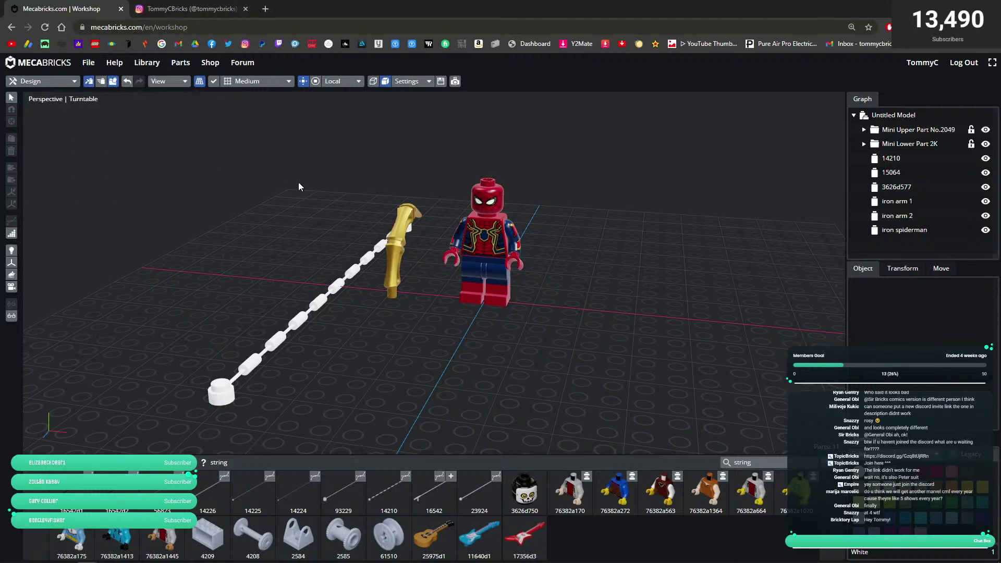
{"action": "left_click_drag", "start_coordinate": [299, 183], "coordinate": [288, 189]}
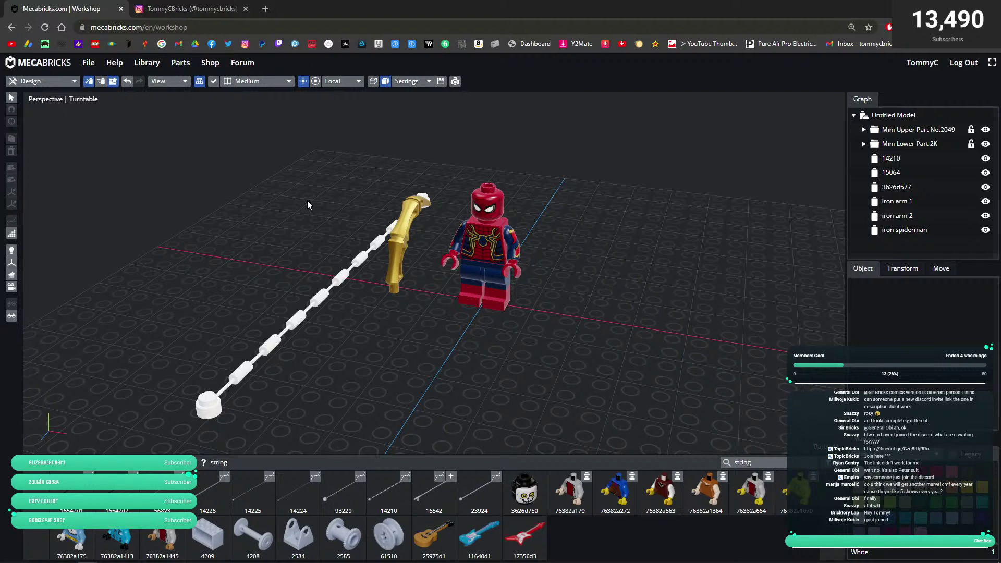
{"action": "left_click_drag", "start_coordinate": [574, 290], "coordinate": [572, 279]}
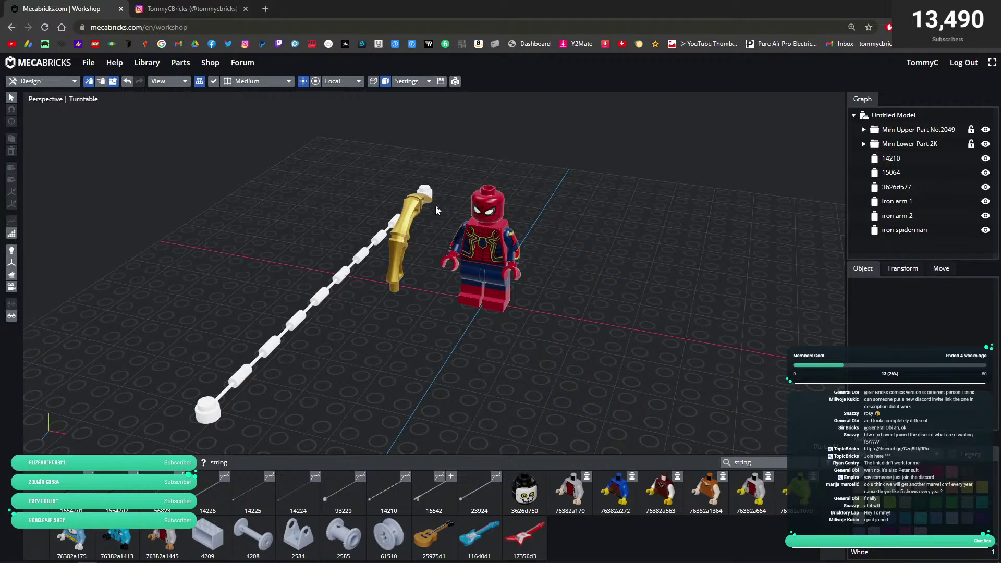
{"action": "left_click", "coordinate": [323, 302]}
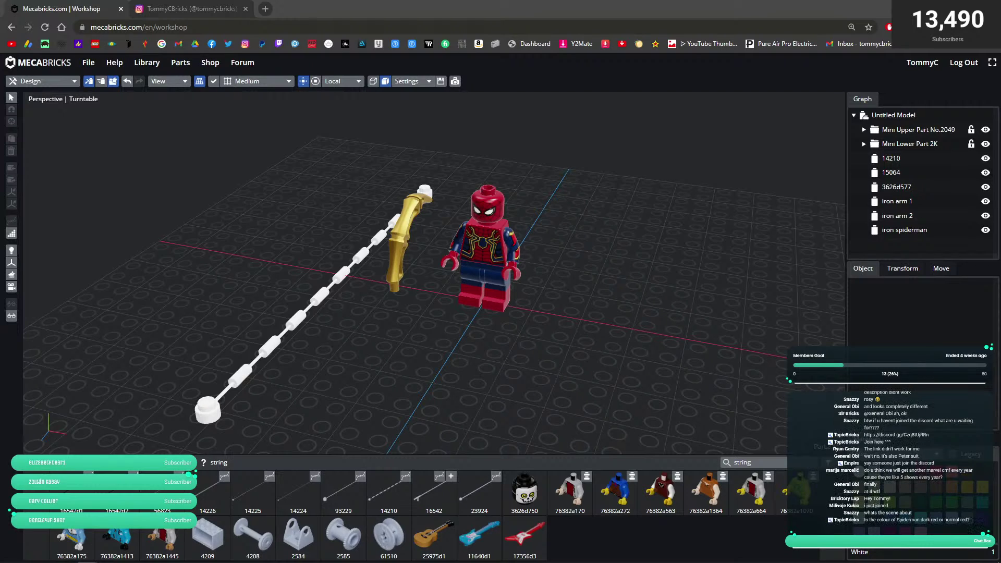
{"action": "mouse_move", "coordinate": [241, 316]}
{"action": "left_mouse_down"}
{"action": "mouse_move", "coordinate": [265, 296]}
{"action": "mouse_move", "coordinate": [250, 302]}
{"action": "left_mouse_up"}
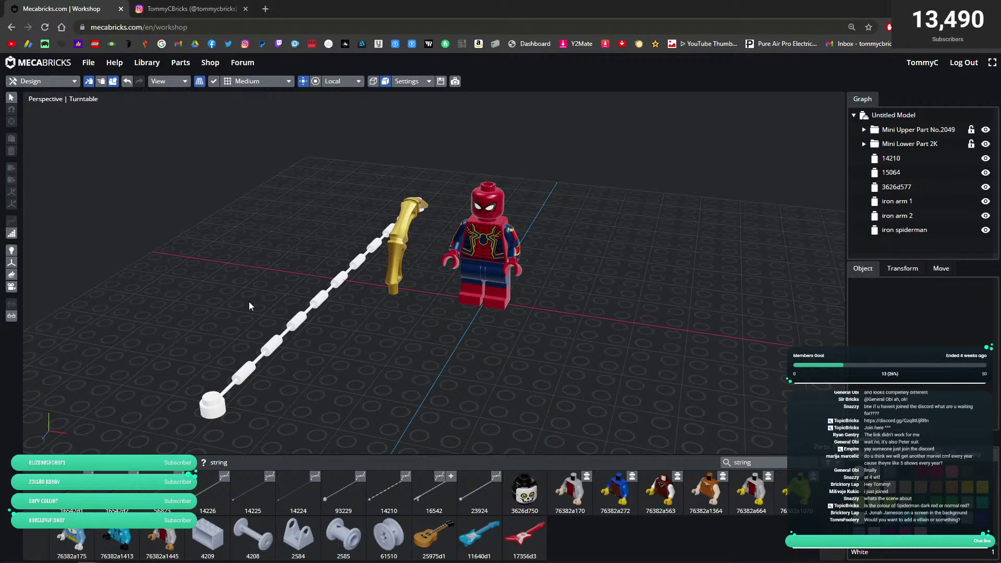
{"action": "left_click_drag", "start_coordinate": [250, 304], "coordinate": [245, 304]}
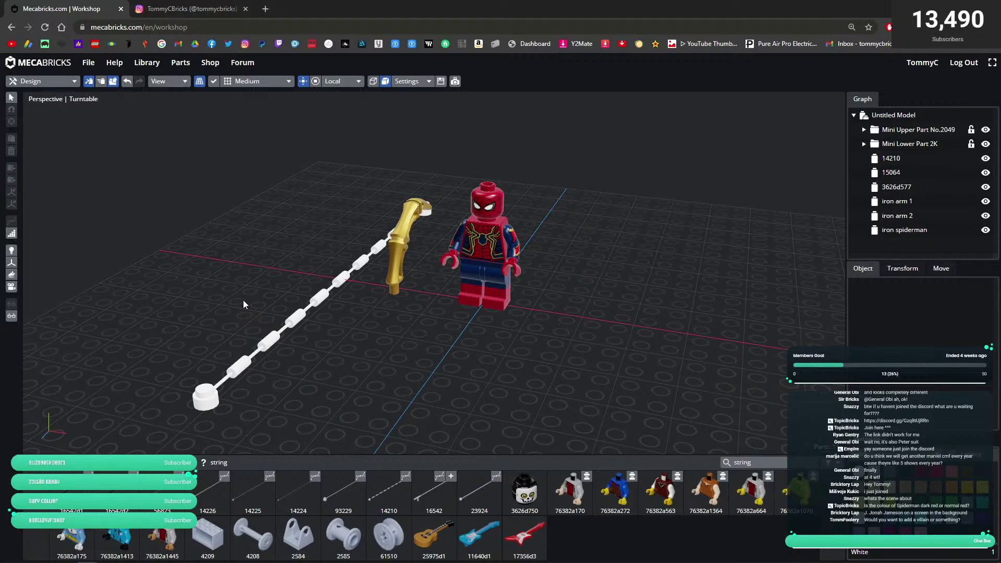
{"action": "left_click_drag", "start_coordinate": [243, 299], "coordinate": [246, 292]}
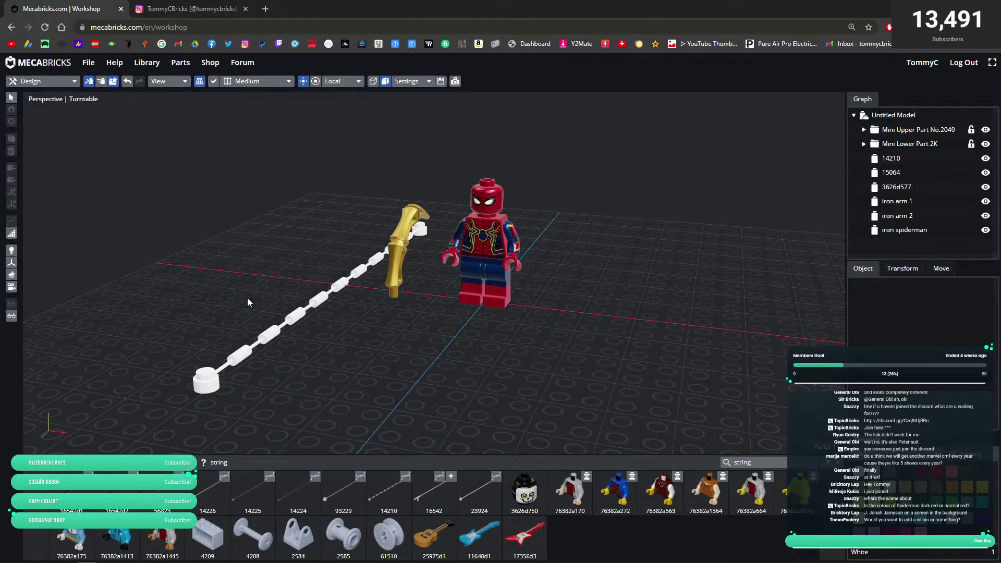
{"action": "left_click_drag", "start_coordinate": [248, 301], "coordinate": [250, 308]}
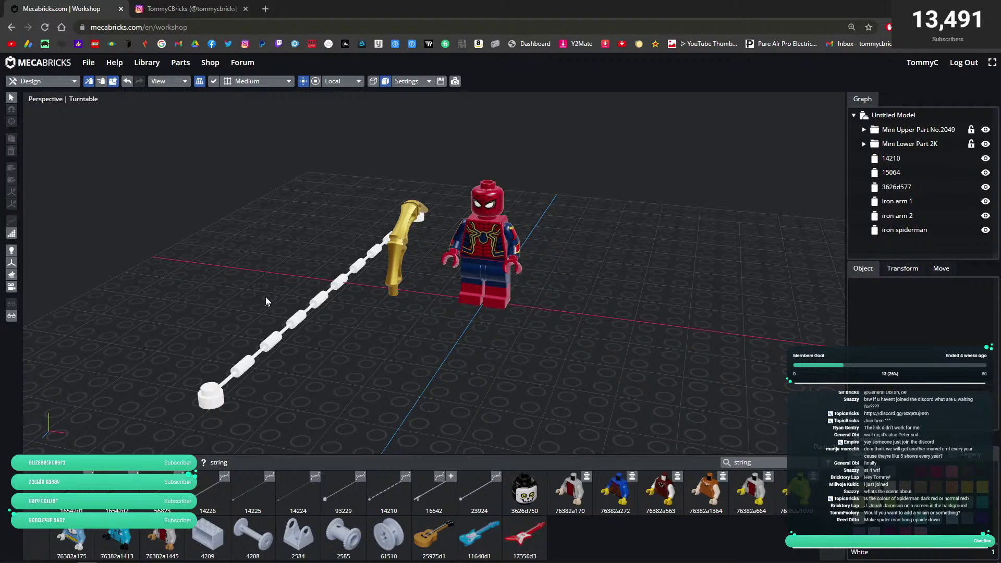
- Switch to the second browser tab, open Google and search its images for "spider man upside down"
{"action": "left_click", "coordinate": [219, 13]}
{"action": "left_click", "coordinate": [212, 28]}
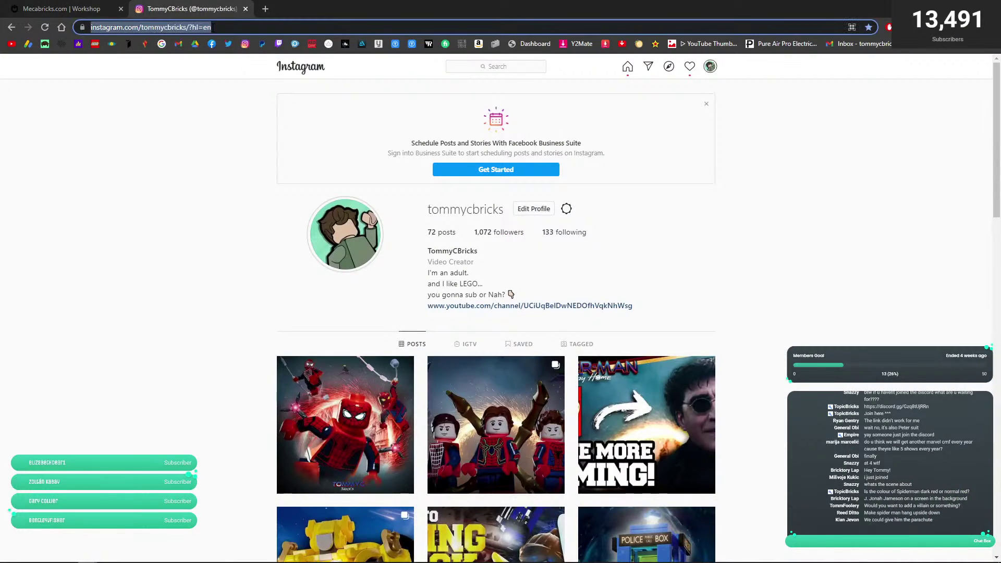
{"action": "left_click", "coordinate": [162, 44]}
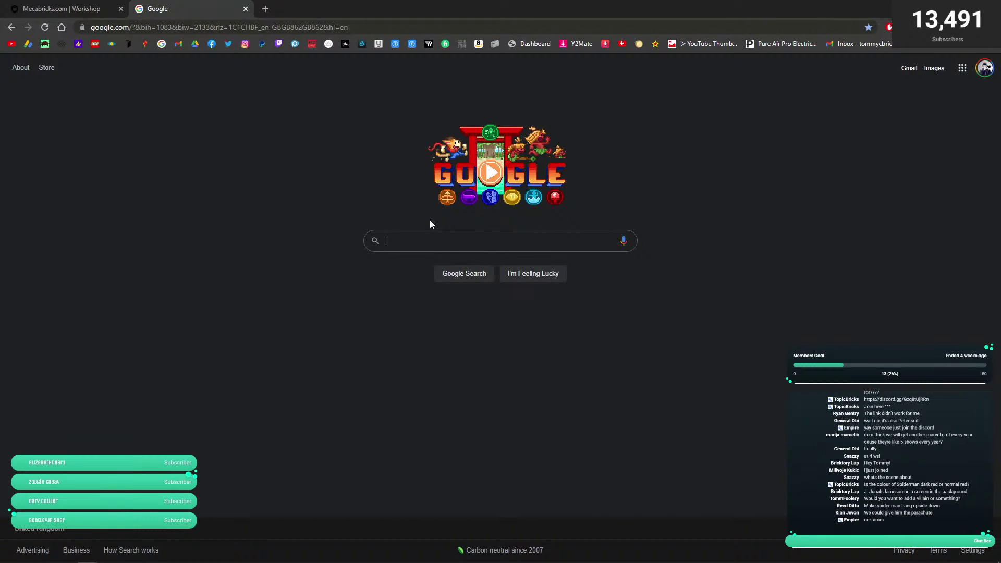
{"action": "type", "text": "spiderman "}
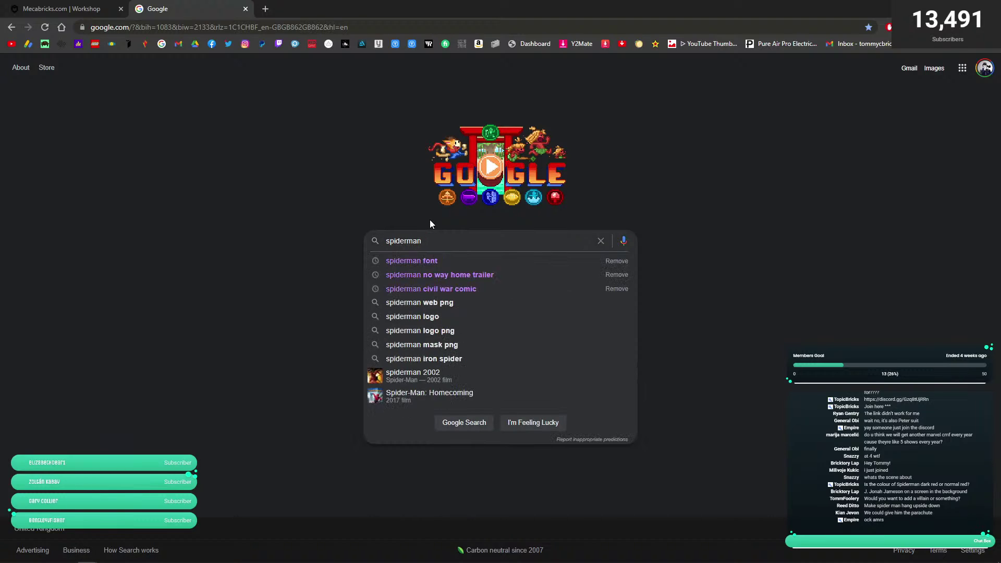
{"action": "type", "text": "upside down kiss"}
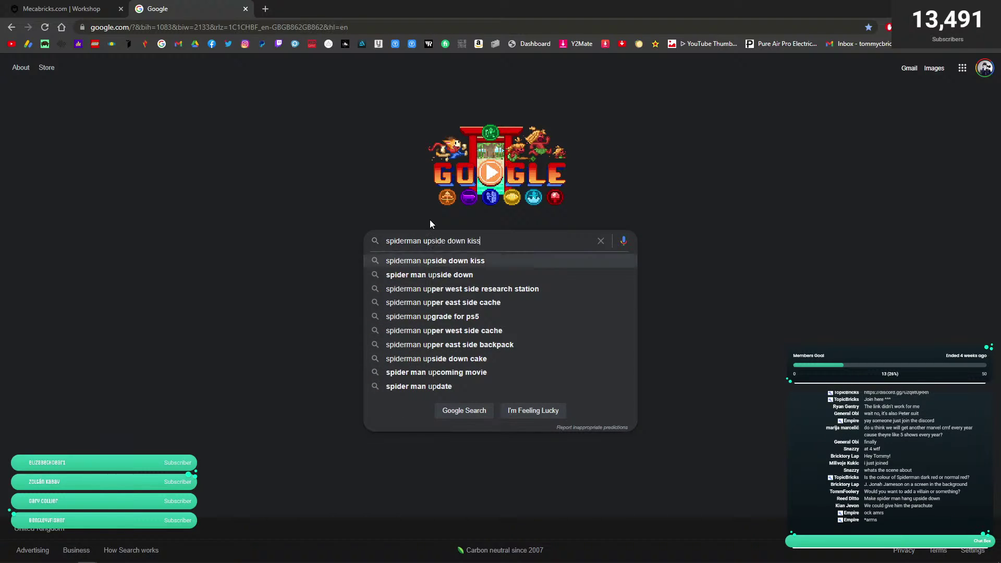
{"action": "key", "text": "Down"}
{"action": "key", "text": "Return"}
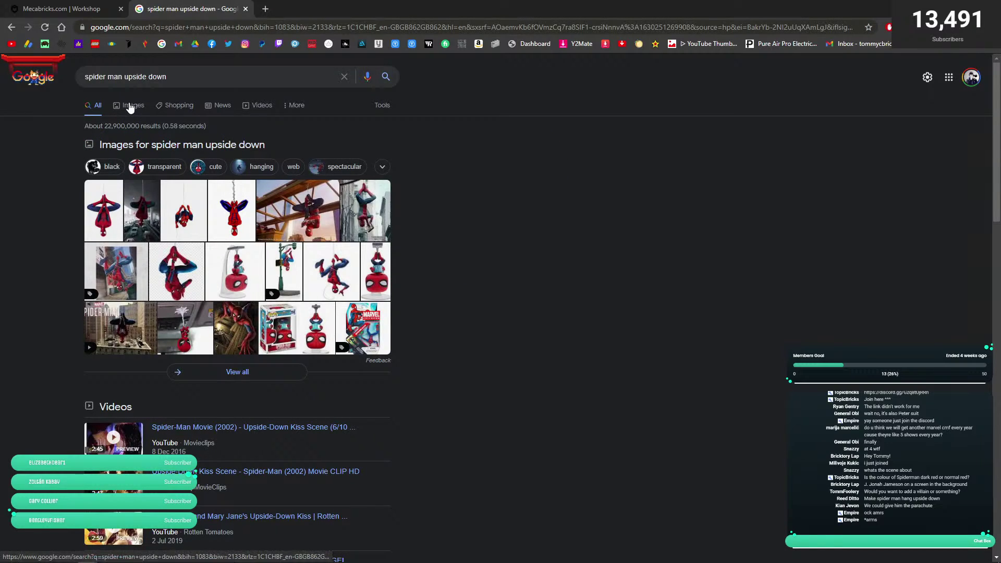
{"action": "left_click", "coordinate": [130, 107]}
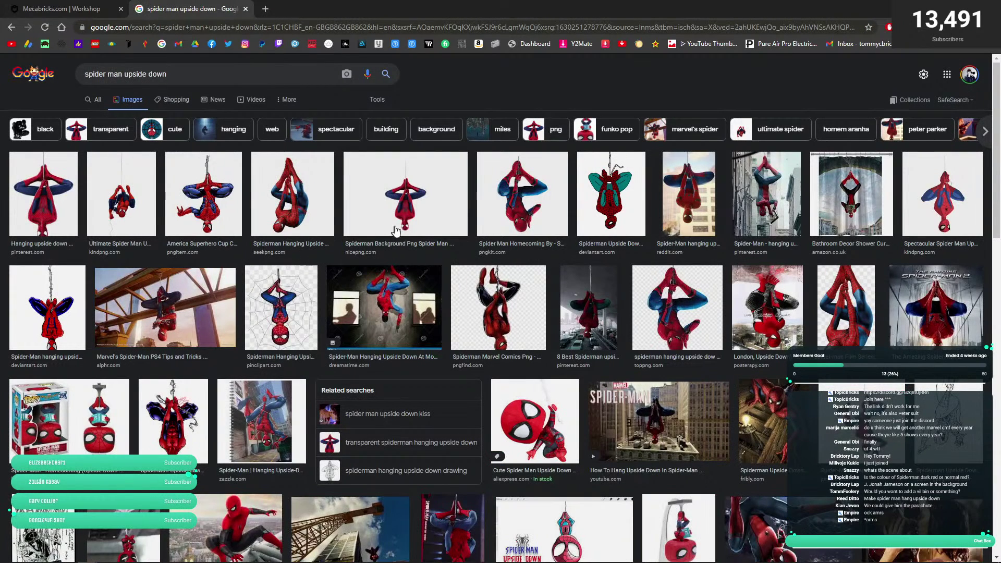
- Refine the image search to "iron spider man upside down"
{"action": "left_click", "coordinate": [86, 74]}
{"action": "type", "text": "iron"}
{"action": "key", "text": "Return"}
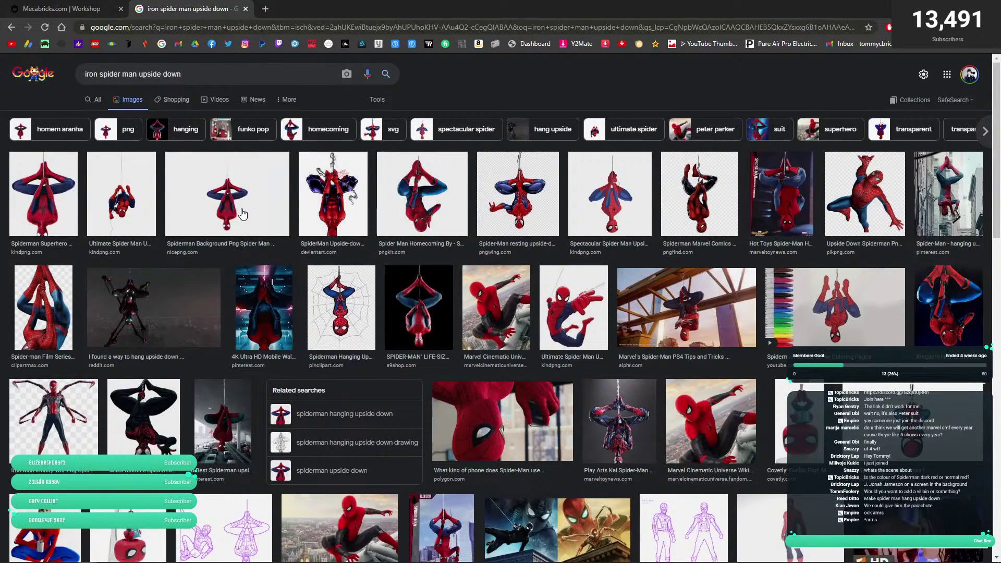
- Examine the Reddit upside-down image and related Iron Spider pictures as references for the minifigure's pose and leg arrangement
{"action": "left_click", "coordinate": [153, 301]}
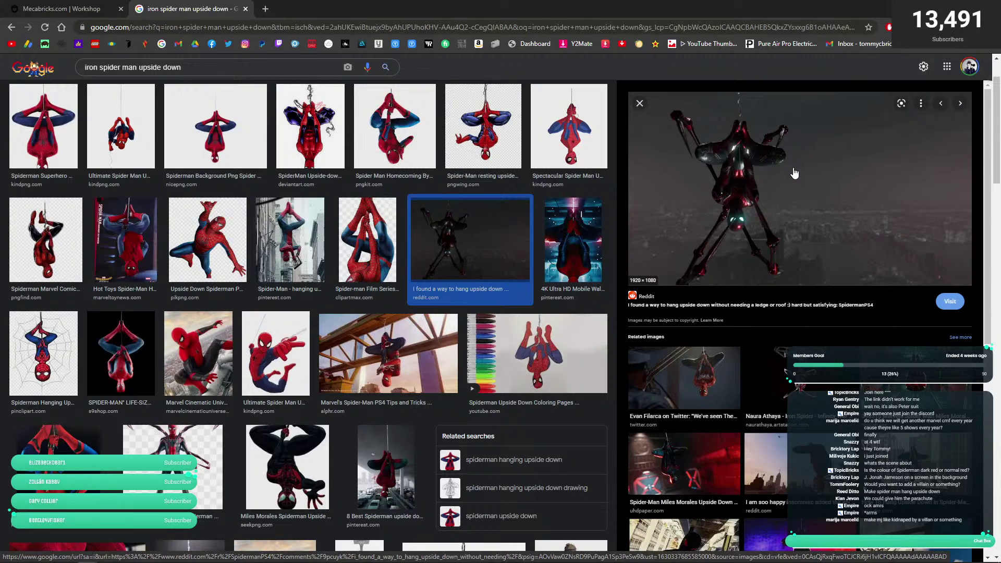
{"action": "scroll", "coordinate": [360, 255], "scroll_direction": "down", "scroll_amount": 5}
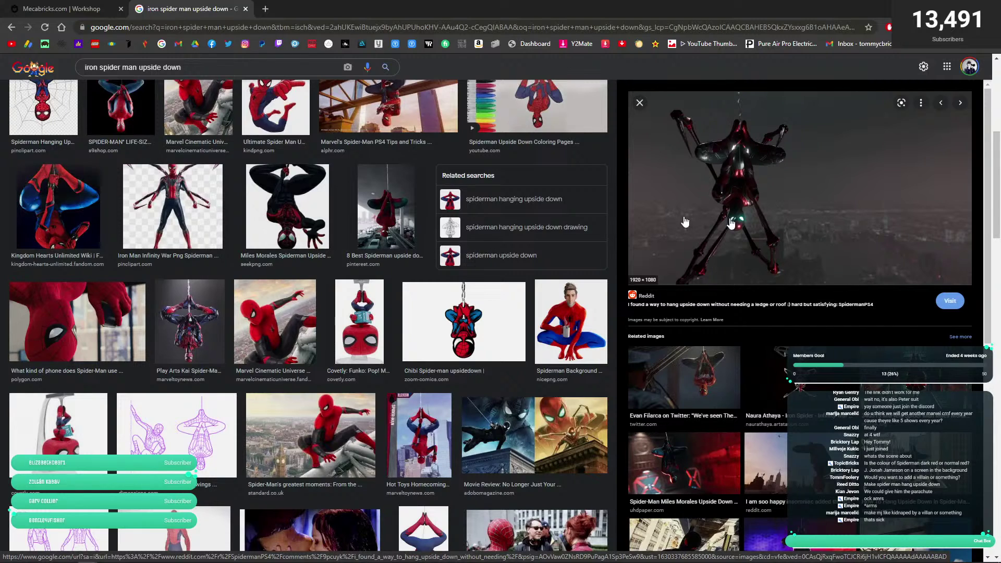
{"action": "left_click", "coordinate": [820, 388]}
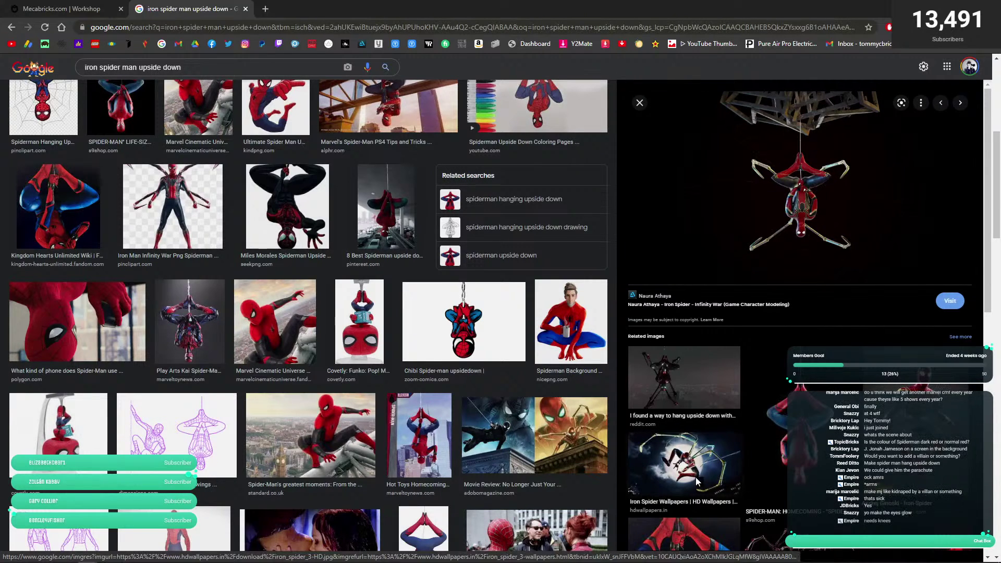
{"action": "left_click", "coordinate": [683, 463]}
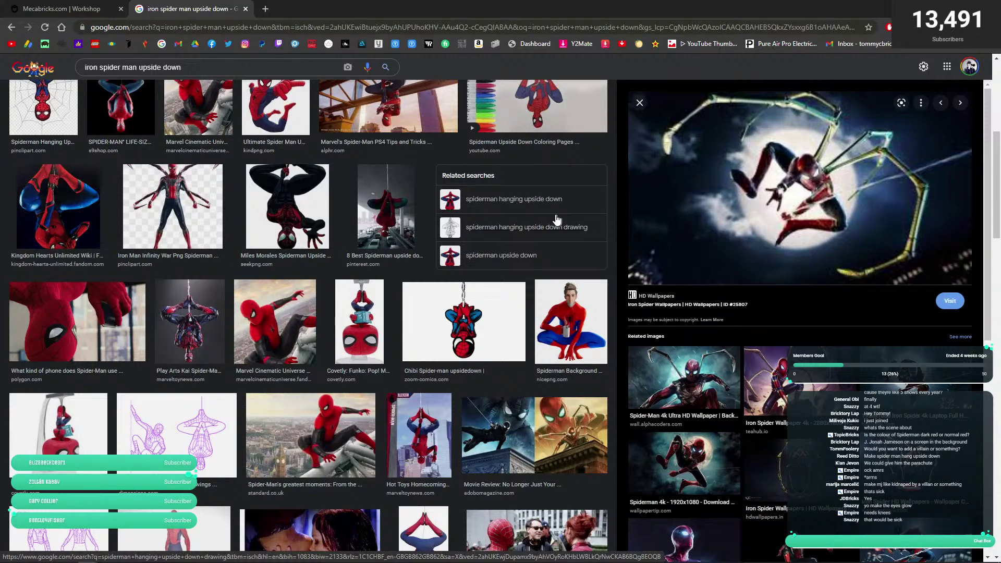
{"action": "scroll", "coordinate": [584, 224], "scroll_direction": "down", "scroll_amount": 2}
{"action": "scroll", "coordinate": [556, 217], "scroll_direction": "down", "scroll_amount": 4}
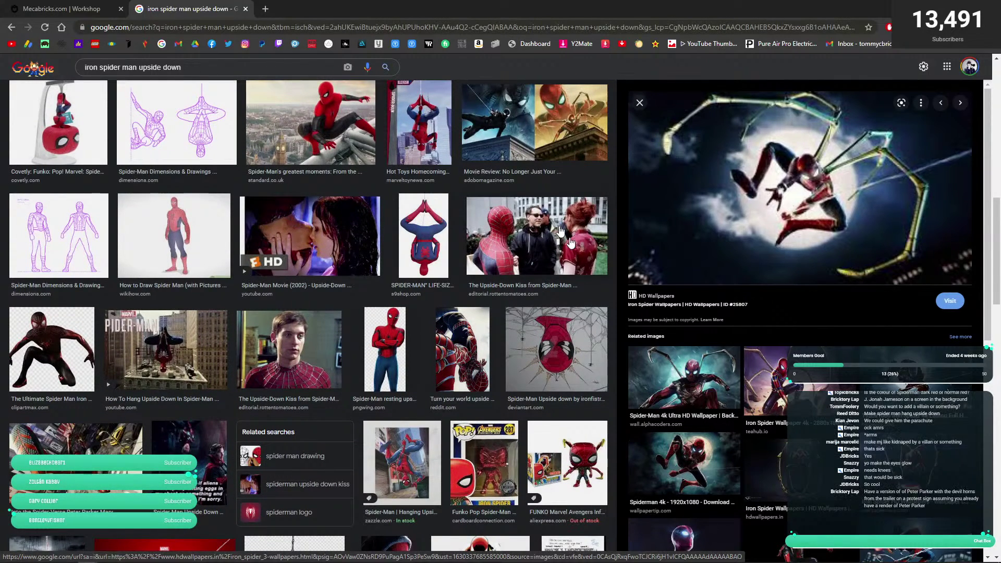
{"action": "left_click", "coordinate": [765, 468]}
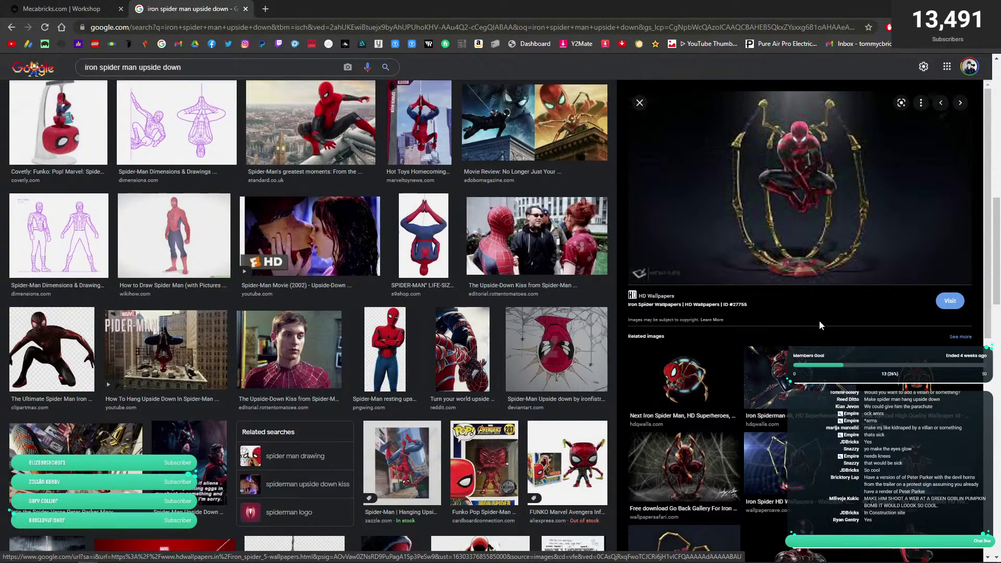
- Look further through the Iron Spider image results and preview the Queen Studios 1/4 Iron Spider-Man statue picture
{"action": "scroll", "coordinate": [612, 302], "scroll_direction": "down", "scroll_amount": 3}
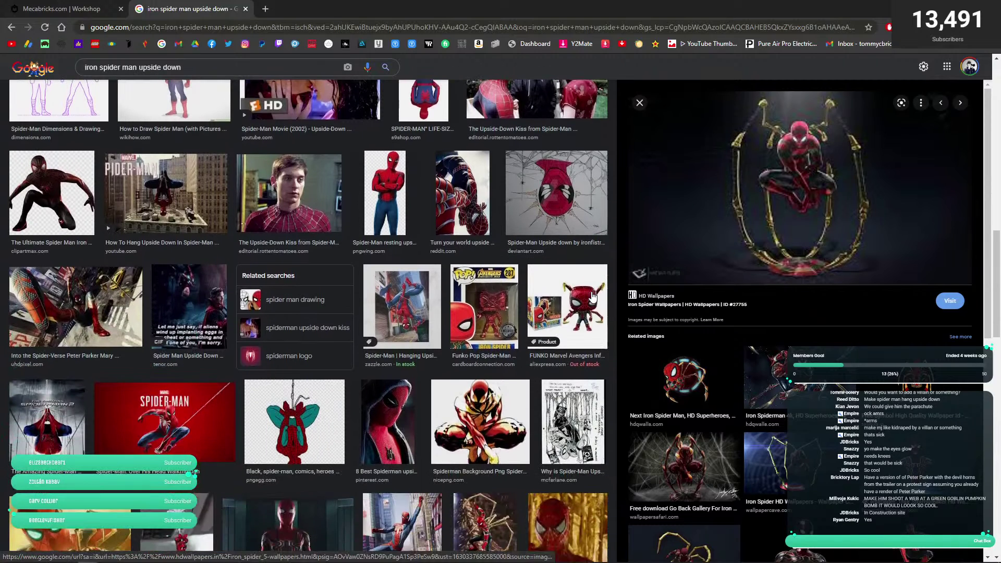
{"action": "scroll", "coordinate": [618, 302], "scroll_direction": "down", "scroll_amount": 2}
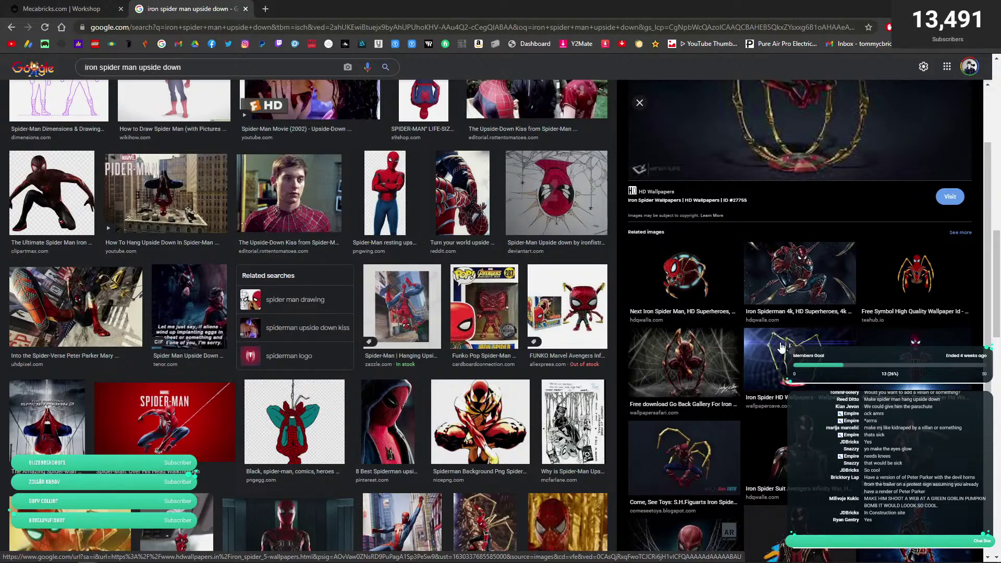
{"action": "scroll", "coordinate": [563, 334], "scroll_direction": "down", "scroll_amount": 6}
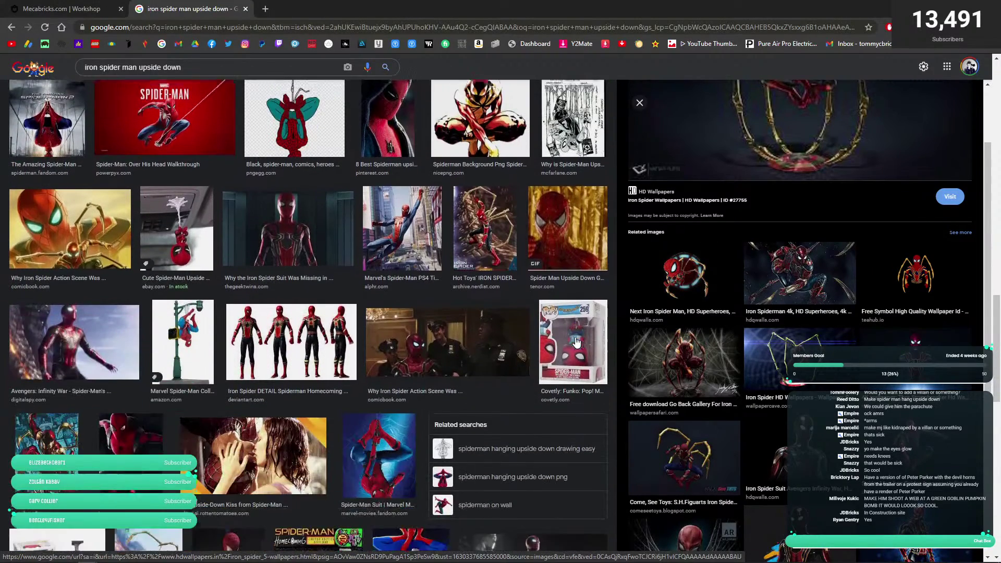
{"action": "scroll", "coordinate": [537, 329], "scroll_direction": "down", "scroll_amount": 3}
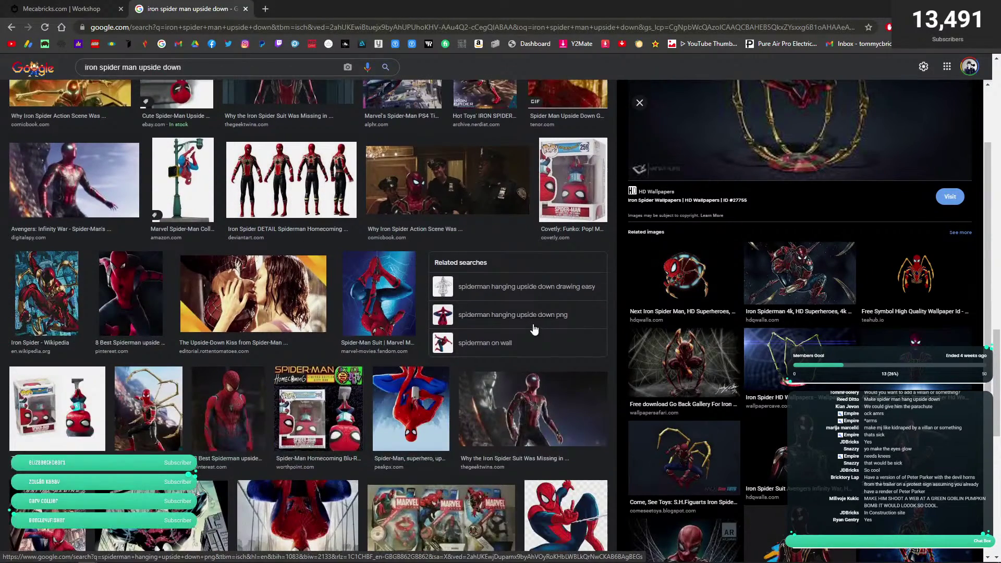
{"action": "scroll", "coordinate": [534, 328], "scroll_direction": "down", "scroll_amount": 3}
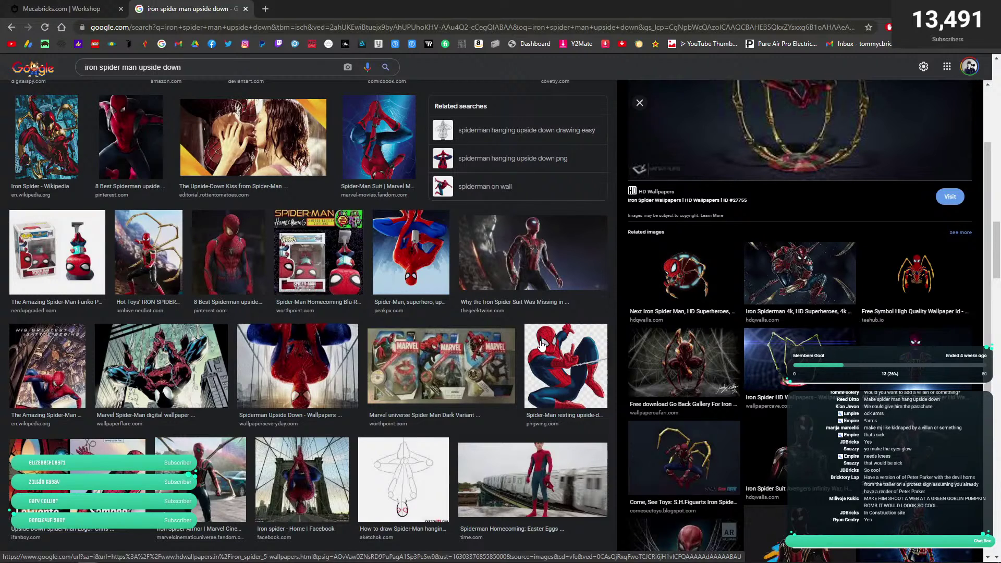
{"action": "scroll", "coordinate": [540, 347], "scroll_direction": "down", "scroll_amount": 4}
{"action": "scroll", "coordinate": [539, 342], "scroll_direction": "down", "scroll_amount": 3}
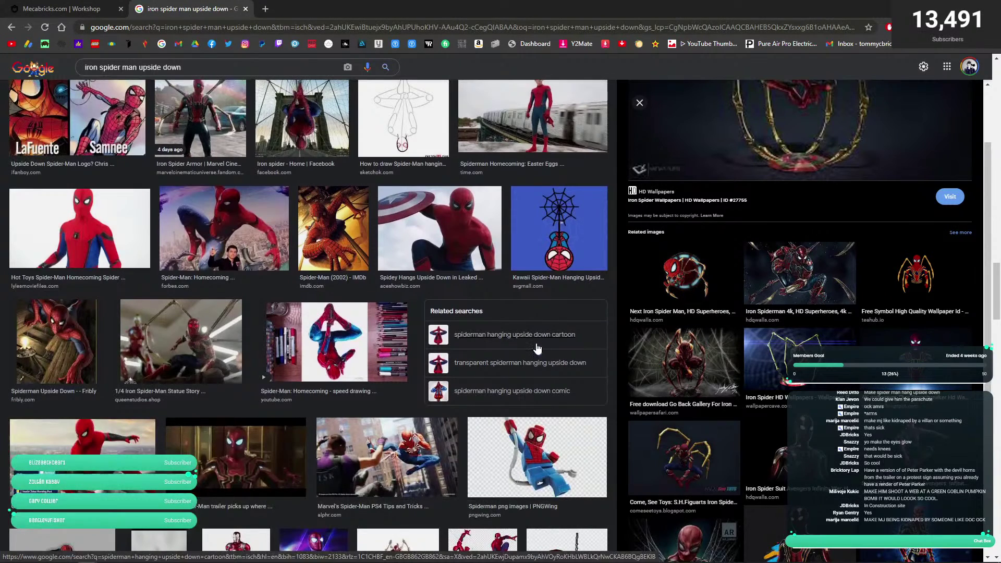
{"action": "left_click", "coordinate": [197, 344]}
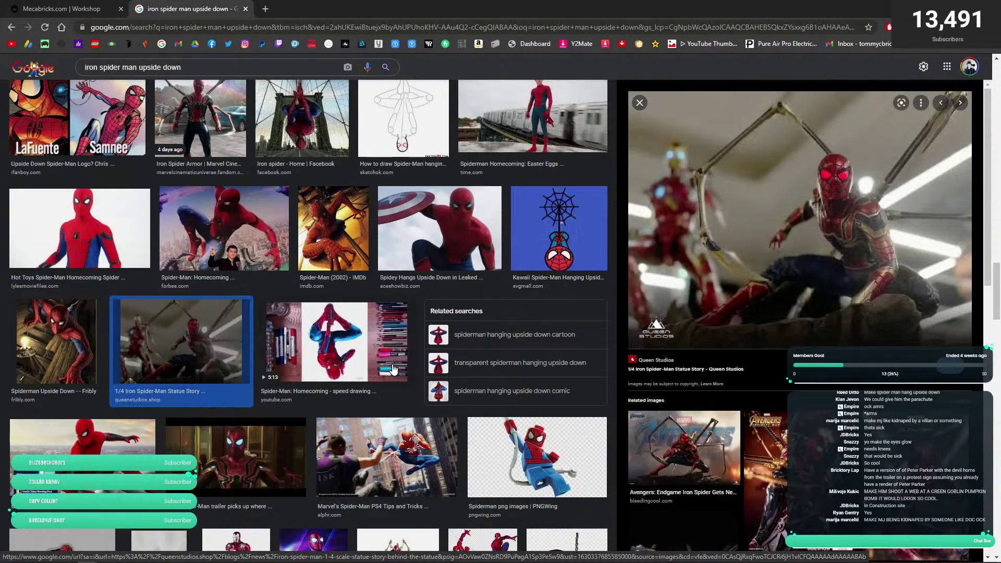
- Browse more of the upside-down Iron Spider image results and preview the Planet Minecraft Avengers Infinity War Iron-Spider suit picture
{"action": "scroll", "coordinate": [394, 368], "scroll_direction": "down", "scroll_amount": 2}
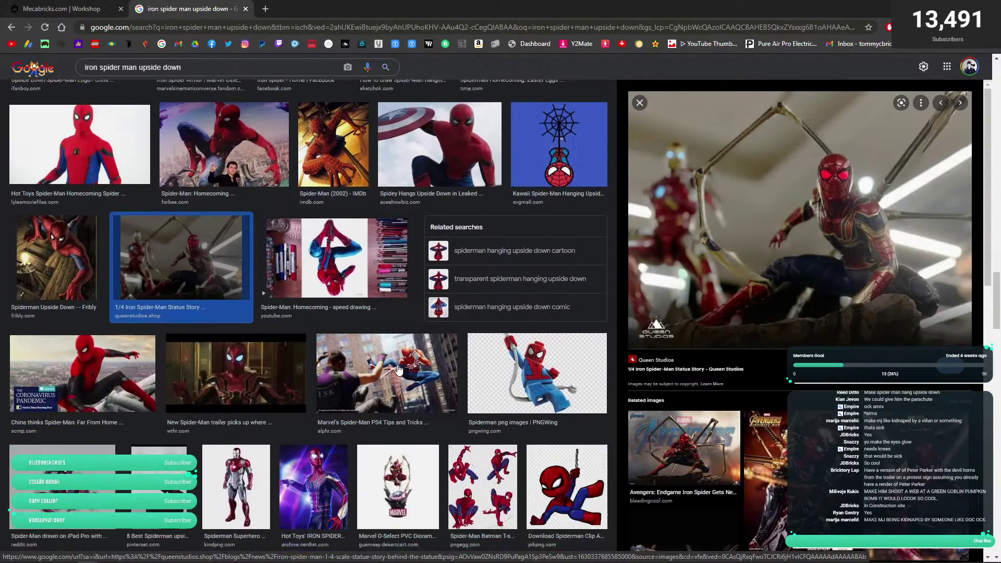
{"action": "scroll", "coordinate": [394, 365], "scroll_direction": "down", "scroll_amount": 2}
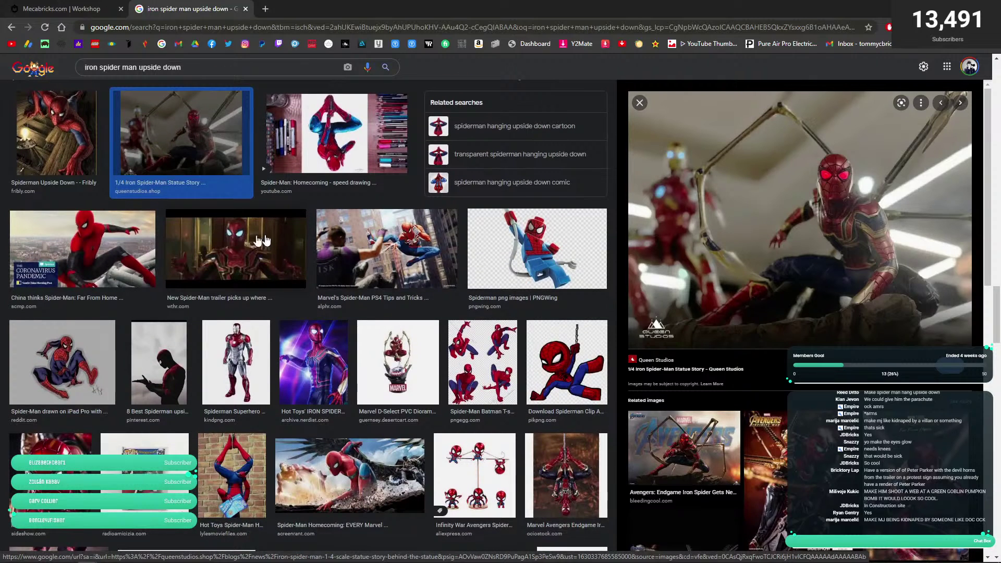
{"action": "scroll", "coordinate": [310, 298], "scroll_direction": "down", "scroll_amount": 2}
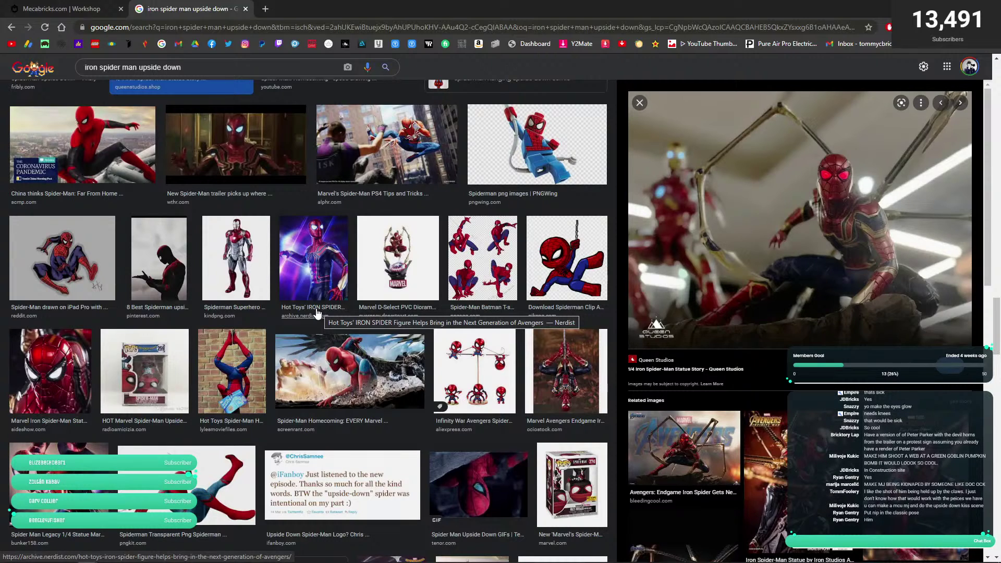
{"action": "scroll", "coordinate": [339, 327], "scroll_direction": "down", "scroll_amount": 4}
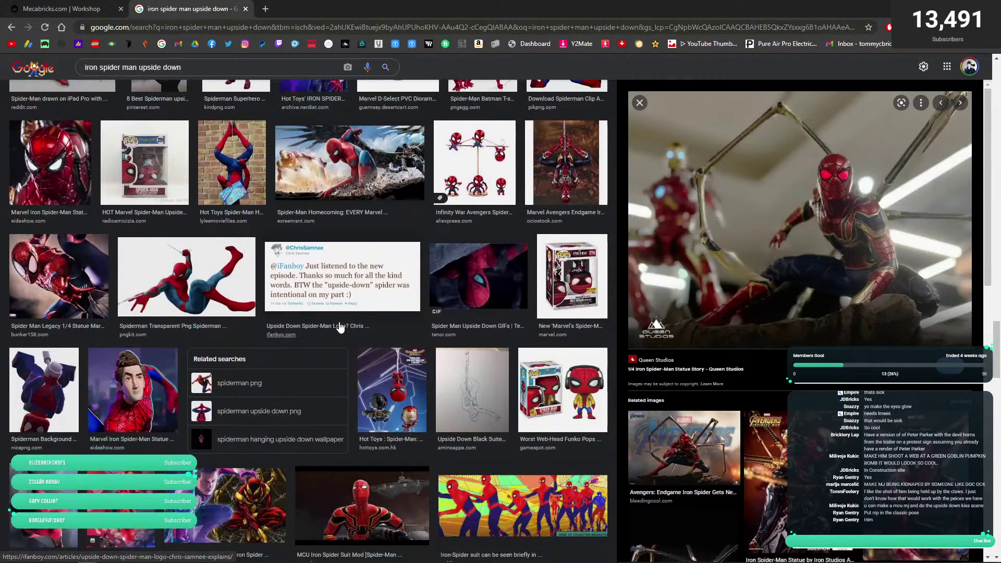
{"action": "scroll", "coordinate": [340, 327], "scroll_direction": "down", "scroll_amount": 1}
{"action": "scroll", "coordinate": [339, 327], "scroll_direction": "down", "scroll_amount": 3}
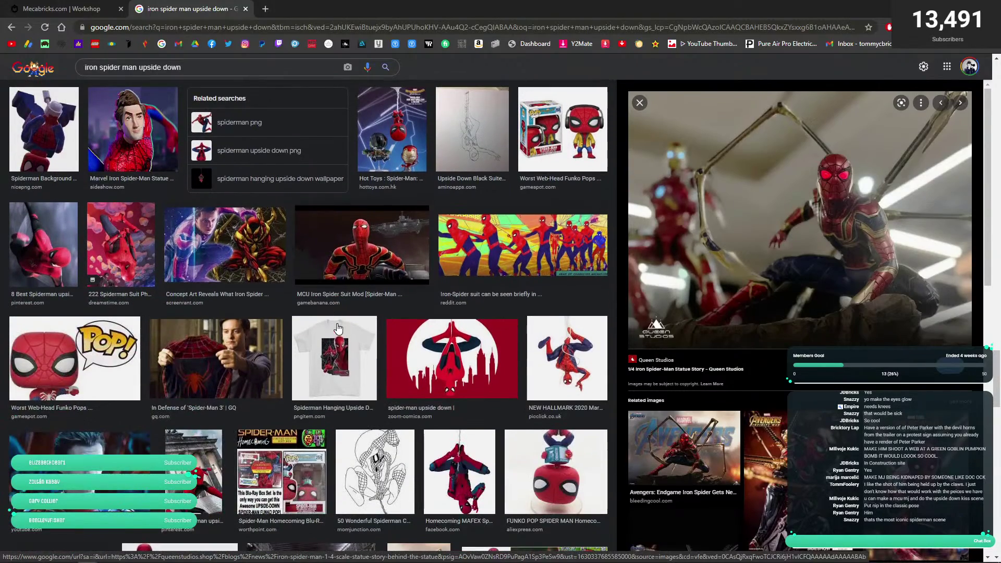
{"action": "scroll", "coordinate": [338, 327], "scroll_direction": "down", "scroll_amount": 4}
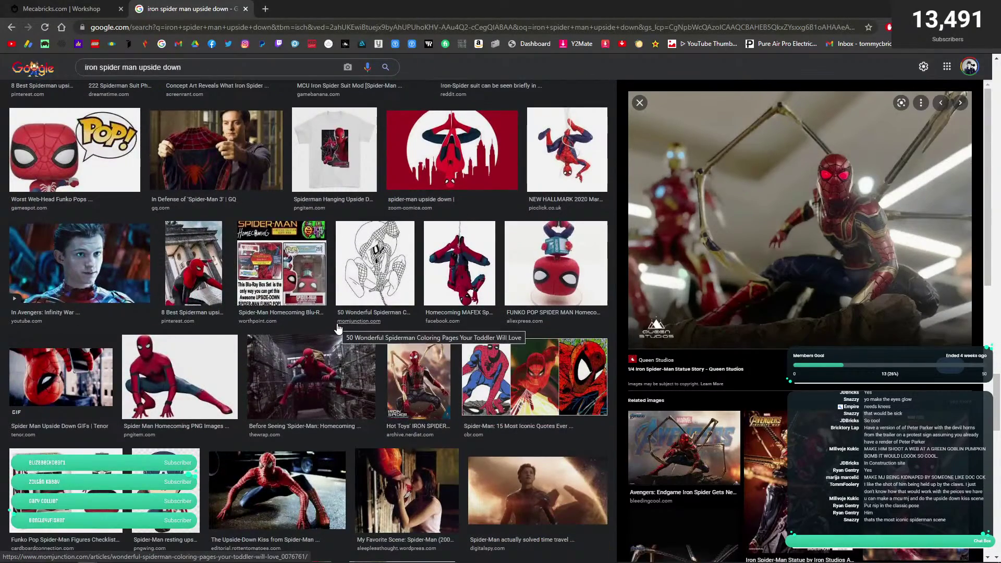
{"action": "scroll", "coordinate": [338, 330], "scroll_direction": "down", "scroll_amount": 4}
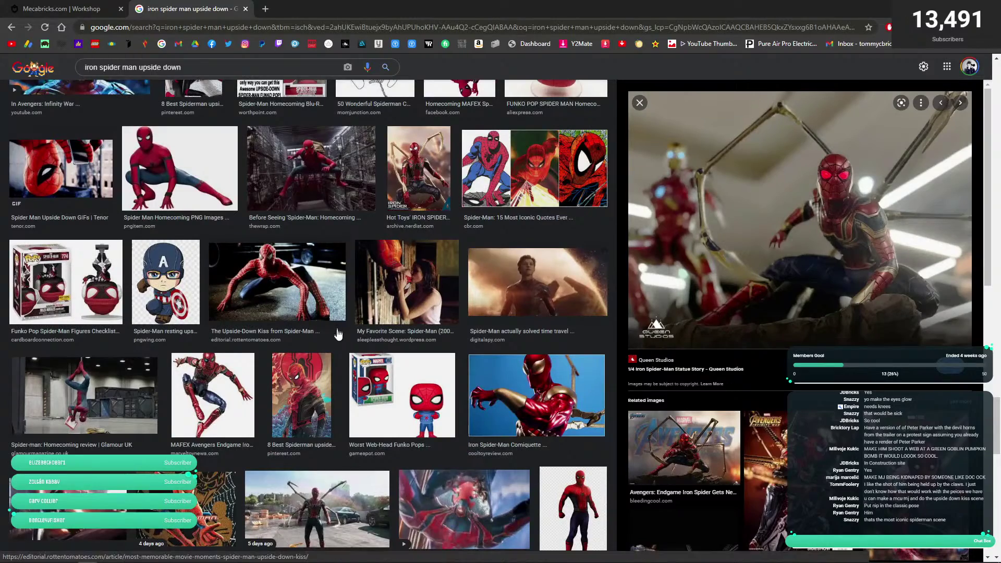
{"action": "scroll", "coordinate": [337, 326], "scroll_direction": "down", "scroll_amount": 8}
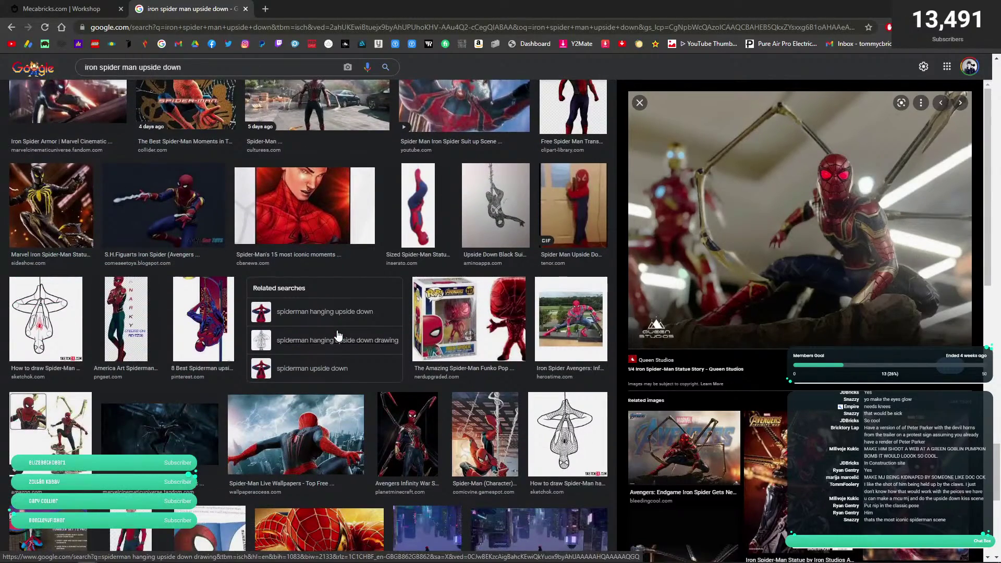
{"action": "scroll", "coordinate": [338, 334], "scroll_direction": "down", "scroll_amount": 4}
{"action": "left_click", "coordinate": [395, 245]}
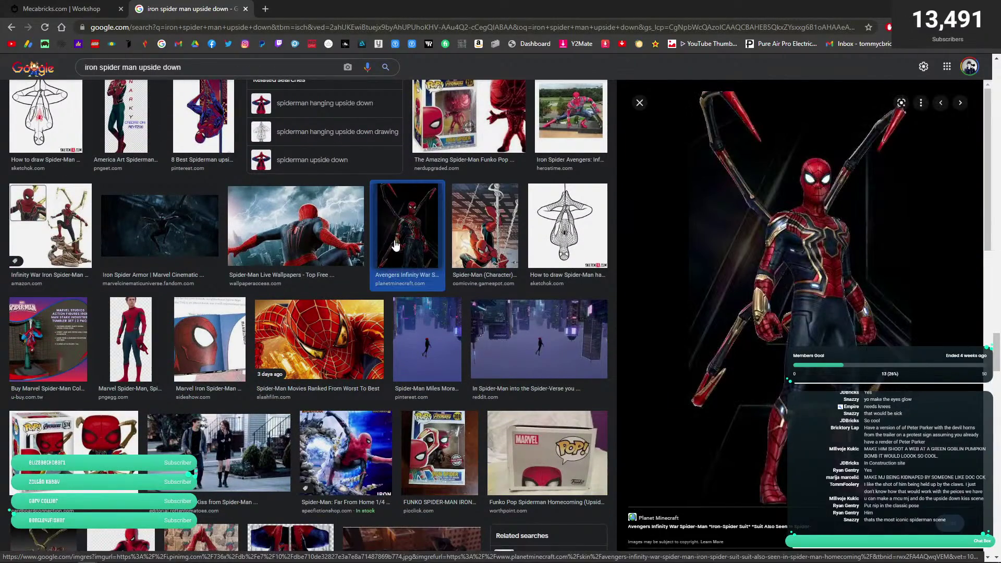
- Examine the remaining image results for further Iron Spider poses and spider leg arrangements to use as references
{"action": "scroll", "coordinate": [367, 281], "scroll_direction": "down", "scroll_amount": 5}
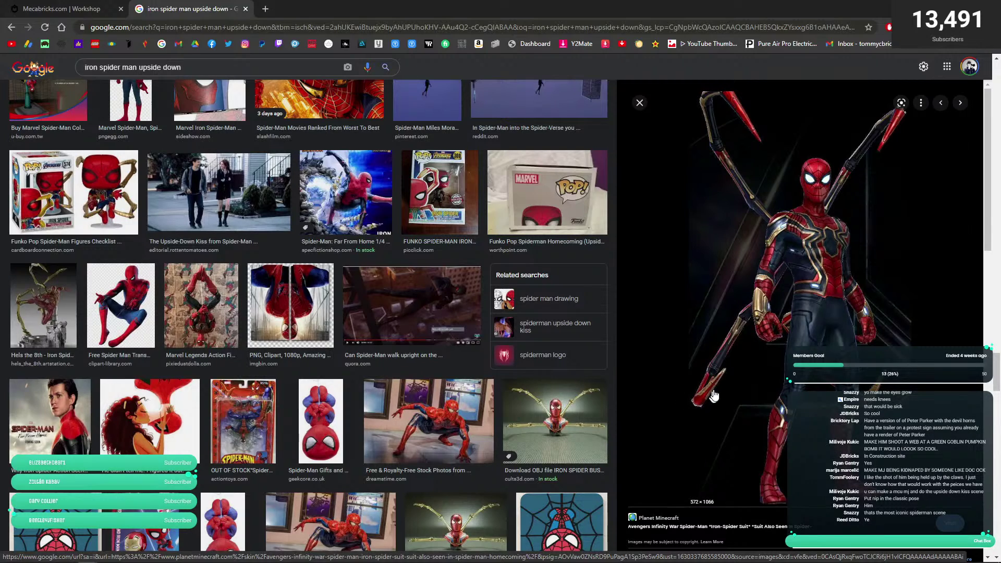
{"action": "scroll", "coordinate": [369, 353], "scroll_direction": "down", "scroll_amount": 1}
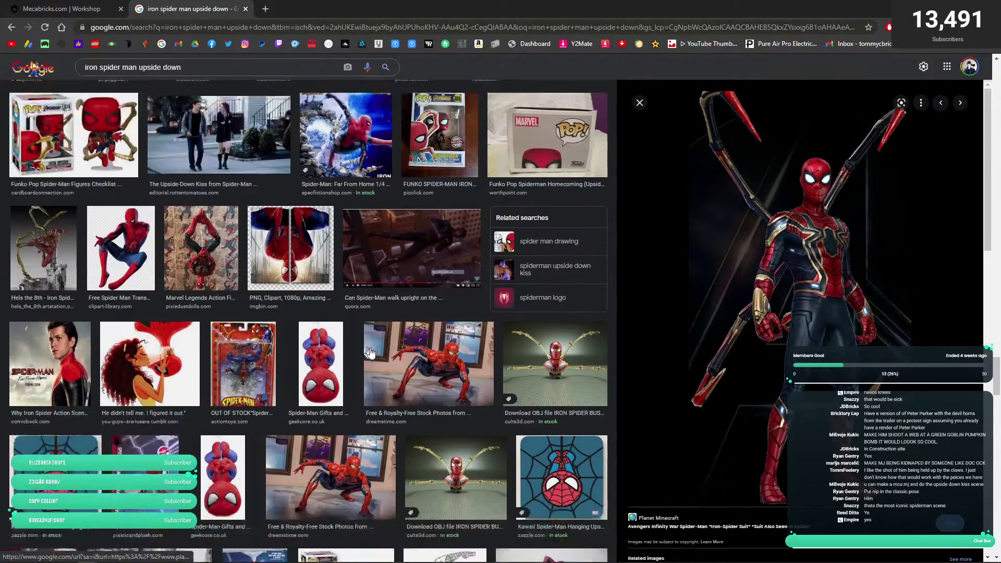
{"action": "scroll", "coordinate": [370, 353], "scroll_direction": "down", "scroll_amount": 6}
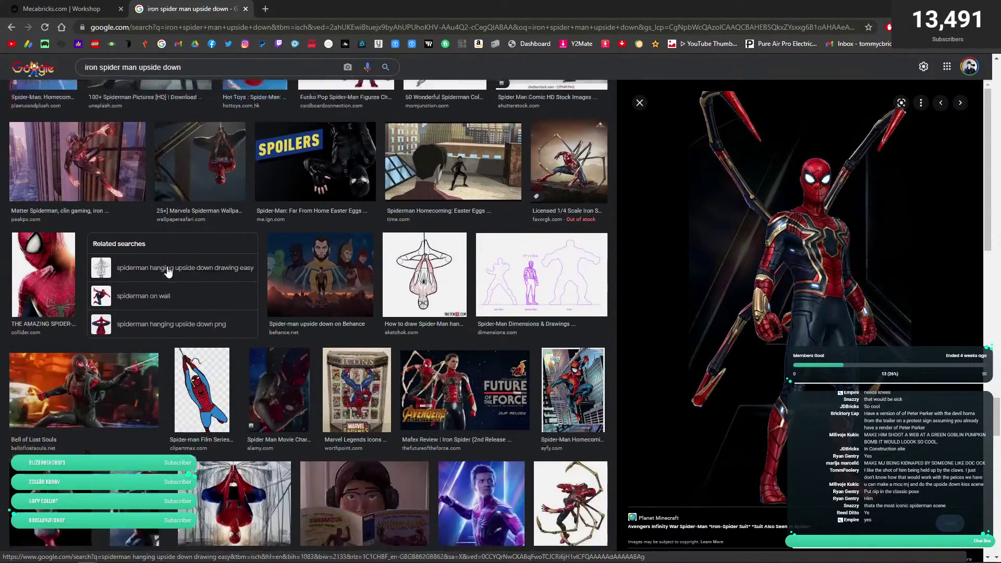
{"action": "scroll", "coordinate": [168, 271], "scroll_direction": "down", "scroll_amount": 4}
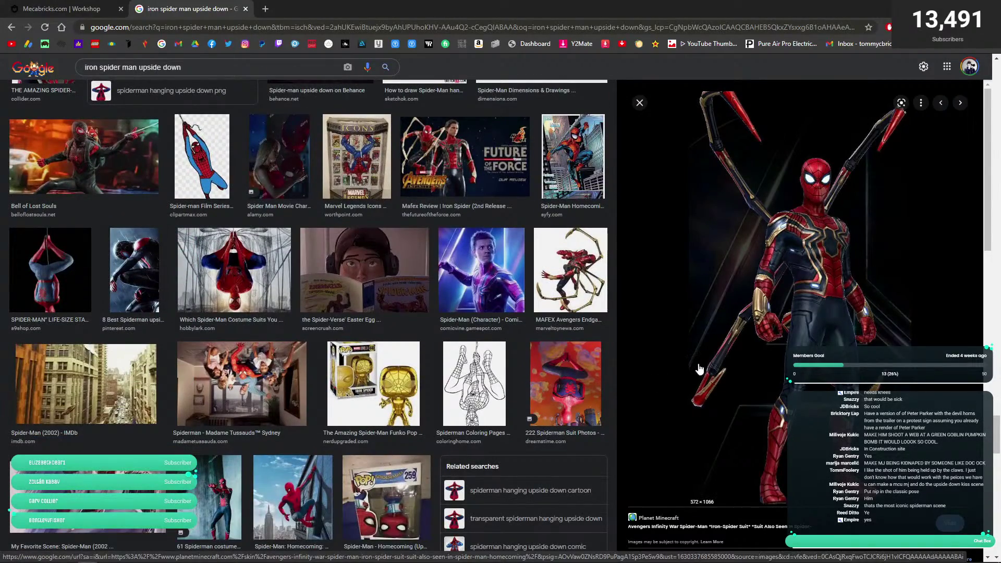
{"action": "scroll", "coordinate": [473, 354], "scroll_direction": "down", "scroll_amount": 3}
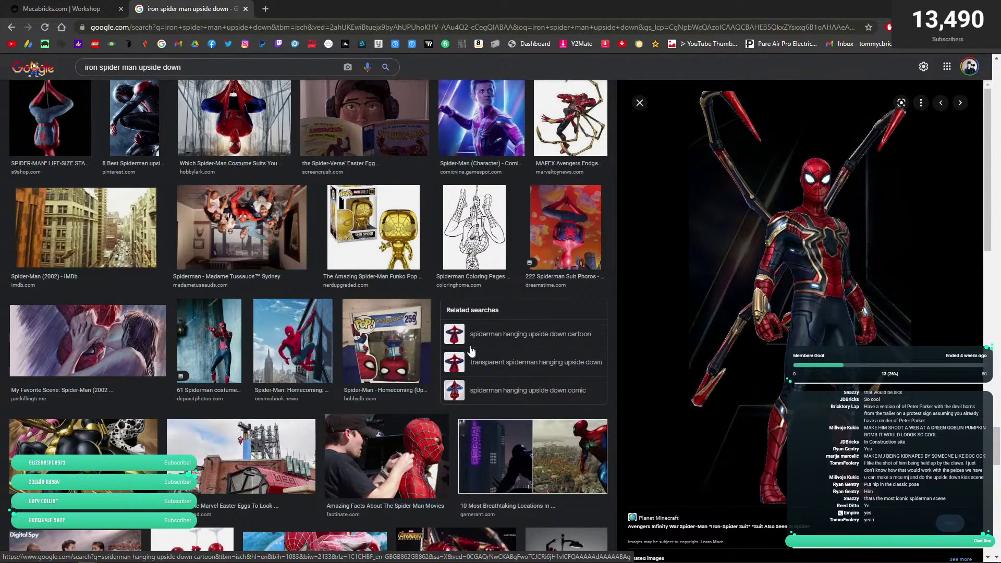
{"action": "scroll", "coordinate": [458, 342], "scroll_direction": "down", "scroll_amount": 3}
{"action": "scroll", "coordinate": [458, 343], "scroll_direction": "down", "scroll_amount": 3}
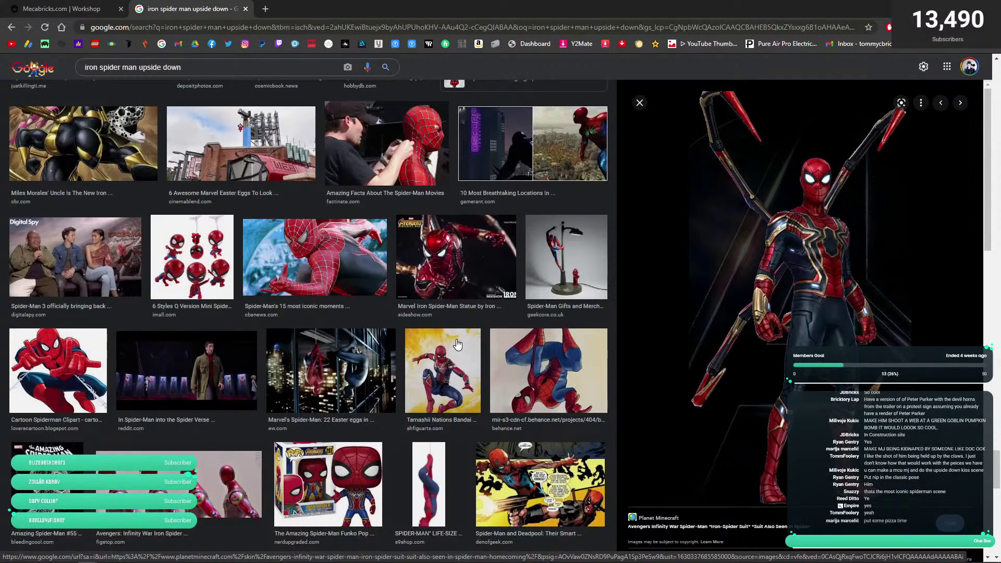
{"action": "scroll", "coordinate": [457, 344], "scroll_direction": "down", "scroll_amount": 1}
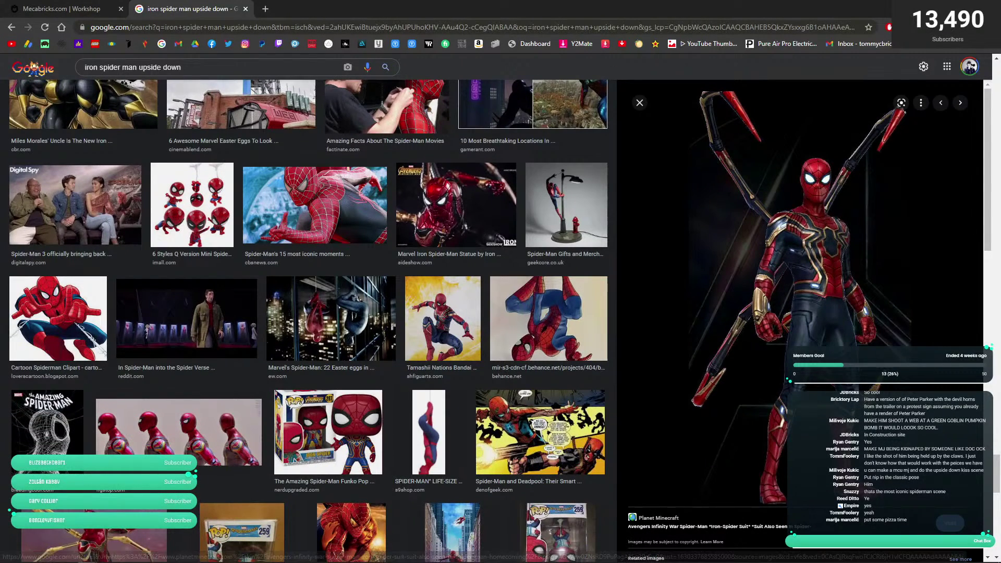
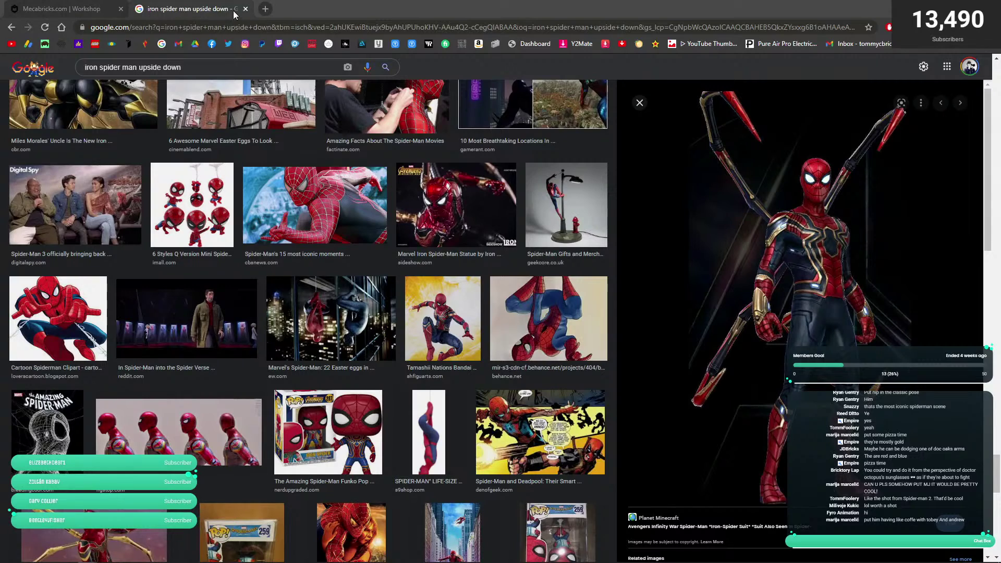
- Return to the Mecabricks workshop and export the minifigure model in .zmbx format with logos on the studs
{"action": "left_click", "coordinate": [57, 7]}
{"action": "left_click", "coordinate": [88, 62]}
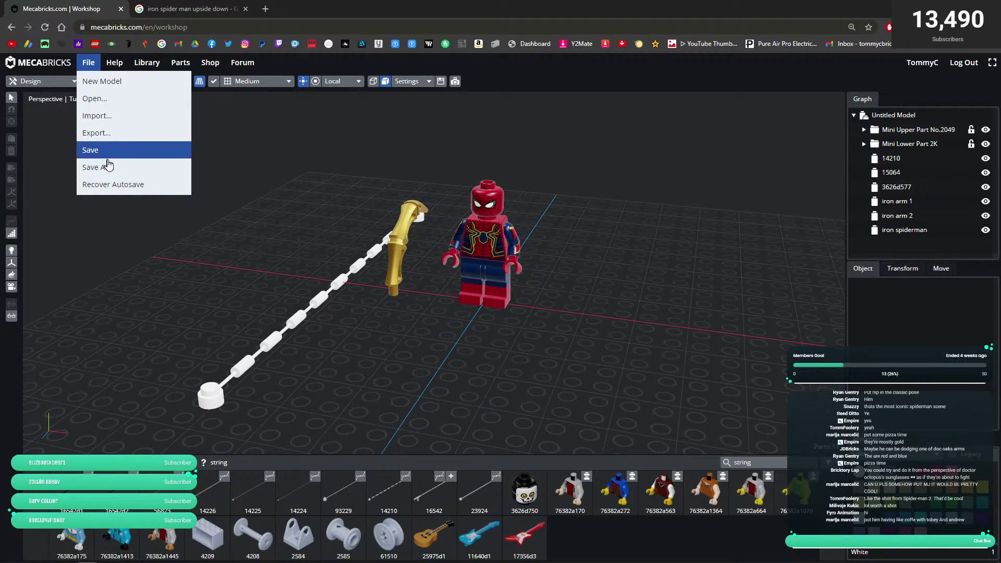
{"action": "left_click", "coordinate": [99, 133]}
{"action": "left_click", "coordinate": [413, 244]}
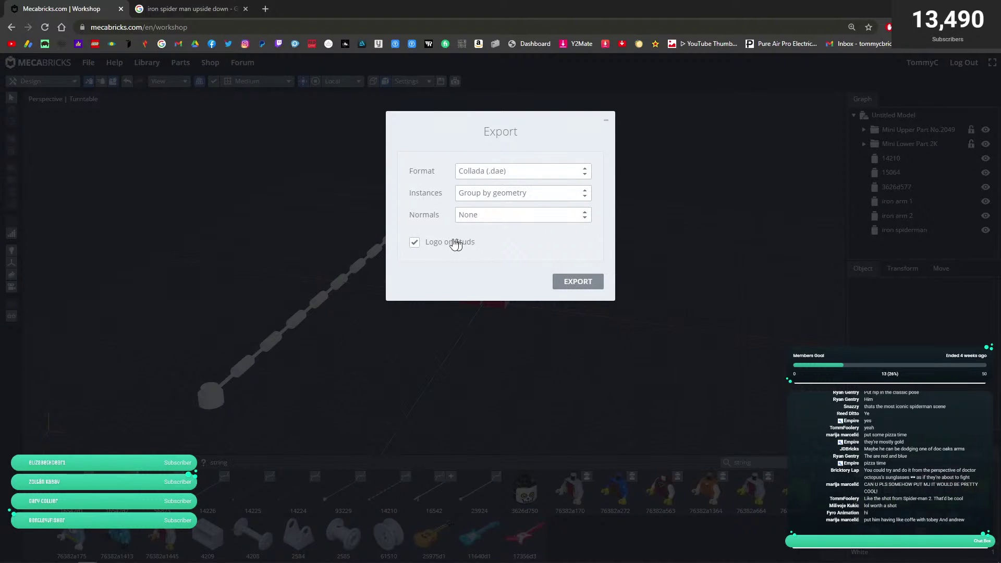
{"action": "left_click", "coordinate": [510, 171]}
{"action": "left_click", "coordinate": [492, 184]}
{"action": "left_click", "coordinate": [584, 280]}
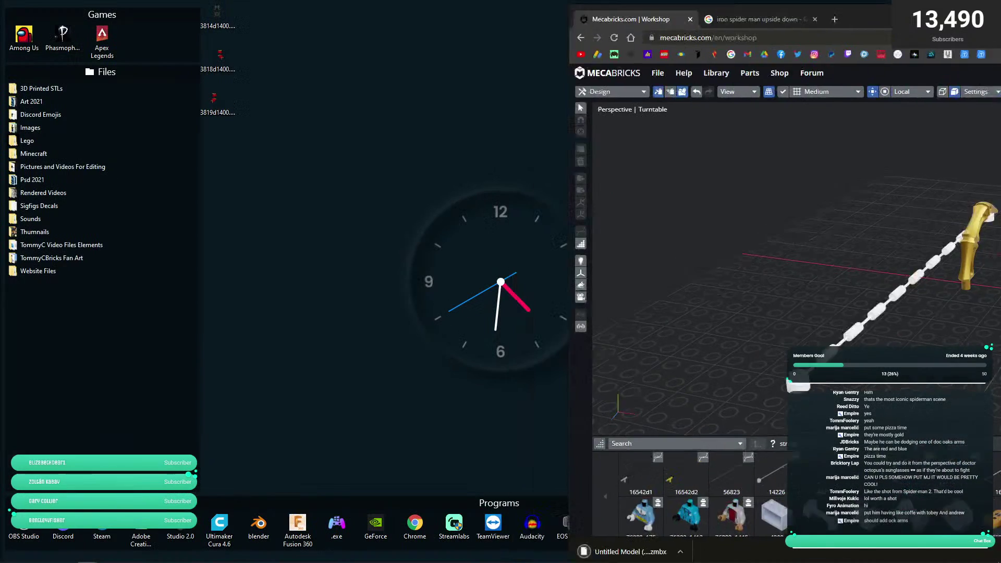
- Place the downloaded .zmbx model on the desktop and restore the browser to full size with the image results showing
{"action": "left_click_drag", "start_coordinate": [894, 15], "coordinate": [1000, 47]}
{"action": "left_click_drag", "start_coordinate": [562, 548], "coordinate": [224, 157]}
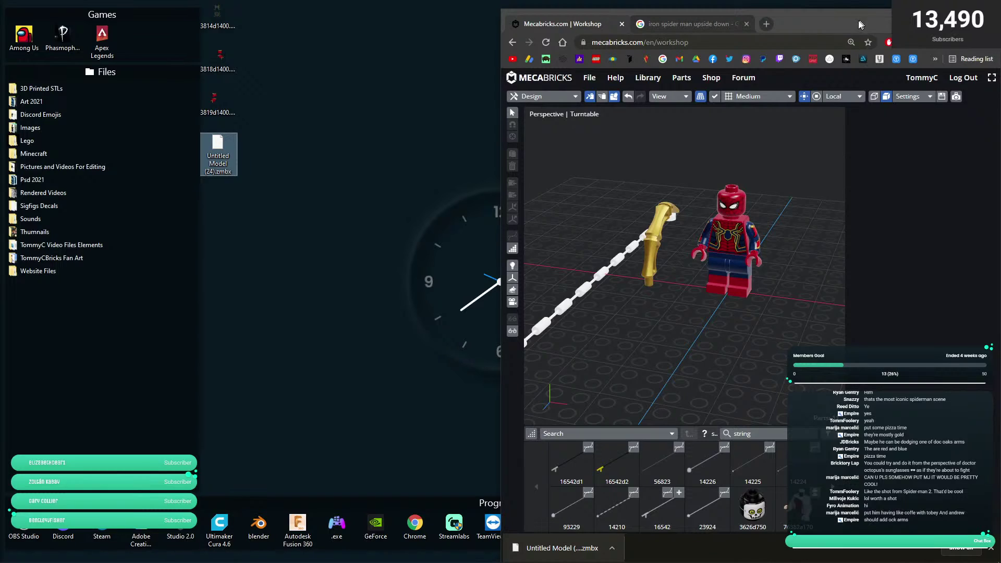
{"action": "left_click_drag", "start_coordinate": [860, 25], "coordinate": [245, 1]}
{"action": "left_click", "coordinate": [205, 11]}
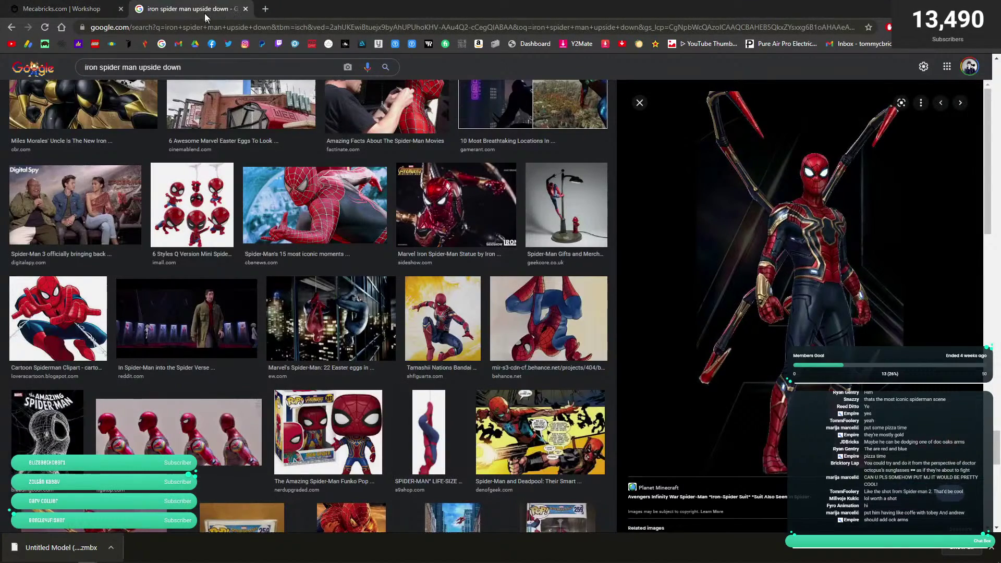
- Show the desktop and rename the exported model file as "iron spider.zmbx"
{"action": "key", "text": "super+d"}
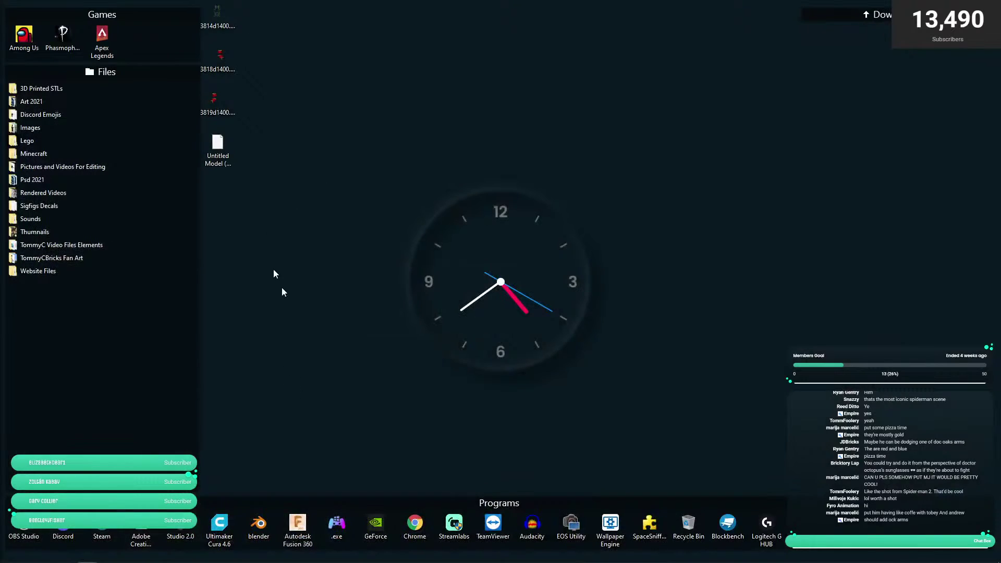
{"action": "left_click", "coordinate": [220, 162]}
{"action": "key", "text": "F2"}
{"action": "type", "text": "iron sp"}
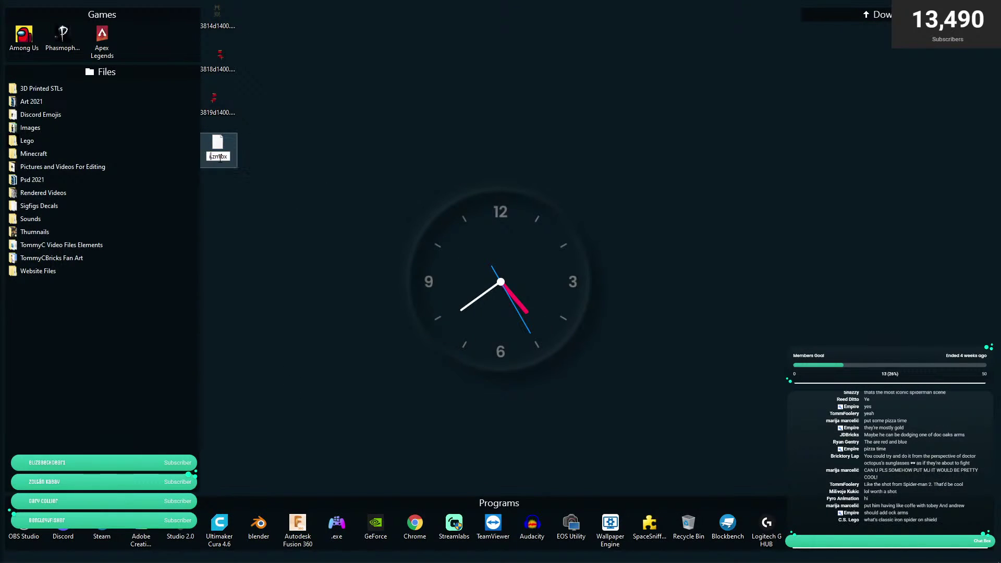
{"action": "type", "text": "ider"}
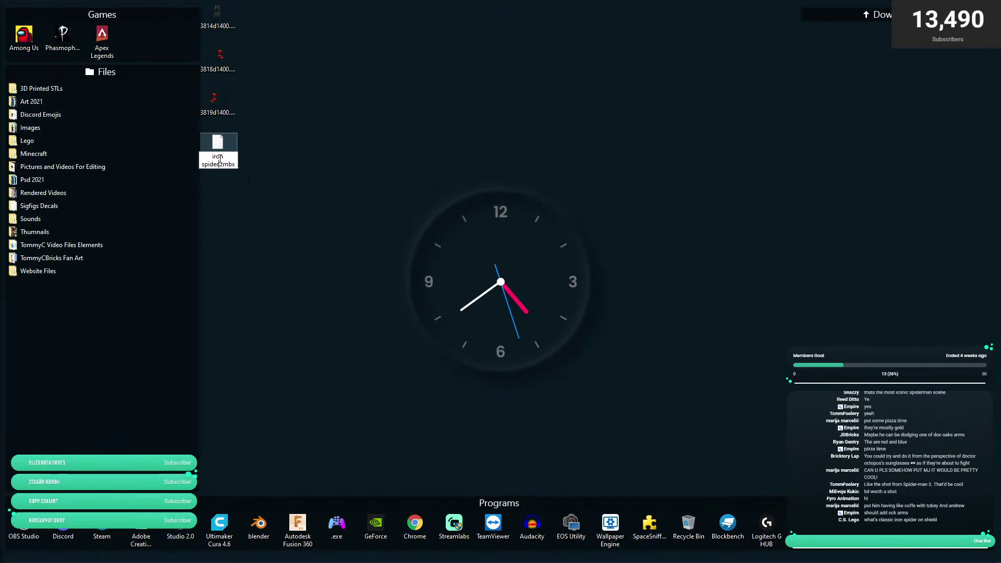
{"action": "key", "text": "Return"}
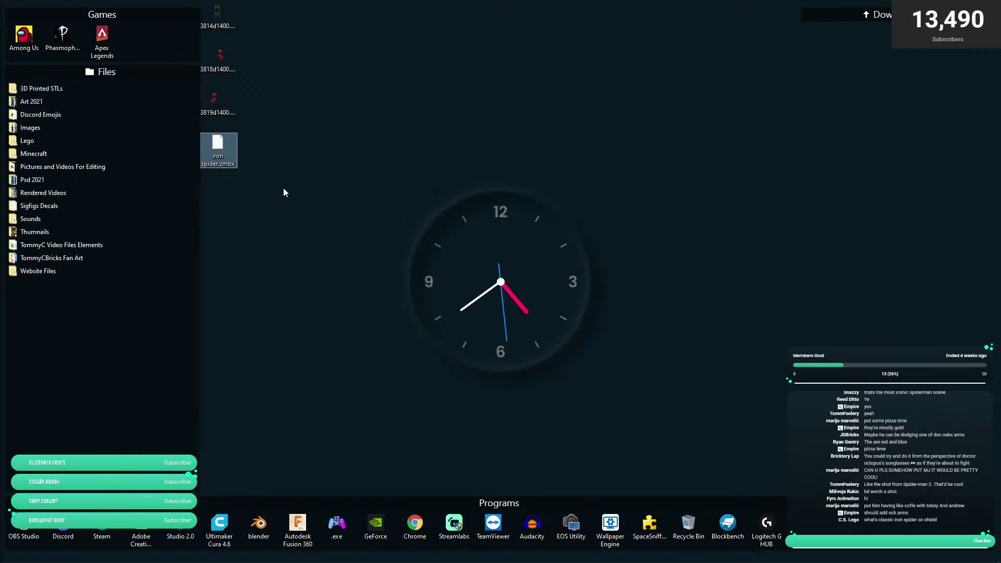
- Switch to Blender and open the recent project "spiderman .blend"
{"action": "key", "text": "alt+Tab"}
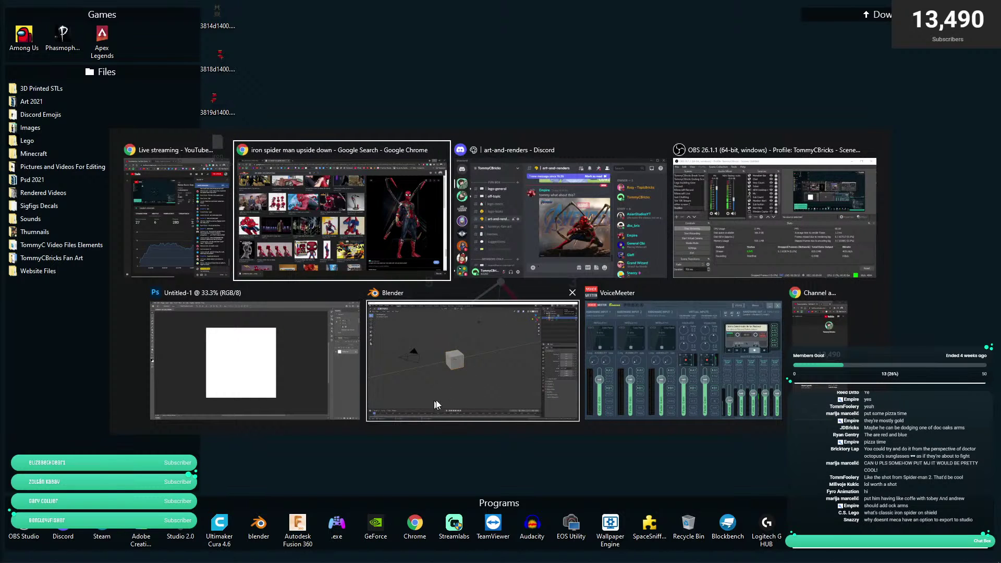
{"action": "left_click", "coordinate": [495, 347]}
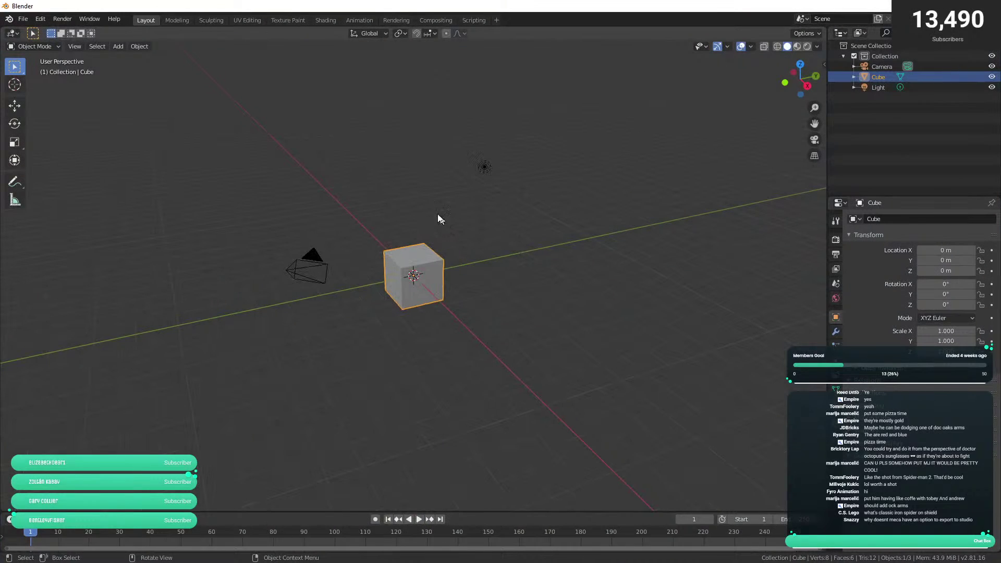
{"action": "left_click", "coordinate": [23, 23]}
{"action": "mouse_move", "coordinate": [58, 52]}
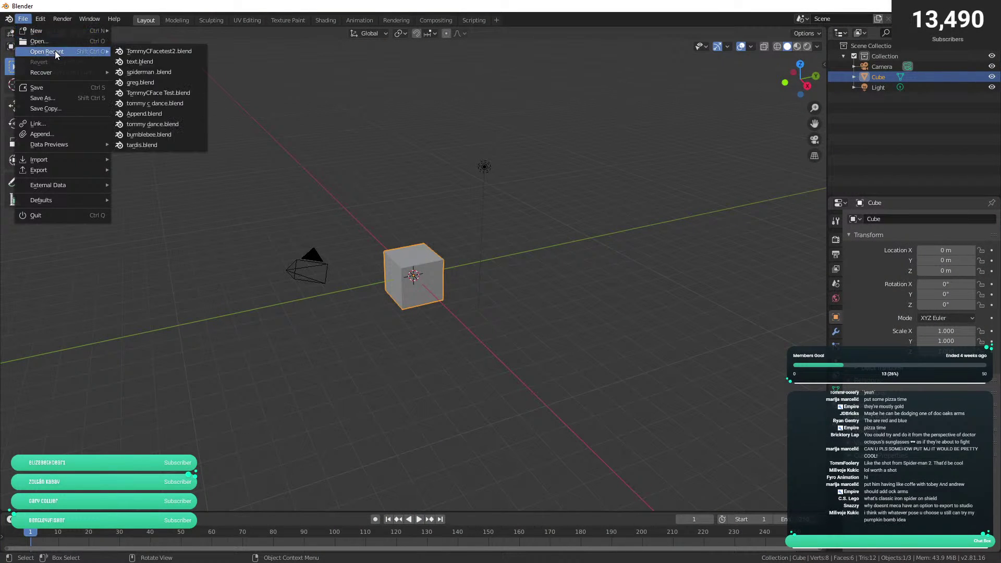
{"action": "left_click", "coordinate": [154, 73]}
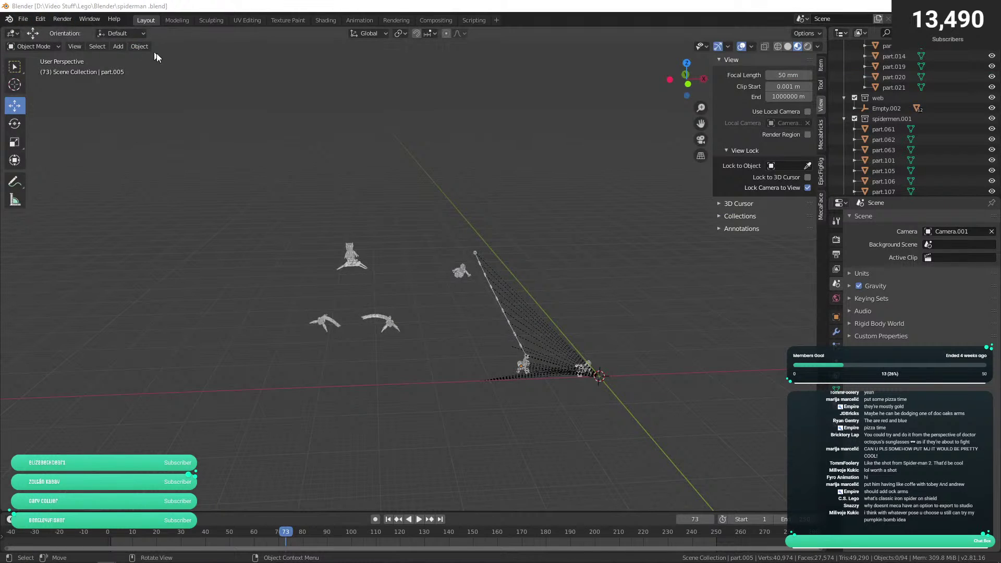
- Save the scene as a separate file in the Lego Blender folder, adding 2 after "spiderman" in the name
{"action": "left_click", "coordinate": [23, 19]}
{"action": "mouse_move", "coordinate": [35, 35]}
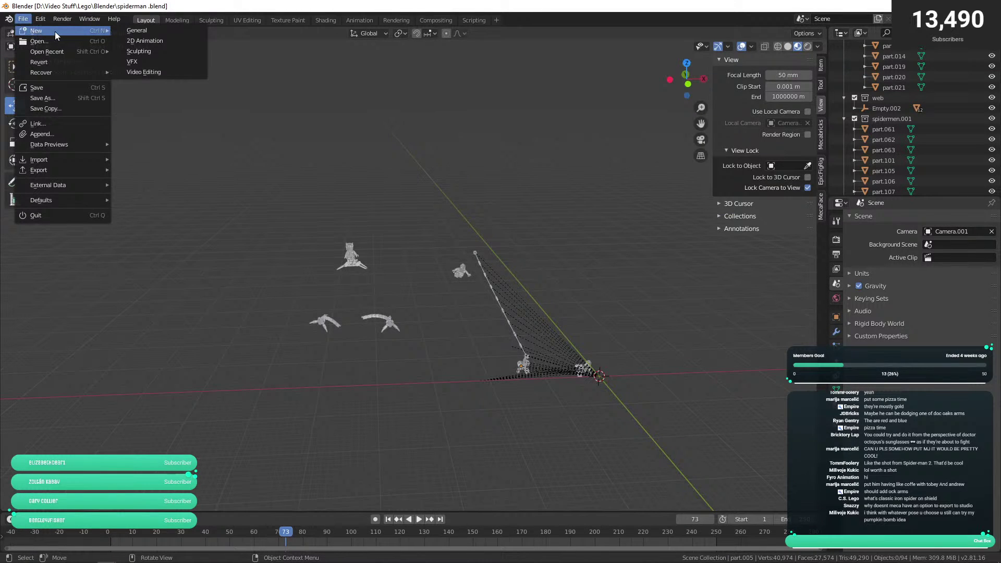
{"action": "left_click", "coordinate": [24, 20]}
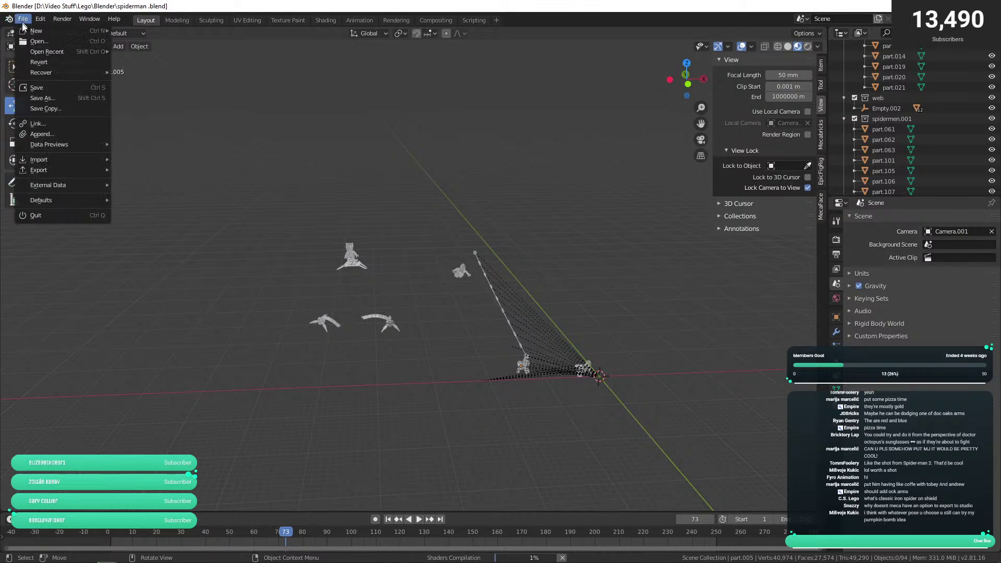
{"action": "left_click", "coordinate": [42, 98]}
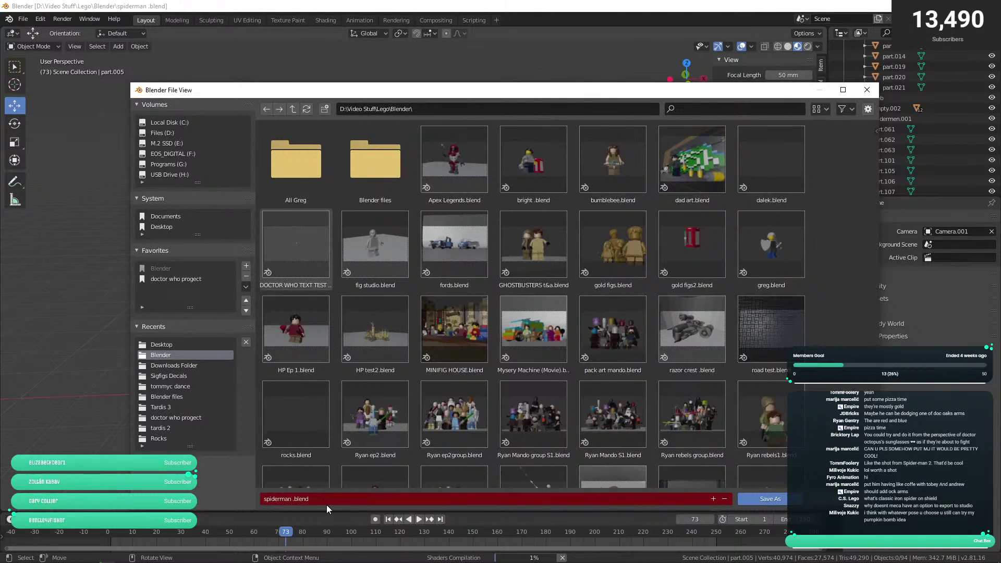
{"action": "left_click", "coordinate": [292, 499]}
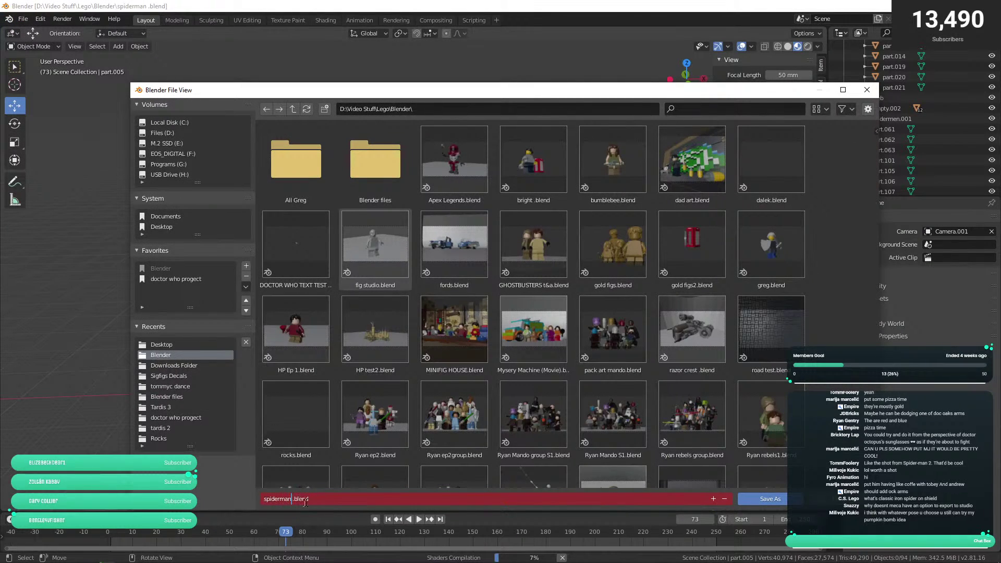
{"action": "type", "text": "2"}
{"action": "left_click", "coordinate": [771, 495]}
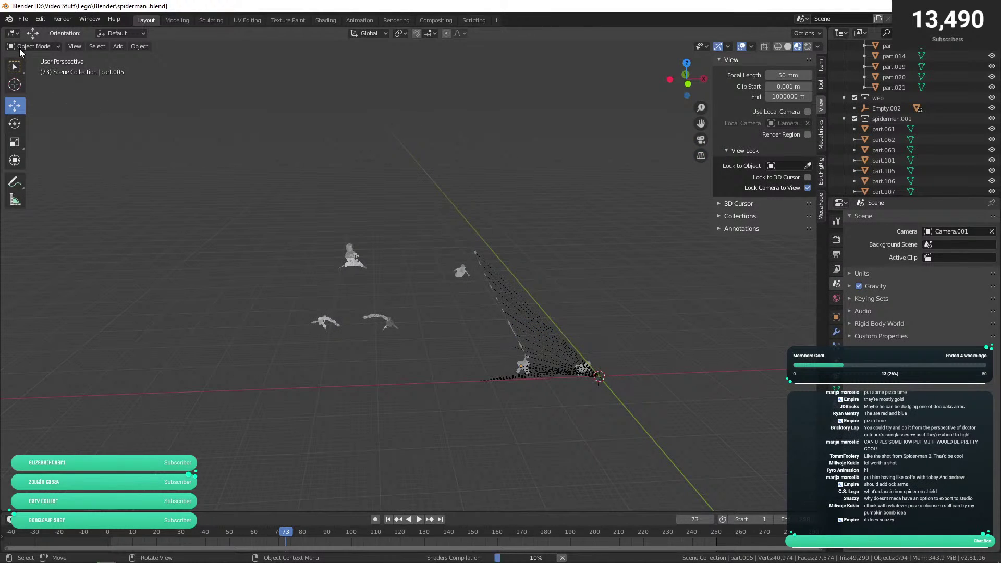
- Clear the scene by deleting all models, both cameras and every leftover collection
{"action": "left_click", "coordinate": [15, 67]}
{"action": "left_click_drag", "start_coordinate": [232, 172], "coordinate": [700, 419]}
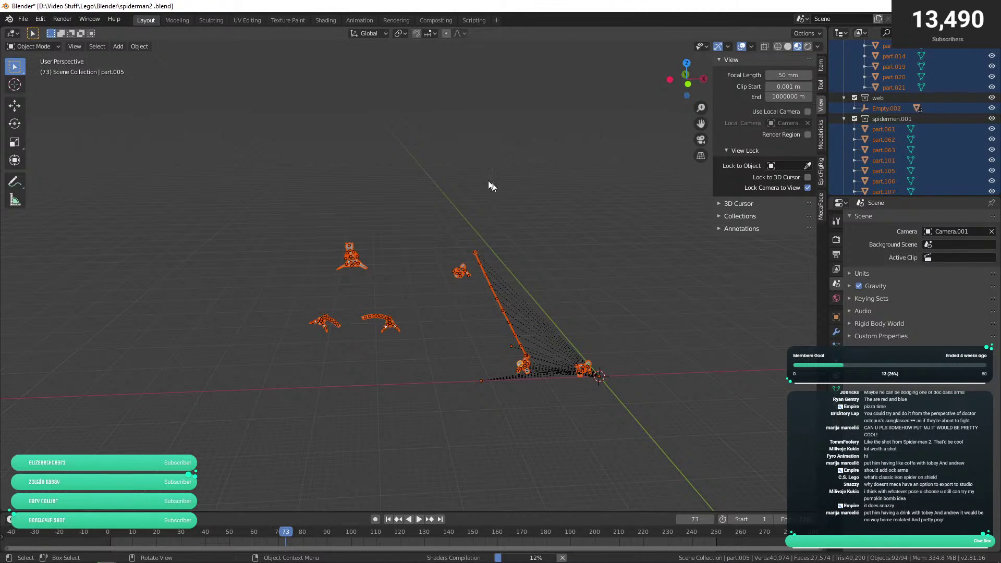
{"action": "key", "text": "Delete"}
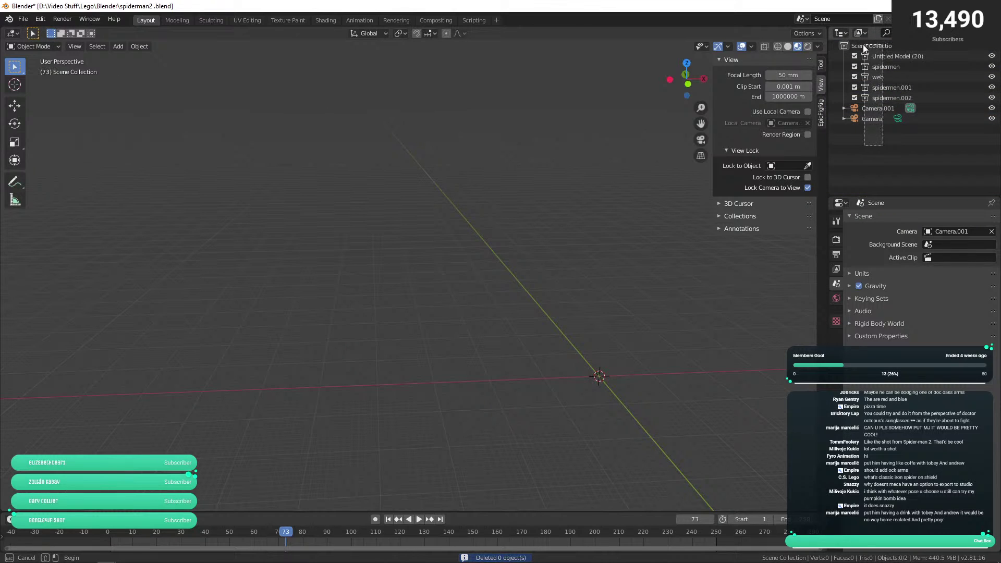
{"action": "right_click", "coordinate": [884, 71]}
{"action": "left_click", "coordinate": [850, 93]}
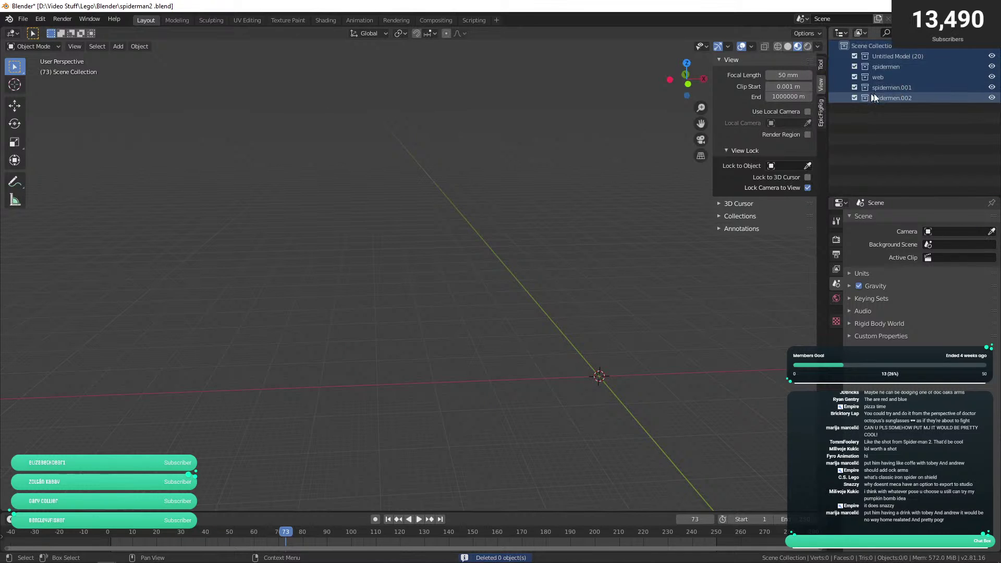
{"action": "right_click", "coordinate": [873, 92]}
{"action": "left_click", "coordinate": [859, 130]}
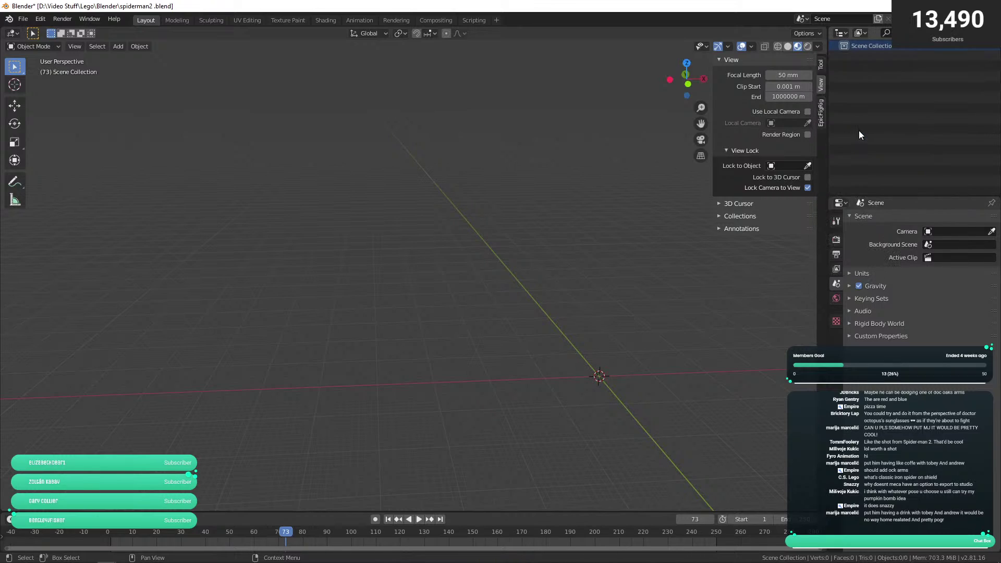
- Import "iron spider.zmbx" from the Desktop folder with Logo on studs enabled
{"action": "left_click", "coordinate": [23, 19]}
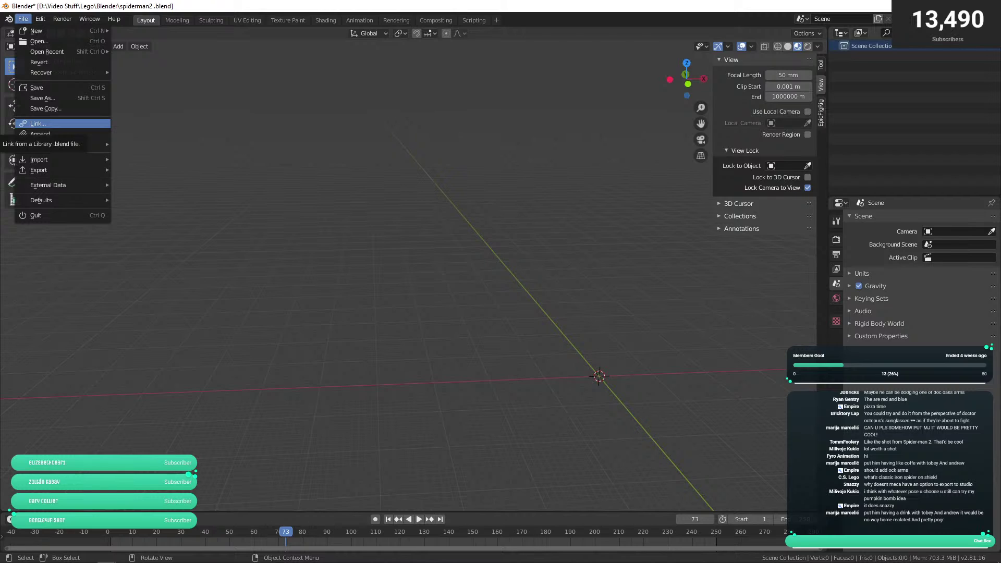
{"action": "mouse_move", "coordinate": [70, 171]}
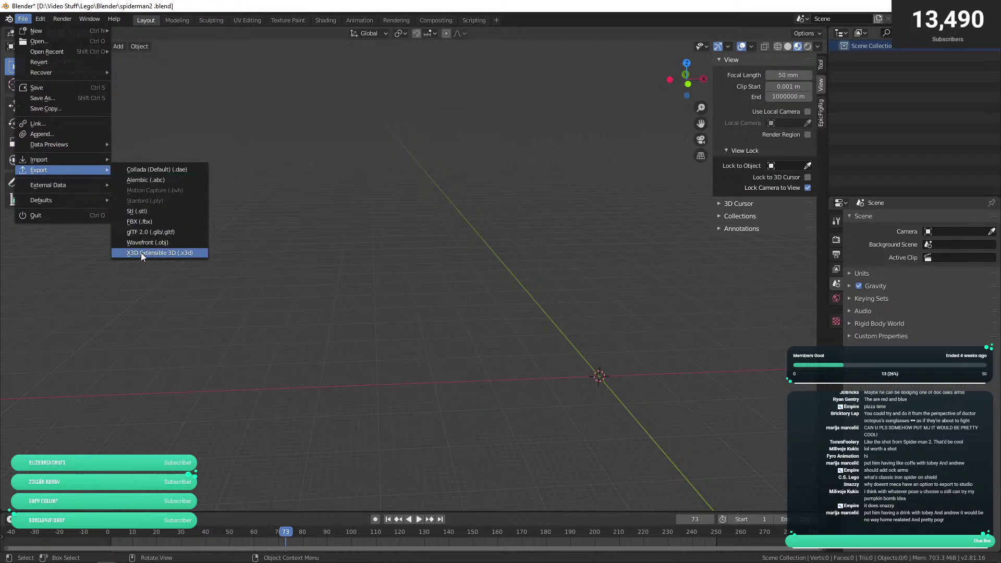
{"action": "left_click", "coordinate": [157, 263]}
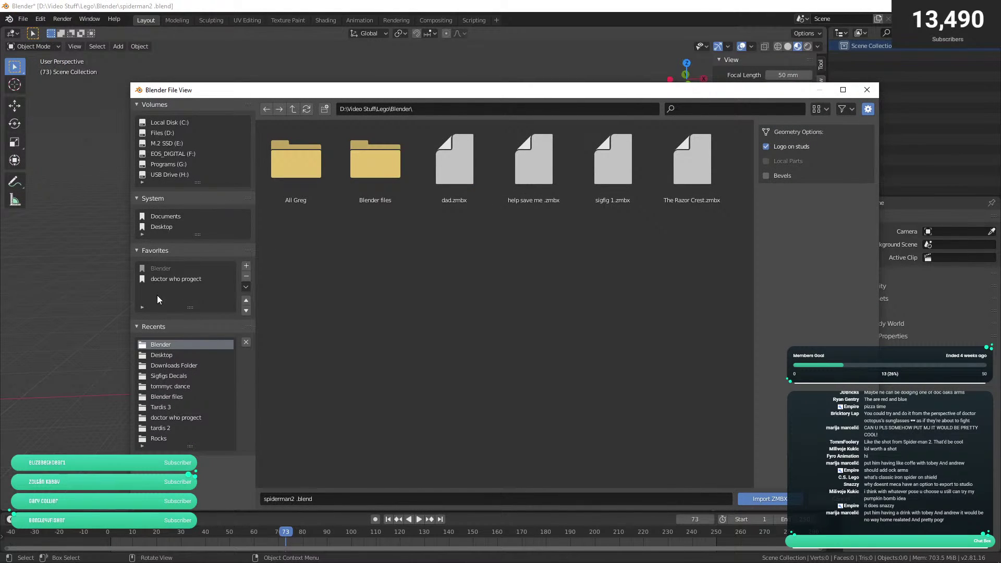
{"action": "left_click", "coordinate": [167, 227]}
{"action": "left_click", "coordinate": [454, 328]}
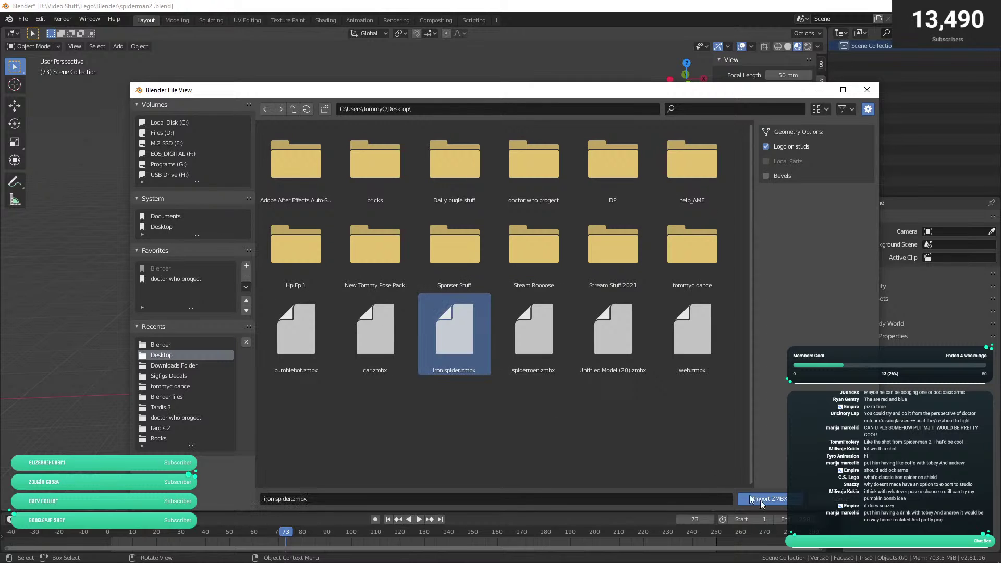
{"action": "left_click", "coordinate": [771, 499]}
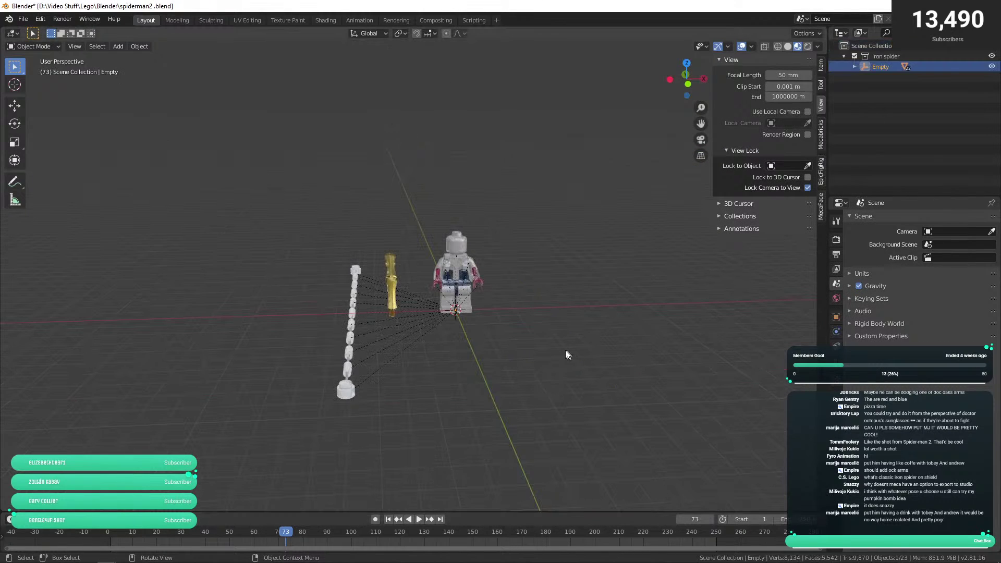
- Examine the imported minifigure, golden leg and web string from several angles and distances
{"action": "scroll", "coordinate": [520, 326], "scroll_direction": "up", "scroll_amount": 3}
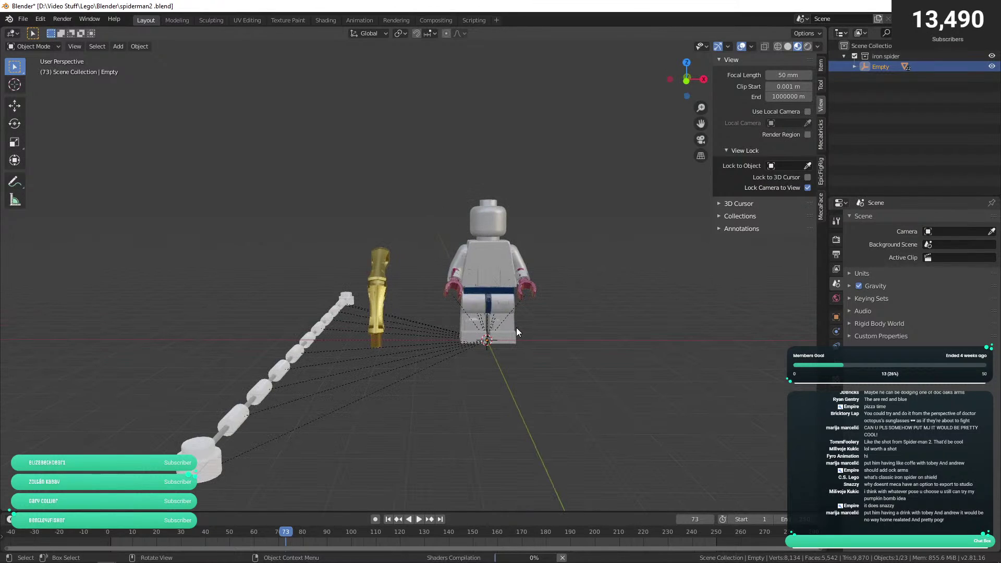
{"action": "left_click_drag", "start_coordinate": [462, 311], "coordinate": [382, 350]}
{"action": "scroll", "coordinate": [411, 308], "scroll_direction": "down", "scroll_amount": 2}
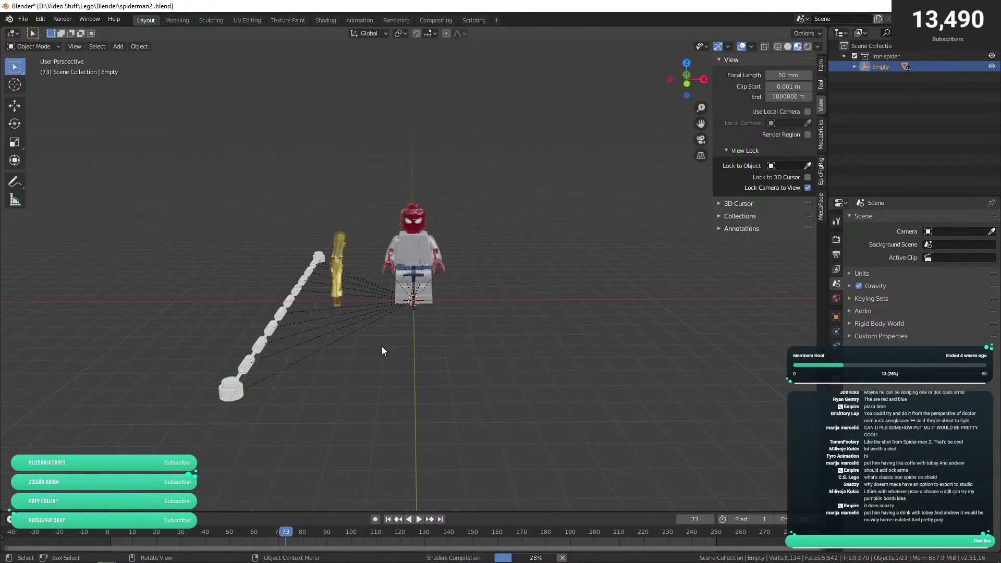
{"action": "left_click_drag", "start_coordinate": [478, 356], "coordinate": [449, 358]}
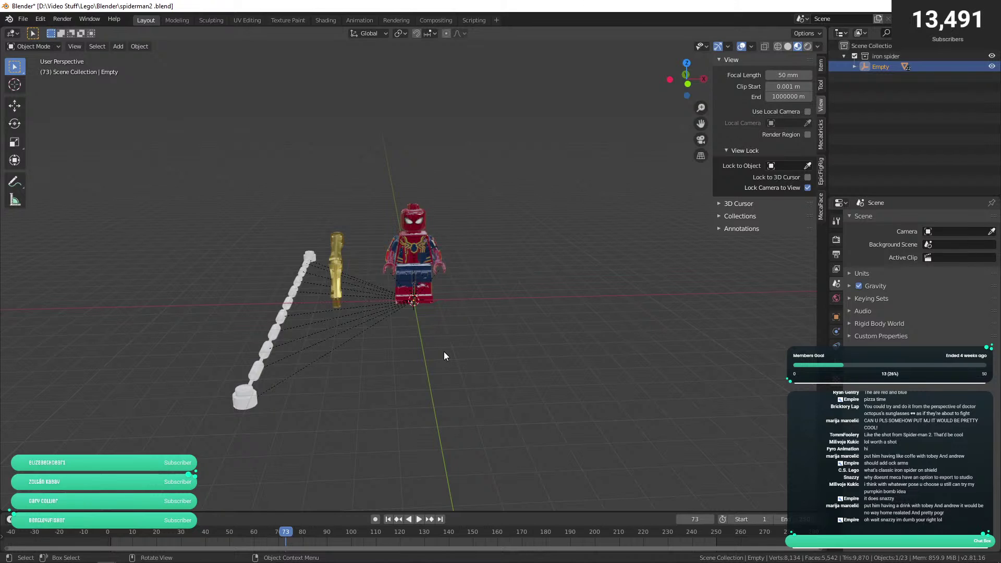
{"action": "left_click_drag", "start_coordinate": [480, 302], "coordinate": [471, 312]}
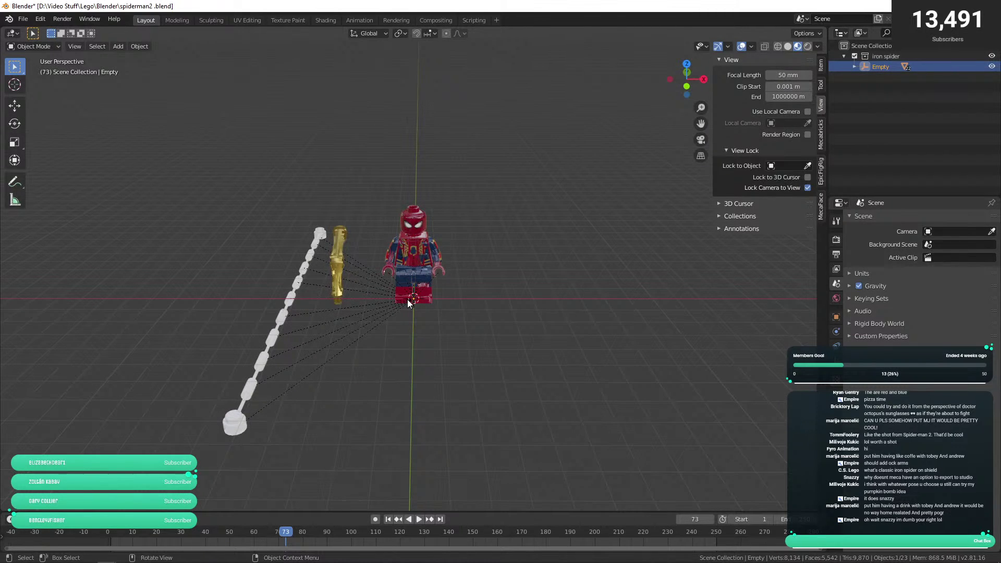
{"action": "left_click_drag", "start_coordinate": [408, 299], "coordinate": [455, 358]}
{"action": "scroll", "coordinate": [405, 320], "scroll_direction": "up", "scroll_amount": 5}
{"action": "scroll", "coordinate": [396, 319], "scroll_direction": "down", "scroll_amount": 4}
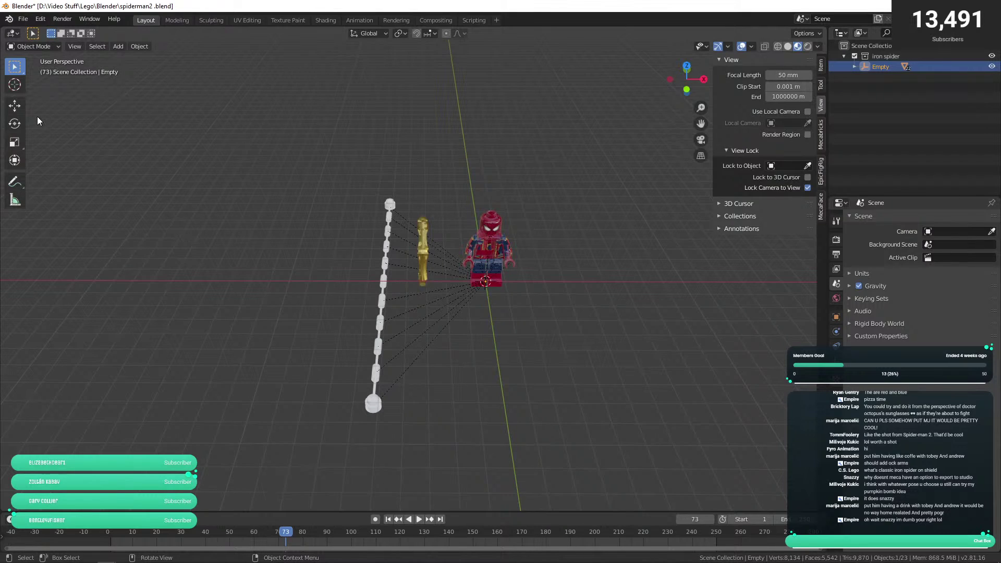
- Select all parts of the web string and rotate them together so the string stands vertically
{"action": "left_click_drag", "start_coordinate": [272, 135], "coordinate": [395, 459]}
{"action": "left_click_drag", "start_coordinate": [209, 246], "coordinate": [284, 239]}
{"action": "key", "text": "shift+space"}
{"action": "key", "text": "r"}
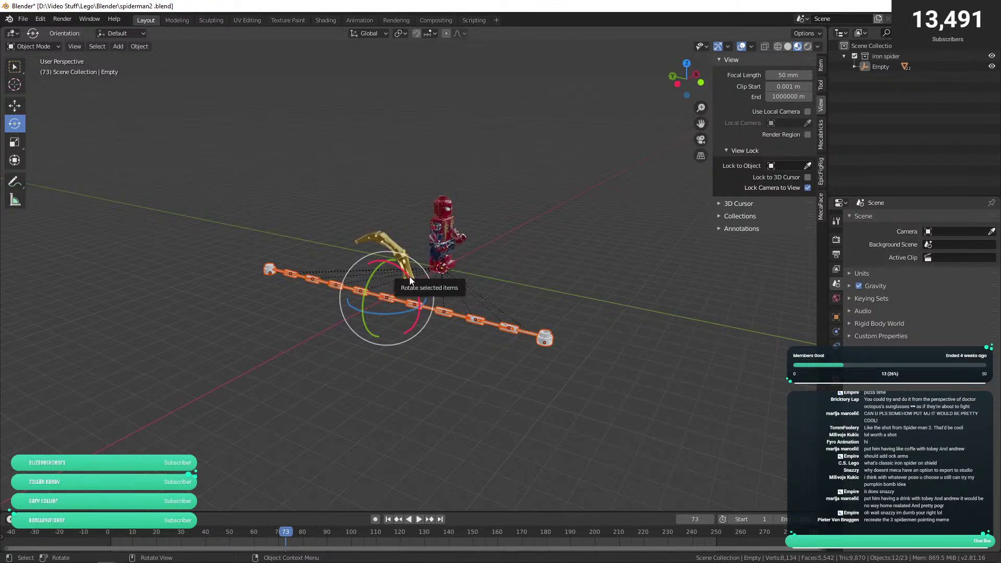
{"action": "left_click_drag", "start_coordinate": [409, 277], "coordinate": [331, 257]}
{"action": "left_click", "coordinate": [308, 257]}
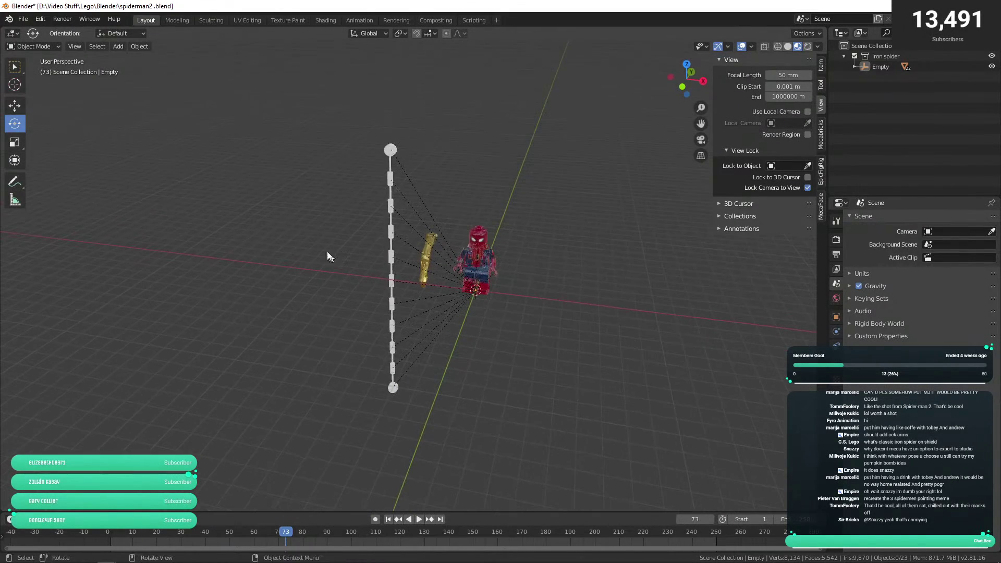
- Raise the whole web string and shift it along the X axis so it hangs in front of the minifigure
{"action": "left_click", "coordinate": [15, 66]}
{"action": "left_click_drag", "start_coordinate": [347, 143], "coordinate": [405, 427]}
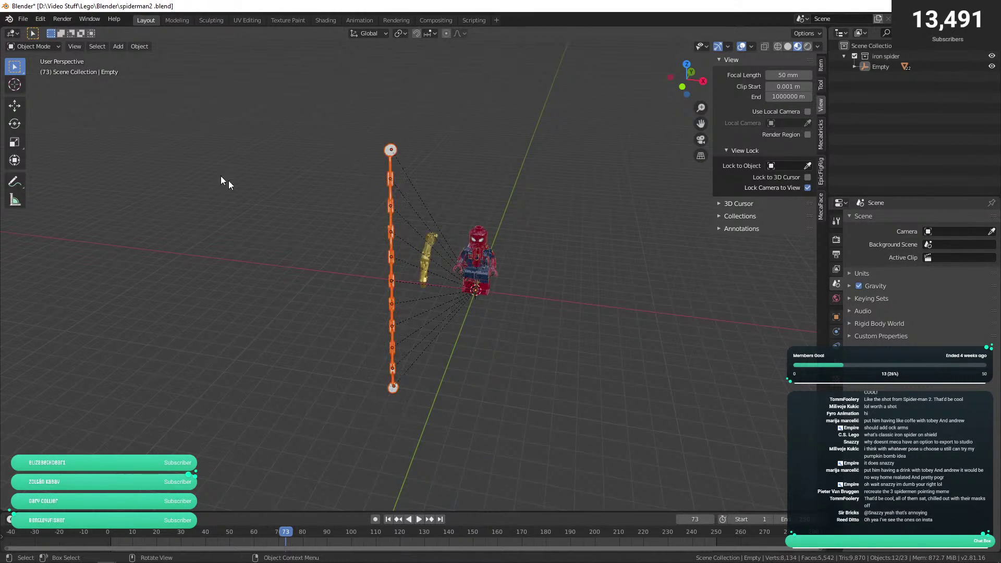
{"action": "left_click", "coordinate": [15, 106]}
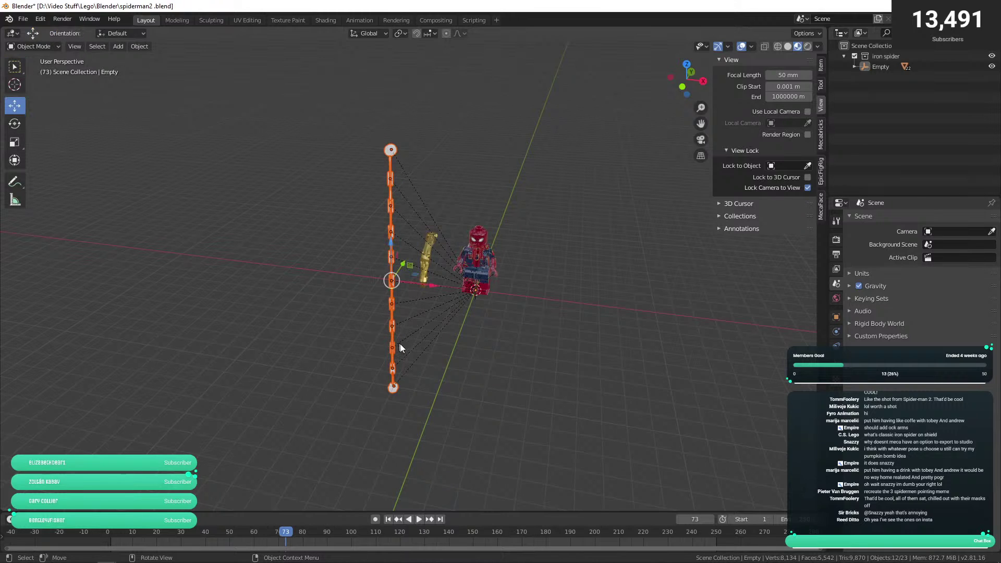
{"action": "left_click_drag", "start_coordinate": [391, 242], "coordinate": [512, 223]}
{"action": "key", "text": "g"}
{"action": "key", "text": "x"}
{"action": "left_click", "coordinate": [519, 127]}
- Select all the minifigure's body parts and move the figure sideways, clear of the web string
{"action": "scroll", "coordinate": [521, 241], "scroll_direction": "up", "scroll_amount": 6}
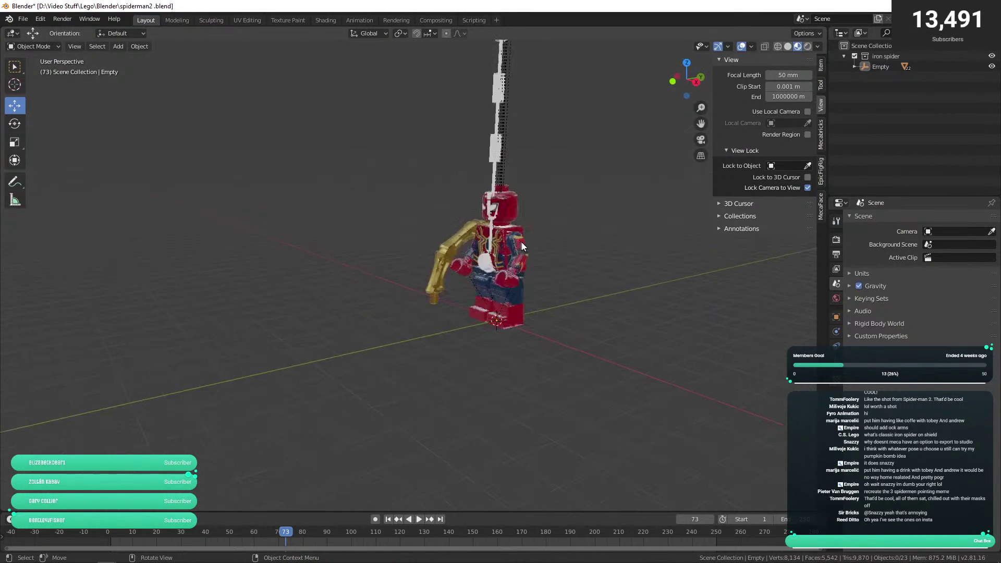
{"action": "scroll", "coordinate": [468, 243], "scroll_direction": "down", "scroll_amount": 3}
{"action": "left_click_drag", "start_coordinate": [484, 253], "coordinate": [480, 154]}
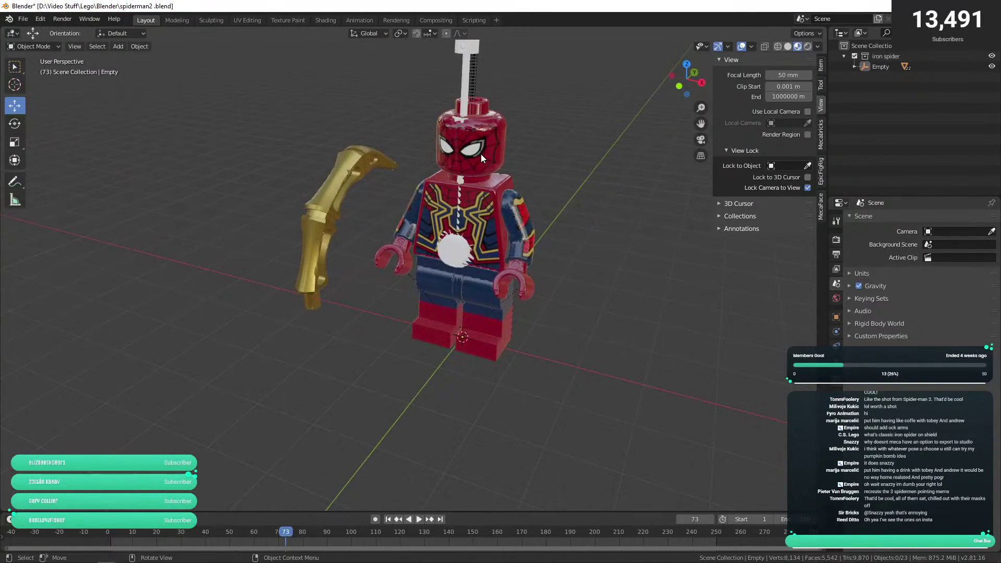
{"action": "left_click", "coordinate": [481, 154]}
{"action": "left_click", "coordinate": [518, 230], "text": "shift"}
{"action": "left_click", "coordinate": [526, 270], "text": "shift"}
{"action": "left_click", "coordinate": [481, 292], "text": "shift"}
{"action": "left_click", "coordinate": [442, 277], "text": "shift"}
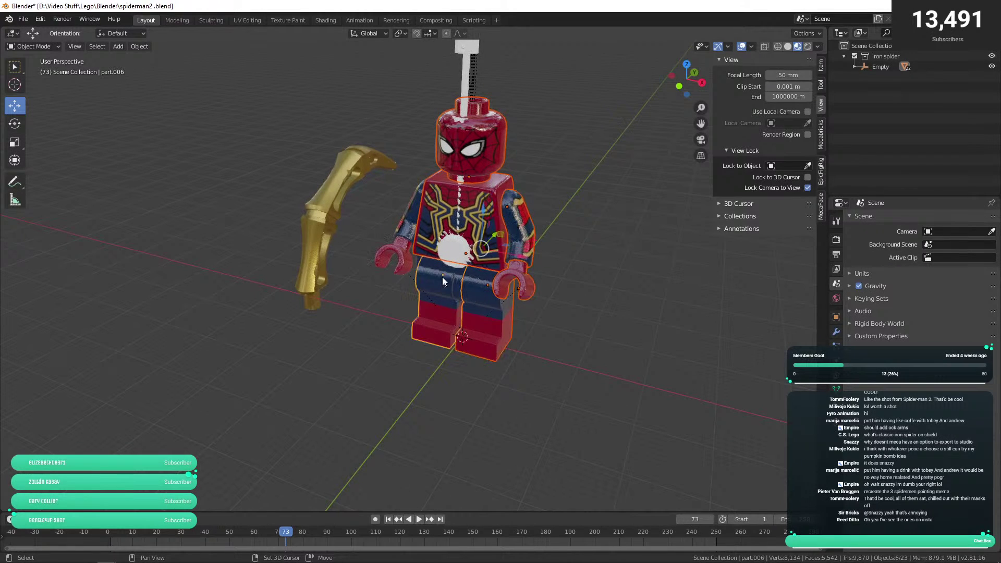
{"action": "left_click", "coordinate": [426, 260], "text": "shift"}
{"action": "left_click", "coordinate": [399, 227], "text": "shift"}
{"action": "left_click", "coordinate": [413, 253], "text": "shift"}
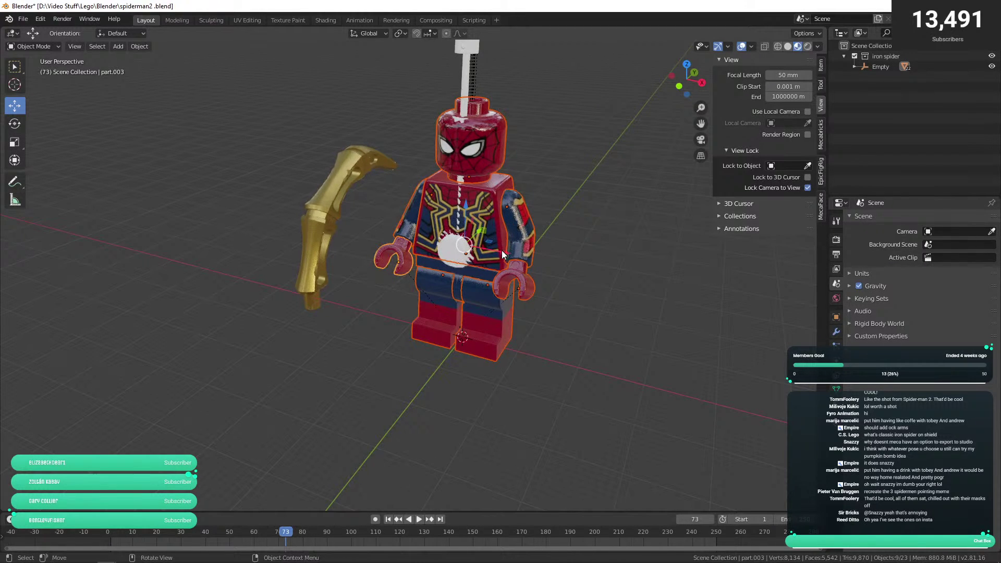
{"action": "key", "text": "g"}
{"action": "left_click", "coordinate": [657, 288]}
- Rotate the selected minifigure about 180° around the Y axis so it hangs upside down
{"action": "left_click_drag", "start_coordinate": [512, 283], "coordinate": [460, 283]}
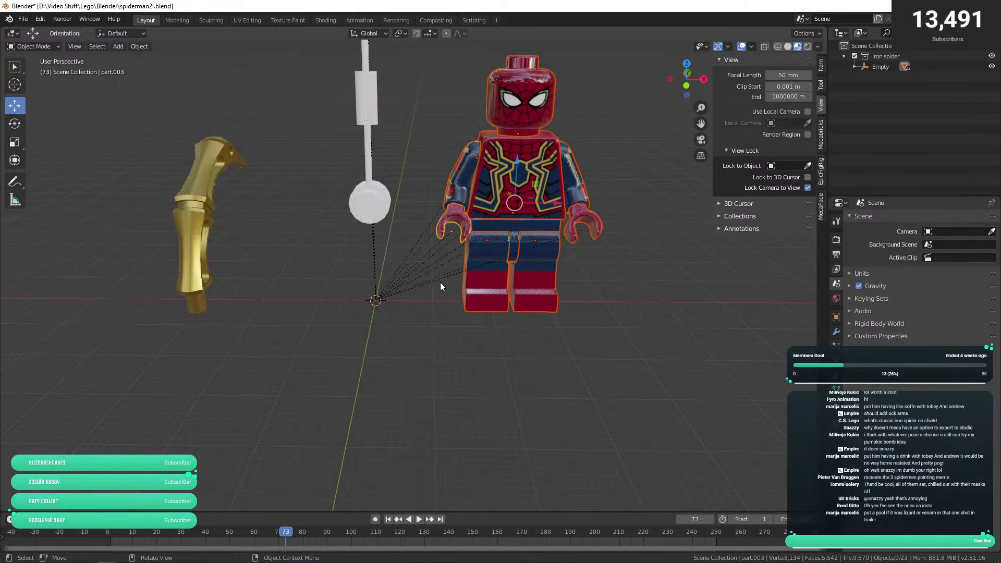
{"action": "left_click_drag", "start_coordinate": [381, 280], "coordinate": [528, 258]}
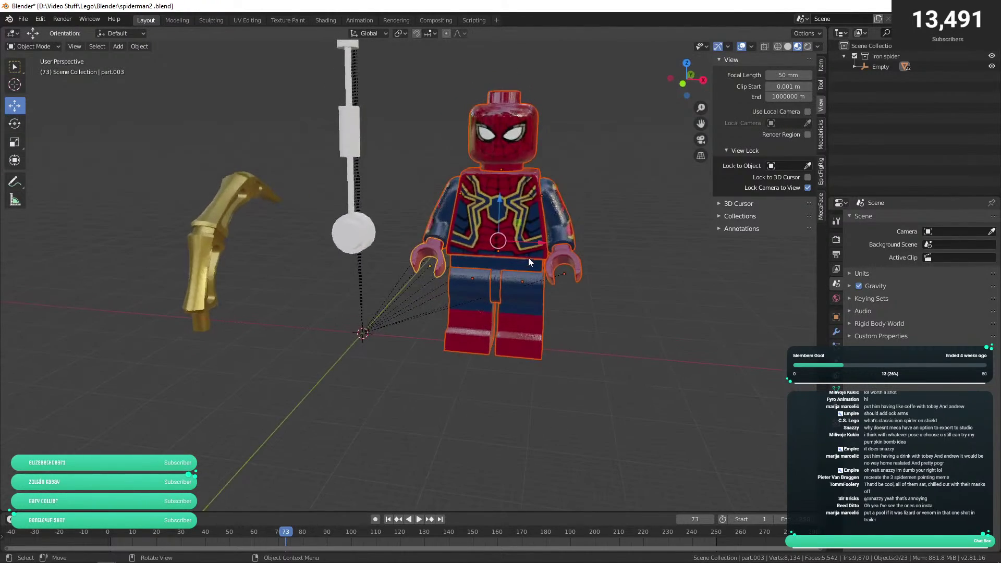
{"action": "left_click", "coordinate": [14, 124]}
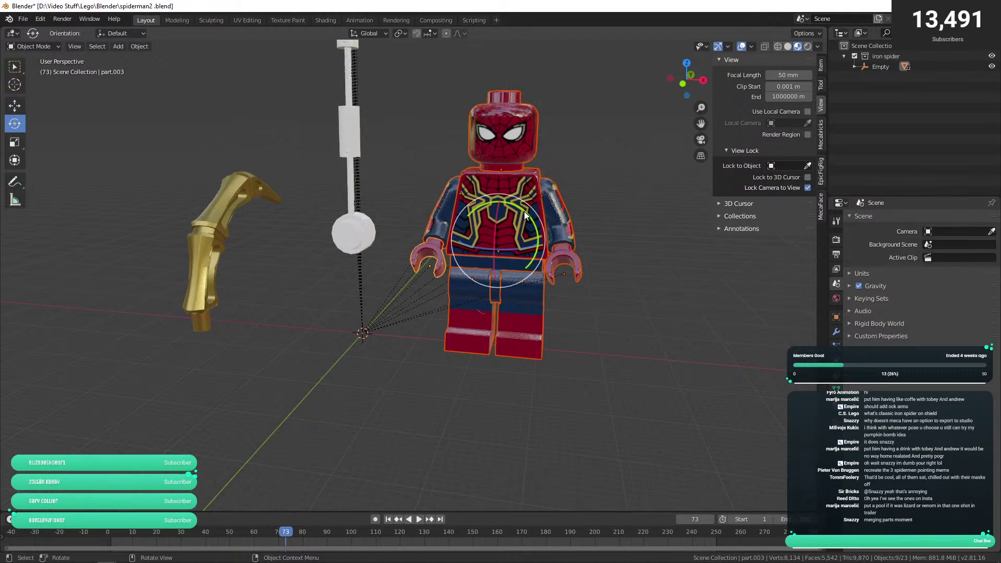
{"action": "left_click_drag", "start_coordinate": [524, 211], "coordinate": [542, 250]}
{"action": "left_click_drag", "start_coordinate": [559, 109], "coordinate": [385, 221]}
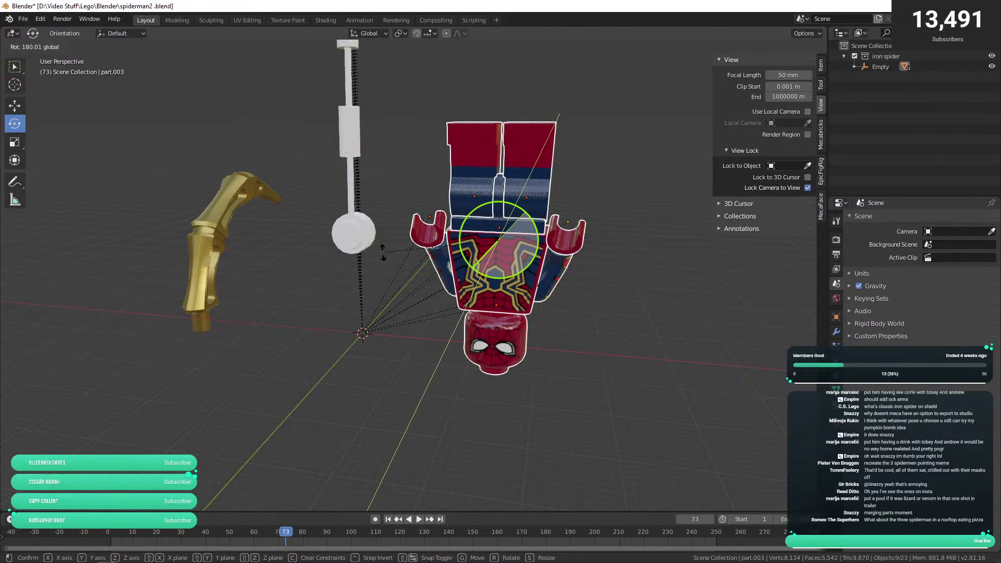
{"action": "left_click", "coordinate": [435, 246]}
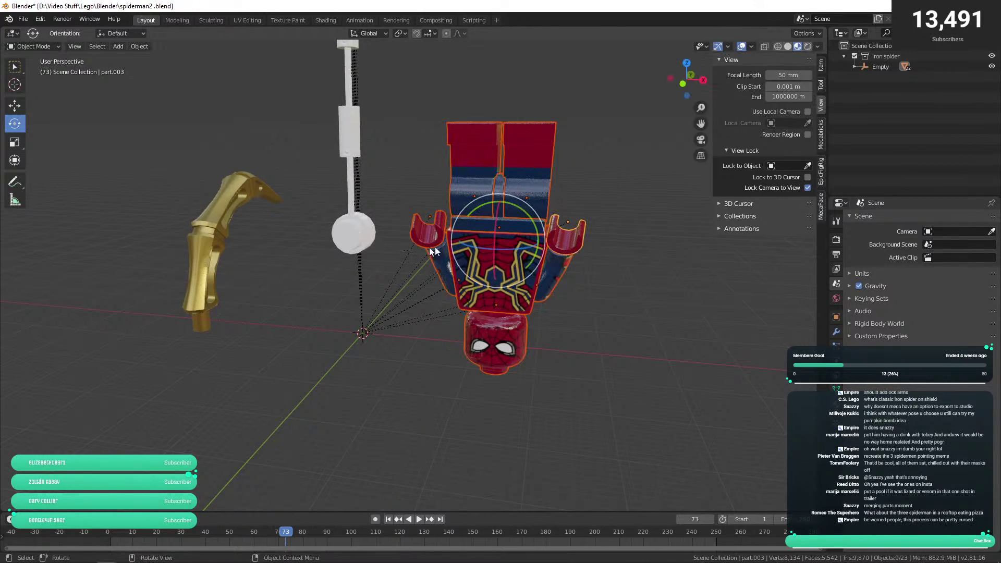
- Rotate the golden leg around the Z axis so it faces the opposite way
{"action": "left_click", "coordinate": [646, 238]}
{"action": "left_click_drag", "start_coordinate": [645, 238], "coordinate": [511, 194]}
{"action": "left_click", "coordinate": [540, 240]}
{"action": "key", "text": "r"}
{"action": "key", "text": "z"}
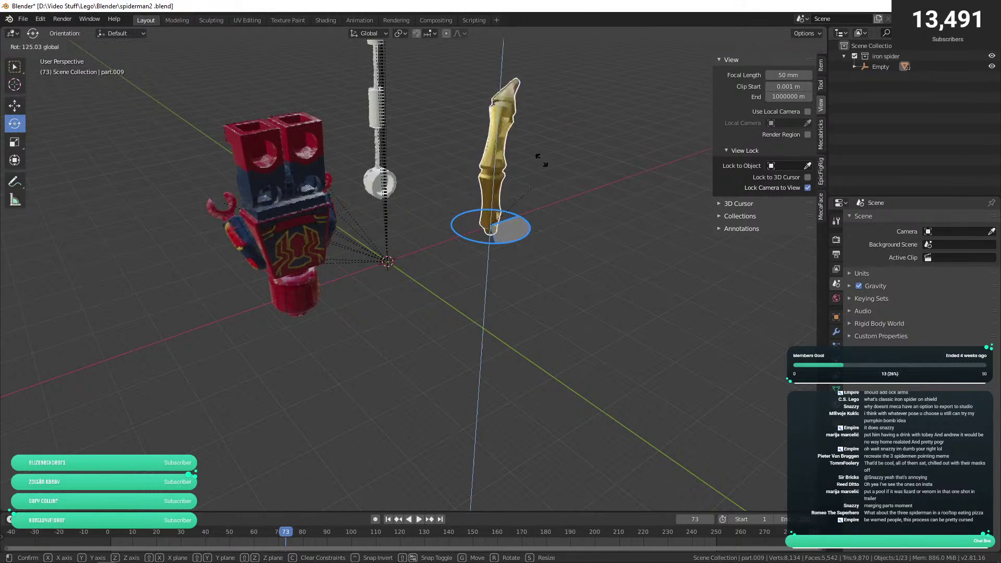
{"action": "left_click", "coordinate": [475, 158]}
{"action": "left_click_drag", "start_coordinate": [476, 158], "coordinate": [533, 224]}
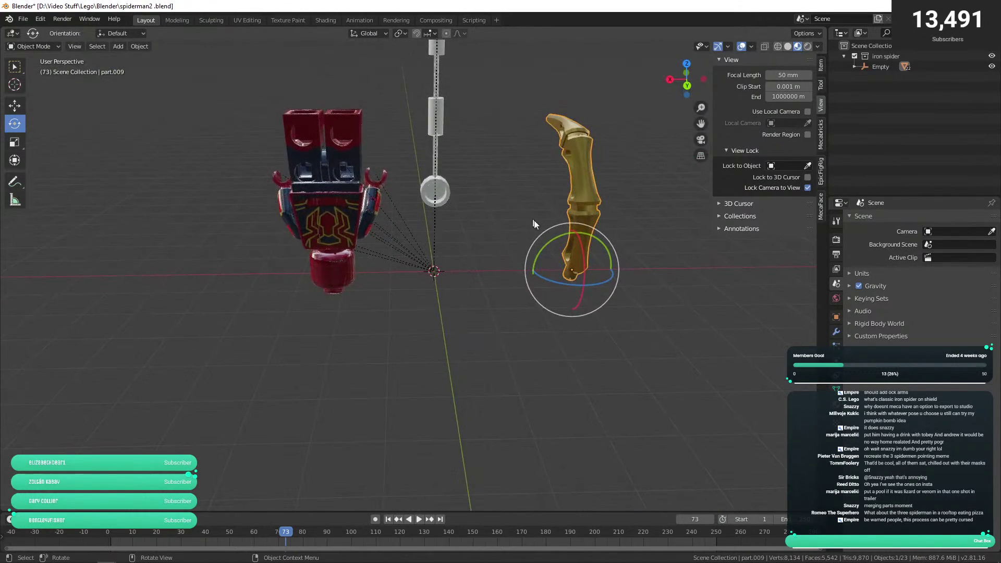
- Move the golden leg behind the minifigure so its base meets the middle of the back
{"action": "left_click", "coordinate": [15, 106]}
{"action": "left_click_drag", "start_coordinate": [544, 263], "coordinate": [479, 202]}
{"action": "scroll", "coordinate": [380, 242], "scroll_direction": "up", "scroll_amount": 5}
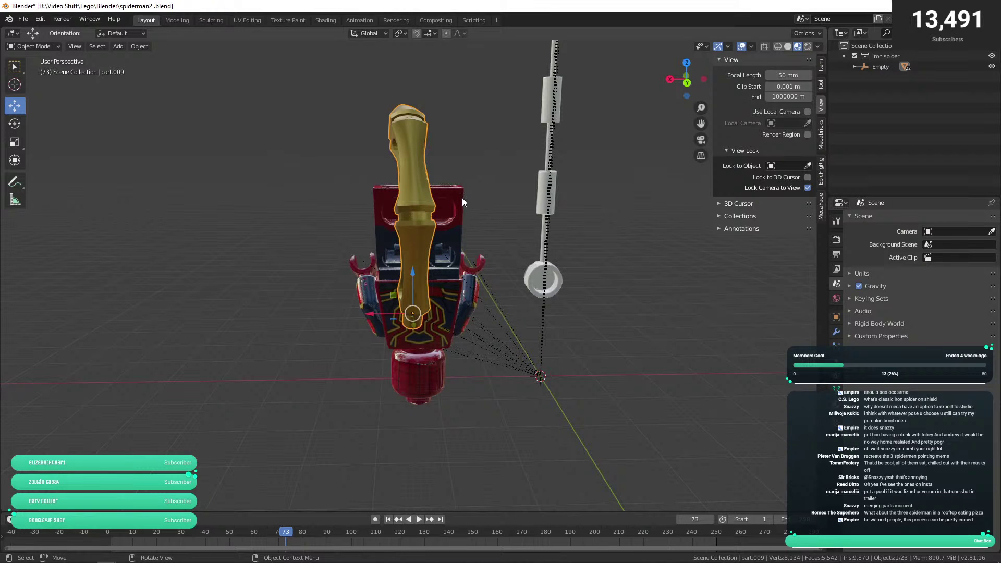
{"action": "left_click_drag", "start_coordinate": [461, 198], "coordinate": [399, 224]}
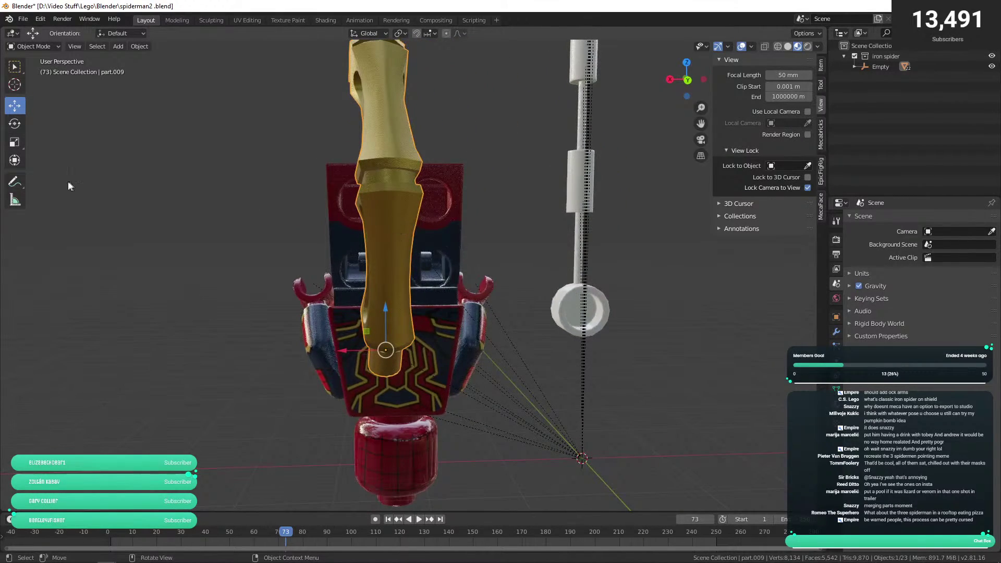
- Tilt the golden leg outward and paste two copies, forming a V of legs behind the torso
{"action": "key", "text": "shift+space"}
{"action": "key", "text": "r"}
{"action": "left_click_drag", "start_coordinate": [413, 318], "coordinate": [448, 375]}
{"action": "key", "text": "ctrl+v"}
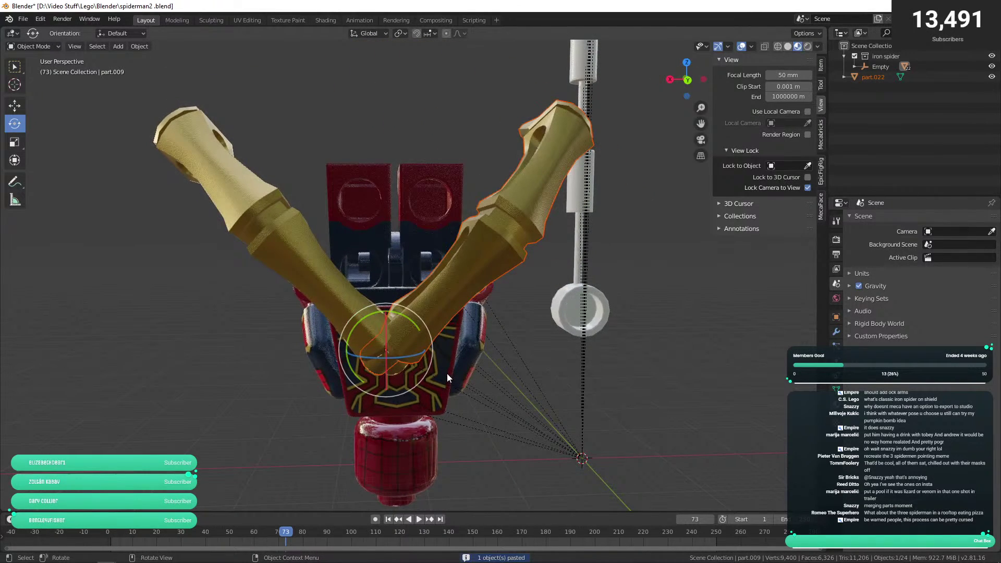
{"action": "key", "text": "ctrl+v"}
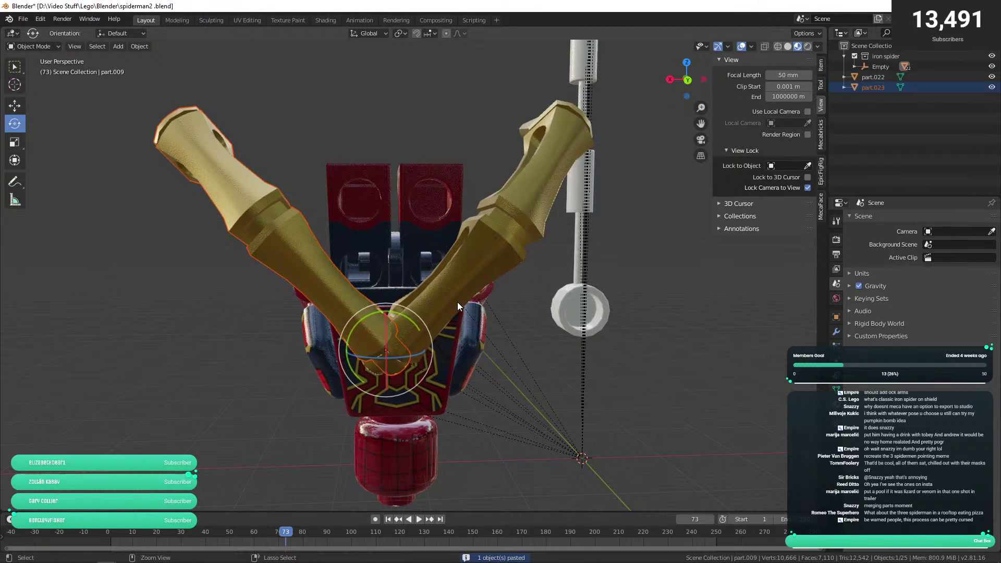
- Duplicate the two upper golden legs and rotate the pasted pair around the Y axis to point downward, forming an X behind the torso
{"action": "left_click", "coordinate": [504, 236]}
{"action": "left_click", "coordinate": [299, 158]}
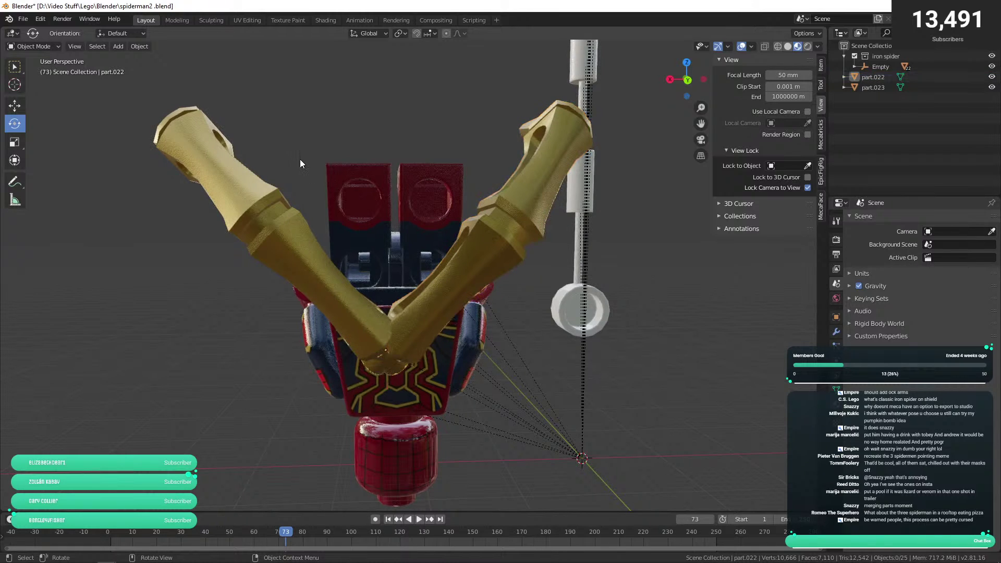
{"action": "left_click", "coordinate": [245, 192]}
{"action": "left_click", "coordinate": [505, 226]}
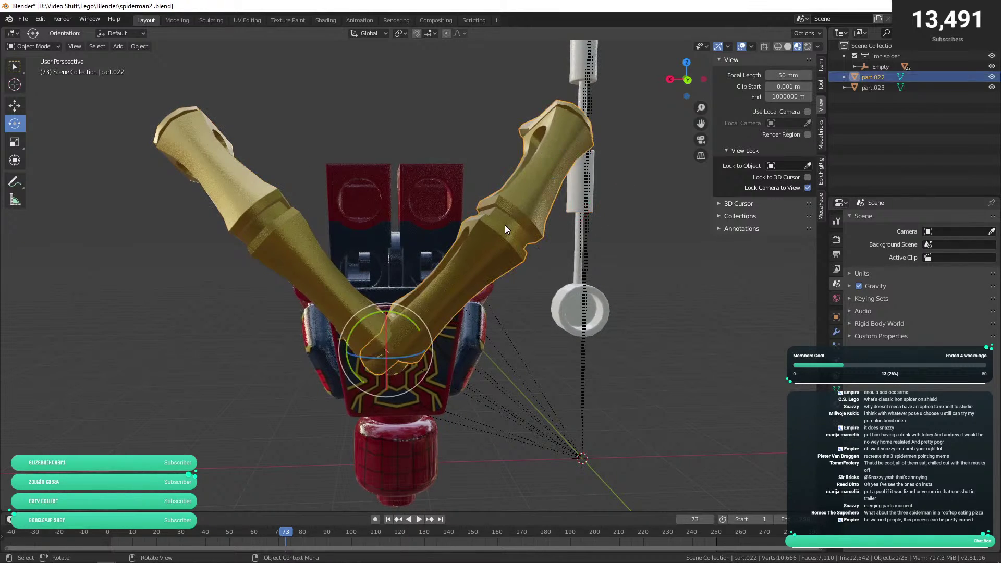
{"action": "left_click", "coordinate": [229, 180], "text": "shift"}
{"action": "key", "text": "ctrl+c"}
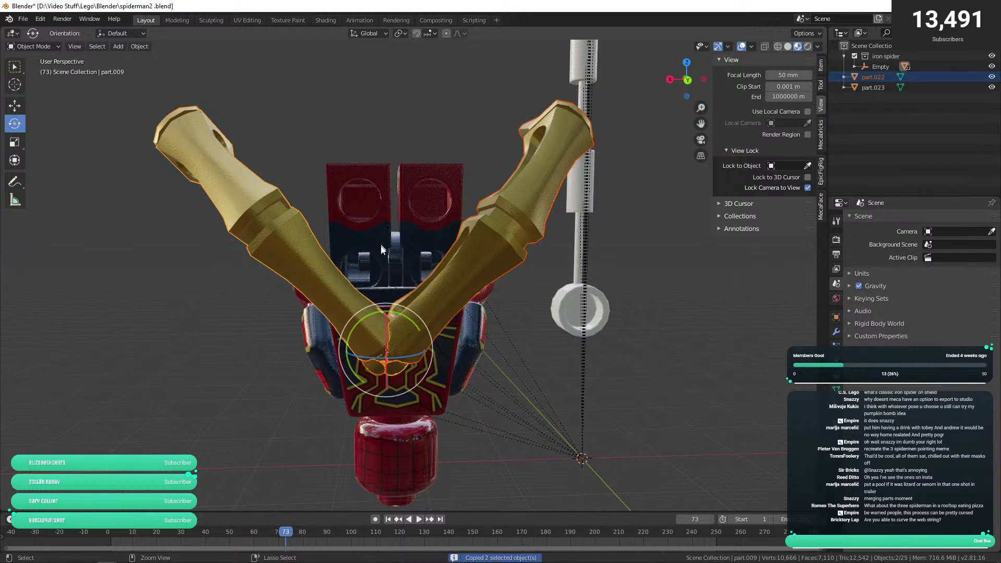
{"action": "key", "text": "ctrl+v"}
{"action": "left_click_drag", "start_coordinate": [404, 319], "coordinate": [359, 331]}
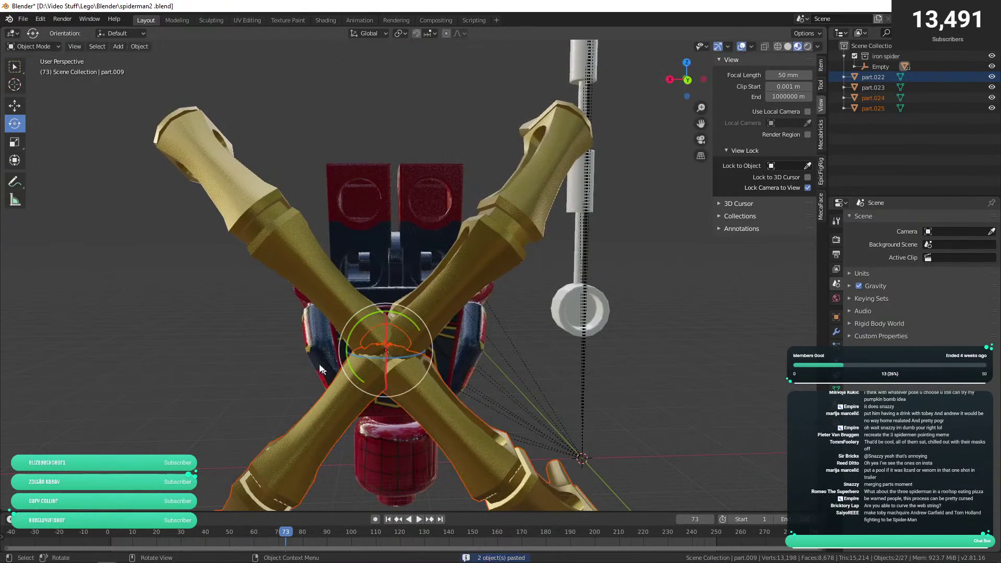
- Tilt the golden legs further outward to widen the X, and delete the overlapping duplicate of an upper leg
{"action": "left_click", "coordinate": [361, 318]}
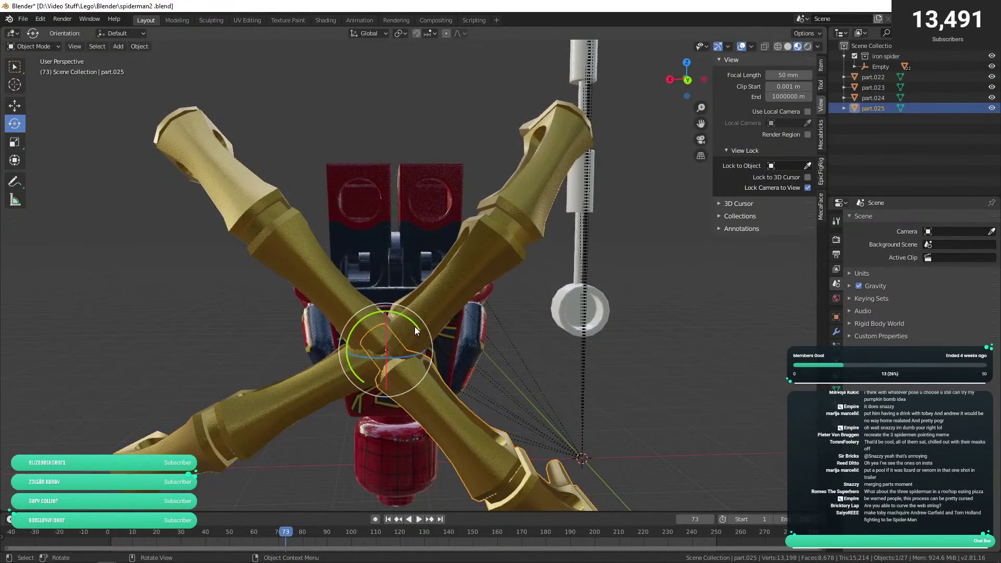
{"action": "left_click_drag", "start_coordinate": [414, 326], "coordinate": [402, 315]}
{"action": "left_click", "coordinate": [411, 308]}
{"action": "left_click", "coordinate": [336, 284]}
{"action": "key", "text": "Delete"}
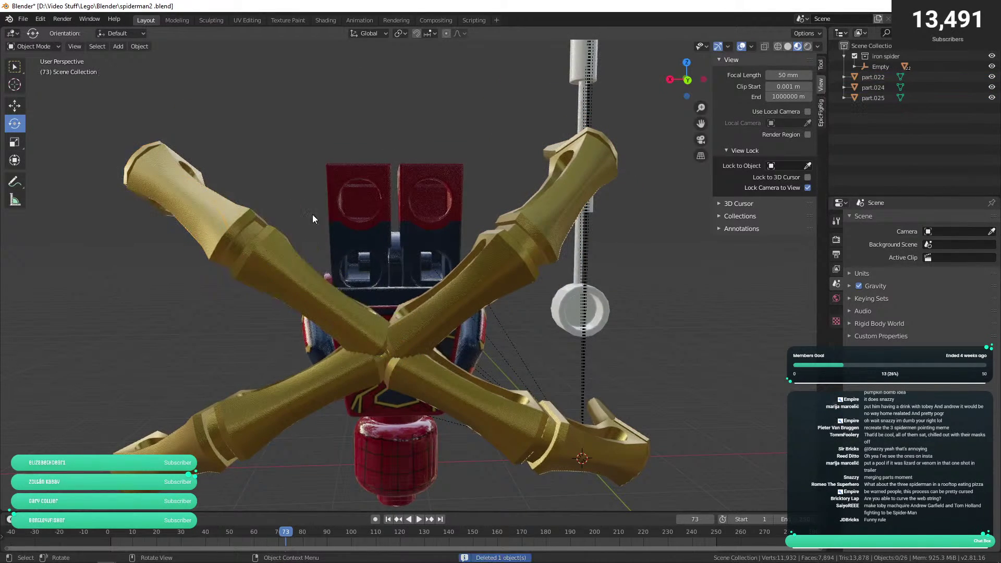
{"action": "right_click", "coordinate": [233, 328]}
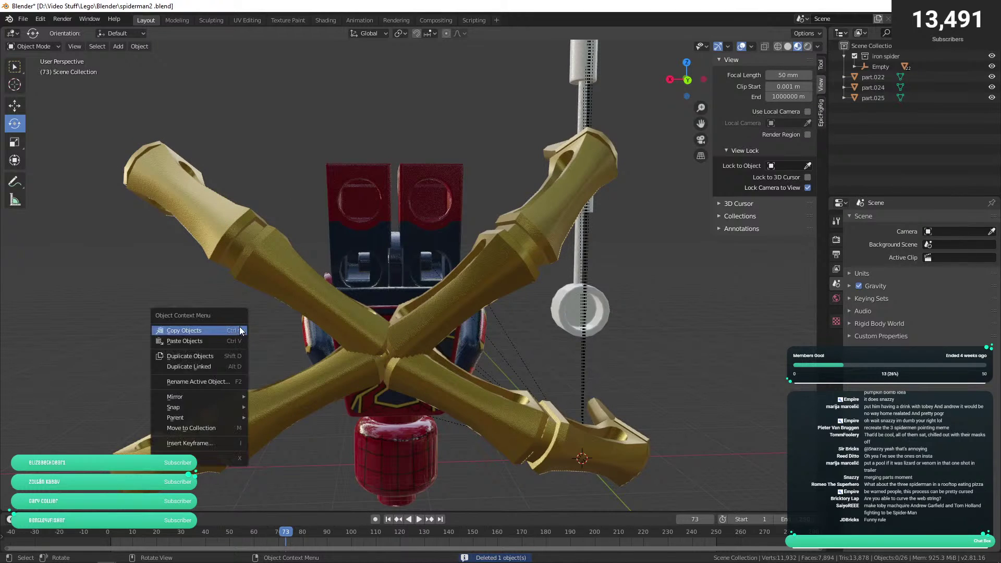
- Rotate each of the minifigure's own legs about 90° around the Z axis so the toes point toward each other
{"action": "left_click_drag", "start_coordinate": [136, 271], "coordinate": [368, 268]}
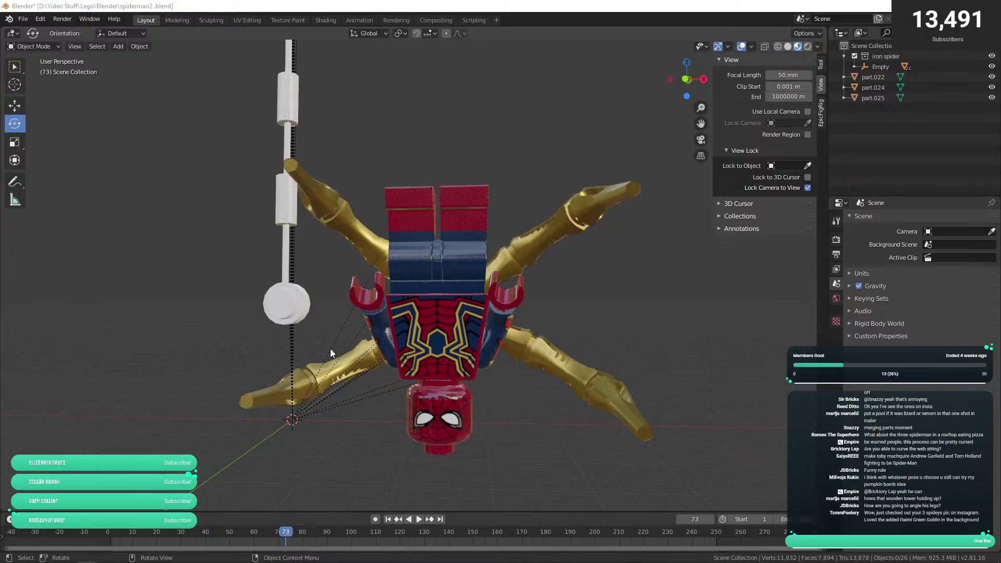
{"action": "left_click_drag", "start_coordinate": [330, 348], "coordinate": [254, 409]}
{"action": "scroll", "coordinate": [331, 364], "scroll_direction": "up", "scroll_amount": 3}
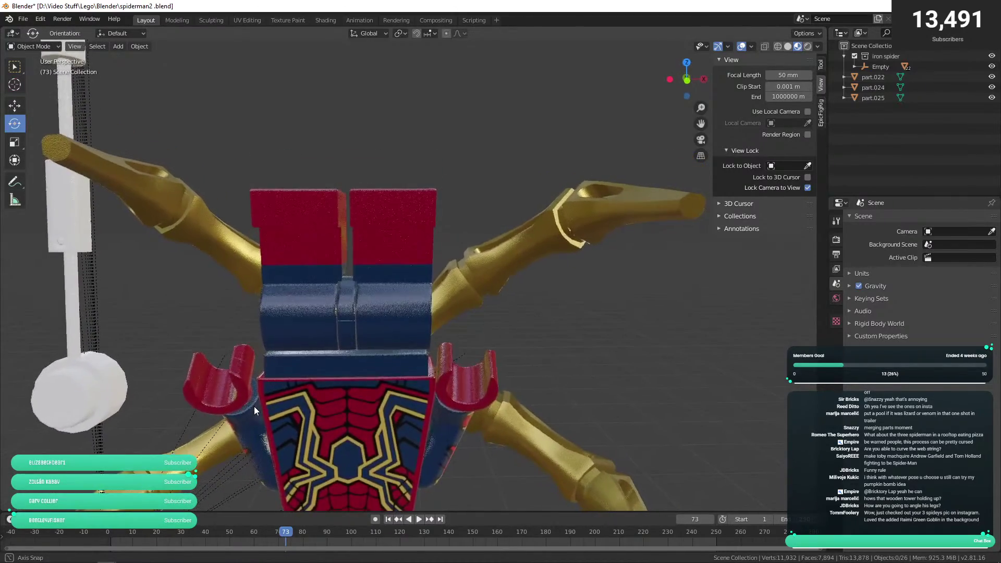
{"action": "scroll", "coordinate": [349, 303], "scroll_direction": "up", "scroll_amount": 4}
{"action": "left_click", "coordinate": [365, 287]}
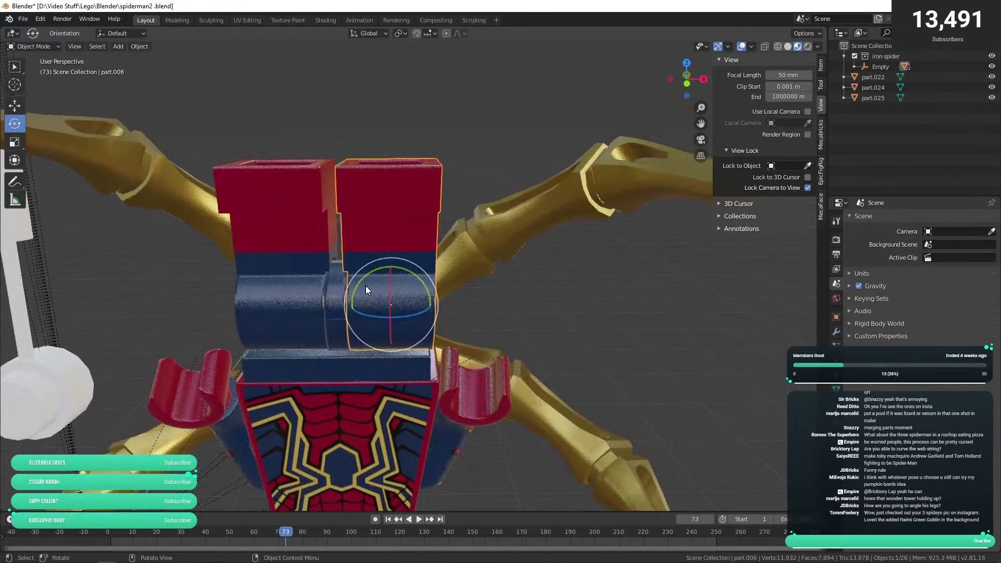
{"action": "left_click_drag", "start_coordinate": [385, 319], "coordinate": [370, 273]}
{"action": "left_click", "coordinate": [329, 317]}
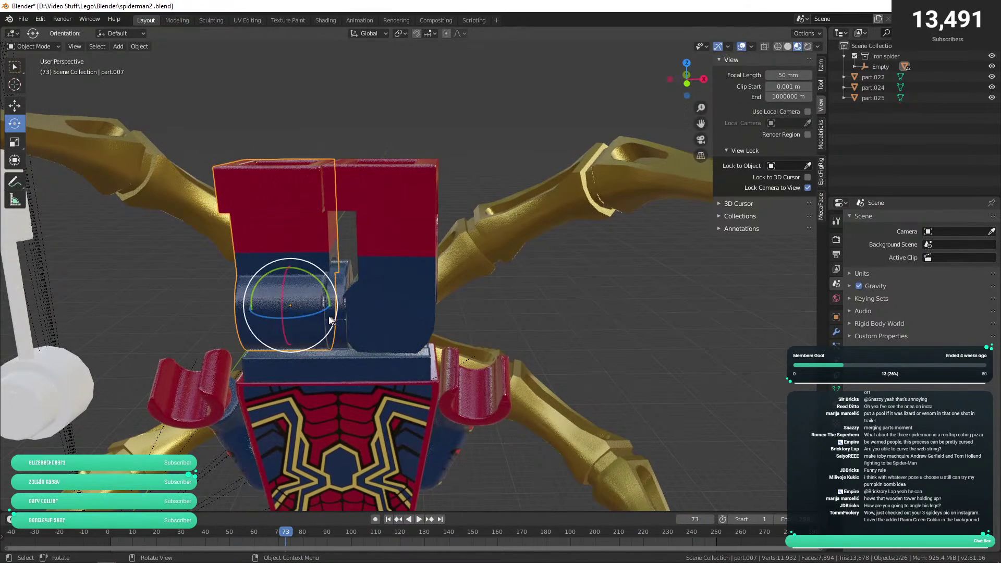
{"action": "left_click_drag", "start_coordinate": [310, 312], "coordinate": [322, 251]}
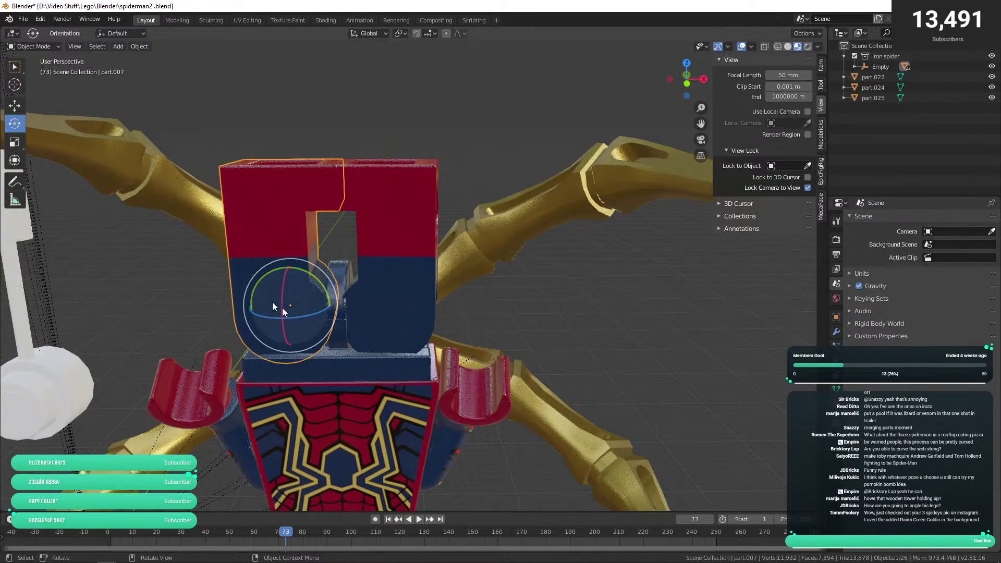
- Rotate each minifigure leg about 90° around the Y axis so both stick out horizontally to the sides with toes up
{"action": "left_click_drag", "start_coordinate": [318, 287], "coordinate": [251, 279]}
{"action": "left_click", "coordinate": [399, 271]}
{"action": "left_click_drag", "start_coordinate": [383, 277], "coordinate": [485, 338]}
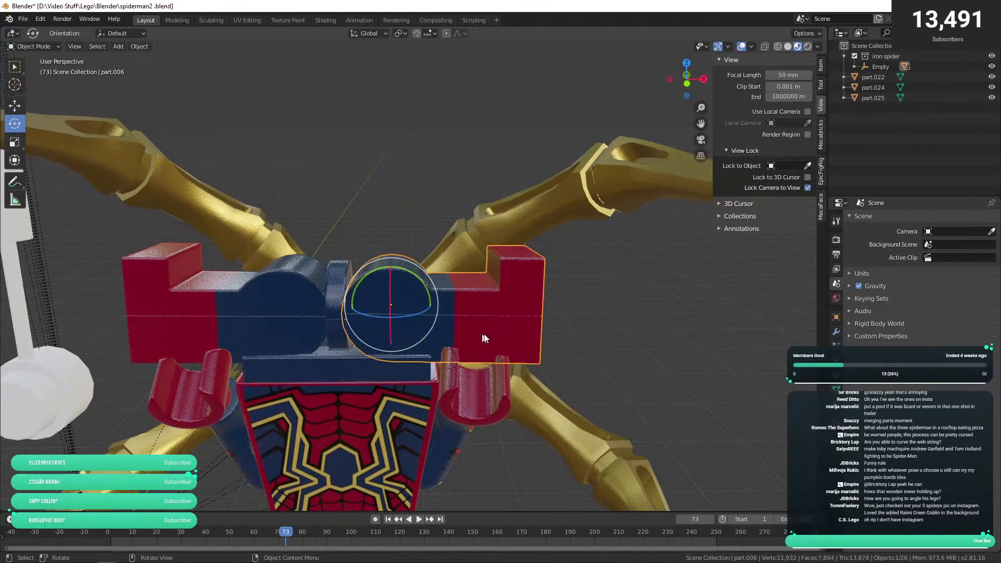
{"action": "left_click", "coordinate": [592, 336]}
{"action": "left_click", "coordinate": [451, 331]}
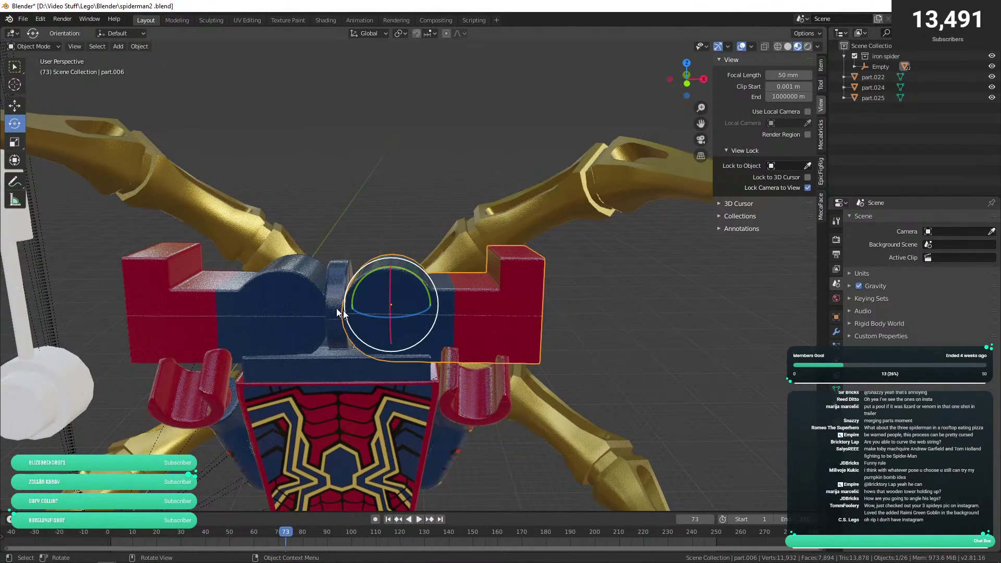
- Move the two minifigure legs past each other along the X axis so the feet meet in the middle with the hip ends outward
{"action": "left_click", "coordinate": [14, 106]}
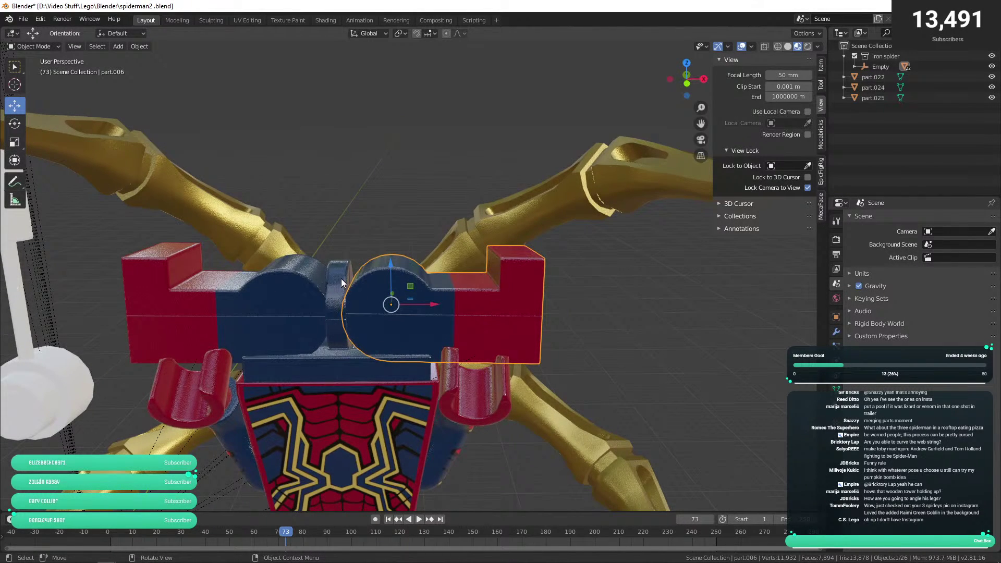
{"action": "left_click_drag", "start_coordinate": [327, 282], "coordinate": [320, 302]}
{"action": "left_click_drag", "start_coordinate": [454, 295], "coordinate": [276, 270]}
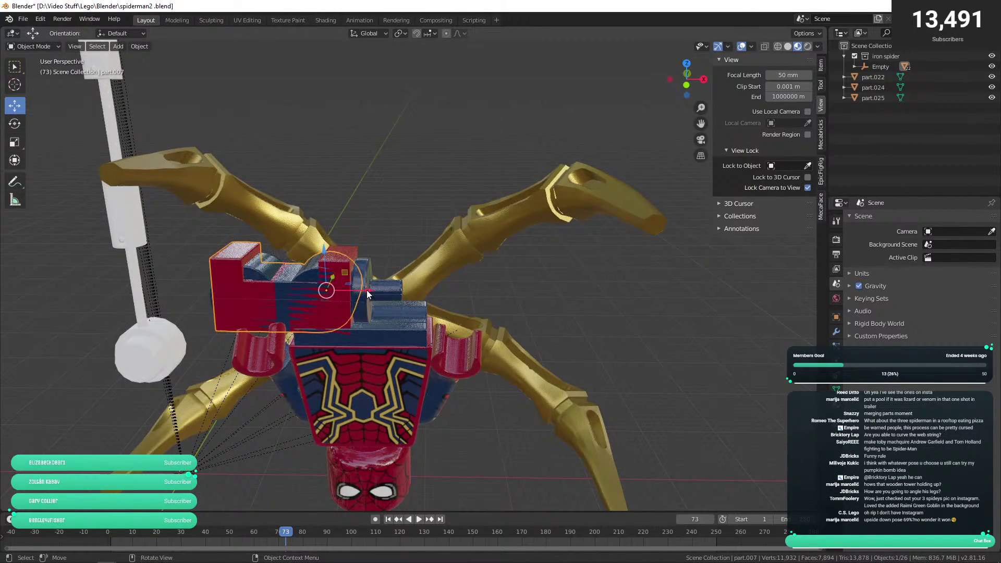
{"action": "left_click", "coordinate": [367, 290]}
{"action": "key", "text": "g"}
{"action": "key", "text": "x"}
{"action": "left_click", "coordinate": [519, 291]}
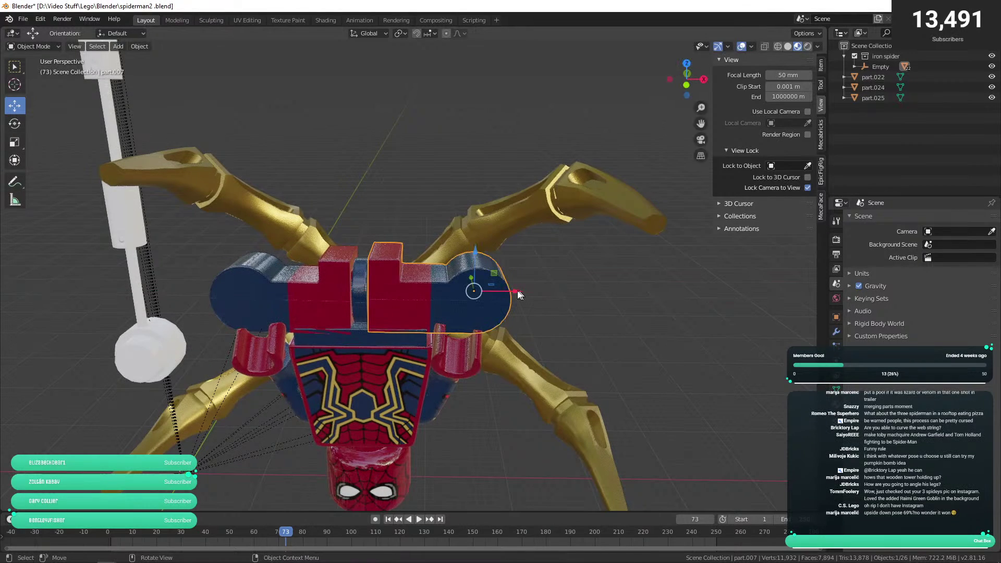
- Select both minifigure legs together
{"action": "left_click", "coordinate": [323, 292], "text": "shift"}
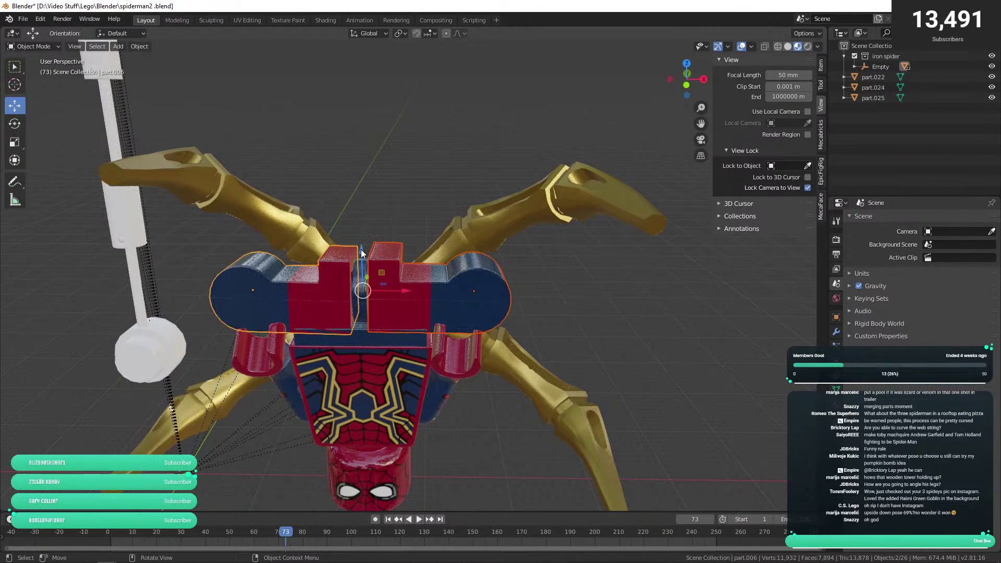
- Raise both legs clear of the hips and rotate each one so its foot end tilts upward
{"action": "key", "text": "r"}
{"action": "left_click", "coordinate": [528, 280]}
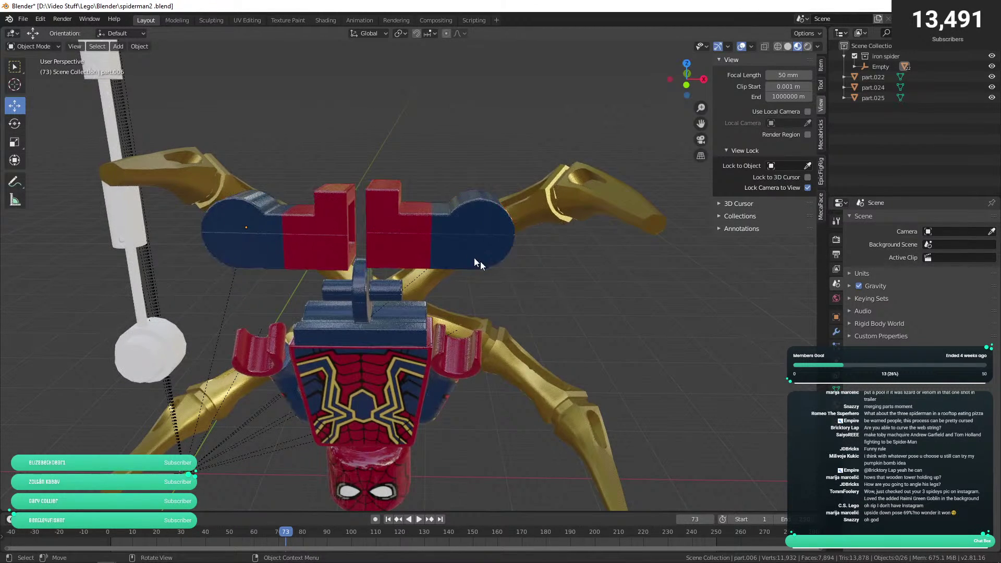
{"action": "left_click", "coordinate": [457, 231]}
{"action": "left_click", "coordinate": [15, 123]}
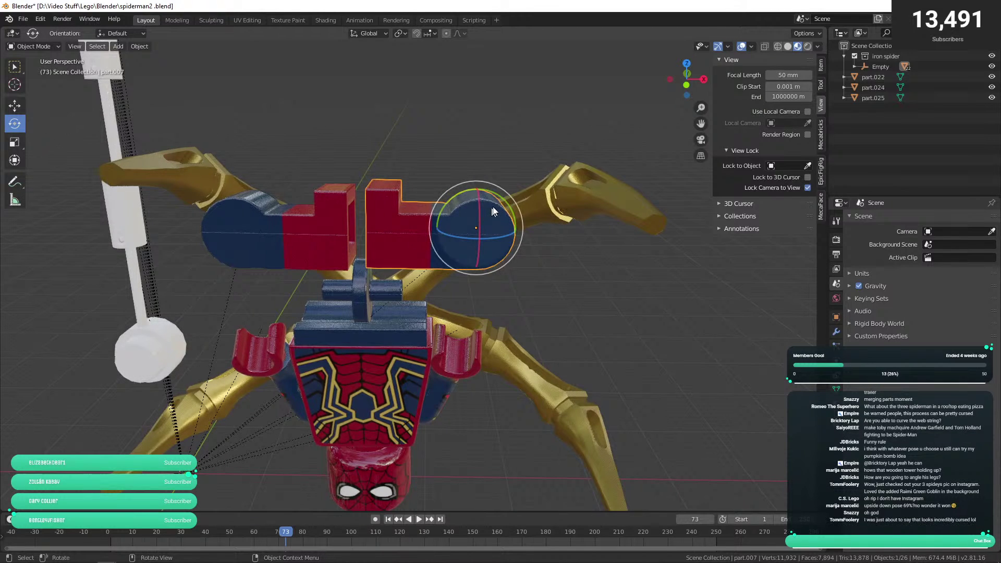
{"action": "left_click_drag", "start_coordinate": [448, 203], "coordinate": [420, 200]}
{"action": "left_click", "coordinate": [267, 209]}
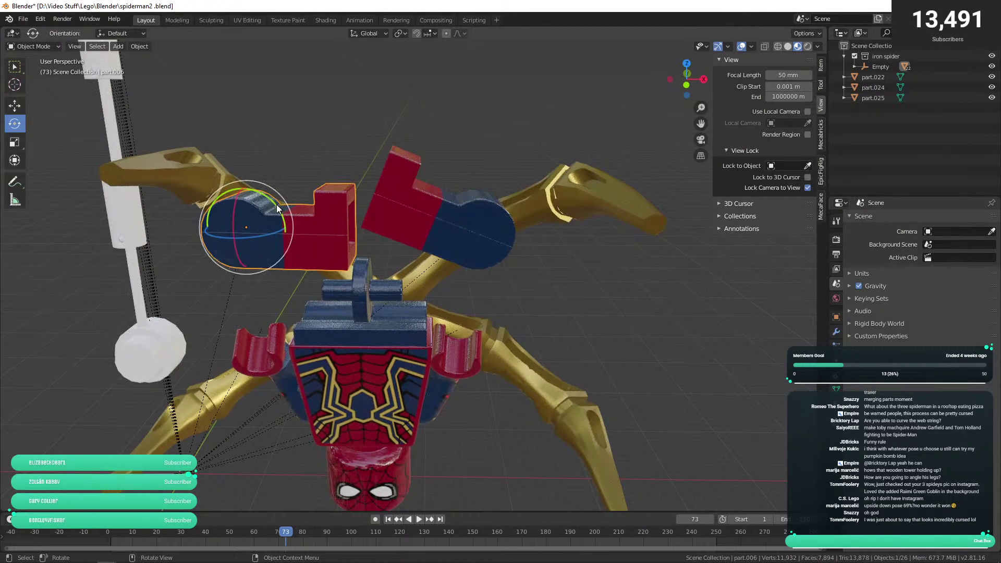
{"action": "left_click_drag", "start_coordinate": [273, 200], "coordinate": [320, 196]}
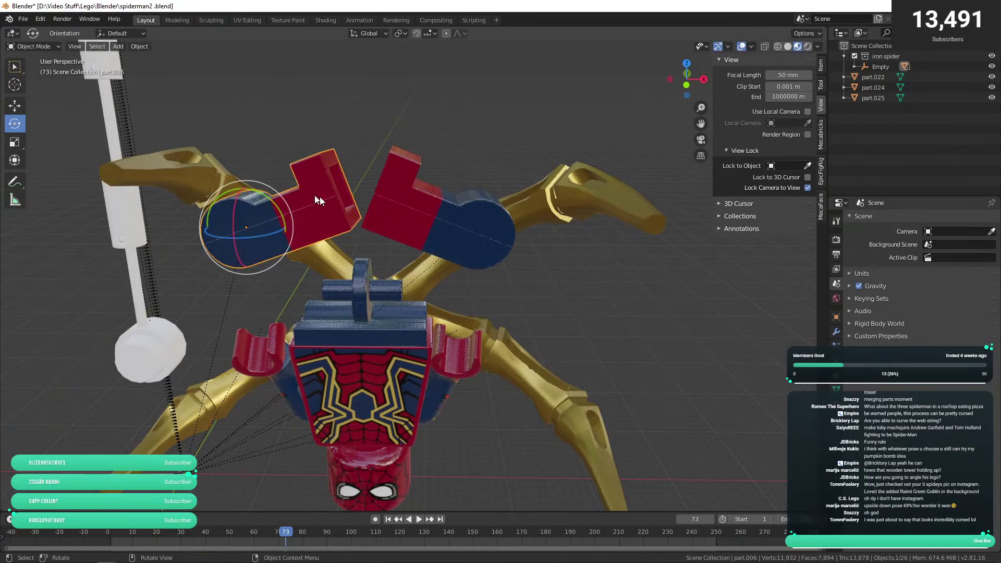
- Move the raised legs toward each other along X until they almost meet, shifting the one nearer the white rod about 0.84 m
{"action": "left_click", "coordinate": [464, 218], "text": "shift"}
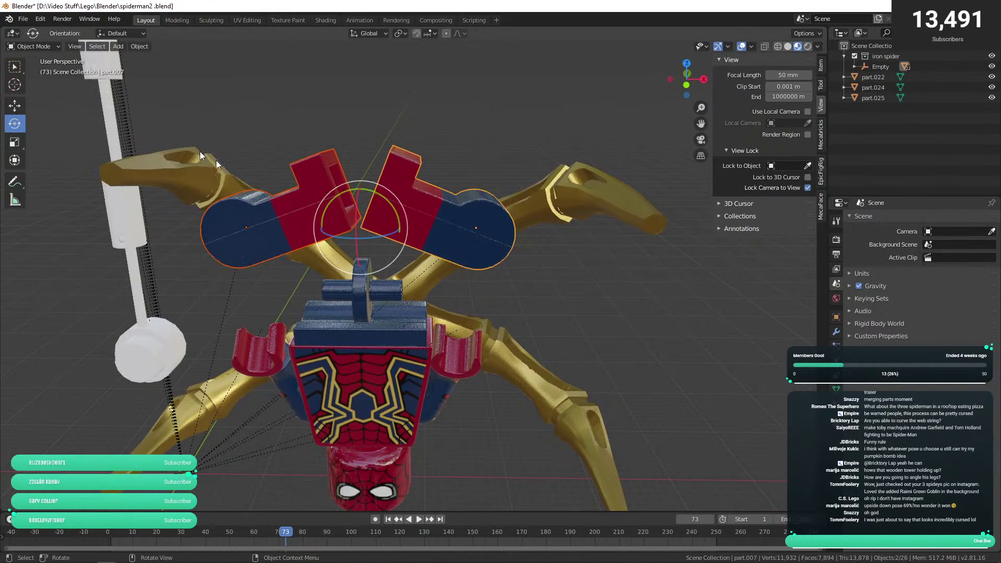
{"action": "left_click", "coordinate": [594, 249]}
{"action": "left_click_drag", "start_coordinate": [589, 270], "coordinate": [455, 228]}
{"action": "left_click", "coordinate": [455, 228]}
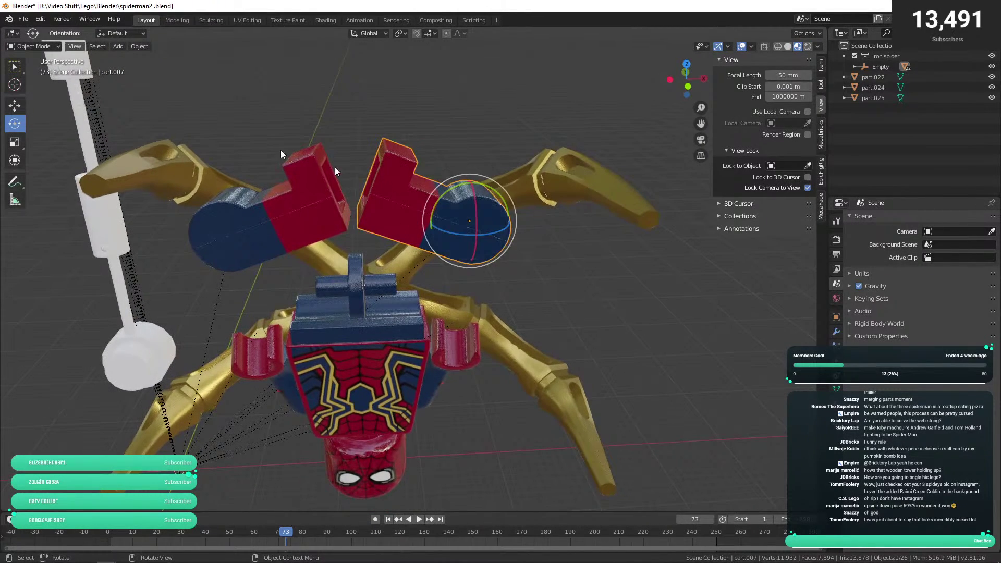
{"action": "left_click", "coordinate": [20, 104]}
{"action": "key", "text": "ctrl+z"}
{"action": "key", "text": "ctrl+z"}
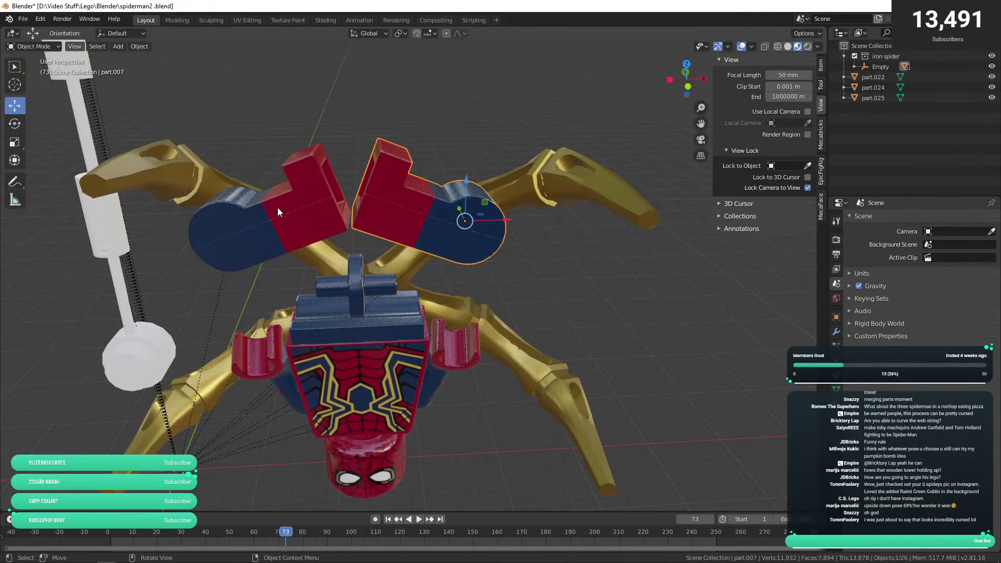
{"action": "left_click", "coordinate": [308, 216]}
{"action": "left_click_drag", "start_coordinate": [282, 231], "coordinate": [289, 231]}
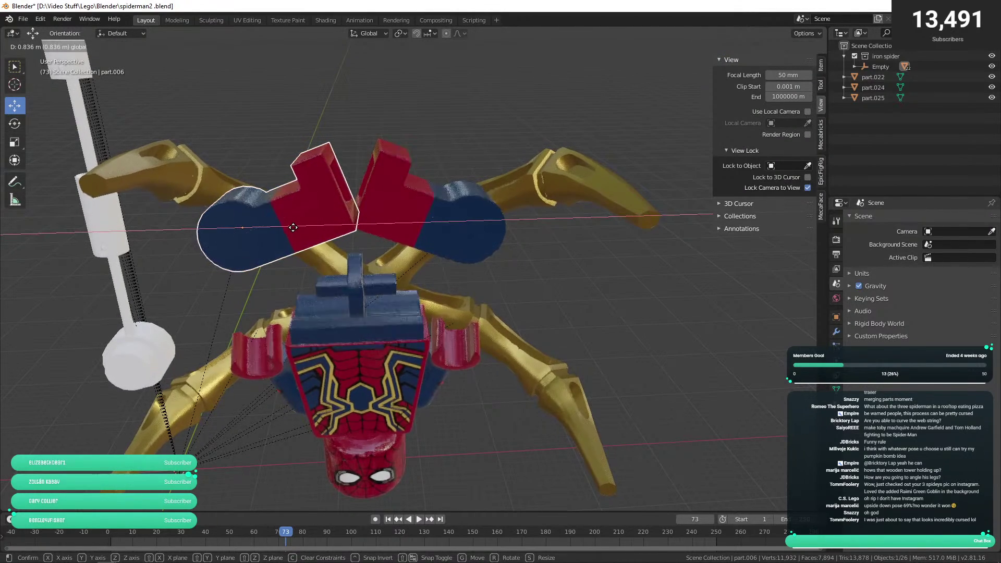
{"action": "left_click", "coordinate": [547, 276]}
- Lower both tilted legs together along Z back onto the hip piece above the torso
{"action": "left_click_drag", "start_coordinate": [547, 277], "coordinate": [527, 248]}
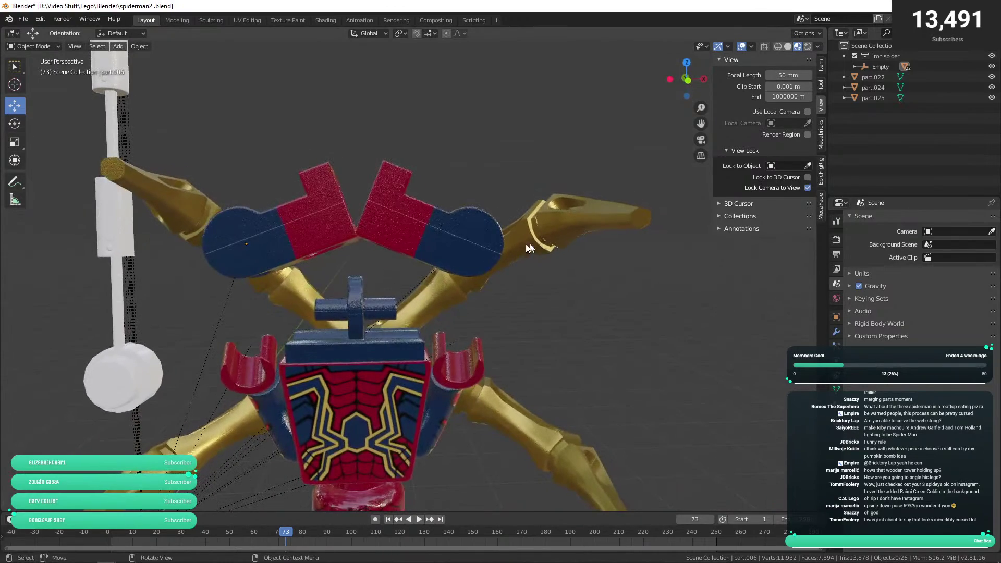
{"action": "mouse_move", "coordinate": [417, 252]}
{"action": "left_mouse_down"}
{"action": "mouse_move", "coordinate": [491, 324]}
{"action": "mouse_move", "coordinate": [409, 273]}
{"action": "mouse_move", "coordinate": [414, 258]}
{"action": "left_mouse_up"}
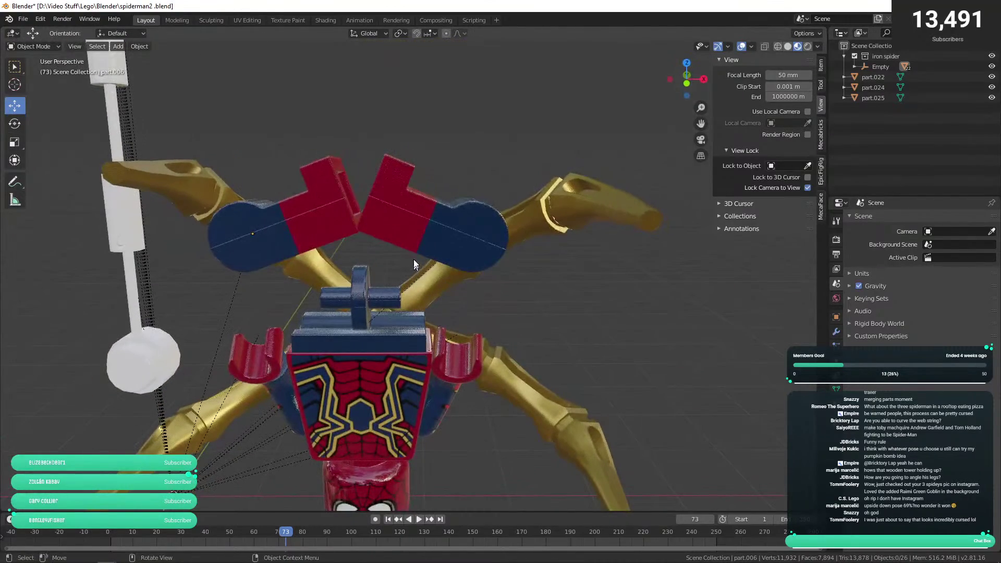
{"action": "left_click", "coordinate": [403, 226]}
{"action": "left_click", "coordinate": [296, 223], "text": "shift"}
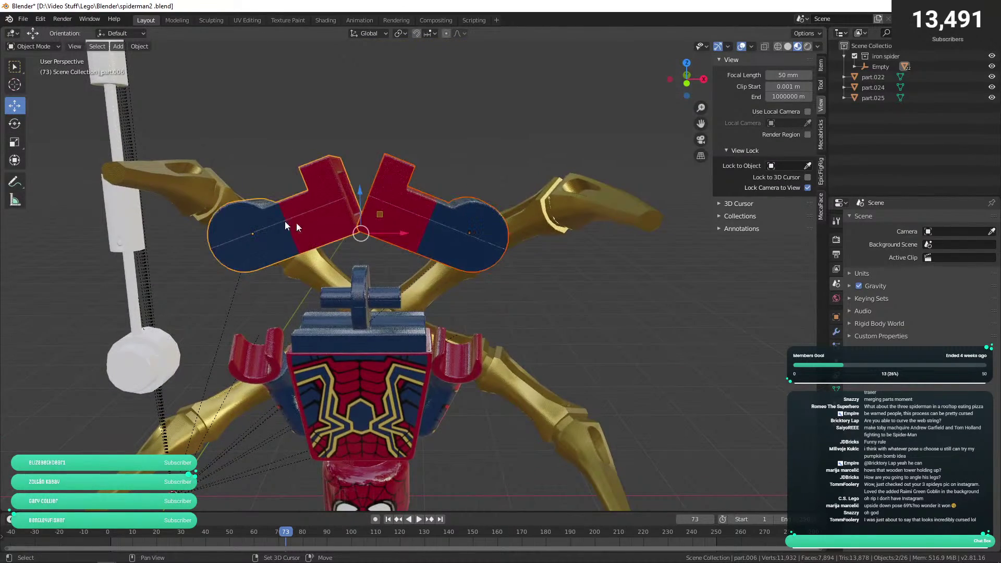
{"action": "left_click", "coordinate": [14, 66]}
{"action": "left_click", "coordinate": [14, 106]}
{"action": "left_click_drag", "start_coordinate": [364, 188], "coordinate": [370, 266]}
{"action": "left_click", "coordinate": [627, 318]}
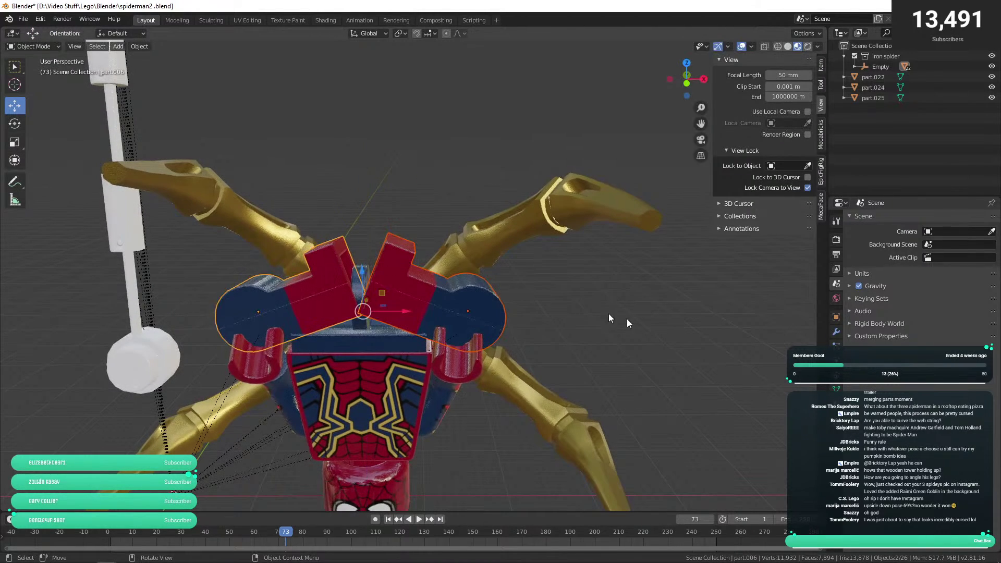
{"action": "left_click_drag", "start_coordinate": [626, 318], "coordinate": [574, 248]}
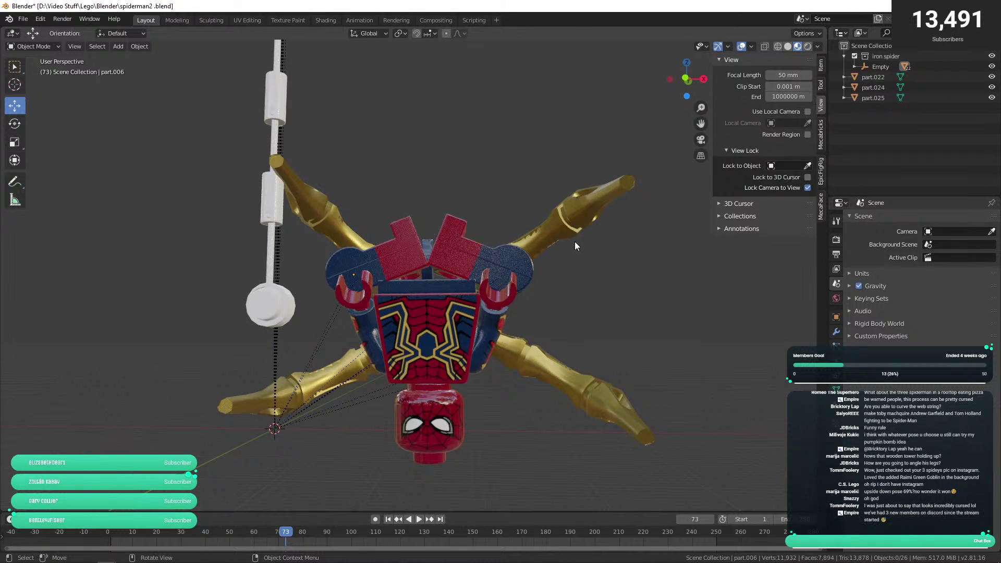
{"action": "mouse_move", "coordinate": [575, 242]}
{"action": "left_mouse_down"}
{"action": "mouse_move", "coordinate": [568, 261]}
{"action": "mouse_move", "coordinate": [555, 261]}
{"action": "mouse_move", "coordinate": [573, 258]}
{"action": "left_mouse_up"}
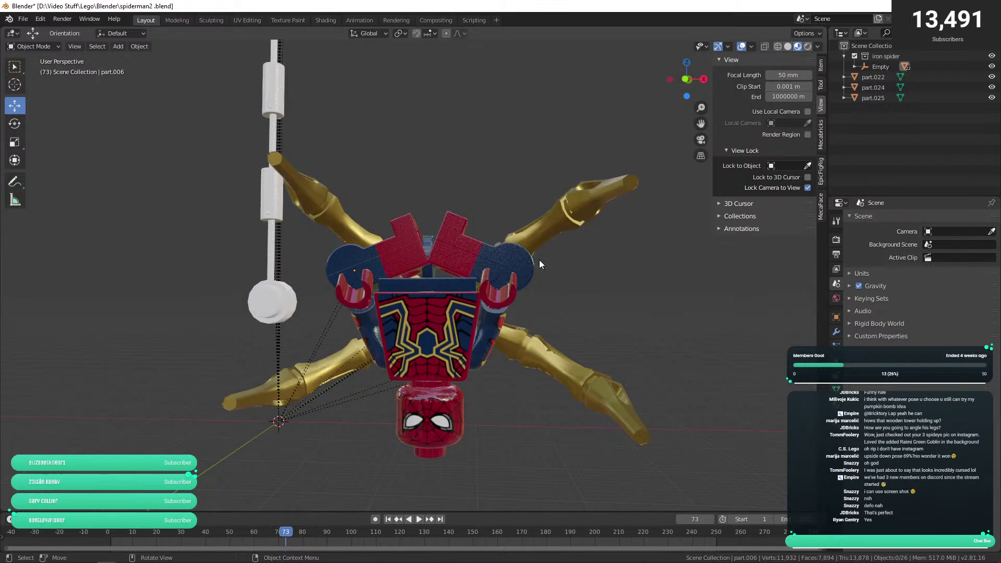
{"action": "mouse_move", "coordinate": [601, 288]}
{"action": "left_mouse_down"}
{"action": "mouse_move", "coordinate": [558, 304]}
{"action": "mouse_move", "coordinate": [583, 277]}
{"action": "mouse_move", "coordinate": [602, 286]}
{"action": "left_mouse_up"}
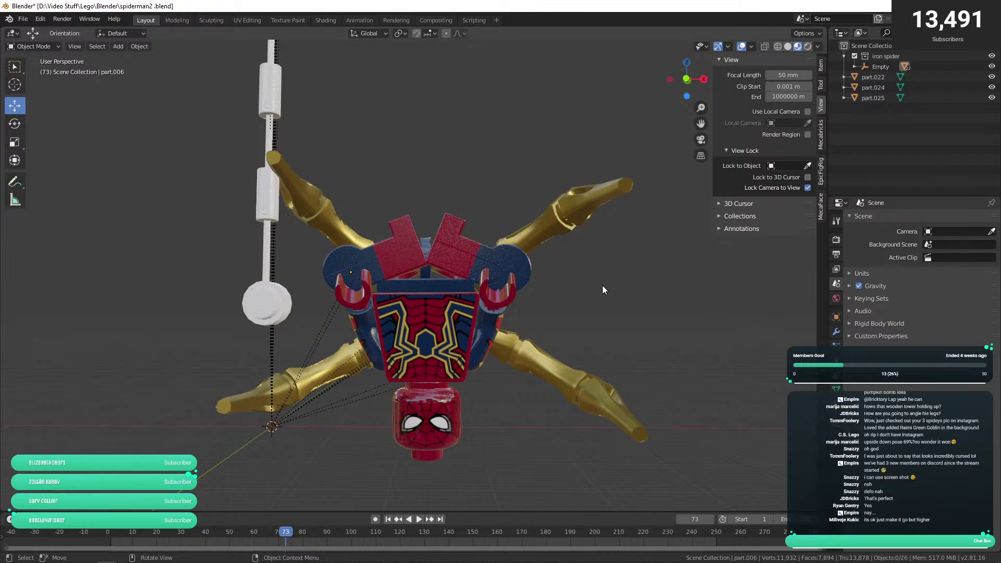
{"action": "mouse_move", "coordinate": [602, 285]}
{"action": "left_mouse_down"}
{"action": "mouse_move", "coordinate": [595, 296]}
{"action": "mouse_move", "coordinate": [594, 287]}
{"action": "left_mouse_up"}
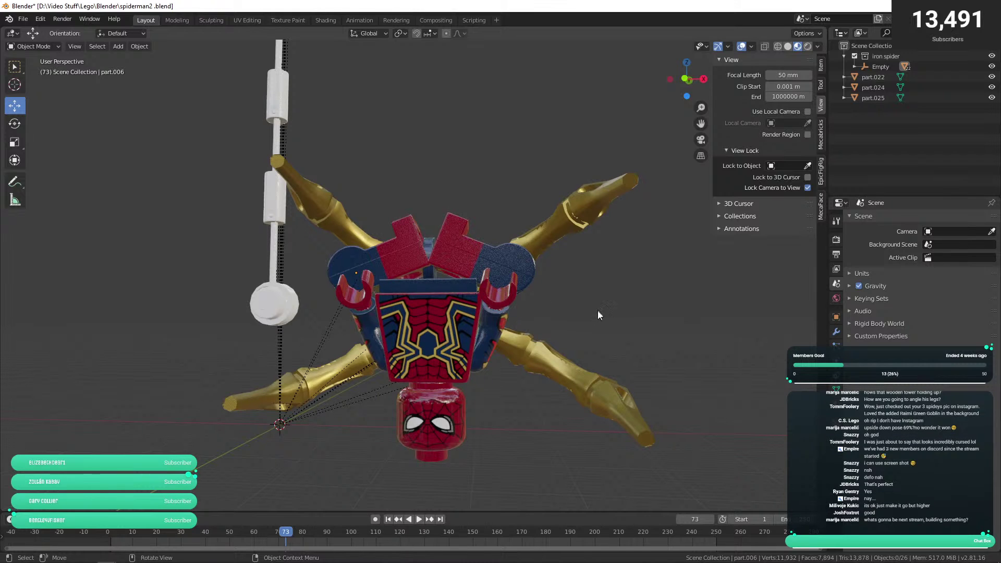
- Fine-tune the rotation of each leg individually at the hips
{"action": "left_click_drag", "start_coordinate": [598, 309], "coordinate": [552, 306]}
{"action": "scroll", "coordinate": [563, 323], "scroll_direction": "up", "scroll_amount": 5}
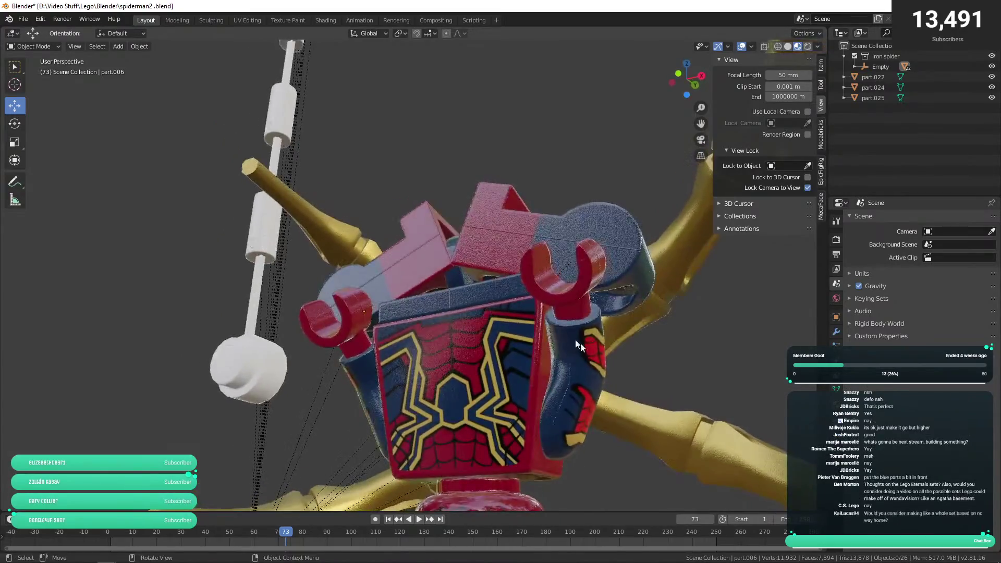
{"action": "left_click_drag", "start_coordinate": [580, 342], "coordinate": [563, 217]}
{"action": "left_click", "coordinate": [445, 108]}
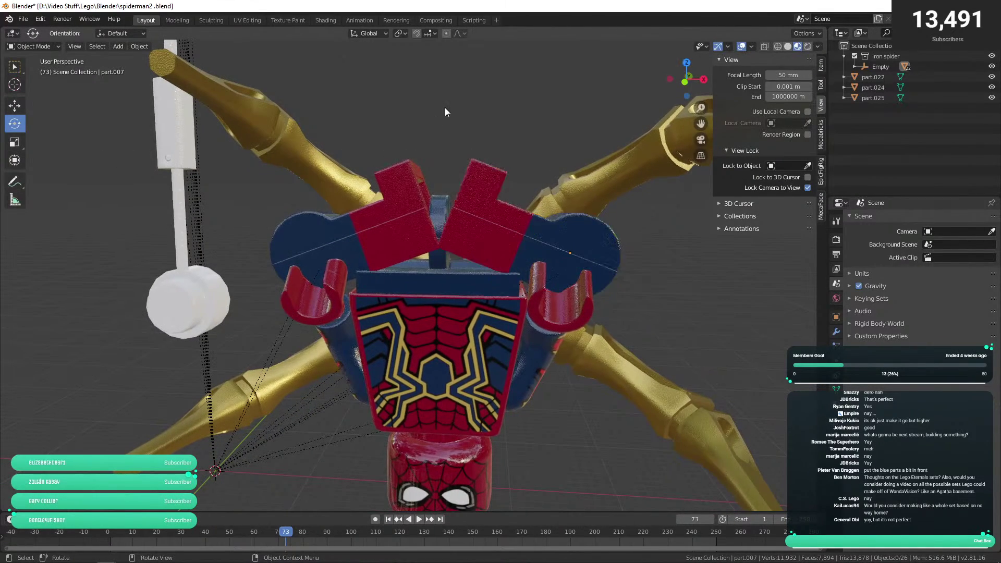
{"action": "left_click_drag", "start_coordinate": [445, 108], "coordinate": [460, 104]}
{"action": "left_click", "coordinate": [398, 215]}
{"action": "left_click_drag", "start_coordinate": [332, 172], "coordinate": [433, 230]}
{"action": "left_click", "coordinate": [344, 158]}
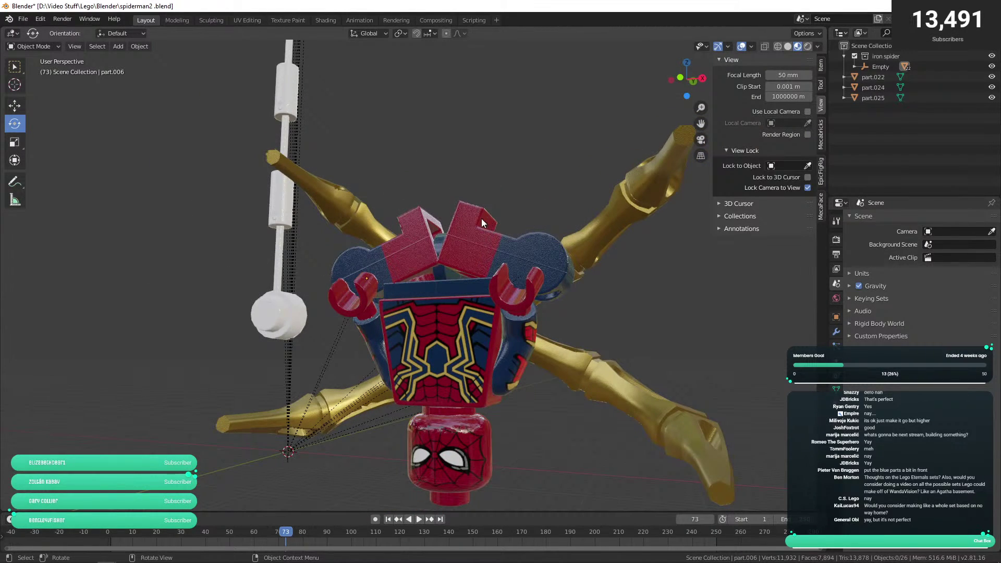
{"action": "left_click_drag", "start_coordinate": [480, 218], "coordinate": [497, 226]}
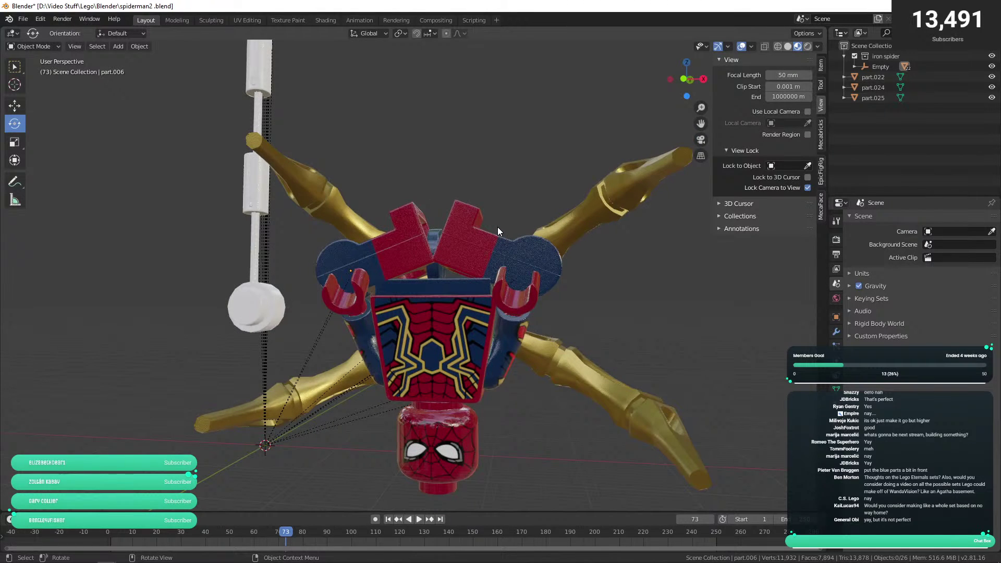
- Rotate the arm and hand farther from the white rod inward across the chest and reposition them against the torso
{"action": "left_click_drag", "start_coordinate": [543, 268], "coordinate": [556, 301]}
{"action": "left_click_drag", "start_coordinate": [499, 375], "coordinate": [506, 321]}
{"action": "left_click_drag", "start_coordinate": [565, 402], "coordinate": [539, 386]}
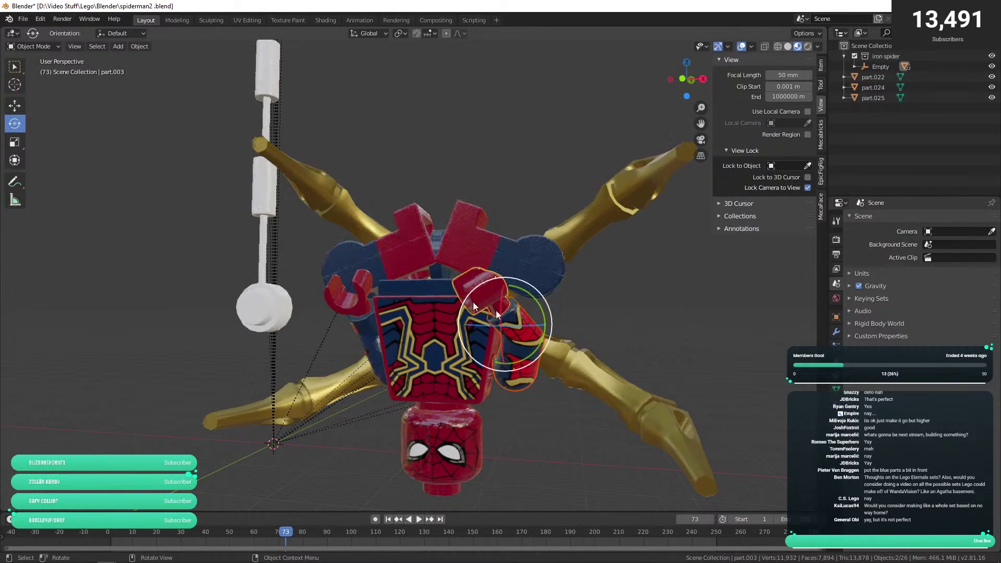
{"action": "left_click_drag", "start_coordinate": [502, 277], "coordinate": [485, 267]}
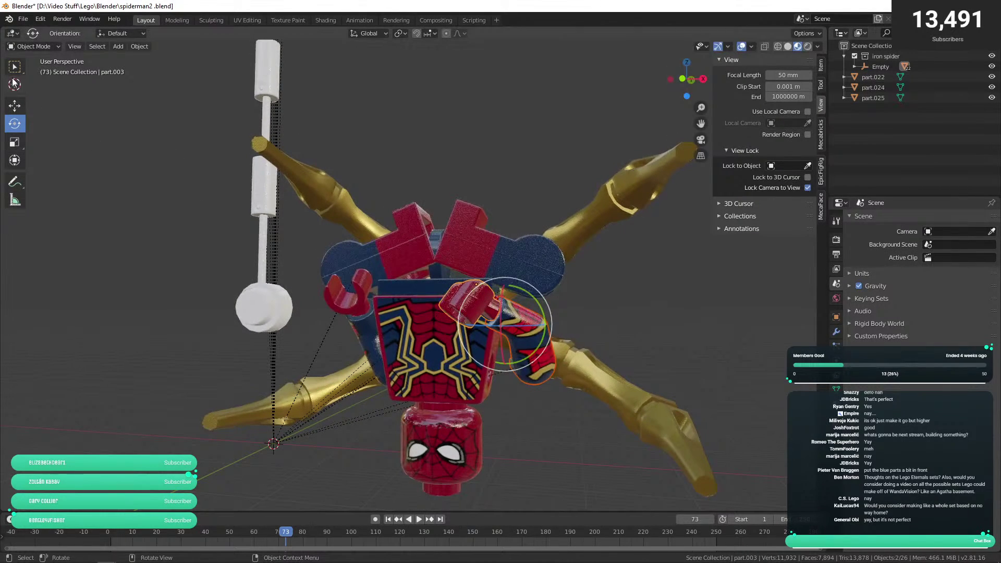
{"action": "left_click", "coordinate": [18, 107]}
{"action": "left_click_drag", "start_coordinate": [556, 334], "coordinate": [339, 335]}
{"action": "scroll", "coordinate": [494, 331], "scroll_direction": "up", "scroll_amount": 3}
{"action": "left_click", "coordinate": [576, 319]}
- Rotate the arm and hand nearer the white rod inward across the chest and shift them to fit the shoulder
{"action": "scroll", "coordinate": [543, 326], "scroll_direction": "up", "scroll_amount": 2}
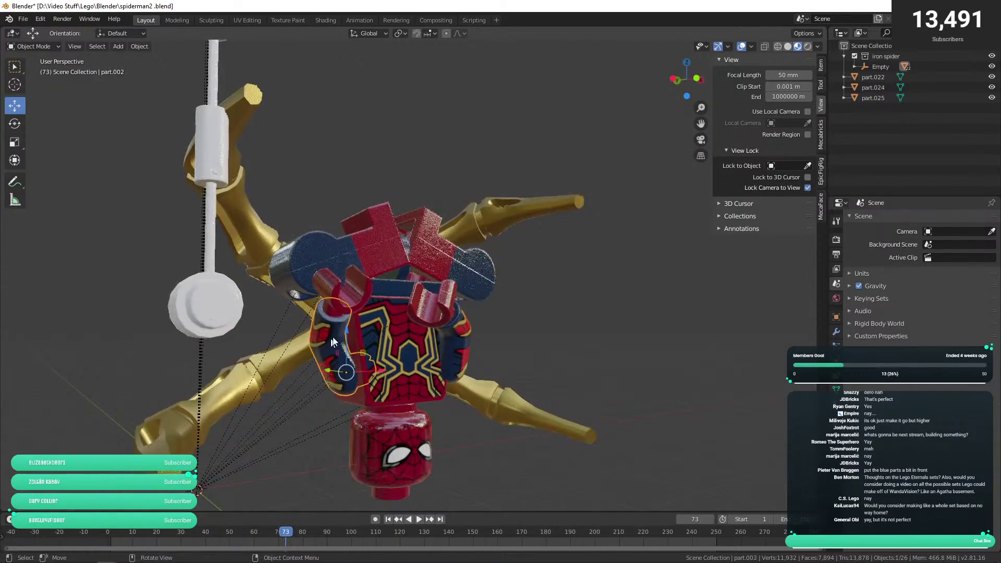
{"action": "left_click", "coordinate": [357, 294], "text": "shift"}
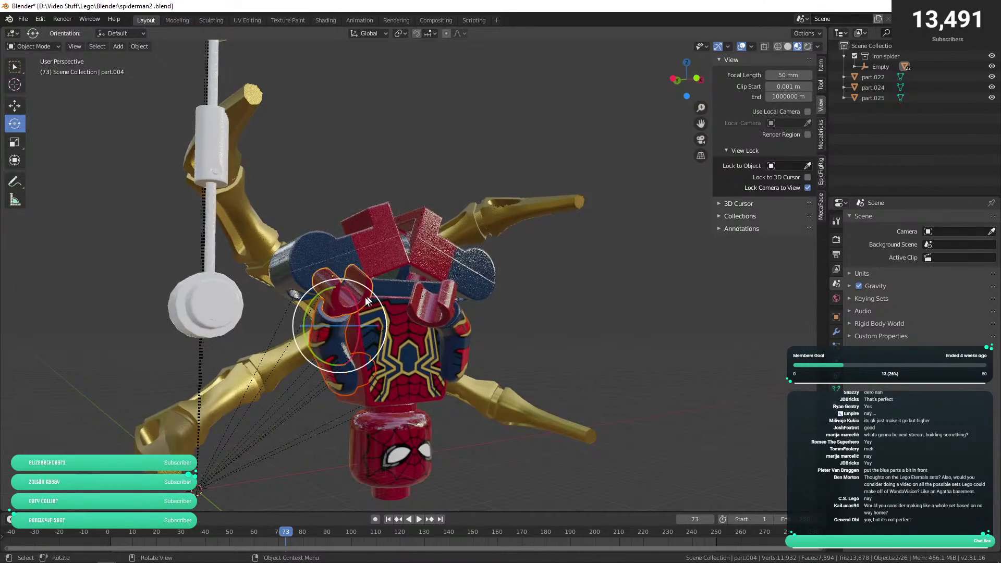
{"action": "left_click_drag", "start_coordinate": [343, 324], "coordinate": [51, 161]}
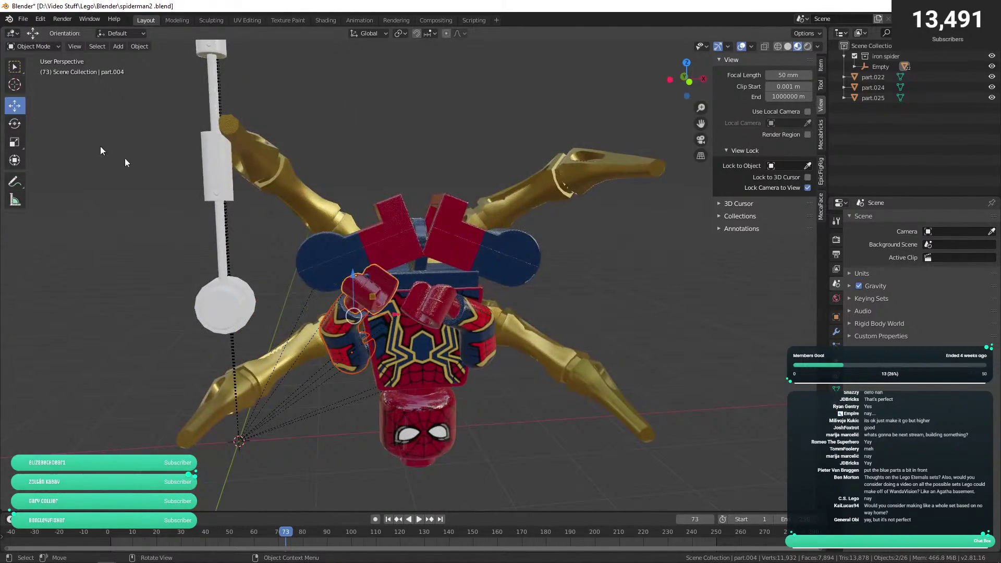
{"action": "left_click_drag", "start_coordinate": [398, 317], "coordinate": [415, 346]}
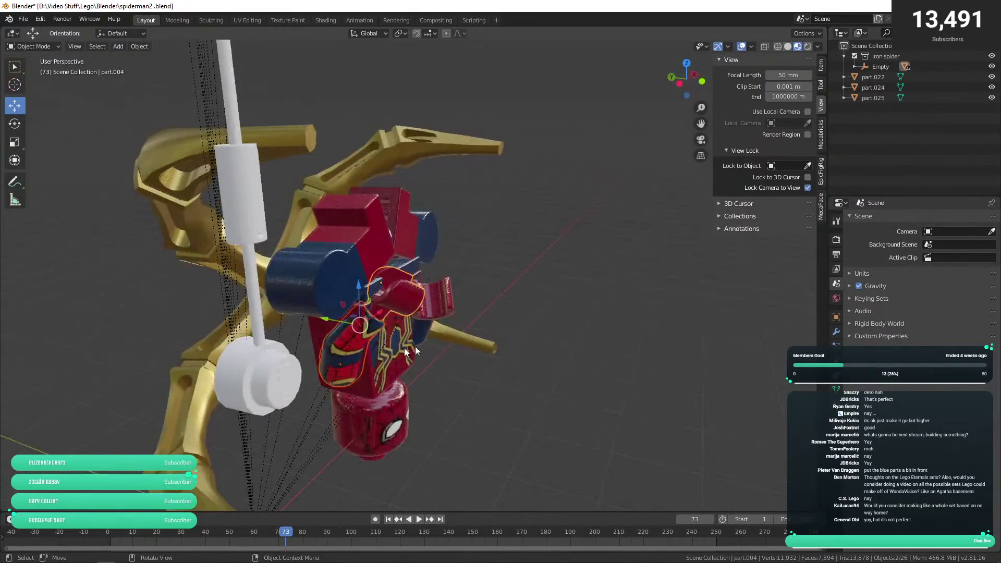
{"action": "left_click_drag", "start_coordinate": [329, 320], "coordinate": [339, 321]}
{"action": "left_click_drag", "start_coordinate": [340, 322], "coordinate": [426, 338]}
{"action": "left_click", "coordinate": [511, 373]}
- Select the golden spider legs and move them along Y against the back of the torso
{"action": "left_click_drag", "start_coordinate": [512, 373], "coordinate": [561, 358]}
{"action": "left_click_drag", "start_coordinate": [320, 223], "coordinate": [420, 329]}
{"action": "scroll", "coordinate": [397, 310], "scroll_direction": "up", "scroll_amount": 5}
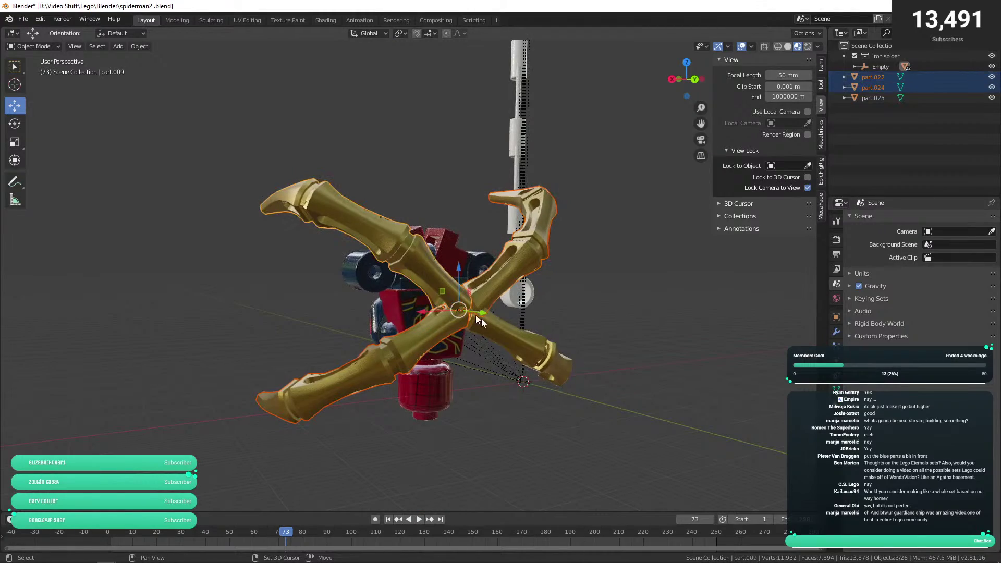
{"action": "left_click_drag", "start_coordinate": [480, 314], "coordinate": [414, 324]}
{"action": "scroll", "coordinate": [430, 348], "scroll_direction": "up", "scroll_amount": 4}
{"action": "left_click_drag", "start_coordinate": [346, 336], "coordinate": [358, 334]}
{"action": "left_click_drag", "start_coordinate": [358, 335], "coordinate": [640, 299]}
{"action": "left_click", "coordinate": [640, 299]}
- Rotate the golden spider legs behind the torso so they form a steeper, more symmetrical X
{"action": "left_click_drag", "start_coordinate": [474, 271], "coordinate": [431, 286]}
{"action": "left_click", "coordinate": [467, 288]}
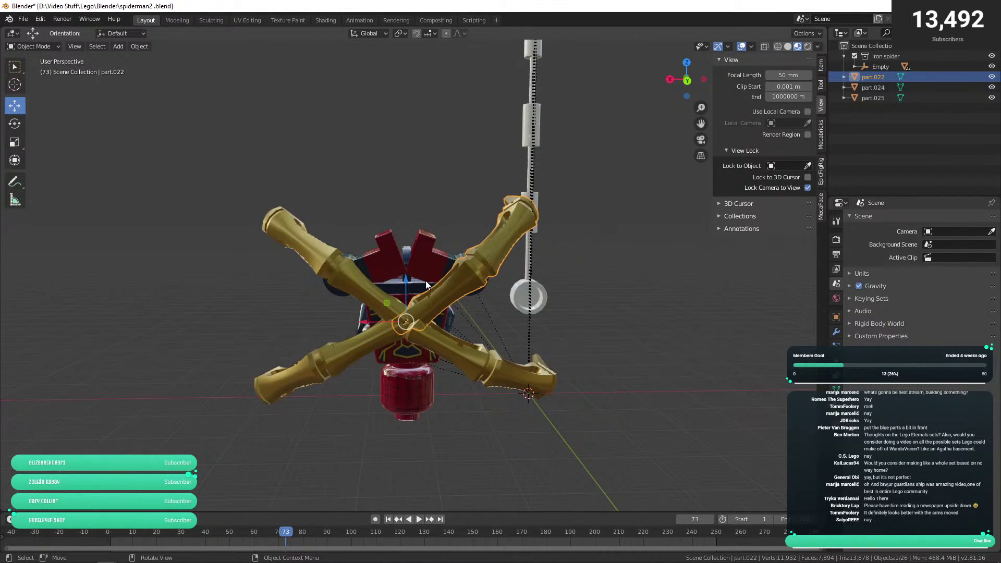
{"action": "scroll", "coordinate": [426, 281], "scroll_direction": "up", "scroll_amount": 8}
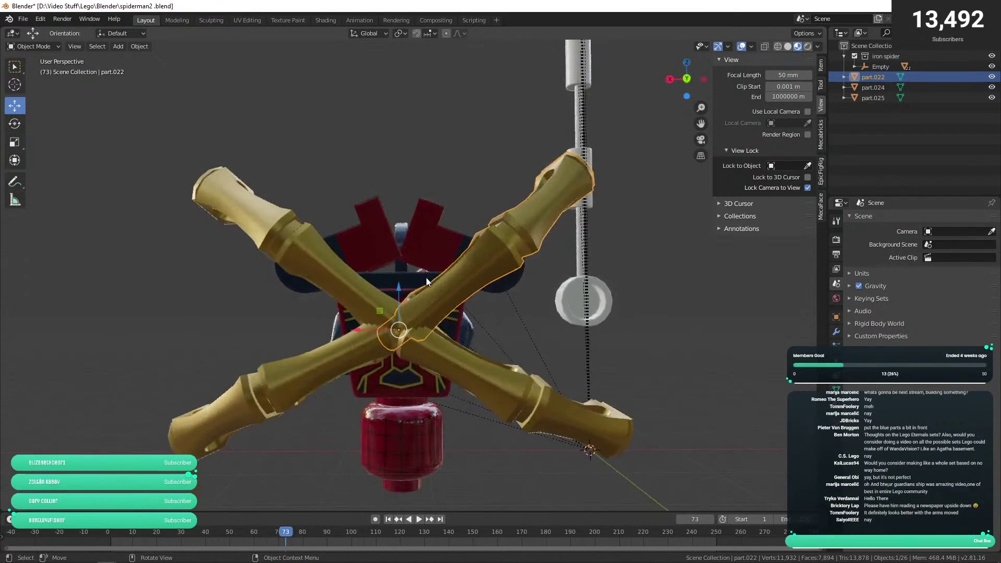
{"action": "key", "text": "s"}
{"action": "left_click", "coordinate": [489, 306]}
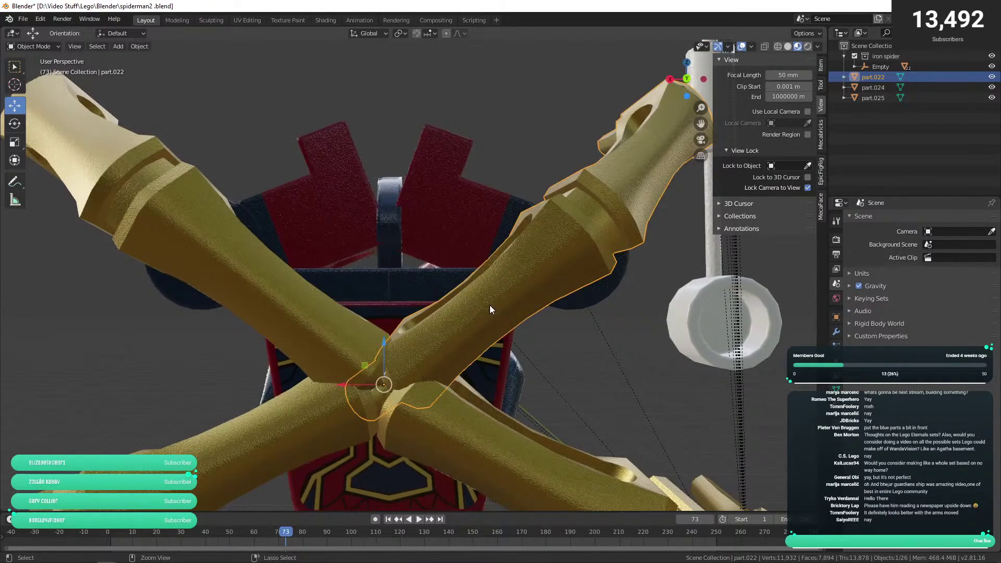
{"action": "scroll", "coordinate": [321, 212], "scroll_direction": "down", "scroll_amount": 7}
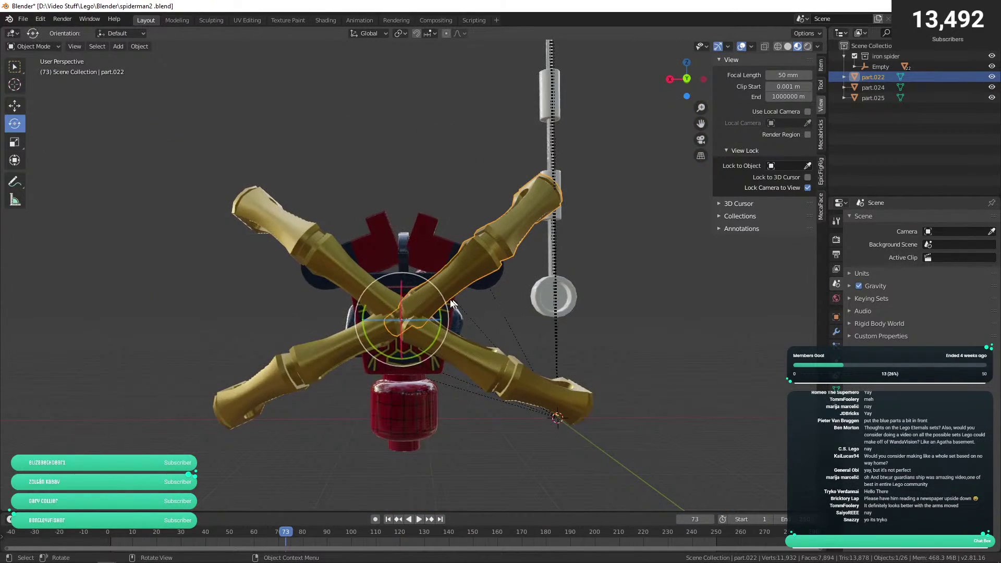
{"action": "left_click_drag", "start_coordinate": [437, 325], "coordinate": [337, 280]}
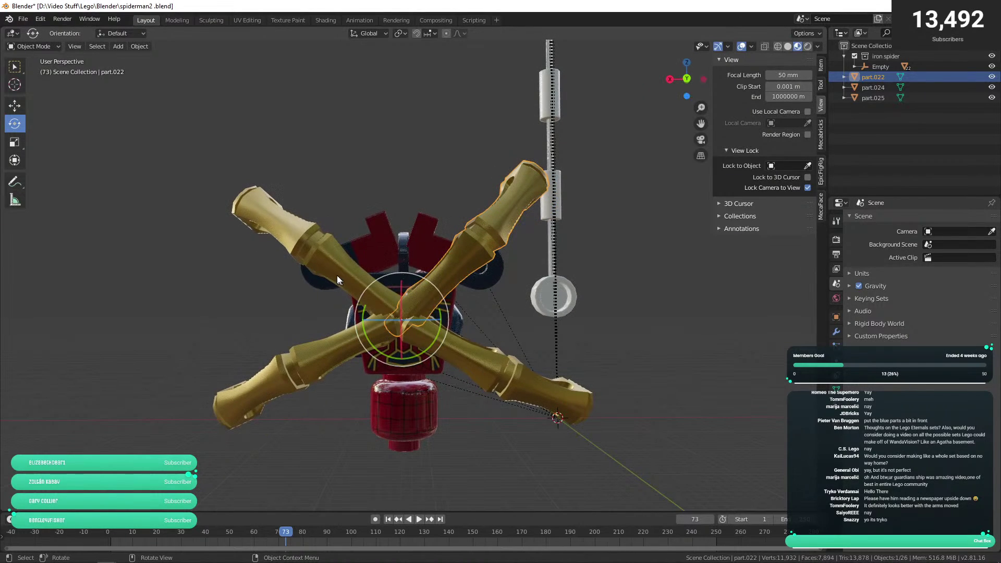
{"action": "left_click_drag", "start_coordinate": [423, 336], "coordinate": [447, 342]}
{"action": "left_click", "coordinate": [471, 358]}
{"action": "left_click", "coordinate": [624, 358]}
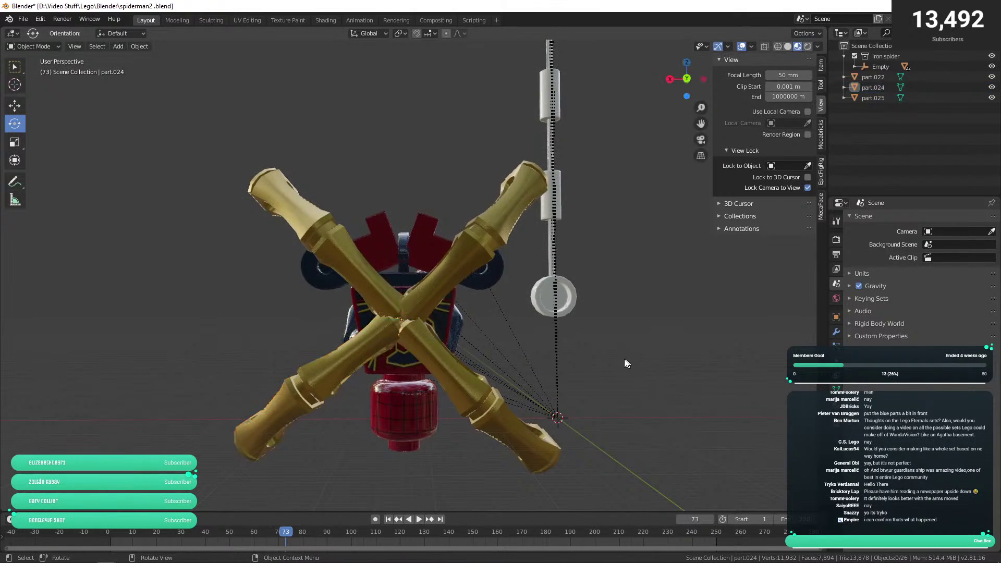
{"action": "left_click_drag", "start_coordinate": [624, 359], "coordinate": [384, 357]}
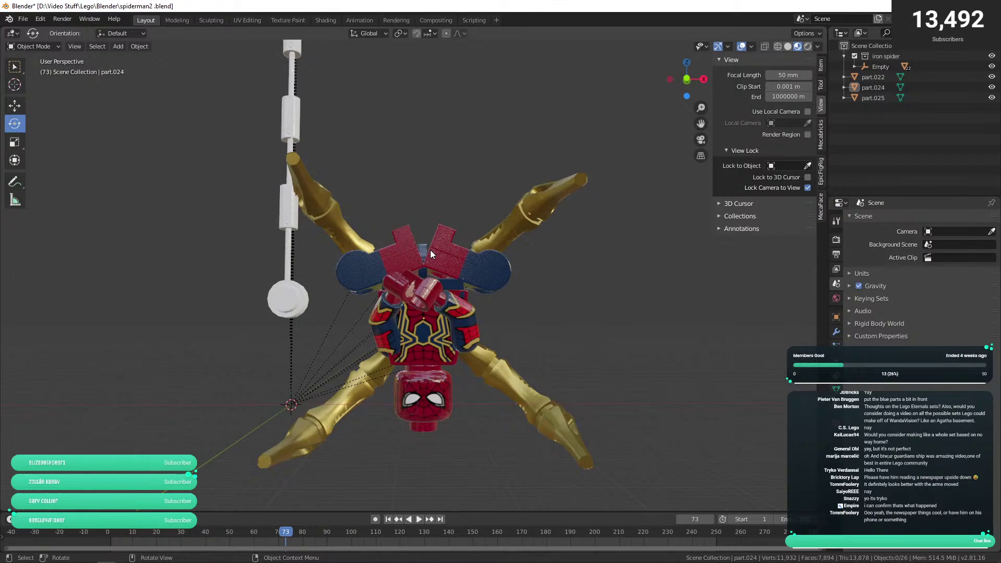
{"action": "left_click_drag", "start_coordinate": [430, 249], "coordinate": [486, 269]}
{"action": "scroll", "coordinate": [476, 270], "scroll_direction": "up", "scroll_amount": 4}
{"action": "scroll", "coordinate": [458, 257], "scroll_direction": "down", "scroll_amount": 3}
{"action": "scroll", "coordinate": [486, 264], "scroll_direction": "up", "scroll_amount": 4}
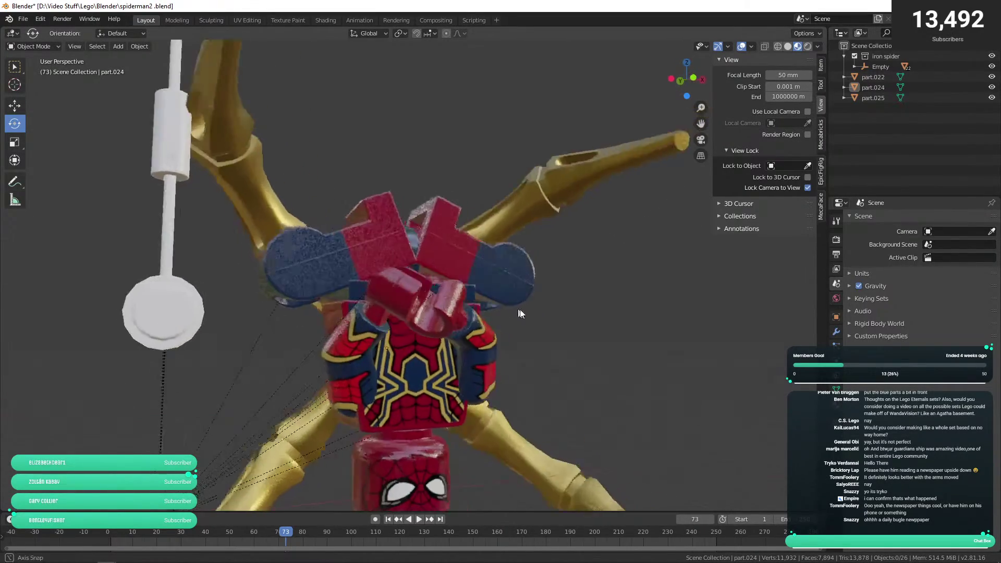
- Select the hand on the arm farther from the white rod and rotate it to align with that arm's sleeve
{"action": "left_click", "coordinate": [441, 313]}
{"action": "scroll", "coordinate": [449, 317], "scroll_direction": "up", "scroll_amount": 3}
{"action": "left_click_drag", "start_coordinate": [448, 317], "coordinate": [548, 265]}
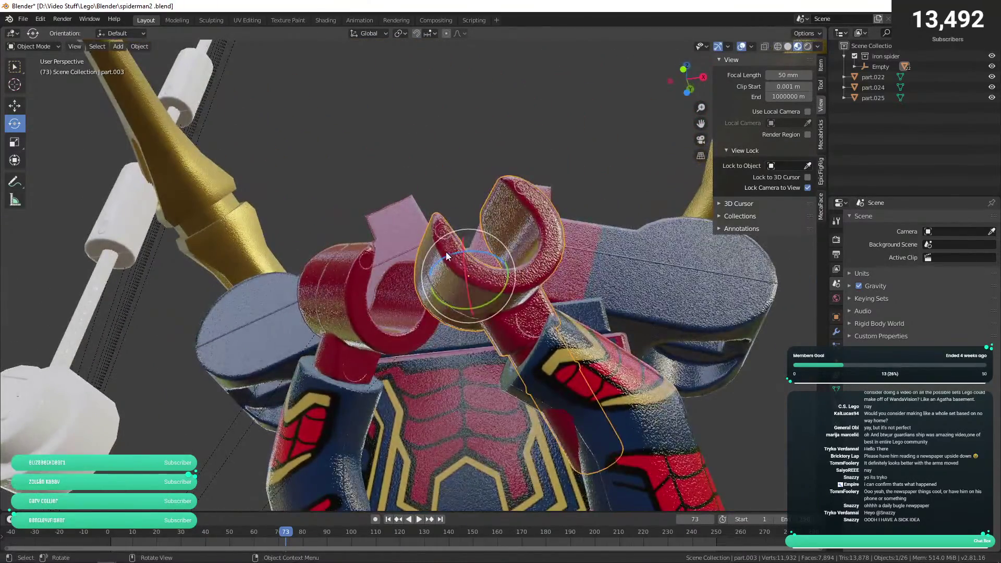
{"action": "left_click_drag", "start_coordinate": [442, 307], "coordinate": [357, 193]}
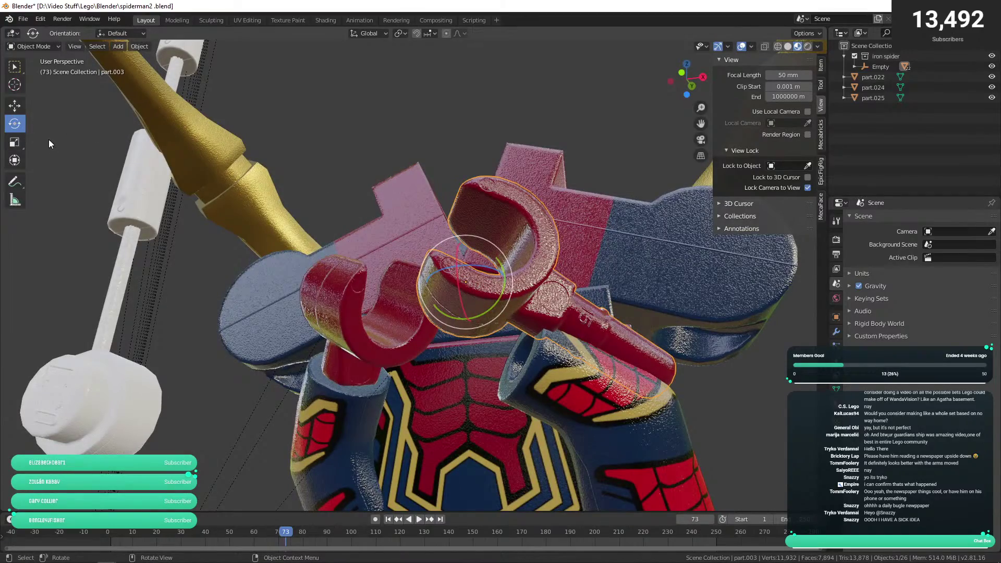
{"action": "left_click_drag", "start_coordinate": [288, 166], "coordinate": [208, 152]}
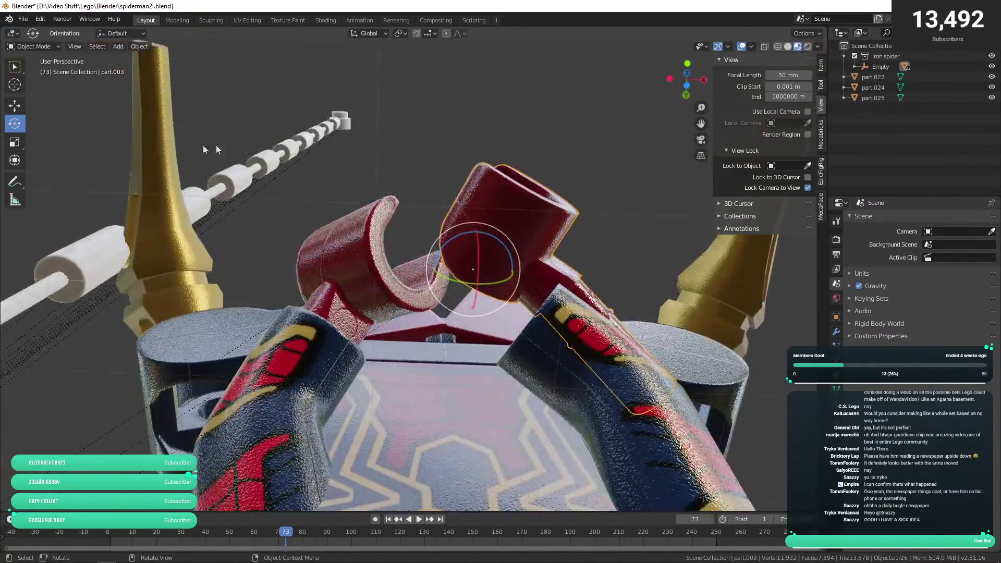
- Move the rotated hand so its peg fits inside the open end of the arm, checking from several angles
{"action": "key", "text": "shift+space"}
{"action": "key", "text": "g"}
{"action": "key", "text": "r"}
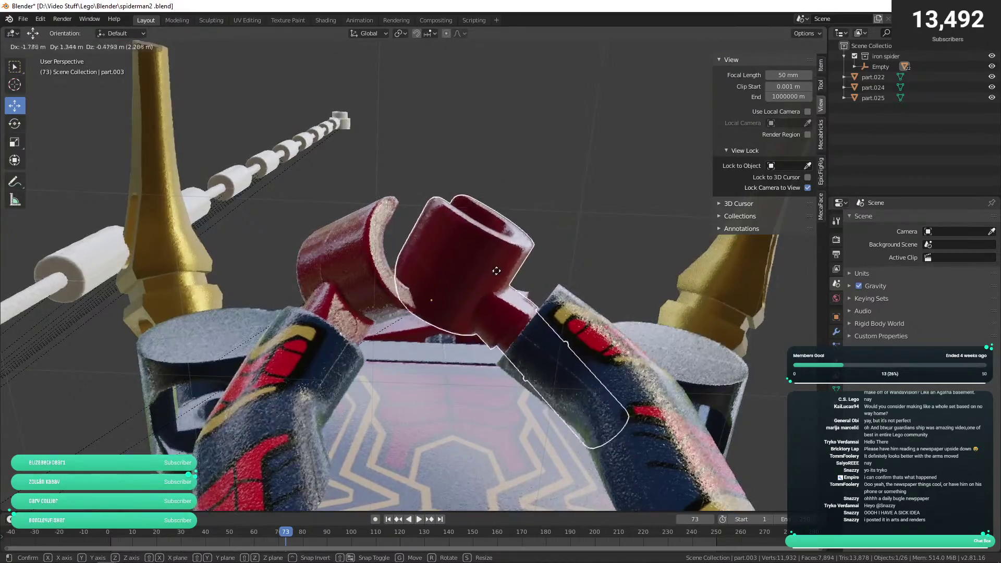
{"action": "left_click", "coordinate": [503, 270]}
{"action": "left_click_drag", "start_coordinate": [503, 268], "coordinate": [546, 307]}
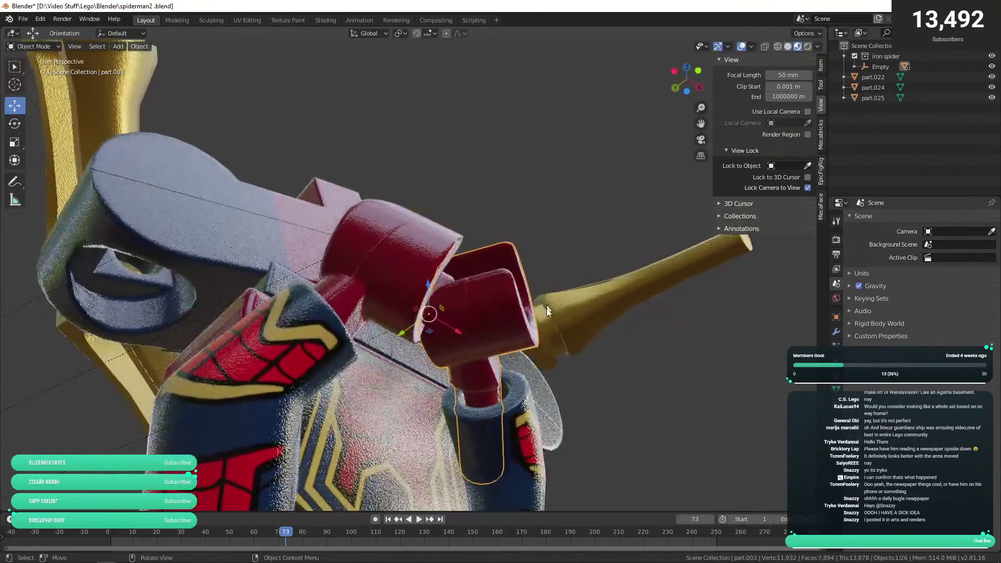
{"action": "left_click_drag", "start_coordinate": [479, 384], "coordinate": [555, 359]}
{"action": "key", "text": "g"}
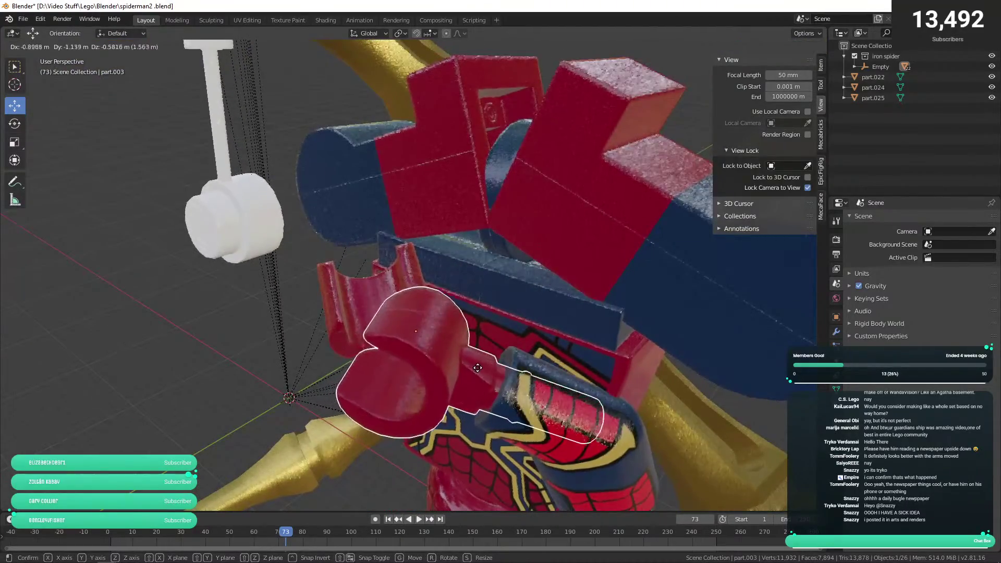
{"action": "right_click", "coordinate": [481, 368]}
- Select all pieces of the hanging white rod and move them along Y to the front of the minifigure
{"action": "left_click_drag", "start_coordinate": [481, 368], "coordinate": [274, 238]}
{"action": "scroll", "coordinate": [624, 357], "scroll_direction": "down", "scroll_amount": 3}
{"action": "left_click", "coordinate": [348, 288]}
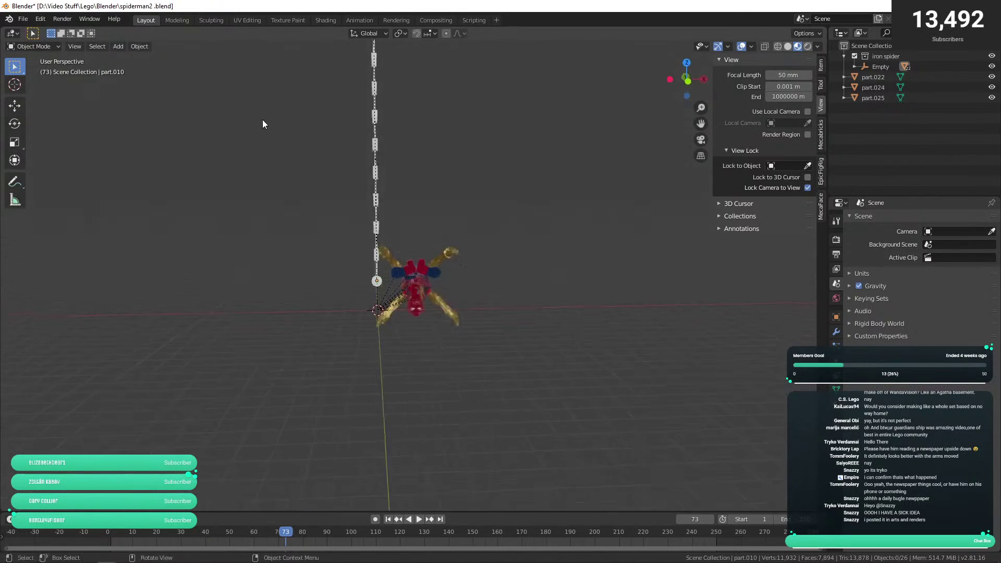
{"action": "left_click_drag", "start_coordinate": [262, 123], "coordinate": [227, 205]}
{"action": "left_click_drag", "start_coordinate": [270, 75], "coordinate": [338, 387]}
{"action": "scroll", "coordinate": [323, 353], "scroll_direction": "up", "scroll_amount": 8}
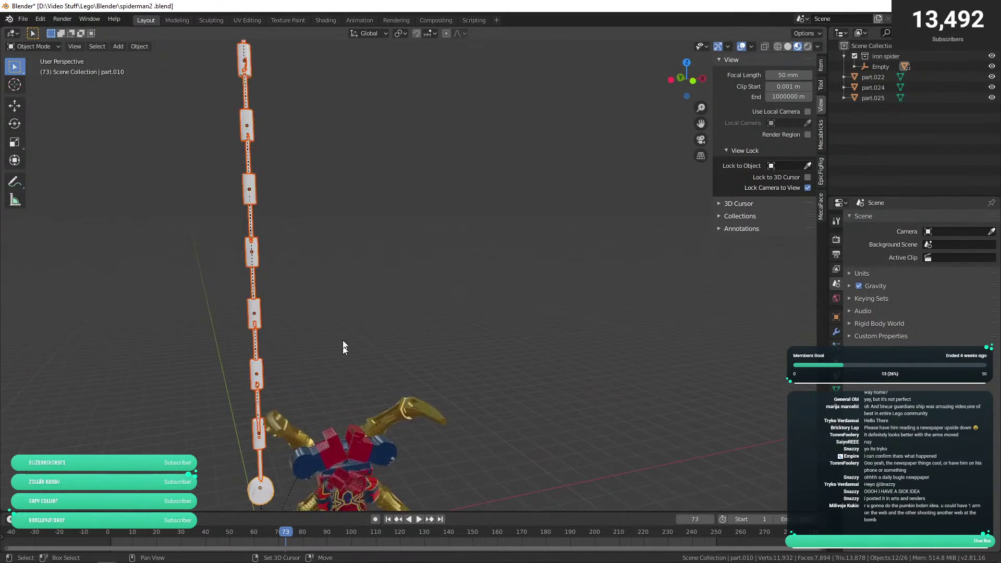
{"action": "left_click_drag", "start_coordinate": [360, 211], "coordinate": [69, 198]}
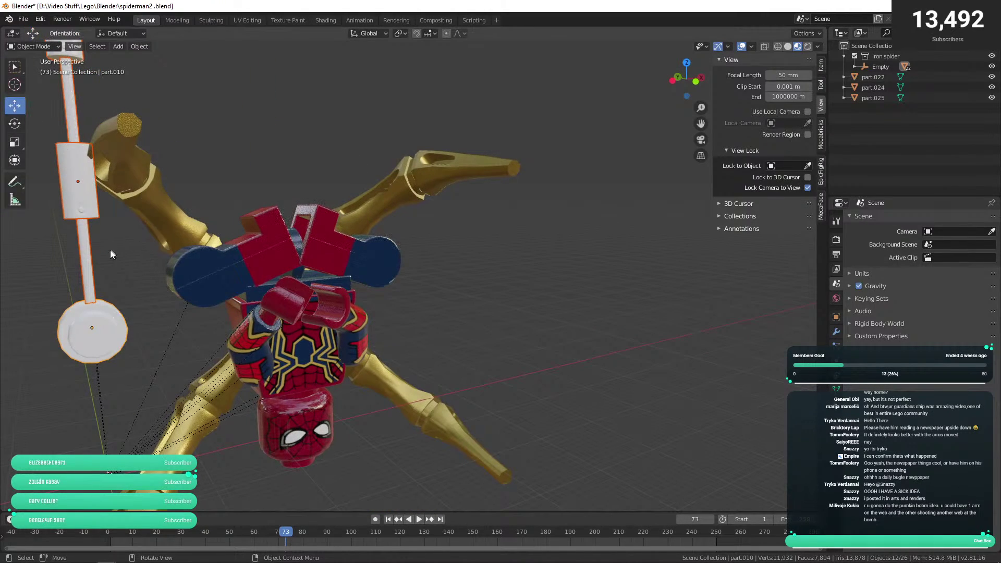
{"action": "scroll", "coordinate": [111, 254], "scroll_direction": "down", "scroll_amount": 5}
{"action": "left_click_drag", "start_coordinate": [110, 254], "coordinate": [430, 107]}
{"action": "scroll", "coordinate": [430, 107], "scroll_direction": "up", "scroll_amount": 6}
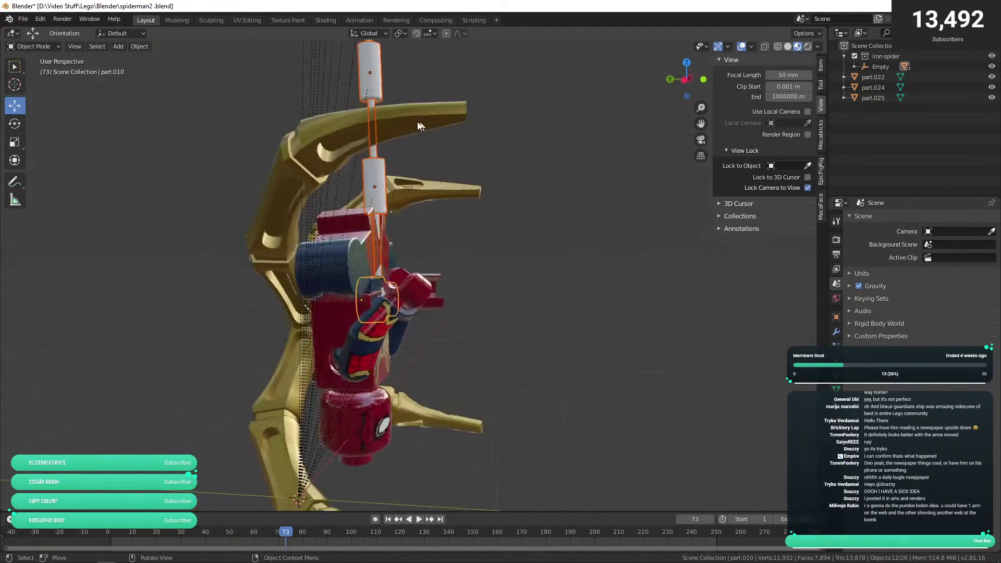
{"action": "scroll", "coordinate": [343, 206], "scroll_direction": "down", "scroll_amount": 5}
{"action": "key", "text": "g"}
{"action": "key", "text": "y"}
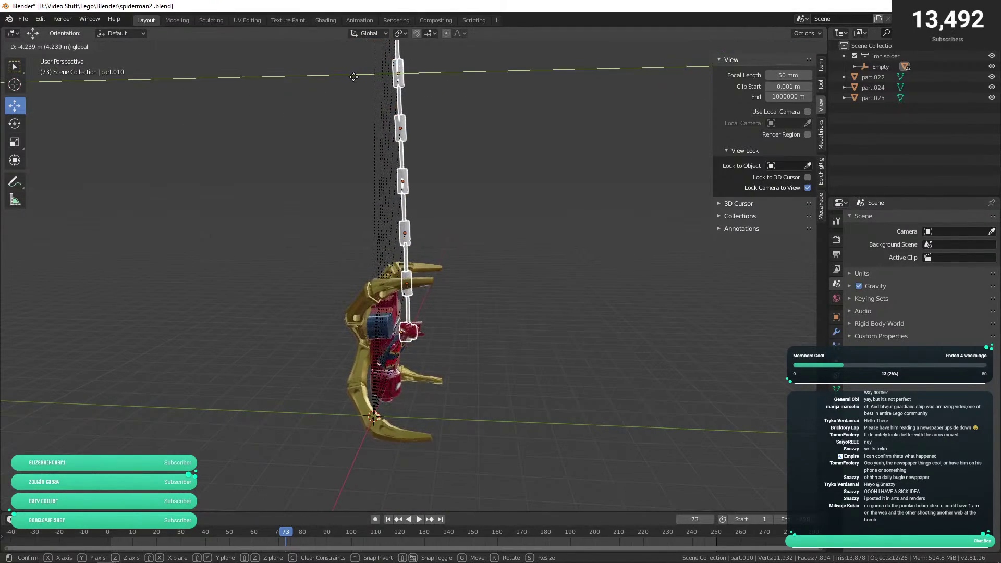
{"action": "left_click", "coordinate": [354, 76]}
- Lower the centred hanging rod along Z so its end knob reaches the level of the minifigure's hands
{"action": "left_click_drag", "start_coordinate": [354, 77], "coordinate": [293, 156]}
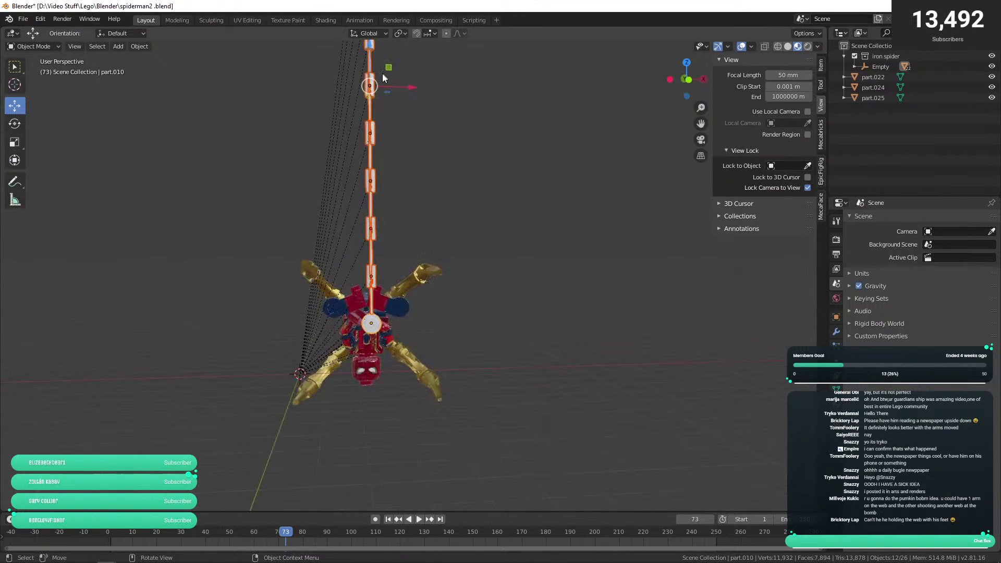
{"action": "key", "text": "g"}
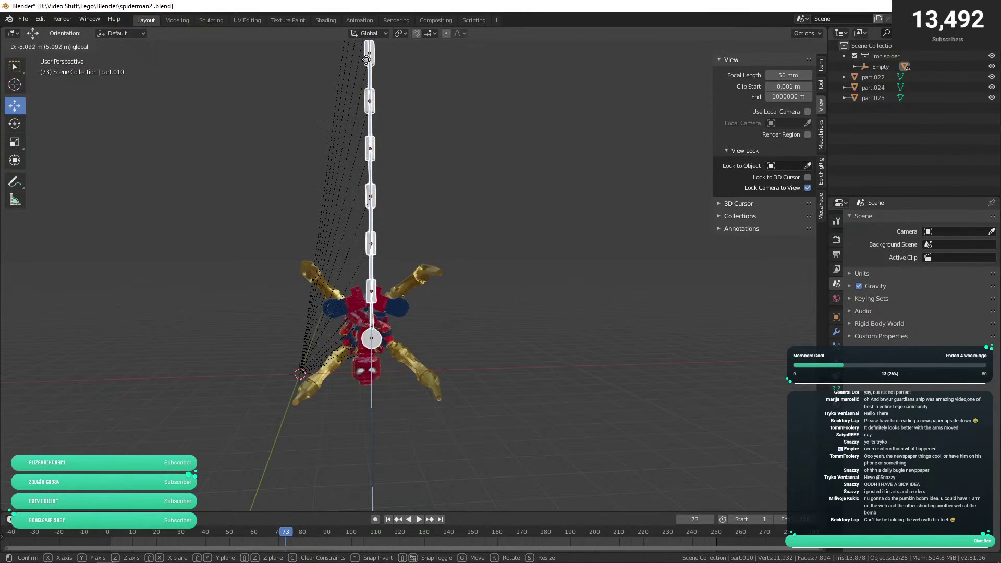
{"action": "left_click", "coordinate": [399, 153]}
{"action": "scroll", "coordinate": [373, 208], "scroll_direction": "up", "scroll_amount": 6}
{"action": "left_click_drag", "start_coordinate": [380, 202], "coordinate": [369, 237]}
{"action": "scroll", "coordinate": [369, 237], "scroll_direction": "down", "scroll_amount": 3}
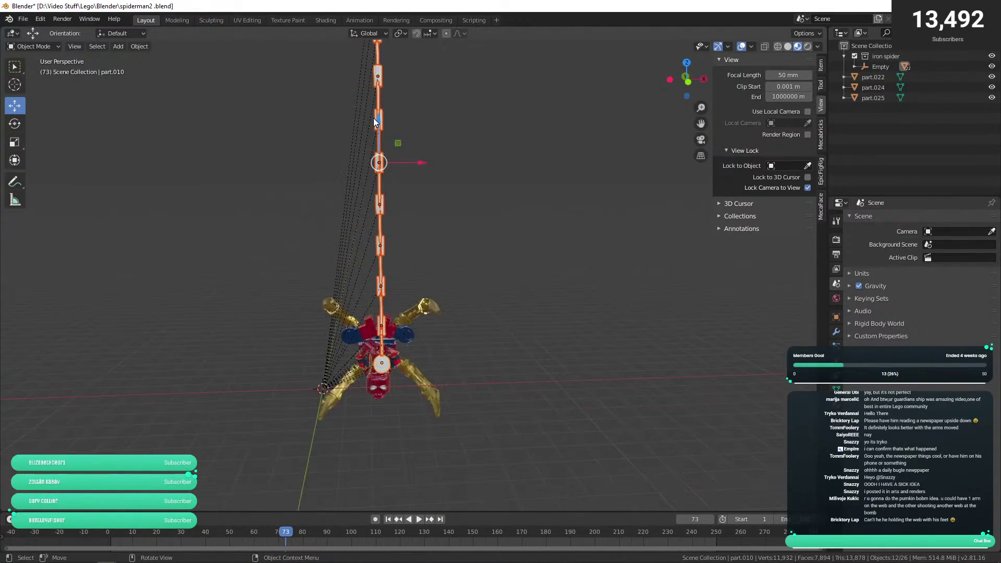
- Move the whole hanging rod outward from the chest so its end knob sits in front of the hands
{"action": "key", "text": "g"}
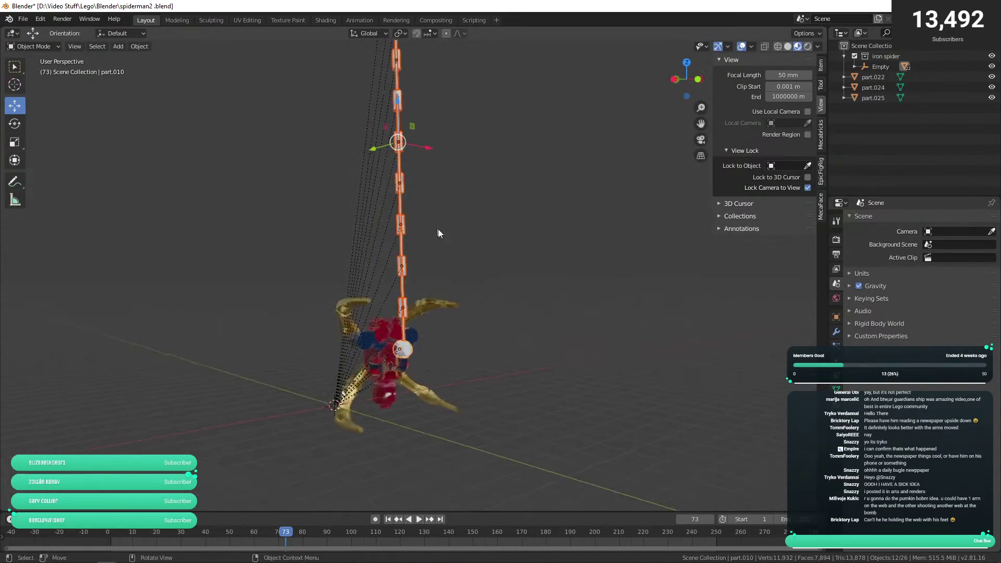
{"action": "scroll", "coordinate": [438, 232], "scroll_direction": "up", "scroll_amount": 6}
{"action": "left_click_drag", "start_coordinate": [394, 195], "coordinate": [304, 232]}
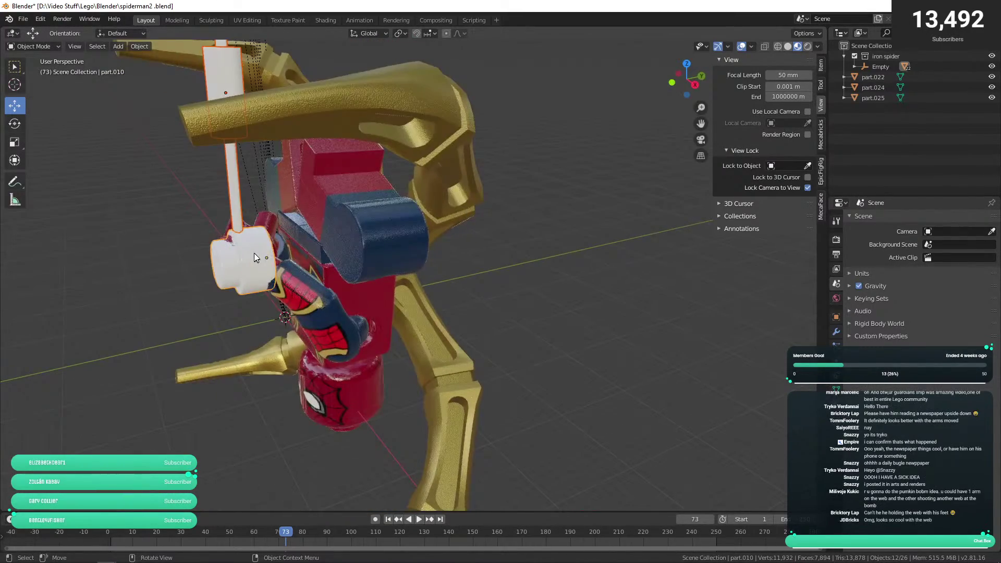
{"action": "scroll", "coordinate": [295, 241], "scroll_direction": "up", "scroll_amount": 6}
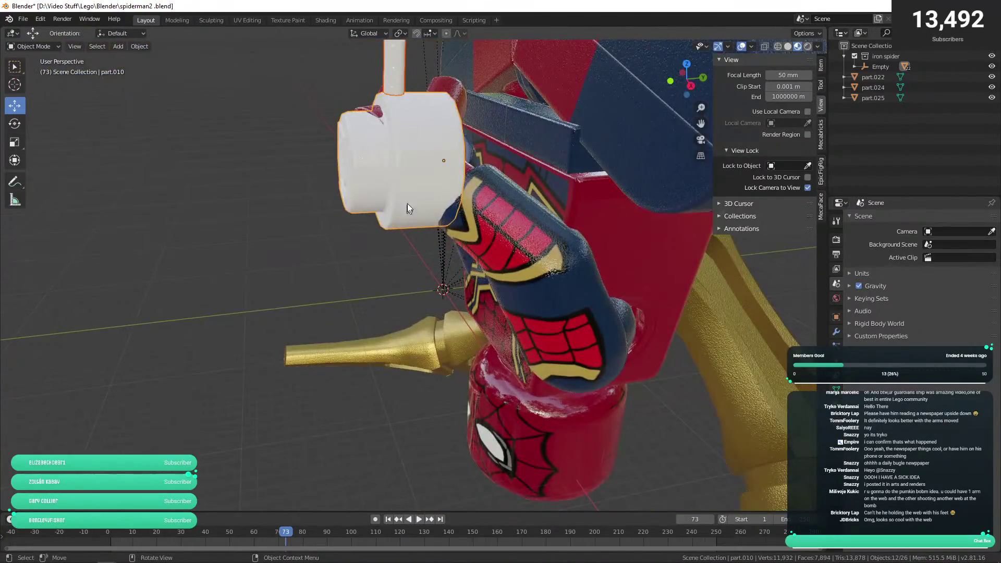
{"action": "key", "text": "g"}
{"action": "left_click", "coordinate": [140, 163]}
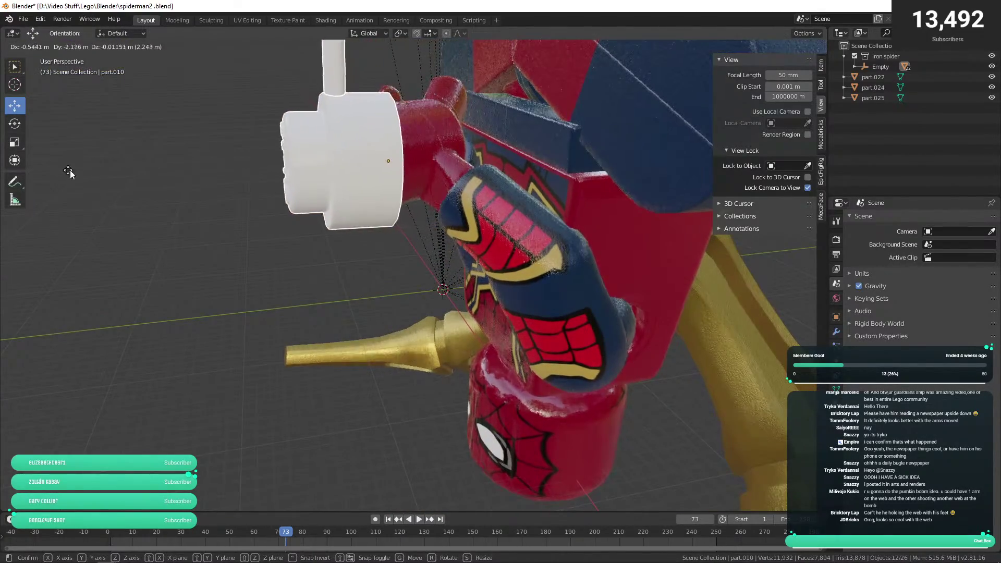
- Select only the rod's end knob and rotate it slightly about Z to line up with the hand
{"action": "scroll", "coordinate": [355, 180], "scroll_direction": "up", "scroll_amount": 5}
{"action": "left_click_drag", "start_coordinate": [345, 159], "coordinate": [494, 245]}
{"action": "left_click", "coordinate": [432, 277]}
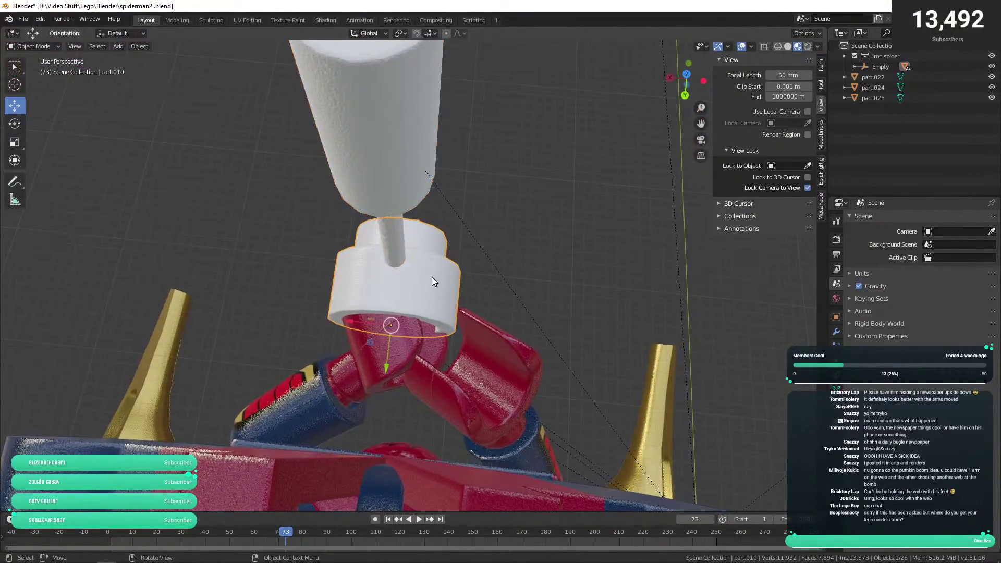
{"action": "left_click", "coordinate": [14, 124]}
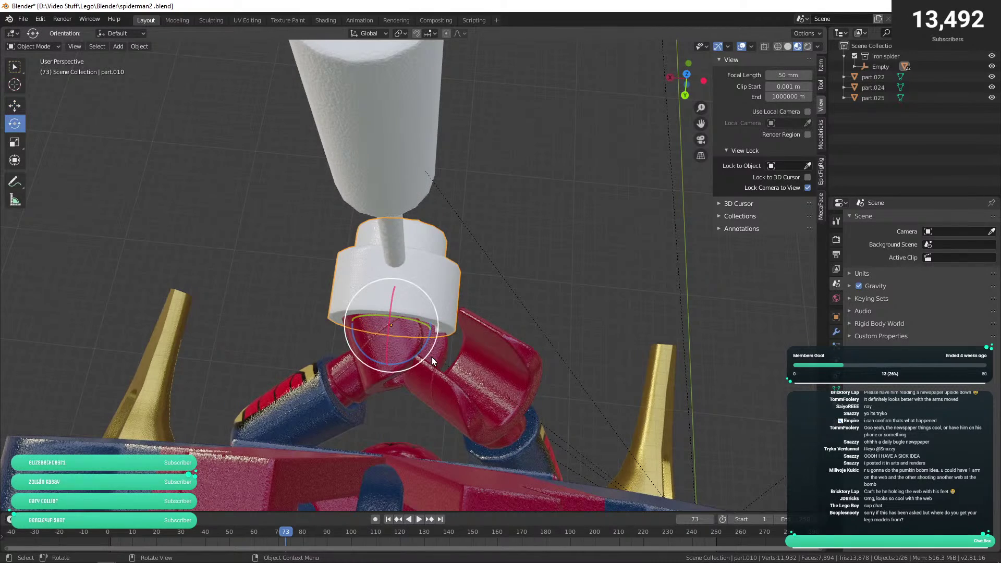
{"action": "left_click_drag", "start_coordinate": [431, 356], "coordinate": [340, 279]}
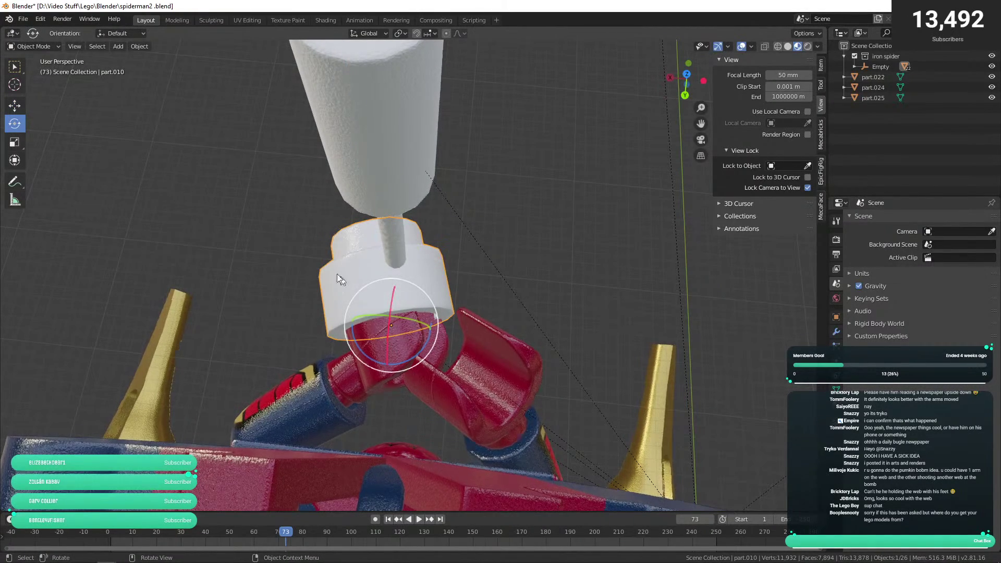
{"action": "left_click", "coordinate": [394, 239]}
{"action": "scroll", "coordinate": [417, 172], "scroll_direction": "down", "scroll_amount": 8}
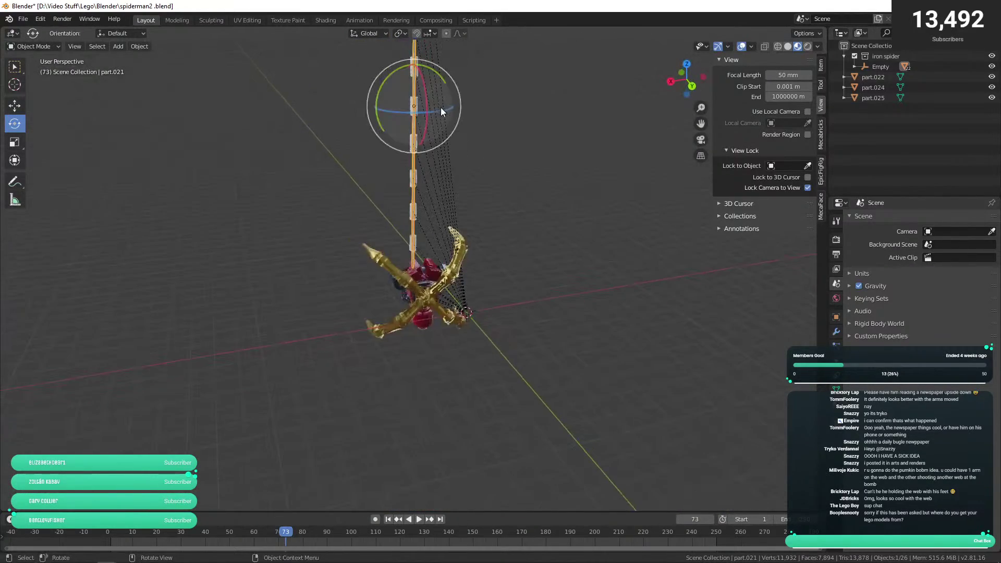
{"action": "left_click_drag", "start_coordinate": [440, 108], "coordinate": [520, 231]}
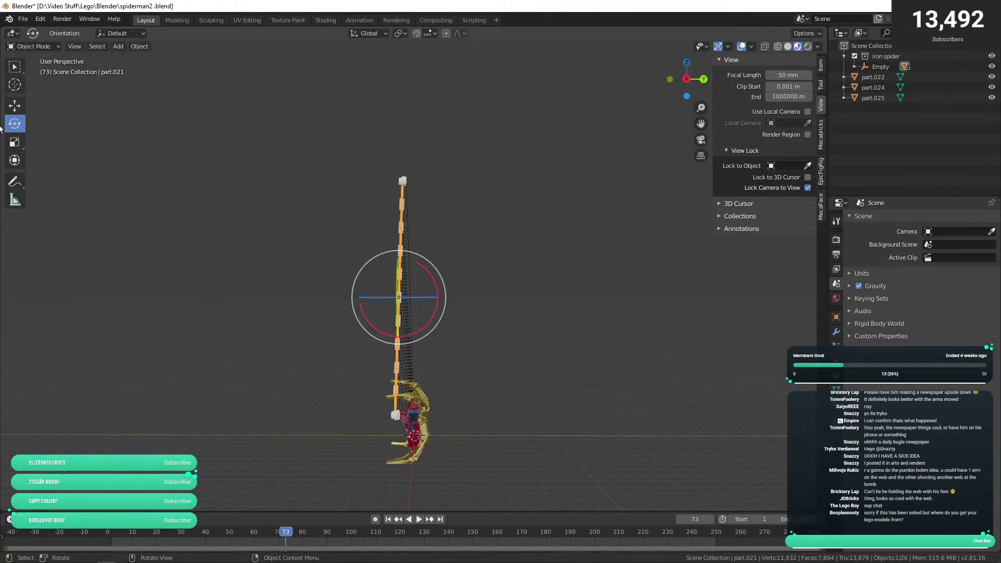
{"action": "left_click", "coordinate": [267, 222]}
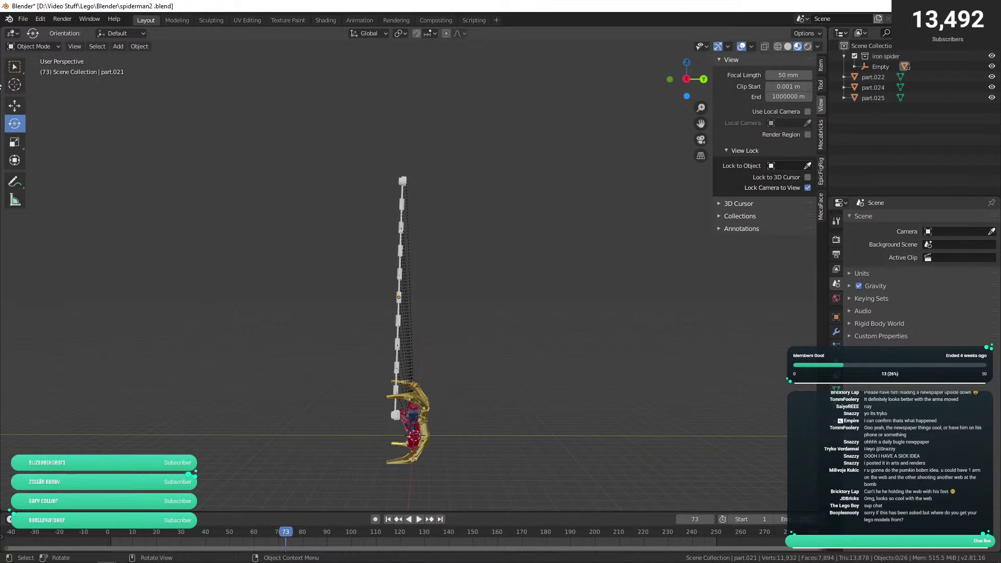
- Select the rod's string and lower cylinder segments without the end knob, leaving the golden spider leg out of the selection
{"action": "key", "text": "w"}
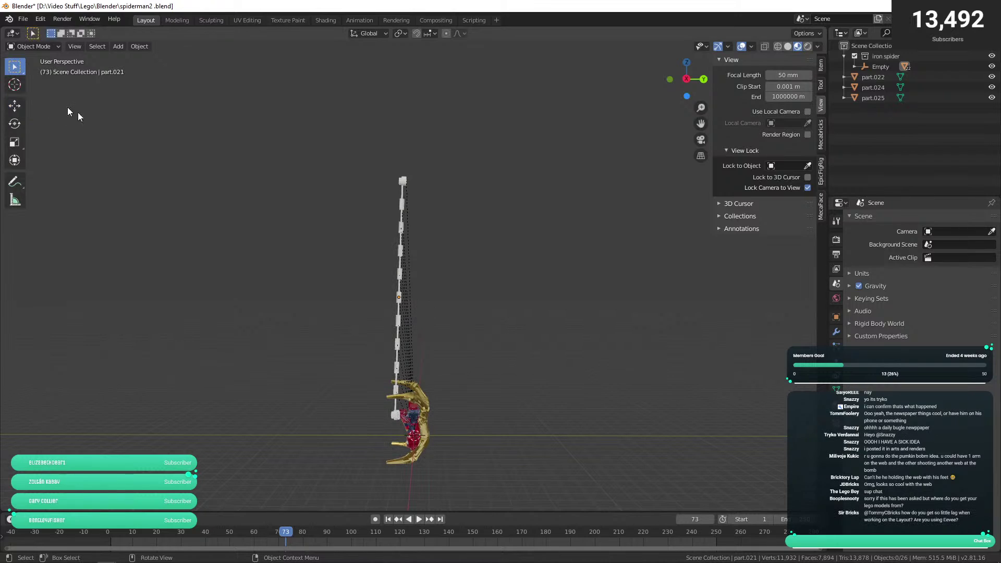
{"action": "left_click_drag", "start_coordinate": [361, 190], "coordinate": [436, 305]}
{"action": "left_click_drag", "start_coordinate": [374, 152], "coordinate": [396, 392]}
{"action": "key", "text": "KP_Decimal"}
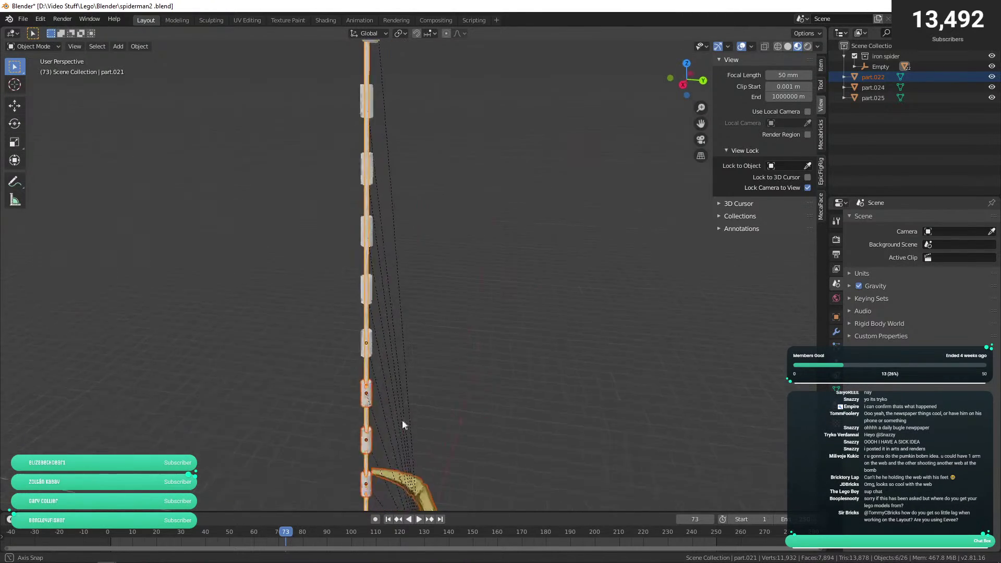
{"action": "scroll", "coordinate": [402, 420], "scroll_direction": "down", "scroll_amount": 3}
{"action": "scroll", "coordinate": [423, 272], "scroll_direction": "up", "scroll_amount": 2}
{"action": "left_click", "coordinate": [437, 332], "text": "shift"}
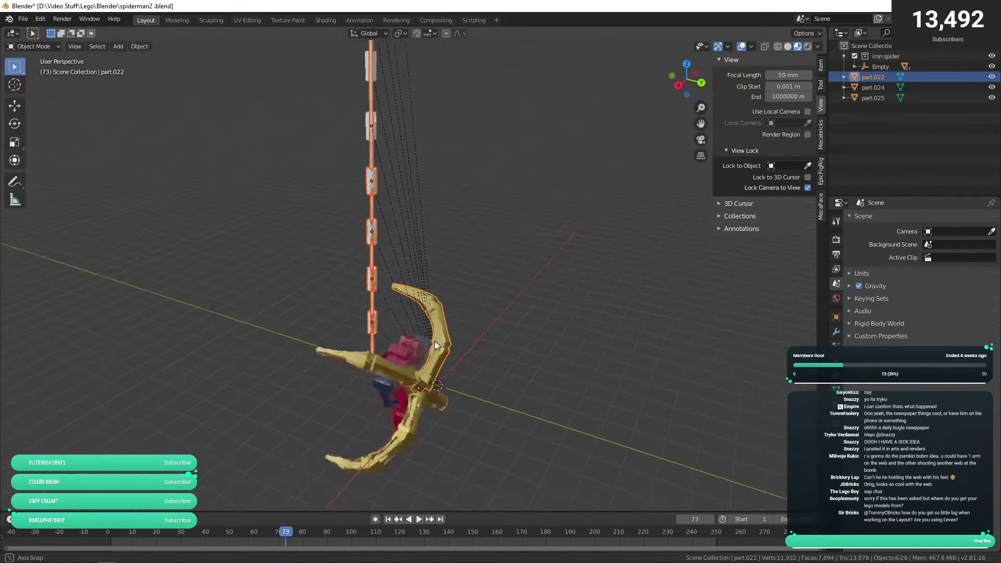
{"action": "scroll", "coordinate": [443, 342], "scroll_direction": "up", "scroll_amount": 3}
{"action": "scroll", "coordinate": [453, 348], "scroll_direction": "up", "scroll_amount": 2}
{"action": "scroll", "coordinate": [451, 351], "scroll_direction": "down", "scroll_amount": 3}
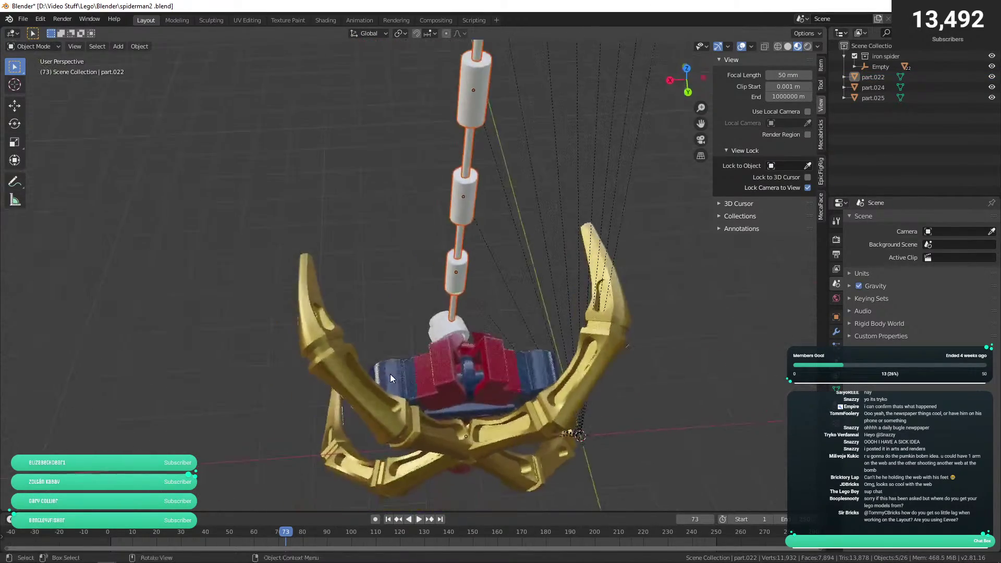
- Move the selected string and cylinder segments so the string's lower end meets the rotated end knob, and clear the selection
{"action": "scroll", "coordinate": [390, 374], "scroll_direction": "up", "scroll_amount": 4}
{"action": "scroll", "coordinate": [390, 351], "scroll_direction": "up", "scroll_amount": 2}
{"action": "scroll", "coordinate": [513, 345], "scroll_direction": "down", "scroll_amount": 6}
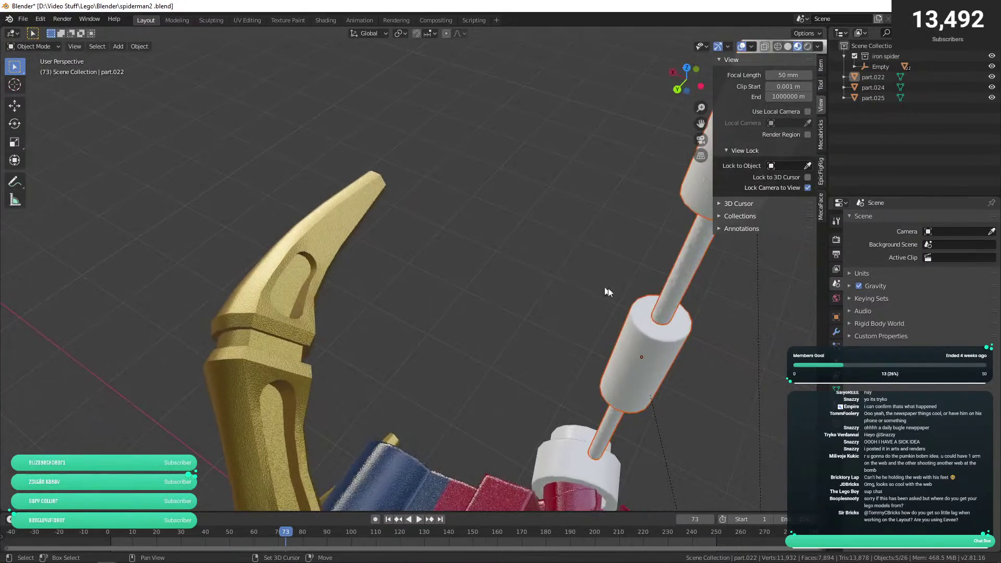
{"action": "scroll", "coordinate": [473, 252], "scroll_direction": "up", "scroll_amount": 3}
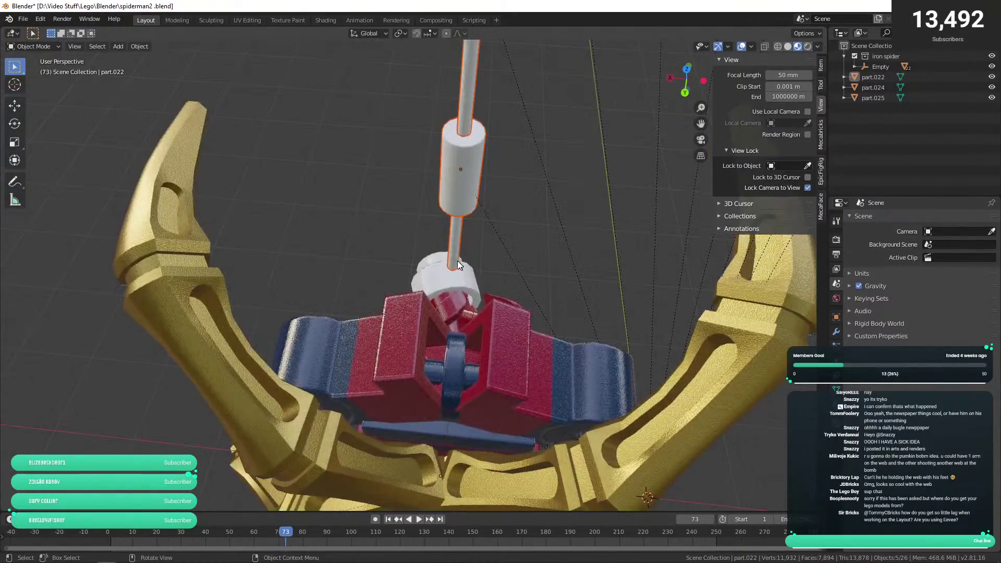
{"action": "left_click", "coordinate": [451, 264]}
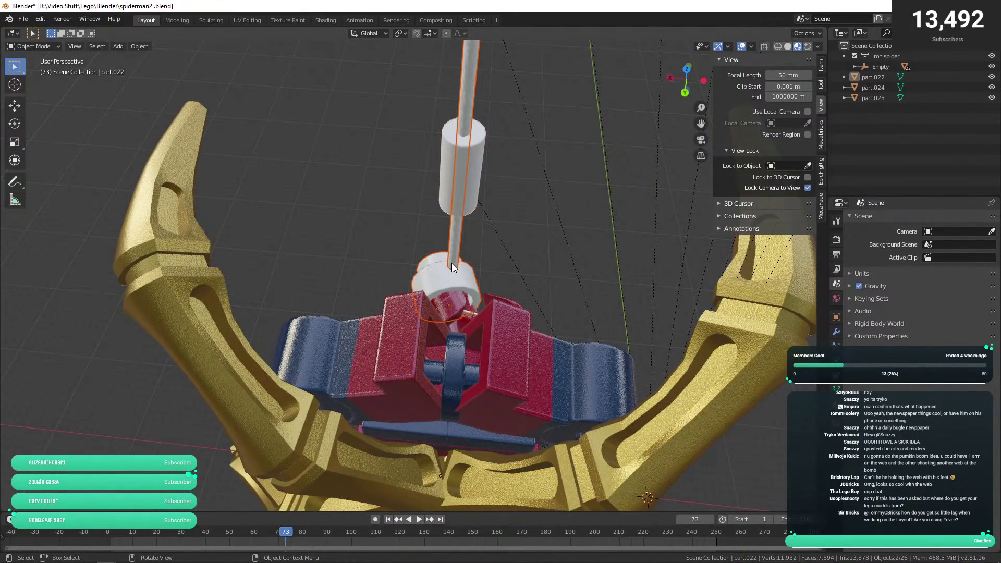
{"action": "key", "text": "ctrl+z"}
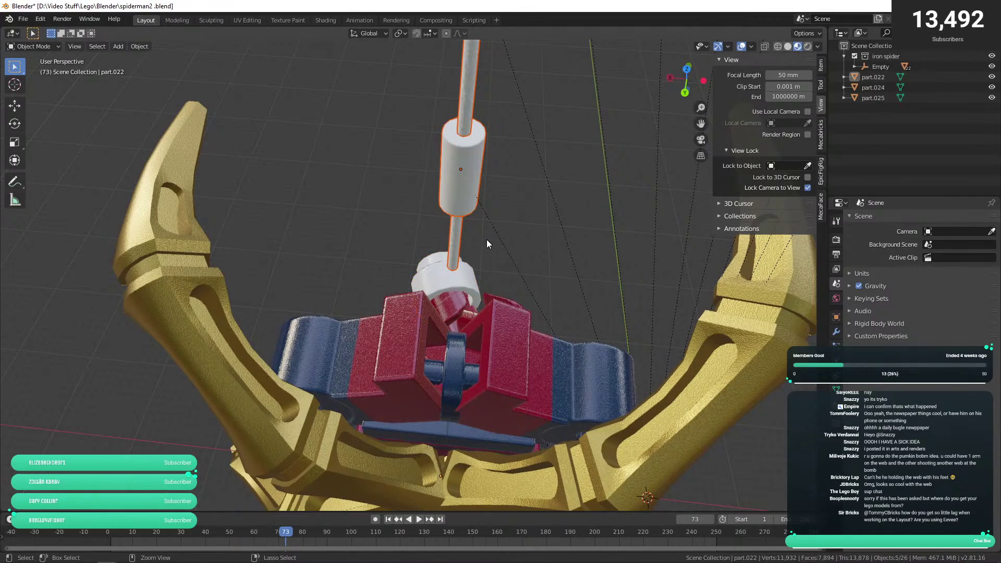
{"action": "left_click", "coordinate": [15, 105]}
{"action": "left_click_drag", "start_coordinate": [452, 253], "coordinate": [440, 280]}
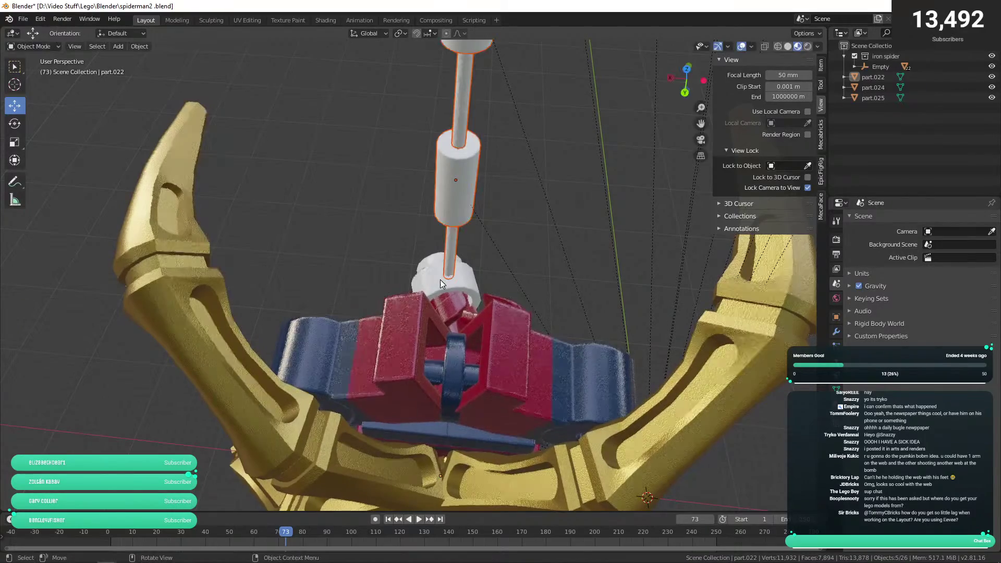
{"action": "left_click", "coordinate": [400, 249]}
{"action": "scroll", "coordinate": [414, 246], "scroll_direction": "down", "scroll_amount": 6}
{"action": "left_click_drag", "start_coordinate": [439, 238], "coordinate": [377, 230]}
{"action": "scroll", "coordinate": [360, 287], "scroll_direction": "up", "scroll_amount": 6}
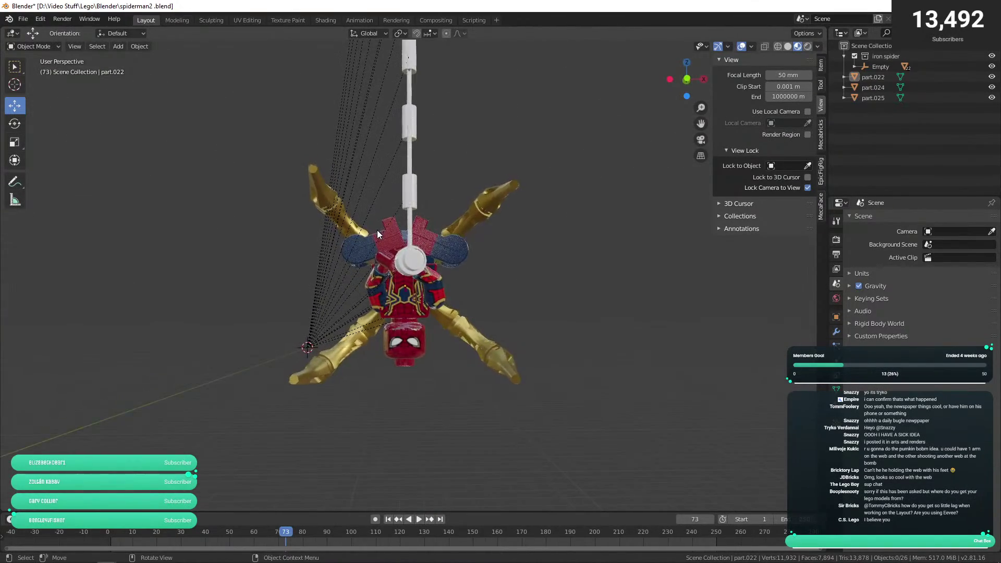
{"action": "scroll", "coordinate": [377, 230], "scroll_direction": "up", "scroll_amount": 3}
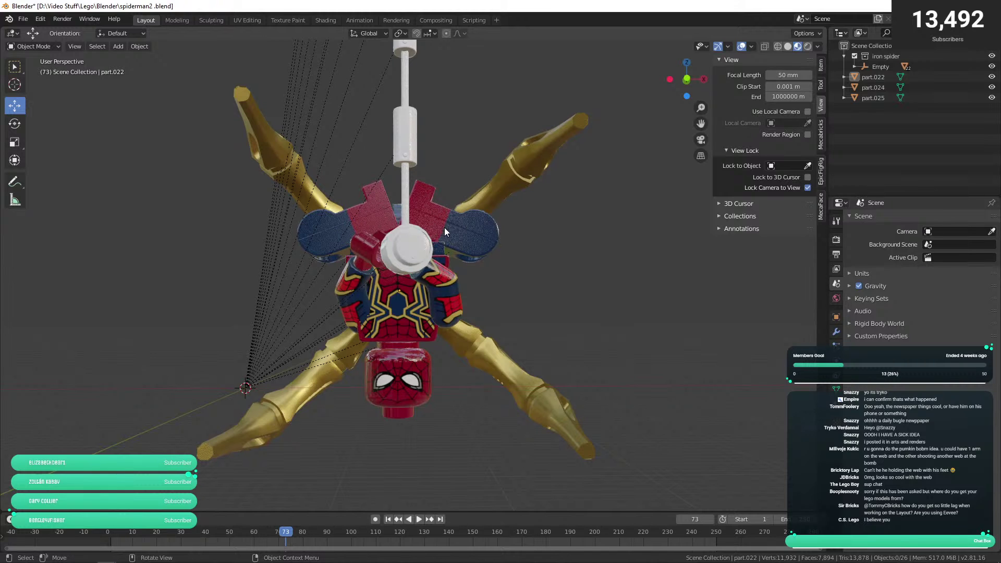
- Rotate each of the two lower golden spider legs slightly upward and outward beside the head, and clear the selection
{"action": "left_click_drag", "start_coordinate": [444, 227], "coordinate": [427, 223]}
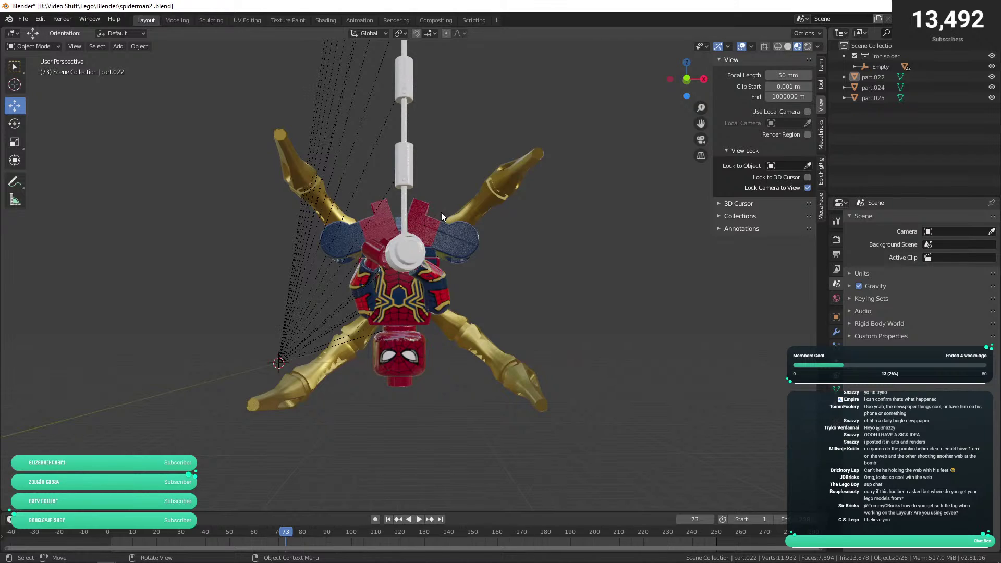
{"action": "left_click", "coordinate": [436, 265]}
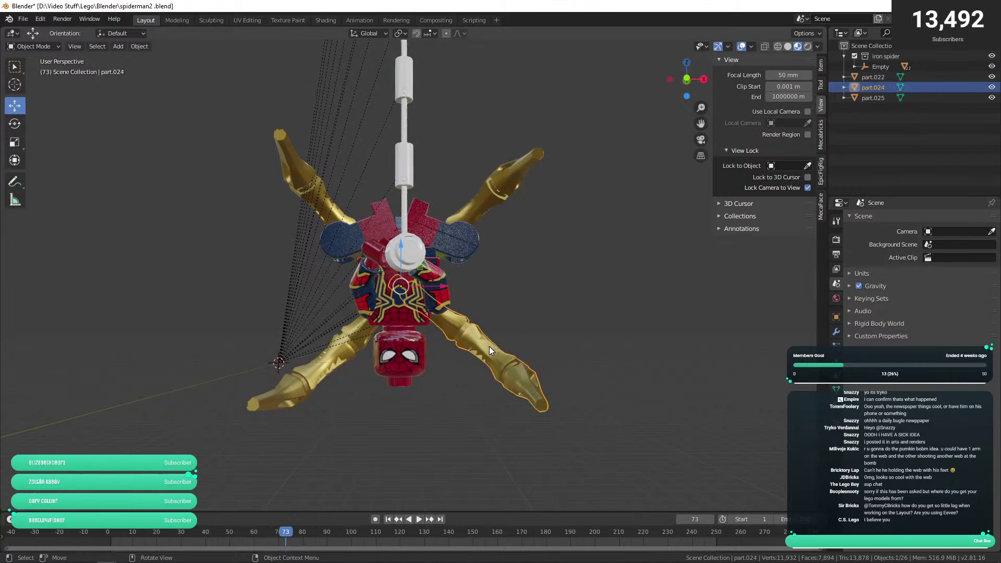
{"action": "left_click", "coordinate": [15, 124]}
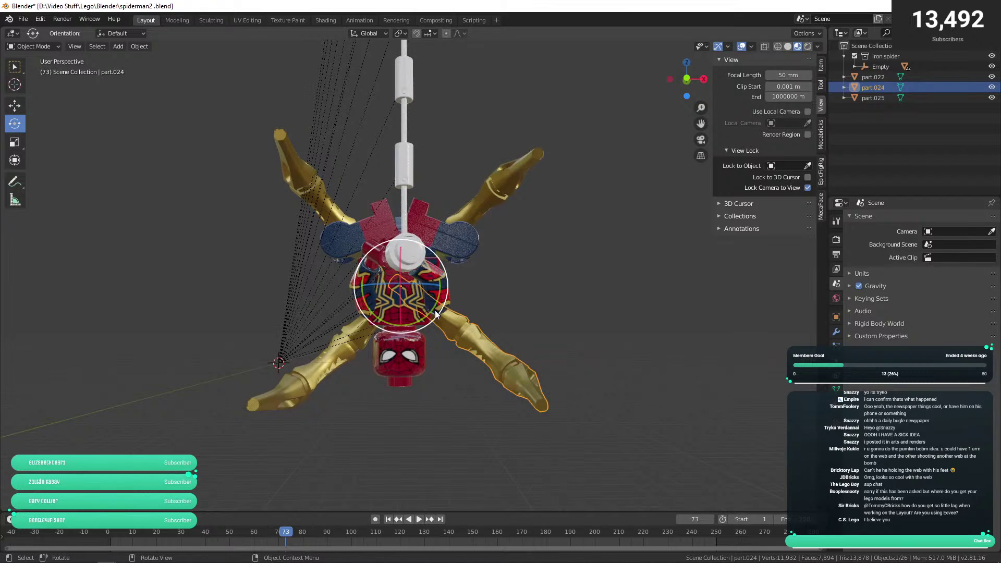
{"action": "mouse_move", "coordinate": [439, 315]}
{"action": "left_mouse_down"}
{"action": "mouse_move", "coordinate": [425, 319]}
{"action": "mouse_move", "coordinate": [455, 304]}
{"action": "left_mouse_up"}
{"action": "left_click", "coordinate": [350, 352]}
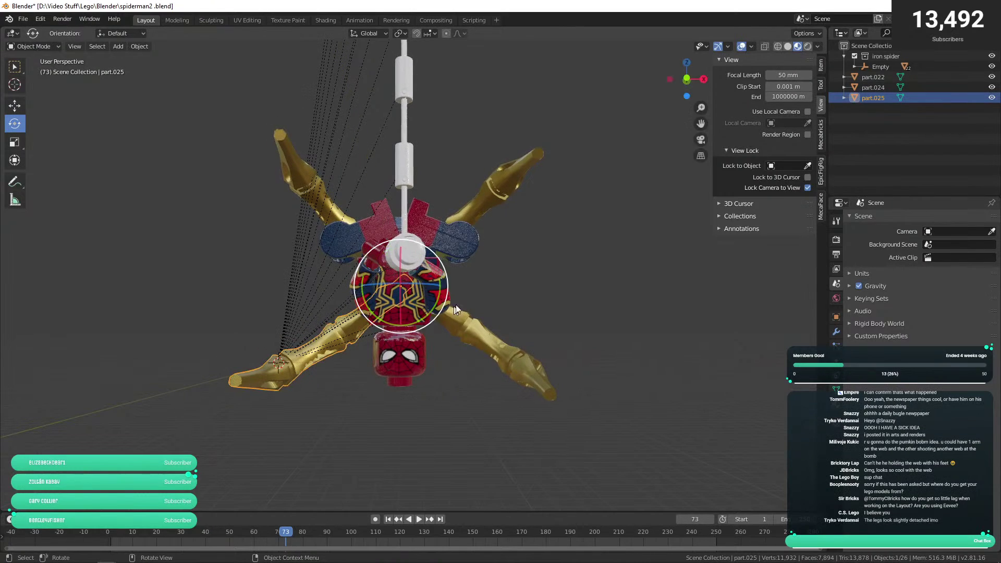
{"action": "left_click", "coordinate": [496, 284]}
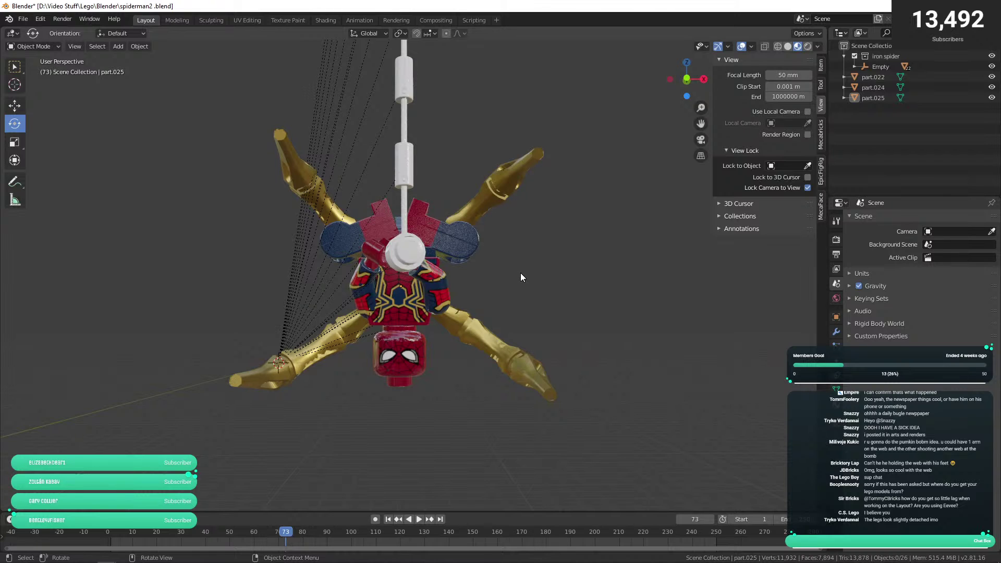
- Rotate the golden spider leg part.022 slightly to spread it outward from the back, and clear the selection
{"action": "left_click_drag", "start_coordinate": [520, 273], "coordinate": [525, 307]}
{"action": "left_click", "coordinate": [485, 240]}
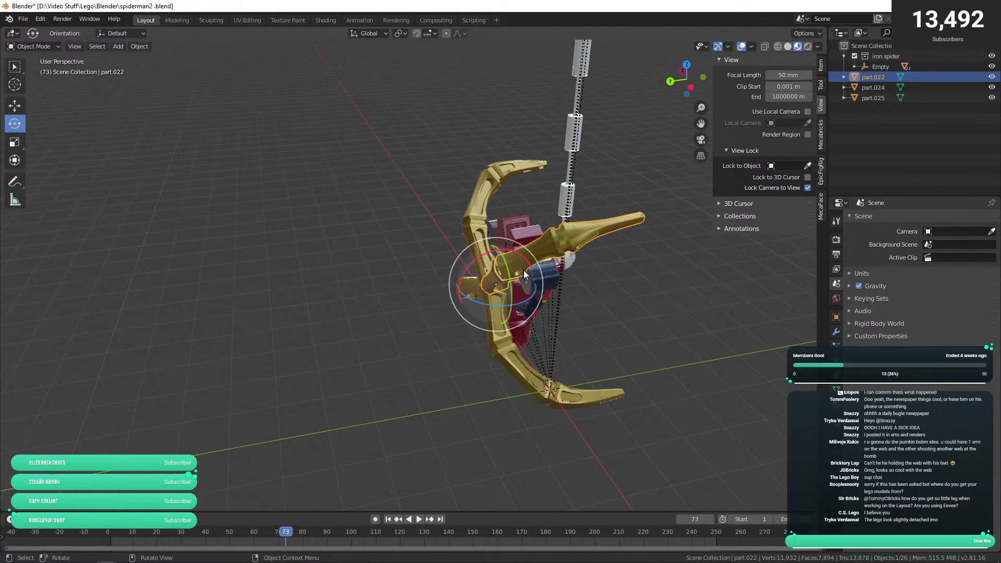
{"action": "left_click_drag", "start_coordinate": [527, 303], "coordinate": [441, 293]}
{"action": "left_click", "coordinate": [571, 316]}
{"action": "scroll", "coordinate": [441, 295], "scroll_direction": "up", "scroll_amount": 3}
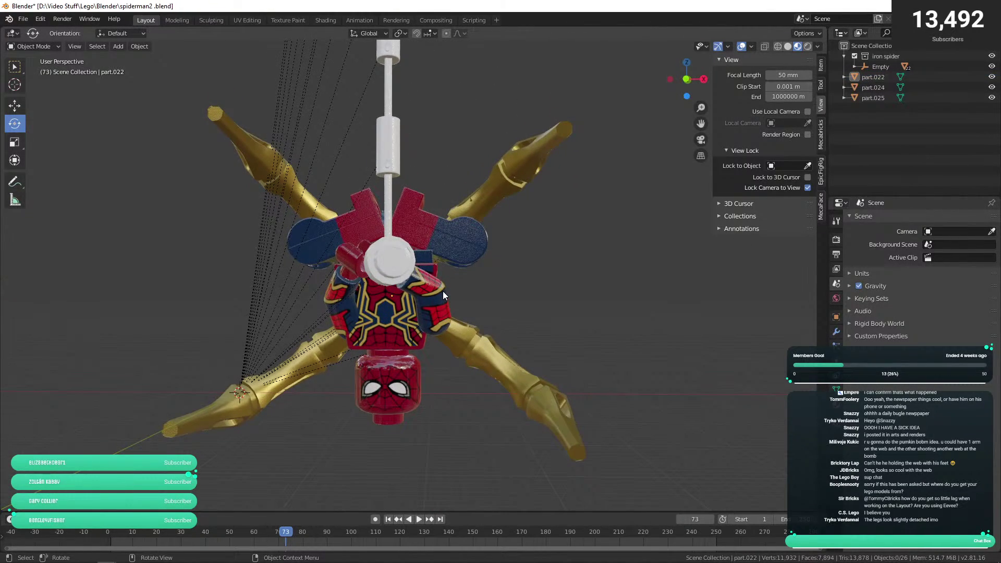
- Examine the whole pose and the head's joint with the torso up close, leaving nothing selected
{"action": "scroll", "coordinate": [442, 291], "scroll_direction": "down", "scroll_amount": 6}
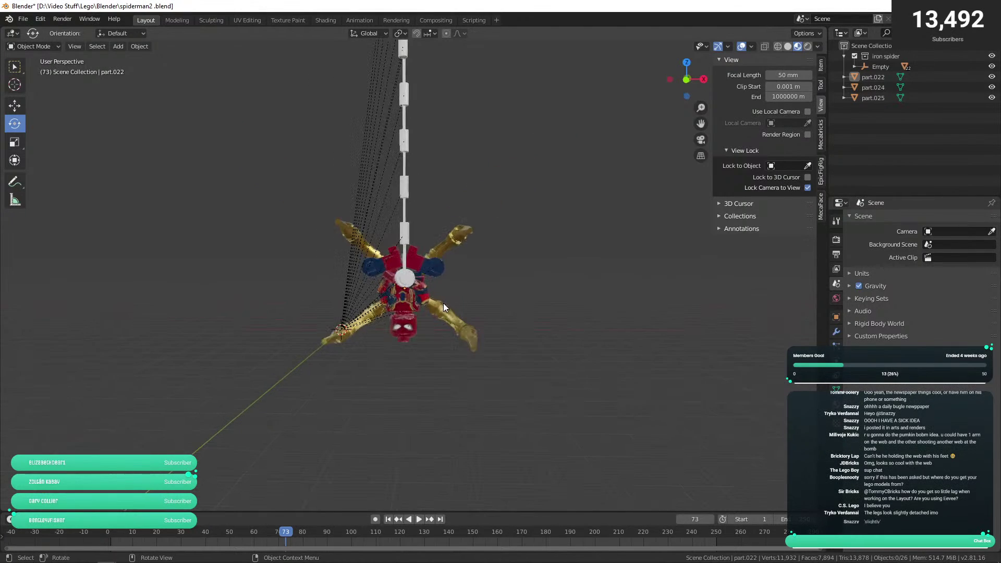
{"action": "scroll", "coordinate": [443, 304], "scroll_direction": "up", "scroll_amount": 4}
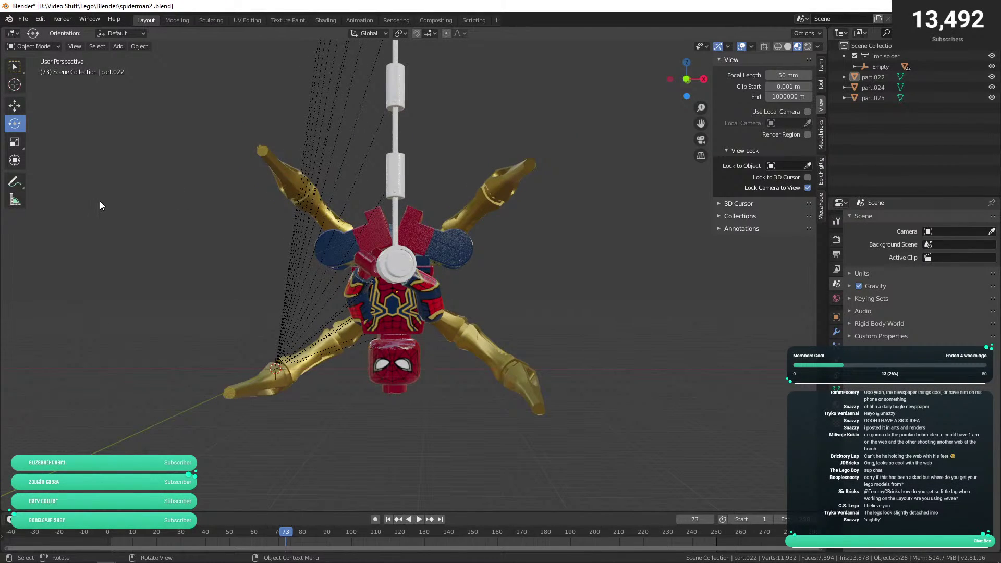
{"action": "left_click_drag", "start_coordinate": [313, 286], "coordinate": [365, 346]}
{"action": "left_click", "coordinate": [365, 343]}
{"action": "key", "text": "KP_Decimal"}
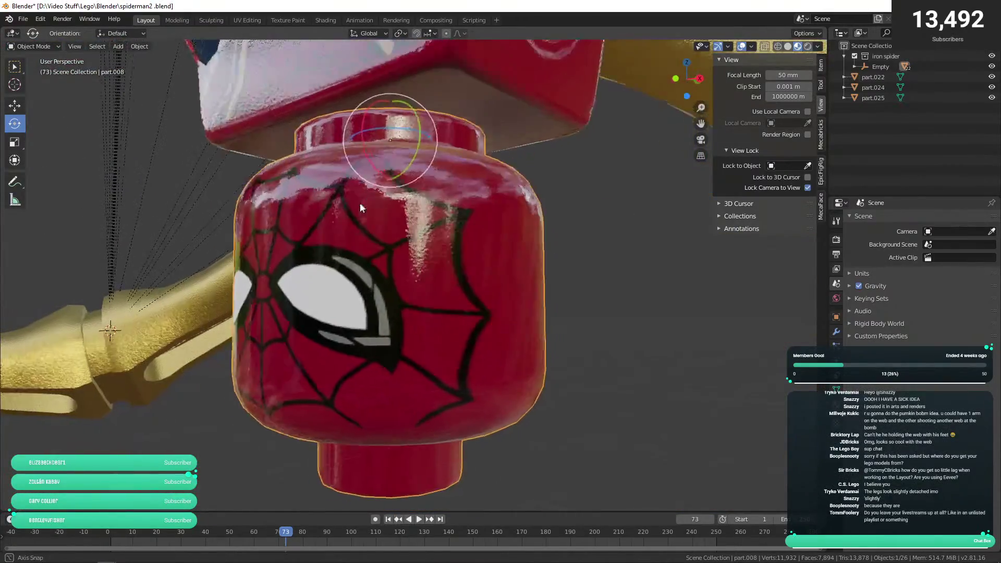
{"action": "left_click_drag", "start_coordinate": [359, 208], "coordinate": [307, 158]}
{"action": "scroll", "coordinate": [457, 233], "scroll_direction": "down", "scroll_amount": 8}
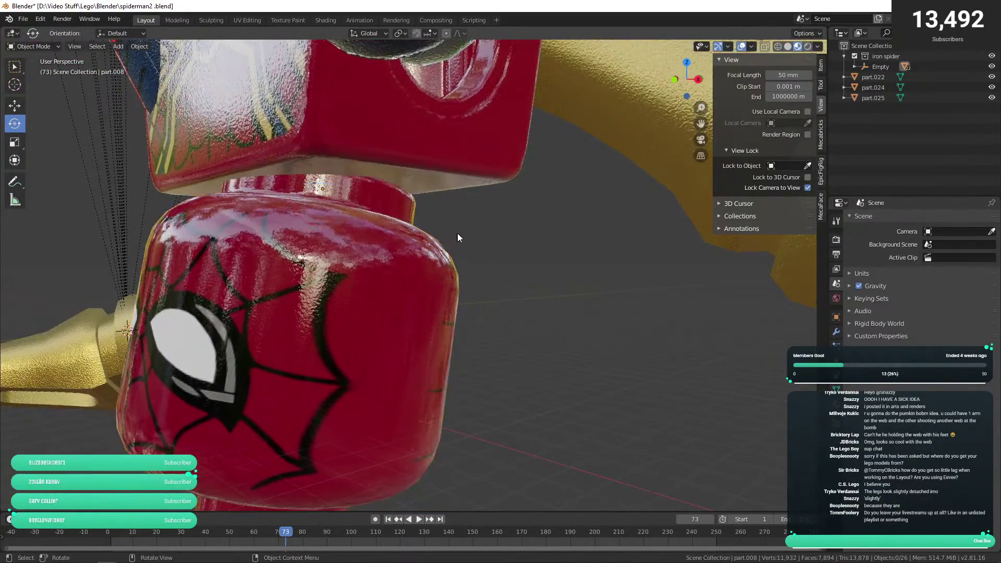
{"action": "key", "text": "alt+a"}
{"action": "scroll", "coordinate": [502, 244], "scroll_direction": "up", "scroll_amount": 5}
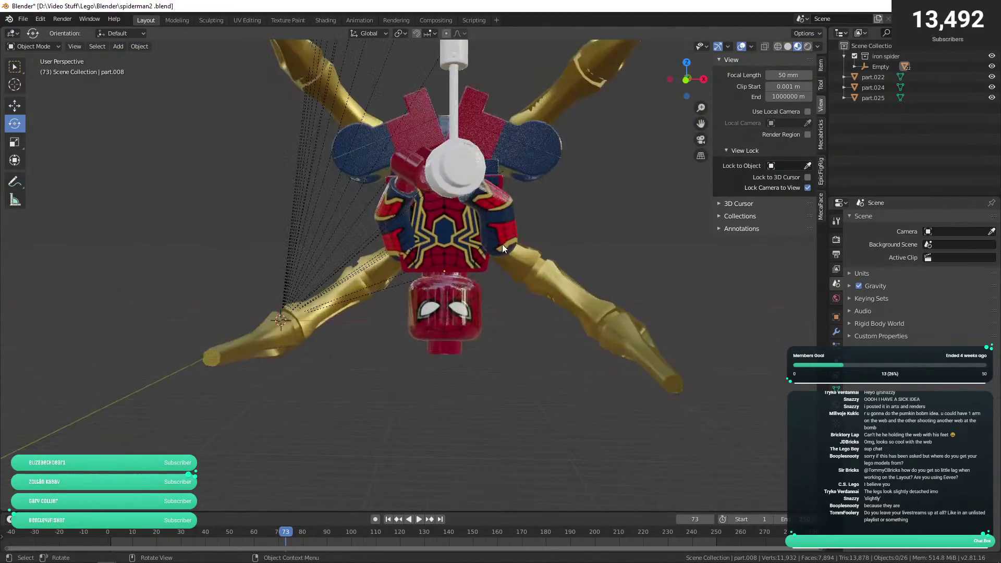
- Select the arm on the negative X side together with its hand, move both outward along the global X axis, and clear the selection
{"action": "left_click_drag", "start_coordinate": [499, 244], "coordinate": [445, 233]}
{"action": "left_click", "coordinate": [437, 191]}
{"action": "left_click_drag", "start_coordinate": [437, 191], "coordinate": [388, 293]}
{"action": "left_click", "coordinate": [449, 213], "text": "shift"}
{"action": "left_click_drag", "start_coordinate": [388, 293], "coordinate": [392, 226]}
{"action": "left_click", "coordinate": [14, 106]}
{"action": "key", "text": "g"}
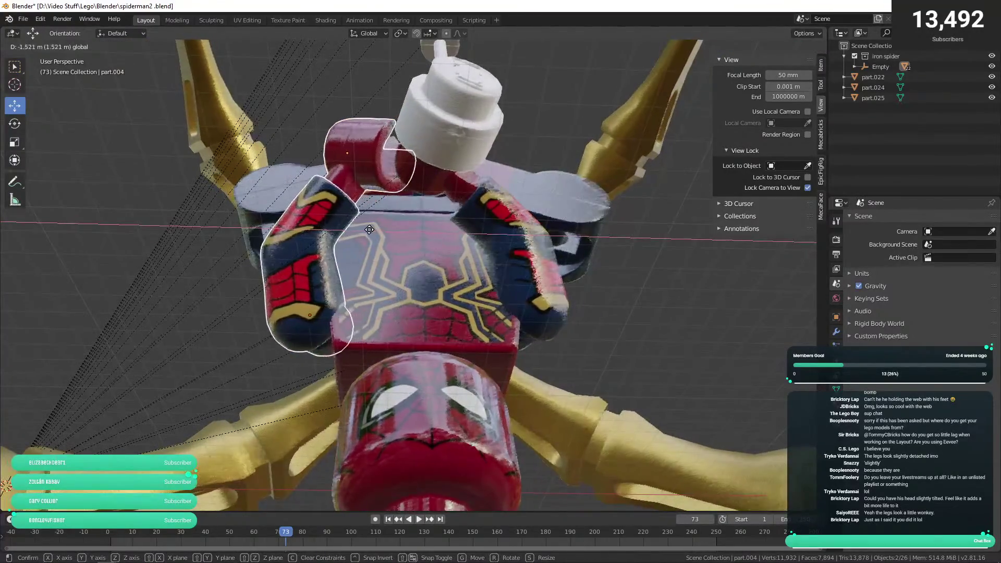
{"action": "left_click", "coordinate": [309, 258]}
{"action": "left_click_drag", "start_coordinate": [308, 258], "coordinate": [602, 327]}
{"action": "left_click", "coordinate": [16, 123]}
{"action": "left_click", "coordinate": [14, 106]}
{"action": "left_click", "coordinate": [527, 262]}
{"action": "scroll", "coordinate": [632, 312], "scroll_direction": "down", "scroll_amount": 6}
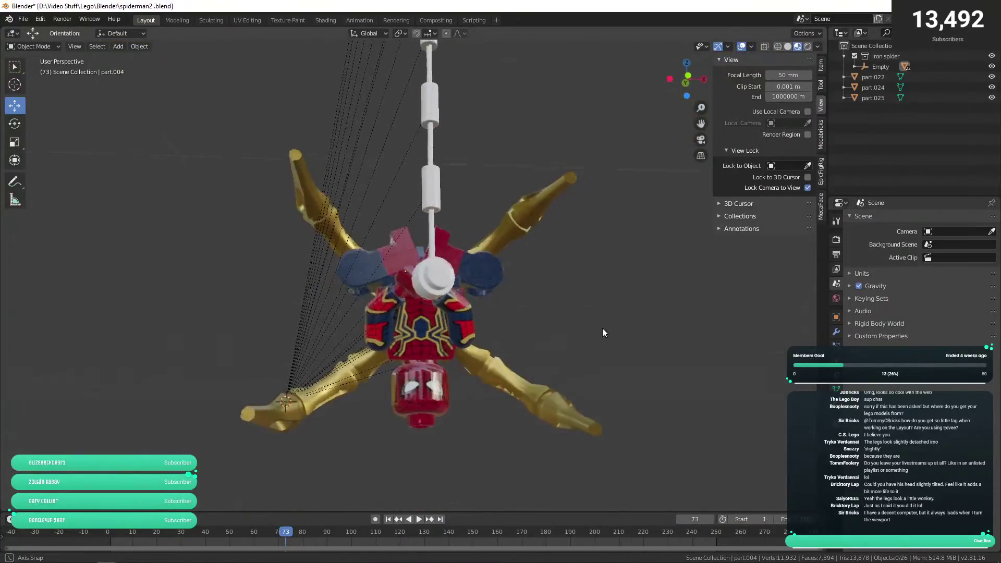
- Select only the hand on the negative X side and rotate it so its clip opens toward the rod's end knob
{"action": "scroll", "coordinate": [602, 327], "scroll_direction": "up", "scroll_amount": 6}
{"action": "left_click_drag", "start_coordinate": [560, 368], "coordinate": [270, 179]}
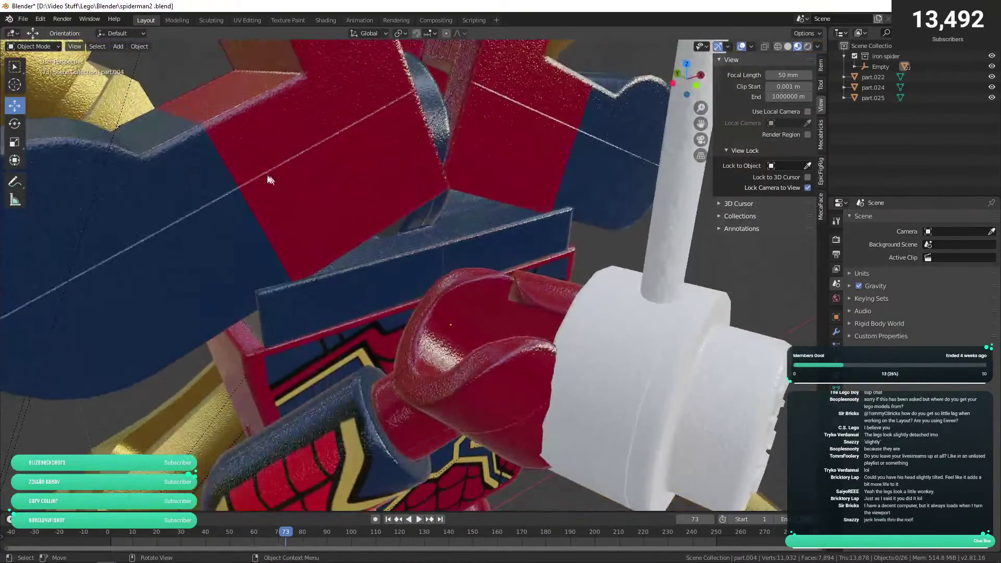
{"action": "left_click", "coordinate": [472, 388]}
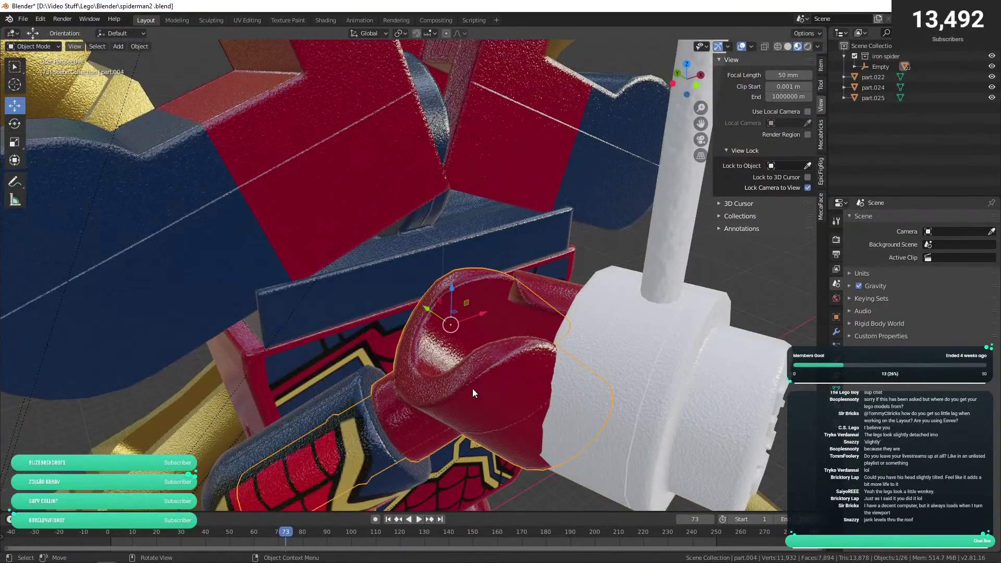
{"action": "left_click", "coordinate": [15, 123]}
{"action": "left_click_drag", "start_coordinate": [313, 313], "coordinate": [379, 289]}
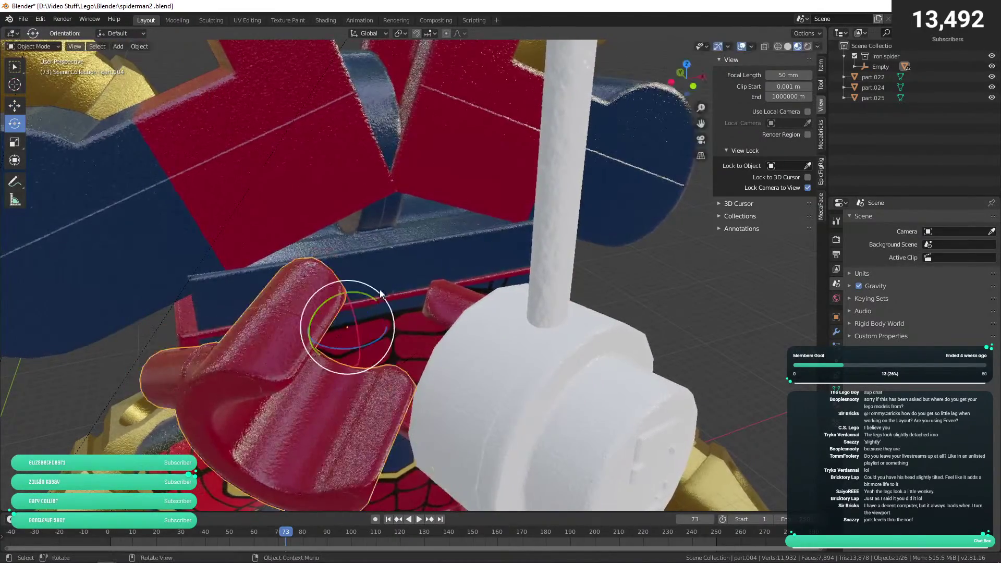
{"action": "left_click_drag", "start_coordinate": [360, 340], "coordinate": [331, 170]}
{"action": "scroll", "coordinate": [350, 331], "scroll_direction": "down", "scroll_amount": 4}
- Move the rotated hand into the arm's sleeve beside the rod's end knob, checking the fit from several angles
{"action": "left_click", "coordinate": [15, 106]}
{"action": "left_click_drag", "start_coordinate": [269, 262], "coordinate": [372, 183]}
{"action": "scroll", "coordinate": [330, 298], "scroll_direction": "up", "scroll_amount": 5}
{"action": "scroll", "coordinate": [372, 183], "scroll_direction": "down", "scroll_amount": 5}
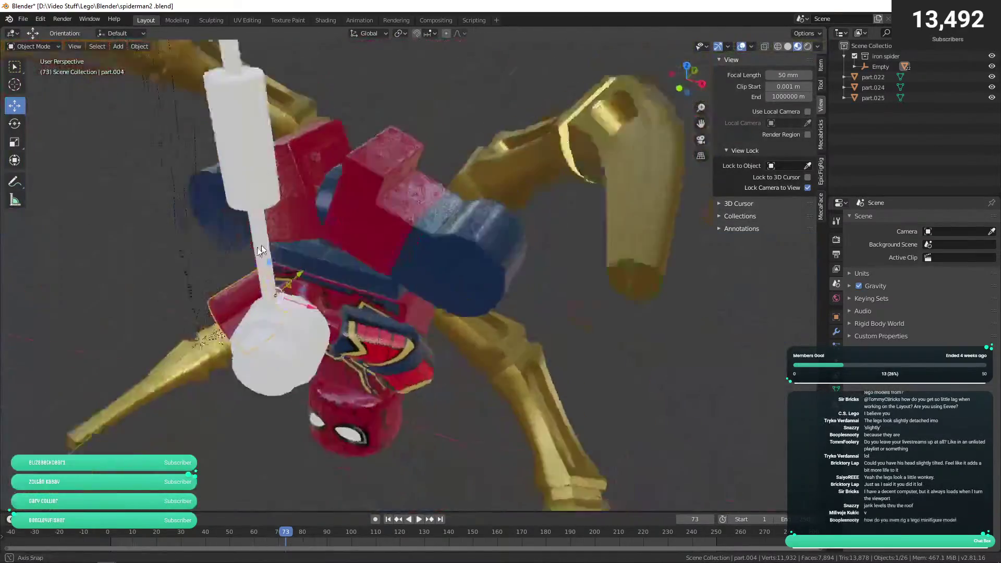
{"action": "scroll", "coordinate": [263, 251], "scroll_direction": "up", "scroll_amount": 8}
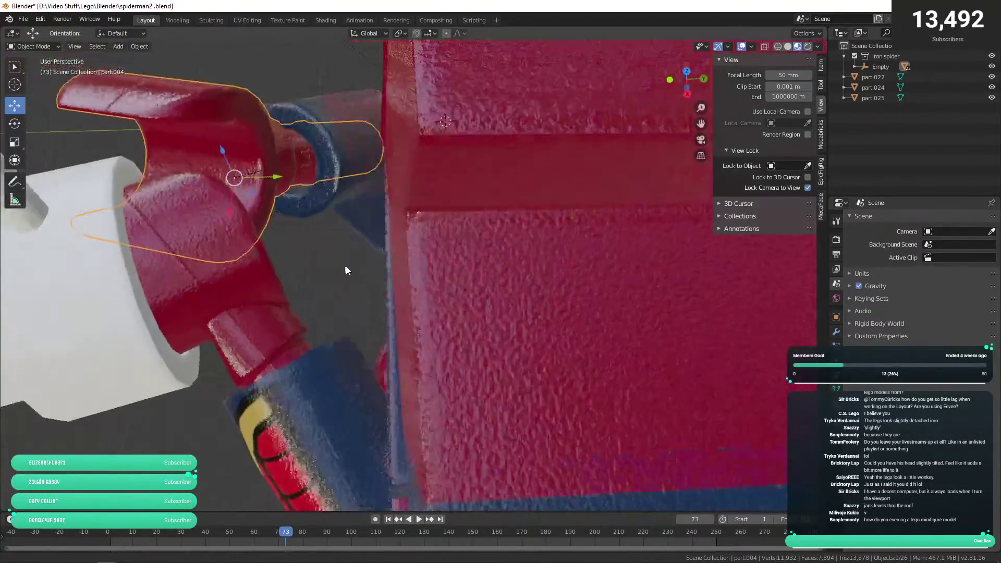
{"action": "scroll", "coordinate": [346, 269], "scroll_direction": "down", "scroll_amount": 4}
{"action": "left_click_drag", "start_coordinate": [377, 225], "coordinate": [395, 231]}
{"action": "scroll", "coordinate": [396, 232], "scroll_direction": "down", "scroll_amount": 4}
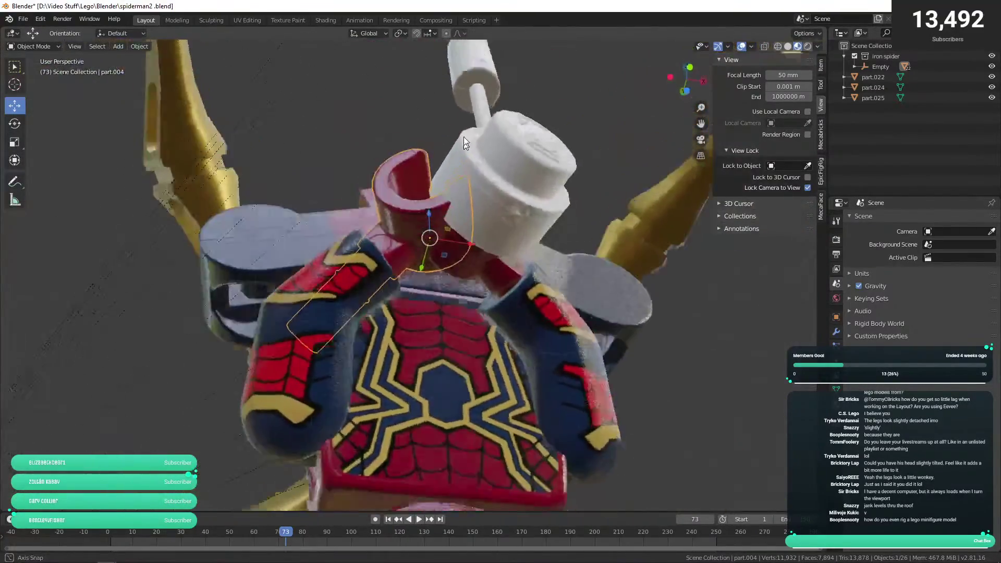
{"action": "left_click_drag", "start_coordinate": [464, 136], "coordinate": [400, 234]}
{"action": "key", "text": "alt+a"}
- Examine how both hands meet the rod's end knob and review the full pose from the front, with nothing selected
{"action": "scroll", "coordinate": [400, 233], "scroll_direction": "up", "scroll_amount": 5}
{"action": "left_click", "coordinate": [392, 181]}
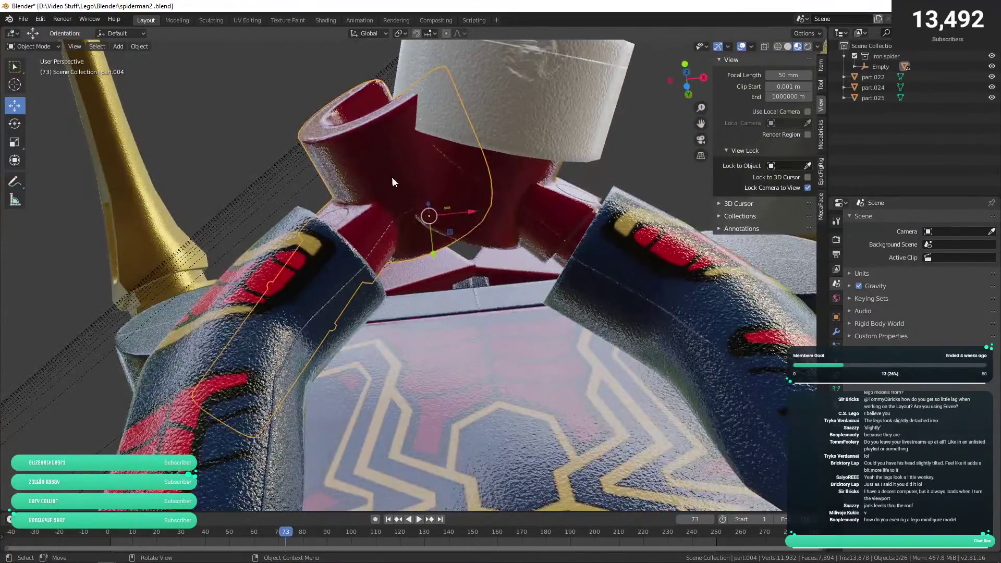
{"action": "scroll", "coordinate": [392, 181], "scroll_direction": "down", "scroll_amount": 10}
{"action": "key", "text": "alt+a"}
{"action": "left_click_drag", "start_coordinate": [392, 181], "coordinate": [590, 311]}
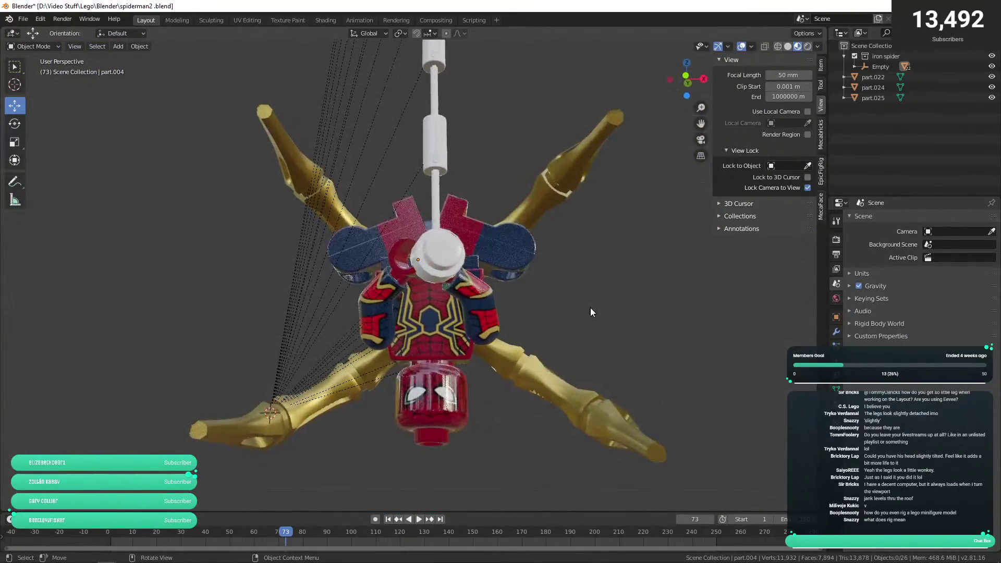
{"action": "scroll", "coordinate": [594, 315], "scroll_direction": "down", "scroll_amount": 4}
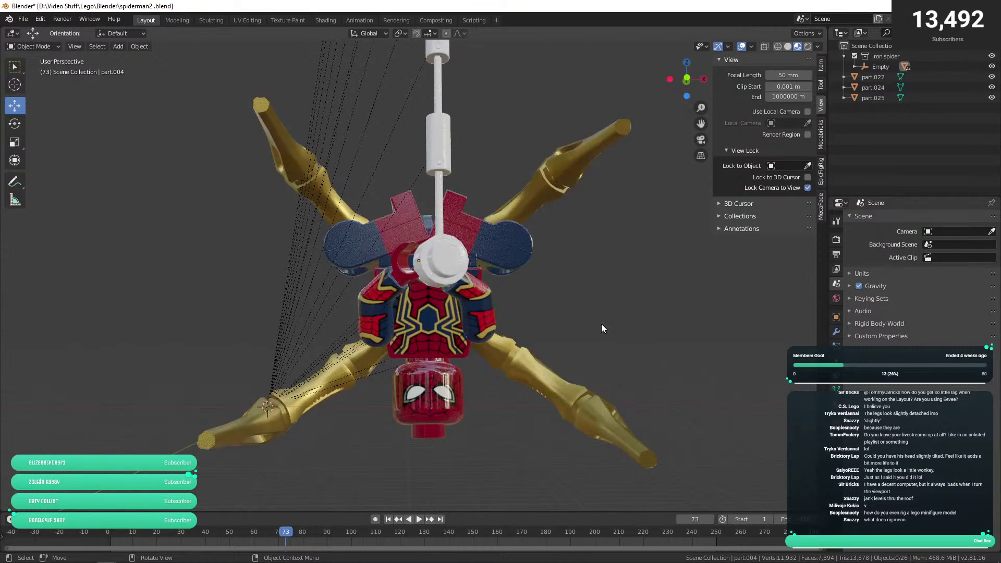
{"action": "left_click_drag", "start_coordinate": [593, 321], "coordinate": [590, 317]}
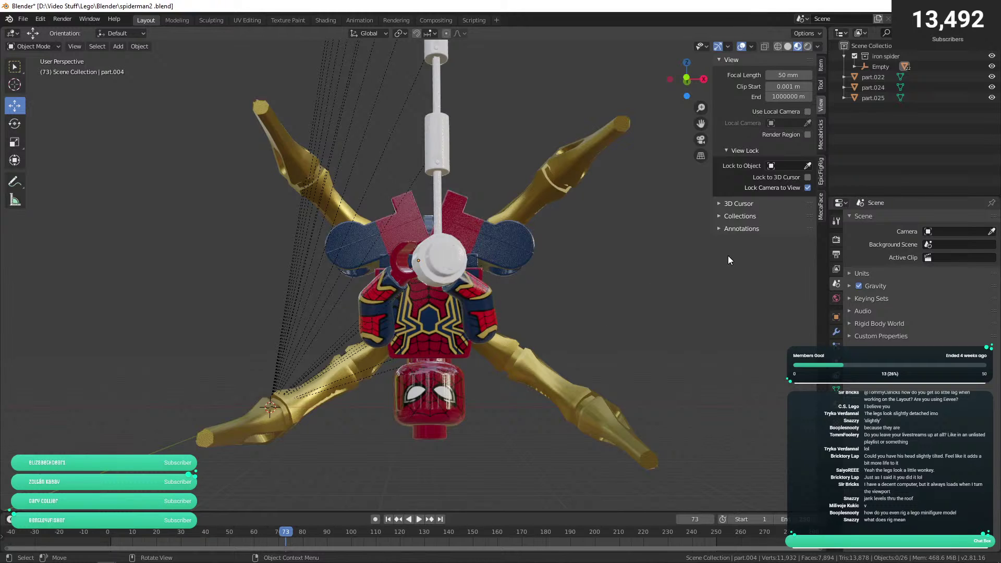
{"action": "left_click_drag", "start_coordinate": [728, 260], "coordinate": [693, 266]}
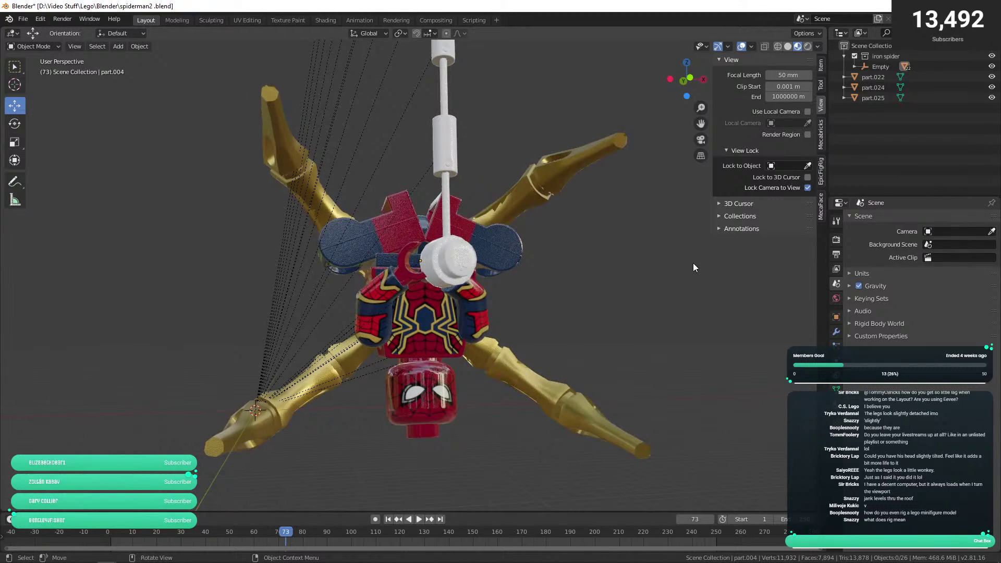
{"action": "left_click", "coordinate": [347, 251]}
{"action": "key", "text": "g"}
{"action": "left_click", "coordinate": [166, 232]}
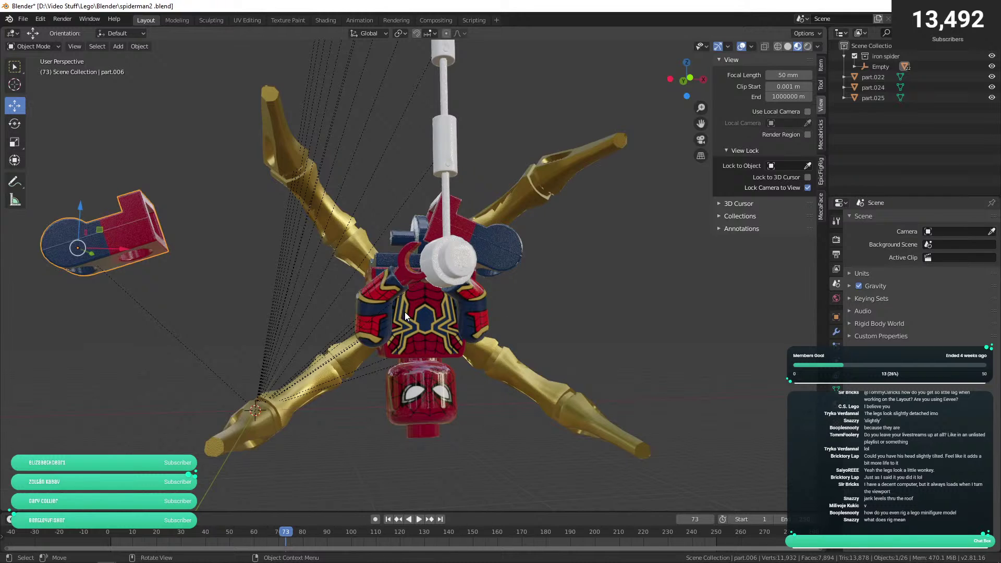
{"action": "key", "text": "ctrl+z"}
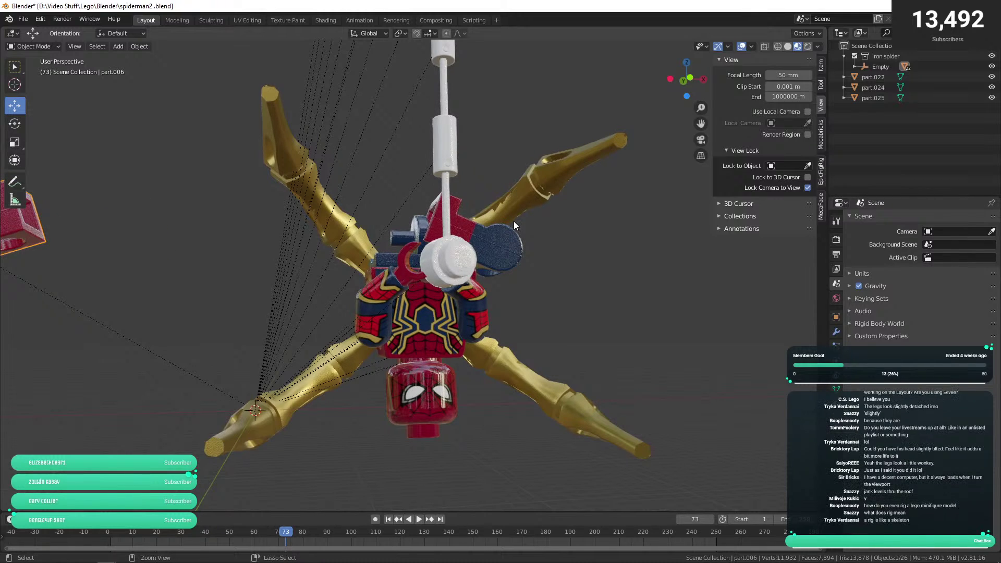
{"action": "key", "text": "ctrl+z"}
{"action": "key", "text": "ctrl+z"}
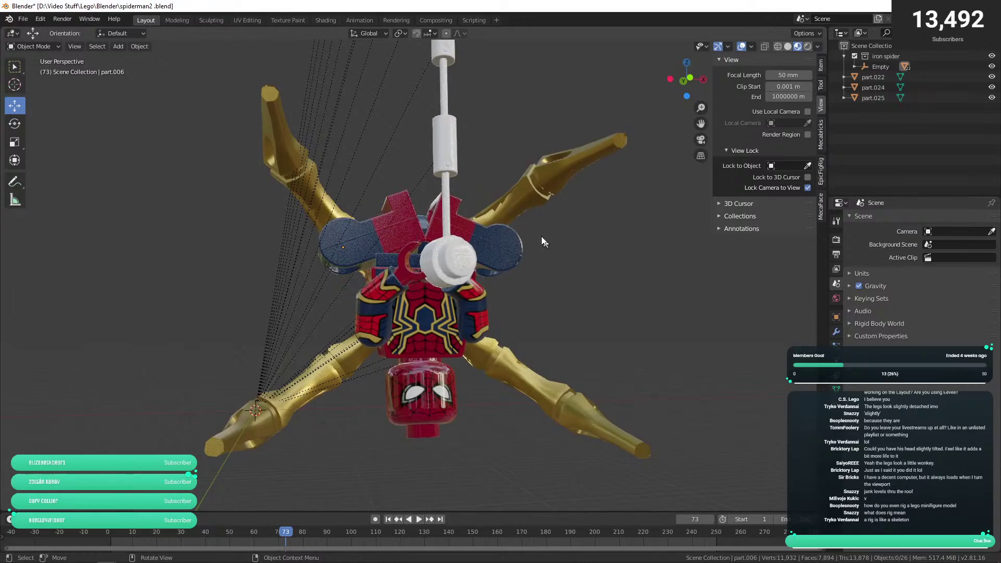
- Rotate the hand on the negative X side again so its peg angles into the sleeve and its clip faces the end knob
{"action": "left_click_drag", "start_coordinate": [542, 240], "coordinate": [431, 240]}
{"action": "scroll", "coordinate": [443, 245], "scroll_direction": "up", "scroll_amount": 5}
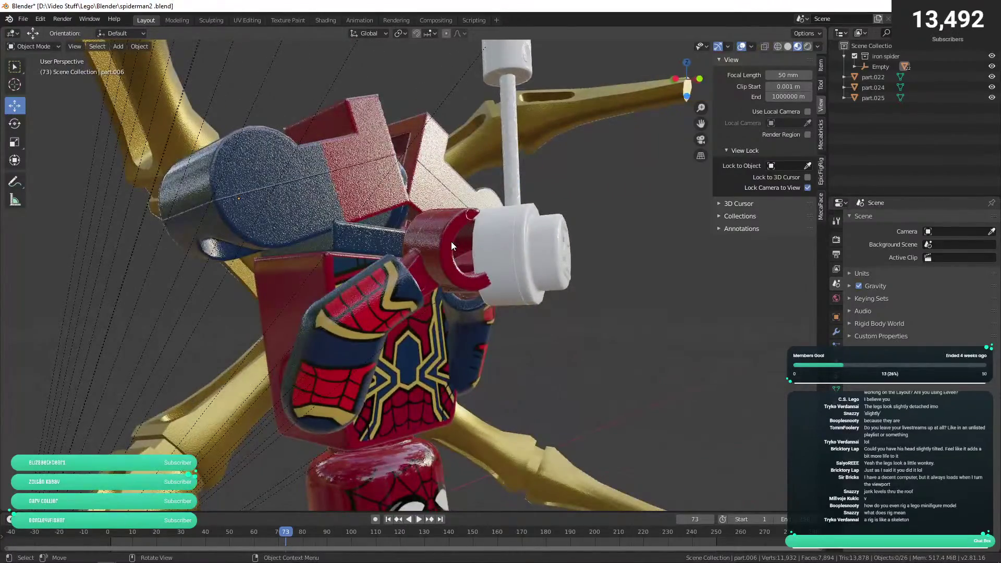
{"action": "left_click_drag", "start_coordinate": [452, 242], "coordinate": [485, 271]}
{"action": "scroll", "coordinate": [489, 276], "scroll_direction": "up", "scroll_amount": 2}
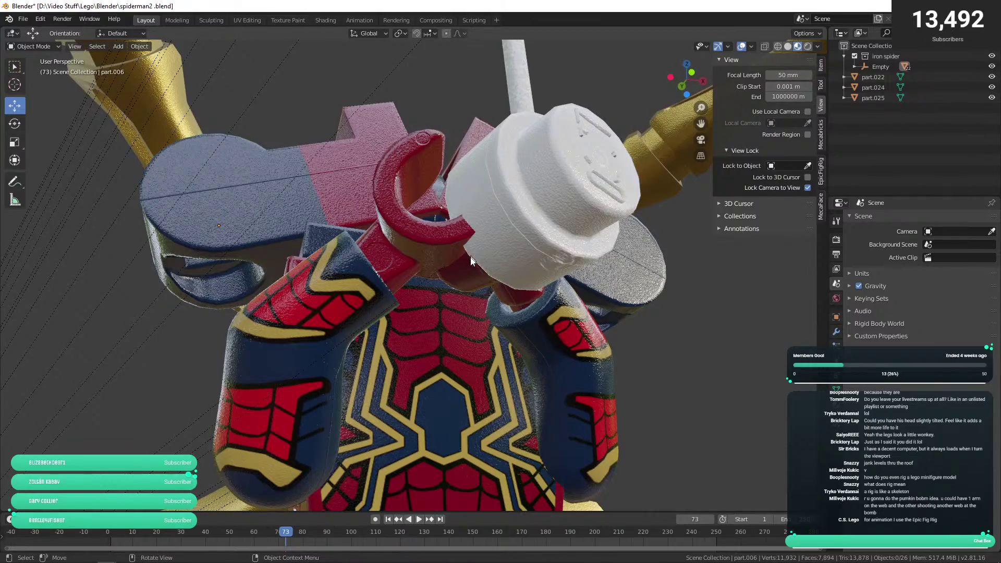
{"action": "left_click_drag", "start_coordinate": [480, 252], "coordinate": [507, 330]}
{"action": "left_click", "coordinate": [468, 315]}
{"action": "left_click", "coordinate": [14, 124]}
{"action": "left_click_drag", "start_coordinate": [480, 225], "coordinate": [504, 280]}
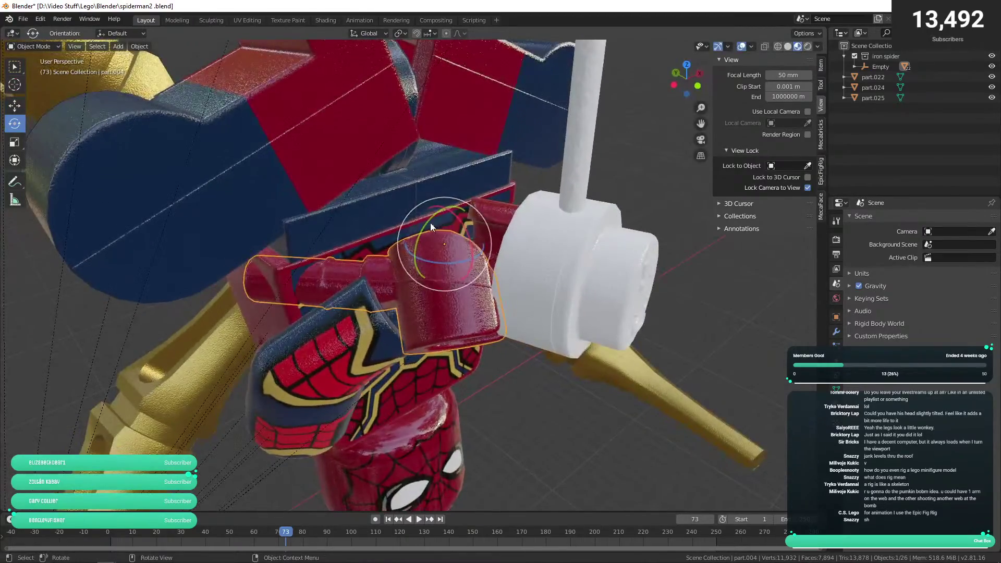
{"action": "left_click_drag", "start_coordinate": [430, 223], "coordinate": [452, 308]}
{"action": "key", "text": "r"}
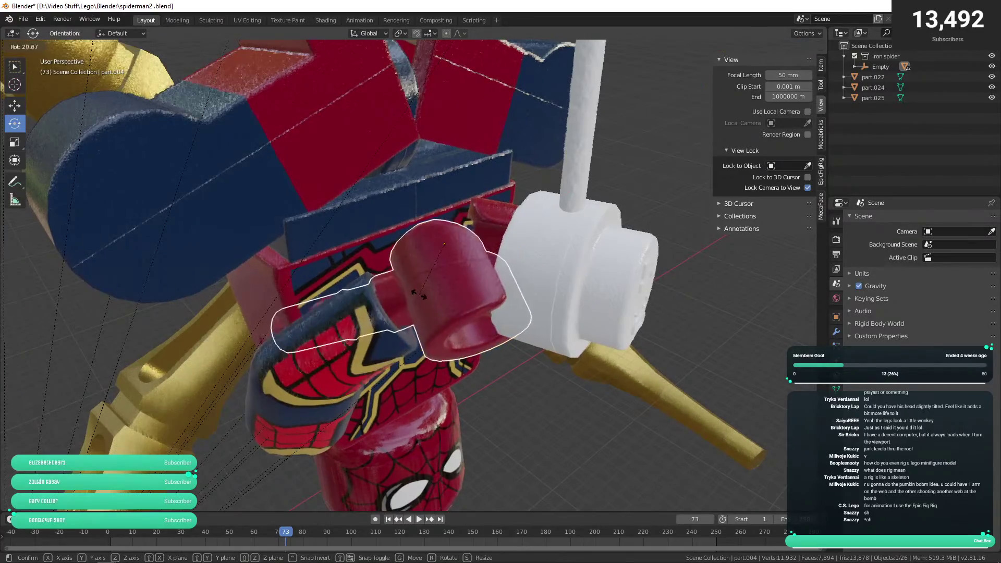
{"action": "key", "text": "Escape"}
- Move the rotated hand so its peg sits in the arm's sleeve with the clip against the end knob, keeping the hand selected
{"action": "left_click", "coordinate": [14, 106]}
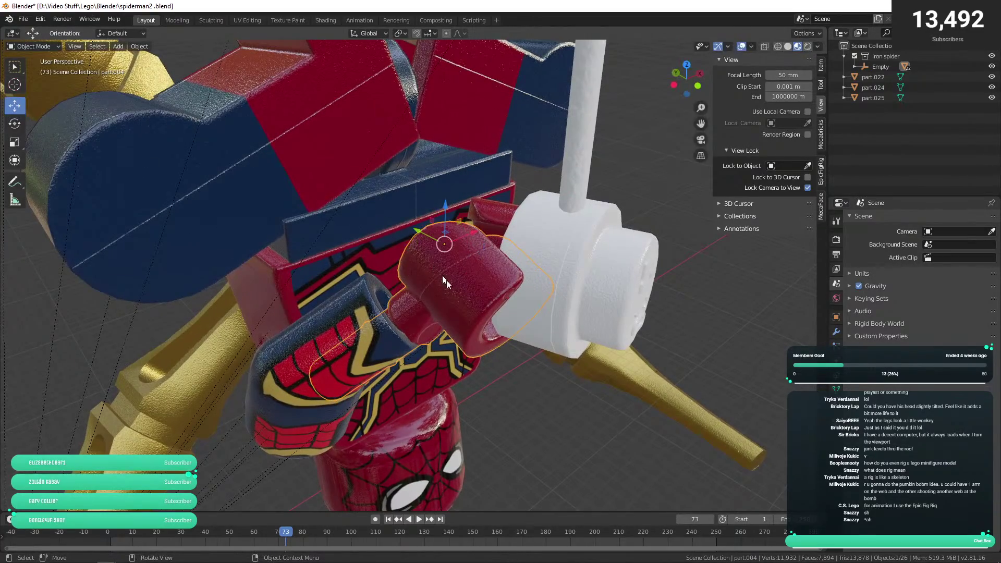
{"action": "key", "text": "g"}
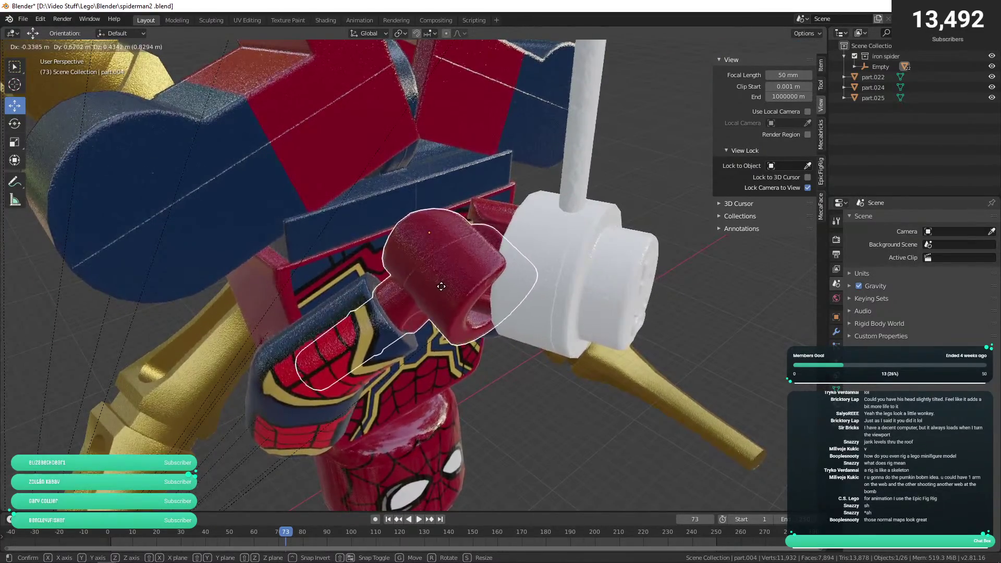
{"action": "left_click", "coordinate": [446, 283]}
{"action": "left_click_drag", "start_coordinate": [443, 285], "coordinate": [698, 314]}
{"action": "left_click", "coordinate": [698, 314]}
{"action": "scroll", "coordinate": [696, 313], "scroll_direction": "down", "scroll_amount": 2}
{"action": "left_click", "coordinate": [404, 205]}
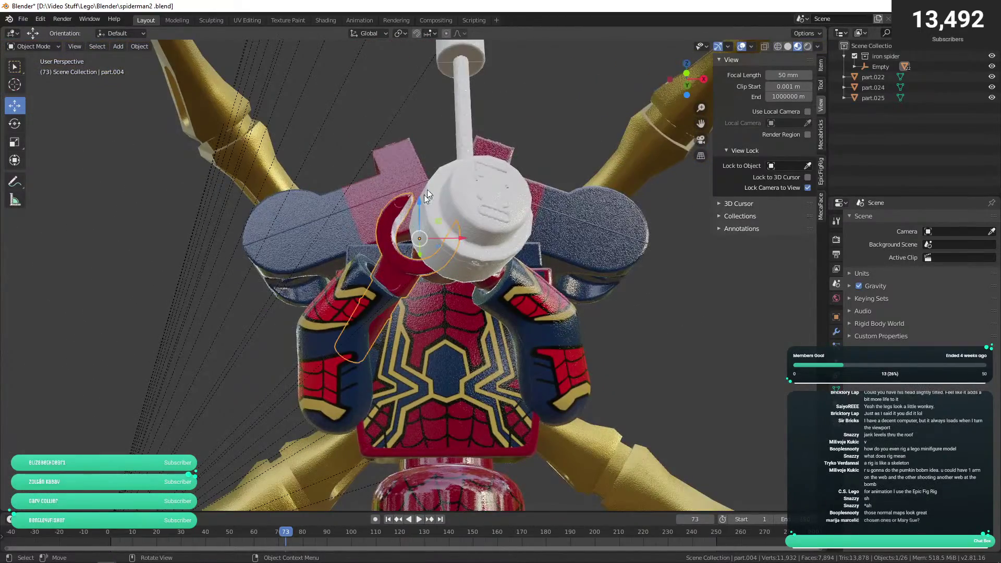
- Rotate the hand on the negative X side slightly so its peg lines up with the sleeve, leaving nothing selected
{"action": "left_click", "coordinate": [15, 123]}
{"action": "left_click_drag", "start_coordinate": [448, 270], "coordinate": [436, 251]}
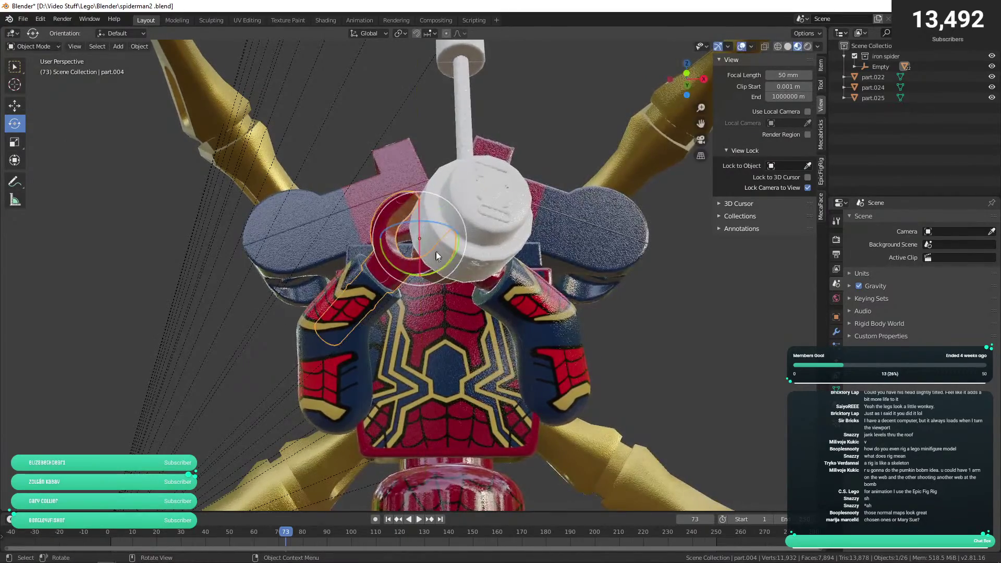
{"action": "left_click", "coordinate": [632, 315]}
{"action": "scroll", "coordinate": [621, 315], "scroll_direction": "down", "scroll_amount": 2}
{"action": "scroll", "coordinate": [613, 314], "scroll_direction": "down", "scroll_amount": 4}
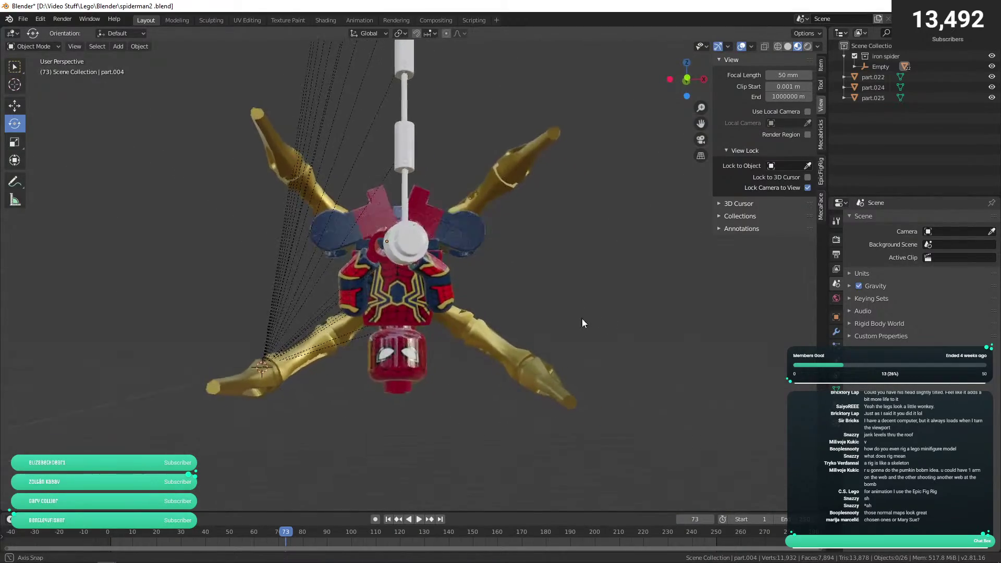
- Rotate both legs slightly about the X axis, turning the one on the negative X side by about 4°
{"action": "scroll", "coordinate": [575, 312], "scroll_direction": "up", "scroll_amount": 4}
{"action": "left_click_drag", "start_coordinate": [575, 312], "coordinate": [480, 334]}
{"action": "scroll", "coordinate": [480, 335], "scroll_direction": "up", "scroll_amount": 3}
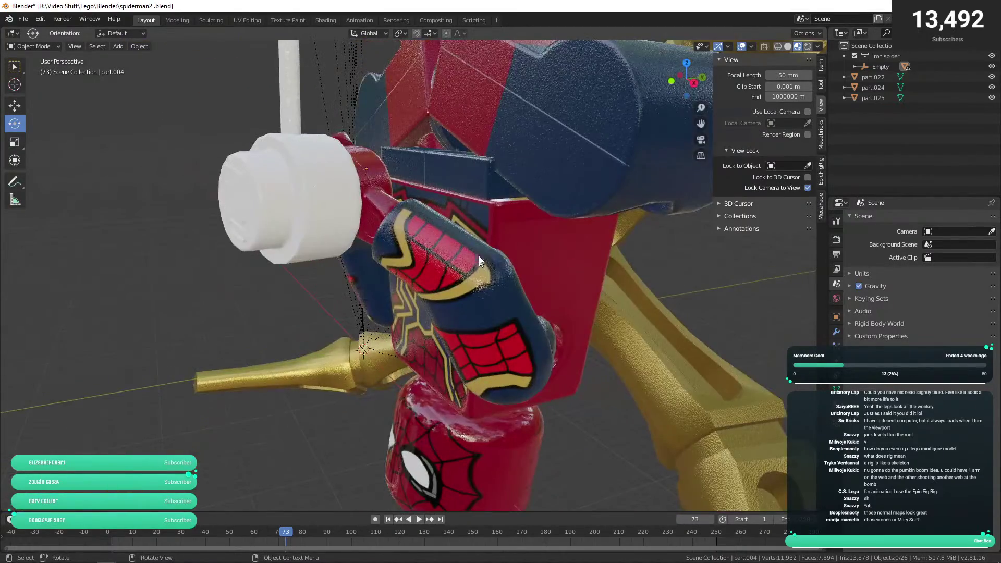
{"action": "left_click", "coordinate": [483, 111]}
{"action": "left_click_drag", "start_coordinate": [610, 114], "coordinate": [282, 134]}
{"action": "left_click", "coordinate": [282, 133]}
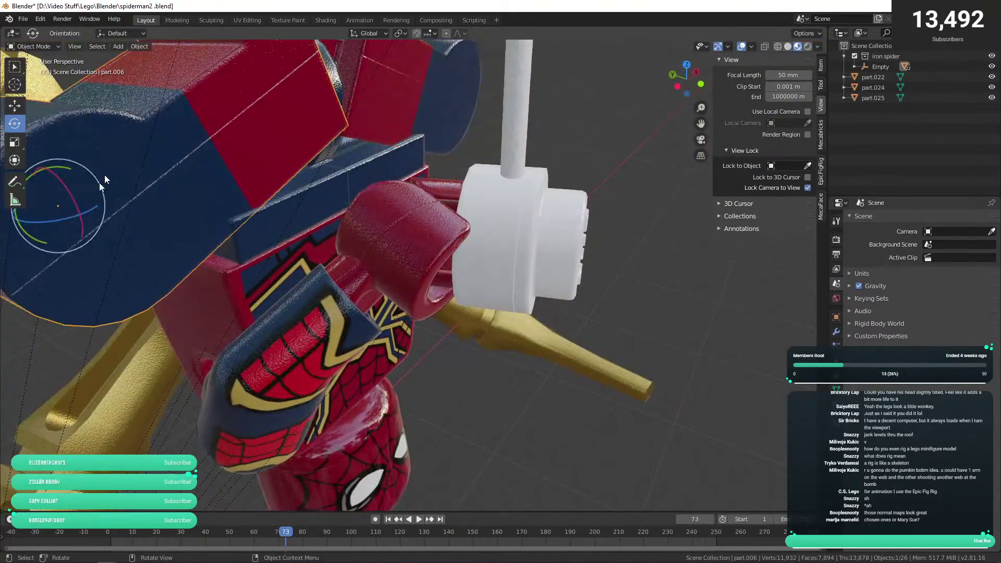
{"action": "left_click_drag", "start_coordinate": [65, 192], "coordinate": [75, 199]}
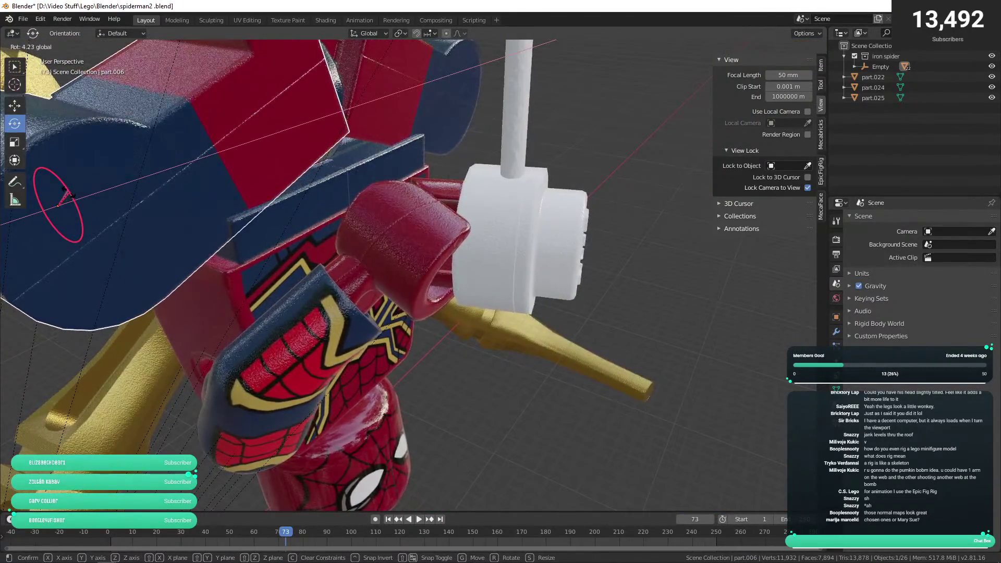
{"action": "left_click_drag", "start_coordinate": [485, 152], "coordinate": [443, 276]}
{"action": "left_click", "coordinate": [452, 276]}
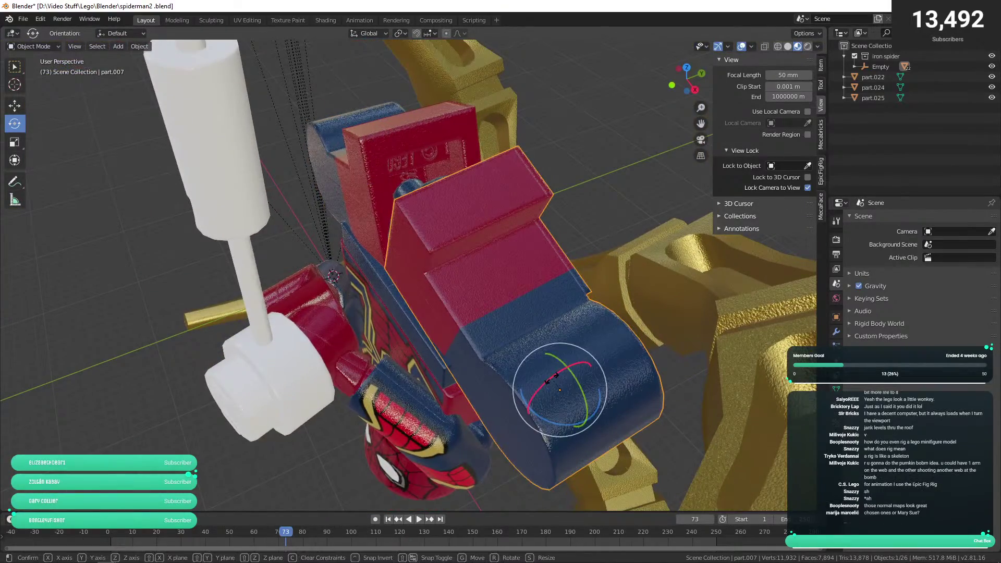
{"action": "left_click_drag", "start_coordinate": [551, 377], "coordinate": [127, 176]}
- Select both legs and move them together, adjusting their height along Z, so that they sit against the hips
{"action": "left_click", "coordinate": [456, 264]}
{"action": "left_click", "coordinate": [457, 265], "text": "shift"}
{"action": "left_click", "coordinate": [15, 106]}
{"action": "scroll", "coordinate": [360, 244], "scroll_direction": "up", "scroll_amount": 2}
{"action": "scroll", "coordinate": [360, 244], "scroll_direction": "up", "scroll_amount": 3}
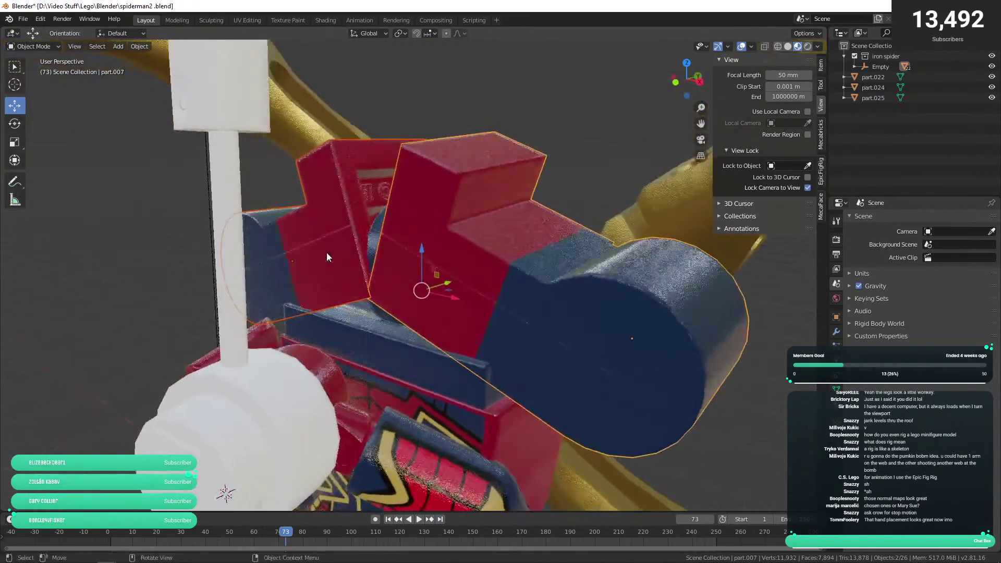
{"action": "key", "text": "g"}
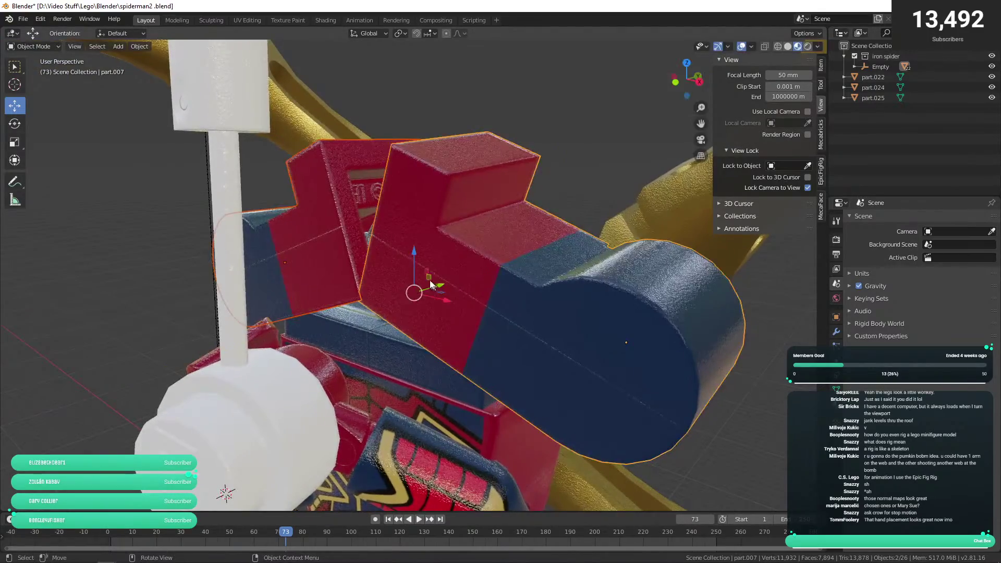
{"action": "key", "text": "z"}
{"action": "left_click", "coordinate": [339, 255]}
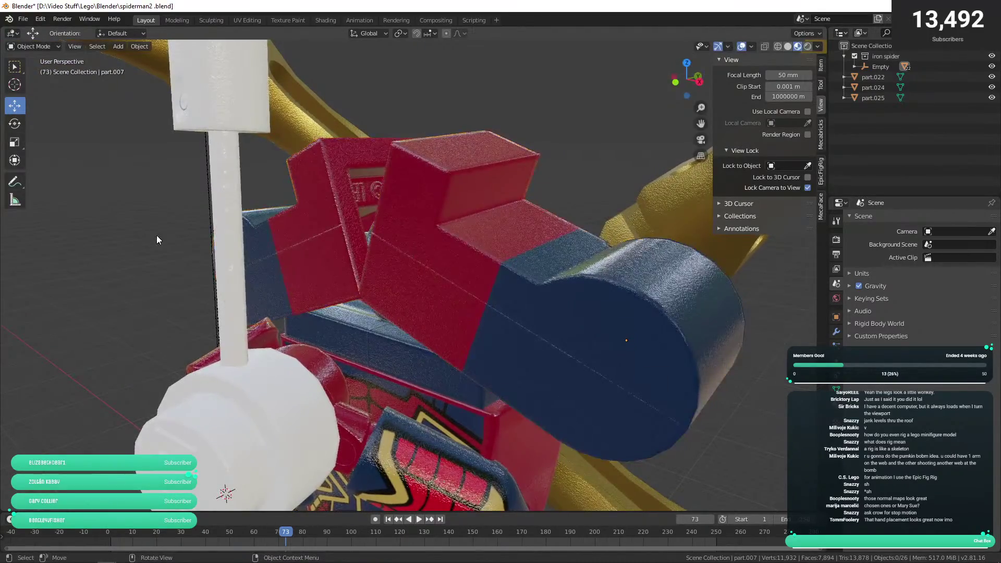
- Shift the positive X leg and the negative X leg in turn along the X axis to reduce their overlap
{"action": "left_click_drag", "start_coordinate": [157, 237], "coordinate": [239, 238]}
{"action": "left_click", "coordinate": [431, 308]}
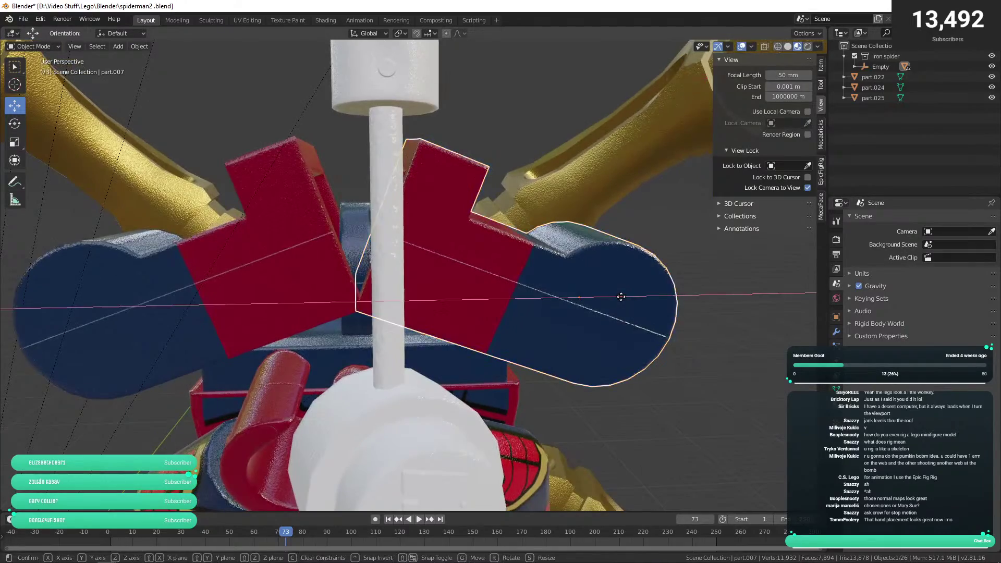
{"action": "left_click", "coordinate": [346, 307]}
{"action": "left_click_drag", "start_coordinate": [346, 308], "coordinate": [366, 308]}
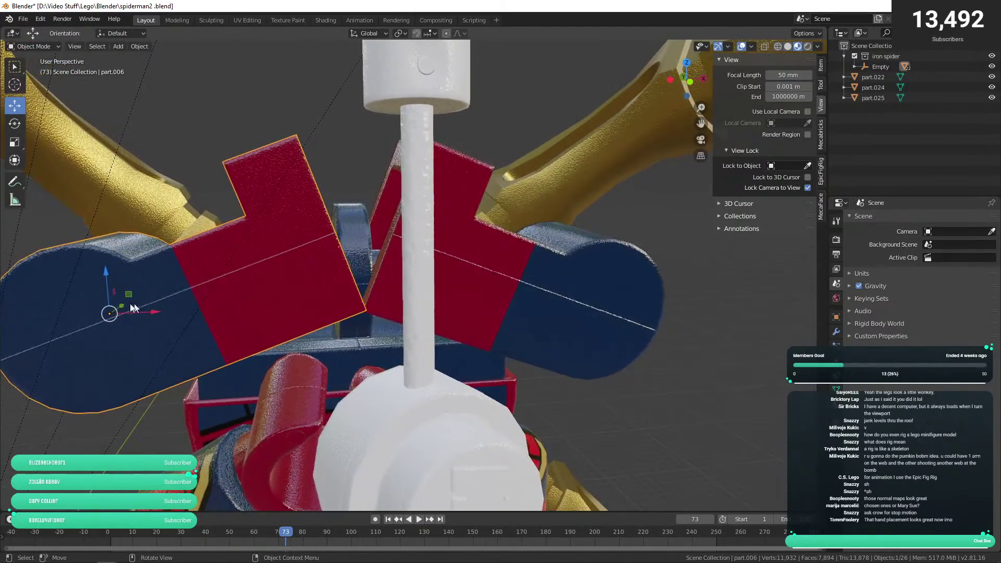
{"action": "key", "text": "g"}
{"action": "key", "text": "x"}
{"action": "left_click", "coordinate": [149, 310]}
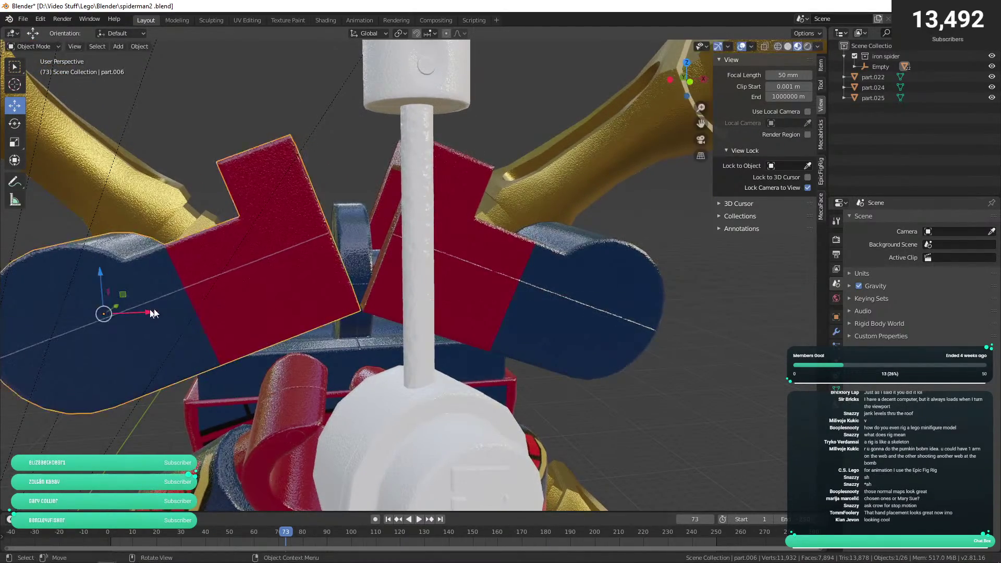
- Nudge the leg on the positive X side outward along X so its inner corner just clears the other leg
{"action": "left_click", "coordinate": [518, 297]}
{"action": "key", "text": "g"}
{"action": "key", "text": "x"}
{"action": "left_click", "coordinate": [631, 295]}
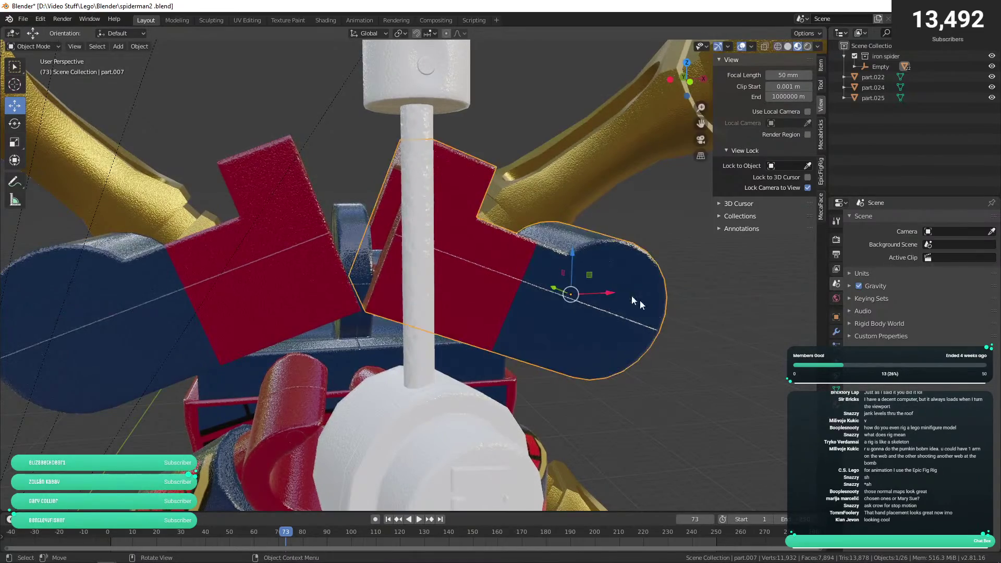
{"action": "left_click_drag", "start_coordinate": [631, 295], "coordinate": [560, 303]}
{"action": "scroll", "coordinate": [674, 349], "scroll_direction": "up", "scroll_amount": 4}
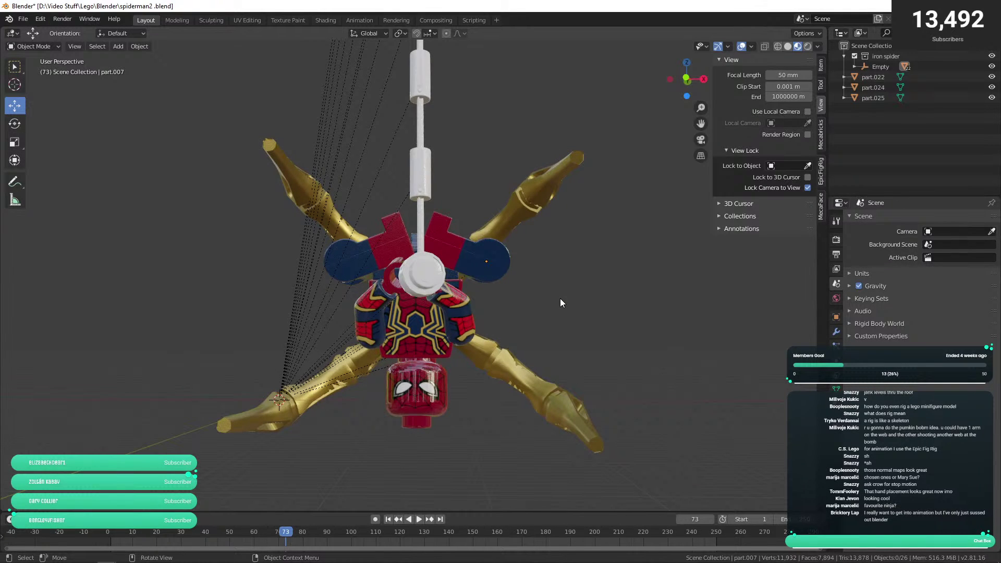
{"action": "left_click_drag", "start_coordinate": [552, 302], "coordinate": [551, 305]}
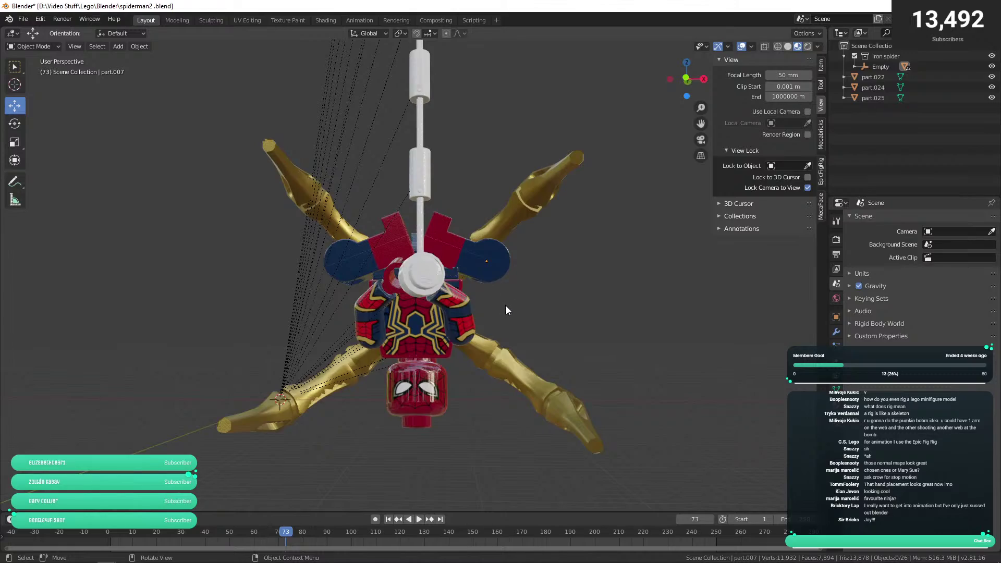
{"action": "scroll", "coordinate": [509, 315], "scroll_direction": "up", "scroll_amount": 5}
{"action": "left_click_drag", "start_coordinate": [511, 303], "coordinate": [482, 221]}
{"action": "left_click", "coordinate": [456, 249]}
{"action": "left_click_drag", "start_coordinate": [636, 198], "coordinate": [630, 200]}
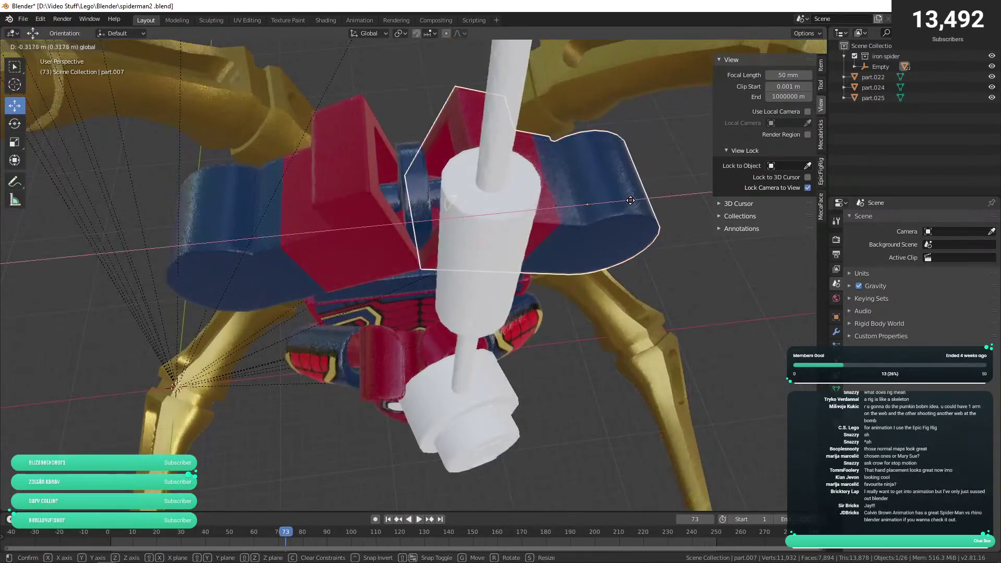
{"action": "key", "text": "Escape"}
- Rotate each leg about the Y axis to a slightly flatter angle, keeping the two sides symmetrical
{"action": "left_click", "coordinate": [342, 221]}
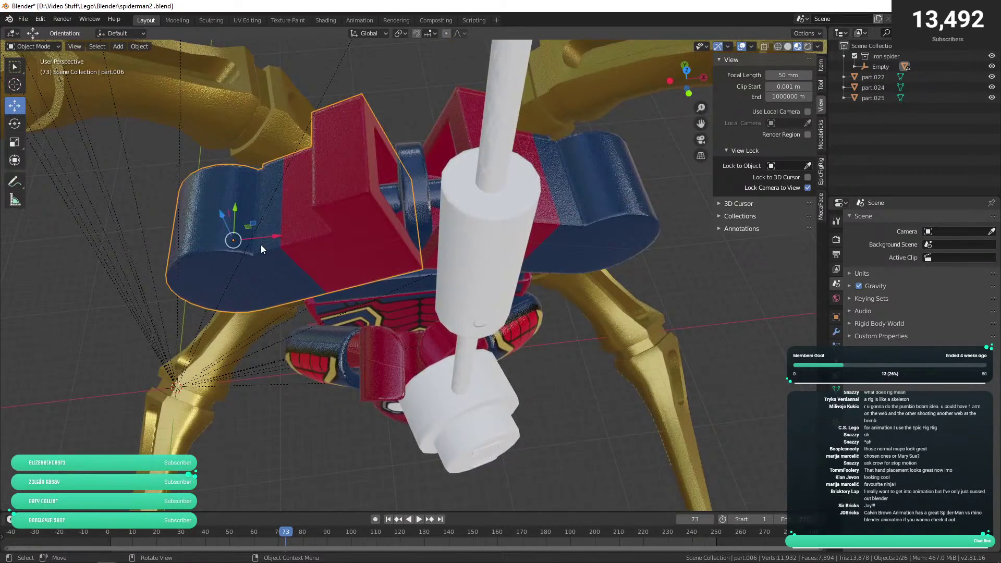
{"action": "left_click_drag", "start_coordinate": [261, 245], "coordinate": [443, 195]}
{"action": "left_click", "coordinate": [15, 123]}
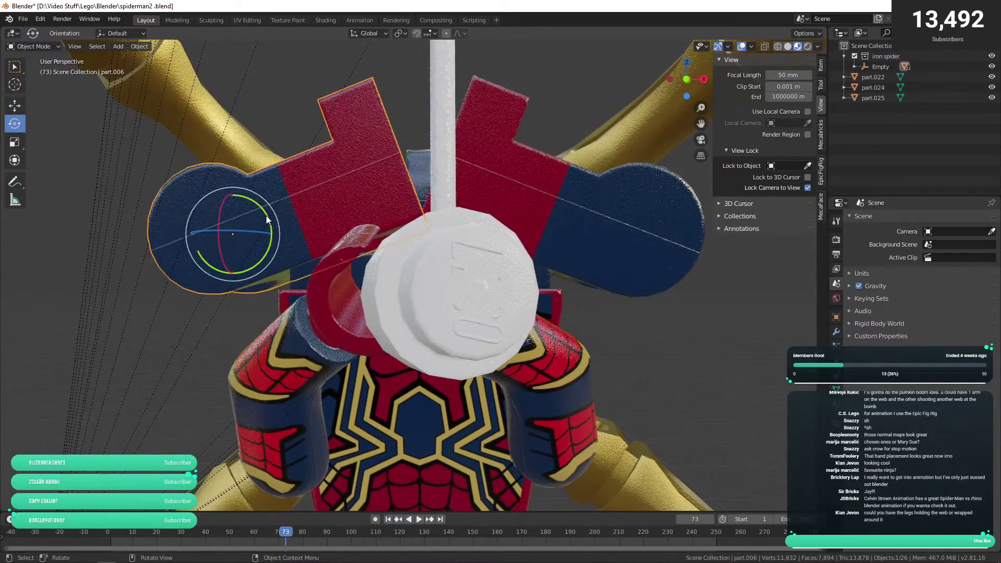
{"action": "left_click_drag", "start_coordinate": [266, 215], "coordinate": [299, 215]}
{"action": "left_click", "coordinate": [535, 209]}
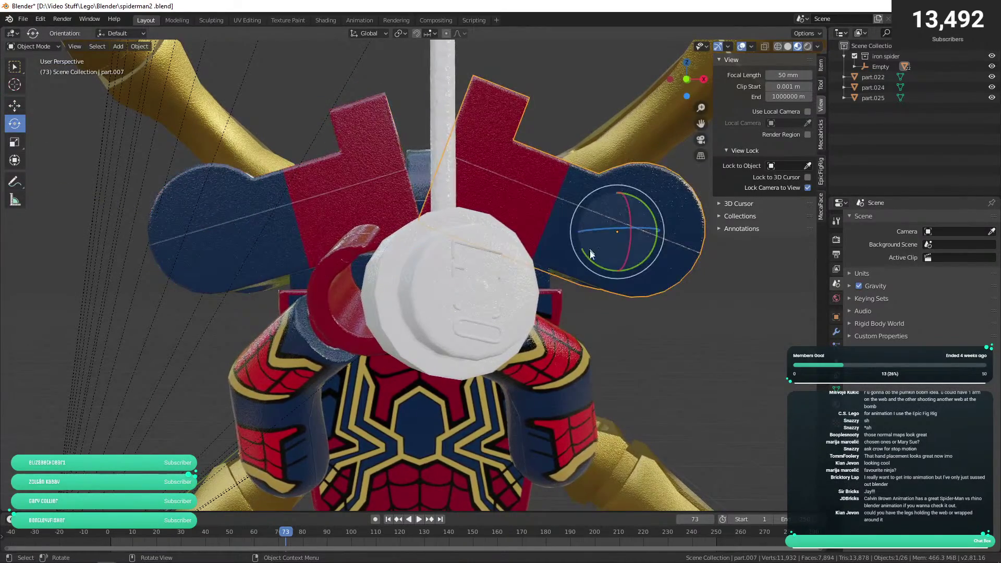
{"action": "left_click_drag", "start_coordinate": [590, 254], "coordinate": [604, 235]}
- Examine the full pose of legs, arms, head and spider legs from the front, the side and a steeper angle
{"action": "scroll", "coordinate": [657, 340], "scroll_direction": "down", "scroll_amount": 4}
{"action": "left_click_drag", "start_coordinate": [657, 340], "coordinate": [535, 317]}
{"action": "scroll", "coordinate": [646, 318], "scroll_direction": "down", "scroll_amount": 2}
{"action": "scroll", "coordinate": [552, 302], "scroll_direction": "up", "scroll_amount": 2}
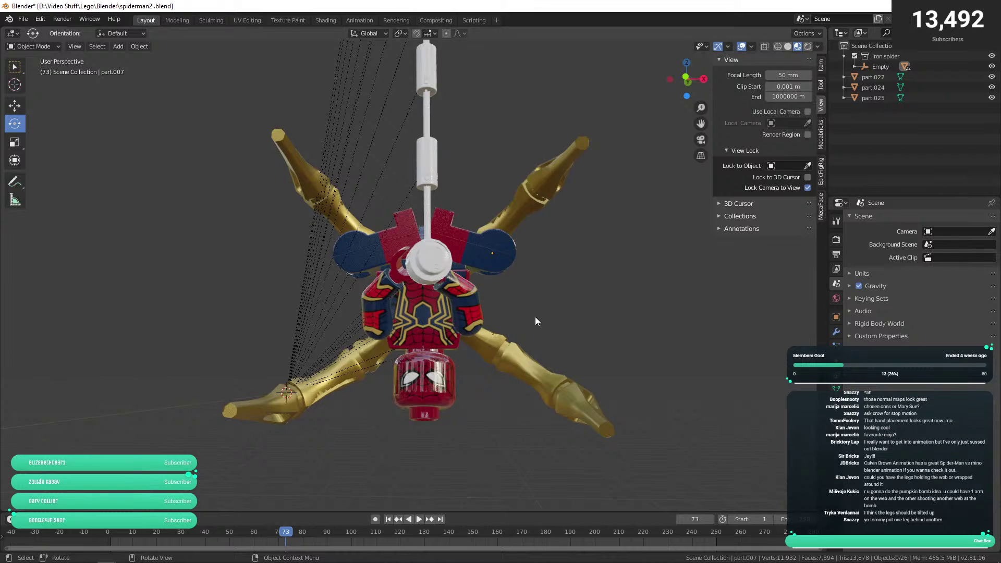
{"action": "left_click_drag", "start_coordinate": [536, 315], "coordinate": [537, 321]}
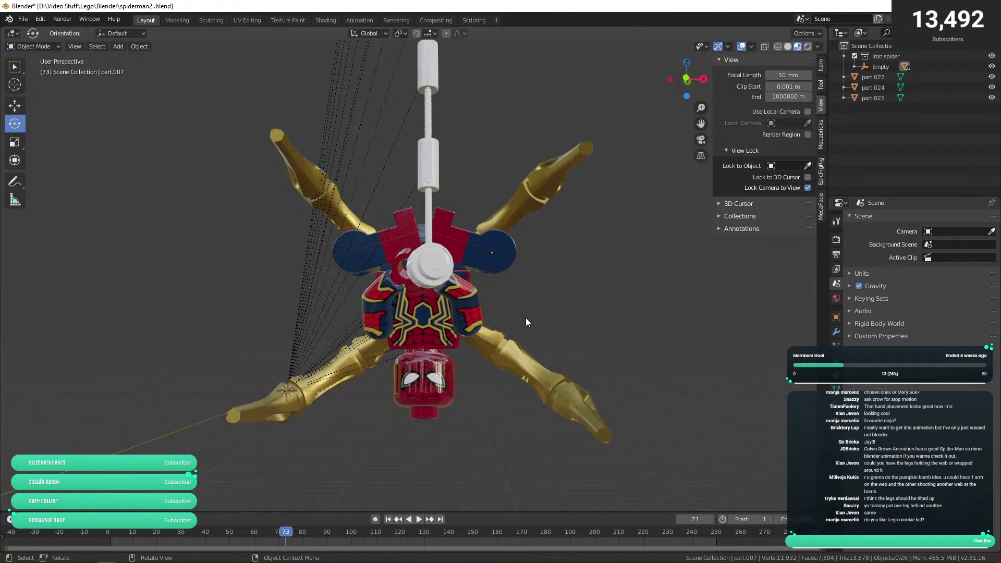
{"action": "left_click_drag", "start_coordinate": [541, 308], "coordinate": [541, 314]}
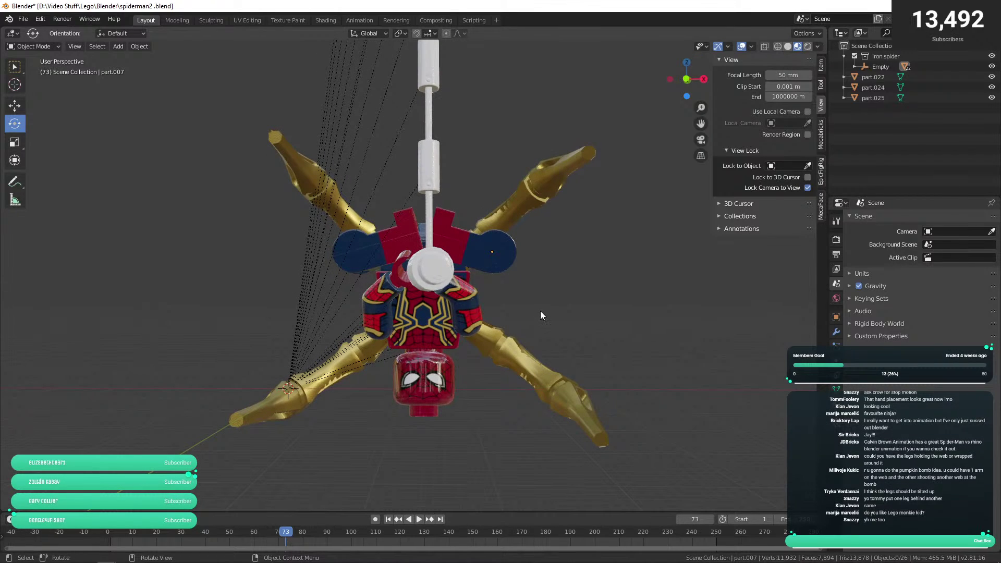
{"action": "mouse_move", "coordinate": [536, 311]}
{"action": "left_mouse_down"}
{"action": "mouse_move", "coordinate": [546, 311]}
{"action": "mouse_move", "coordinate": [534, 305]}
{"action": "mouse_move", "coordinate": [529, 317]}
{"action": "left_mouse_up"}
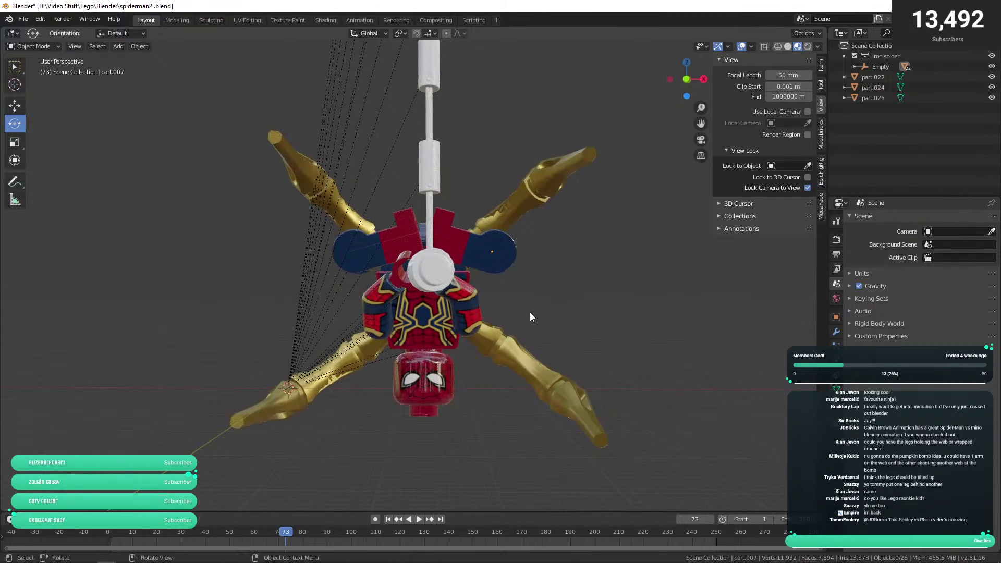
{"action": "left_click_drag", "start_coordinate": [524, 135], "coordinate": [436, 340]}
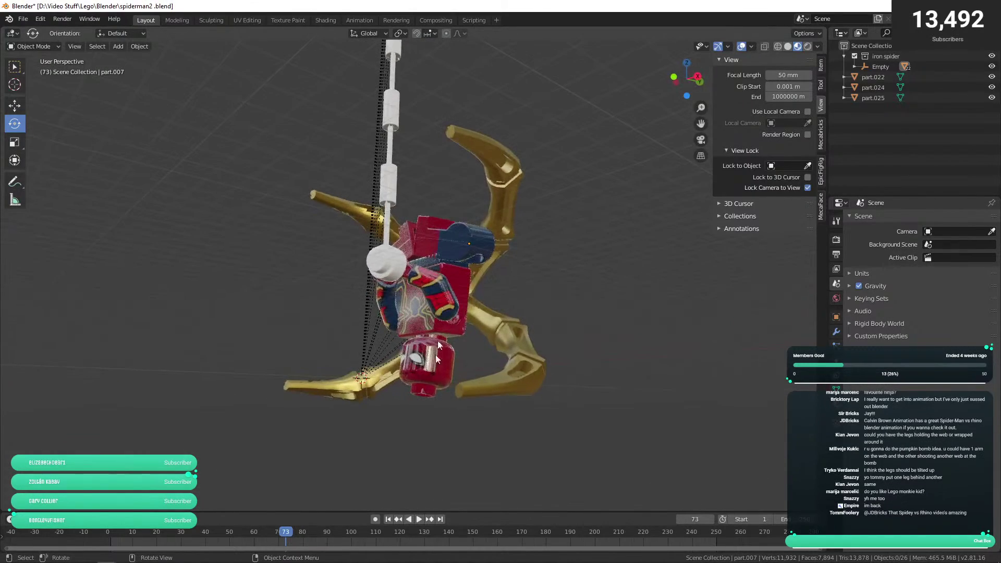
{"action": "left_click", "coordinate": [421, 373]}
{"action": "left_click_drag", "start_coordinate": [406, 309], "coordinate": [602, 283]}
{"action": "left_click", "coordinate": [626, 323]}
{"action": "left_click_drag", "start_coordinate": [603, 284], "coordinate": [595, 280]}
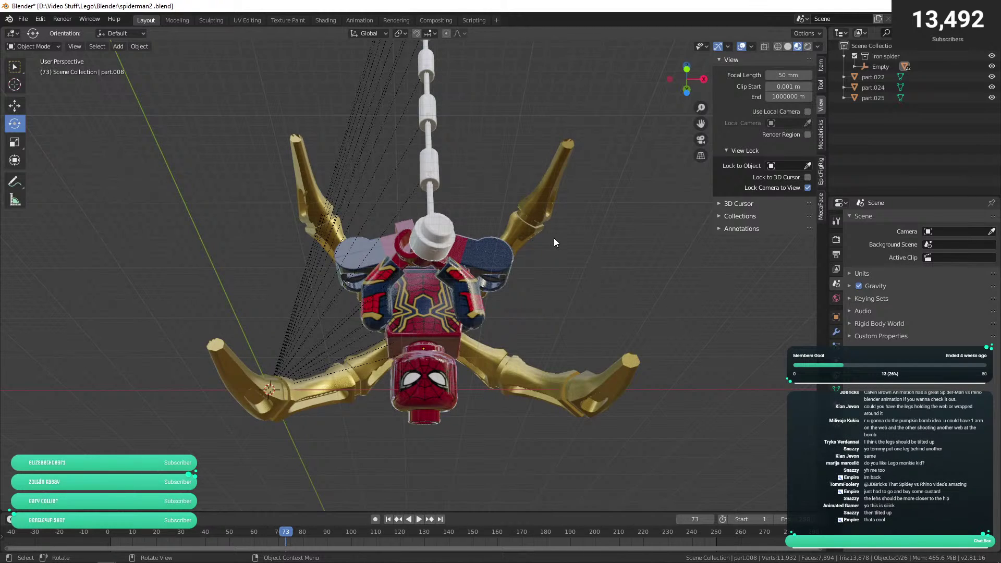
{"action": "left_click_drag", "start_coordinate": [554, 238], "coordinate": [554, 239]}
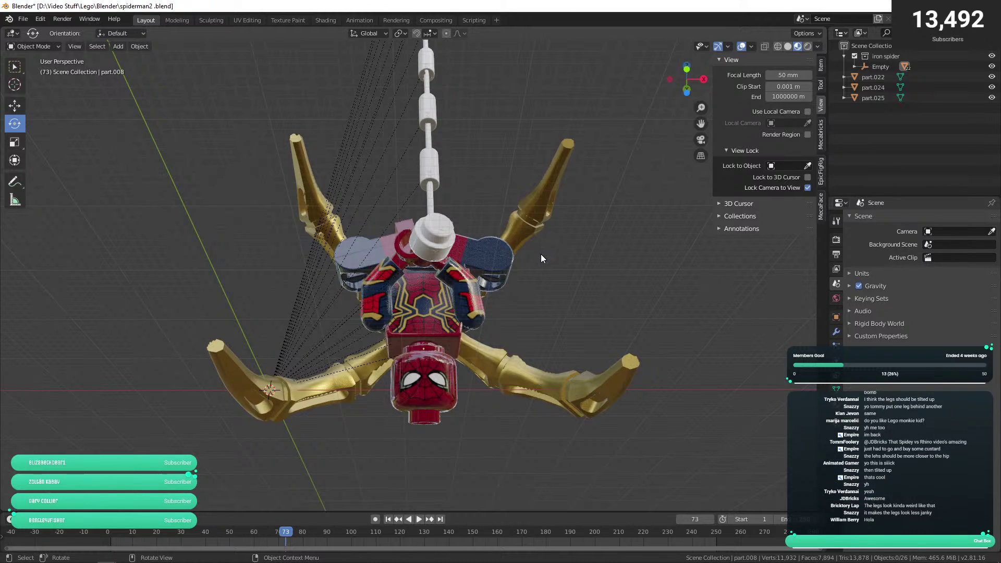
{"action": "mouse_move", "coordinate": [542, 258]}
{"action": "left_mouse_down"}
{"action": "mouse_move", "coordinate": [537, 288]}
{"action": "mouse_move", "coordinate": [538, 256]}
{"action": "left_mouse_up"}
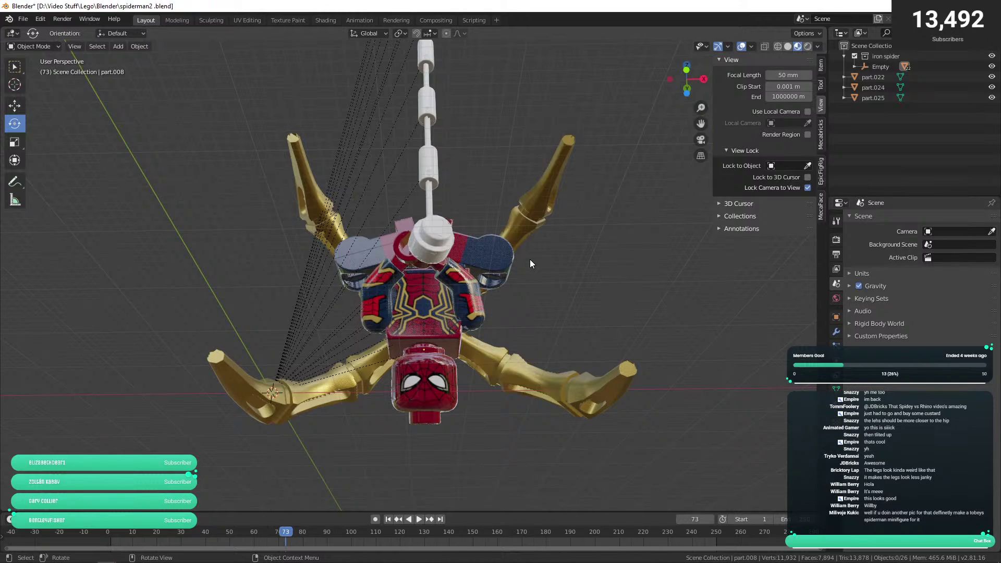
- Add a camera, look through it and pull it back until the whole figure fits in the frame
{"action": "key", "text": "shift+a"}
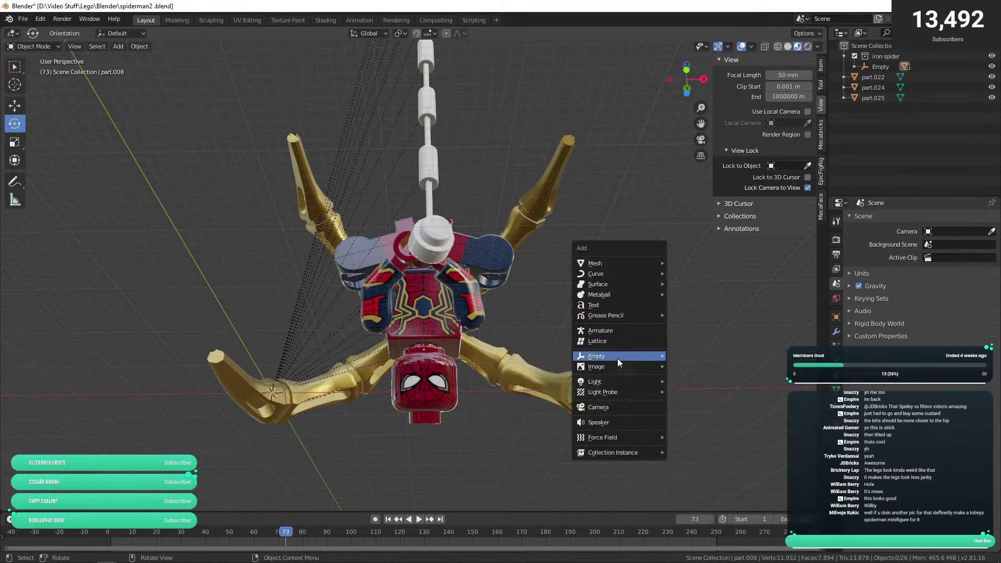
{"action": "left_click", "coordinate": [614, 407]}
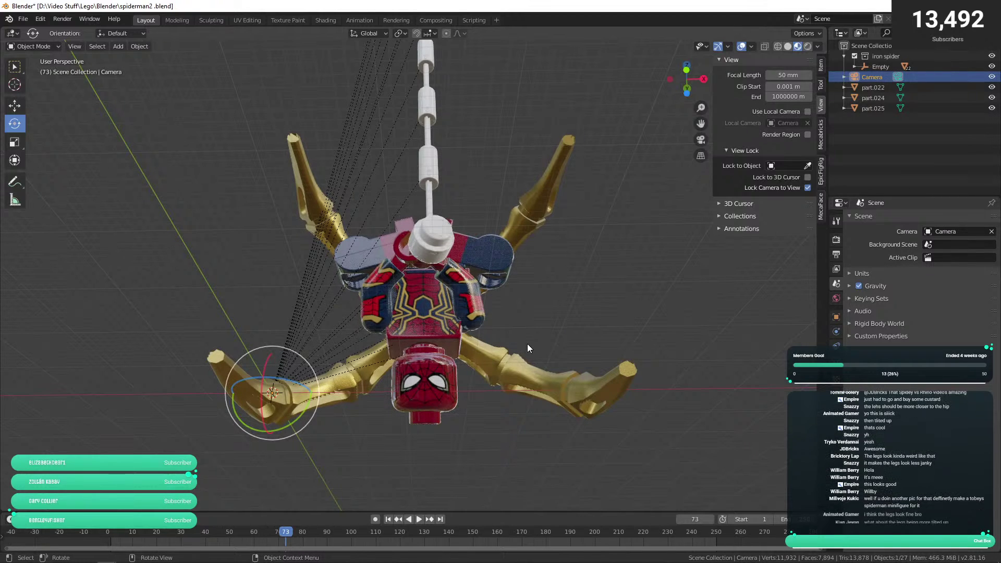
{"action": "key", "text": "KP_0"}
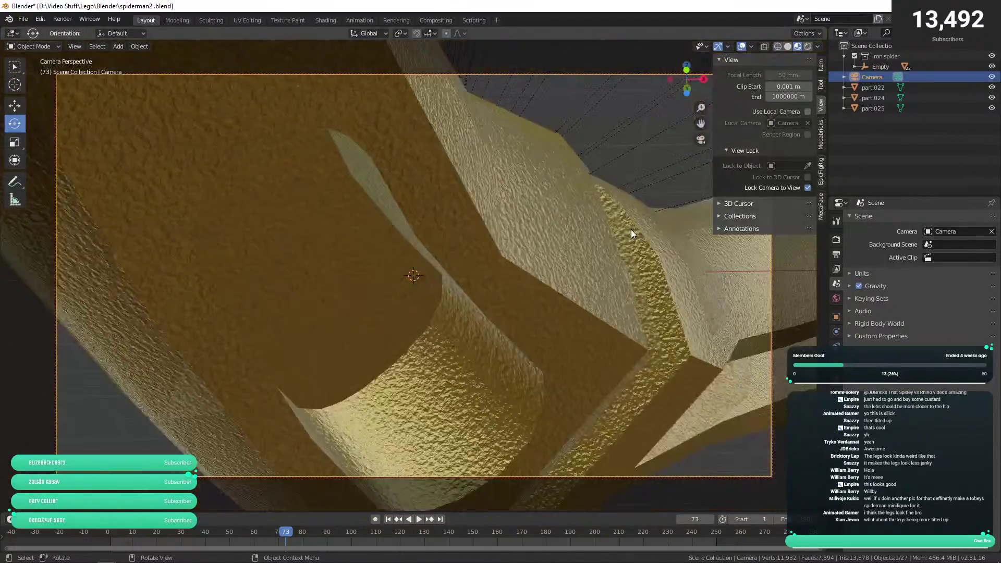
{"action": "scroll", "coordinate": [631, 232], "scroll_direction": "down", "scroll_amount": 12}
{"action": "left_click_drag", "start_coordinate": [639, 240], "coordinate": [507, 296]}
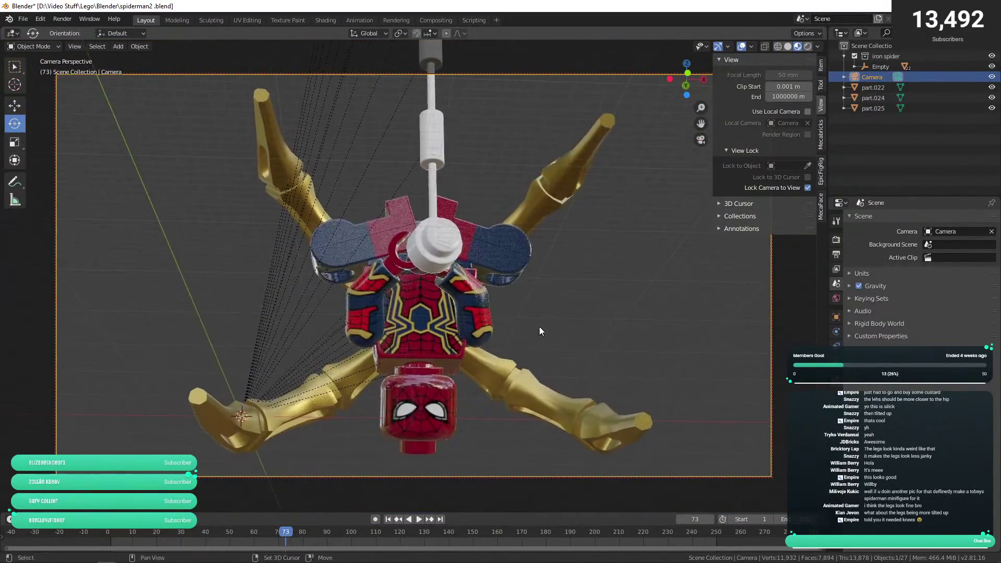
- Adjust the camera's distance to frame the figure with the hanging web rod and margin around it, leaving the camera deselected
{"action": "scroll", "coordinate": [526, 323], "scroll_direction": "down", "scroll_amount": 3}
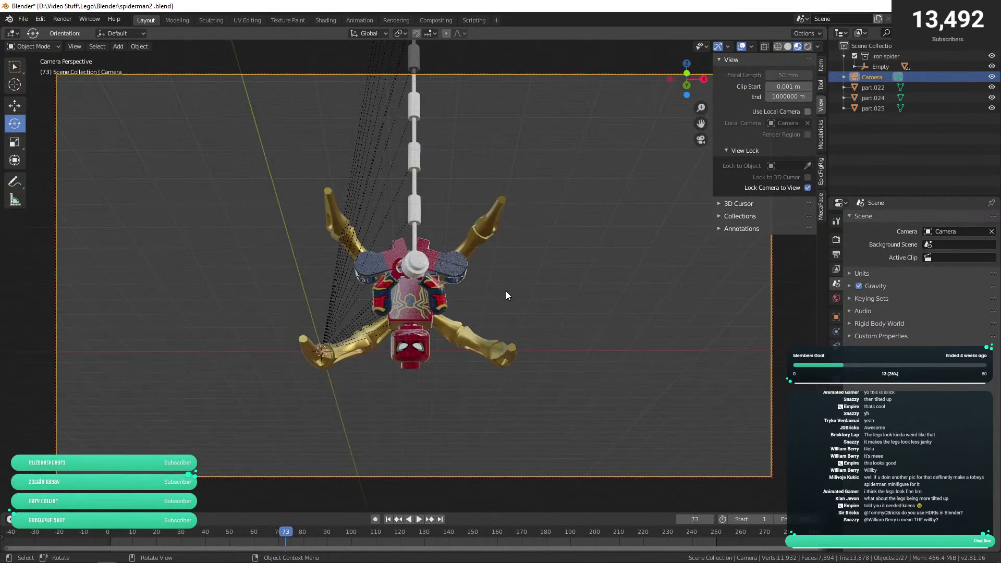
{"action": "scroll", "coordinate": [506, 296], "scroll_direction": "up", "scroll_amount": 2}
{"action": "scroll", "coordinate": [551, 291], "scroll_direction": "up", "scroll_amount": 3}
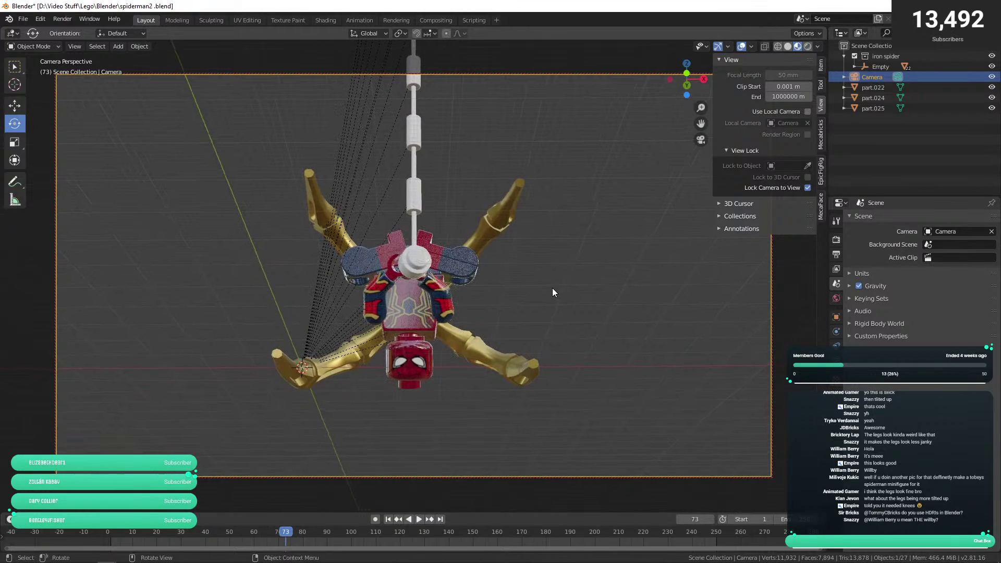
{"action": "scroll", "coordinate": [552, 289], "scroll_direction": "up", "scroll_amount": 3}
{"action": "scroll", "coordinate": [477, 284], "scroll_direction": "up", "scroll_amount": 2}
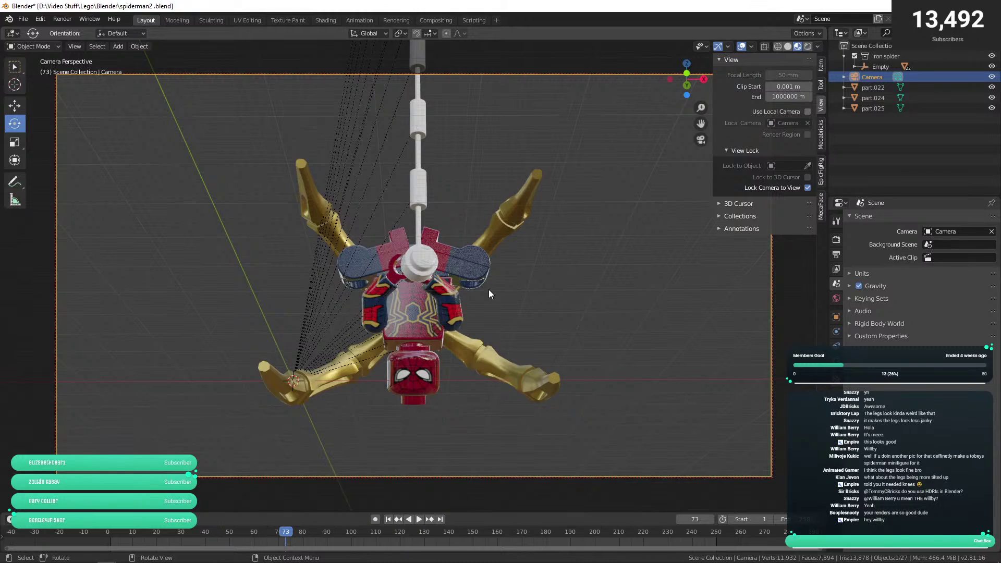
{"action": "left_click", "coordinate": [515, 287]}
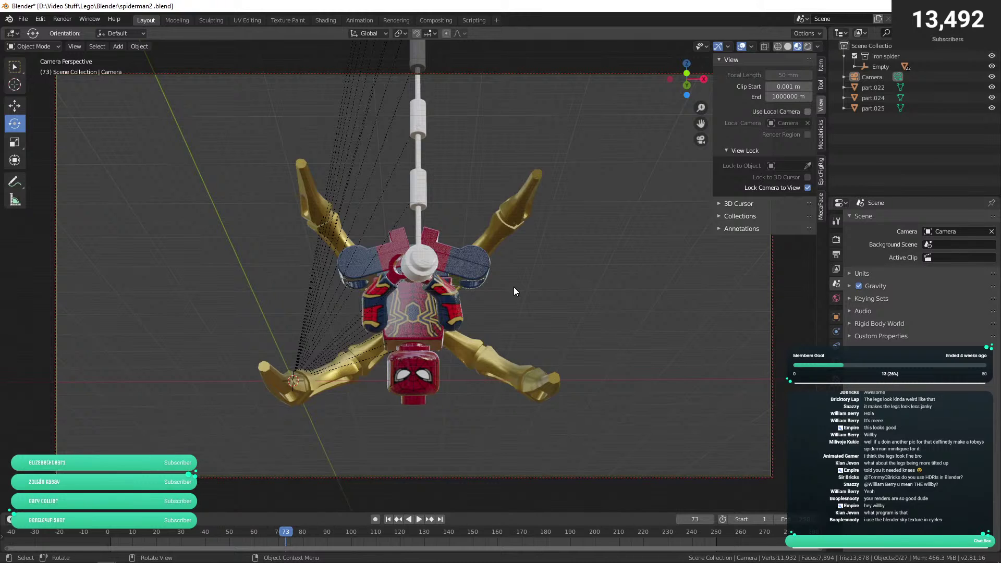
- Render the camera view and save the image as a PNG to the Desktop under the name spiderman iron spider
{"action": "key", "text": "F12"}
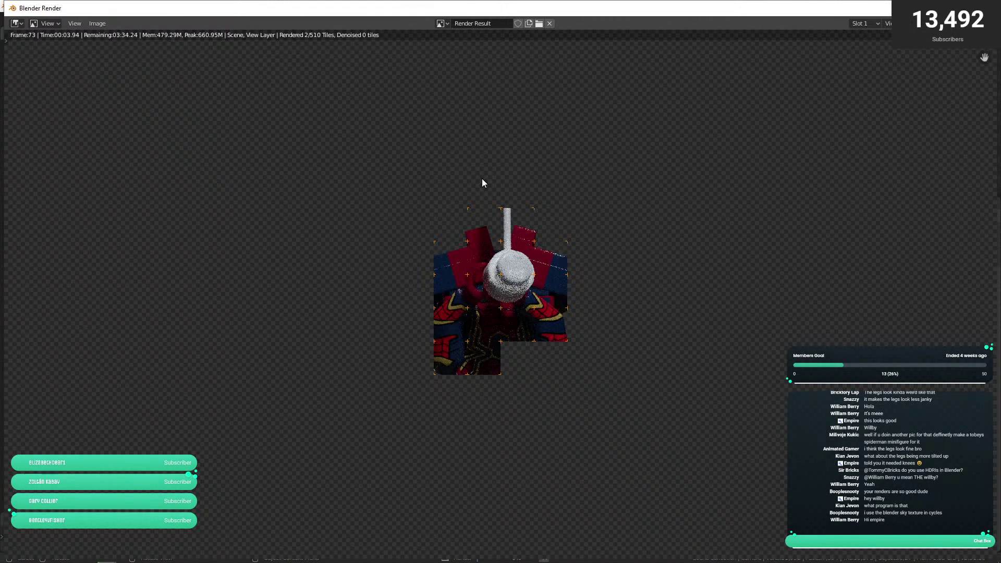
{"action": "scroll", "coordinate": [482, 178], "scroll_direction": "down", "scroll_amount": 1}
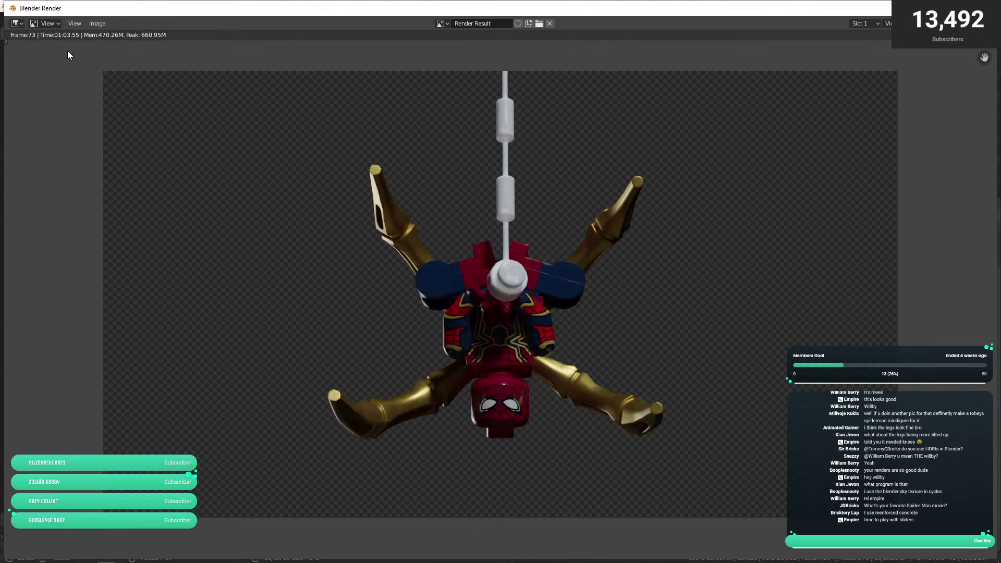
{"action": "left_click", "coordinate": [97, 23]}
{"action": "left_click", "coordinate": [127, 99]}
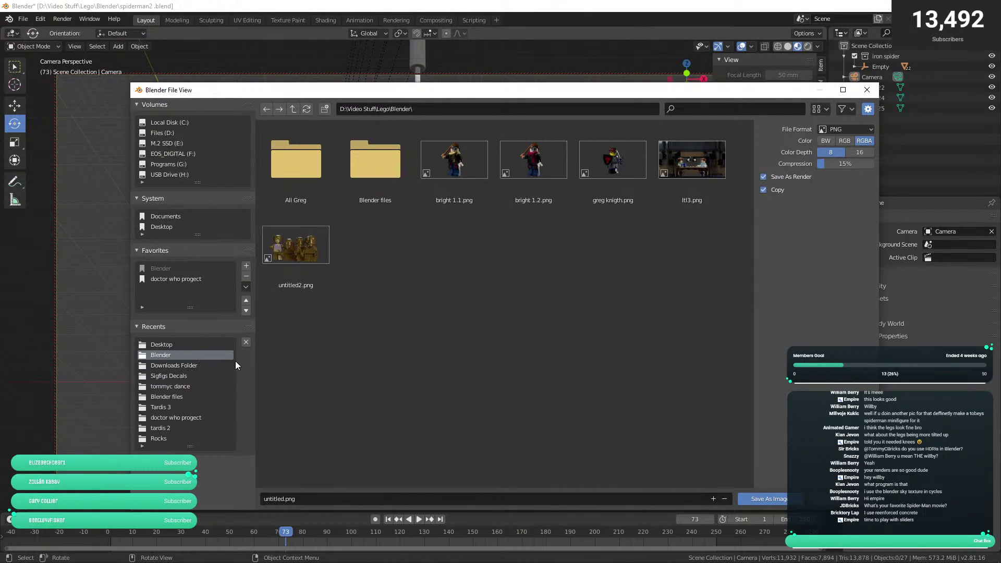
{"action": "left_click", "coordinate": [321, 499]}
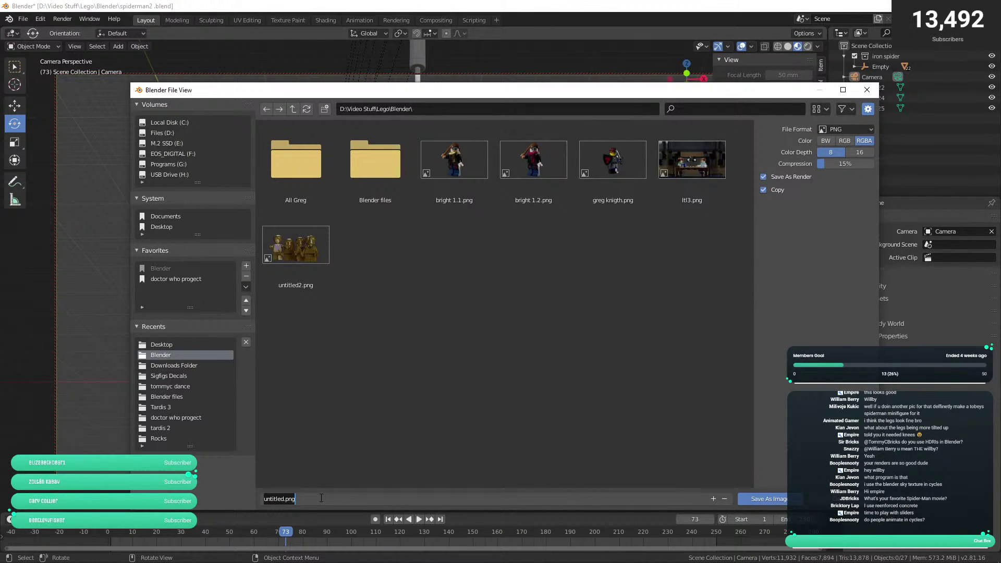
{"action": "left_click", "coordinate": [161, 345]}
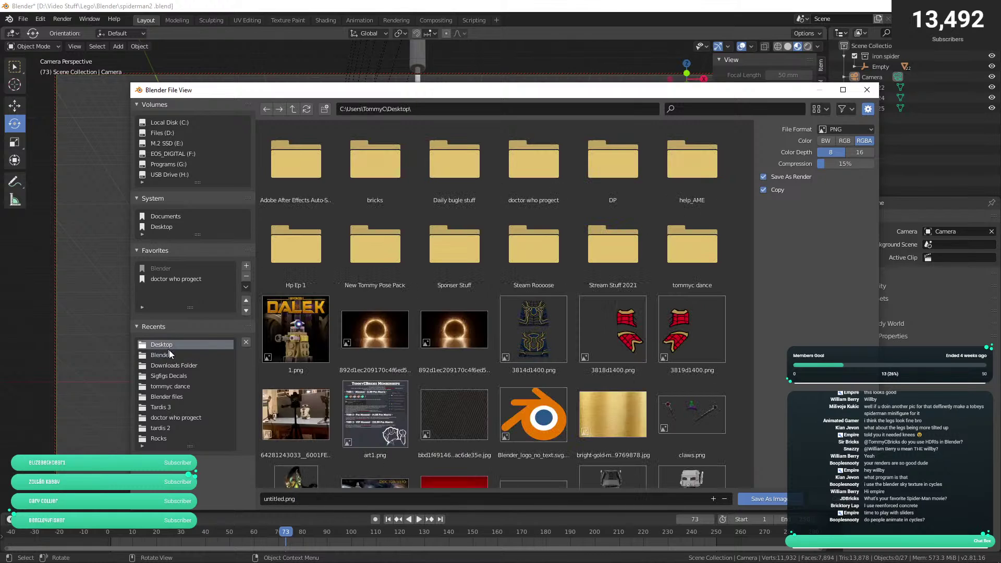
{"action": "type", "text": "spiderman"}
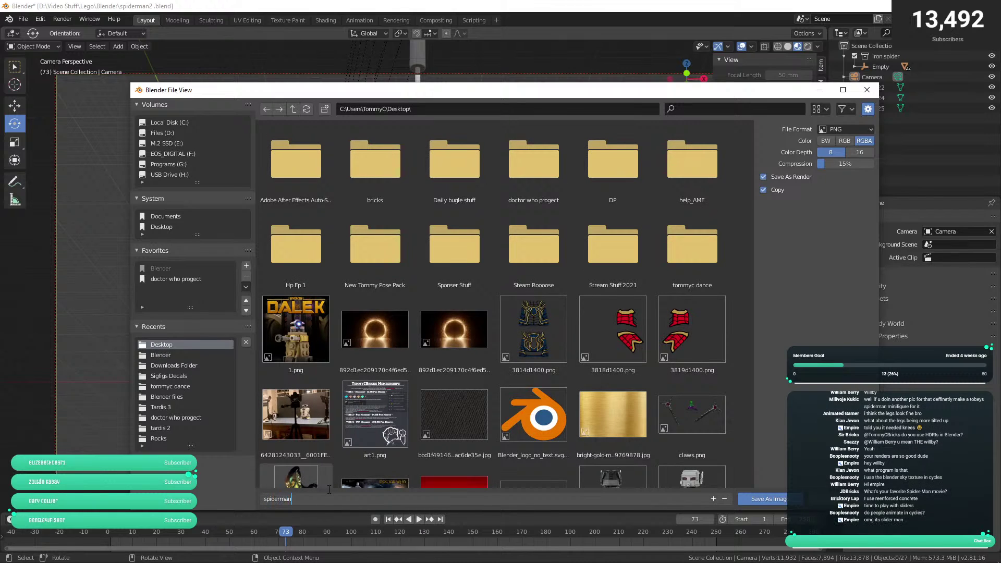
{"action": "type", "text": " ir"}
{"action": "type", "text": "pider"}
{"action": "key", "text": "Return"}
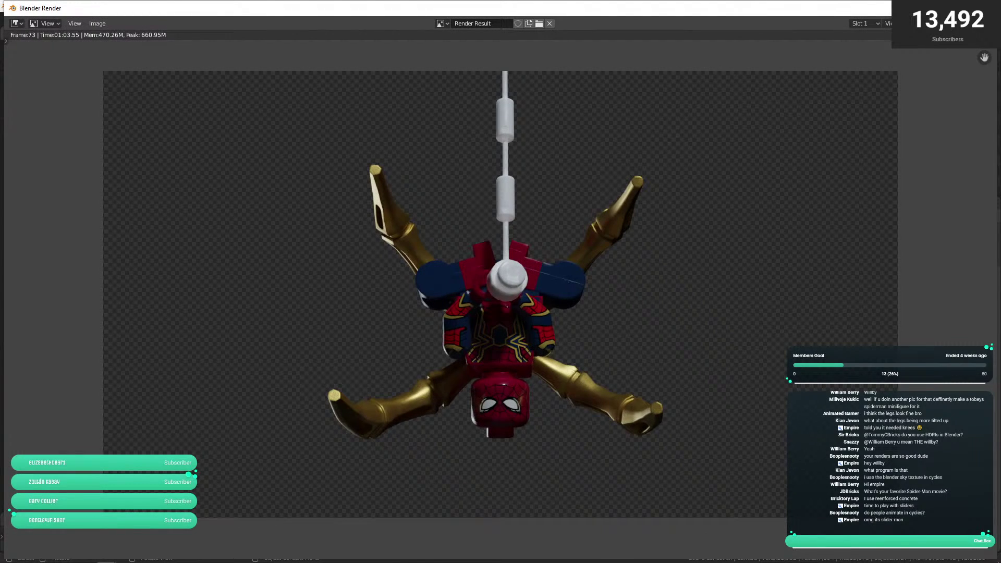
- Close the render window and place the saved spiderman iron spider image from the desktop into the blank Untitled-1 document in Photoshop
{"action": "key", "text": "Escape"}
{"action": "key", "text": "super+d"}
{"action": "left_click_drag", "start_coordinate": [217, 195], "coordinate": [441, 291]}
{"action": "key", "text": "alt+Tab"}
{"action": "key", "text": "Tab"}
{"action": "key", "text": "Tab"}
{"action": "key", "text": "Tab"}
{"action": "key", "text": "Tab"}
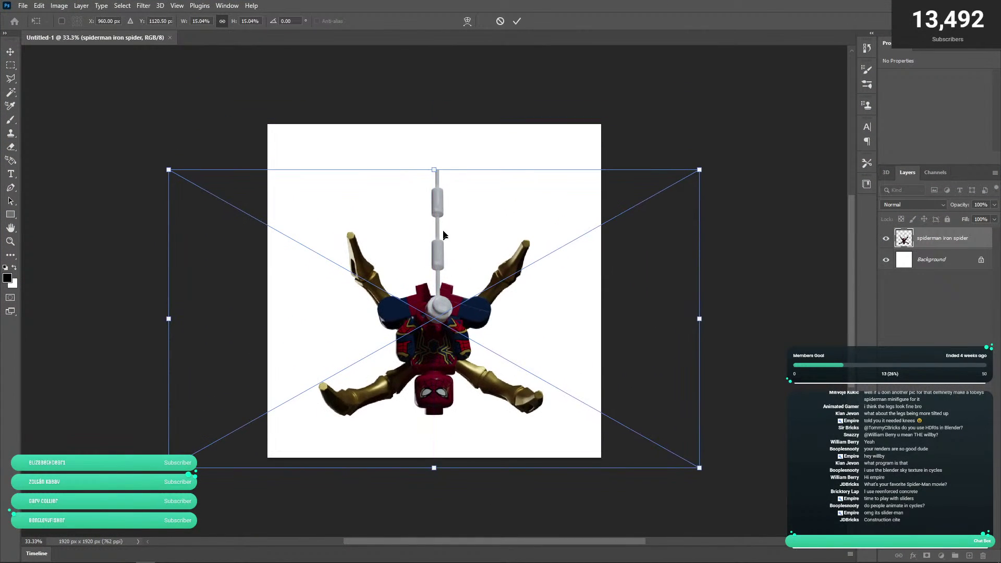
- Rotate the placed figure 0.89° and scale it up to 19.83% so the web rod runs off the canvas's upper edge
{"action": "left_click_drag", "start_coordinate": [431, 130], "coordinate": [432, 48]}
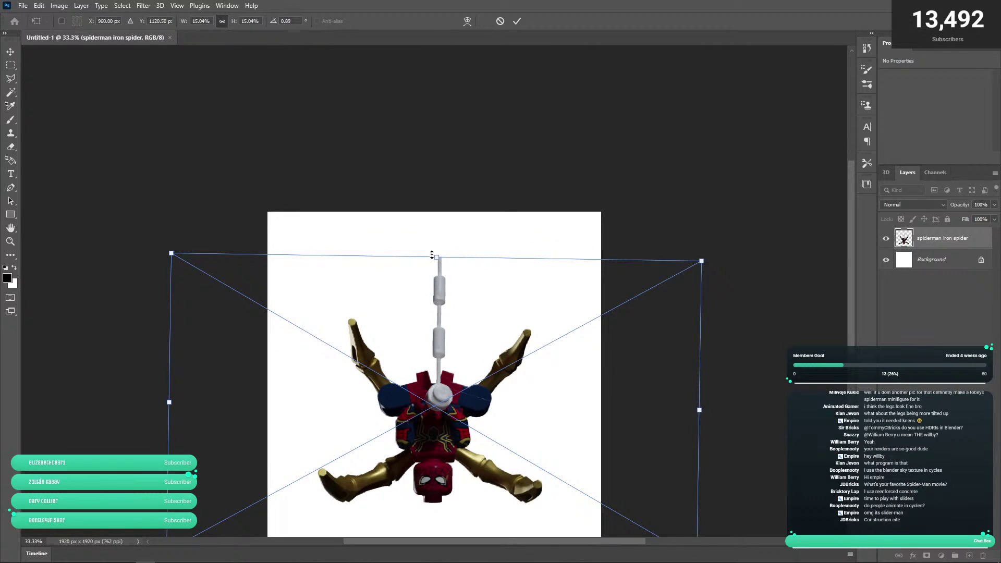
{"action": "left_click_drag", "start_coordinate": [436, 256], "coordinate": [438, 181]}
{"action": "left_click", "coordinate": [516, 22]}
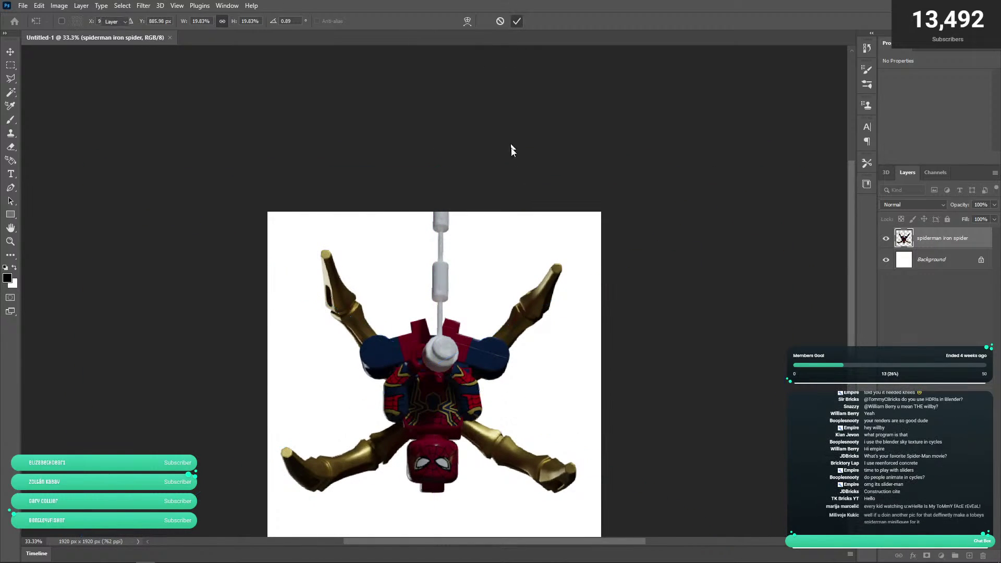
- Apply a Brightness/Contrast adjustment to the spiderman iron spider layer with brightness 52 and contrast 33
{"action": "key", "text": "z"}
{"action": "left_click_drag", "start_coordinate": [555, 305], "coordinate": [479, 190]}
{"action": "left_click", "coordinate": [519, 229]}
{"action": "left_click_drag", "start_coordinate": [519, 228], "coordinate": [547, 287]}
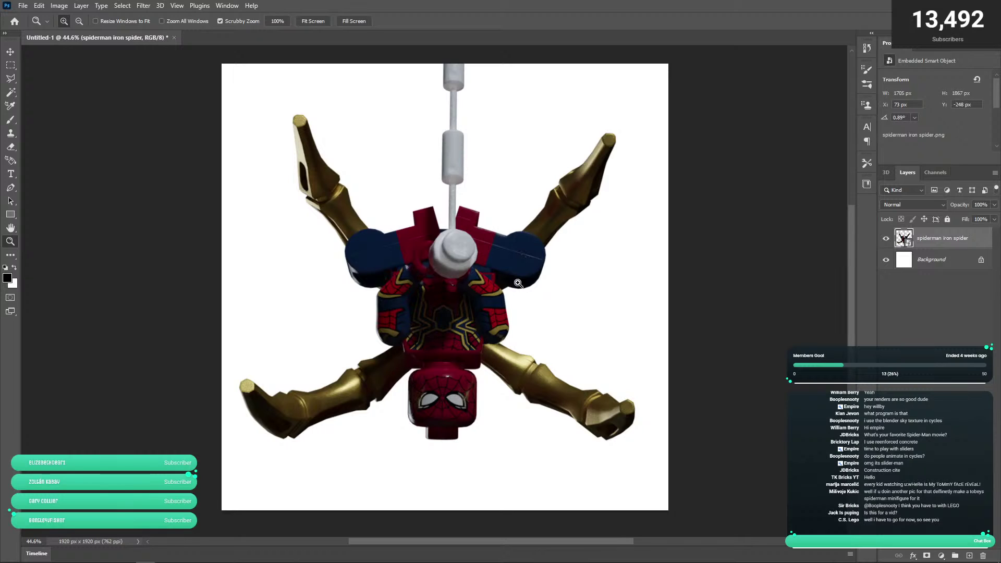
{"action": "left_click_drag", "start_coordinate": [567, 250], "coordinate": [517, 265]}
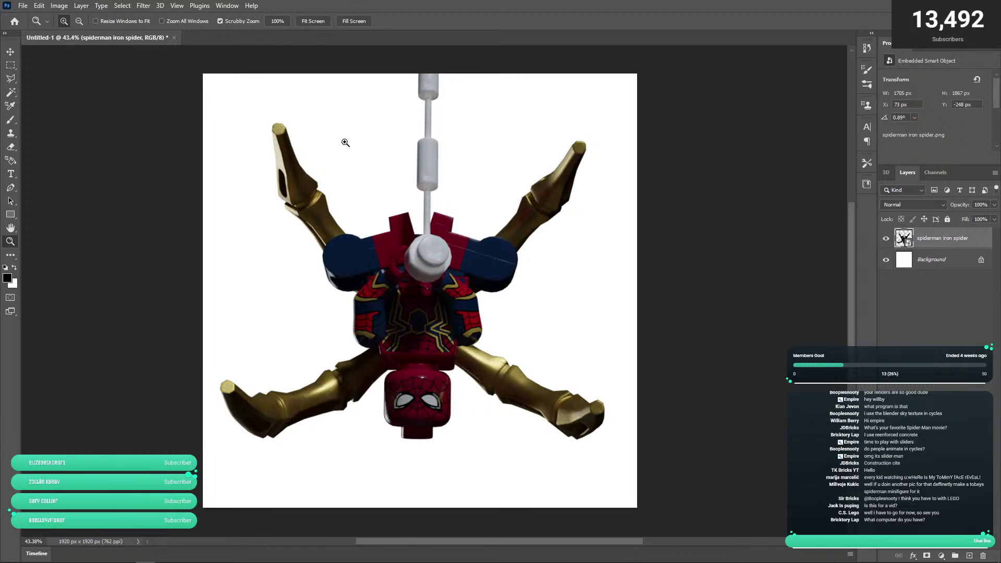
{"action": "left_click", "coordinate": [59, 5]}
{"action": "mouse_move", "coordinate": [88, 33]}
{"action": "left_click", "coordinate": [180, 32]}
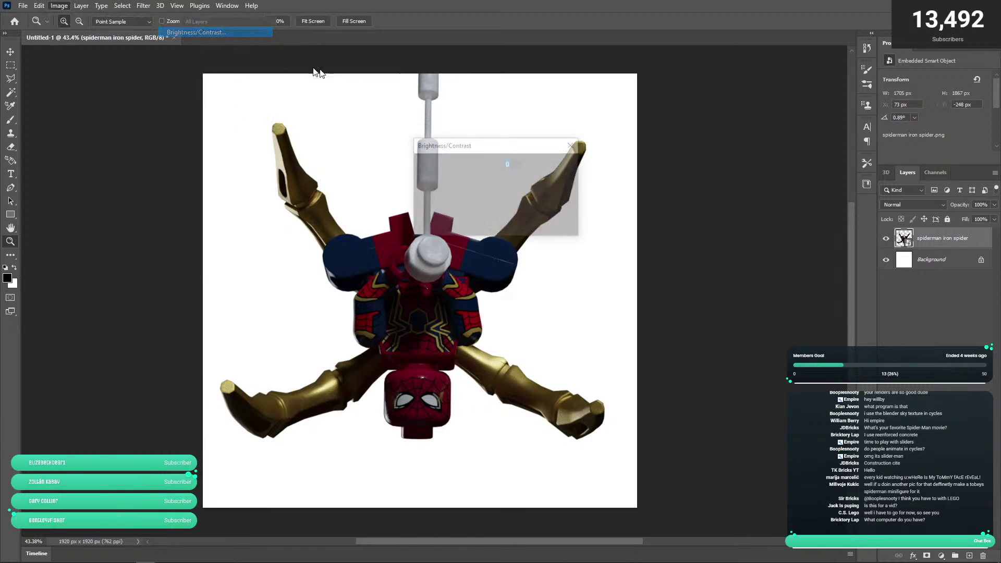
{"action": "left_click_drag", "start_coordinate": [535, 150], "coordinate": [724, 158]}
{"action": "left_click_drag", "start_coordinate": [674, 186], "coordinate": [682, 212]}
{"action": "left_click", "coordinate": [680, 211]}
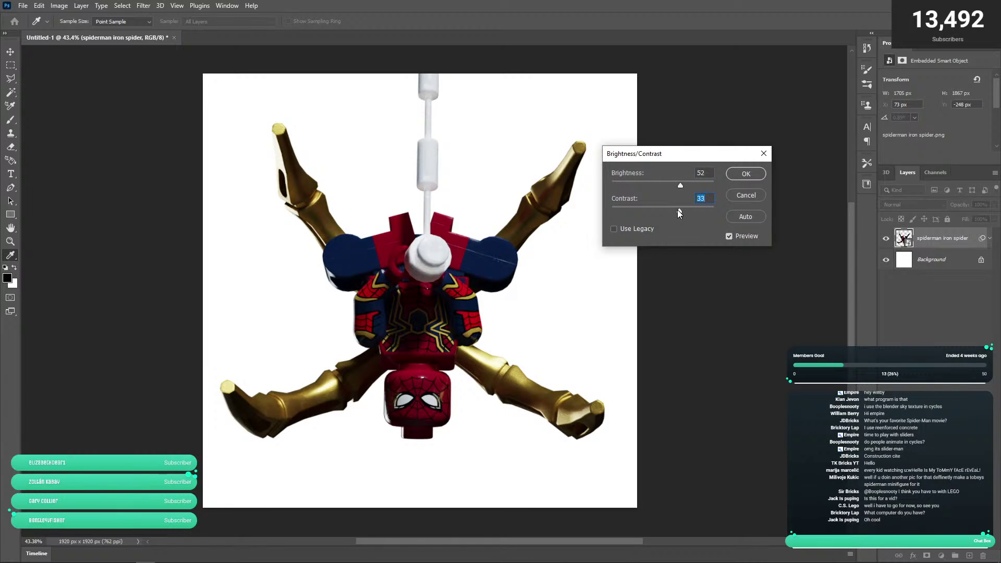
{"action": "key", "text": "Return"}
- Hide and delete the white Background layer, leaving the figure on transparency
{"action": "key", "text": "z"}
{"action": "mouse_move", "coordinate": [518, 186]}
{"action": "left_mouse_down"}
{"action": "mouse_move", "coordinate": [599, 187]}
{"action": "mouse_move", "coordinate": [518, 187]}
{"action": "left_mouse_up"}
{"action": "left_click", "coordinate": [885, 289]}
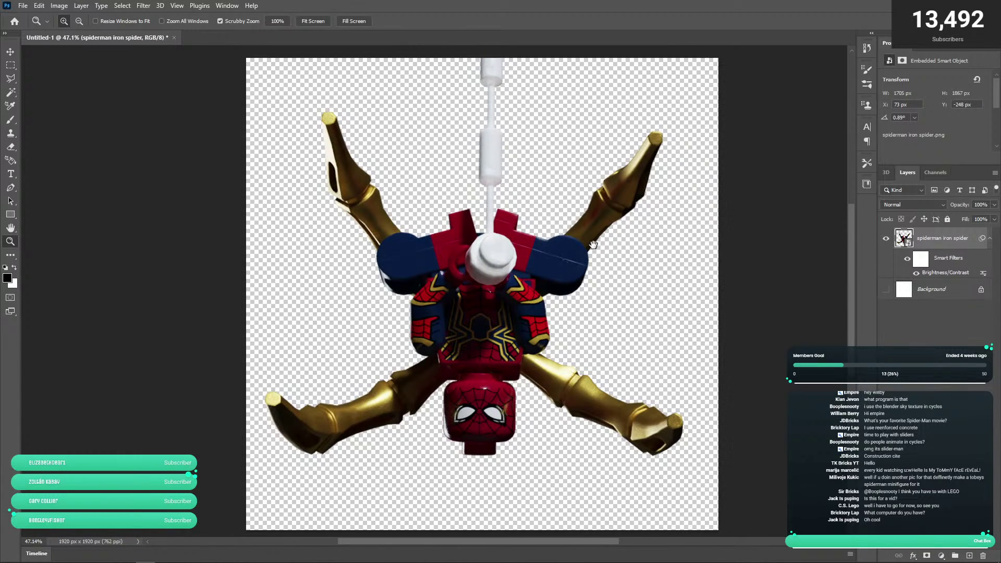
{"action": "left_click_drag", "start_coordinate": [574, 240], "coordinate": [547, 239]}
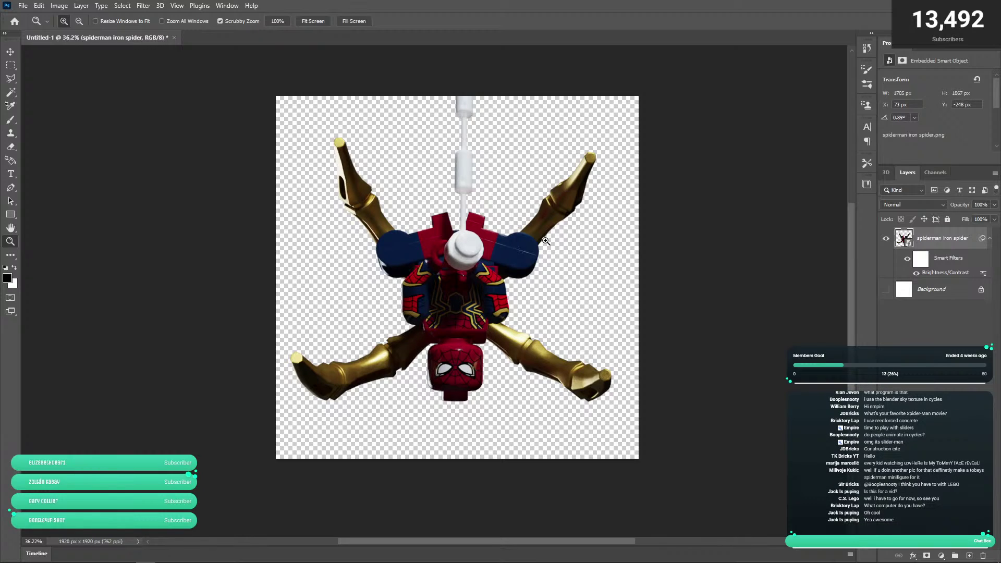
{"action": "left_click", "coordinate": [922, 295]}
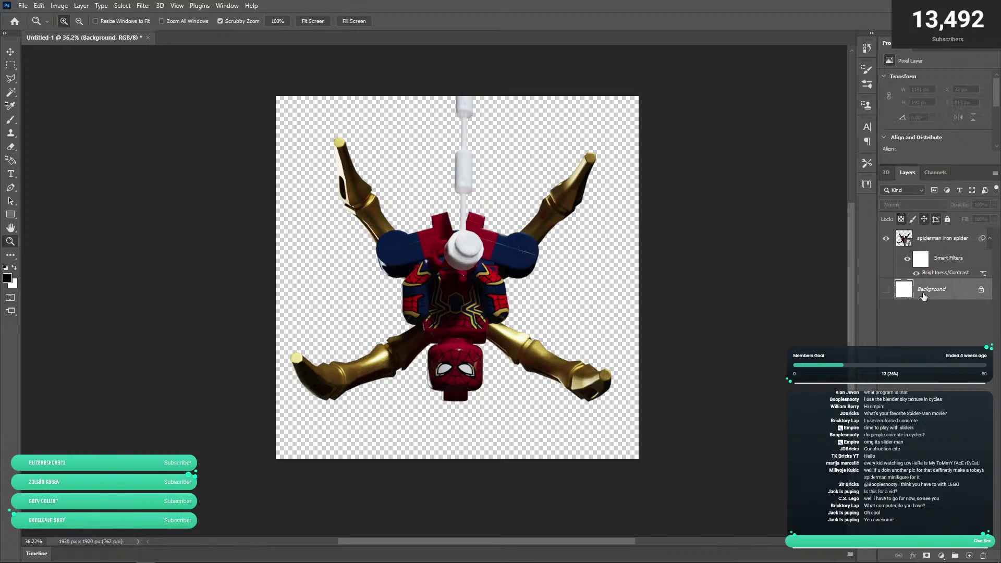
{"action": "key", "text": "Delete"}
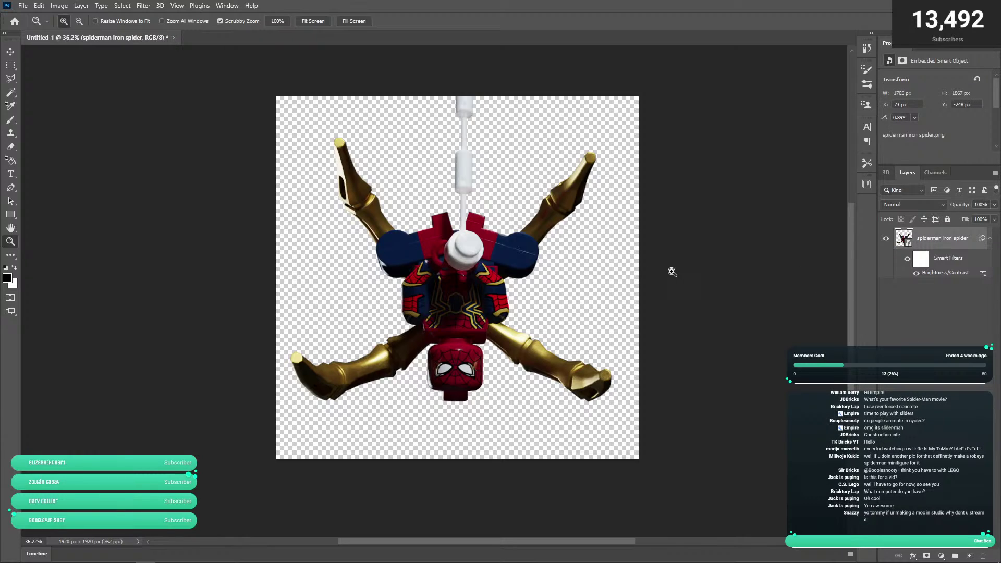
{"action": "left_click_drag", "start_coordinate": [545, 231], "coordinate": [543, 267]}
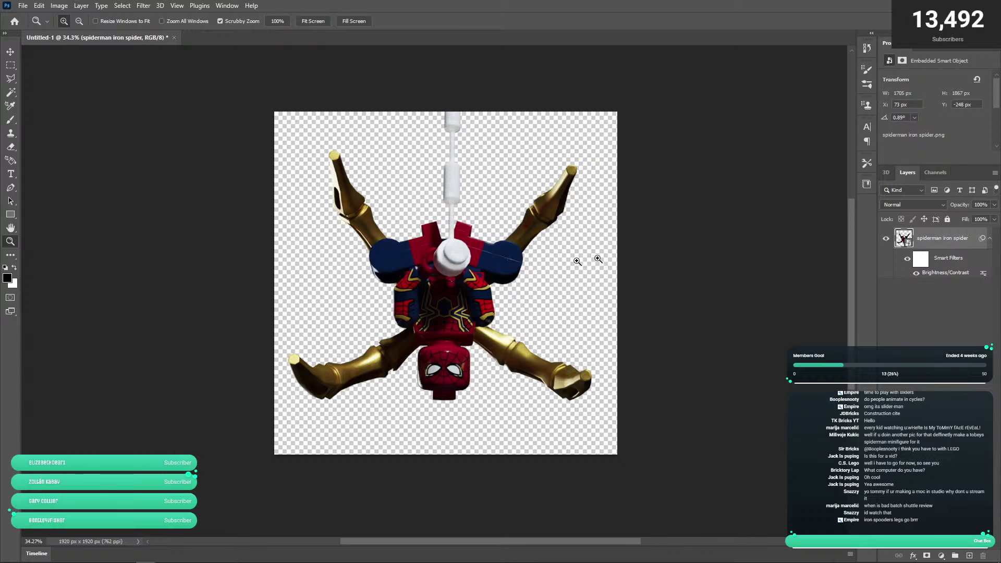
{"action": "left_click_drag", "start_coordinate": [501, 248], "coordinate": [529, 256]}
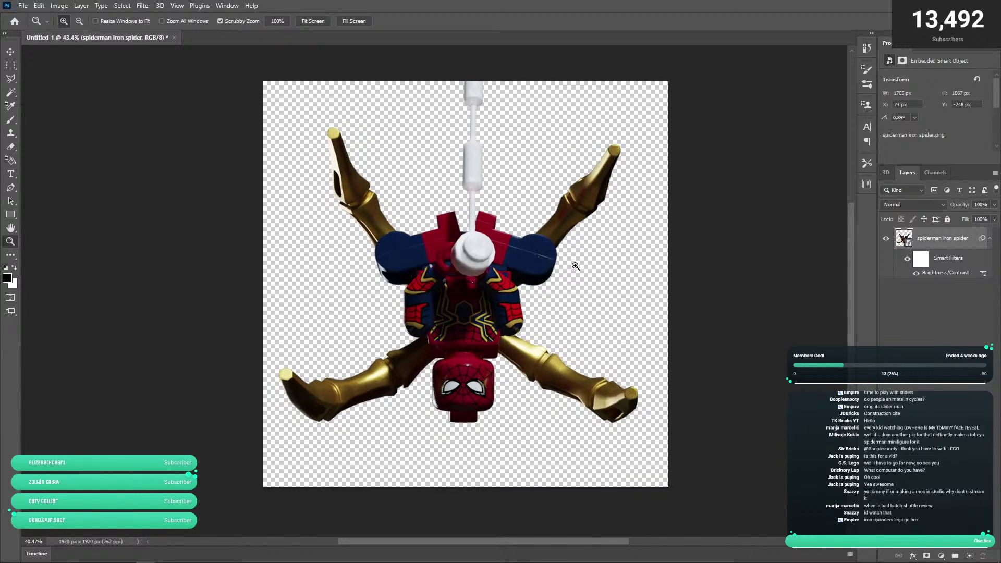
{"action": "left_click_drag", "start_coordinate": [578, 265], "coordinate": [576, 264]}
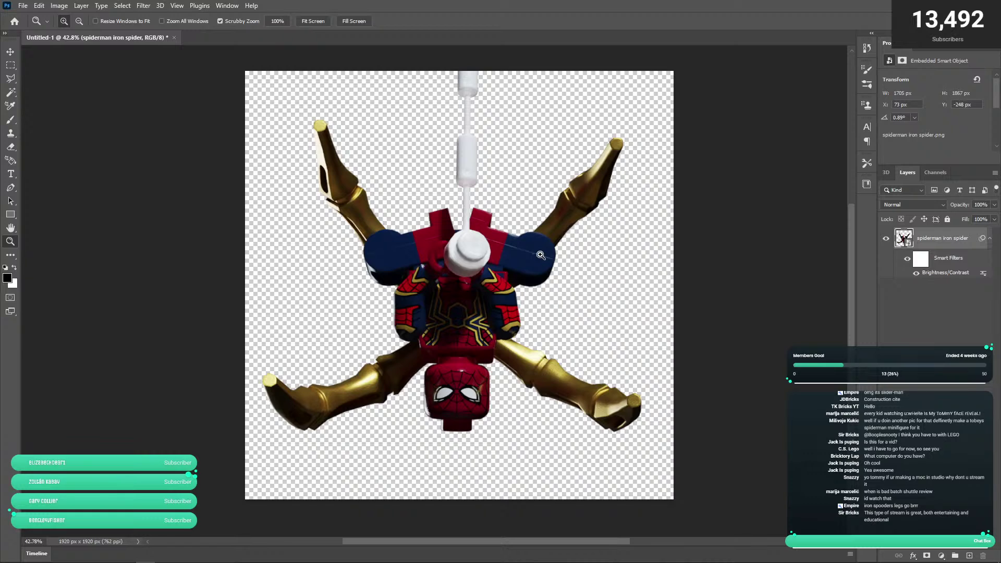
{"action": "left_click_drag", "start_coordinate": [519, 257], "coordinate": [515, 256]}
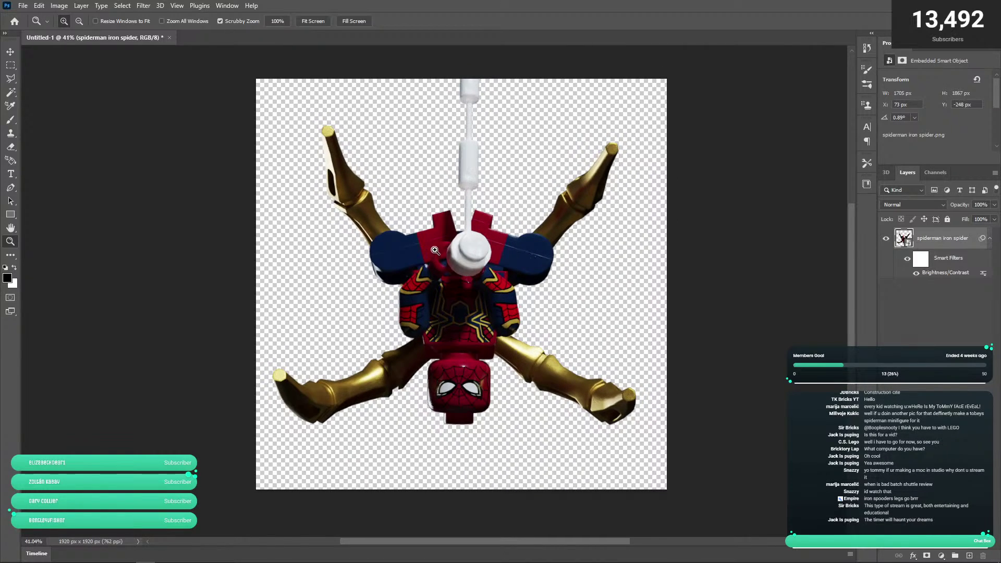
{"action": "left_click_drag", "start_coordinate": [441, 249], "coordinate": [444, 249]}
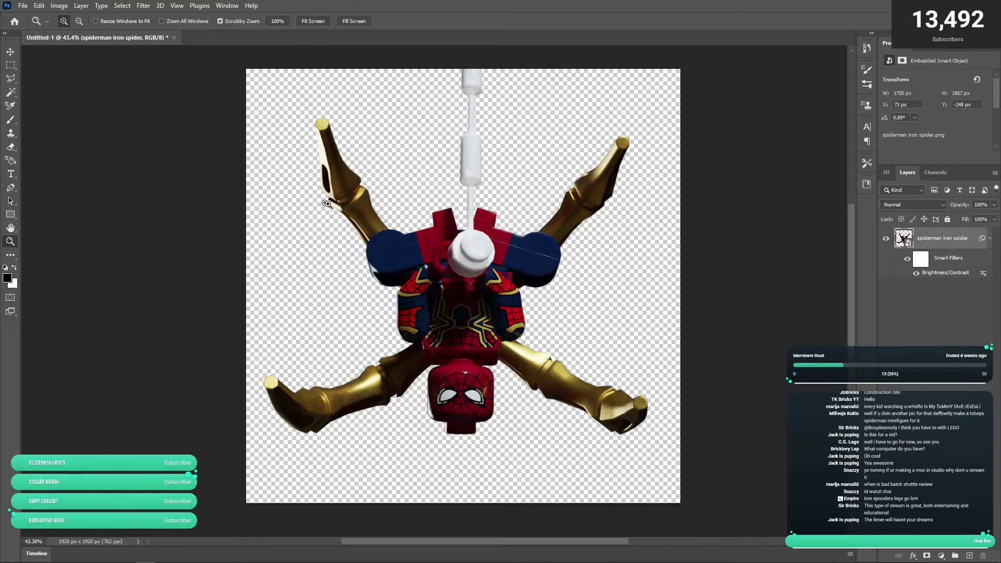
- Switch to the Google image search in Chrome and search for skyscraper windows
{"action": "key", "text": "alt+Tab"}
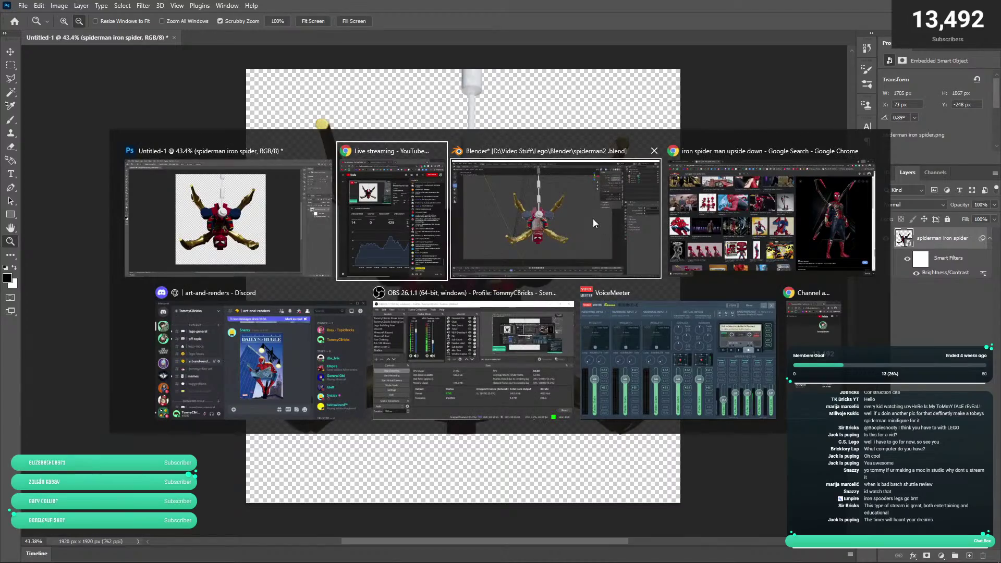
{"action": "left_click", "coordinate": [720, 219]}
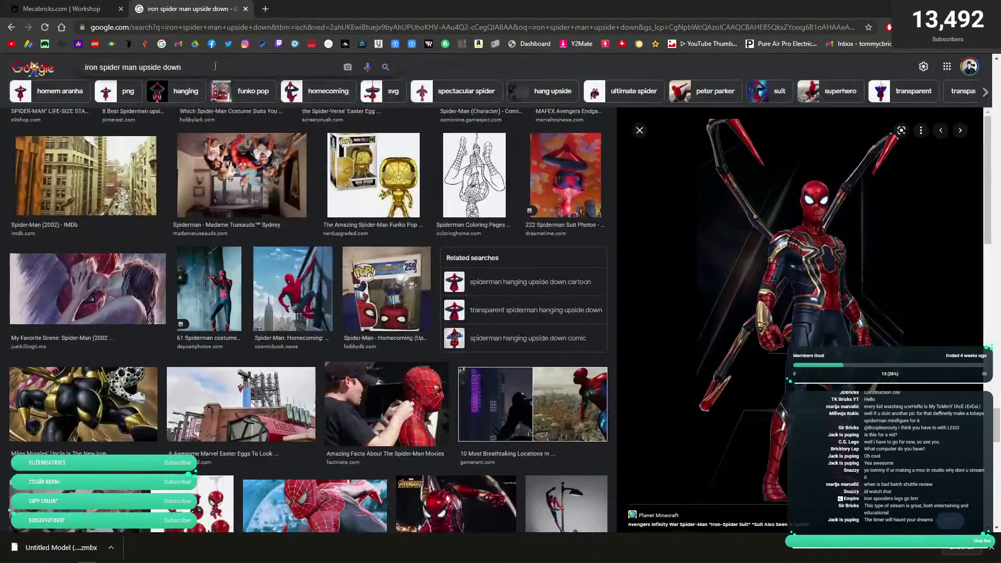
{"action": "left_click", "coordinate": [215, 66]}
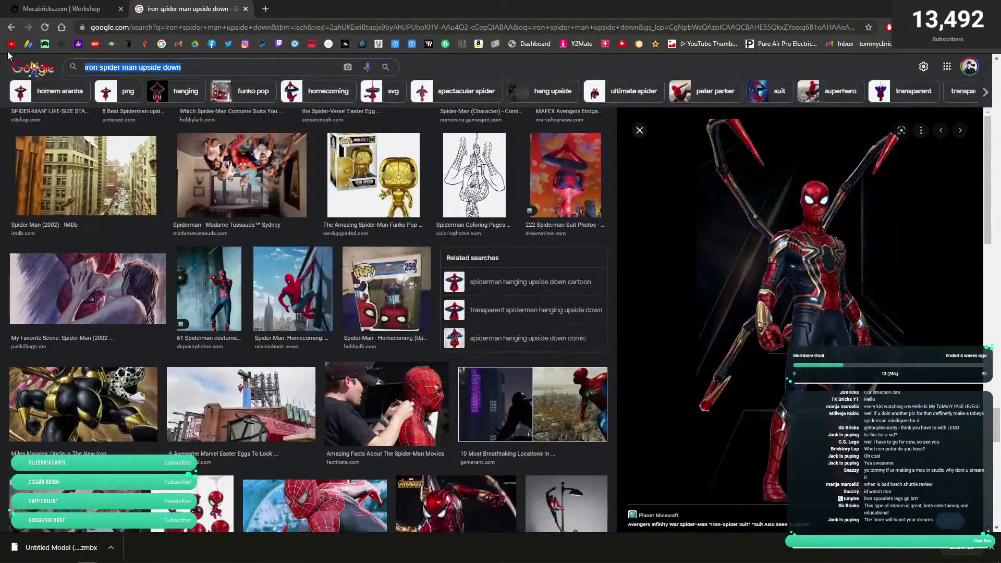
{"action": "type", "text": "sky"}
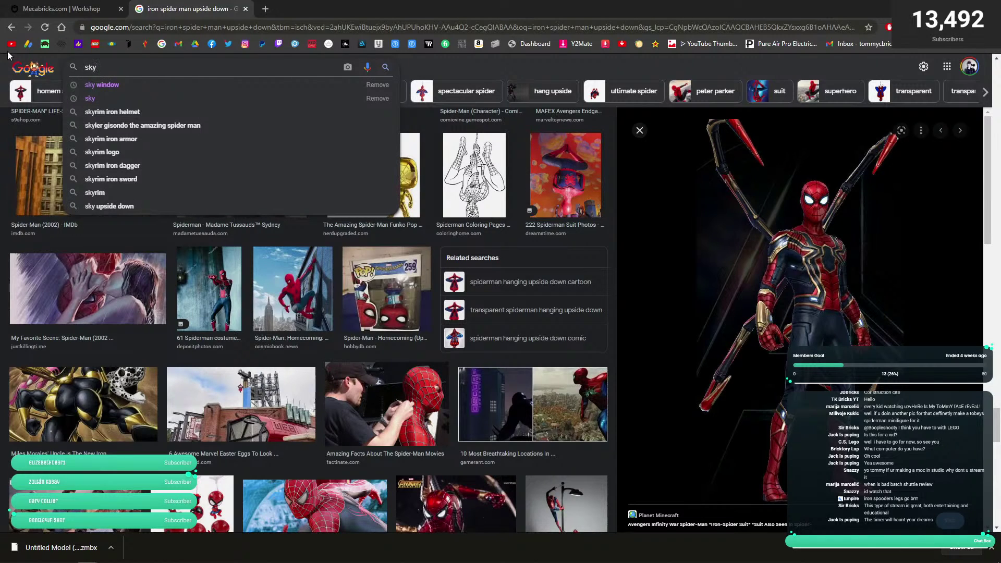
{"action": "type", "text": "scraper "}
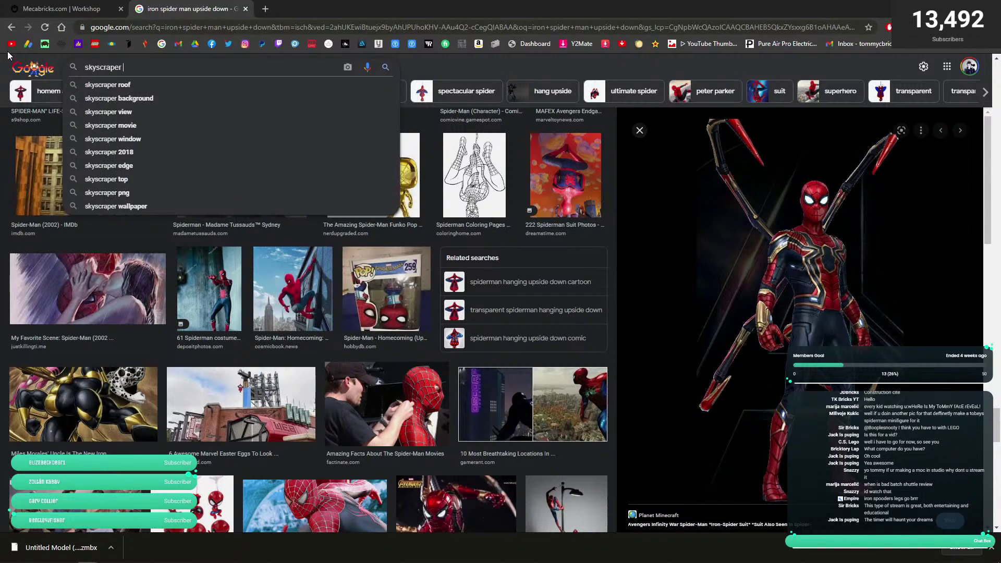
{"action": "type", "text": "windows"}
{"action": "key", "text": "Return"}
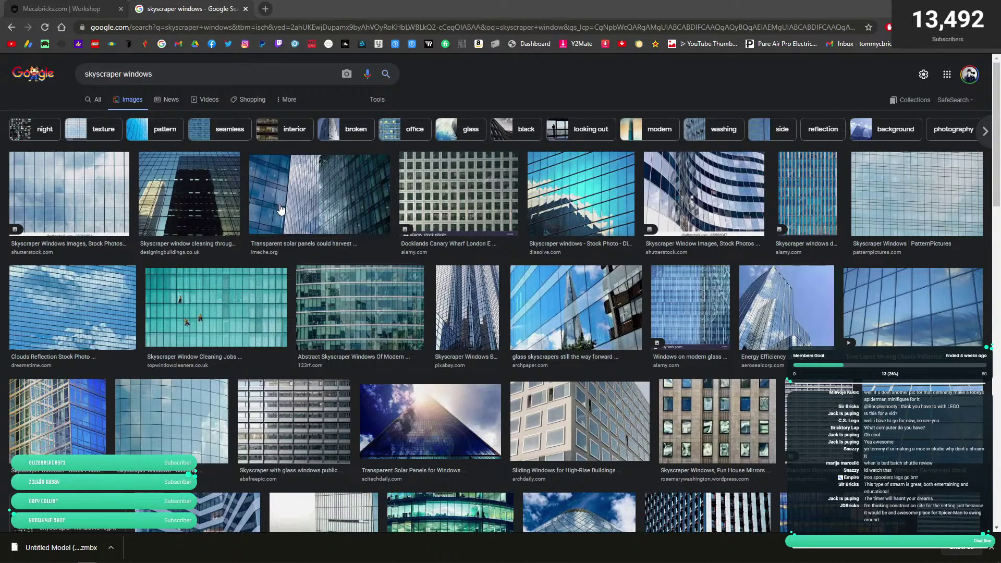
- Look through the skyscraper windows image results and preview the Skyscraper Window Aerial View sunrise picture from Pond5
{"action": "scroll", "coordinate": [228, 275], "scroll_direction": "down", "scroll_amount": 3}
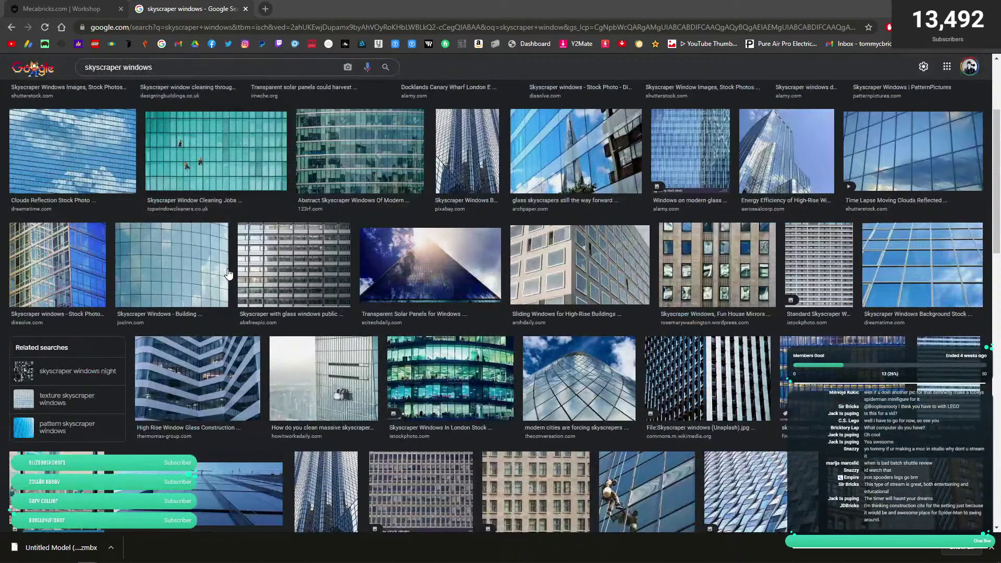
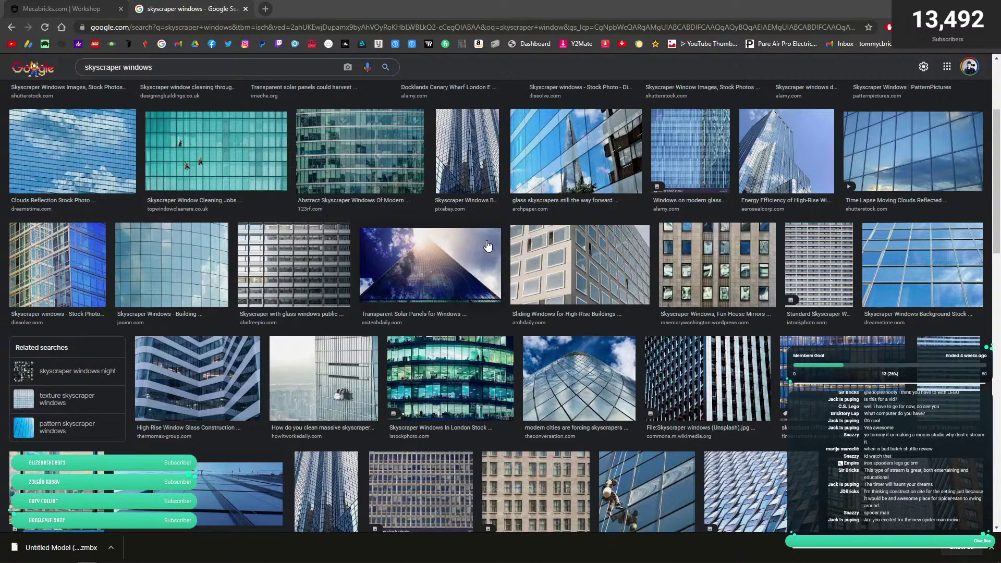
{"action": "scroll", "coordinate": [486, 246], "scroll_direction": "down", "scroll_amount": 4}
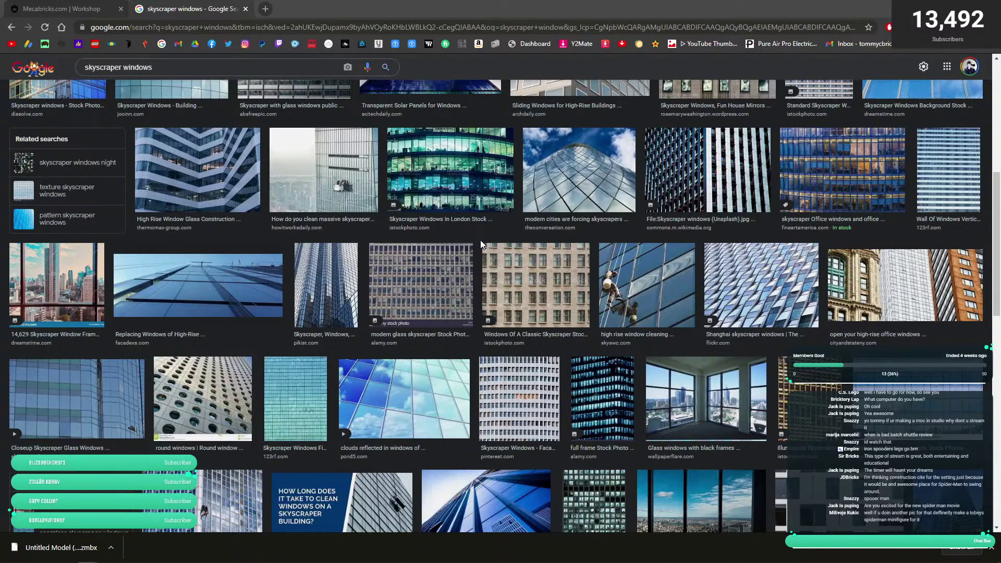
{"action": "scroll", "coordinate": [480, 240], "scroll_direction": "down", "scroll_amount": 7}
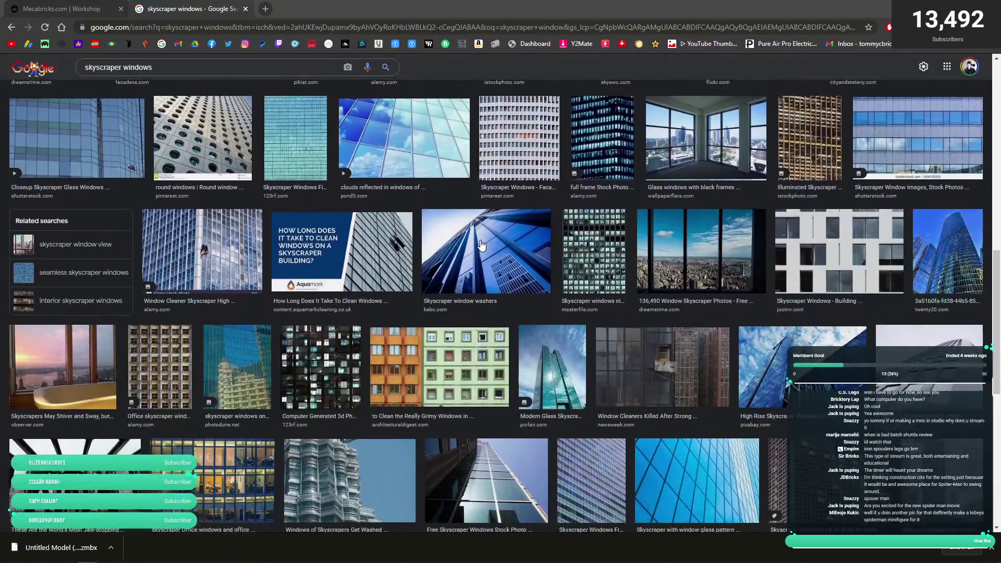
{"action": "scroll", "coordinate": [481, 245], "scroll_direction": "down", "scroll_amount": 3}
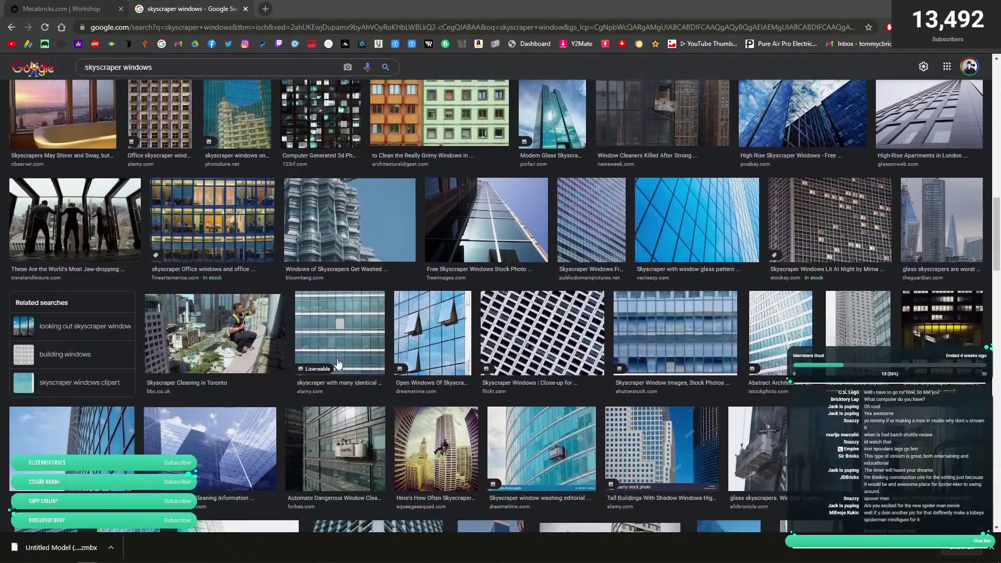
{"action": "scroll", "coordinate": [202, 337], "scroll_direction": "down", "scroll_amount": 7}
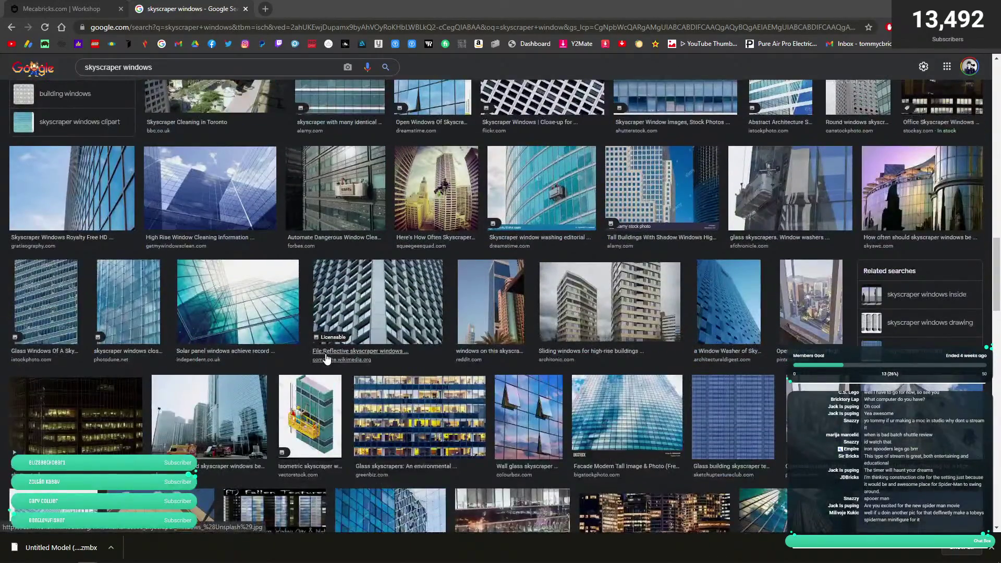
{"action": "scroll", "coordinate": [326, 359], "scroll_direction": "down", "scroll_amount": 2}
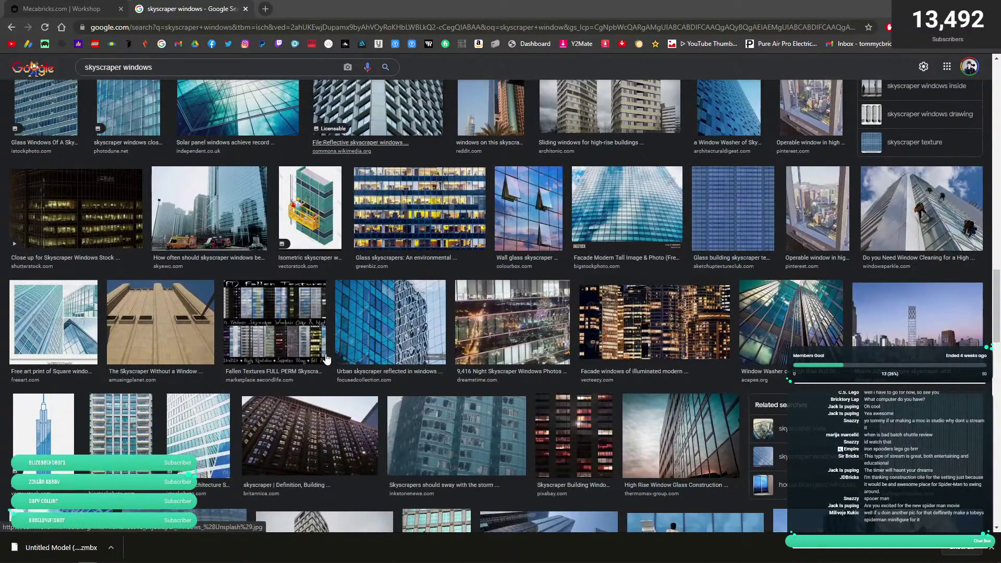
{"action": "scroll", "coordinate": [326, 358], "scroll_direction": "down", "scroll_amount": 12}
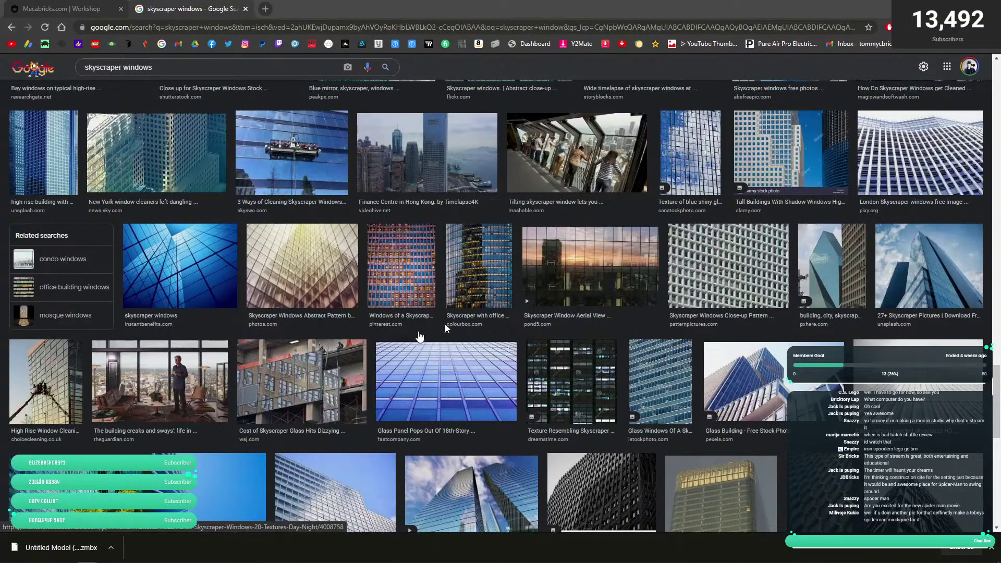
{"action": "left_click", "coordinate": [570, 288]}
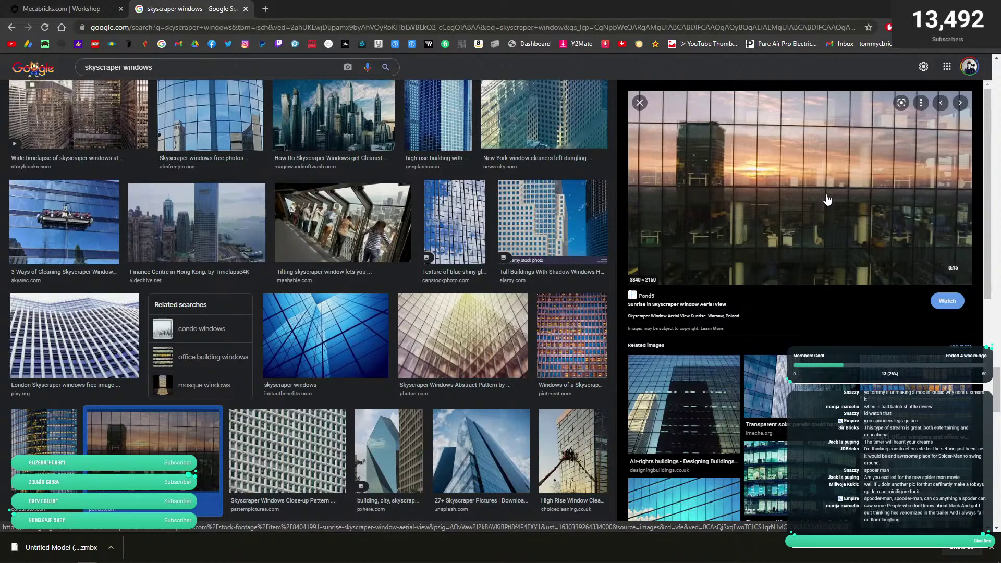
- Save the previewed sunrise skyscraper window image to the computer, and check its Pond5 source page before returning to the results
{"action": "scroll", "coordinate": [448, 328], "scroll_direction": "down", "scroll_amount": 5}
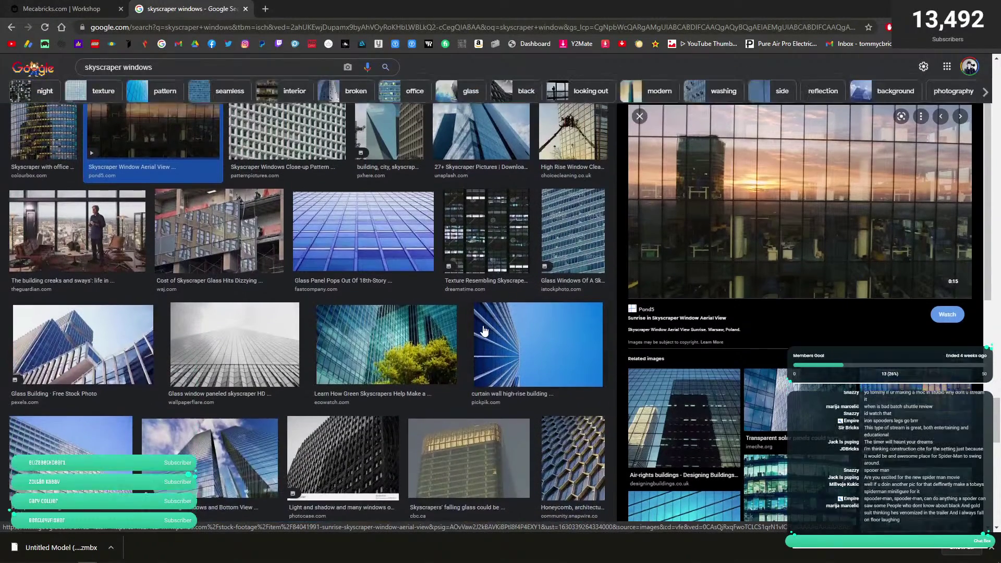
{"action": "scroll", "coordinate": [483, 331], "scroll_direction": "up", "scroll_amount": 1}
{"action": "right_click", "coordinate": [773, 218]}
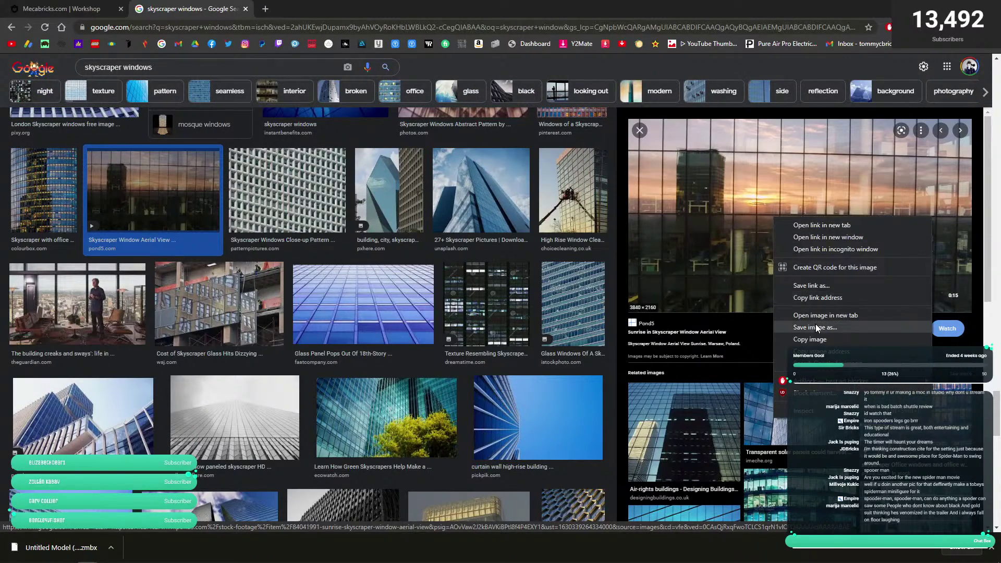
{"action": "left_click", "coordinate": [816, 327]}
{"action": "key", "text": "Return"}
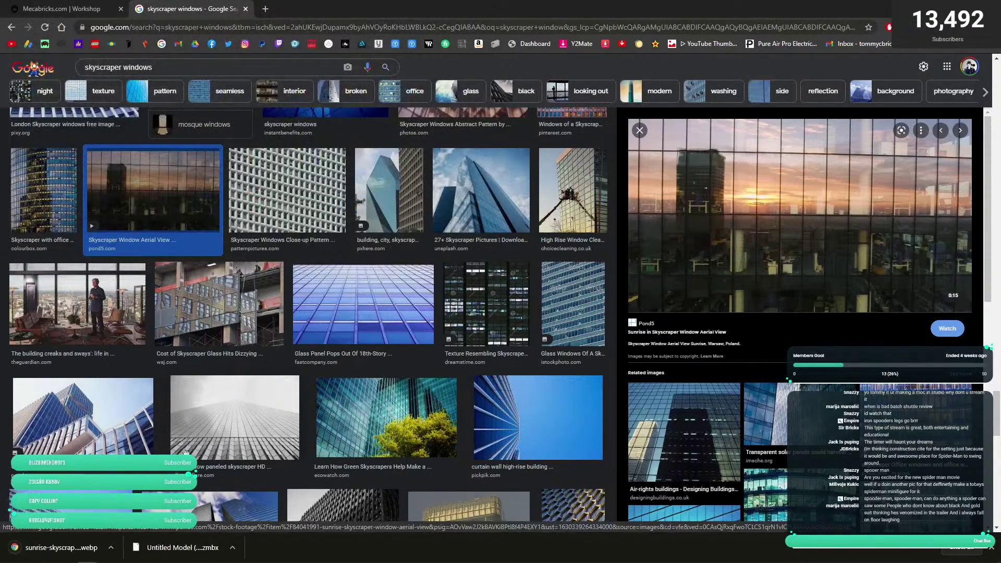
{"action": "left_click", "coordinate": [736, 225]}
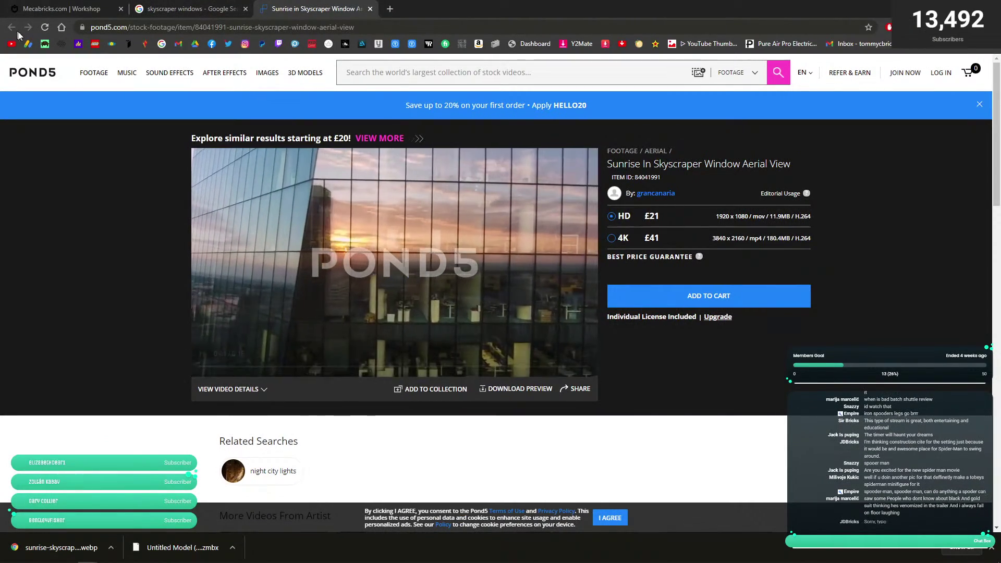
{"action": "key", "text": "ctrl+w"}
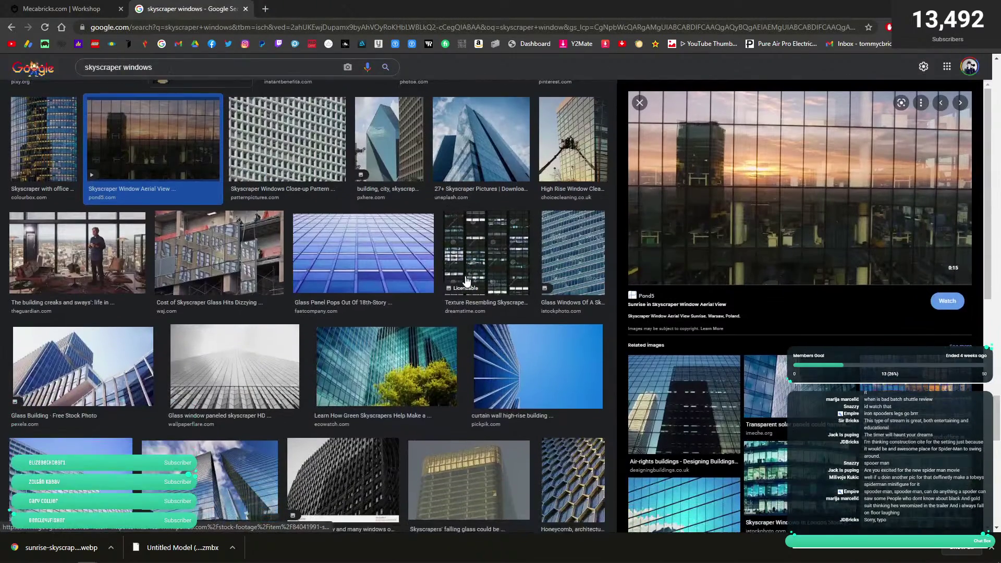
- Preview the picture of workers washing skyscraper windows and a related image of a single window cleaner on ropes
{"action": "scroll", "coordinate": [467, 281], "scroll_direction": "down", "scroll_amount": 10}
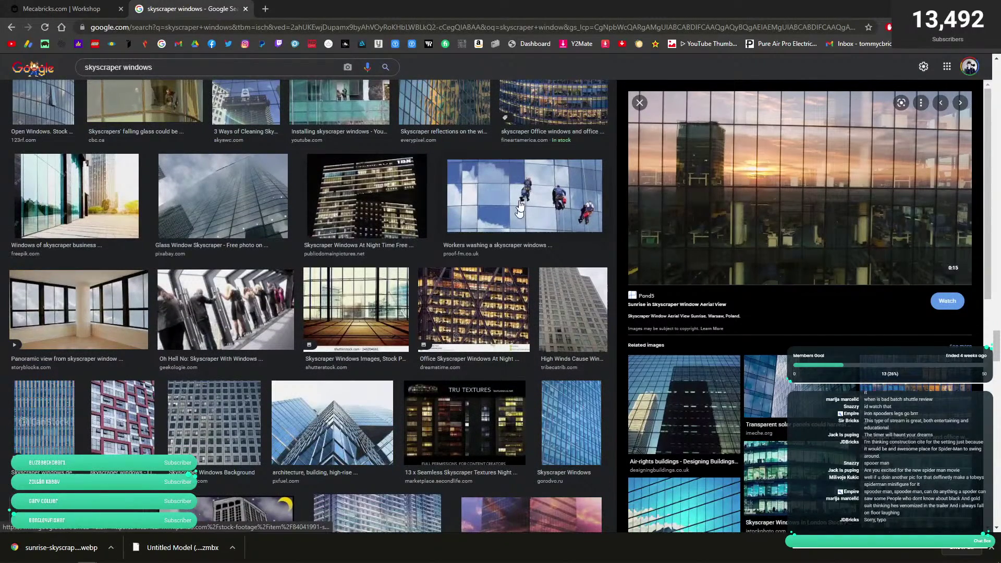
{"action": "left_click", "coordinate": [519, 208]}
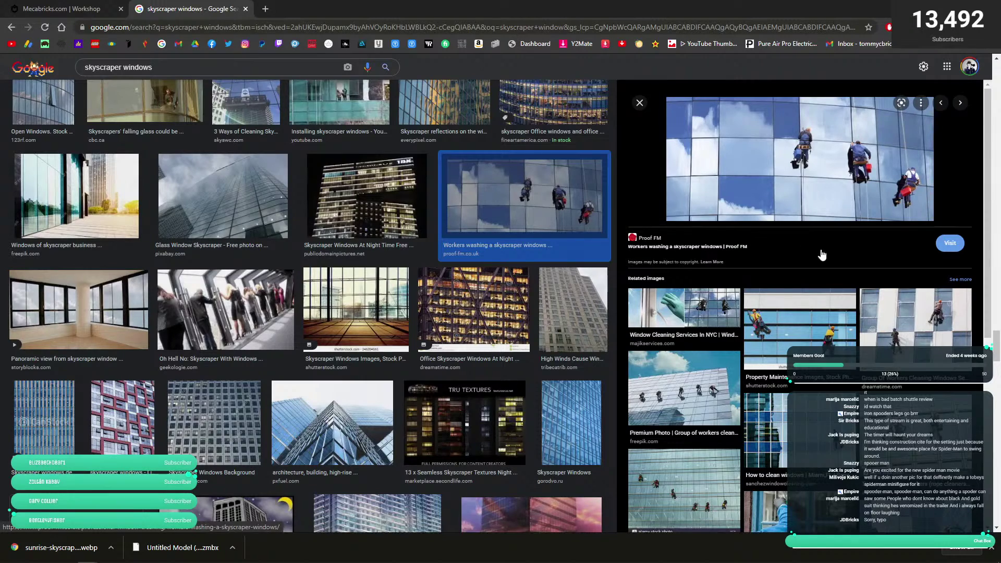
{"action": "scroll", "coordinate": [821, 254], "scroll_direction": "down", "scroll_amount": 4}
{"action": "left_click", "coordinate": [807, 297]}
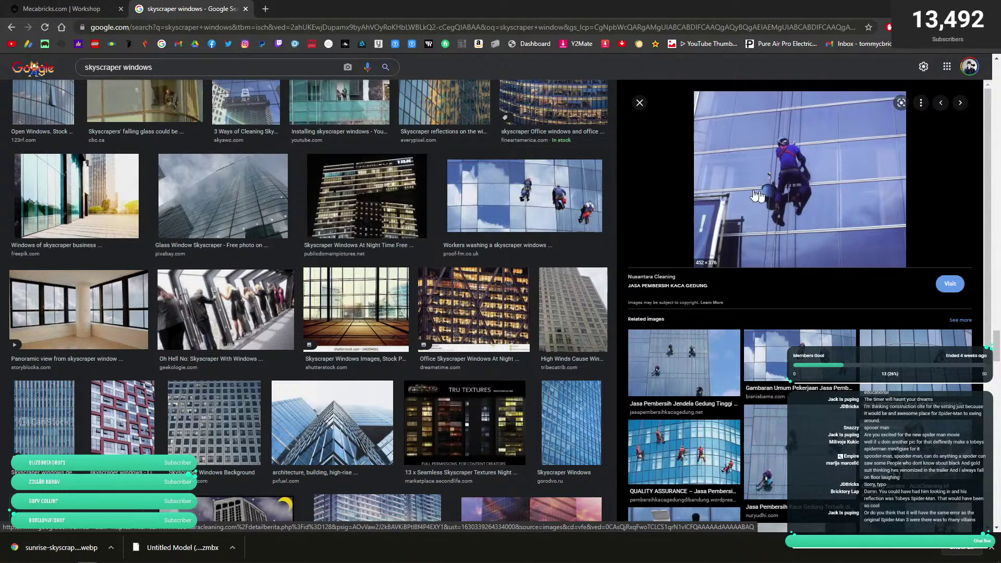
- Examine the further skyscraper windows image results for a suitable building background and return to the first results
{"action": "scroll", "coordinate": [382, 254], "scroll_direction": "down", "scroll_amount": 6}
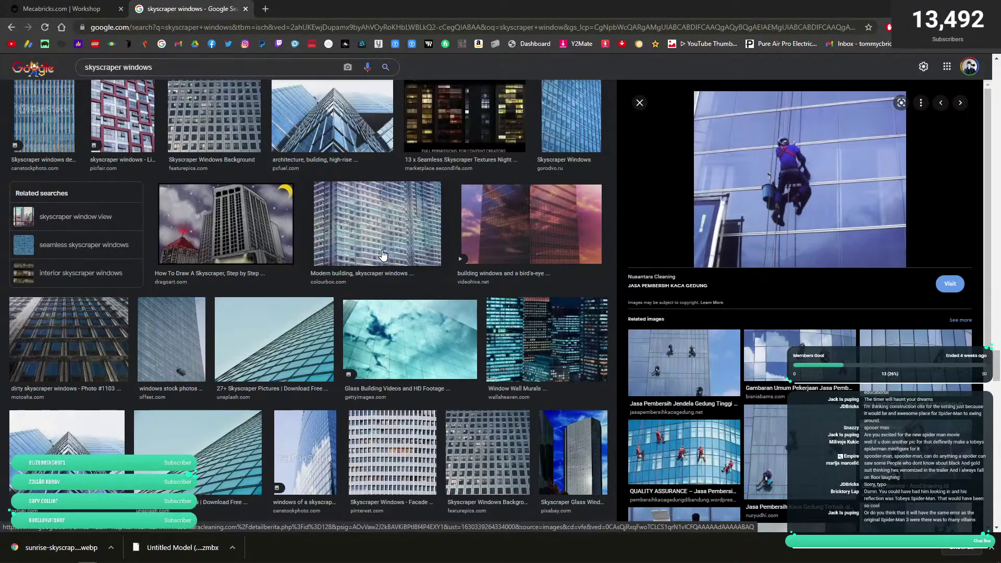
{"action": "scroll", "coordinate": [385, 255], "scroll_direction": "down", "scroll_amount": 6}
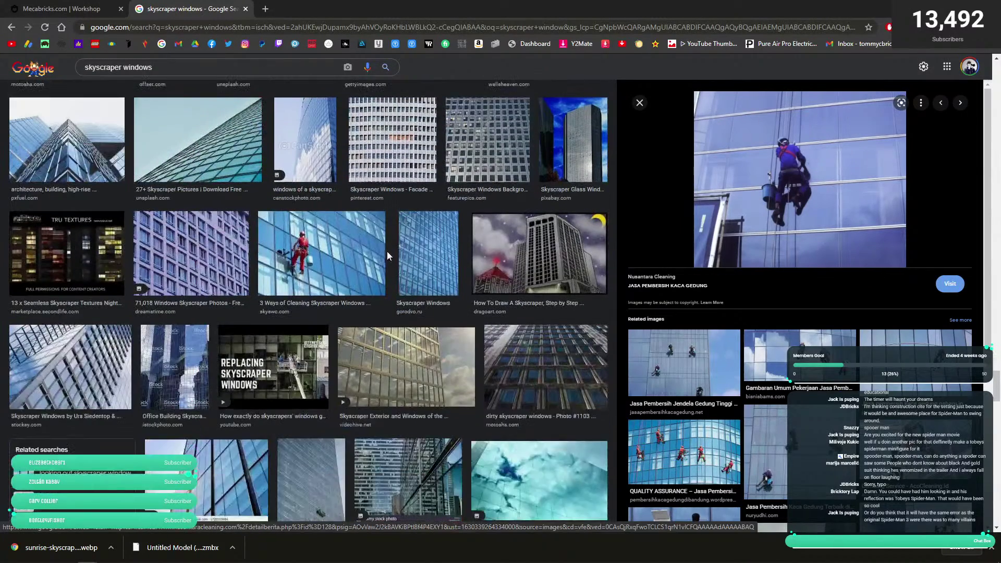
{"action": "scroll", "coordinate": [302, 249], "scroll_direction": "down", "scroll_amount": 3}
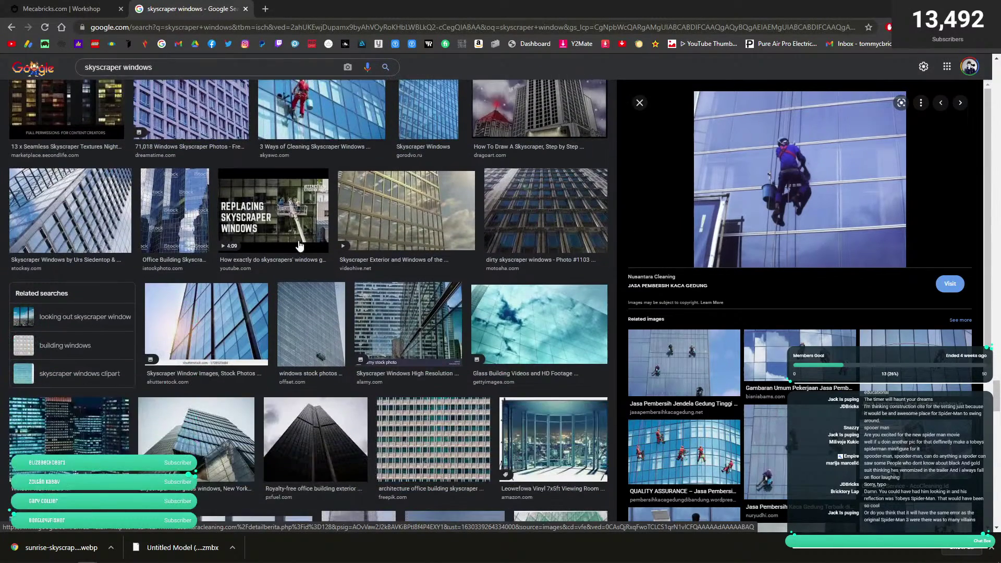
{"action": "scroll", "coordinate": [294, 243], "scroll_direction": "down", "scroll_amount": 5}
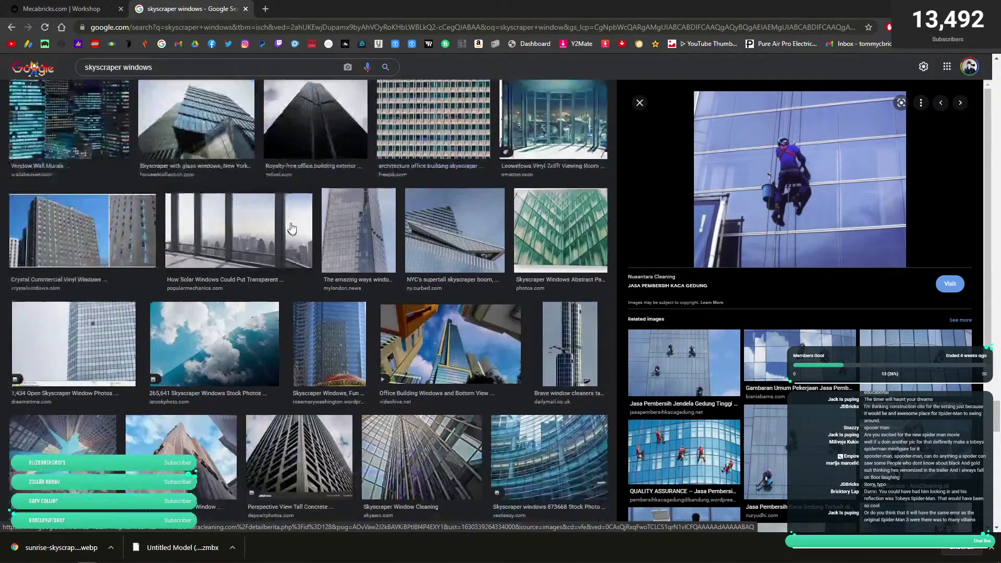
{"action": "scroll", "coordinate": [295, 240], "scroll_direction": "down", "scroll_amount": 2}
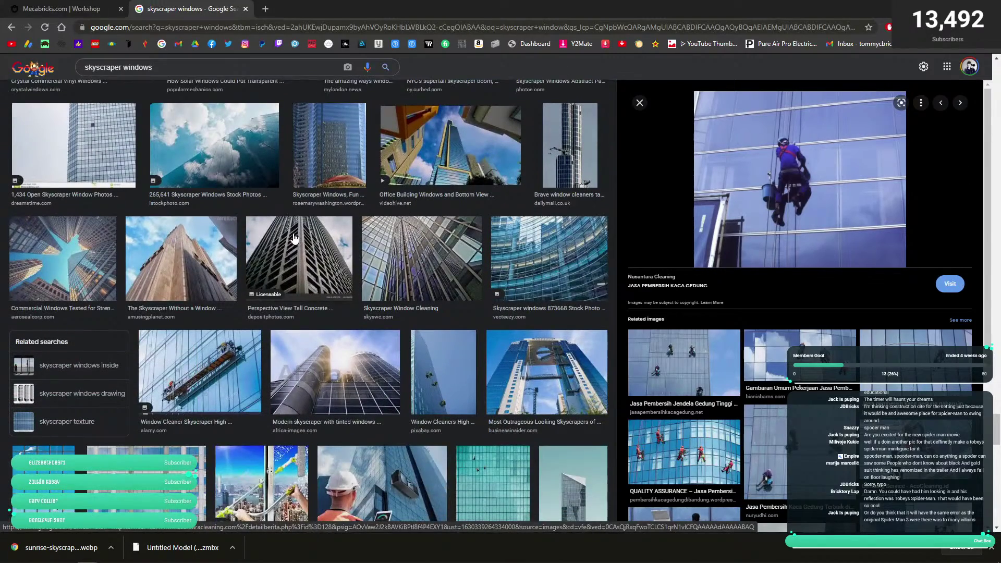
{"action": "scroll", "coordinate": [295, 238], "scroll_direction": "down", "scroll_amount": 3}
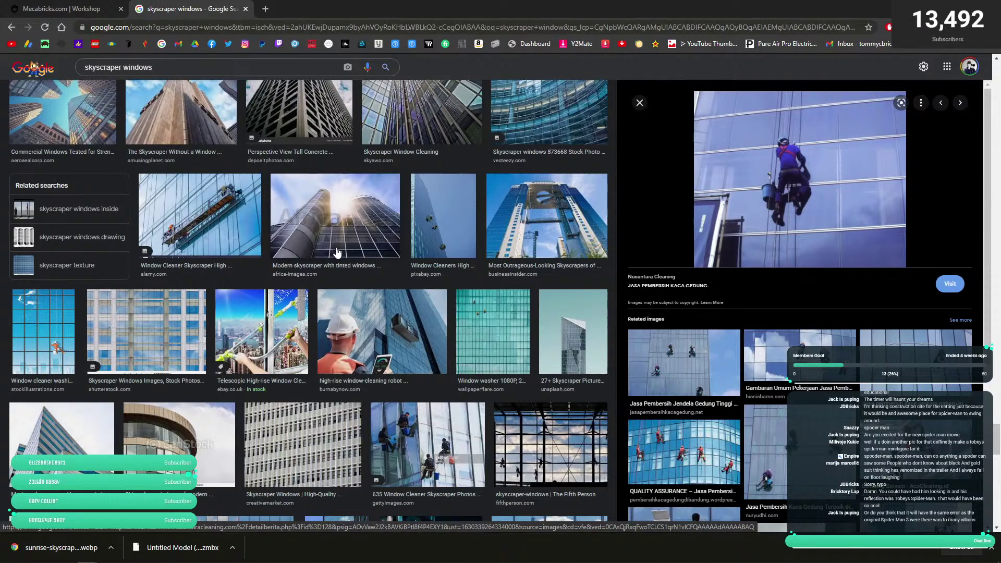
{"action": "scroll", "coordinate": [336, 252], "scroll_direction": "down", "scroll_amount": 3}
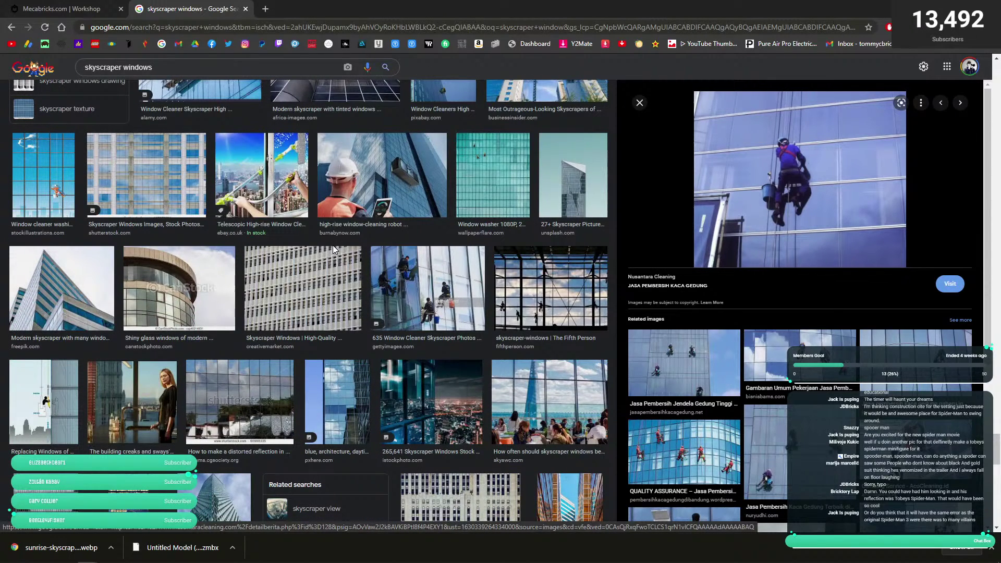
{"action": "scroll", "coordinate": [332, 245], "scroll_direction": "down", "scroll_amount": 10}
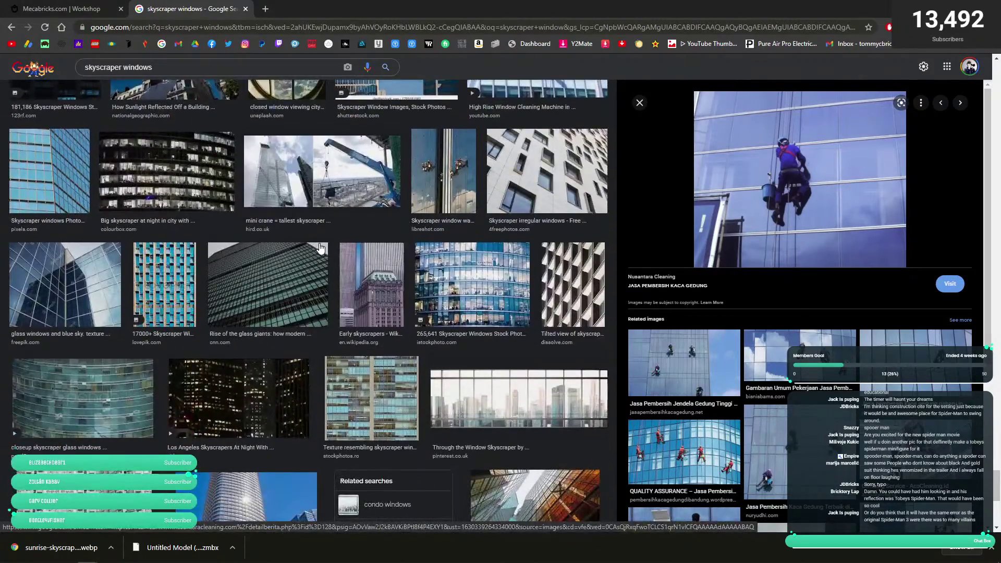
{"action": "scroll", "coordinate": [312, 255], "scroll_direction": "down", "scroll_amount": 3}
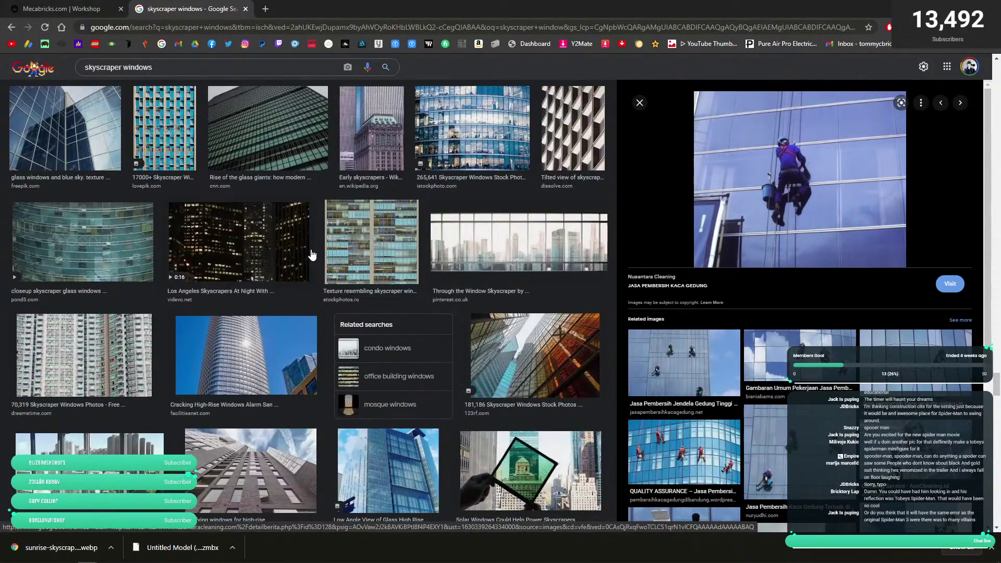
{"action": "scroll", "coordinate": [209, 305], "scroll_direction": "down", "scroll_amount": 3}
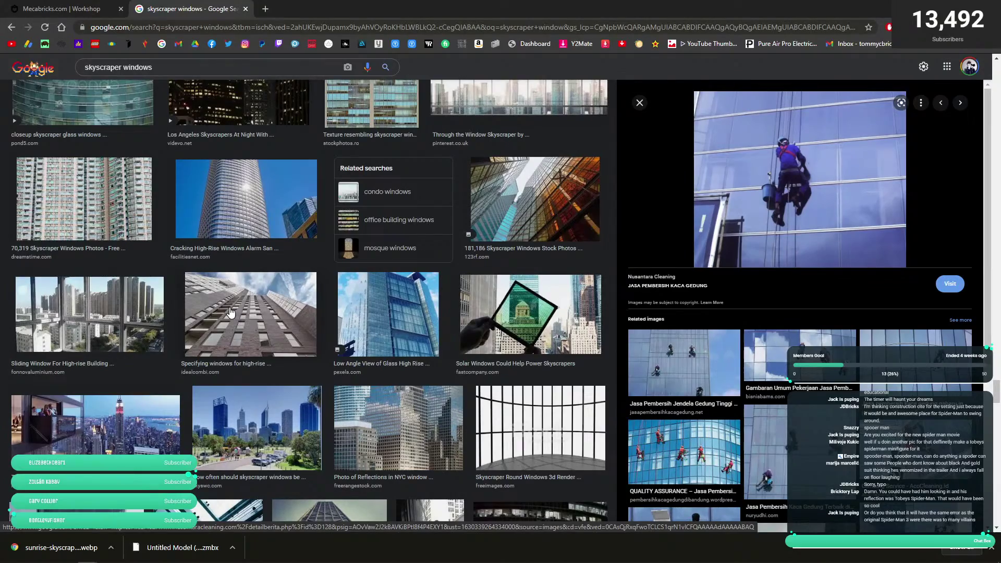
{"action": "scroll", "coordinate": [231, 311], "scroll_direction": "down", "scroll_amount": 10}
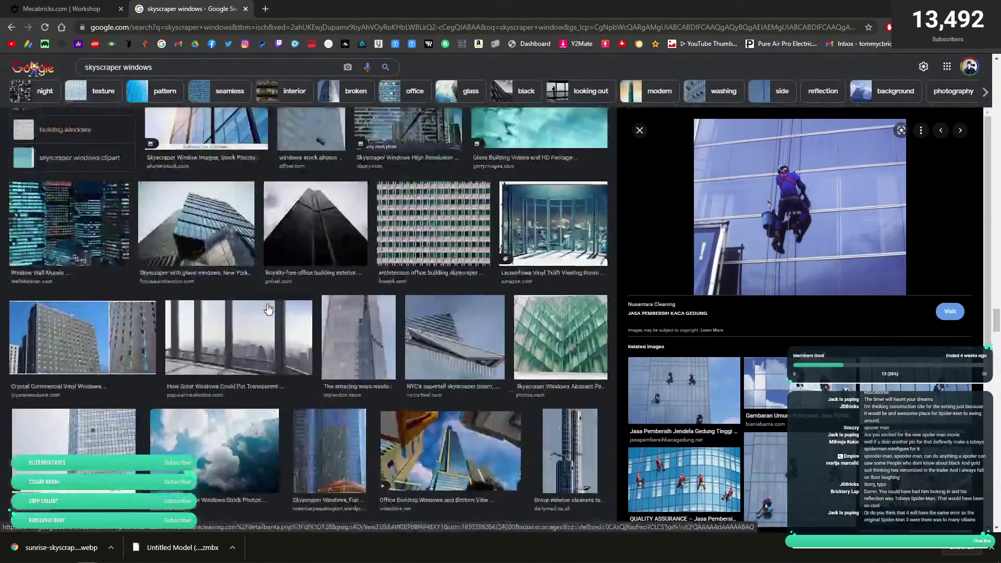
{"action": "scroll", "coordinate": [267, 308], "scroll_direction": "down", "scroll_amount": 15}
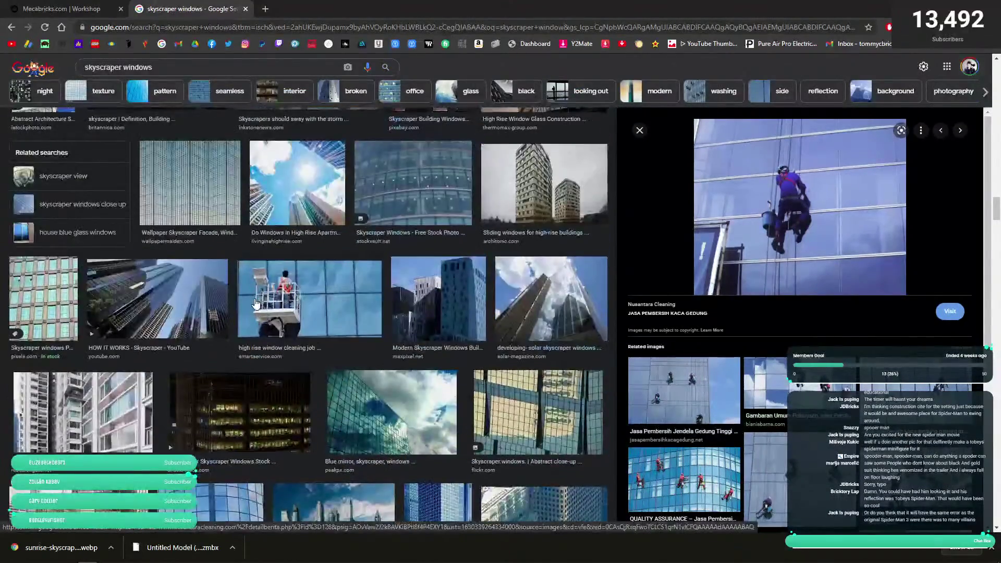
{"action": "scroll", "coordinate": [255, 303], "scroll_direction": "down", "scroll_amount": 5}
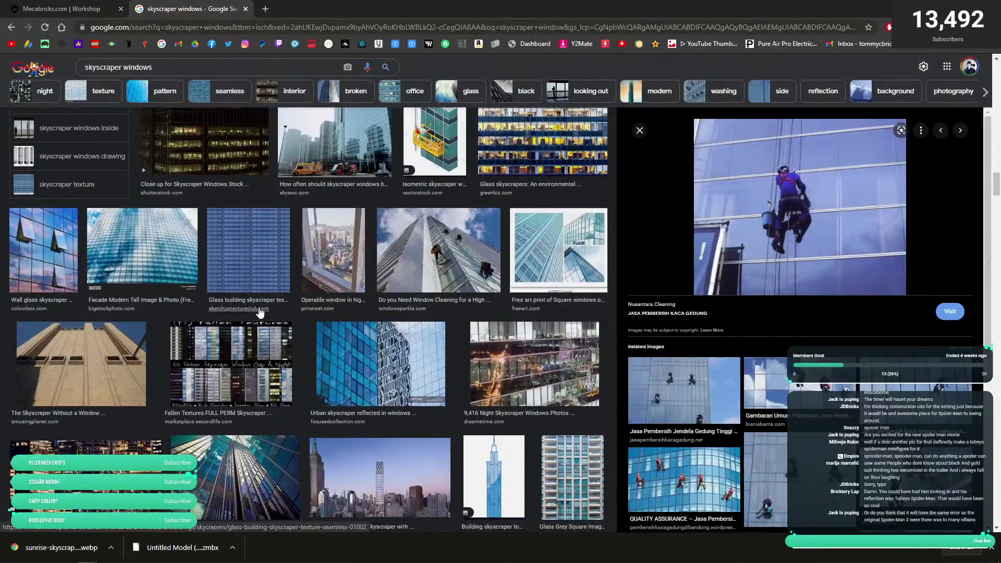
{"action": "scroll", "coordinate": [256, 309], "scroll_direction": "down", "scroll_amount": 15}
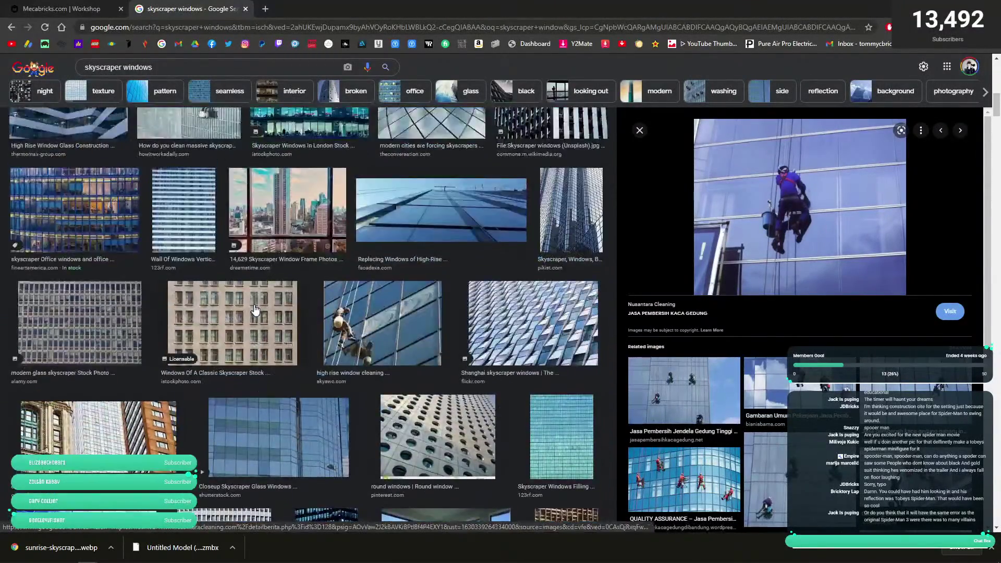
{"action": "scroll", "coordinate": [255, 309], "scroll_direction": "up", "scroll_amount": 20}
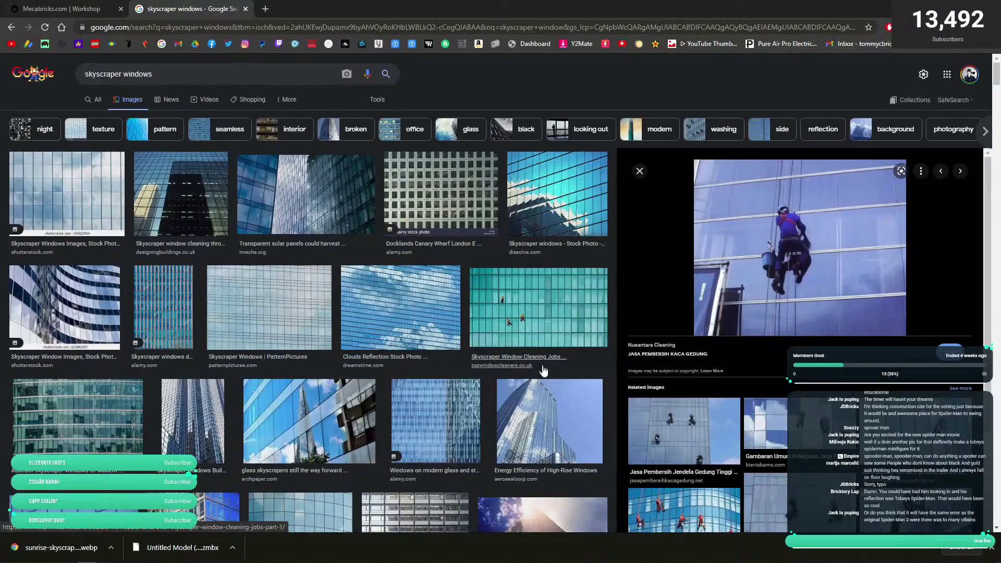
- Preview the Designing Buildings Wiki skyscraper reflection image and look over its related images and the neighbouring results
{"action": "left_click", "coordinate": [173, 195]}
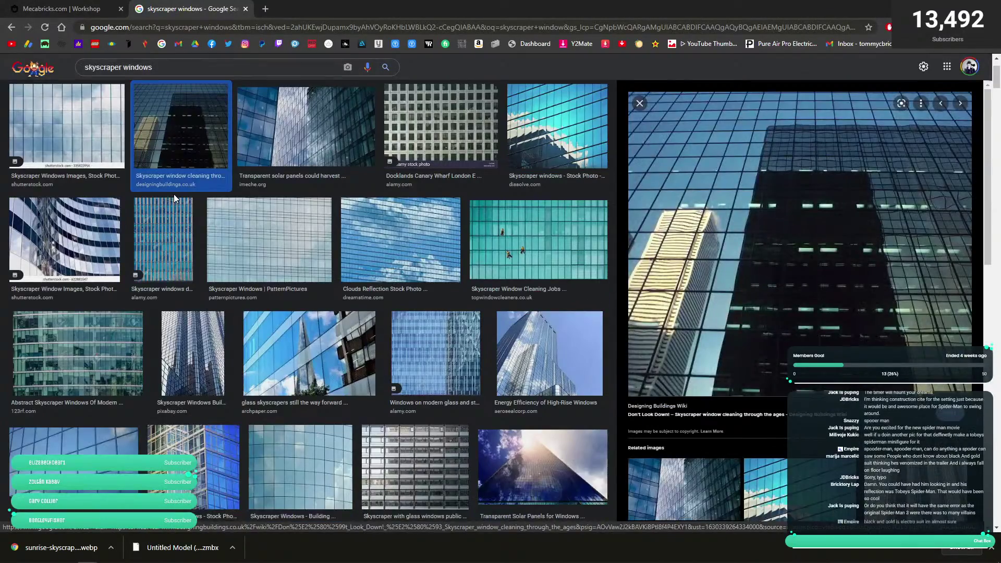
{"action": "scroll", "coordinate": [364, 260], "scroll_direction": "down", "scroll_amount": 4}
{"action": "scroll", "coordinate": [615, 328], "scroll_direction": "down", "scroll_amount": 6}
{"action": "scroll", "coordinate": [615, 328], "scroll_direction": "up", "scroll_amount": 2}
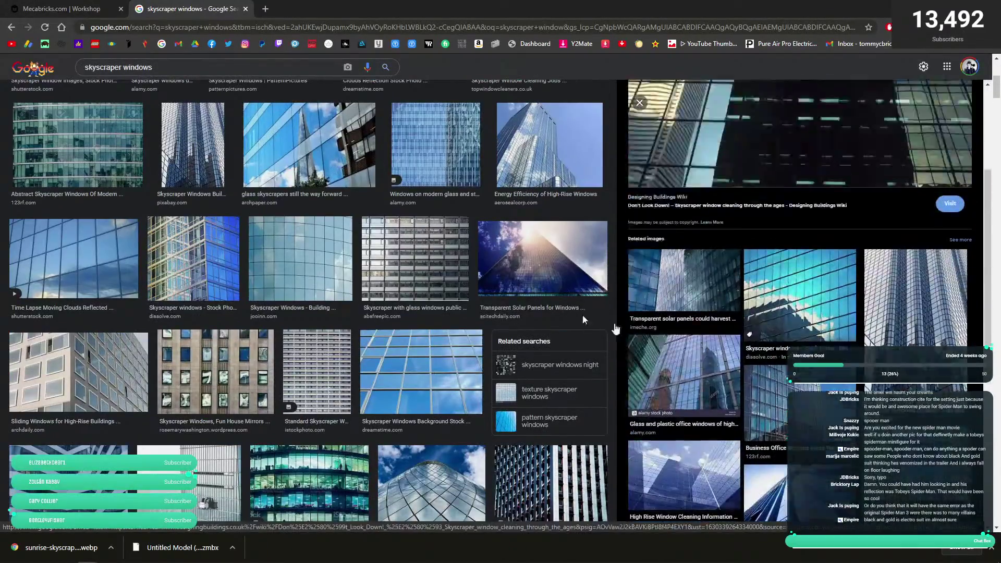
{"action": "scroll", "coordinate": [615, 329], "scroll_direction": "up", "scroll_amount": 10}
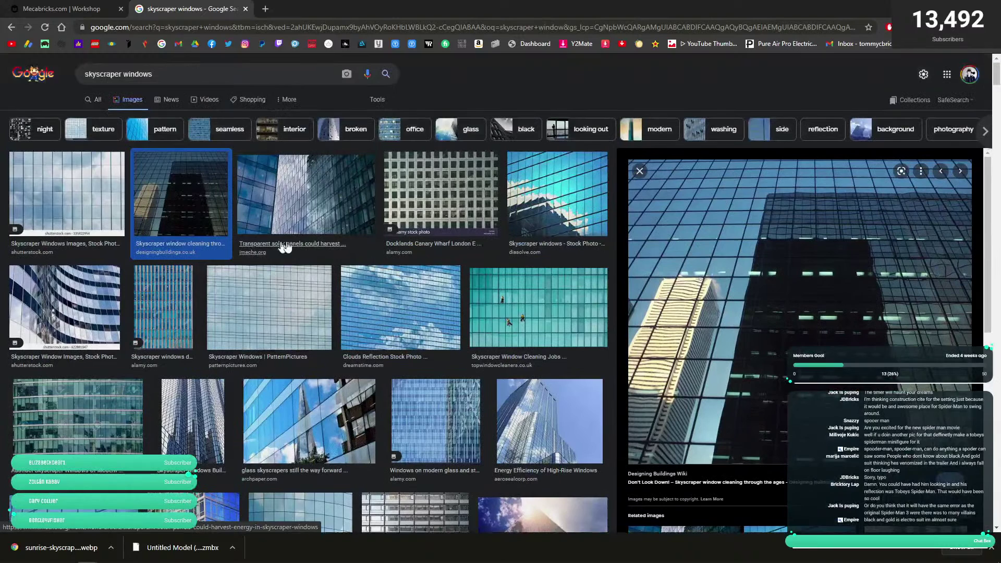
- Change the image search term to "skyscraper window" and run the search
{"action": "left_click", "coordinate": [185, 76]}
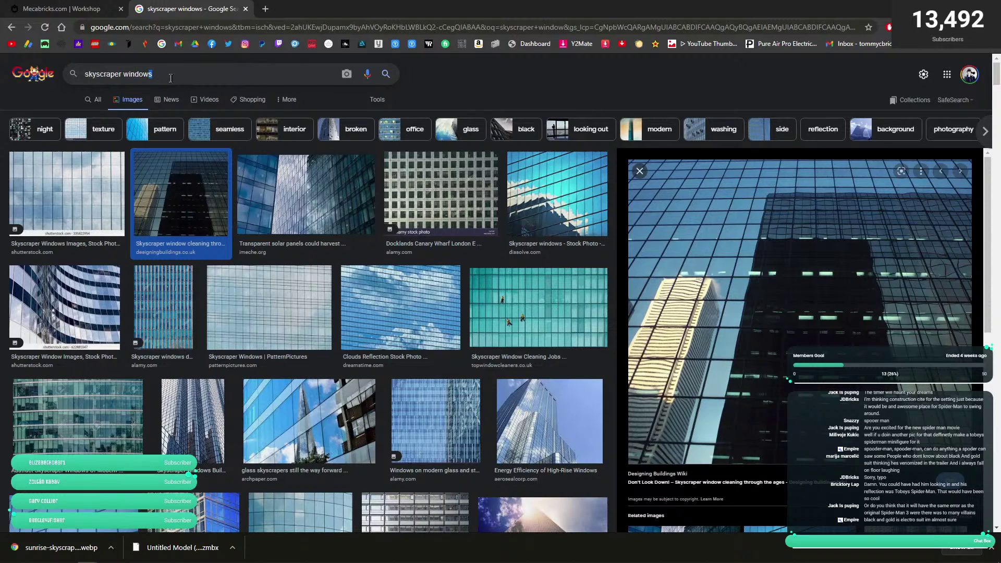
{"action": "key", "text": "BackSpace"}
{"action": "key", "text": "Return"}
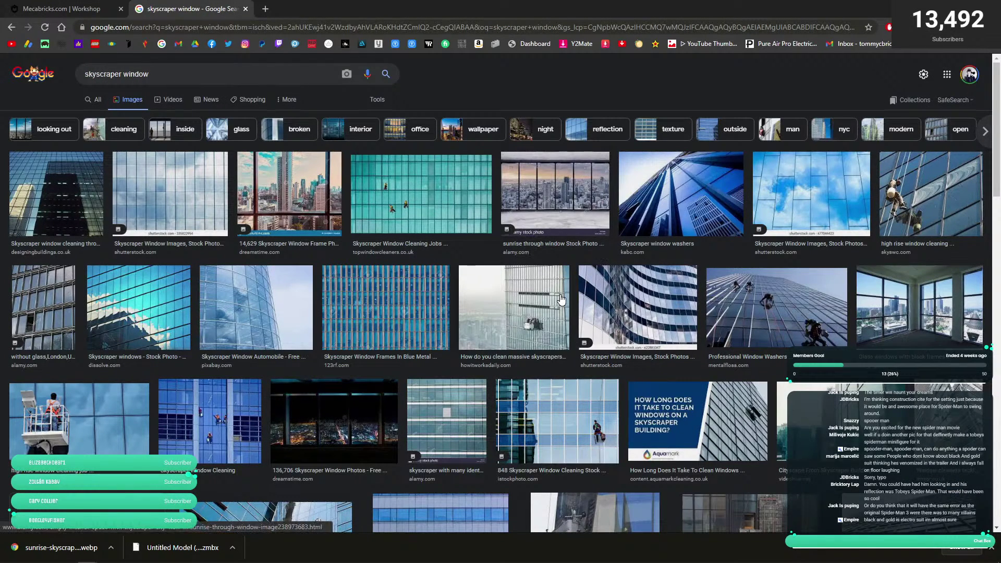
- Preview the Newsweek image of a window-cleaning platform on a skyscraper and look over its related images
{"action": "scroll", "coordinate": [192, 280], "scroll_direction": "down", "scroll_amount": 4}
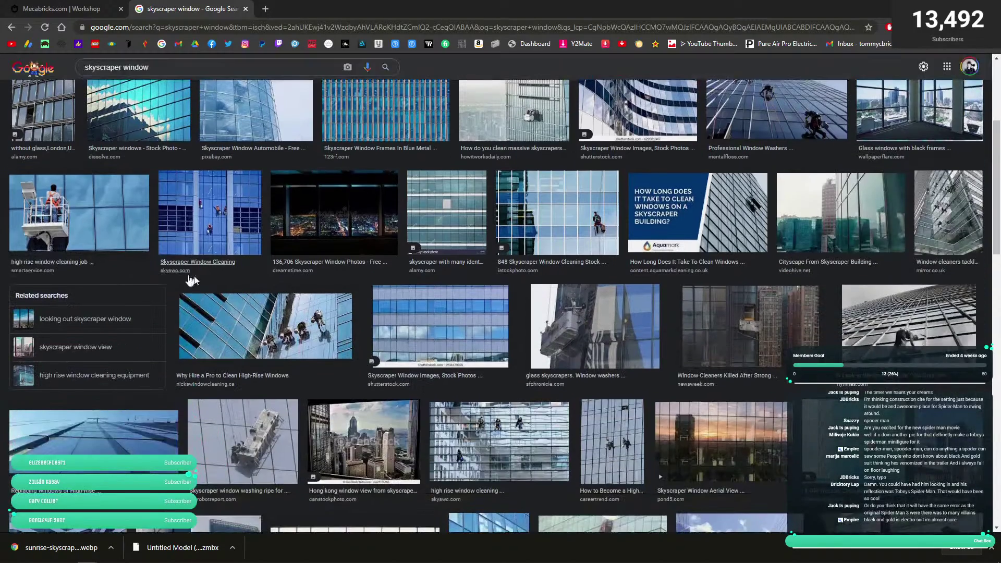
{"action": "left_click", "coordinate": [788, 336]}
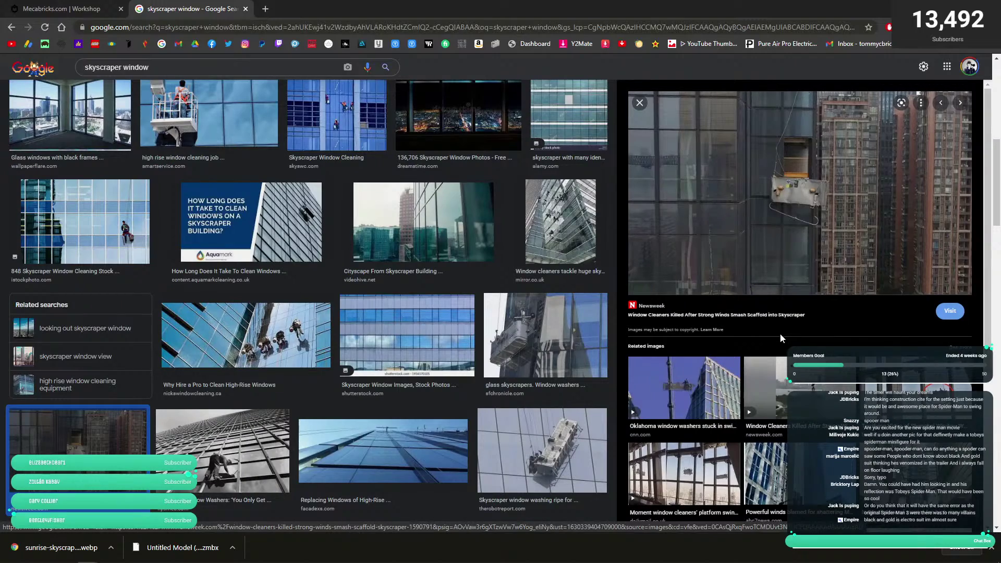
{"action": "scroll", "coordinate": [780, 337], "scroll_direction": "down", "scroll_amount": 4}
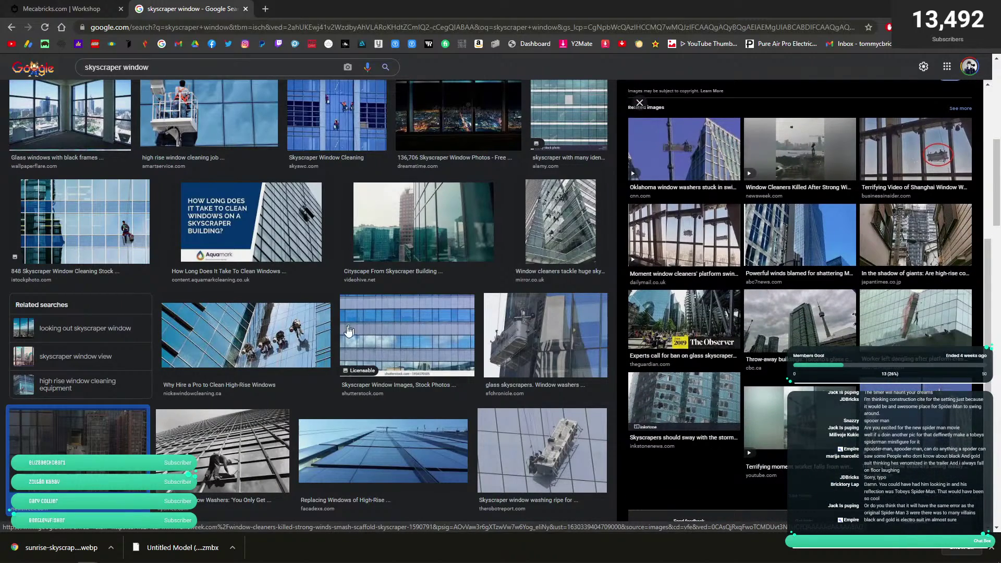
- Examine the skyscraper window image results at length for a building facade or city view suitable as the background
{"action": "scroll", "coordinate": [365, 332], "scroll_direction": "down", "scroll_amount": 5}
{"action": "scroll", "coordinate": [372, 328], "scroll_direction": "down", "scroll_amount": 7}
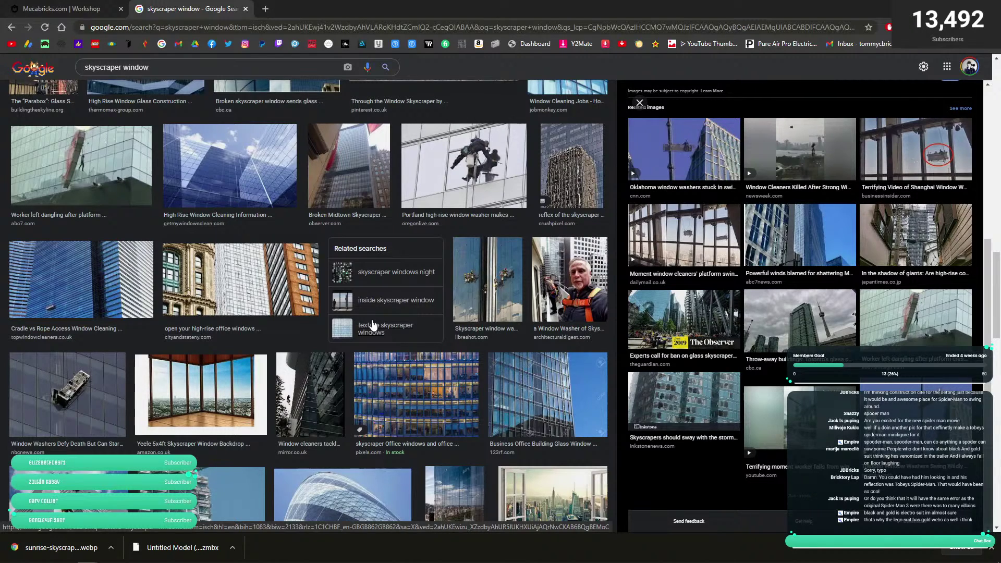
{"action": "scroll", "coordinate": [363, 328], "scroll_direction": "down", "scroll_amount": 7}
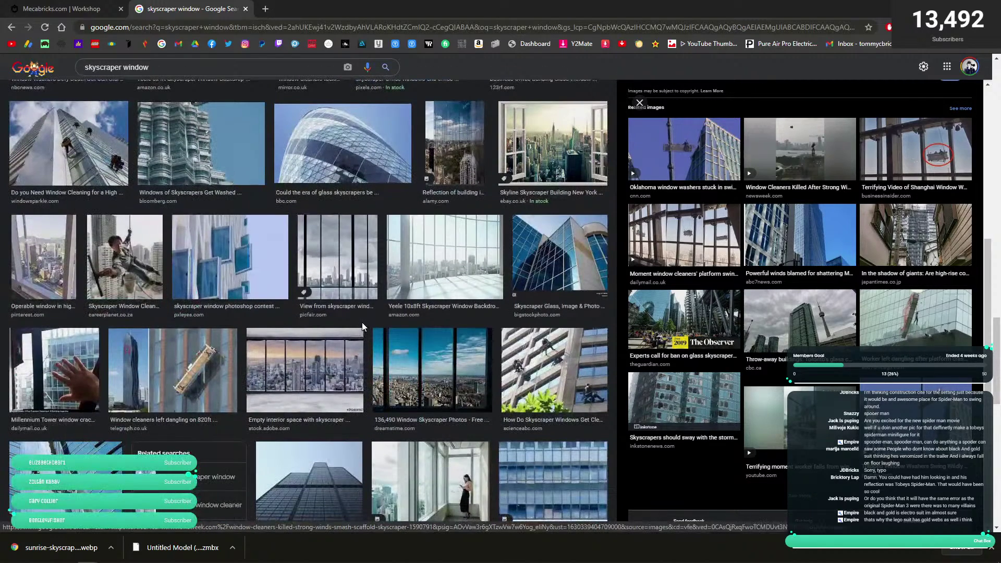
{"action": "scroll", "coordinate": [359, 320], "scroll_direction": "down", "scroll_amount": 7}
{"action": "scroll", "coordinate": [359, 320], "scroll_direction": "down", "scroll_amount": 7}
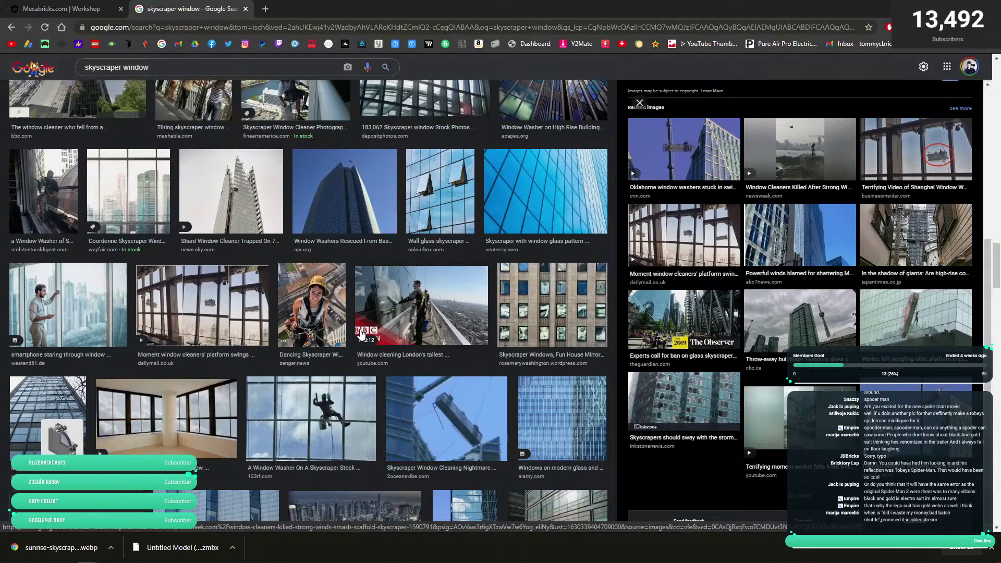
{"action": "scroll", "coordinate": [254, 312], "scroll_direction": "down", "scroll_amount": 10}
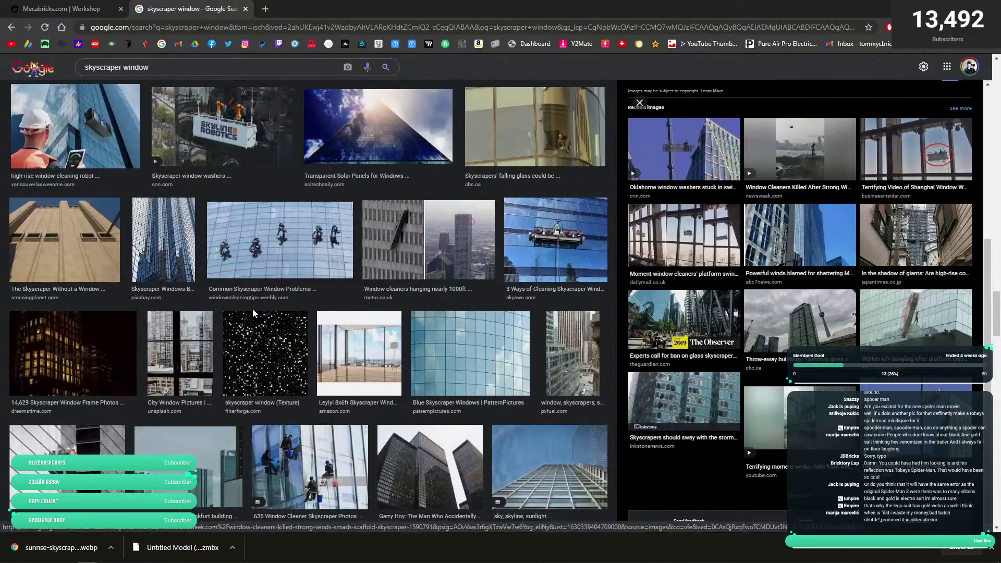
{"action": "scroll", "coordinate": [253, 309], "scroll_direction": "down", "scroll_amount": 8}
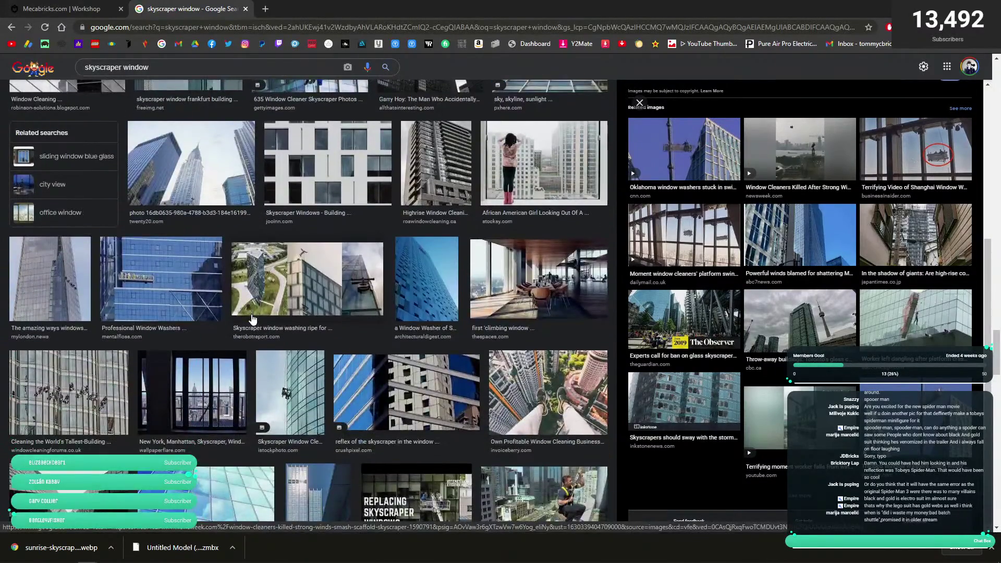
{"action": "scroll", "coordinate": [264, 314], "scroll_direction": "down", "scroll_amount": 5}
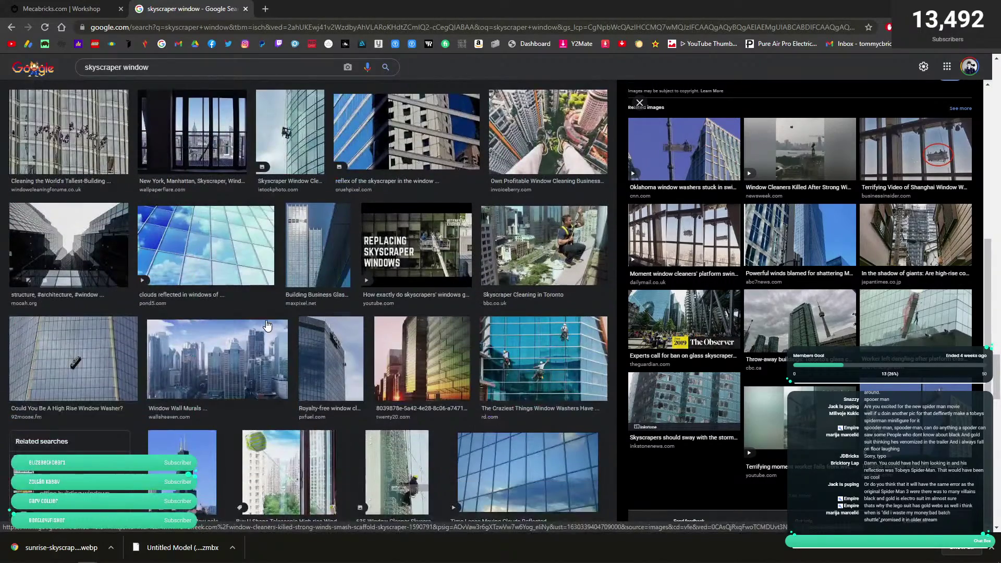
{"action": "scroll", "coordinate": [266, 320], "scroll_direction": "down", "scroll_amount": 3}
{"action": "scroll", "coordinate": [269, 326], "scroll_direction": "down", "scroll_amount": 5}
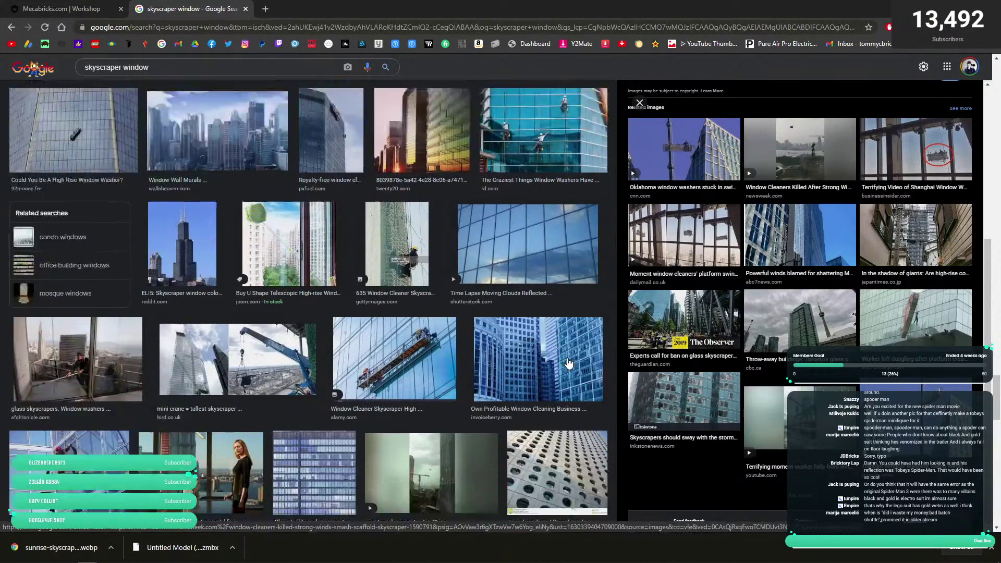
{"action": "scroll", "coordinate": [431, 344], "scroll_direction": "down", "scroll_amount": 3}
{"action": "scroll", "coordinate": [432, 343], "scroll_direction": "down", "scroll_amount": 1}
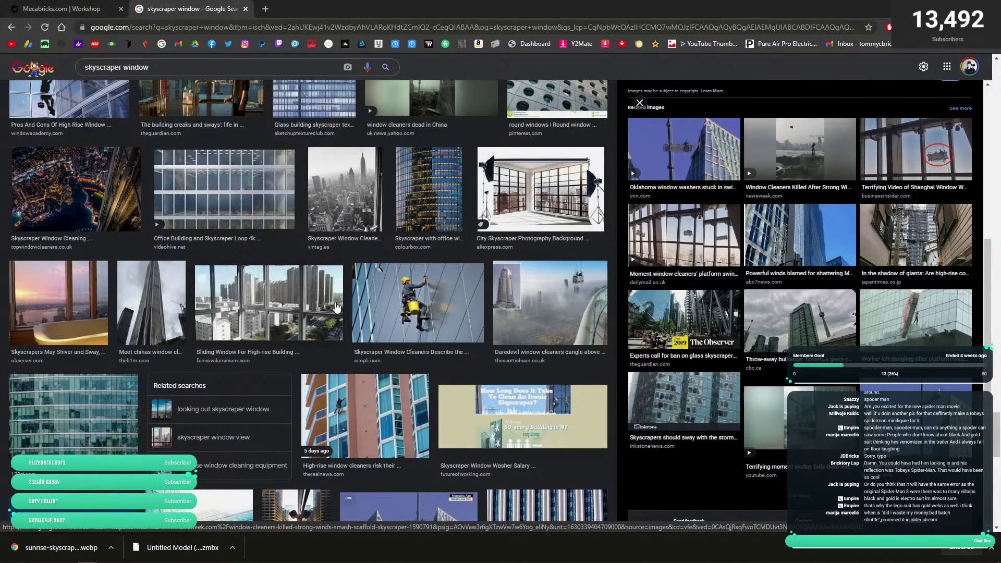
{"action": "scroll", "coordinate": [334, 307], "scroll_direction": "down", "scroll_amount": 15}
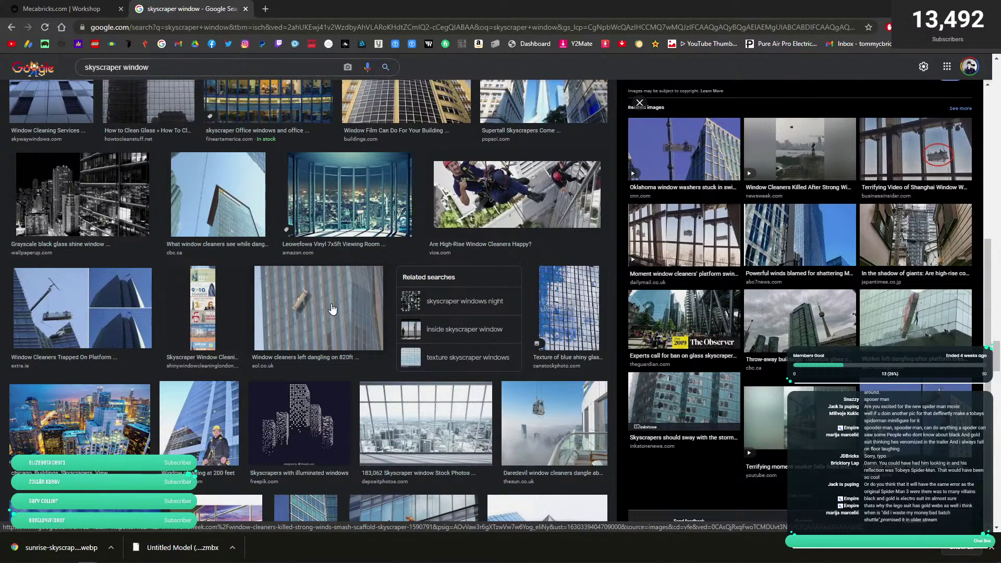
{"action": "scroll", "coordinate": [332, 309], "scroll_direction": "down", "scroll_amount": 5}
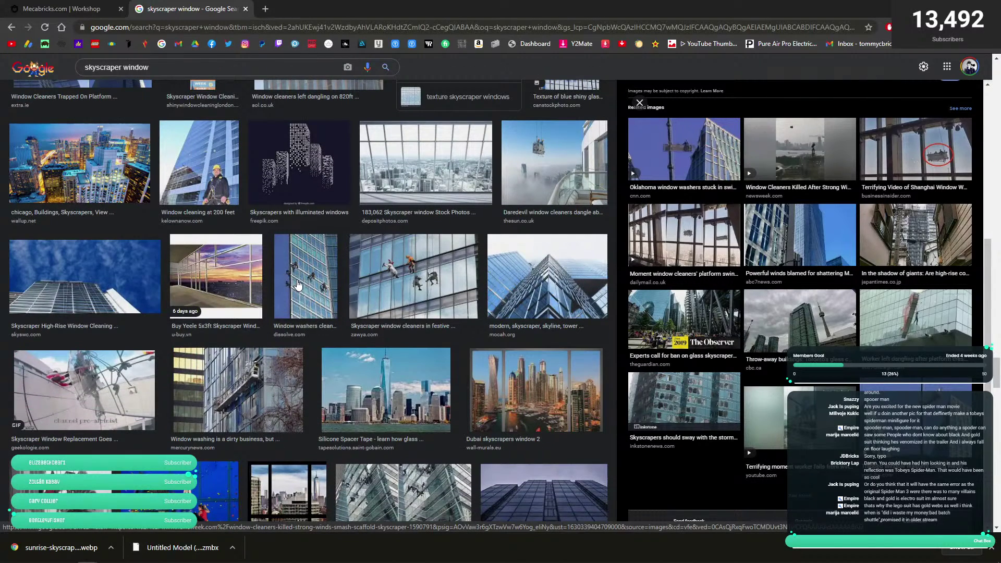
{"action": "scroll", "coordinate": [242, 268], "scroll_direction": "down", "scroll_amount": 5}
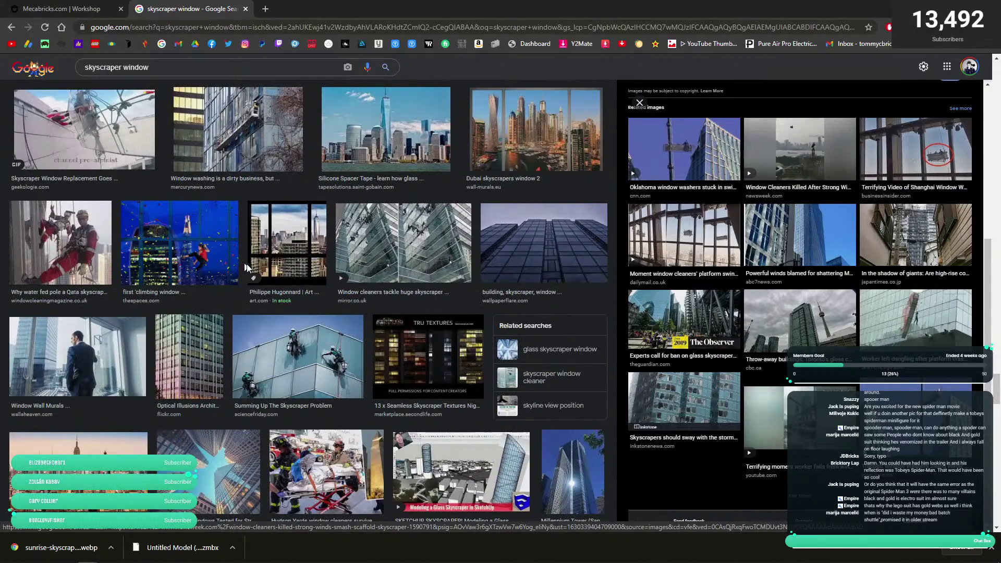
{"action": "scroll", "coordinate": [313, 282], "scroll_direction": "down", "scroll_amount": 10}
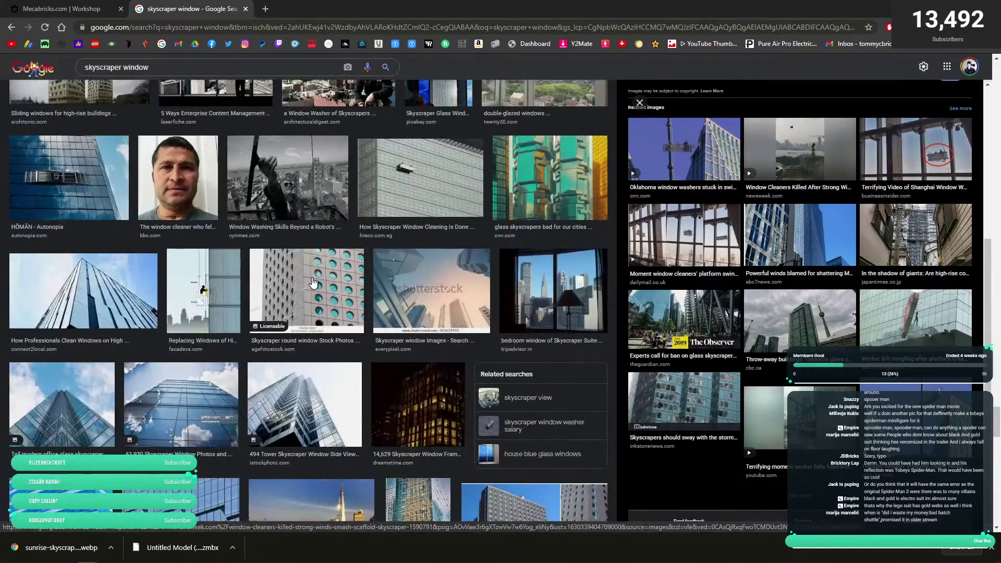
{"action": "scroll", "coordinate": [313, 282], "scroll_direction": "down", "scroll_amount": 5}
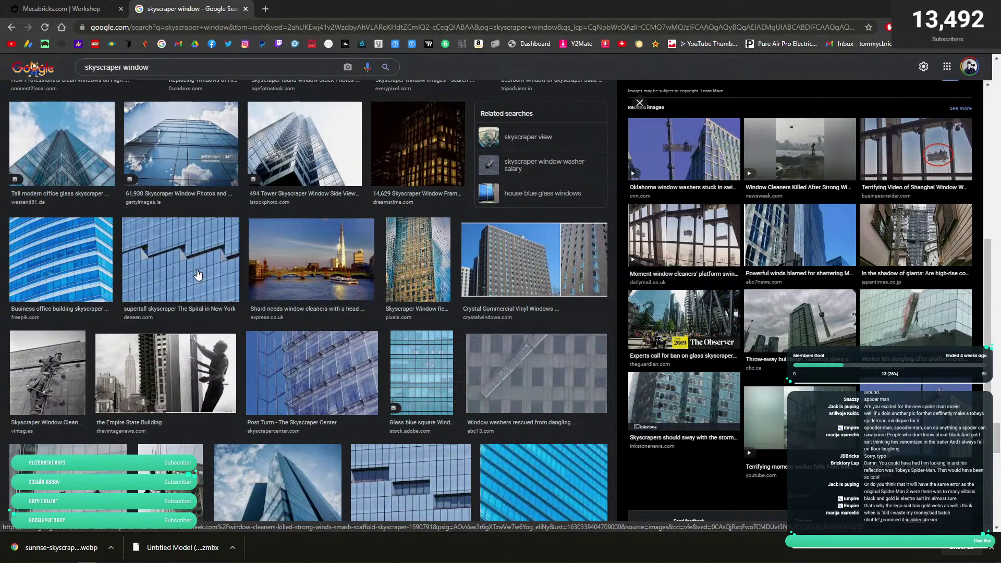
{"action": "scroll", "coordinate": [198, 274], "scroll_direction": "down", "scroll_amount": 5}
{"action": "scroll", "coordinate": [194, 277], "scroll_direction": "down", "scroll_amount": 3}
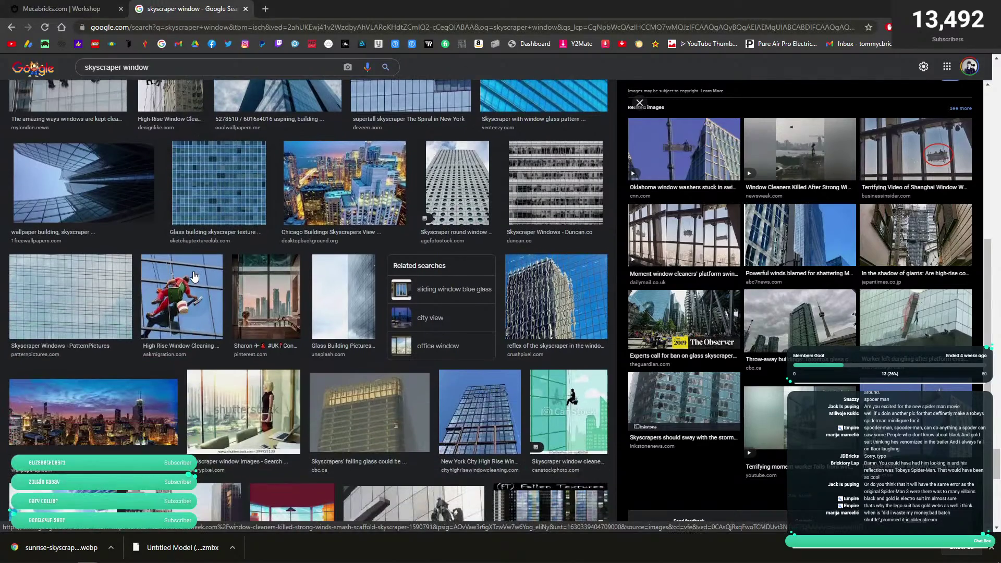
{"action": "scroll", "coordinate": [151, 271], "scroll_direction": "down", "scroll_amount": 3}
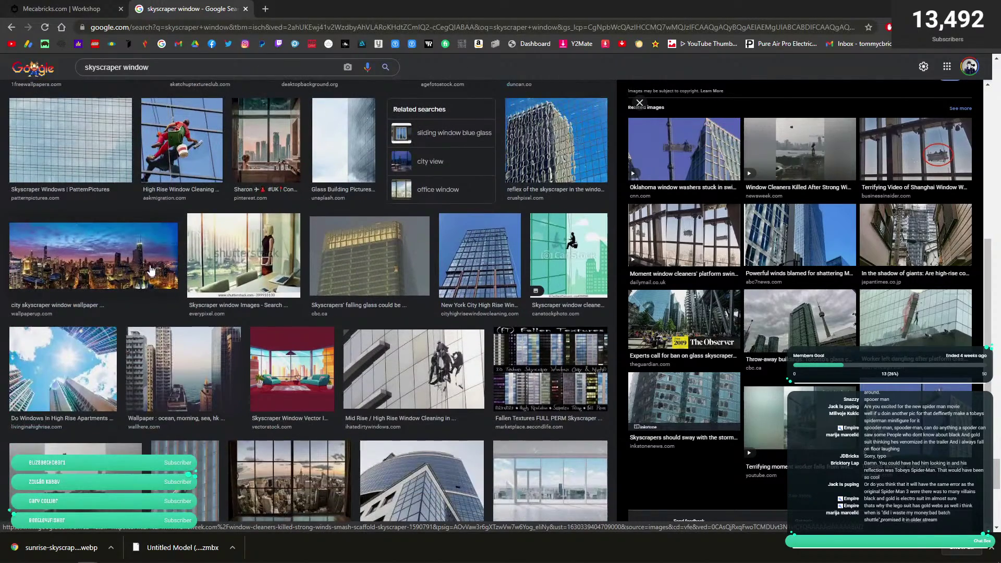
- From the WallpaperUP night skyline preview, open the related city town night light window panorama and save it to the Desktop as JPEG
{"action": "left_click", "coordinate": [151, 270]}
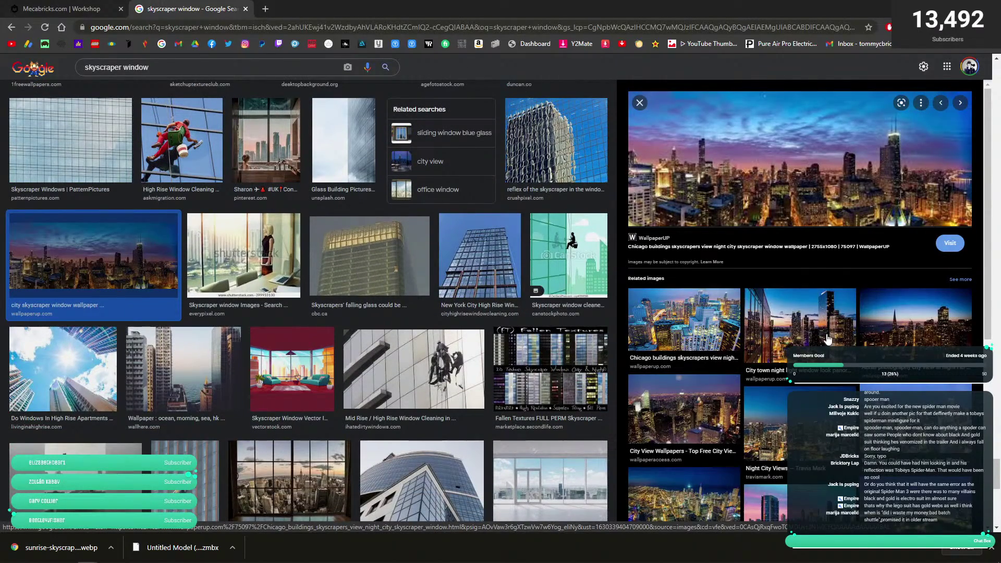
{"action": "left_click", "coordinate": [827, 339]}
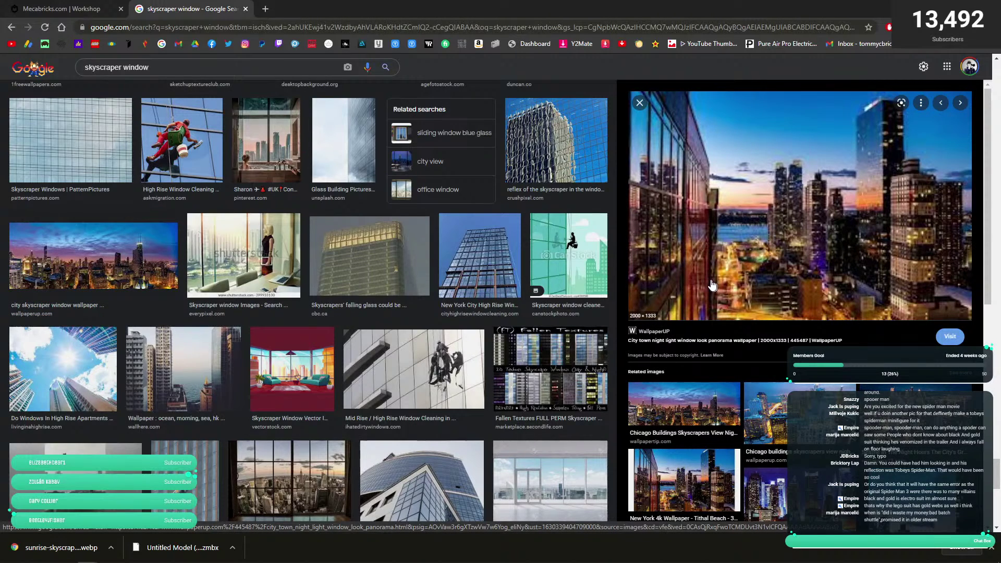
{"action": "right_click", "coordinate": [729, 260]}
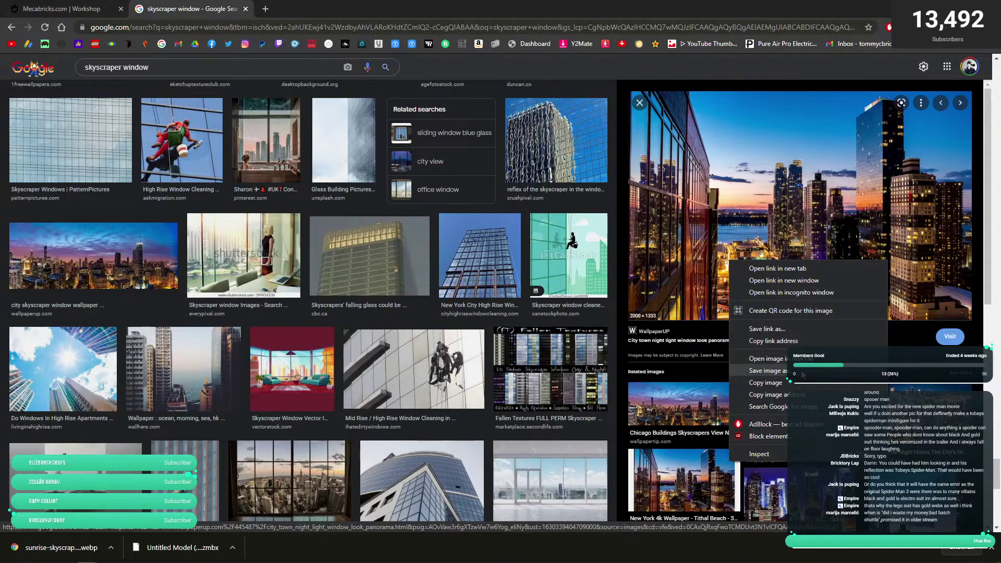
{"action": "left_click", "coordinate": [803, 374]}
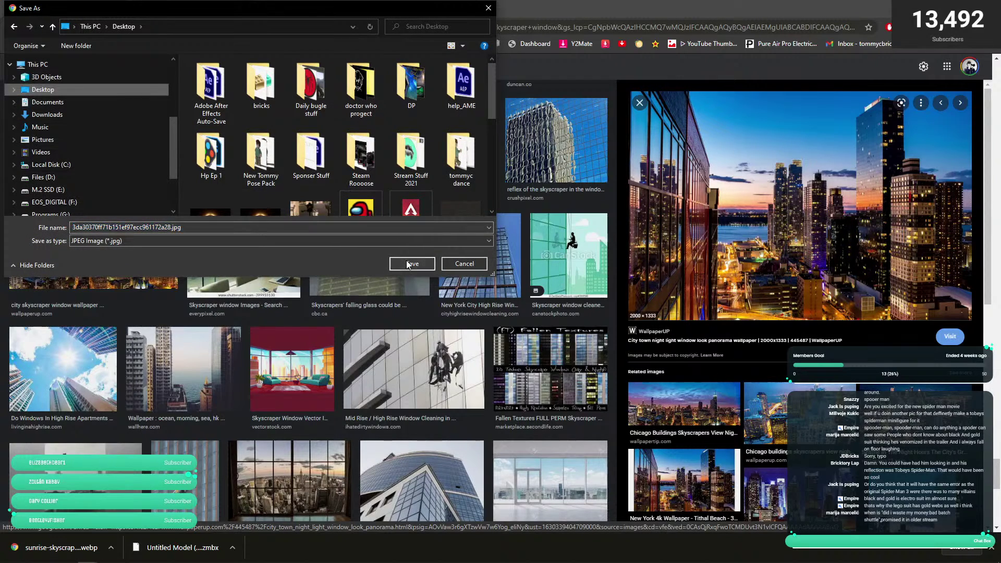
{"action": "left_click", "coordinate": [411, 265]}
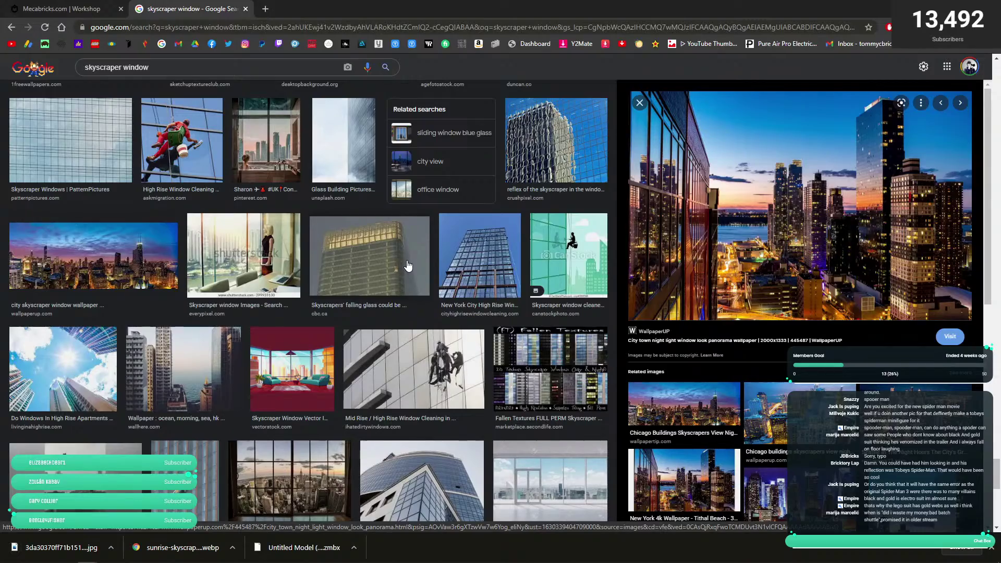
- Return to the first skyscraper window results and preview the Shutterstock image of clouds reflected in a glass facade
{"action": "scroll", "coordinate": [375, 260], "scroll_direction": "down", "scroll_amount": 10}
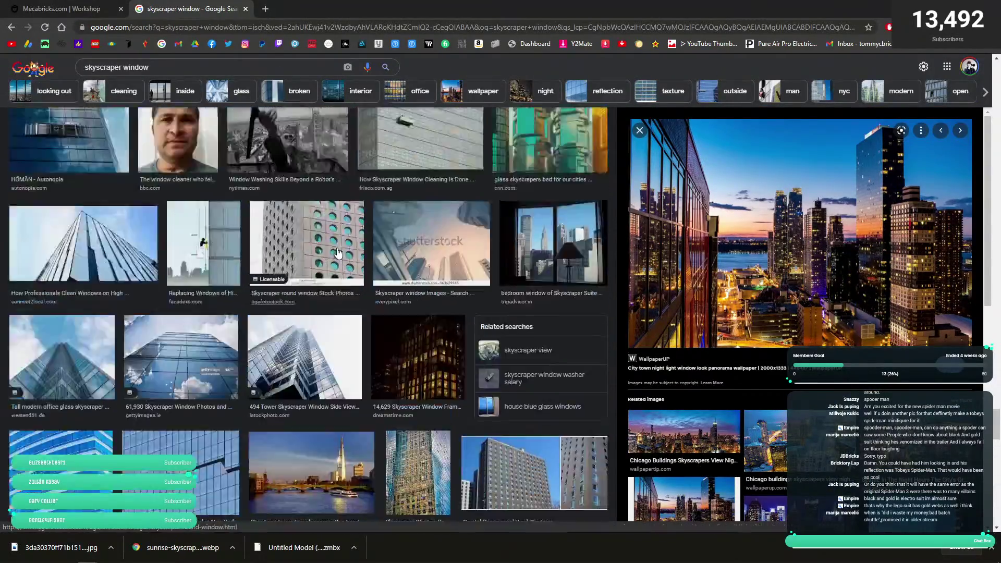
{"action": "scroll", "coordinate": [337, 253], "scroll_direction": "down", "scroll_amount": 15}
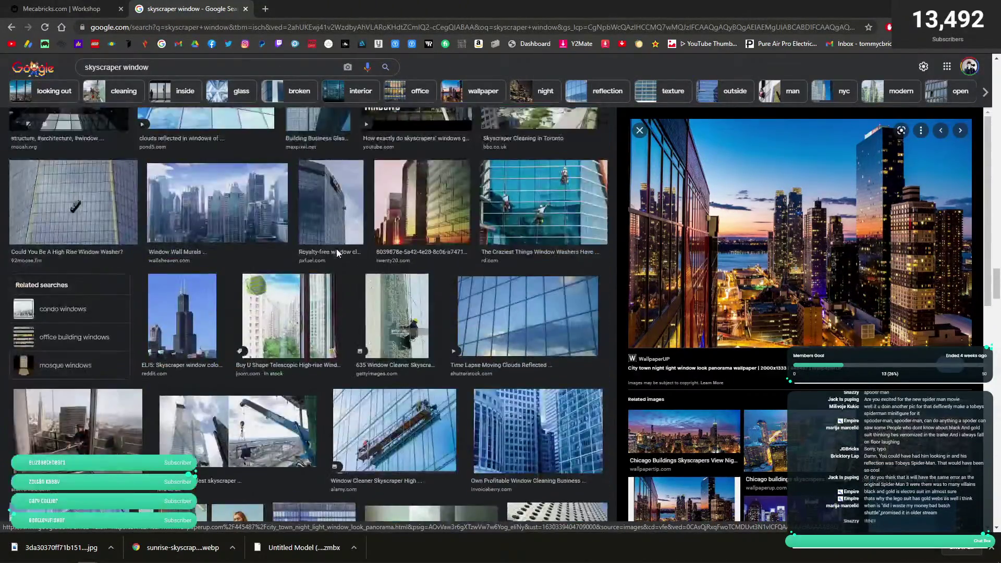
{"action": "scroll", "coordinate": [336, 252], "scroll_direction": "down", "scroll_amount": 15}
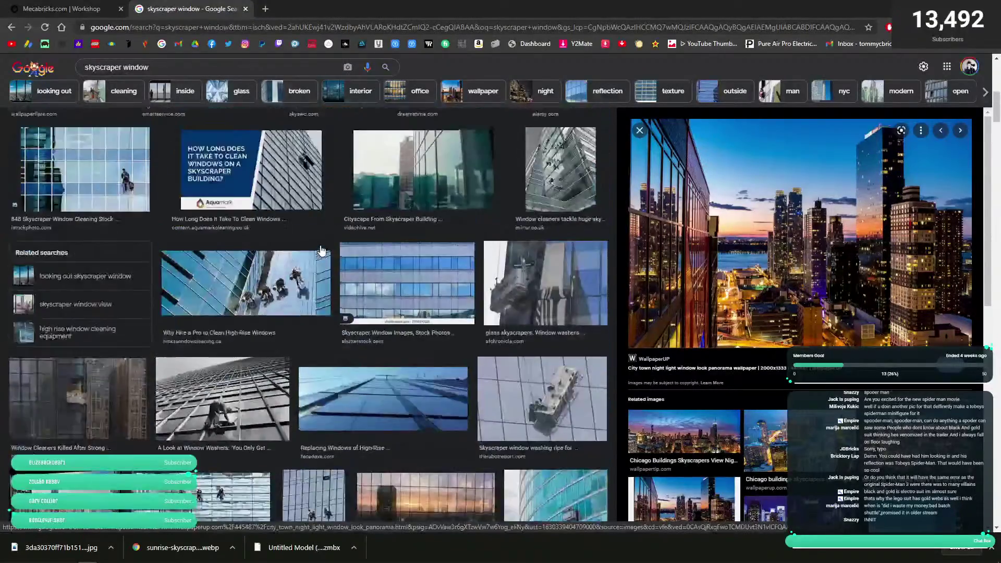
{"action": "scroll", "coordinate": [321, 251], "scroll_direction": "up", "scroll_amount": 15}
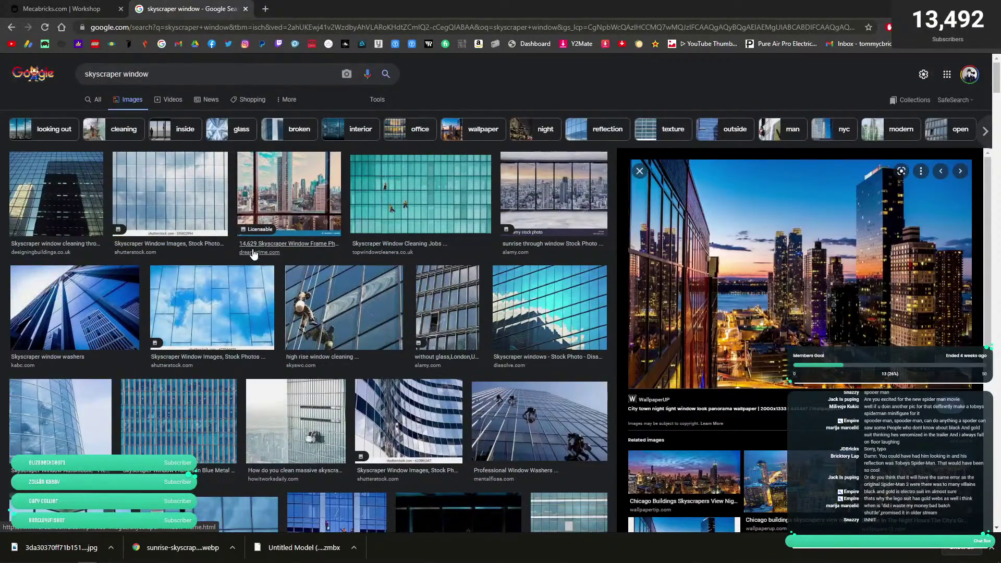
{"action": "left_click", "coordinate": [223, 173]}
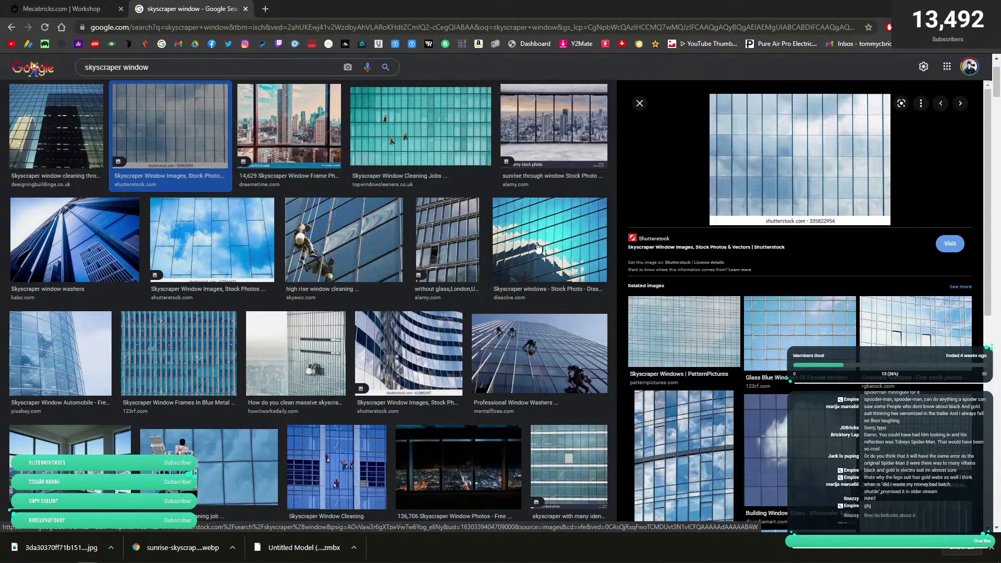
- Preview the Pond5 sunrise skyscraper window aerial view and examine the results below it for other backgrounds
{"action": "scroll", "coordinate": [241, 269], "scroll_direction": "down", "scroll_amount": 6}
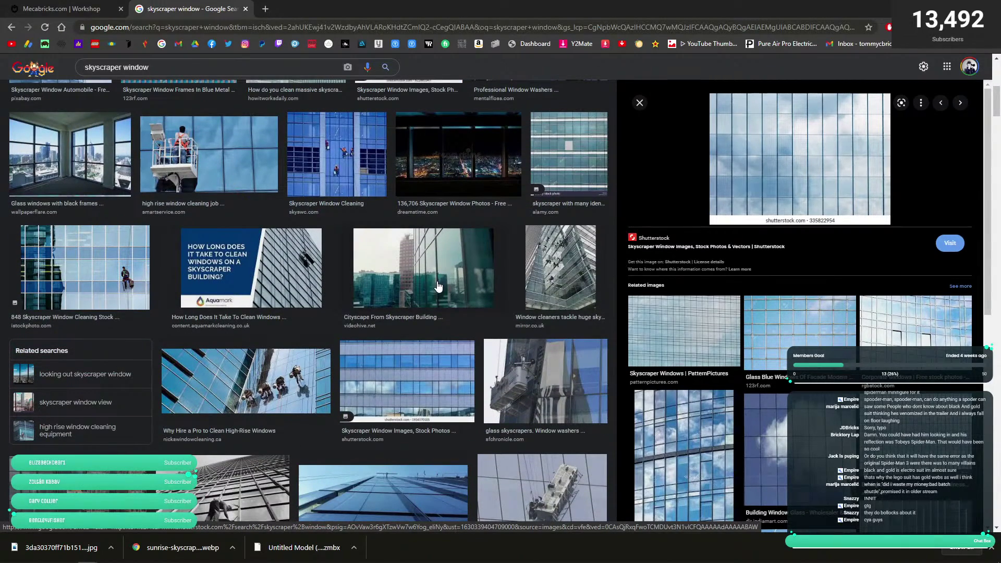
{"action": "scroll", "coordinate": [438, 286], "scroll_direction": "down", "scroll_amount": 7}
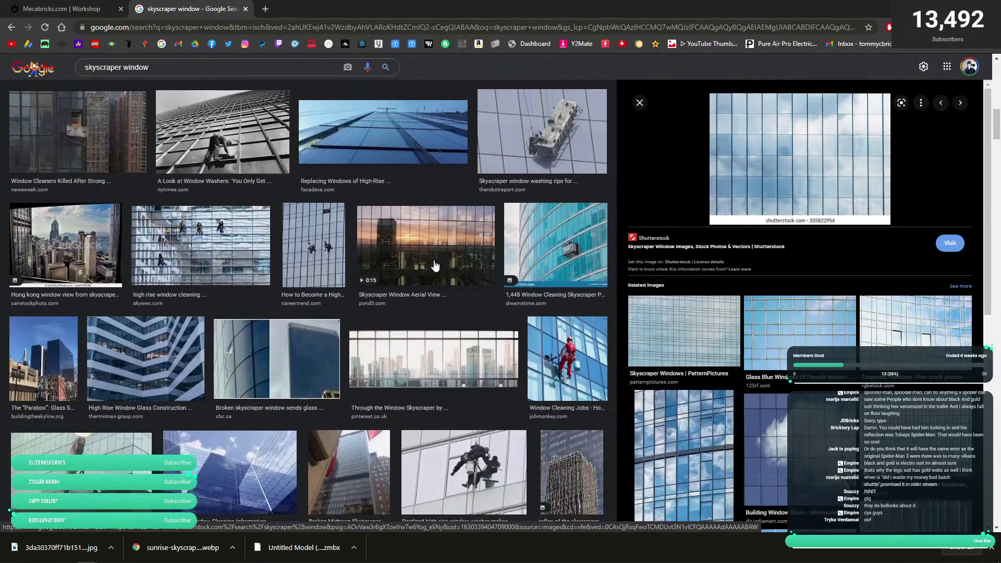
{"action": "left_click", "coordinate": [435, 266]}
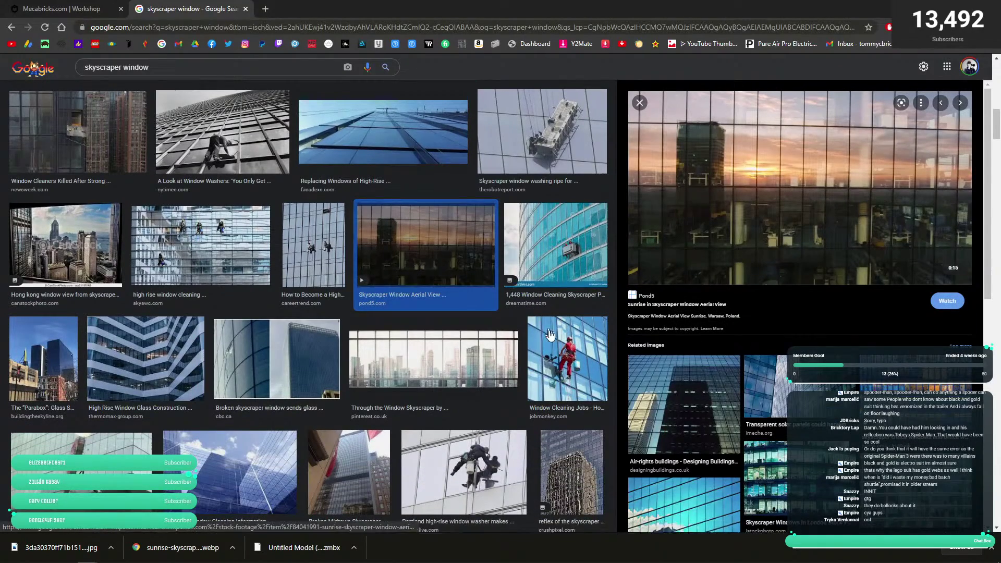
{"action": "scroll", "coordinate": [504, 327], "scroll_direction": "down", "scroll_amount": 5}
{"action": "scroll", "coordinate": [504, 325], "scroll_direction": "down", "scroll_amount": 5}
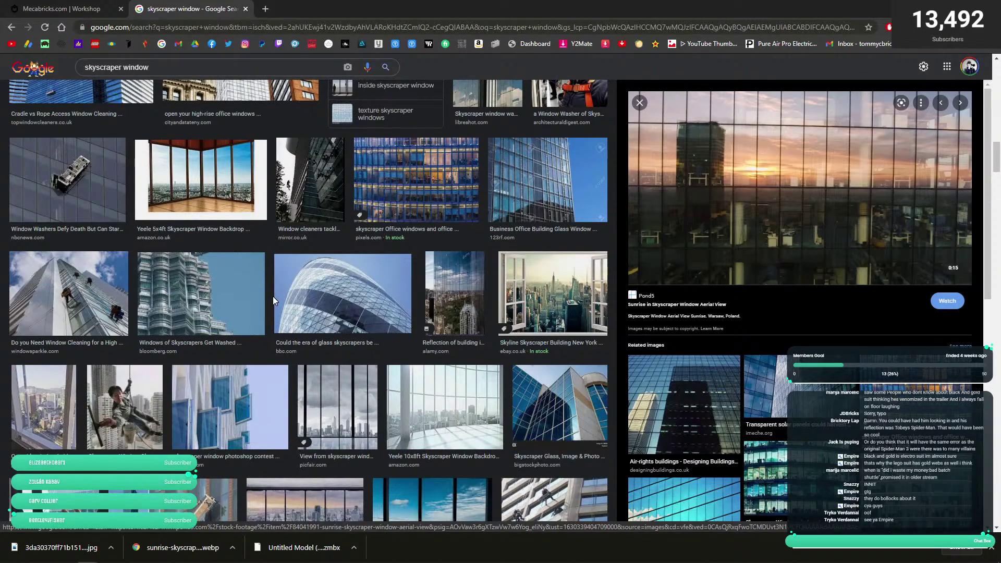
{"action": "scroll", "coordinate": [273, 296], "scroll_direction": "down", "scroll_amount": 10}
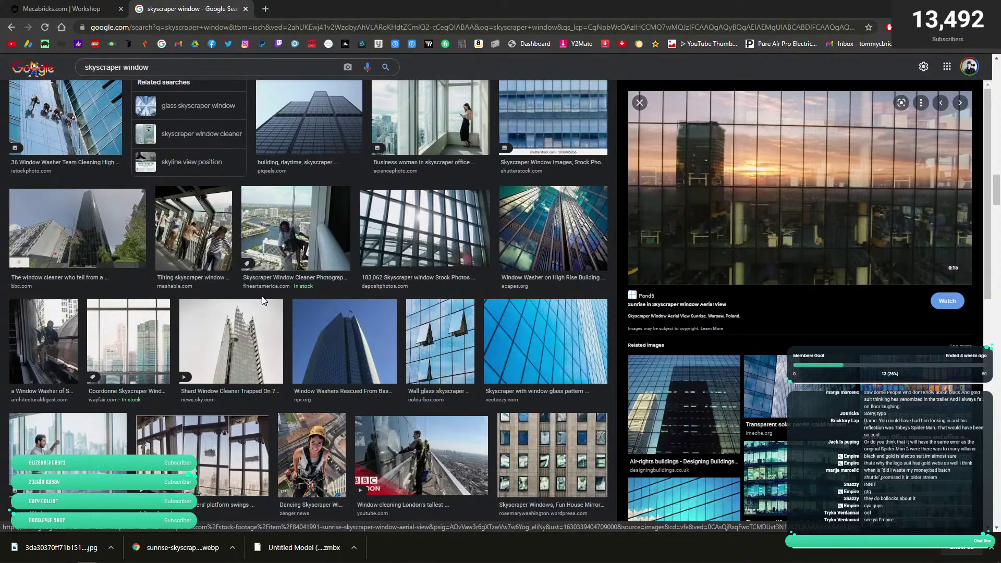
- Examine the remaining skyscraper window image results, close the image search page, and return to the Mecabricks workshop
{"action": "scroll", "coordinate": [240, 298], "scroll_direction": "down", "scroll_amount": 4}
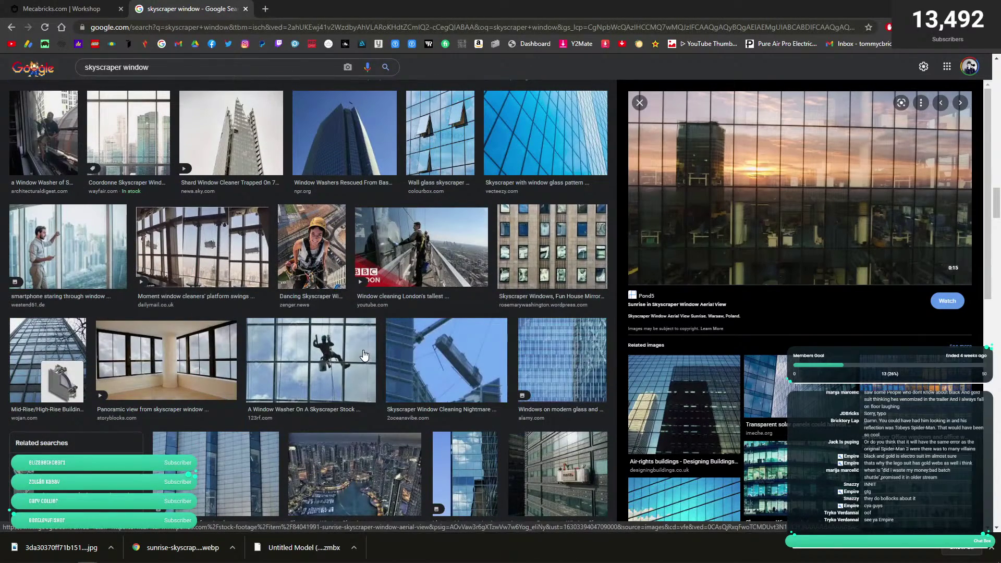
{"action": "scroll", "coordinate": [363, 358], "scroll_direction": "down", "scroll_amount": 6}
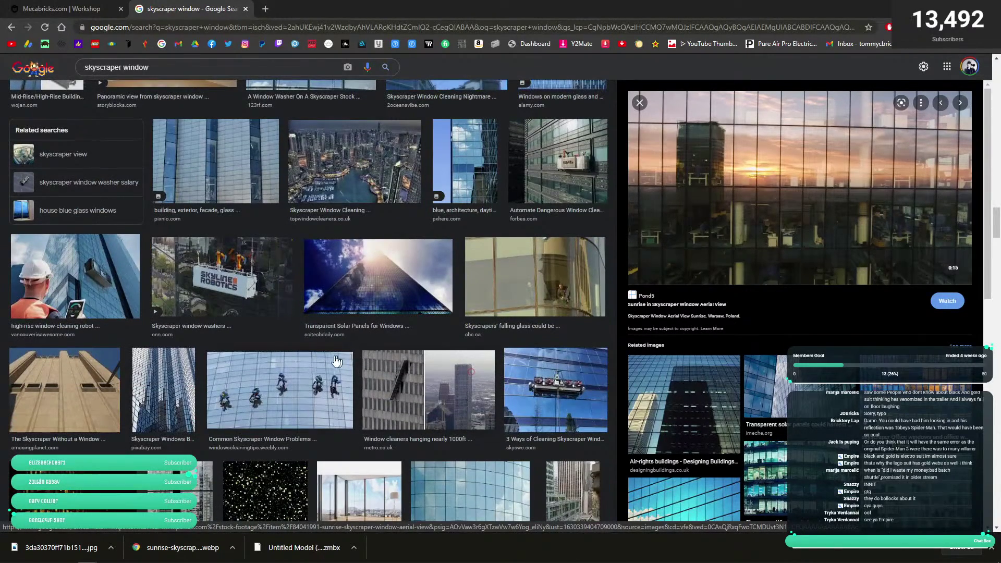
{"action": "scroll", "coordinate": [266, 370], "scroll_direction": "down", "scroll_amount": 10}
{"action": "scroll", "coordinate": [256, 370], "scroll_direction": "up", "scroll_amount": 20}
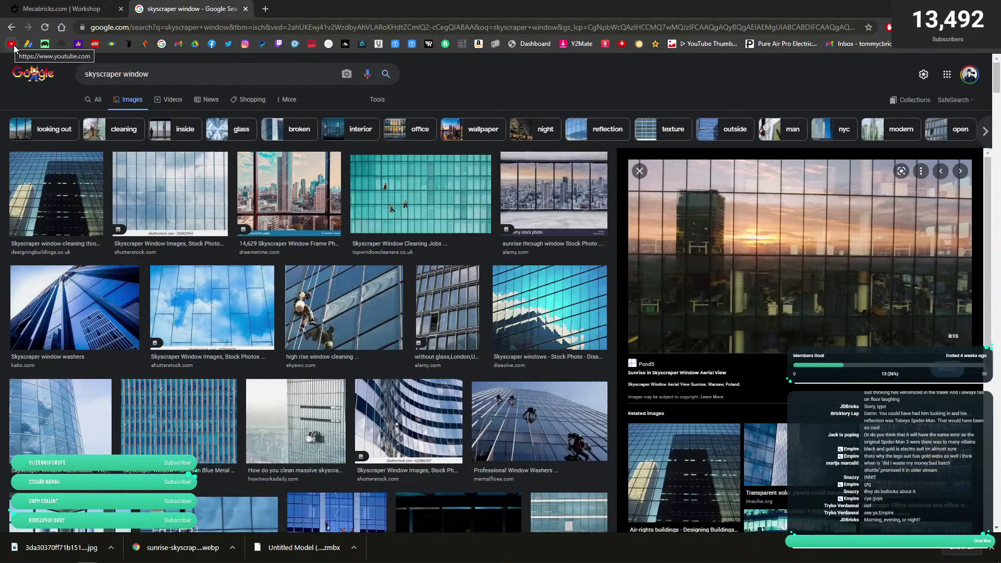
{"action": "left_click", "coordinate": [12, 45]}
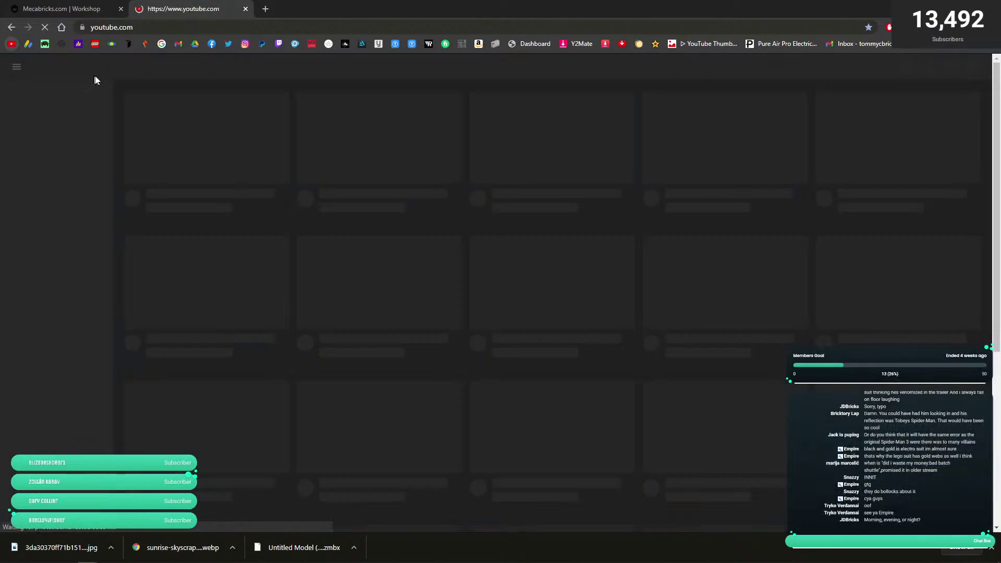
{"action": "left_click", "coordinate": [246, 9]}
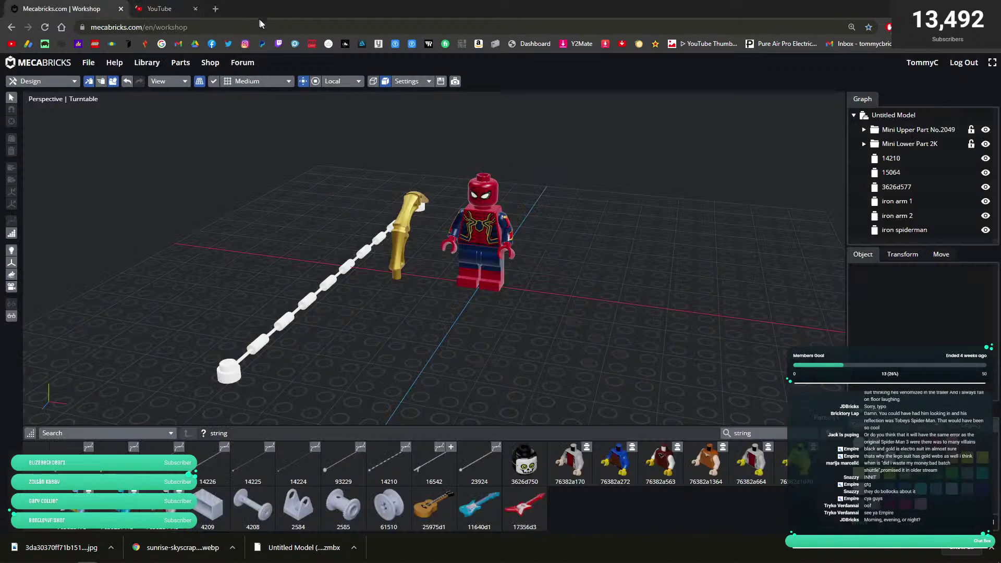
{"action": "key", "text": "alt+Tab"}
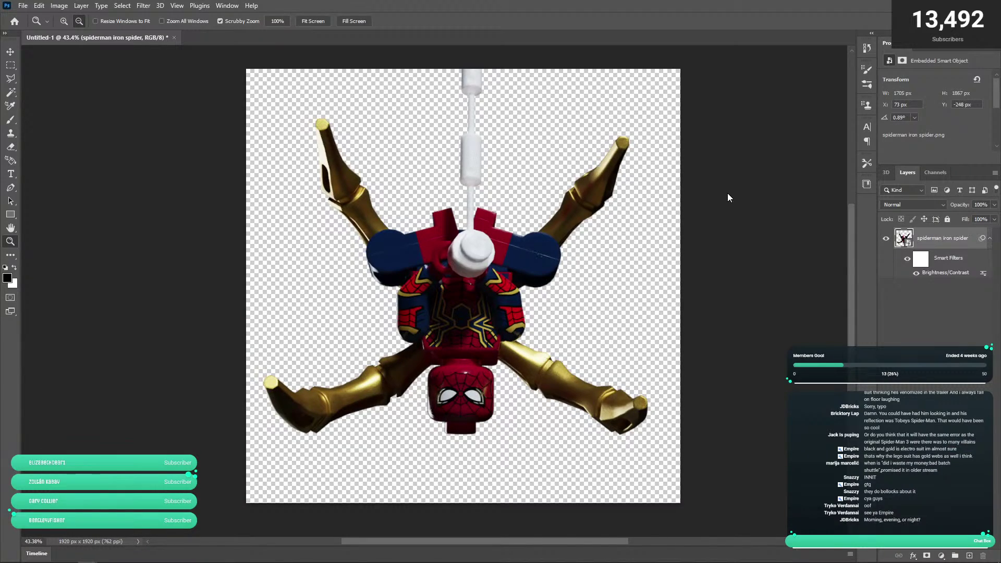
{"action": "key", "text": "alt+Tab"}
- Search the parts library for "window" and dismiss the browser's downloads bar
{"action": "left_click", "coordinate": [351, 211]}
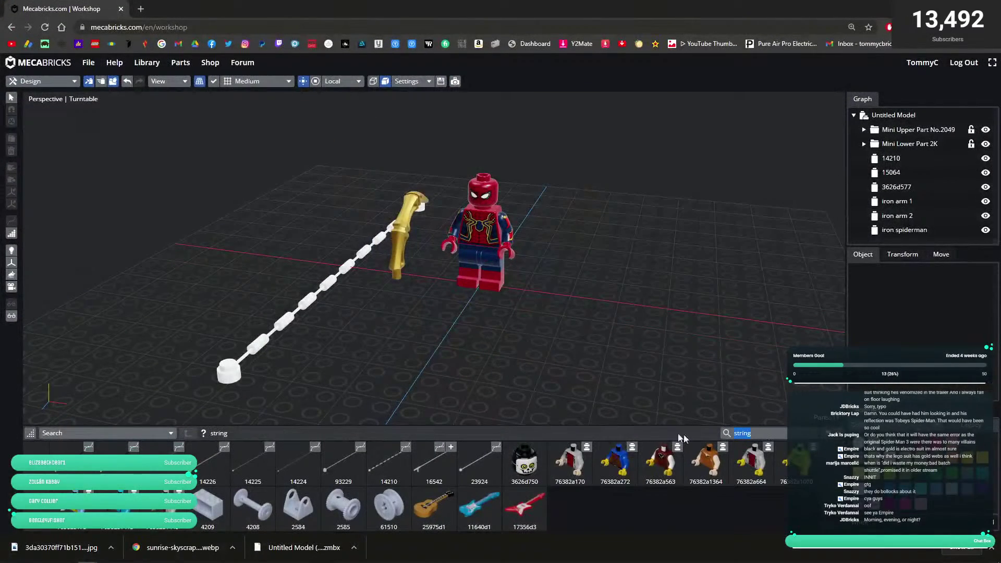
{"action": "scroll", "coordinate": [531, 271], "scroll_direction": "down", "scroll_amount": 2}
{"action": "scroll", "coordinate": [573, 295], "scroll_direction": "down", "scroll_amount": 2}
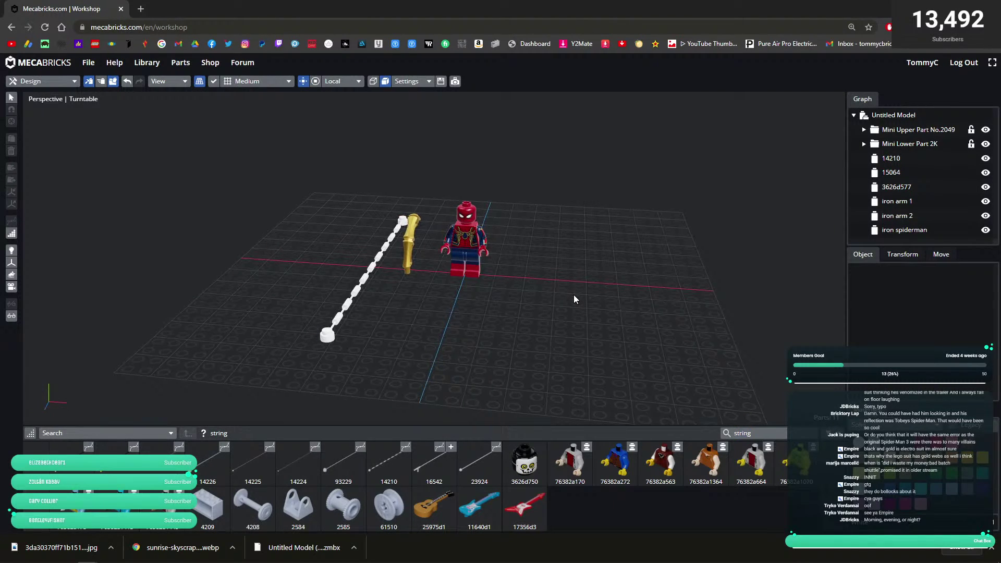
{"action": "type", "text": "window"}
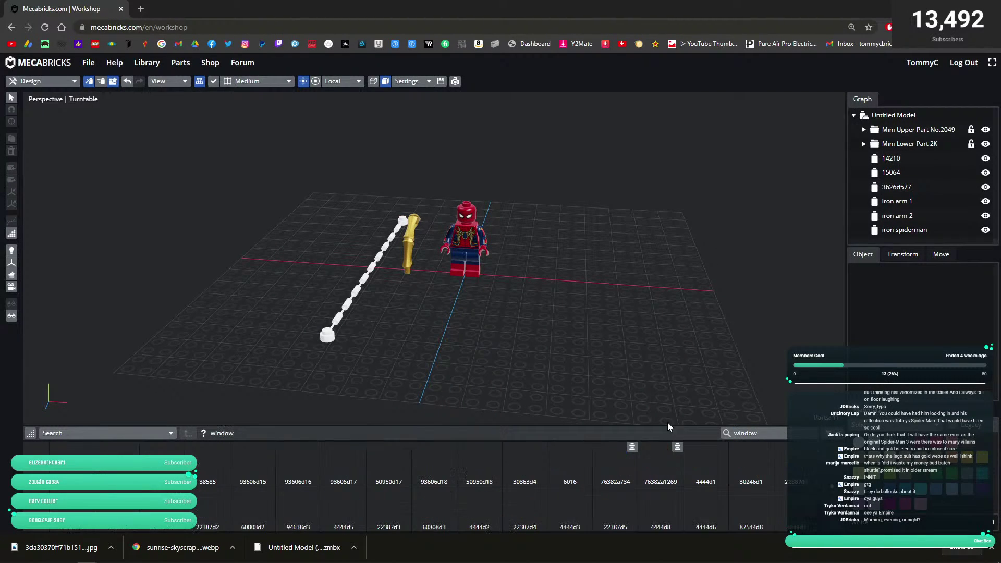
{"action": "scroll", "coordinate": [735, 501], "scroll_direction": "down", "scroll_amount": 1}
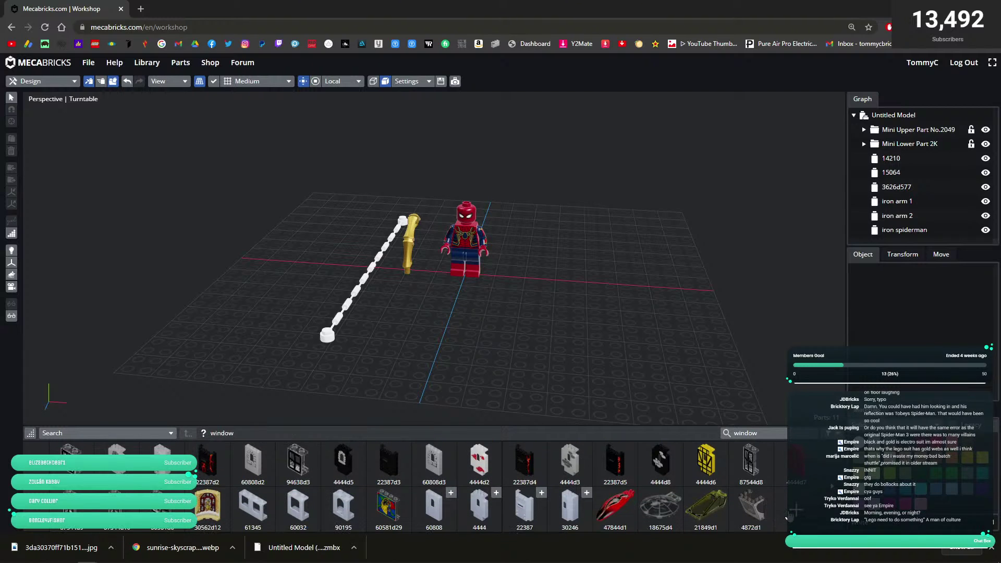
{"action": "left_click", "coordinate": [992, 547]}
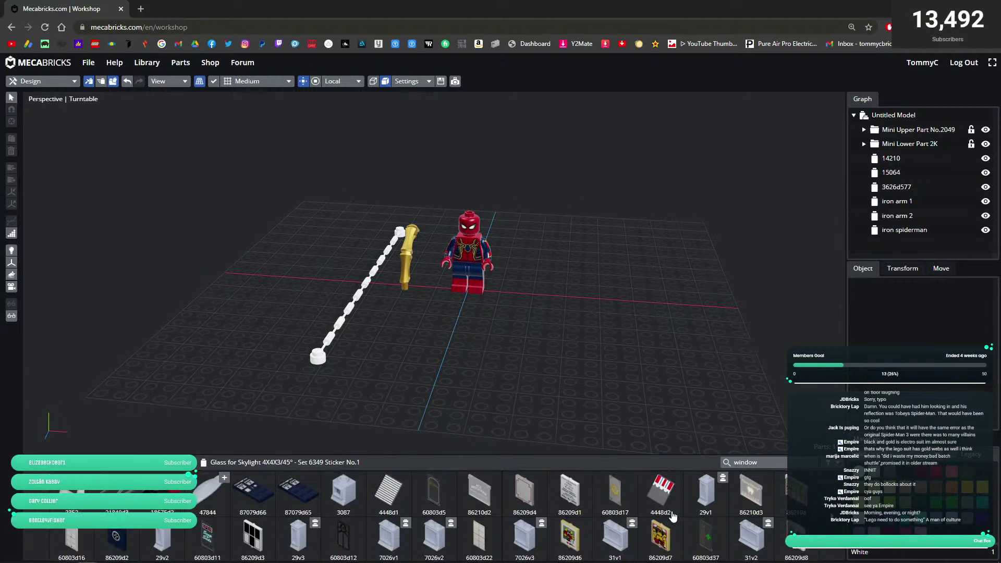
- Examine the window parts at length for frames and glass panels suitable for a skyscraper window
{"action": "scroll", "coordinate": [760, 542], "scroll_direction": "down", "scroll_amount": 3}
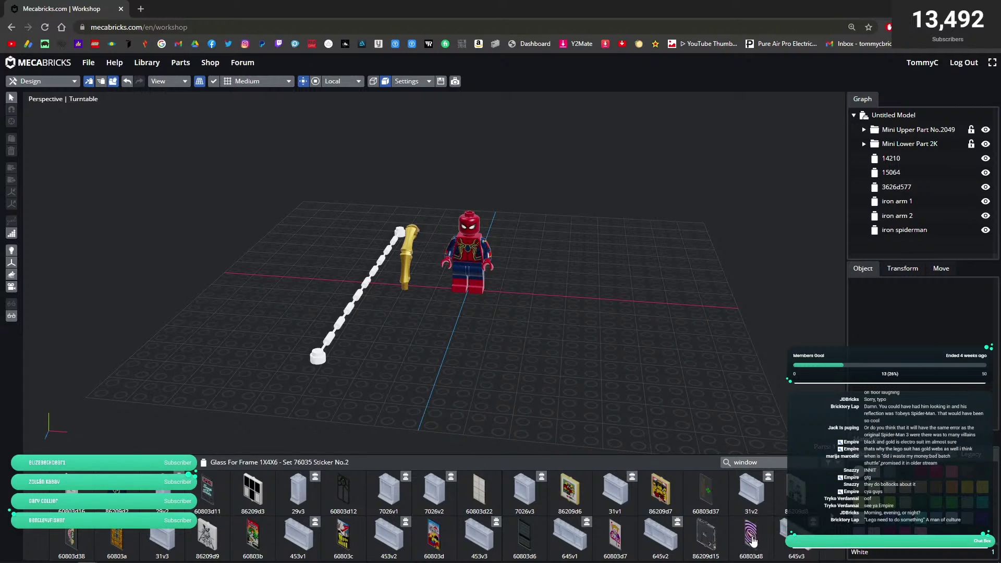
{"action": "scroll", "coordinate": [752, 542], "scroll_direction": "down", "scroll_amount": 3}
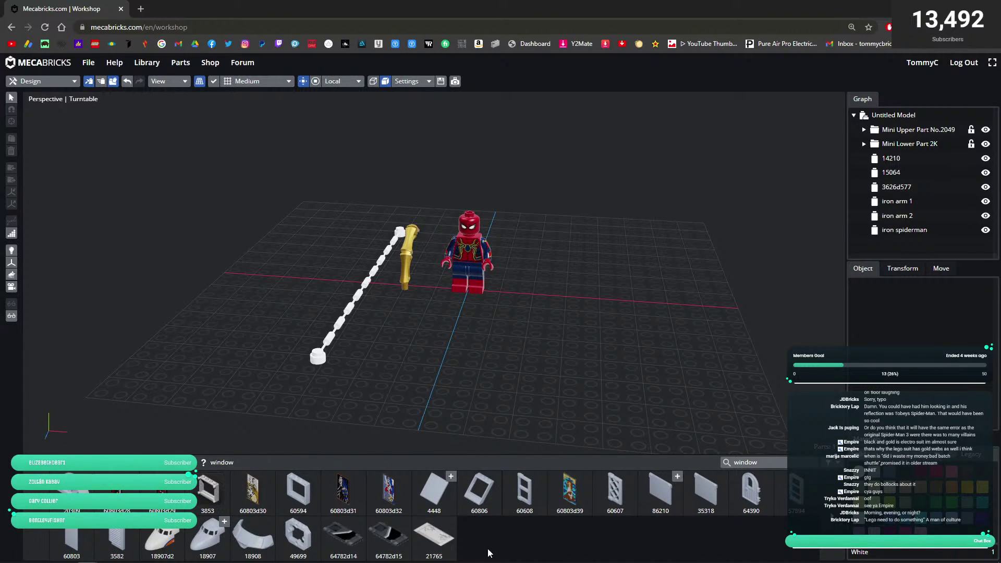
{"action": "scroll", "coordinate": [486, 547], "scroll_direction": "up", "scroll_amount": 1}
{"action": "scroll", "coordinate": [487, 552], "scroll_direction": "down", "scroll_amount": 2}
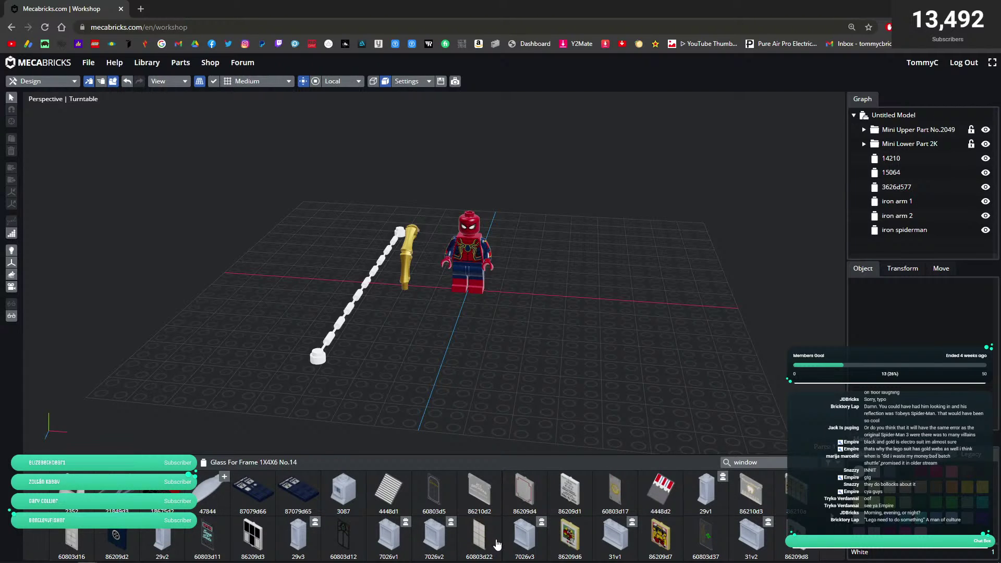
{"action": "scroll", "coordinate": [497, 544], "scroll_direction": "down", "scroll_amount": 1}
{"action": "scroll", "coordinate": [417, 544], "scroll_direction": "down", "scroll_amount": 1}
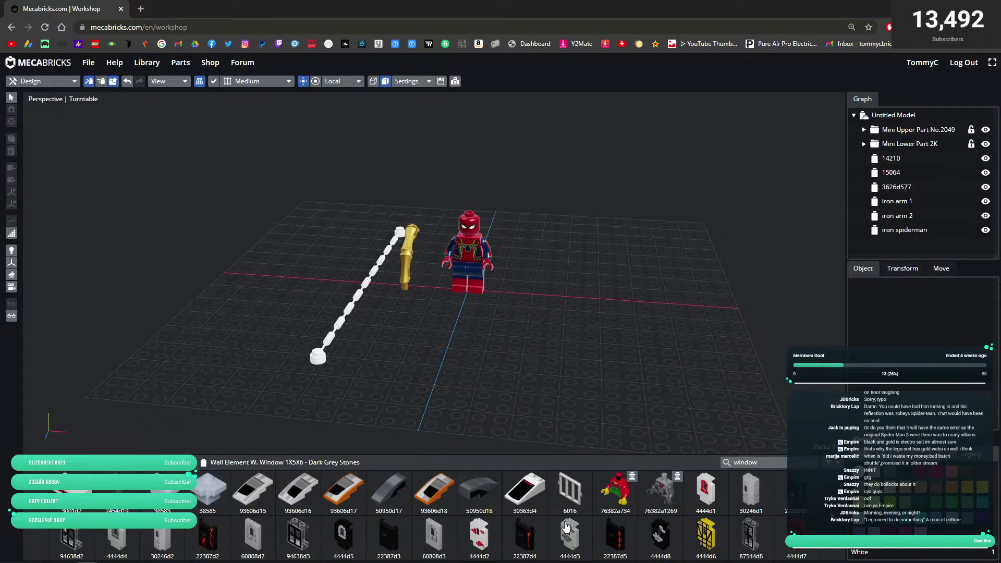
{"action": "scroll", "coordinate": [567, 527], "scroll_direction": "down", "scroll_amount": 1}
{"action": "scroll", "coordinate": [567, 527], "scroll_direction": "up", "scroll_amount": 1}
{"action": "scroll", "coordinate": [521, 528], "scroll_direction": "down", "scroll_amount": 2}
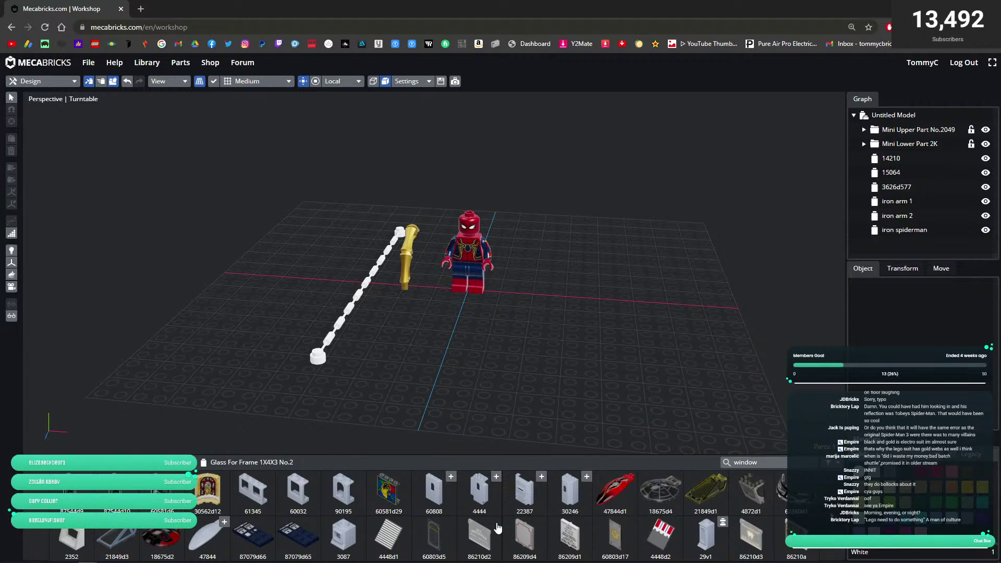
{"action": "scroll", "coordinate": [498, 528], "scroll_direction": "down", "scroll_amount": 2}
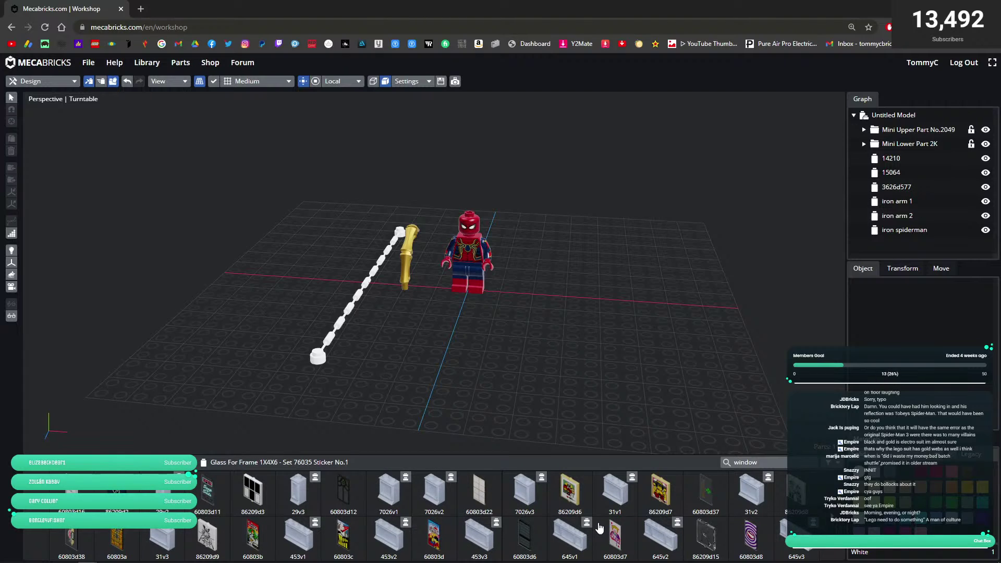
{"action": "scroll", "coordinate": [599, 528], "scroll_direction": "down", "scroll_amount": 2}
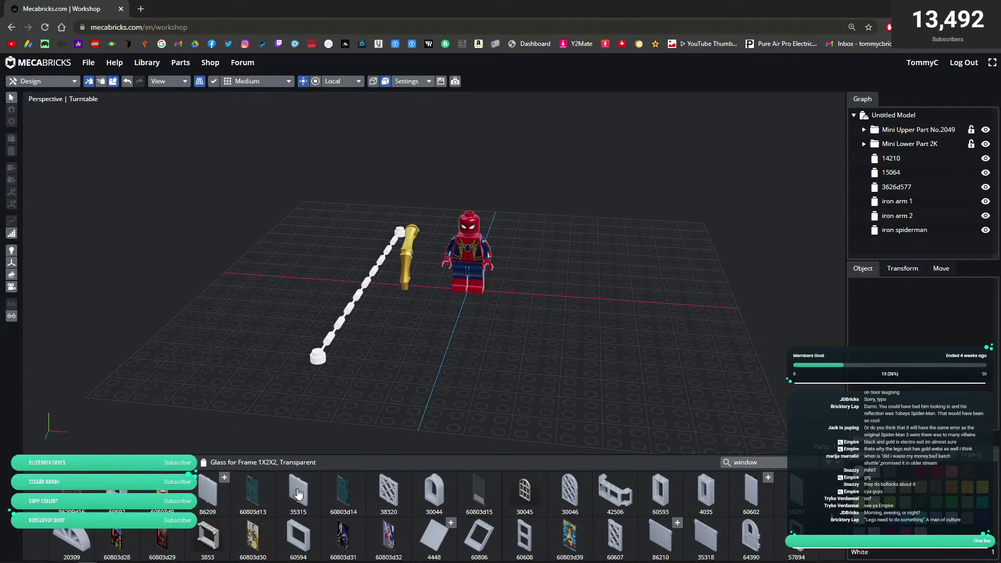
{"action": "scroll", "coordinate": [360, 508], "scroll_direction": "down", "scroll_amount": 1}
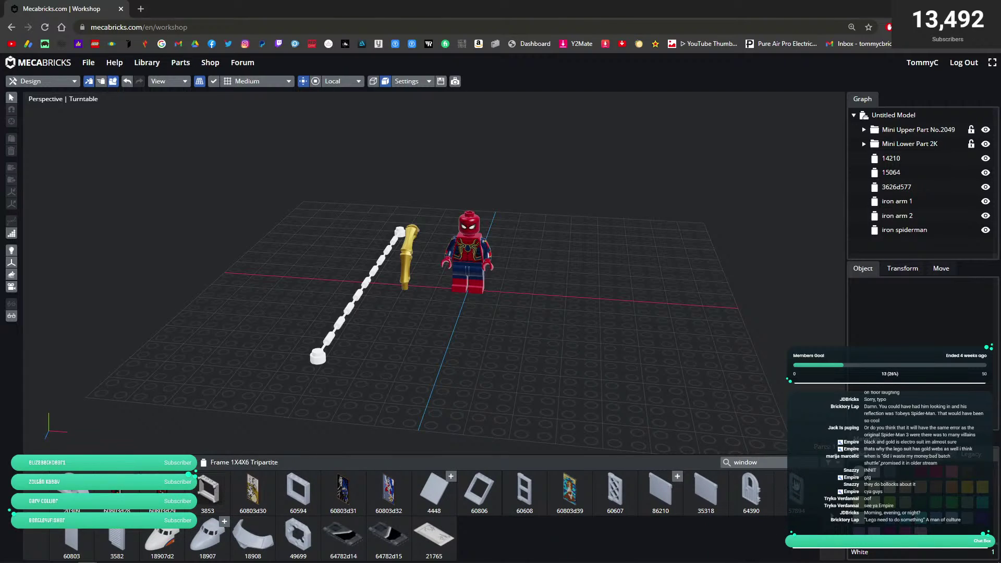
- Replace the parts library search with "frame"
{"action": "left_click_drag", "start_coordinate": [761, 462], "coordinate": [729, 464]}
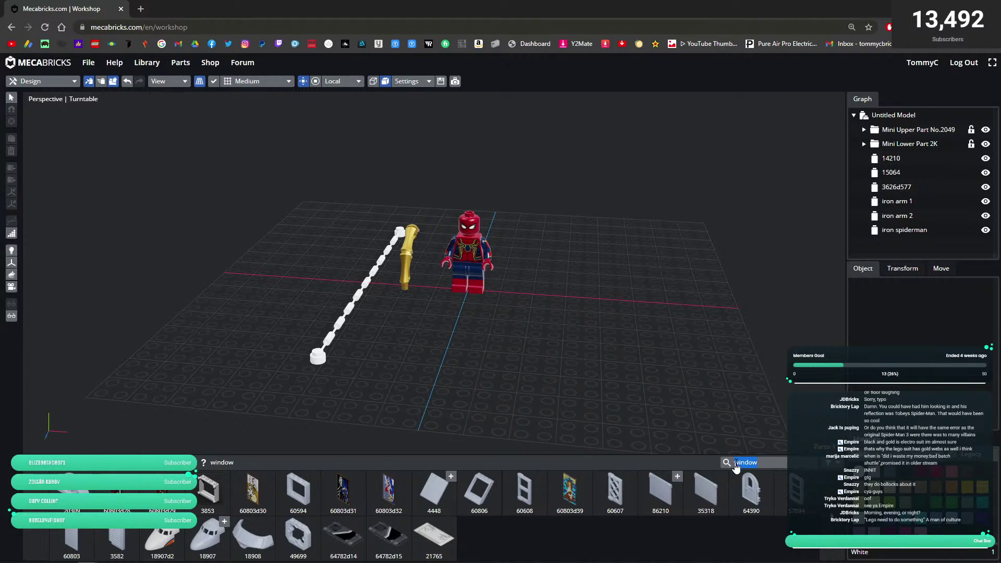
{"action": "left_click_drag", "start_coordinate": [683, 431], "coordinate": [543, 415]}
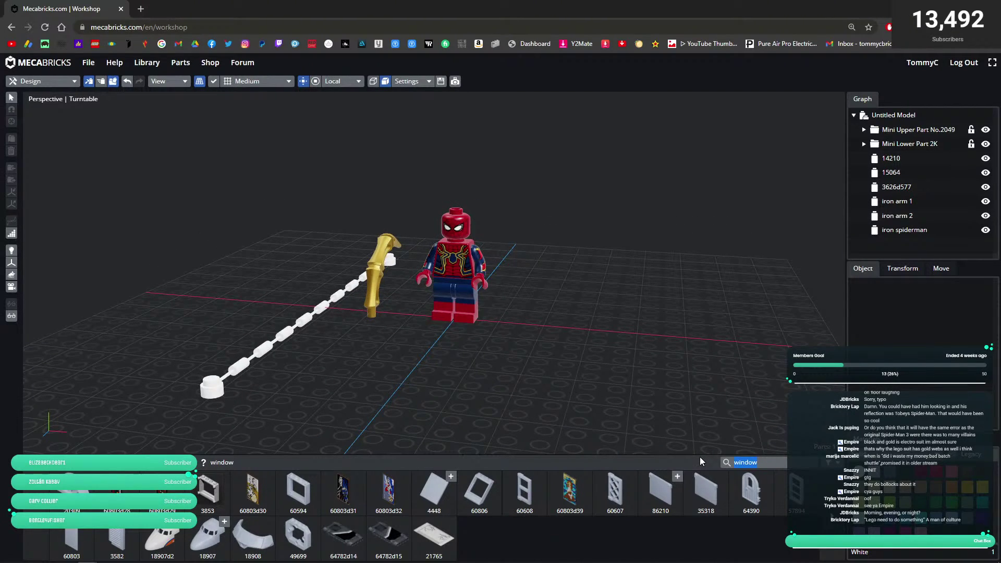
{"action": "key", "text": "BackSpace"}
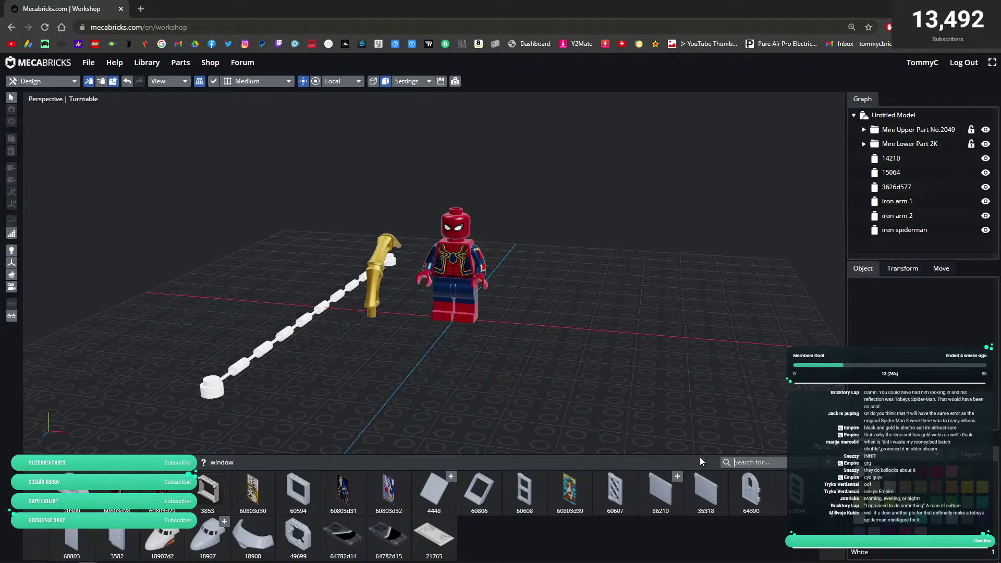
{"action": "type", "text": "frame"}
{"action": "key", "text": "Return"}
{"action": "scroll", "coordinate": [730, 522], "scroll_direction": "down", "scroll_amount": 1}
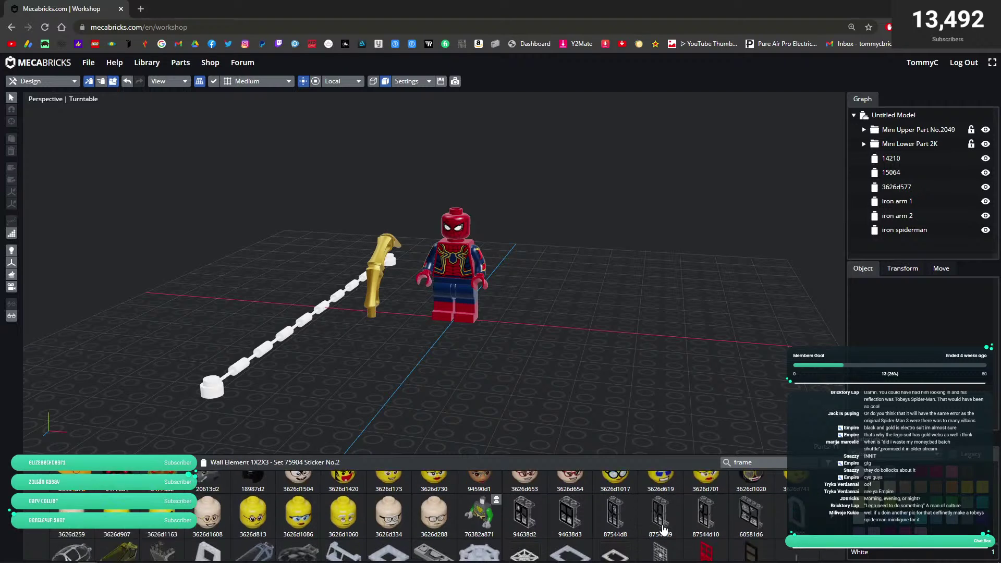
- Add the Frame 1X4X6 part (60596) and place it on the baseplate beside the Spider-Man minifigure, clear of it
{"action": "scroll", "coordinate": [771, 553], "scroll_direction": "down", "scroll_amount": 5}
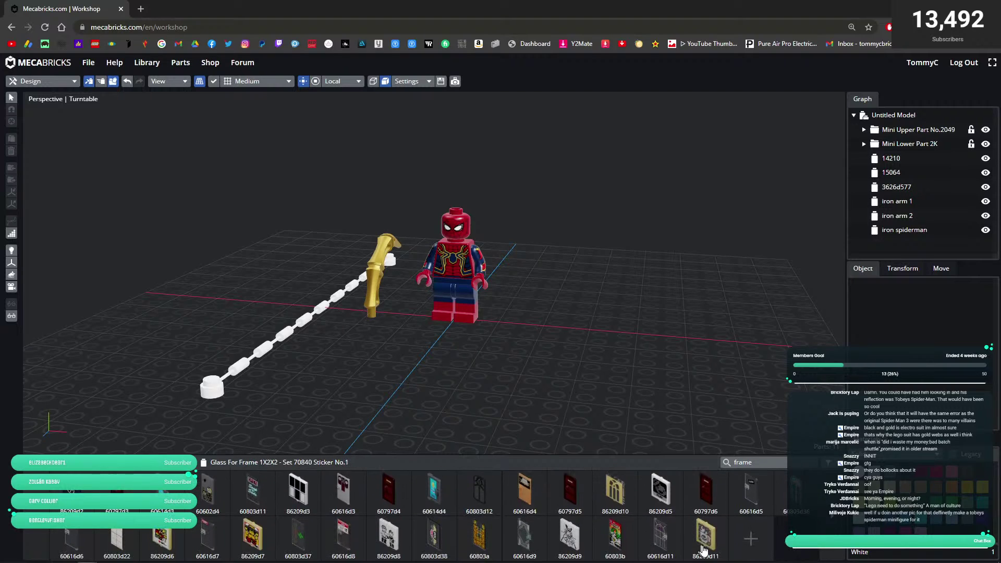
{"action": "scroll", "coordinate": [706, 553], "scroll_direction": "down", "scroll_amount": 3}
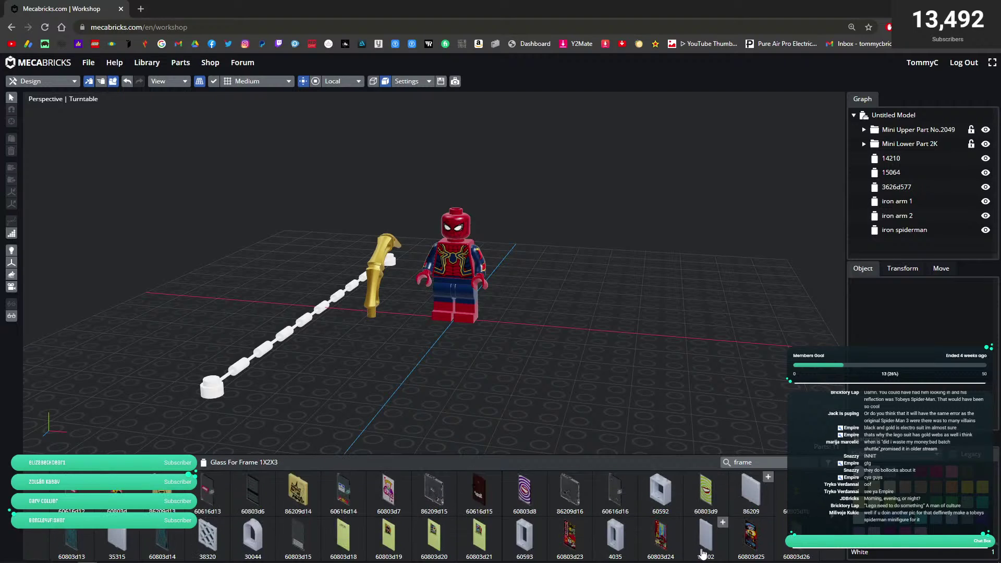
{"action": "scroll", "coordinate": [707, 530], "scroll_direction": "down", "scroll_amount": 1}
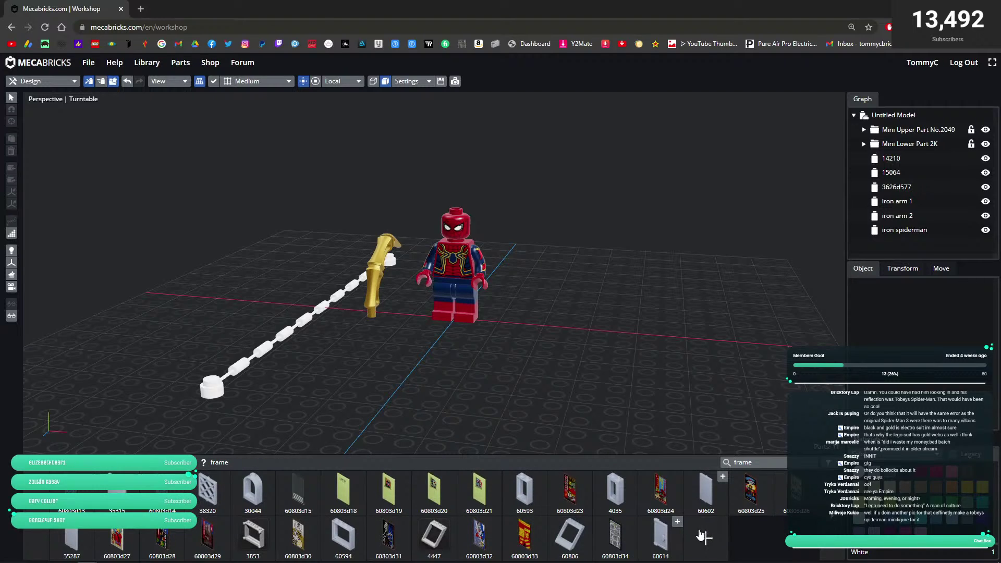
{"action": "scroll", "coordinate": [724, 550], "scroll_direction": "down", "scroll_amount": 2}
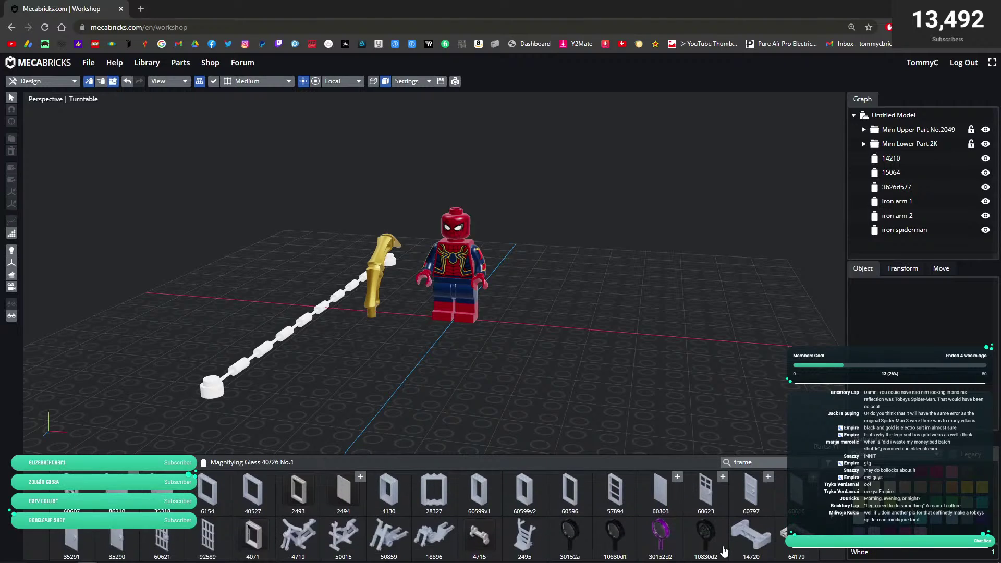
{"action": "left_click", "coordinate": [569, 495]}
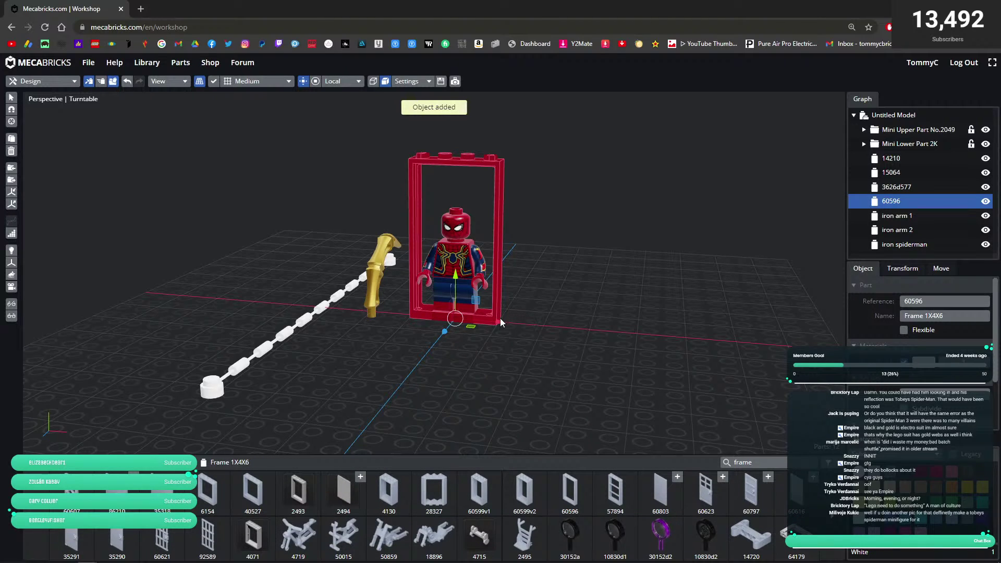
{"action": "left_click_drag", "start_coordinate": [499, 318], "coordinate": [587, 398]}
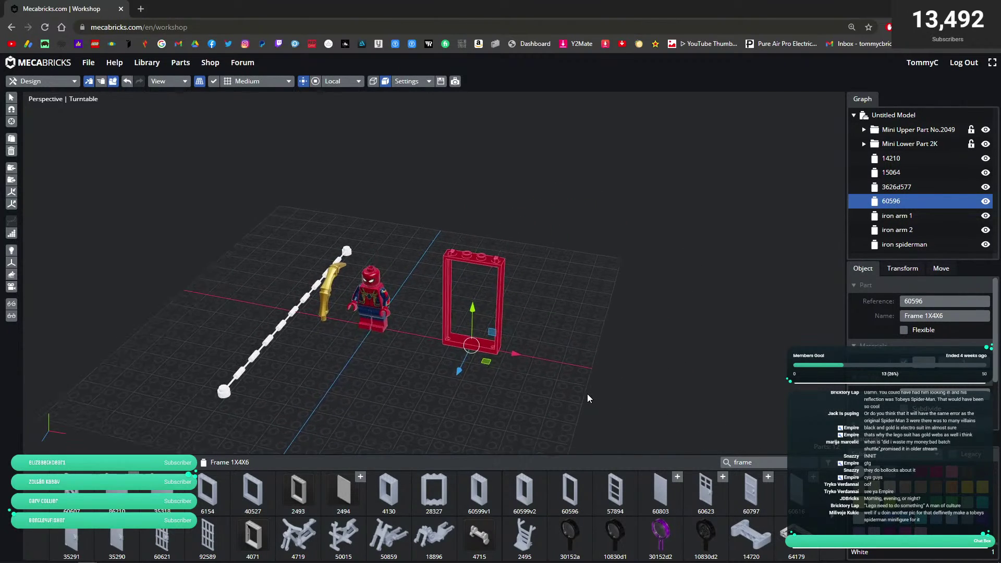
{"action": "left_click", "coordinate": [588, 396]}
- Try the Glass For Frame 1X4X6 part 60803d15 by adding it and moving it to the white window frame
{"action": "scroll", "coordinate": [588, 527], "scroll_direction": "down", "scroll_amount": 5}
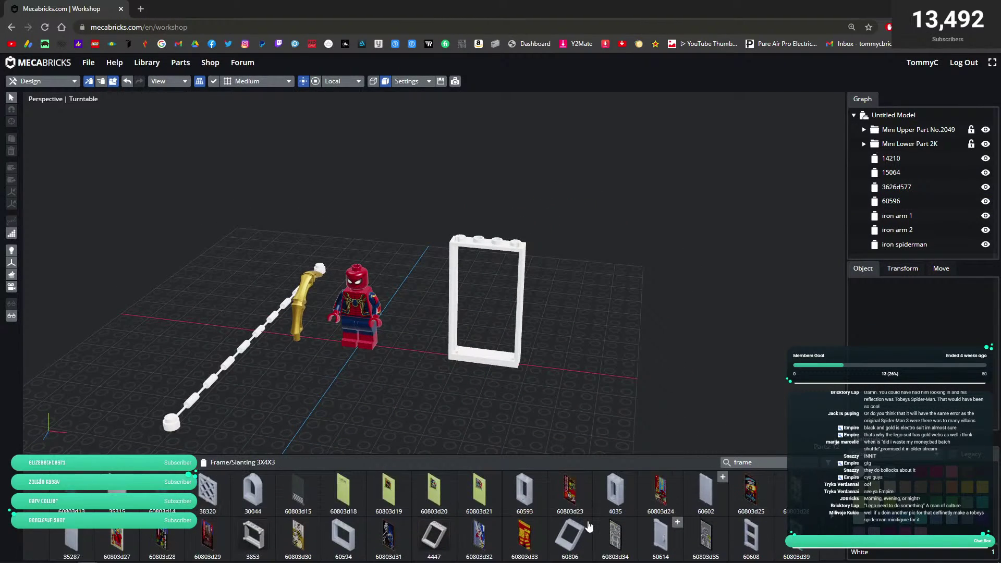
{"action": "scroll", "coordinate": [692, 539], "scroll_direction": "down", "scroll_amount": 3}
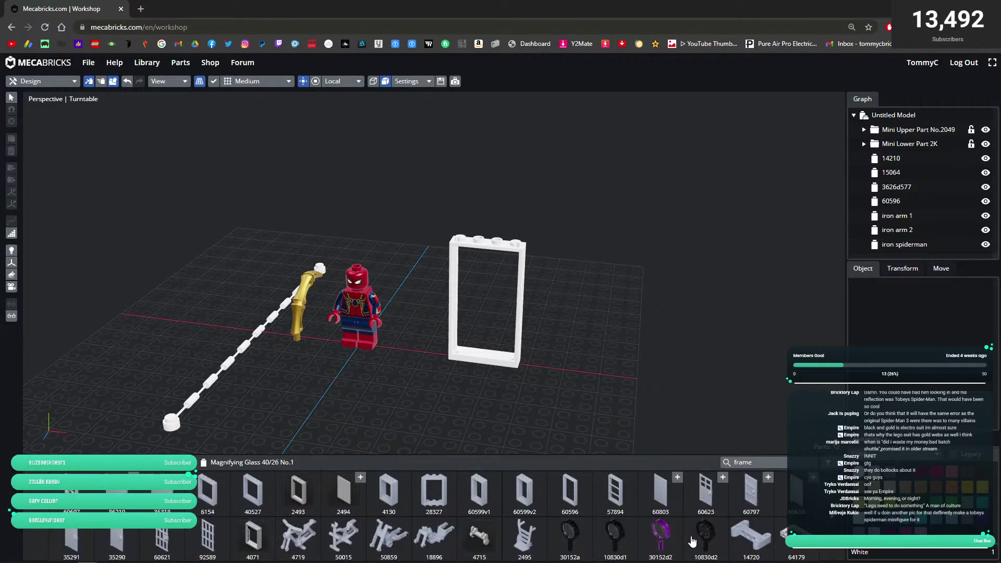
{"action": "scroll", "coordinate": [689, 538], "scroll_direction": "down", "scroll_amount": 5}
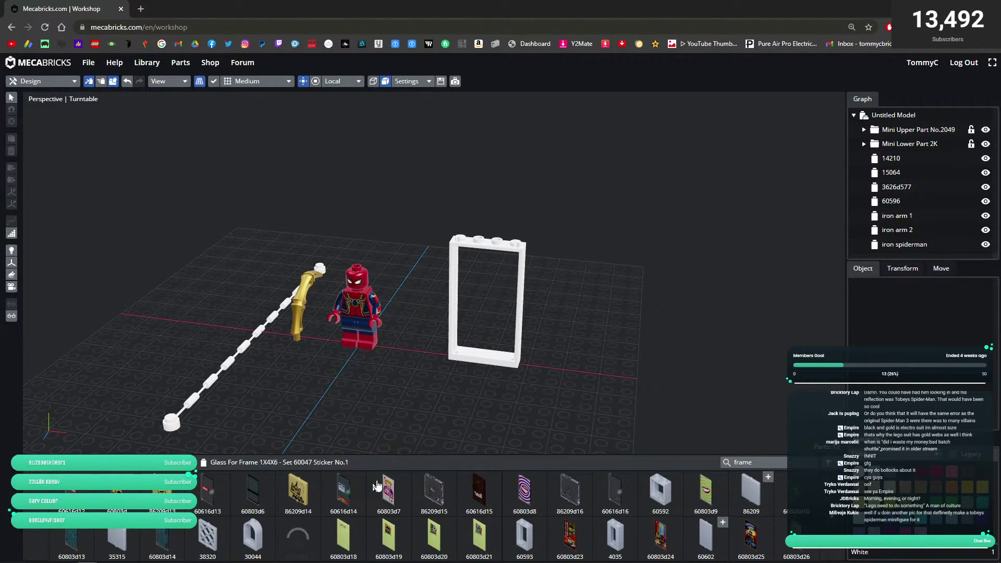
{"action": "left_click", "coordinate": [298, 537]}
{"action": "left_click_drag", "start_coordinate": [403, 356], "coordinate": [522, 380]}
{"action": "scroll", "coordinate": [507, 401], "scroll_direction": "down", "scroll_amount": 2}
{"action": "scroll", "coordinate": [521, 398], "scroll_direction": "up", "scroll_amount": 3}
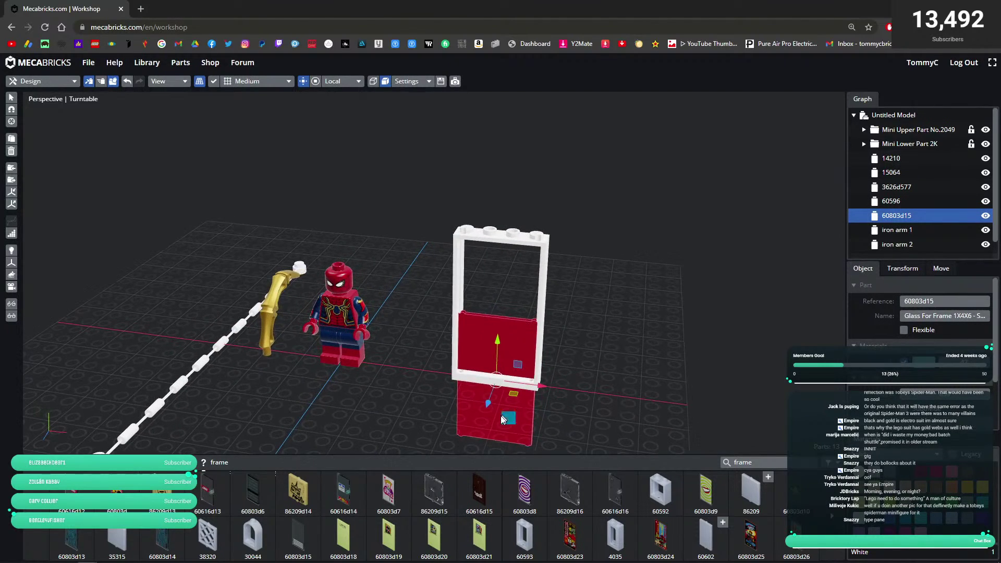
- Delete the 60803d15 glass panel from the model and return to the frame parts results
{"action": "left_click_drag", "start_coordinate": [500, 414], "coordinate": [471, 398]}
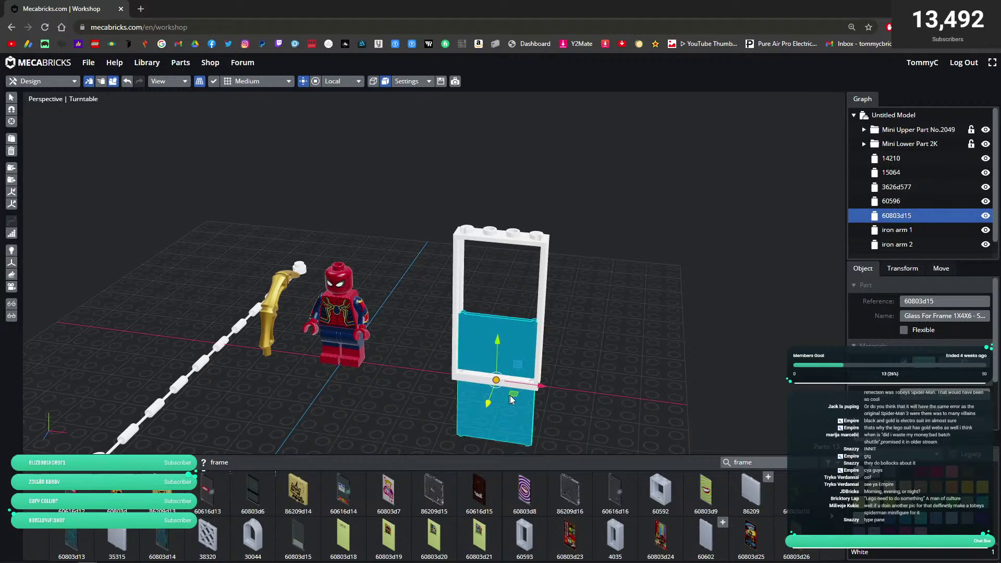
{"action": "key", "text": "Delete"}
{"action": "scroll", "coordinate": [544, 514], "scroll_direction": "up", "scroll_amount": 2}
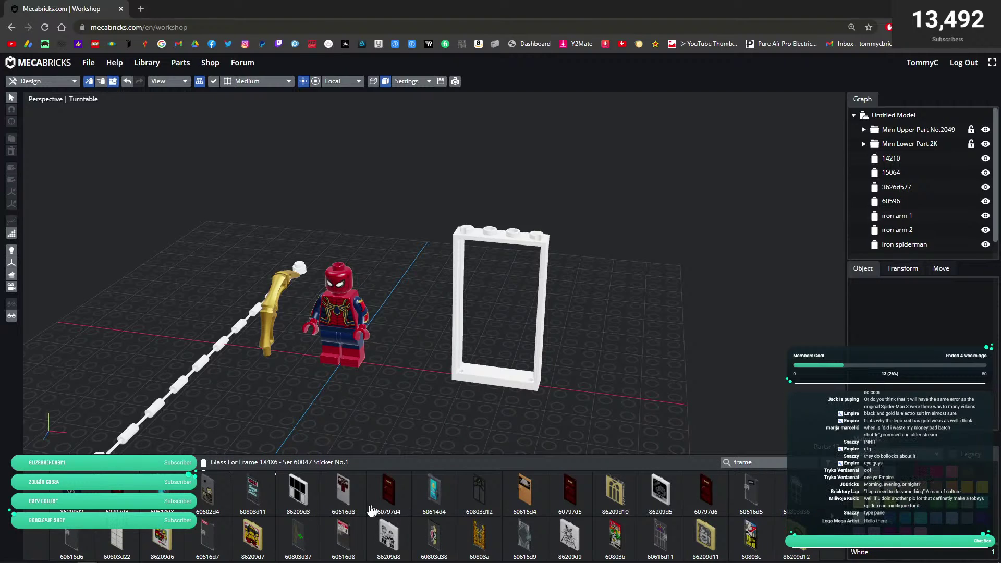
- Recolour the white Frame 1X4X6 beside the minifigure to Dark Stone Grey
{"action": "scroll", "coordinate": [275, 532], "scroll_direction": "up", "scroll_amount": 2}
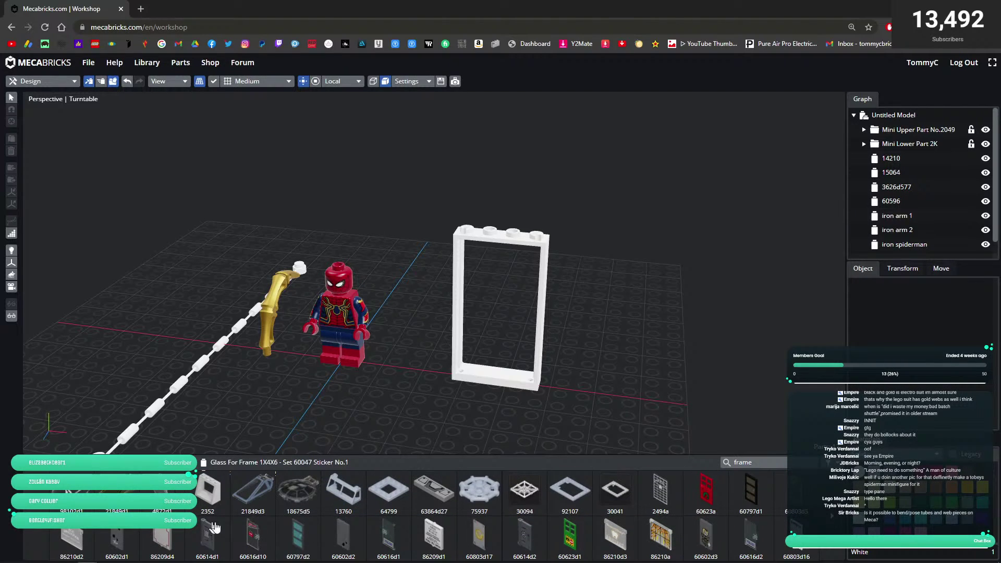
{"action": "scroll", "coordinate": [268, 526], "scroll_direction": "up", "scroll_amount": 1}
{"action": "scroll", "coordinate": [303, 530], "scroll_direction": "down", "scroll_amount": 3}
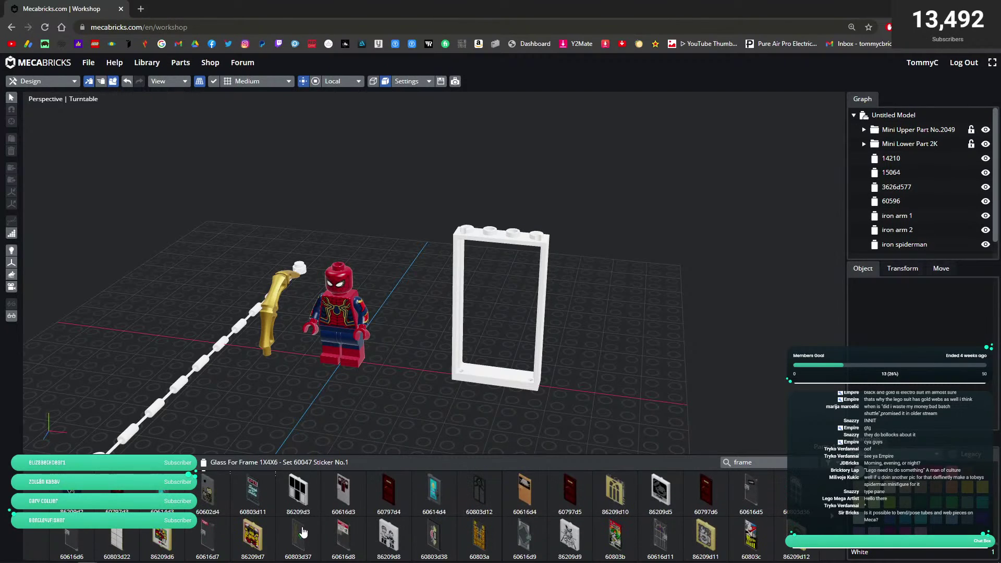
{"action": "left_click_drag", "start_coordinate": [531, 389], "coordinate": [517, 411]}
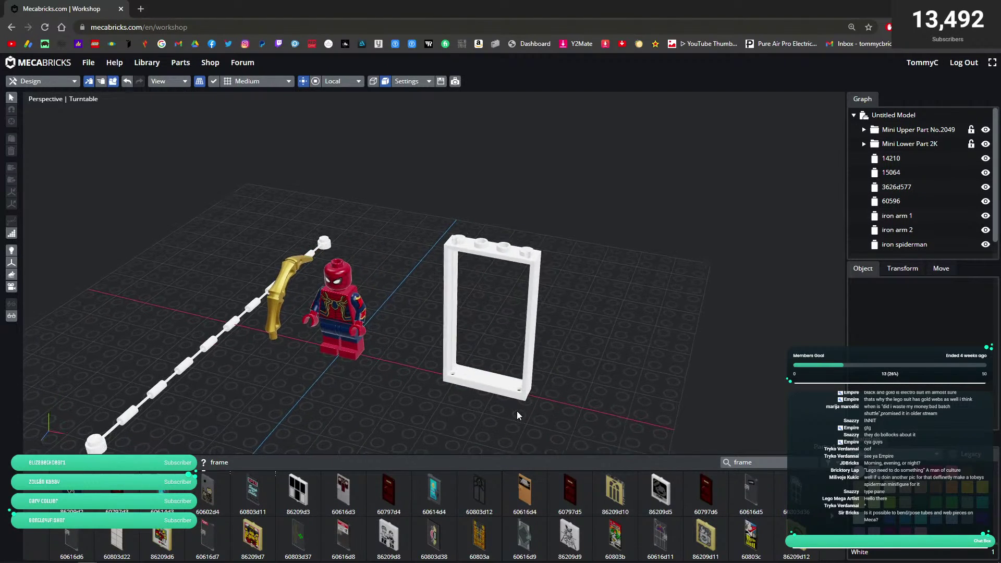
{"action": "left_click", "coordinate": [509, 392]}
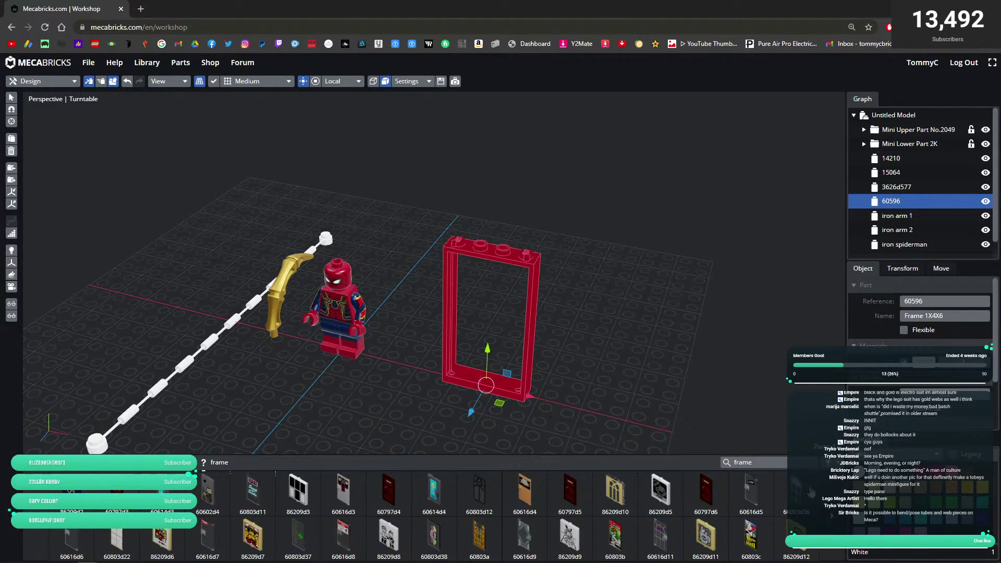
{"action": "left_click", "coordinate": [873, 530]}
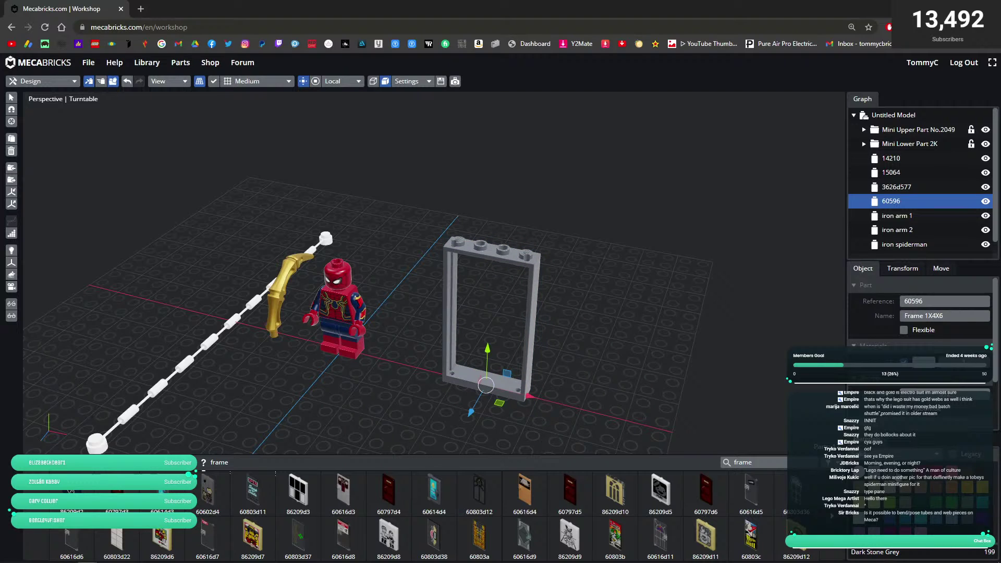
{"action": "left_click", "coordinate": [672, 424]}
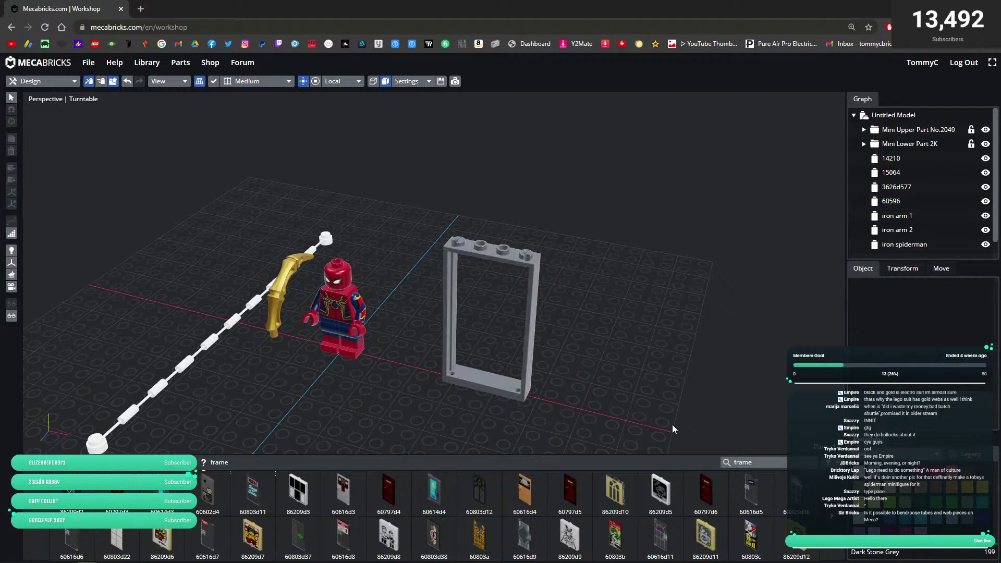
{"action": "left_click_drag", "start_coordinate": [672, 426], "coordinate": [682, 423]}
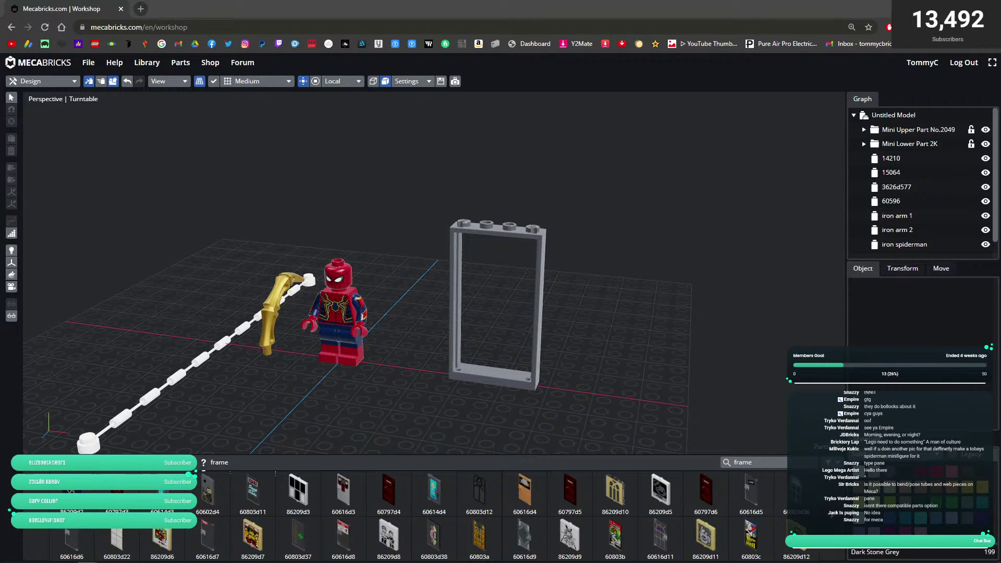
- Check the upside-down Iron Spider composite in Photoshop, then return to Mecabricks and search the parts library for "panel"
{"action": "left_click_drag", "start_coordinate": [467, 399], "coordinate": [445, 405]}
{"action": "key", "text": "alt+Tab"}
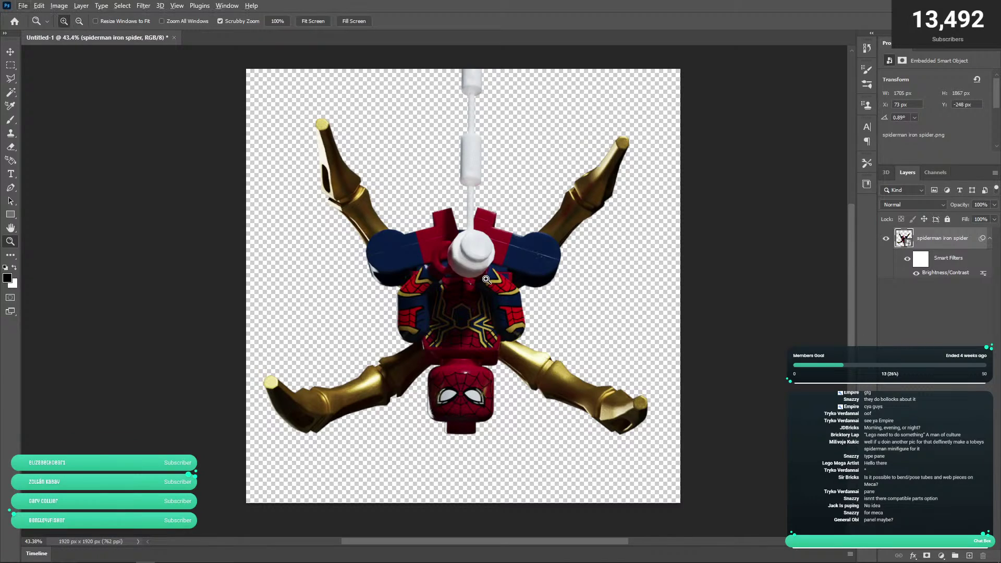
{"action": "key", "text": "alt+Tab"}
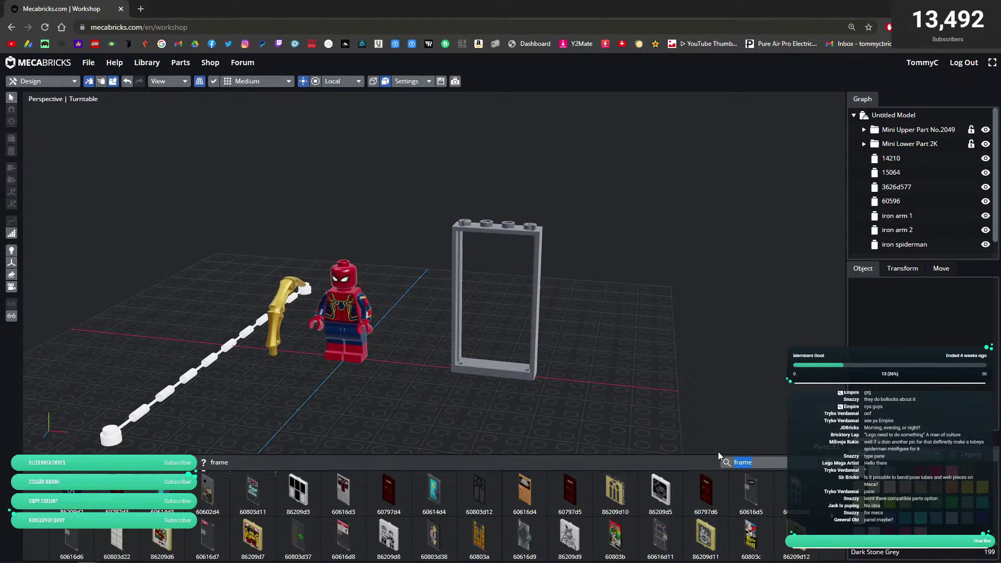
{"action": "type", "text": "panel"}
{"action": "key", "text": "Return"}
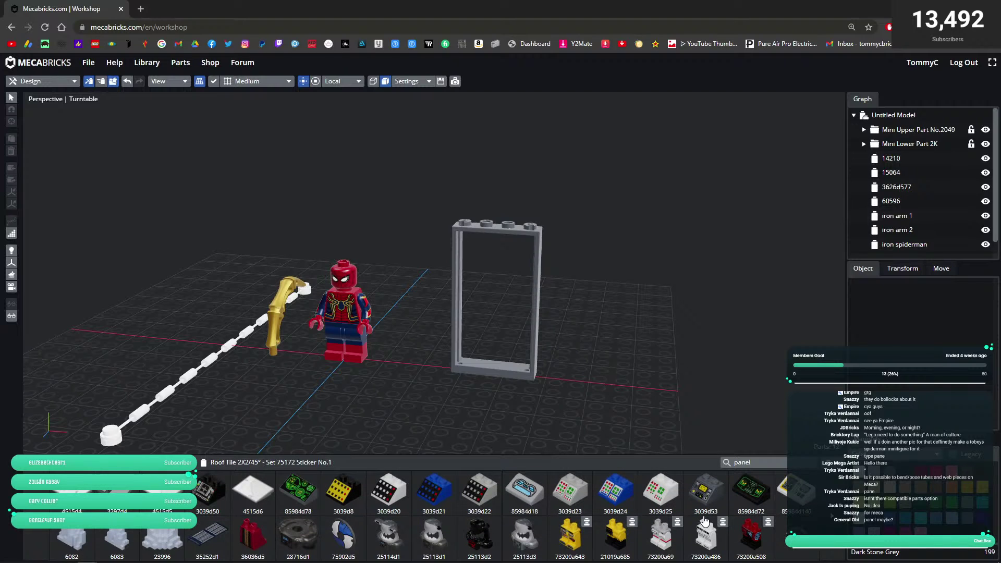
- Look through the "panel" parts for a plain glass piece that fits the 1X4X6 window frame
{"action": "scroll", "coordinate": [780, 540], "scroll_direction": "down", "scroll_amount": 5}
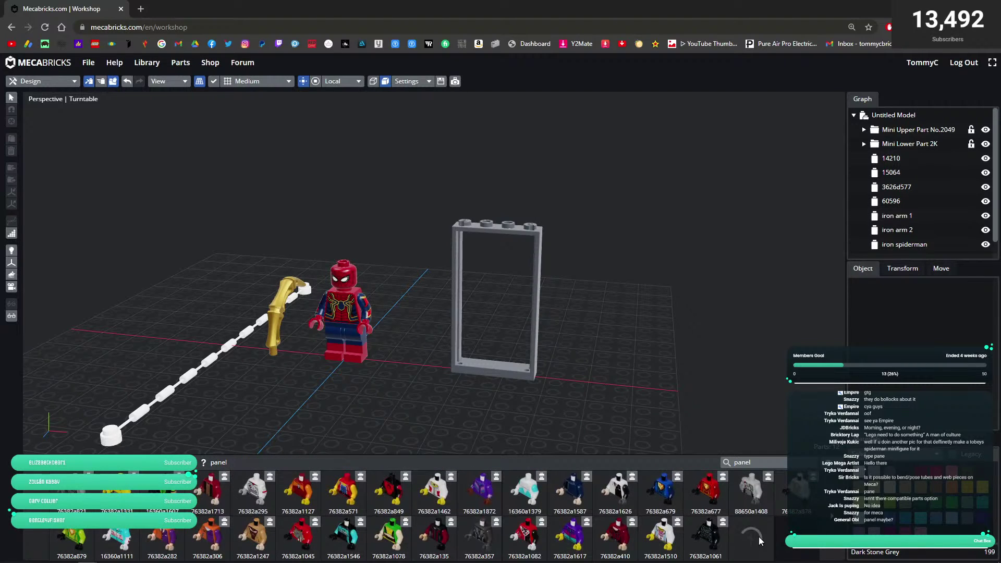
{"action": "scroll", "coordinate": [749, 537], "scroll_direction": "down", "scroll_amount": 5}
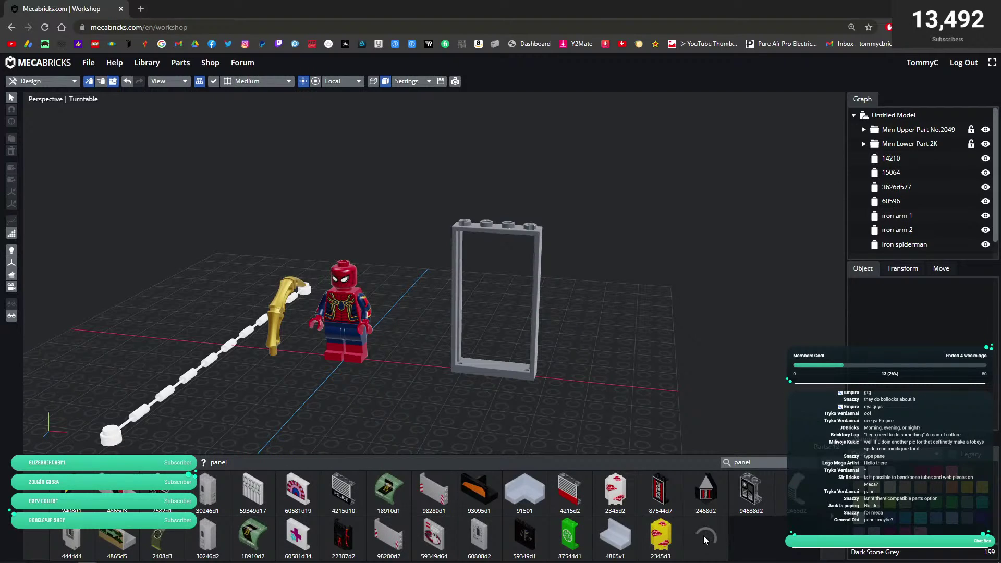
{"action": "scroll", "coordinate": [714, 539], "scroll_direction": "down", "scroll_amount": 2}
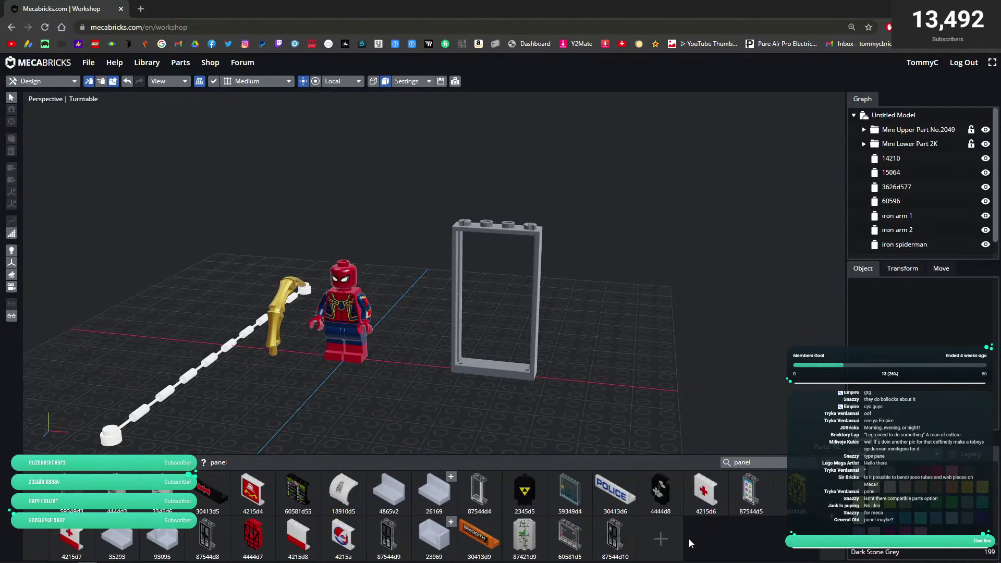
{"action": "scroll", "coordinate": [705, 535], "scroll_direction": "down", "scroll_amount": 2}
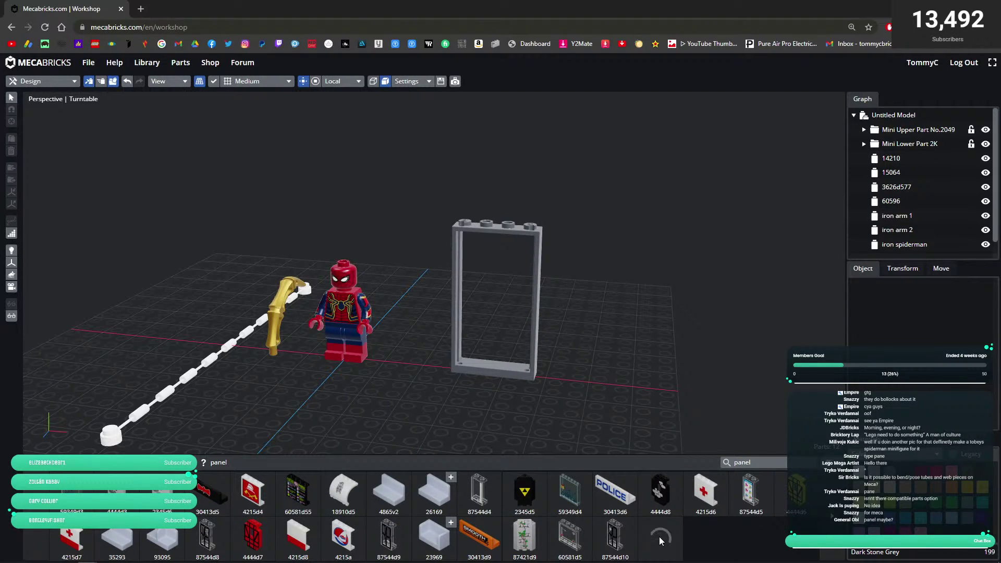
{"action": "scroll", "coordinate": [672, 533], "scroll_direction": "down", "scroll_amount": 3}
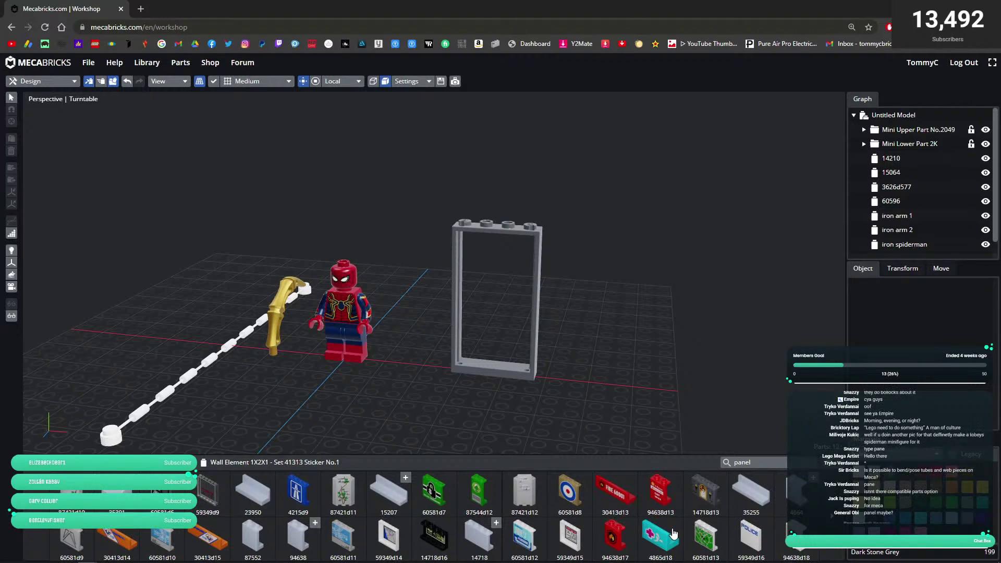
{"action": "left_click", "coordinate": [618, 537]}
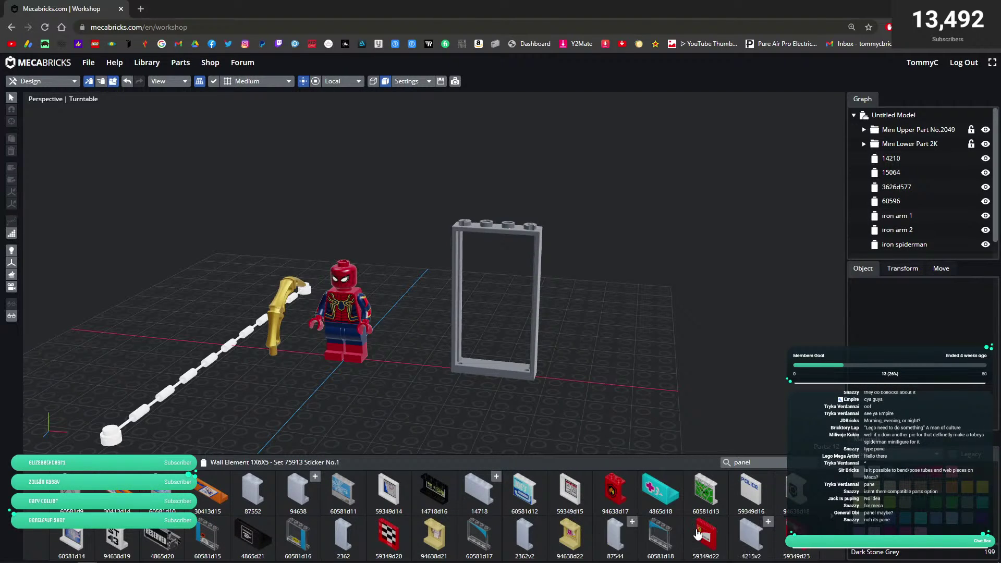
{"action": "scroll", "coordinate": [693, 521], "scroll_direction": "down", "scroll_amount": 2}
{"action": "scroll", "coordinate": [653, 525], "scroll_direction": "down", "scroll_amount": 1}
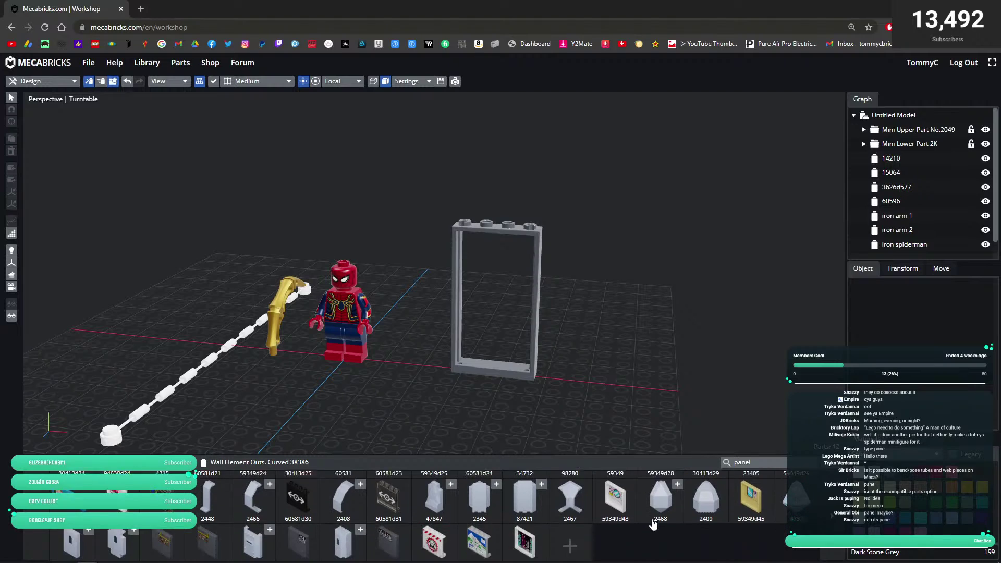
{"action": "scroll", "coordinate": [587, 543], "scroll_direction": "down", "scroll_amount": 3}
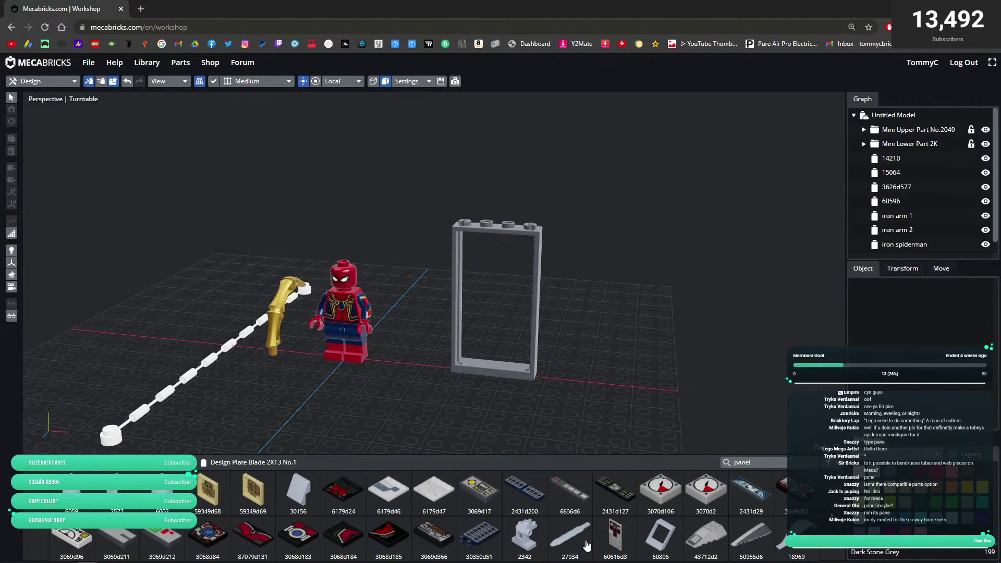
{"action": "left_click", "coordinate": [533, 540]}
{"action": "scroll", "coordinate": [500, 541], "scroll_direction": "down", "scroll_amount": 3}
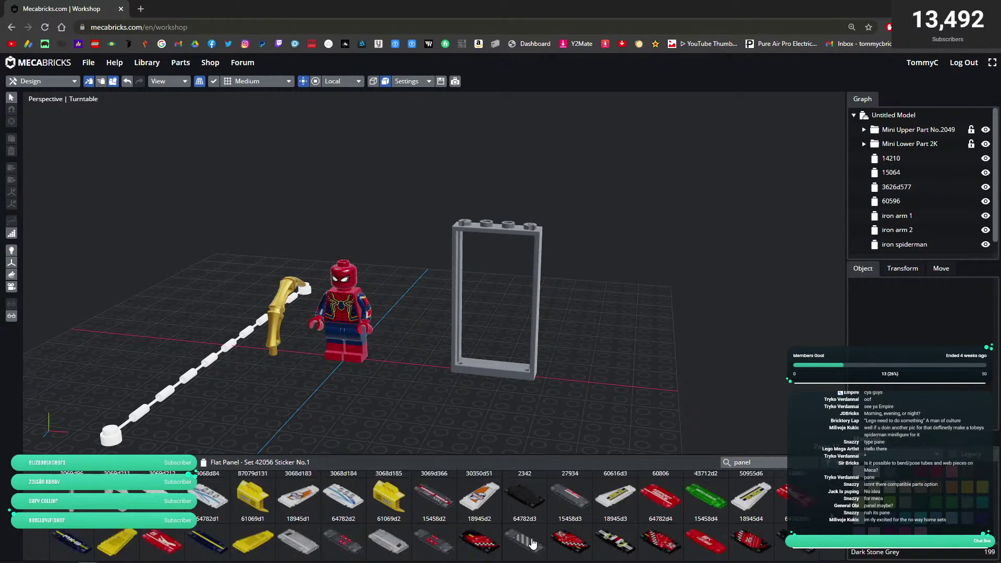
{"action": "scroll", "coordinate": [469, 539], "scroll_direction": "down", "scroll_amount": 3}
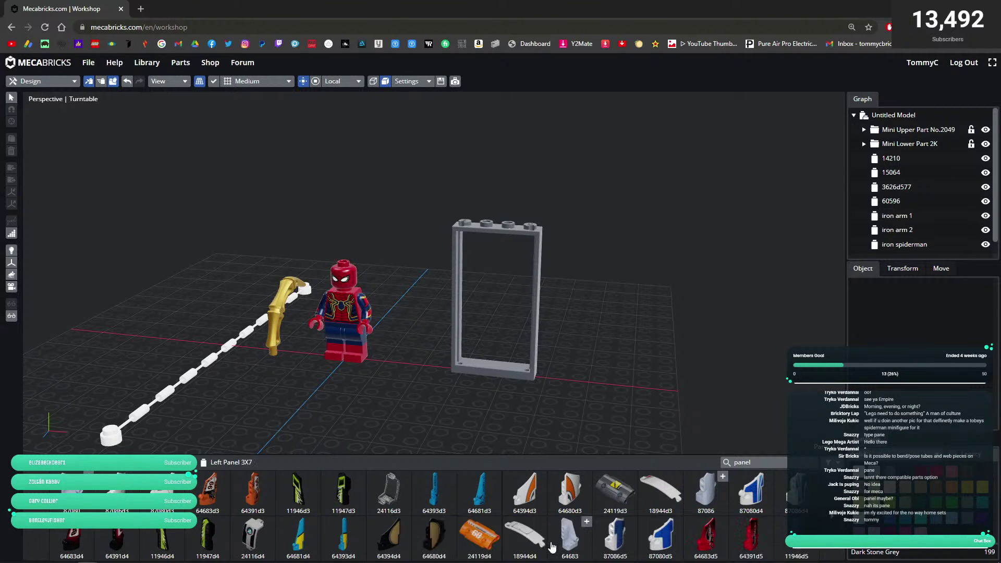
{"action": "scroll", "coordinate": [547, 541], "scroll_direction": "down", "scroll_amount": 2}
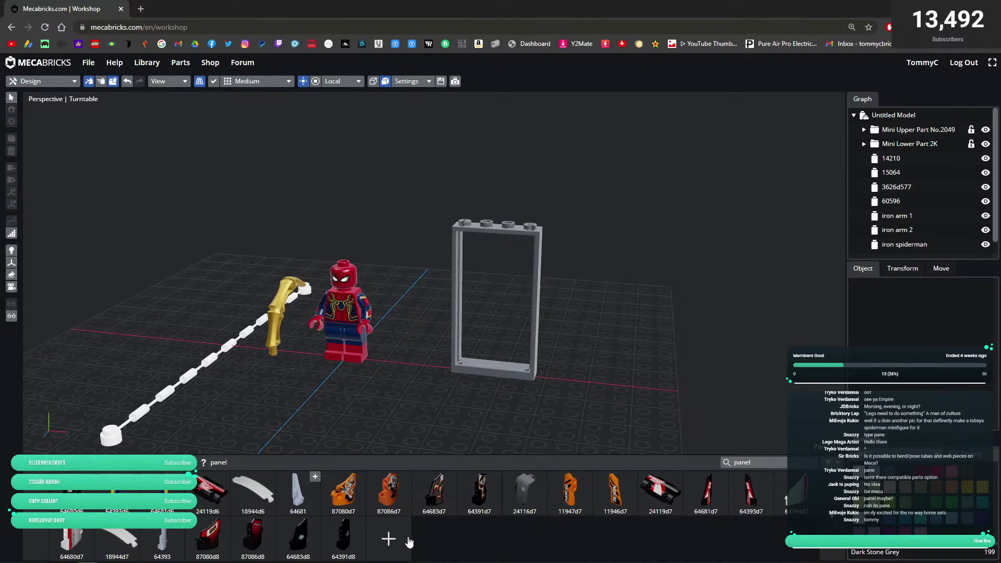
{"action": "scroll", "coordinate": [462, 544], "scroll_direction": "down", "scroll_amount": 5}
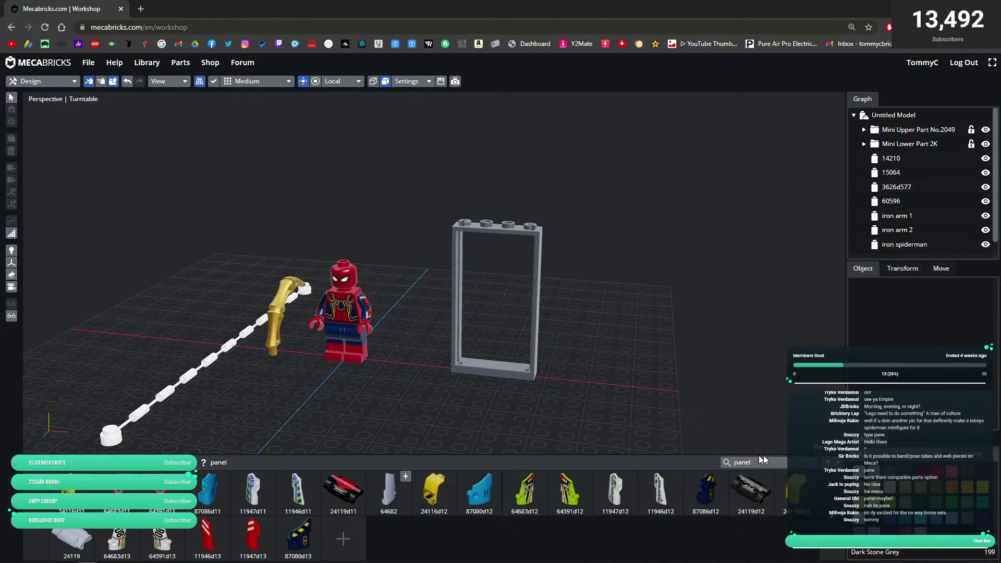
- Search the parts library for "pane" and look through the results for a plain glass piece that fits the 1X4X6 frame
{"action": "key", "text": "BackSpace"}
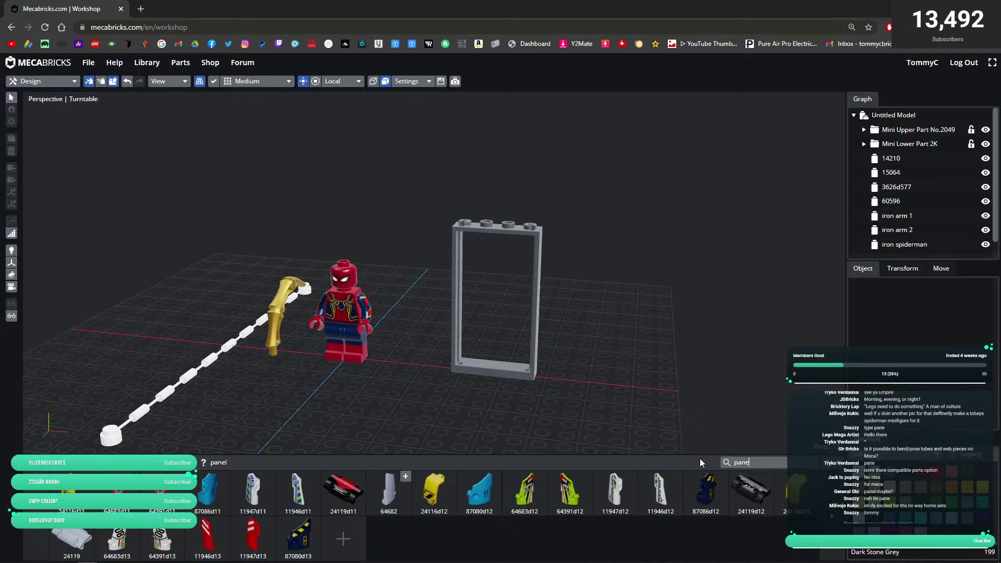
{"action": "scroll", "coordinate": [281, 513], "scroll_direction": "down", "scroll_amount": 1}
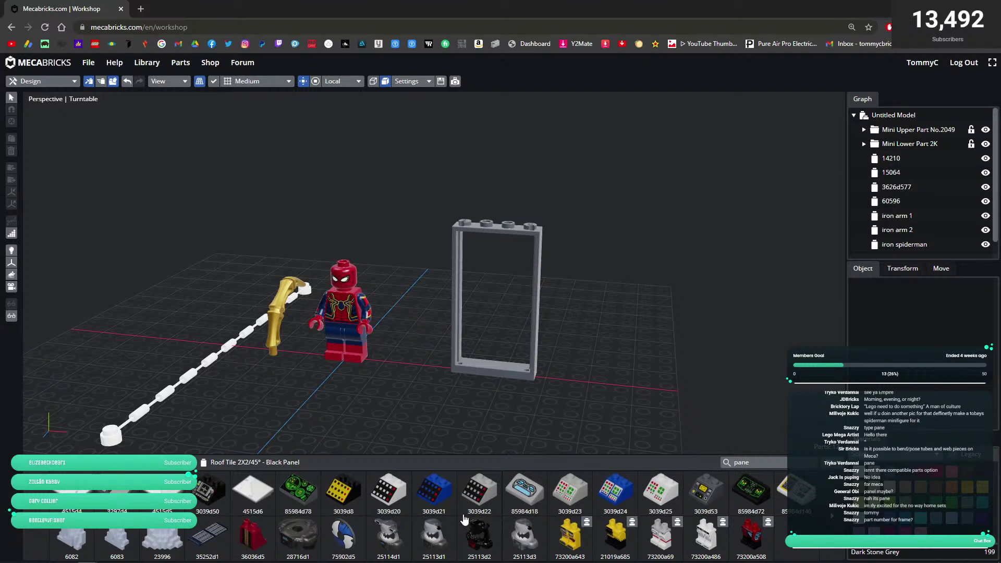
{"action": "scroll", "coordinate": [796, 547], "scroll_direction": "down", "scroll_amount": 3}
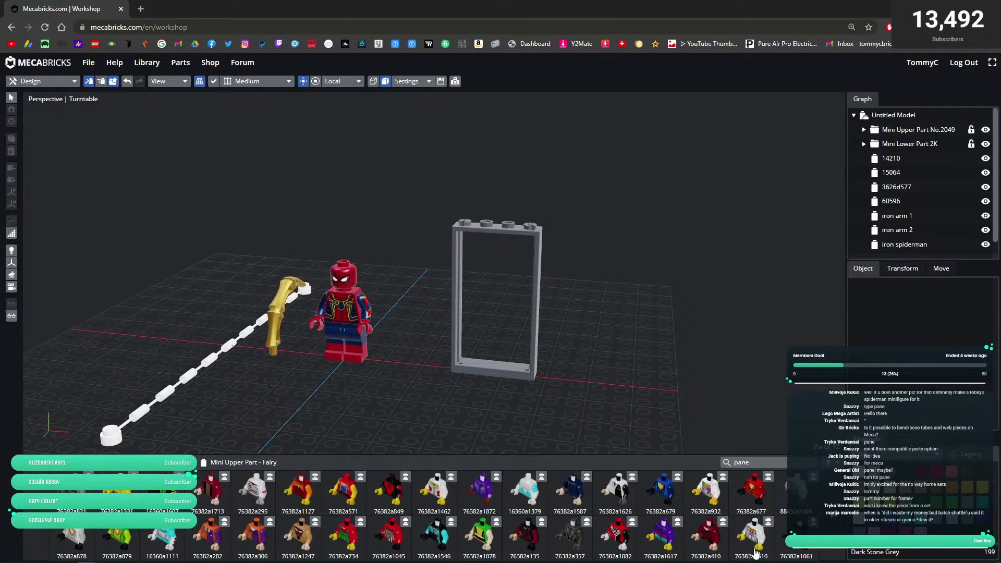
{"action": "scroll", "coordinate": [756, 551], "scroll_direction": "down", "scroll_amount": 3}
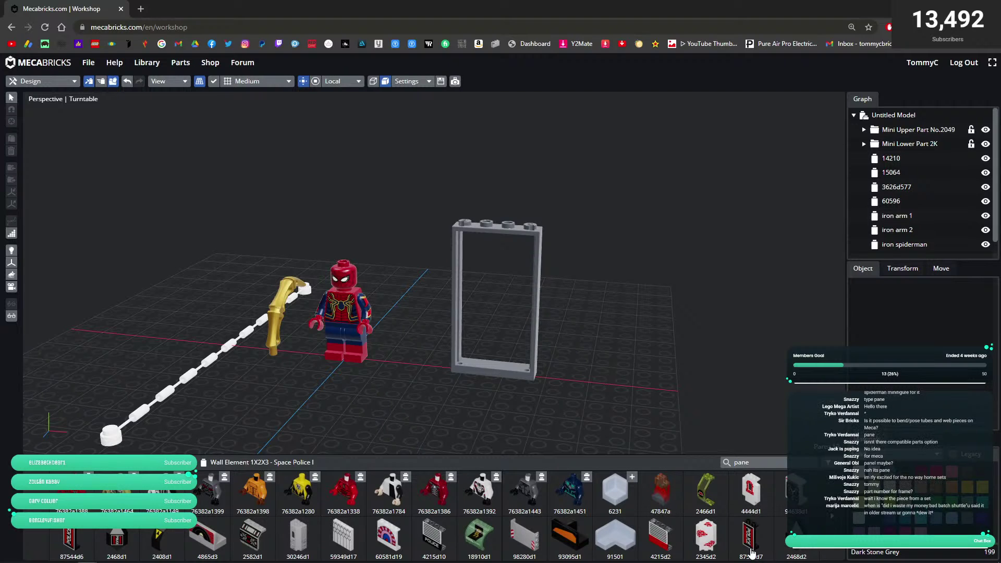
{"action": "scroll", "coordinate": [751, 551], "scroll_direction": "down", "scroll_amount": 2}
{"action": "scroll", "coordinate": [714, 547], "scroll_direction": "down", "scroll_amount": 2}
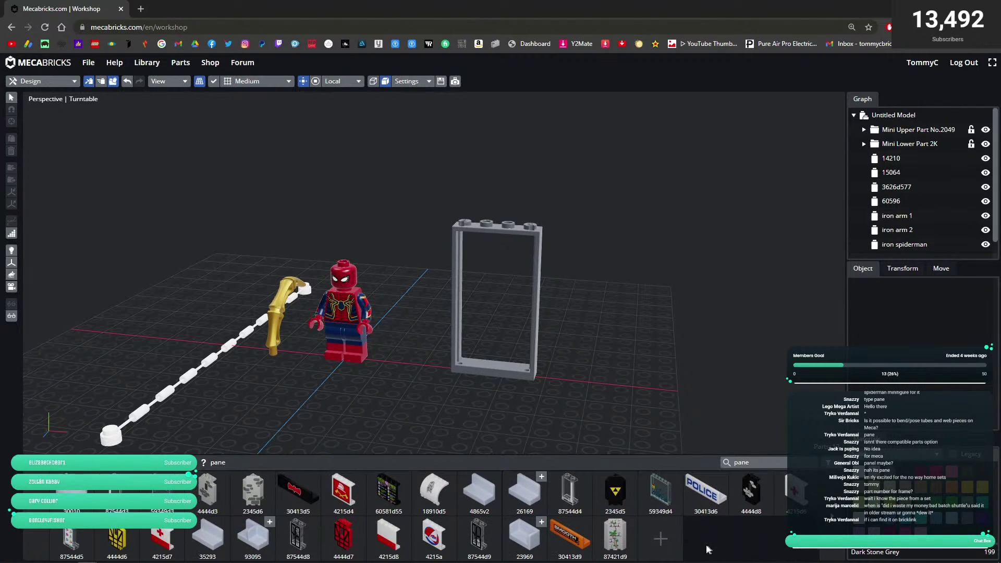
{"action": "scroll", "coordinate": [674, 545], "scroll_direction": "down", "scroll_amount": 2}
{"action": "scroll", "coordinate": [672, 544], "scroll_direction": "down", "scroll_amount": 1}
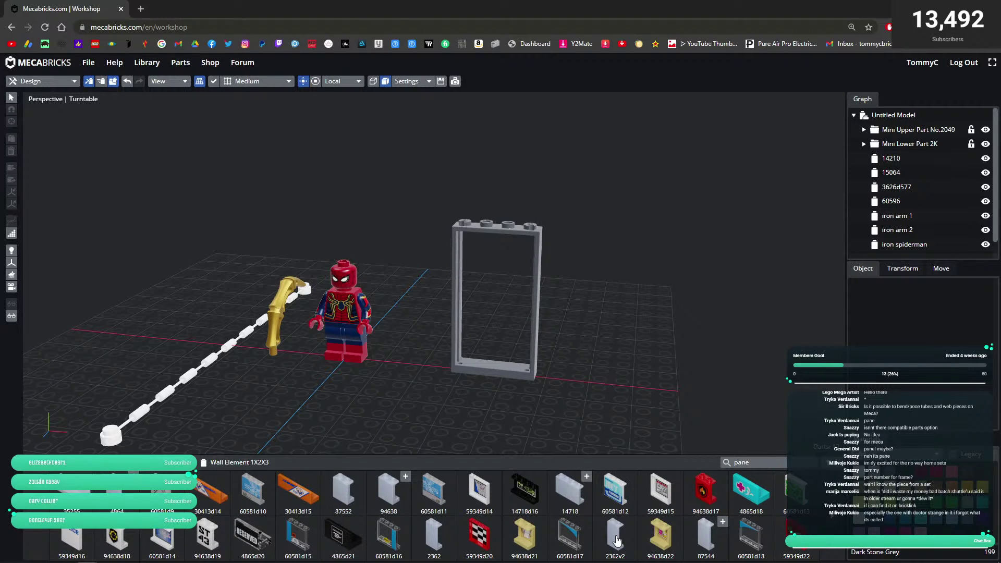
{"action": "scroll", "coordinate": [617, 541], "scroll_direction": "down", "scroll_amount": 2}
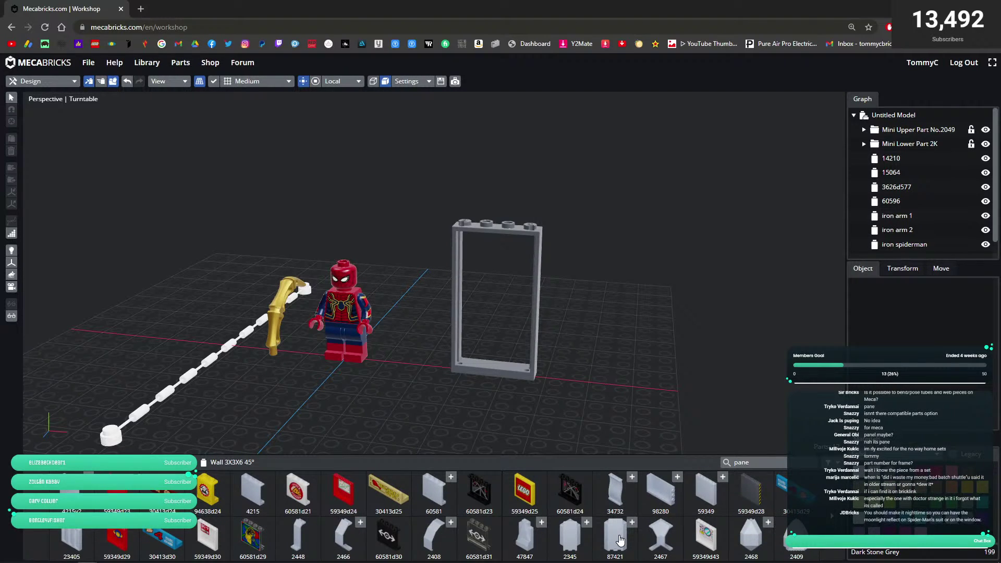
{"action": "scroll", "coordinate": [619, 539], "scroll_direction": "down", "scroll_amount": 1}
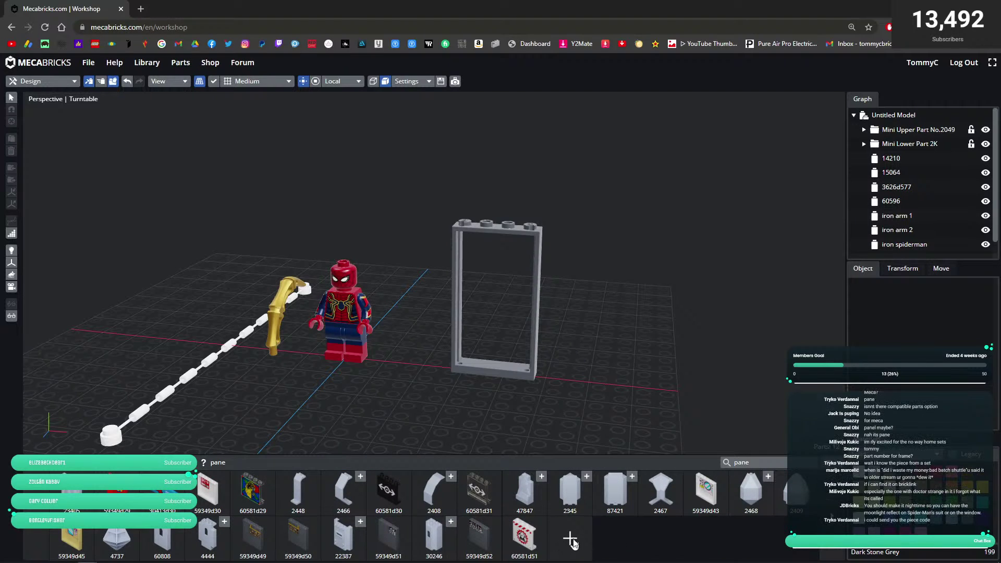
{"action": "scroll", "coordinate": [572, 542], "scroll_direction": "down", "scroll_amount": 1}
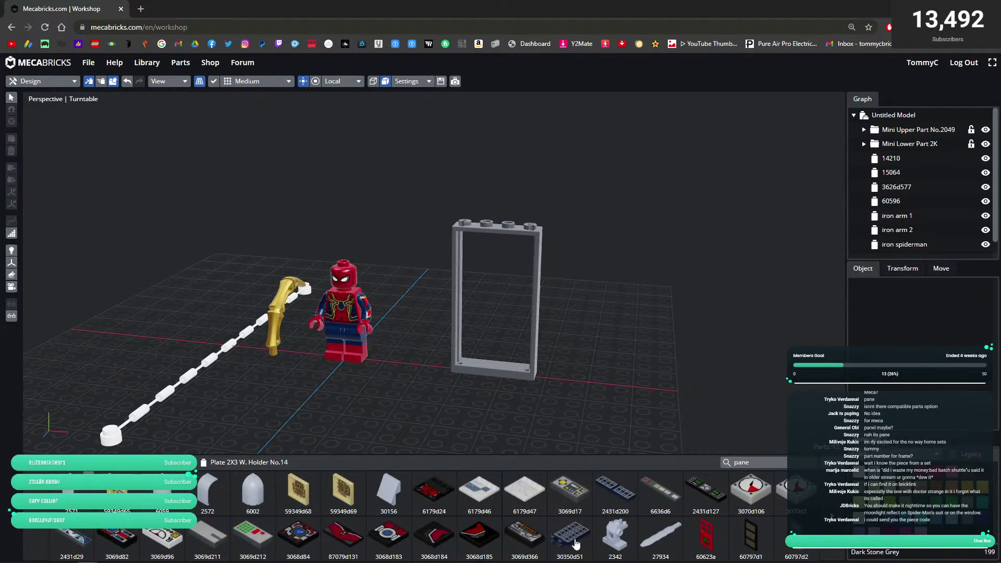
{"action": "scroll", "coordinate": [572, 544], "scroll_direction": "down", "scroll_amount": 3}
{"action": "left_click", "coordinate": [536, 545]}
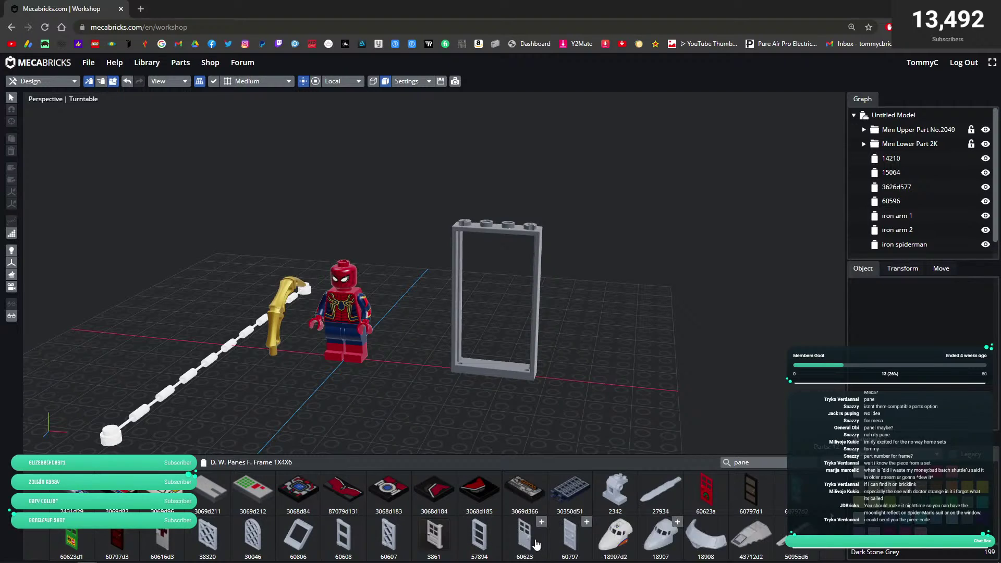
{"action": "scroll", "coordinate": [542, 544], "scroll_direction": "down", "scroll_amount": 3}
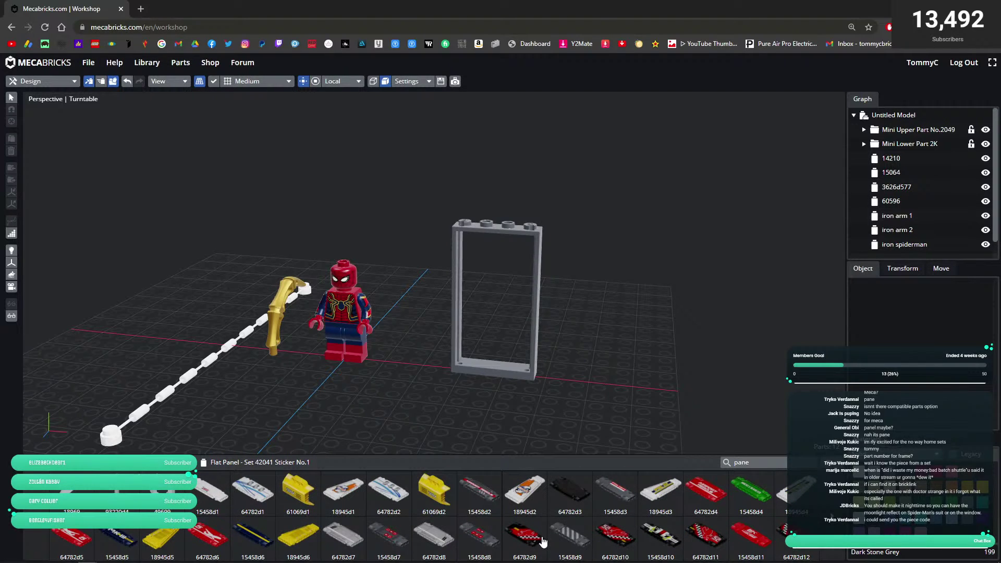
{"action": "scroll", "coordinate": [542, 542], "scroll_direction": "down", "scroll_amount": 1}
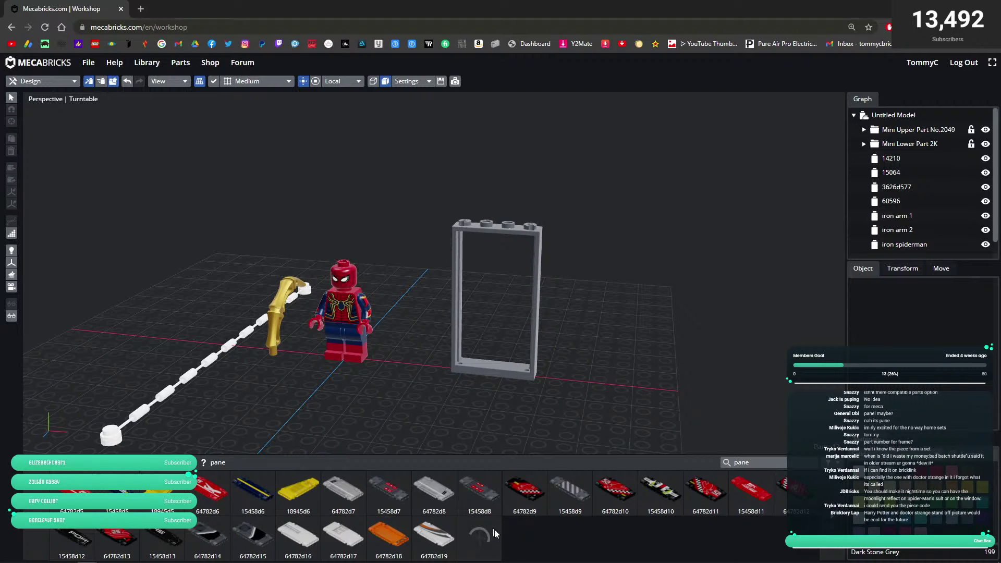
{"action": "scroll", "coordinate": [509, 539], "scroll_direction": "up", "scroll_amount": 2}
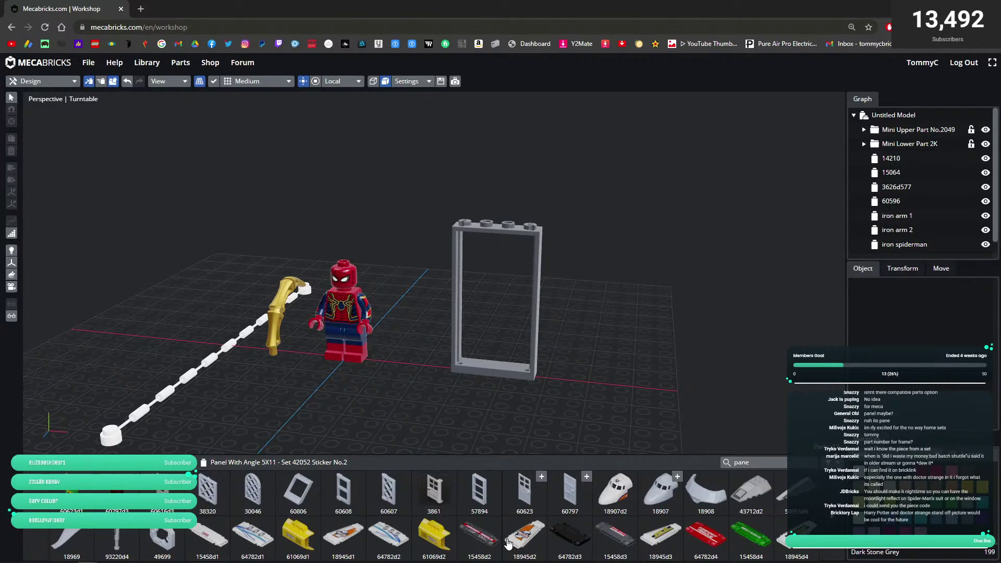
{"action": "scroll", "coordinate": [508, 543], "scroll_direction": "up", "scroll_amount": 3}
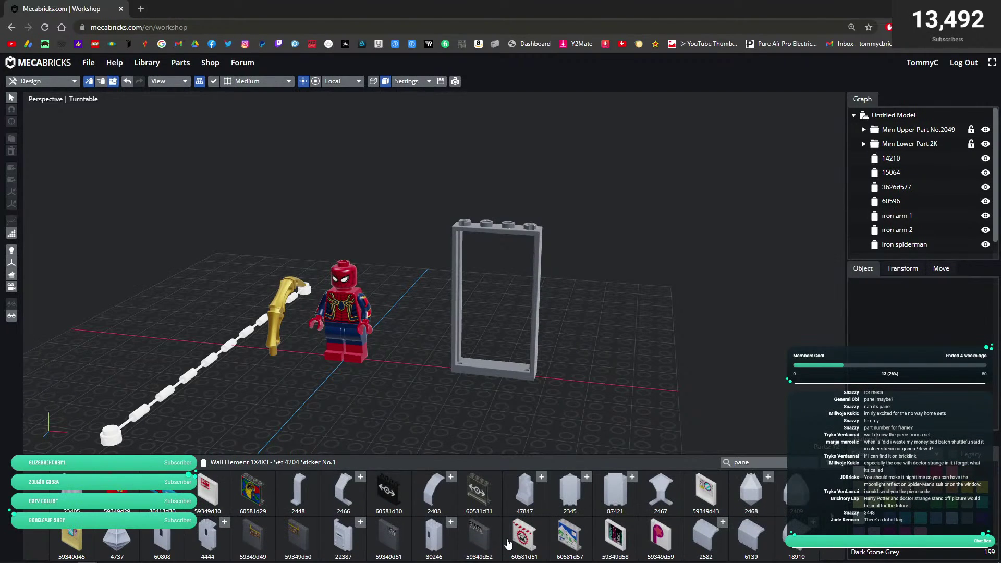
{"action": "scroll", "coordinate": [509, 544], "scroll_direction": "up", "scroll_amount": 3}
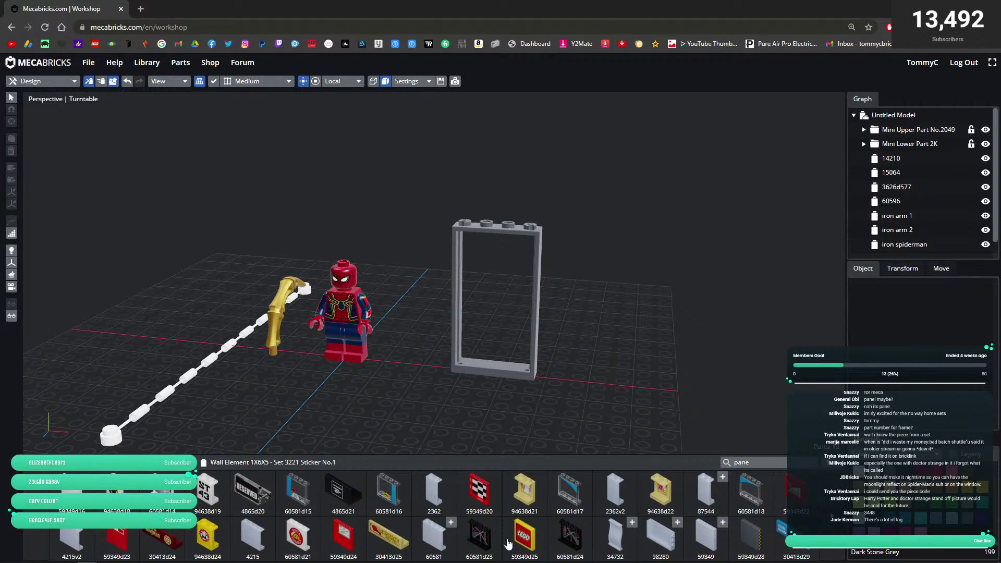
{"action": "scroll", "coordinate": [509, 543], "scroll_direction": "up", "scroll_amount": 3}
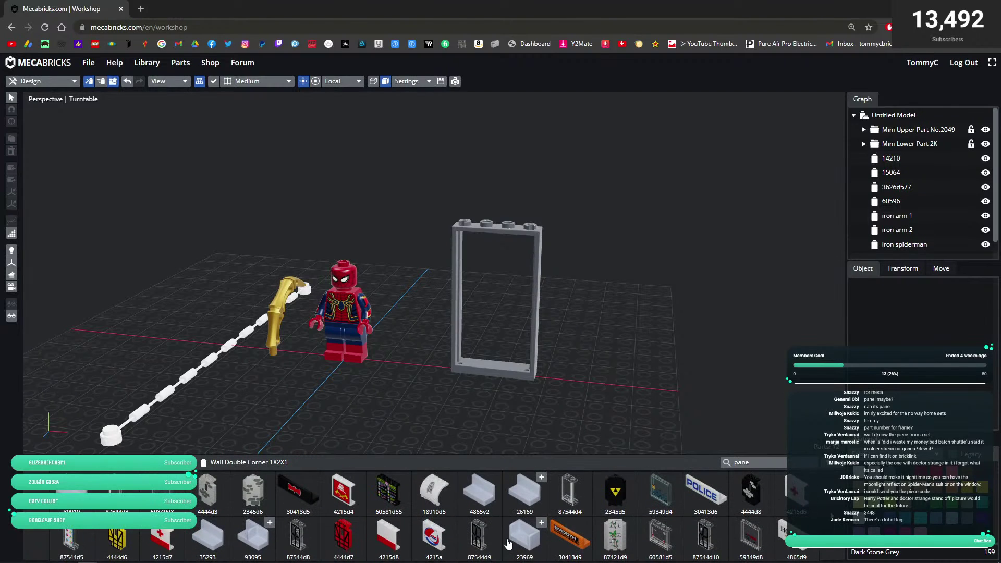
{"action": "scroll", "coordinate": [508, 544], "scroll_direction": "up", "scroll_amount": 5}
{"action": "scroll", "coordinate": [509, 544], "scroll_direction": "up", "scroll_amount": 3}
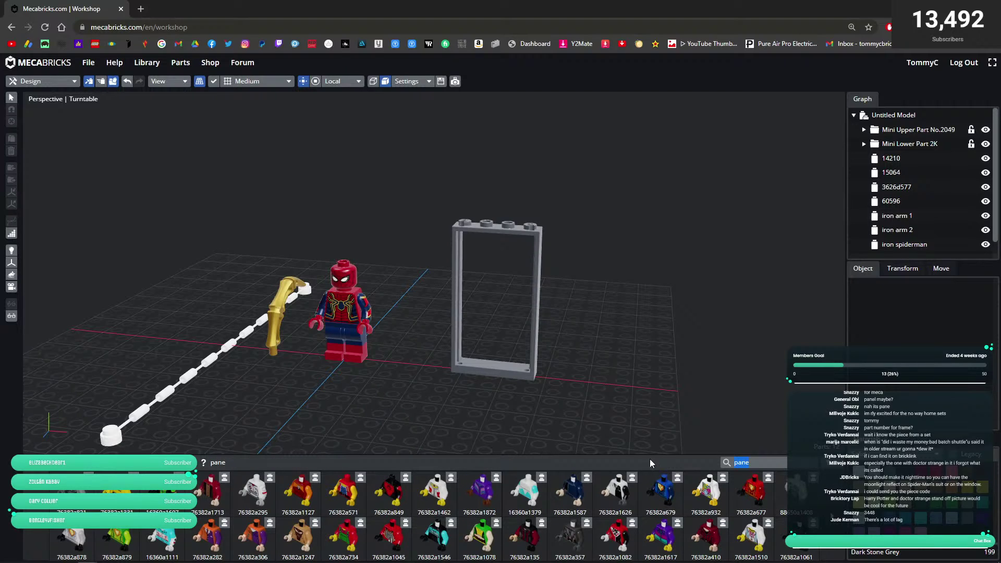
- Search the parts library for part number 3448, and for 2494 as an alternative
{"action": "type", "text": "3448"}
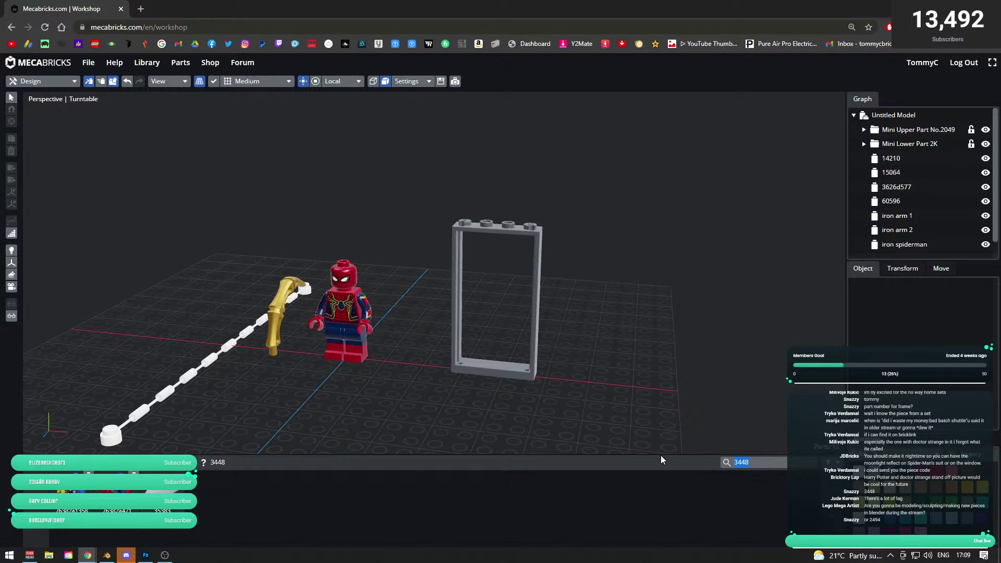
{"action": "type", "text": "2494"}
{"action": "key", "text": "Return"}
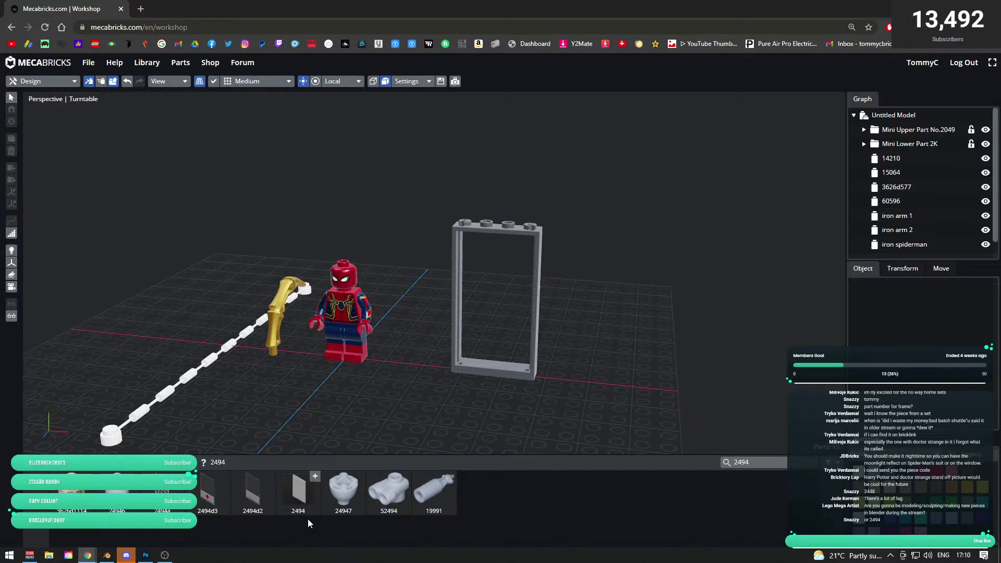
- Try the 2494 and 2494d3 glass parts in the 1X4X6 window frame and delete both from the model
{"action": "left_click_drag", "start_coordinate": [299, 492], "coordinate": [604, 345]}
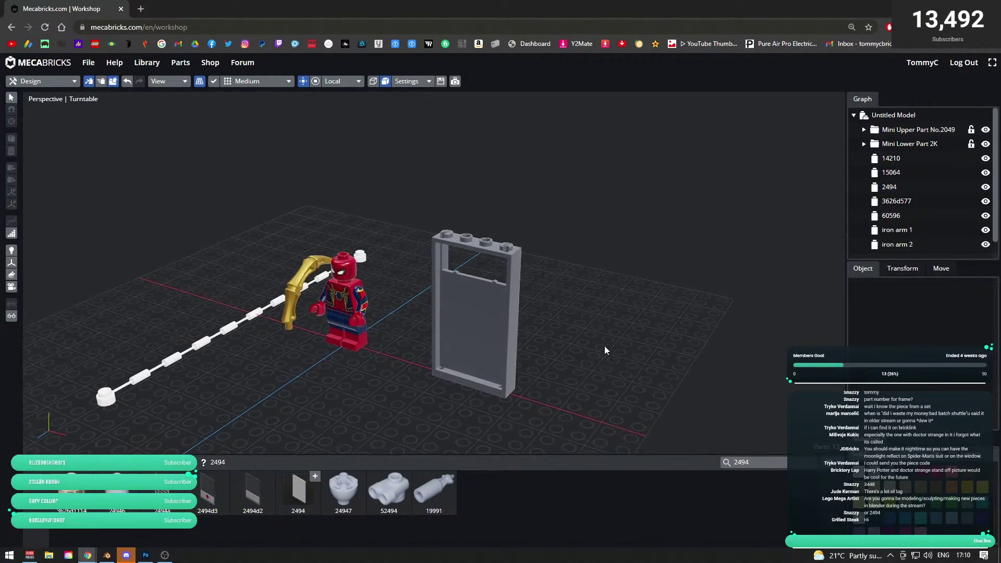
{"action": "left_click_drag", "start_coordinate": [207, 492], "coordinate": [523, 379]}
{"action": "left_click", "coordinate": [490, 324]}
{"action": "key", "text": "Delete"}
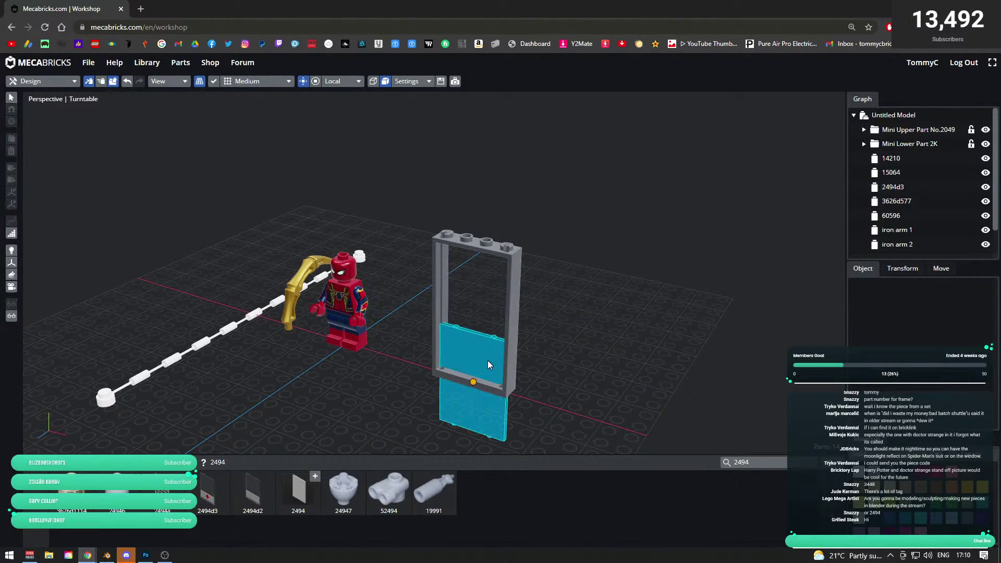
{"action": "left_click", "coordinate": [487, 361]}
{"action": "key", "text": "Delete"}
- Search the parts library for "1x4x6" and fit the plain glass part 60803 into the grey window frame
{"action": "left_click", "coordinate": [771, 462]}
{"action": "key", "text": "ctrl+a"}
{"action": "key", "text": "BackSpace"}
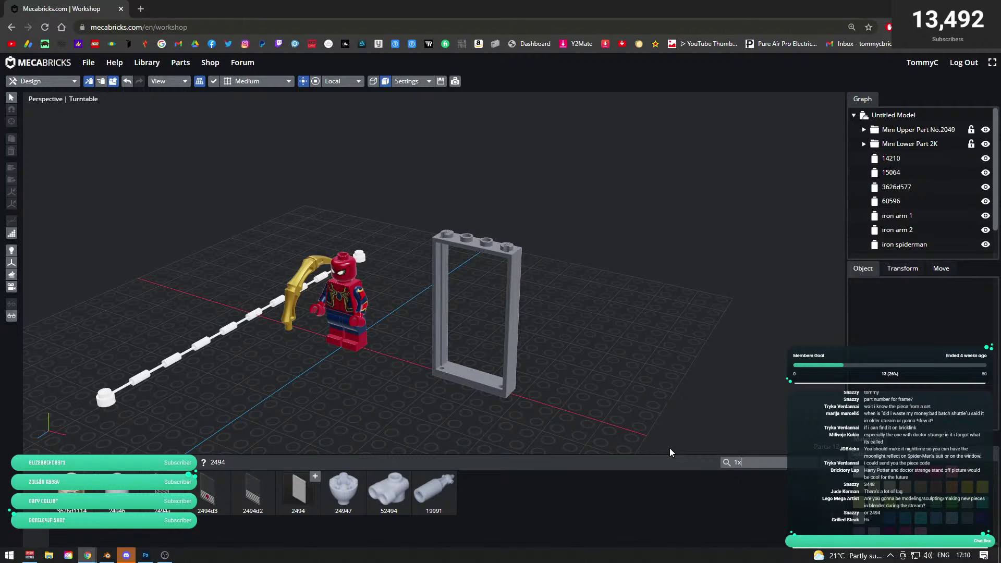
{"action": "type", "text": "1x4x6"}
{"action": "key", "text": "Return"}
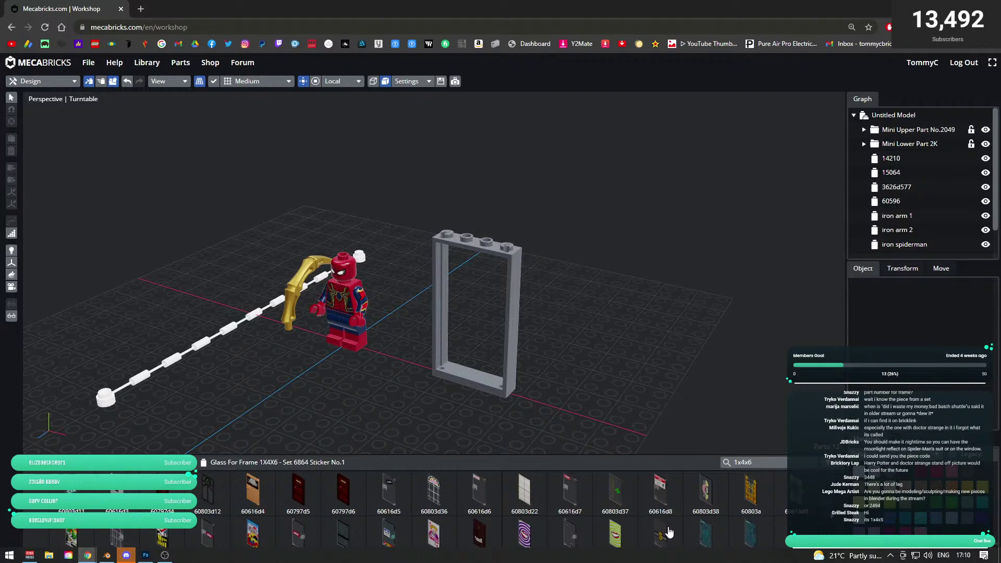
{"action": "scroll", "coordinate": [655, 529], "scroll_direction": "down", "scroll_amount": 1}
{"action": "scroll", "coordinate": [651, 529], "scroll_direction": "down", "scroll_amount": 1}
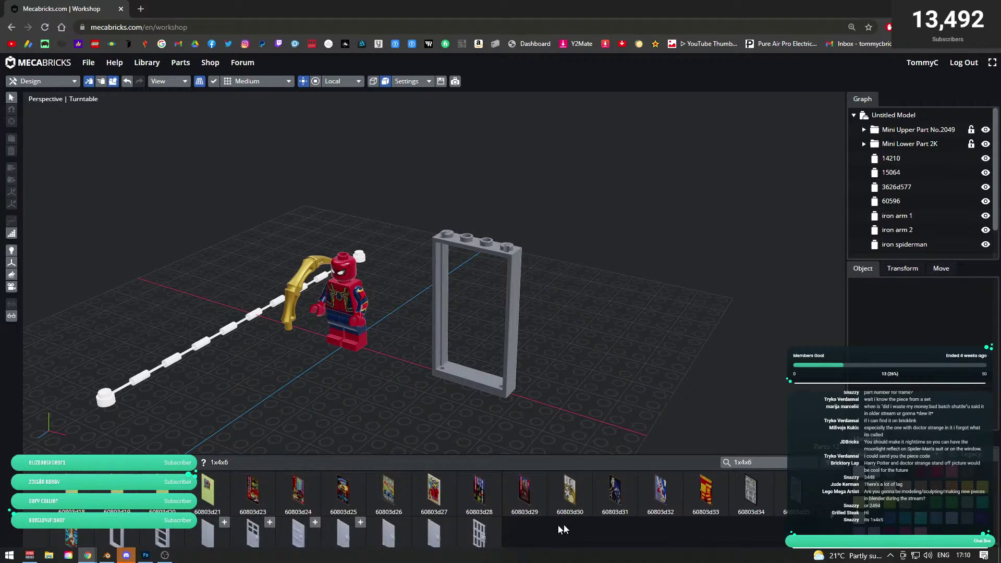
{"action": "left_click_drag", "start_coordinate": [207, 537], "coordinate": [471, 272]}
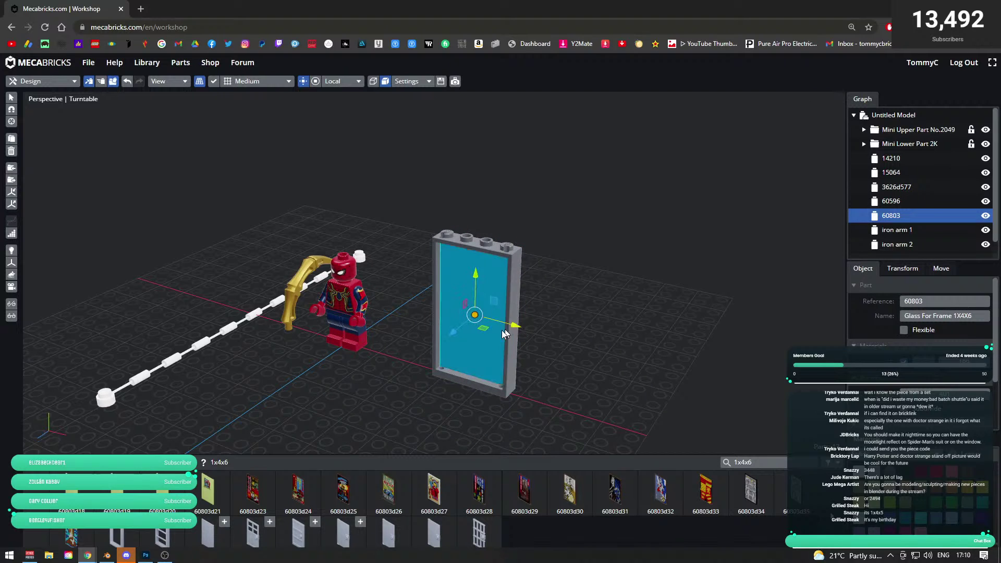
{"action": "scroll", "coordinate": [552, 374], "scroll_direction": "down", "scroll_amount": 4}
{"action": "left_click_drag", "start_coordinate": [573, 373], "coordinate": [273, 369]}
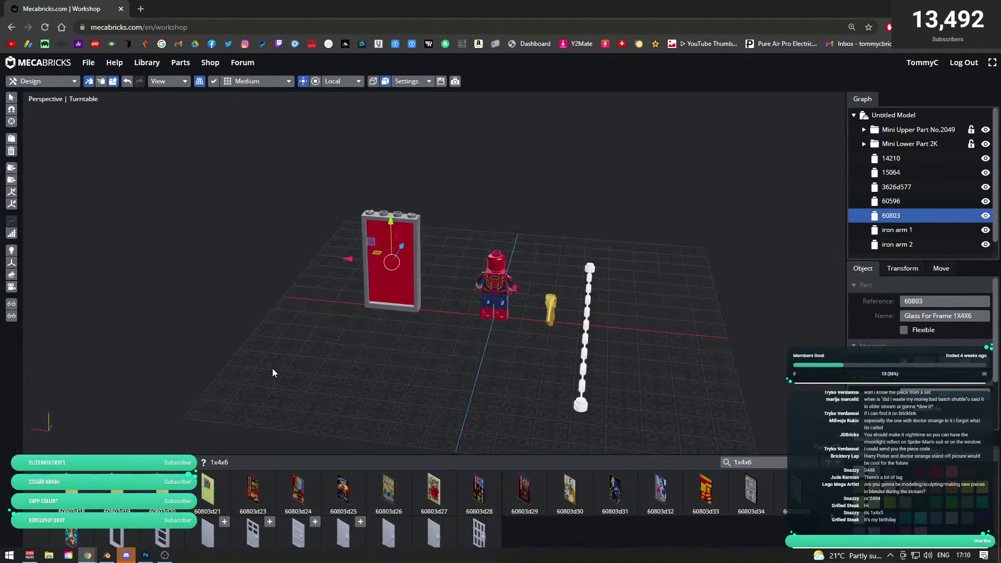
- Recolour the 60803 glass panel inside the window frame with a transparent brown tint
{"action": "left_click", "coordinate": [322, 343]}
{"action": "left_click_drag", "start_coordinate": [334, 321], "coordinate": [440, 394]}
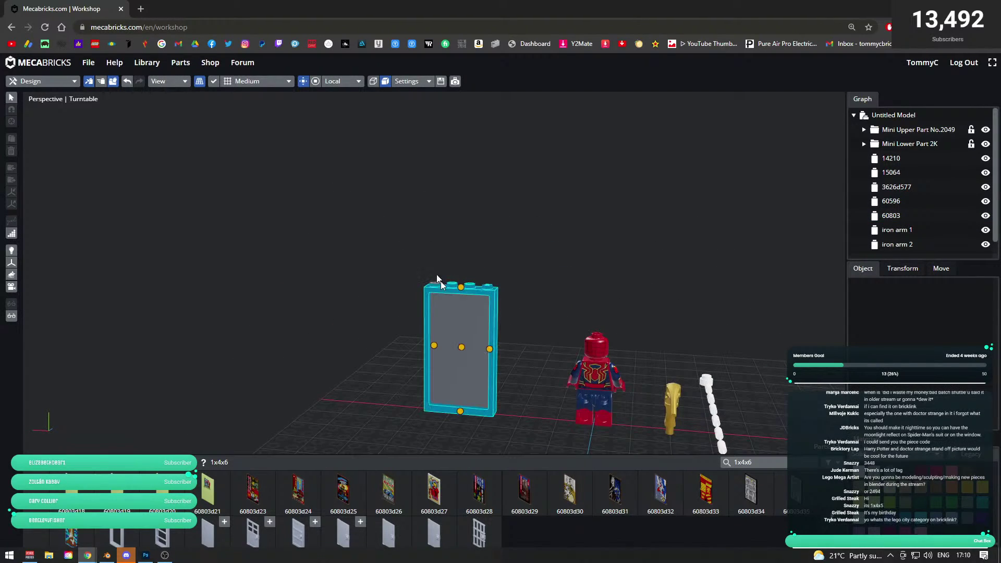
{"action": "left_click", "coordinate": [442, 295]}
{"action": "left_click", "coordinate": [894, 454]}
{"action": "left_click", "coordinate": [885, 495]}
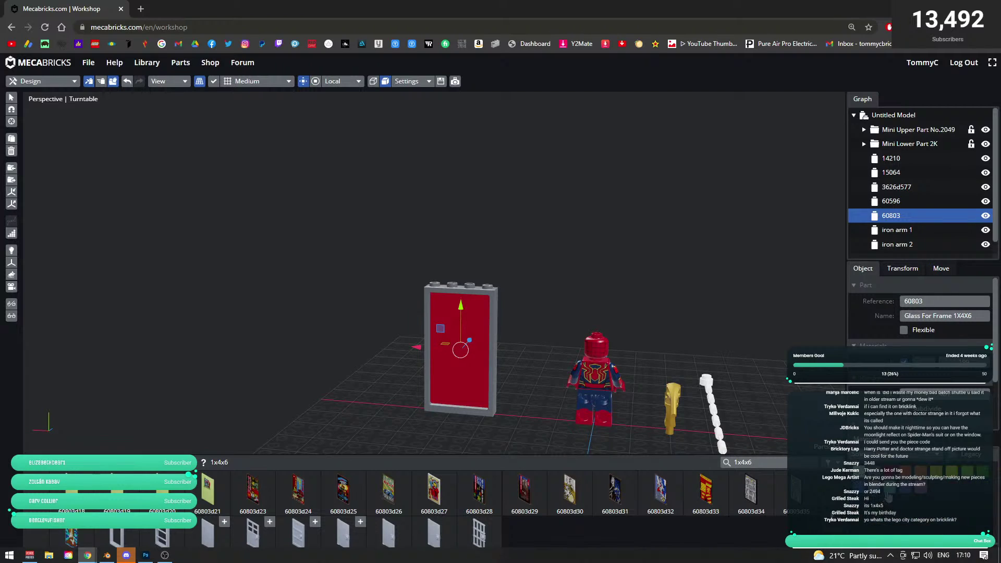
{"action": "left_click", "coordinate": [565, 316]}
{"action": "left_click_drag", "start_coordinate": [565, 317], "coordinate": [594, 308]}
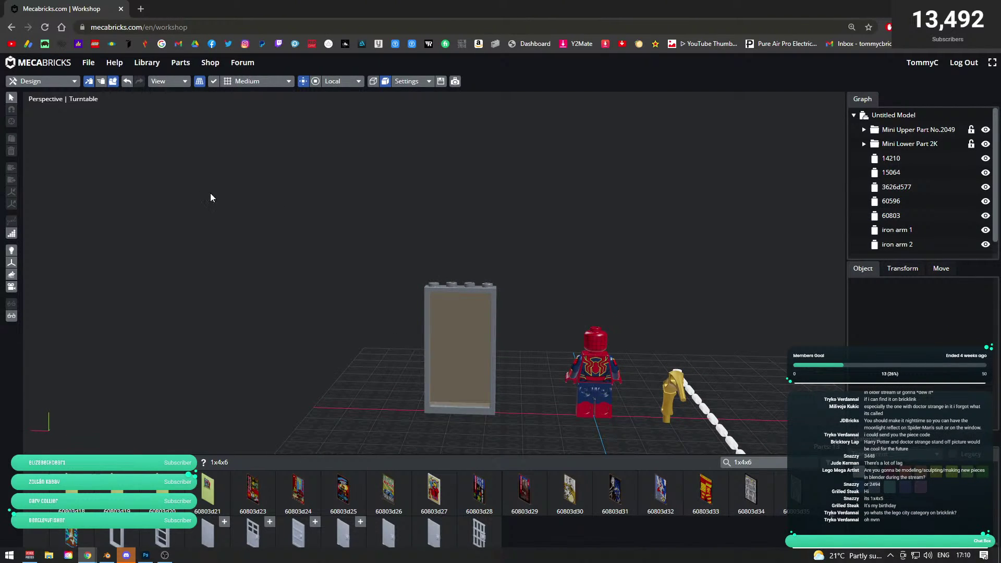
{"action": "mouse_move", "coordinate": [197, 201]}
{"action": "left_mouse_down"}
{"action": "mouse_move", "coordinate": [136, 179]}
{"action": "mouse_move", "coordinate": [141, 208]}
{"action": "mouse_move", "coordinate": [201, 224]}
{"action": "mouse_move", "coordinate": [196, 208]}
{"action": "mouse_move", "coordinate": [207, 211]}
{"action": "left_mouse_up"}
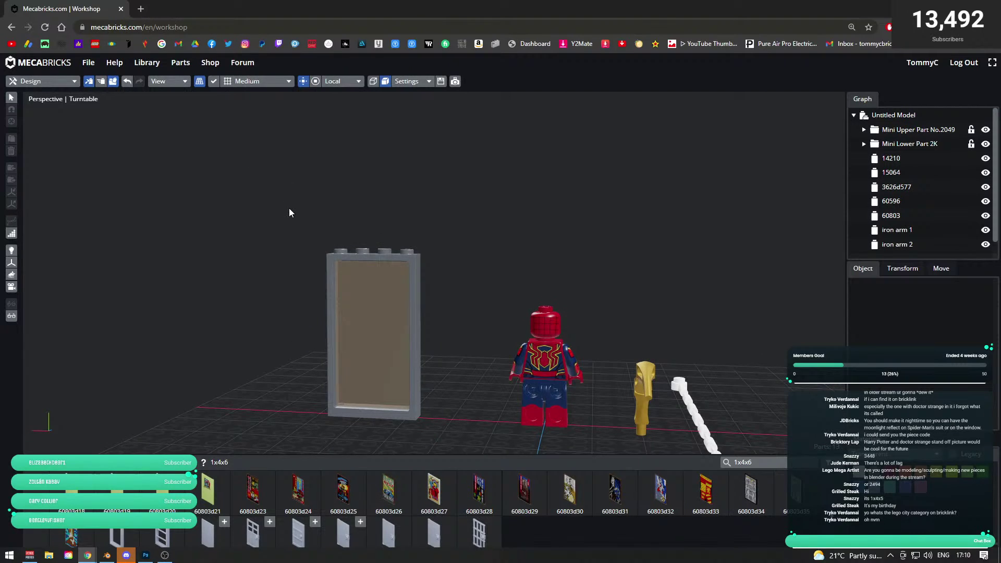
{"action": "left_click", "coordinate": [389, 290]}
{"action": "left_click", "coordinate": [287, 161]}
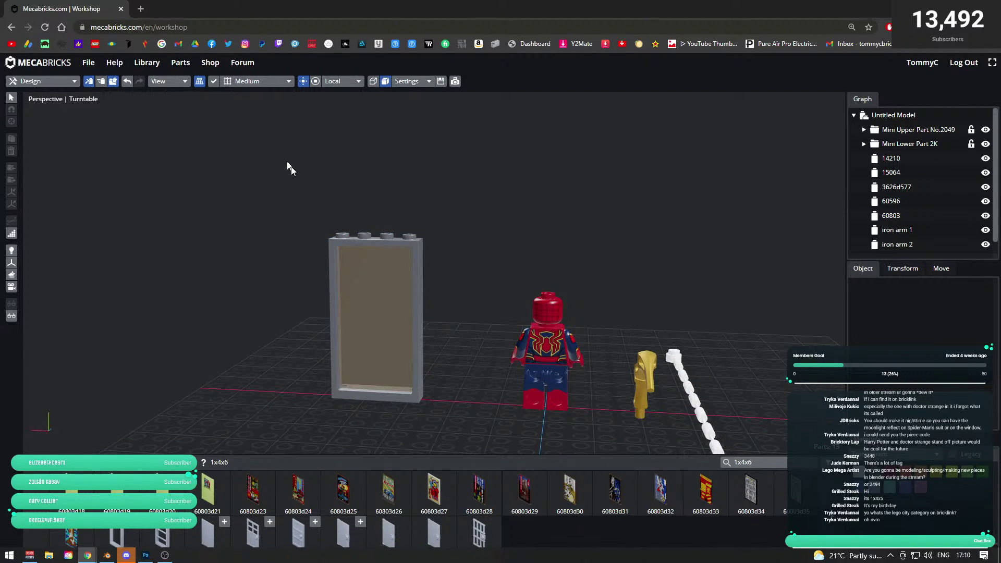
- Delete the minifigure, the gold arms and the white chain, keeping only the window frame and its glass
{"action": "left_click", "coordinate": [90, 63]}
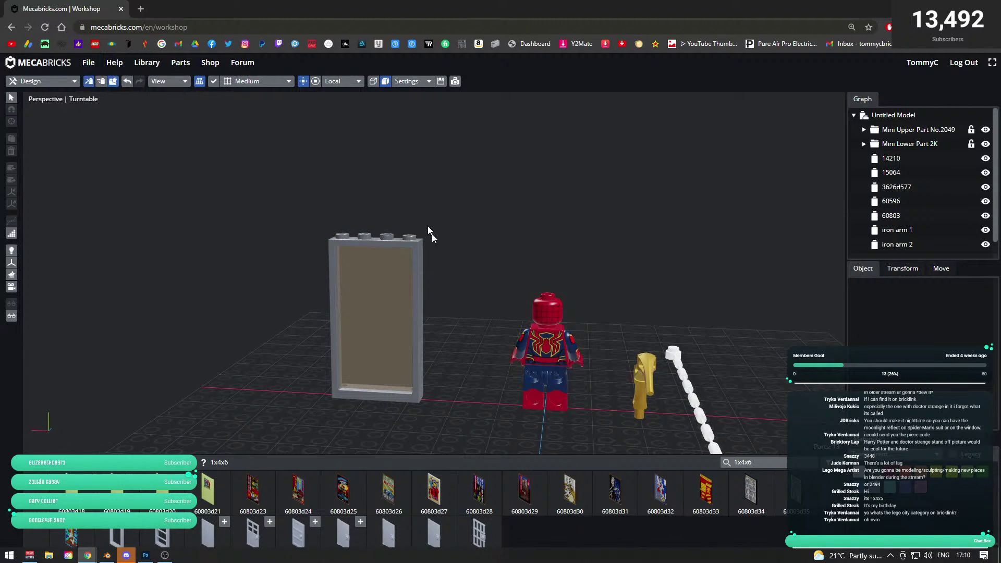
{"action": "left_click_drag", "start_coordinate": [432, 234], "coordinate": [38, 100]}
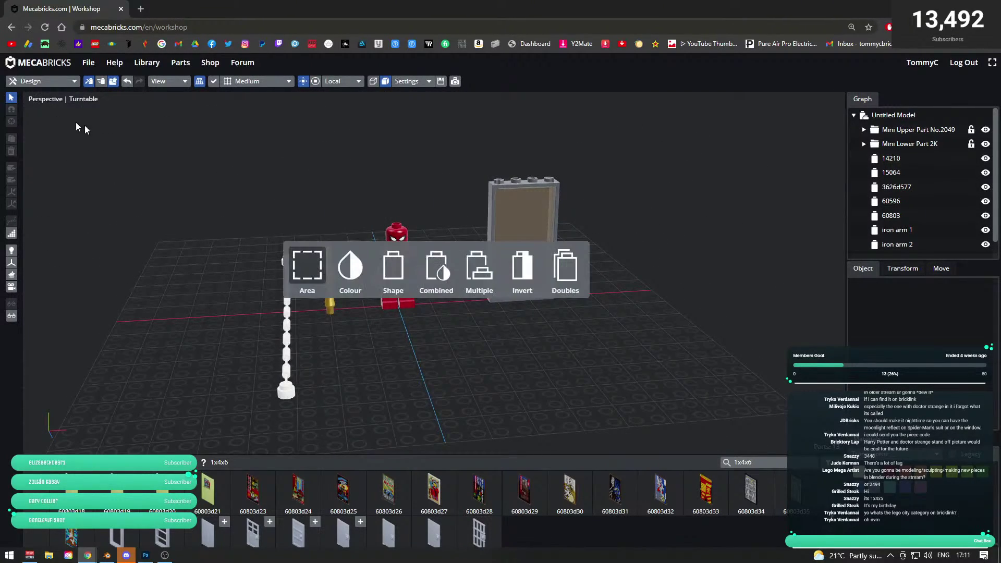
{"action": "key", "text": "Delete"}
{"action": "left_click_drag", "start_coordinate": [442, 351], "coordinate": [420, 276]}
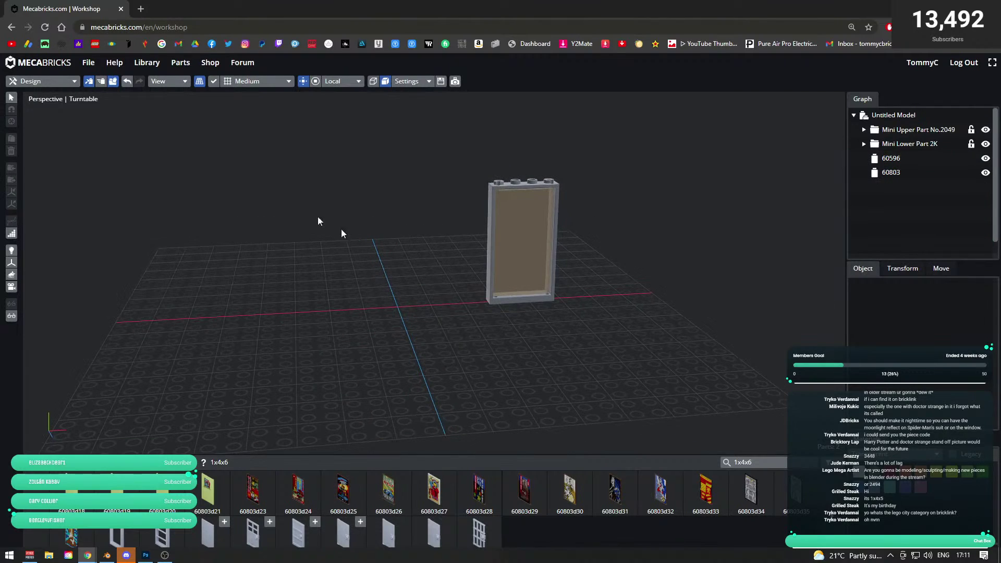
- Export the window model as Collada (.dae), grouped by geometry and with no normals
{"action": "left_click", "coordinate": [88, 62]}
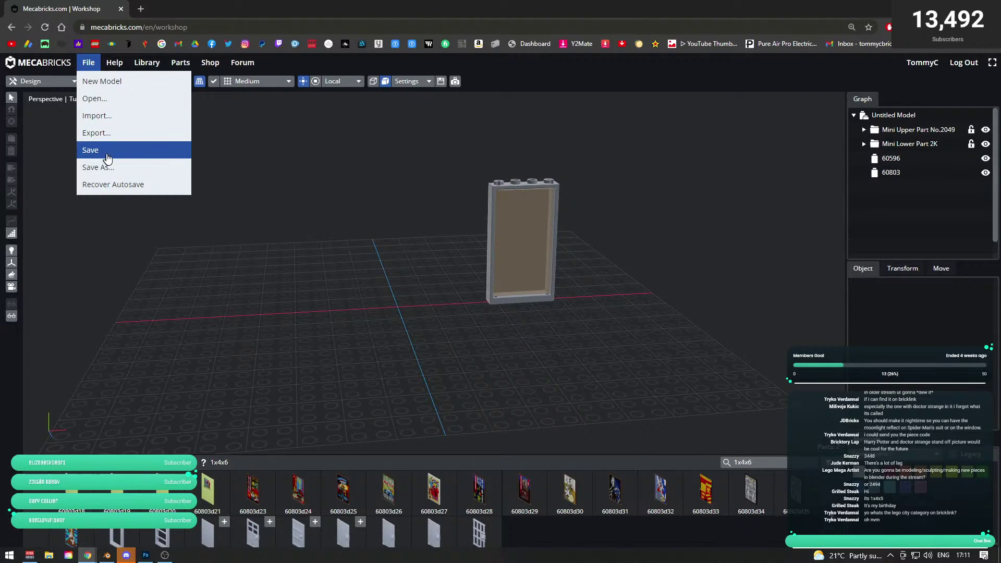
{"action": "left_click", "coordinate": [111, 134]}
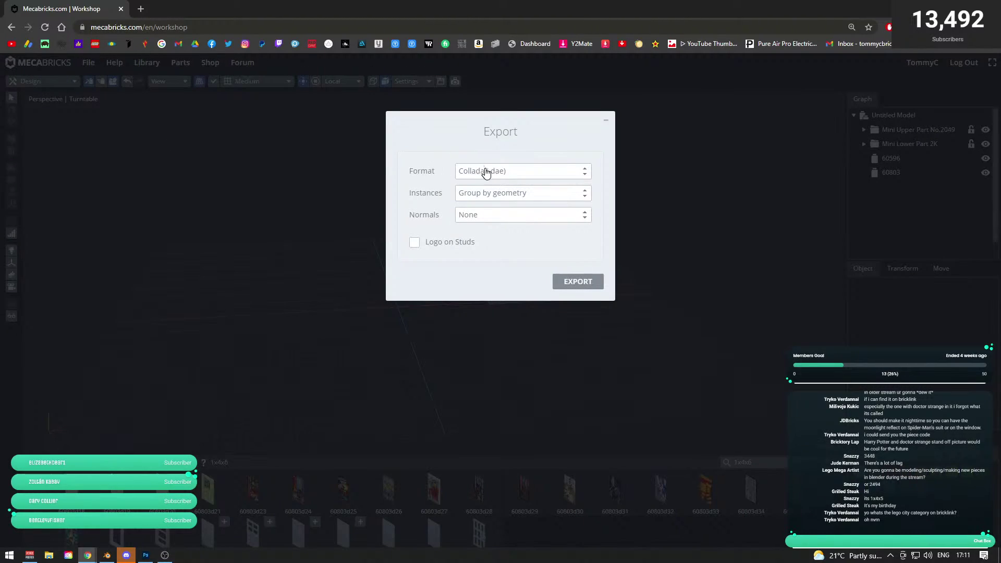
{"action": "left_click", "coordinate": [575, 282]}
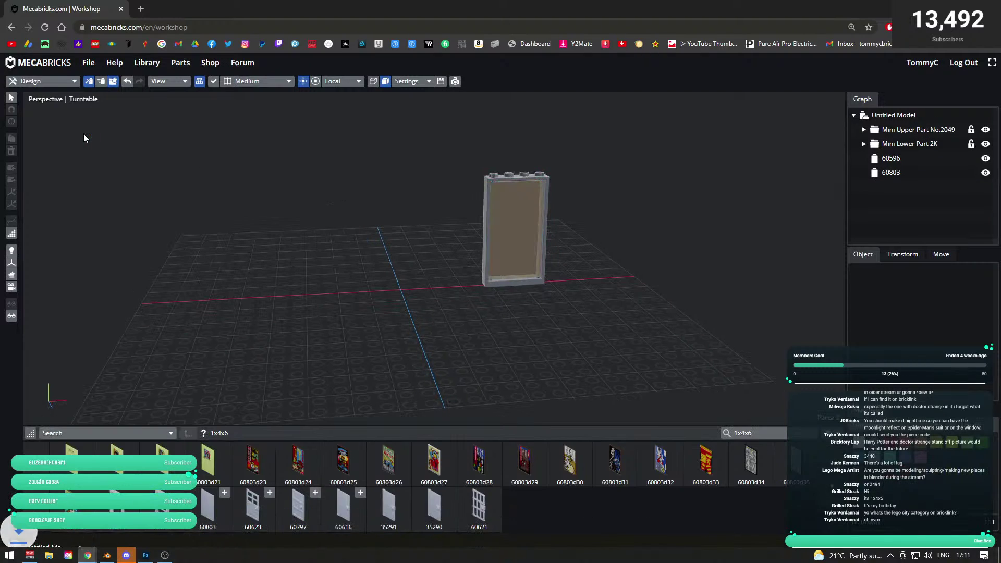
- Export the window model in the Mecabricks .zmbx format
{"action": "left_click", "coordinate": [87, 62]}
{"action": "left_click", "coordinate": [124, 133]}
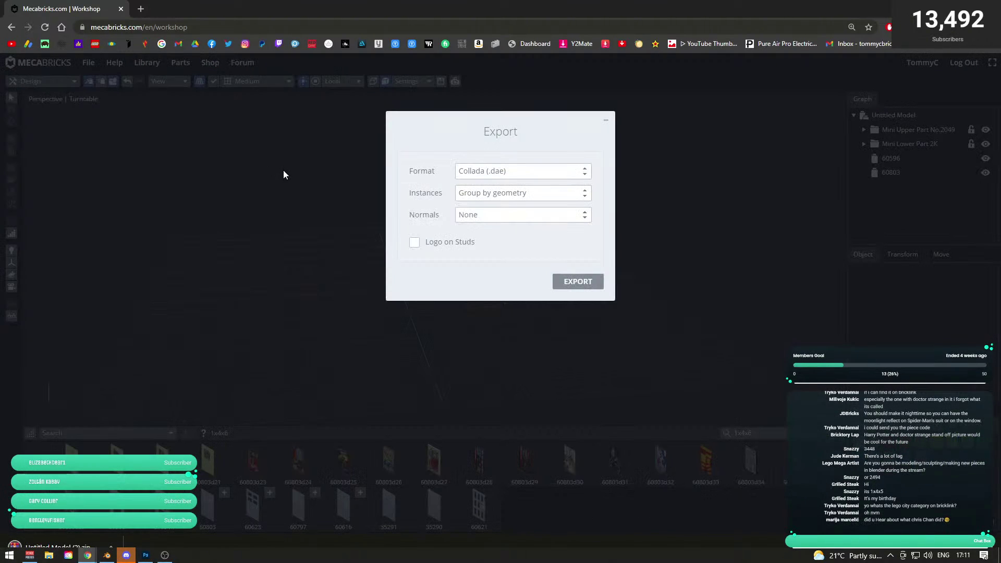
{"action": "left_click", "coordinate": [503, 170]}
{"action": "left_click", "coordinate": [504, 183]}
{"action": "left_click", "coordinate": [575, 216]}
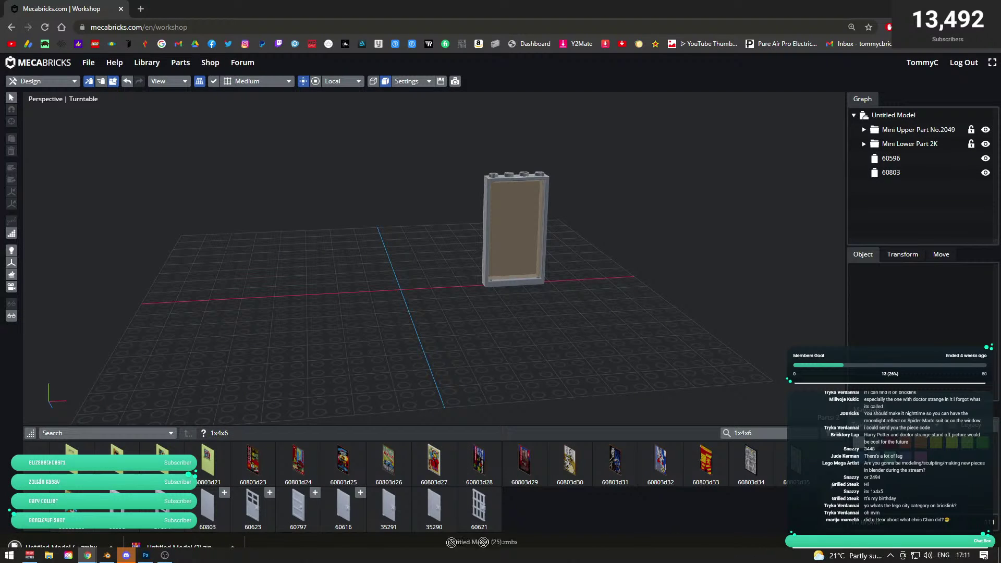
- Place the downloaded Untitled Model (25).zmbx file on the desktop
{"action": "left_click_drag", "start_coordinate": [480, 6], "coordinate": [823, 19]}
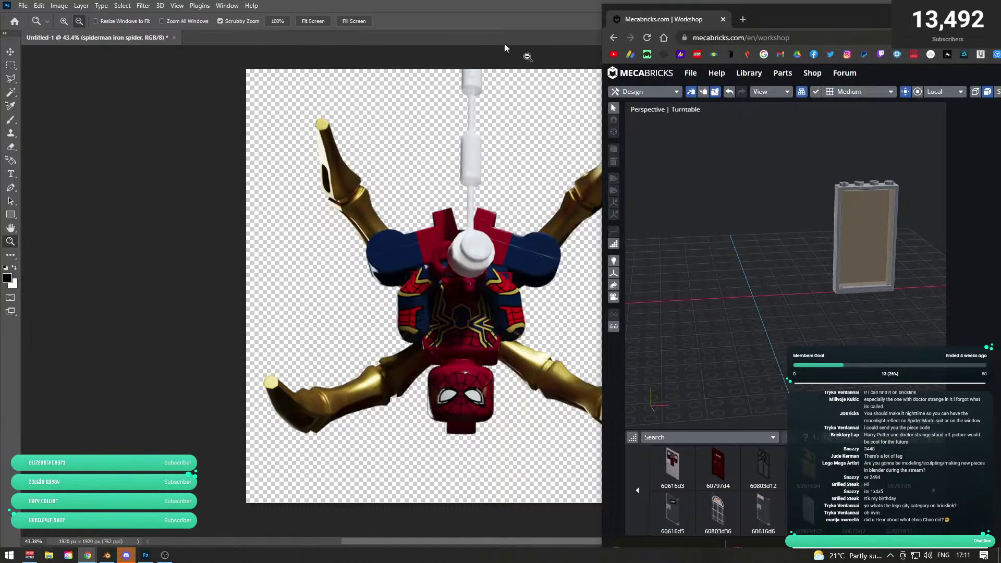
{"action": "left_click", "coordinate": [528, 57]}
{"action": "left_click", "coordinate": [938, 5]}
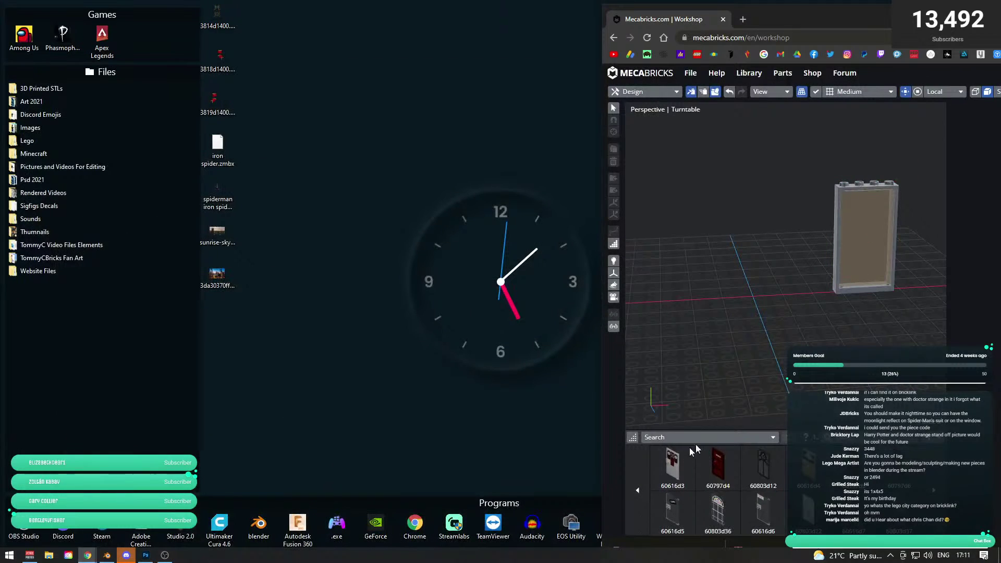
{"action": "left_click_drag", "start_coordinate": [639, 544], "coordinate": [718, 158]}
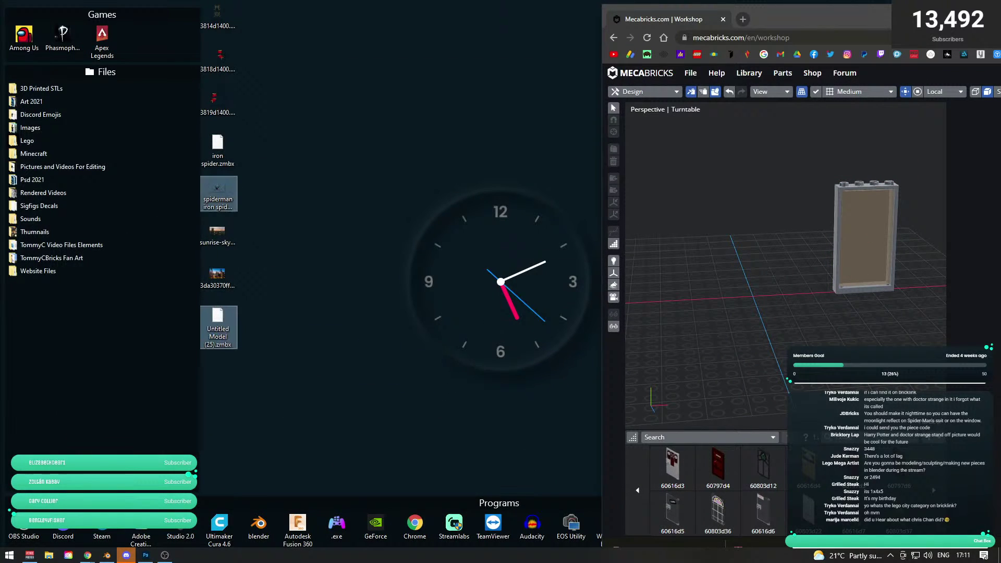
{"action": "double_click", "coordinate": [897, 15]}
- Switch to Blender and examine the iron spider scene through the camera and from the side
{"action": "key", "text": "super+Tab"}
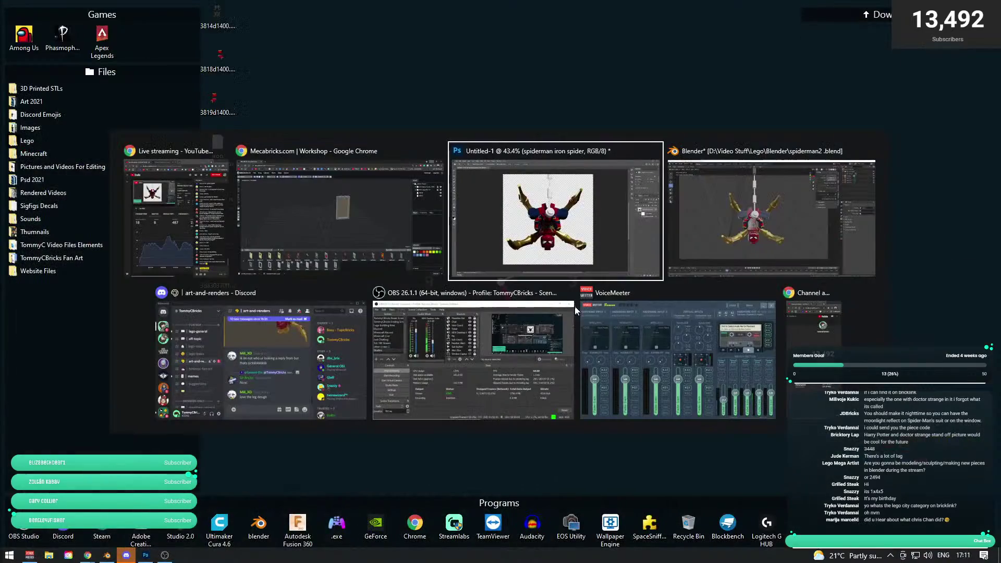
{"action": "left_click", "coordinate": [709, 249]}
{"action": "scroll", "coordinate": [508, 348], "scroll_direction": "up", "scroll_amount": 5}
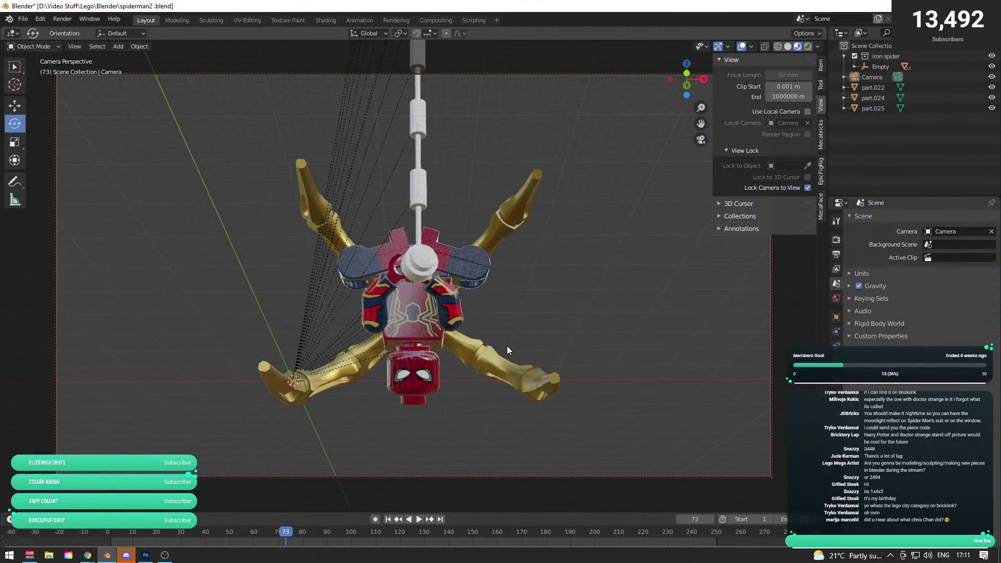
{"action": "key", "text": "KP_0"}
{"action": "scroll", "coordinate": [507, 345], "scroll_direction": "up", "scroll_amount": 2}
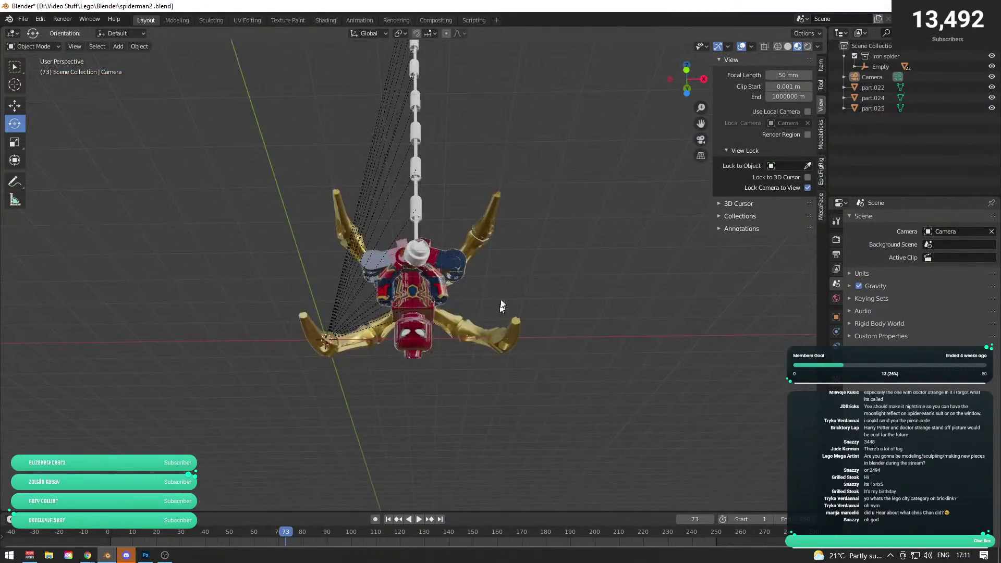
{"action": "scroll", "coordinate": [500, 302], "scroll_direction": "down", "scroll_amount": 6}
{"action": "left_click_drag", "start_coordinate": [490, 329], "coordinate": [505, 367]}
{"action": "scroll", "coordinate": [523, 366], "scroll_direction": "up", "scroll_amount": 5}
{"action": "scroll", "coordinate": [495, 374], "scroll_direction": "down", "scroll_amount": 6}
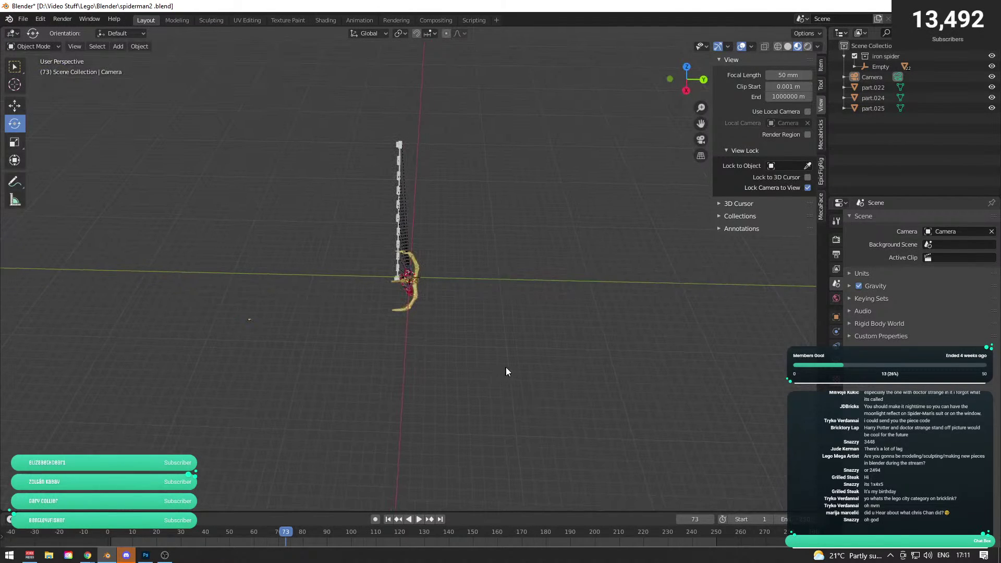
{"action": "key", "text": "KP_0"}
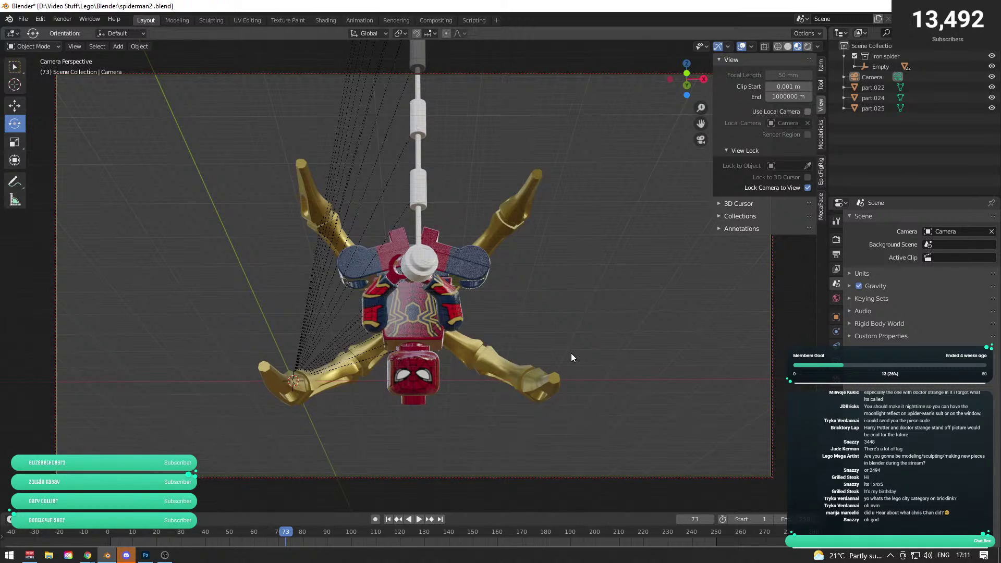
{"action": "key", "text": "KP_0"}
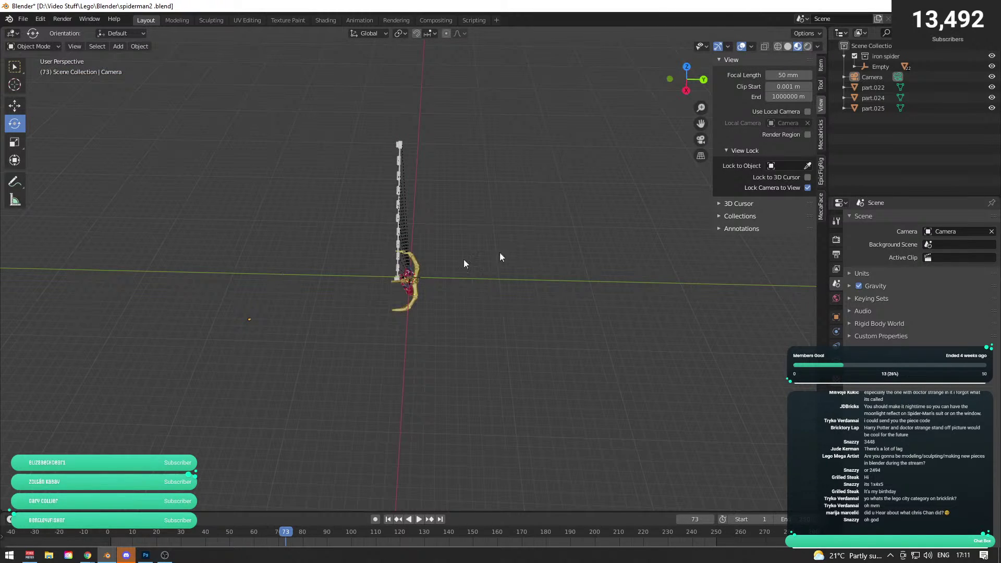
{"action": "left_click_drag", "start_coordinate": [583, 201], "coordinate": [221, 107]}
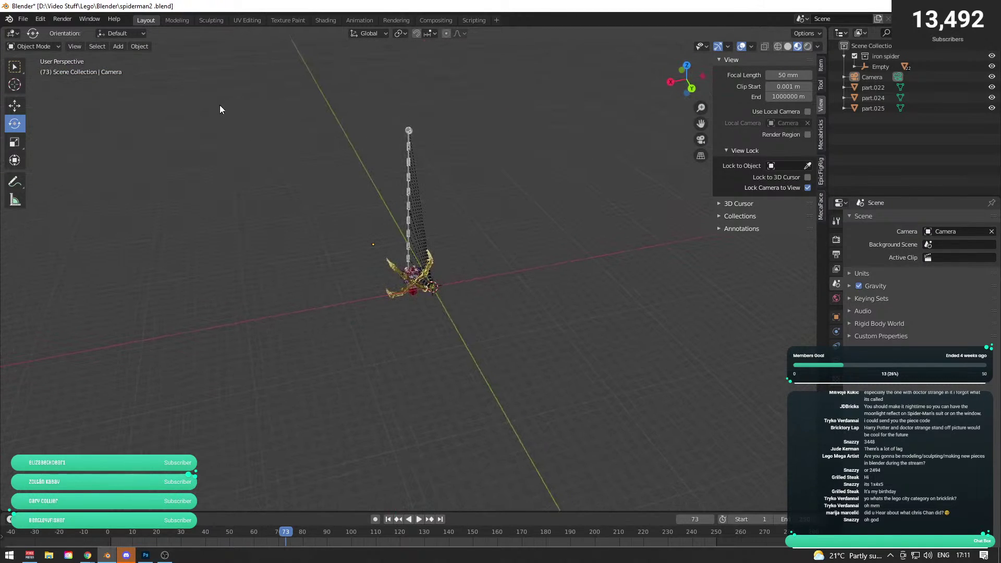
- Import Untitled Model (25).zmbx from the Desktop as a Mecabricks model with logos on the studs
{"action": "left_click", "coordinate": [23, 19]}
{"action": "mouse_move", "coordinate": [64, 155]}
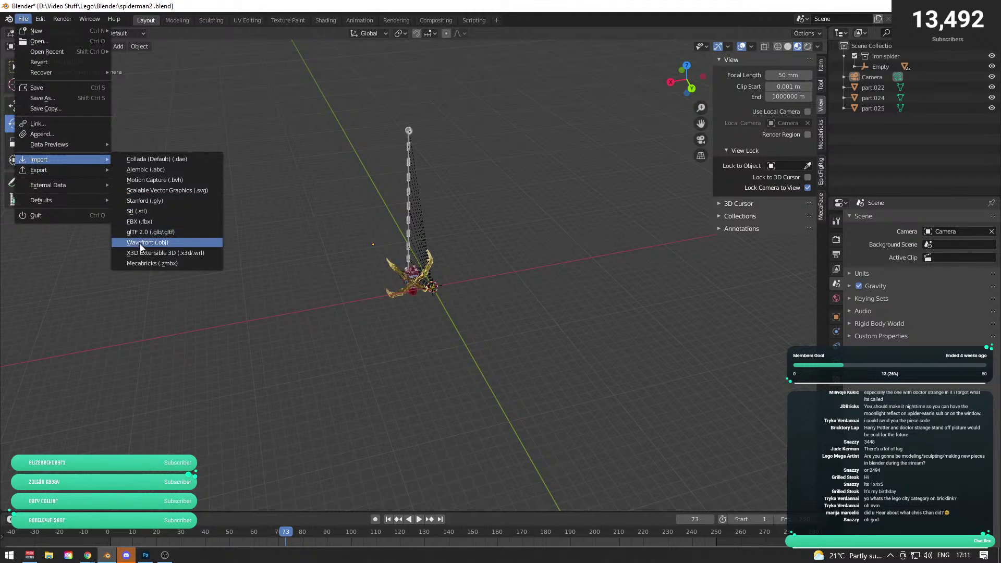
{"action": "left_click", "coordinate": [148, 256]}
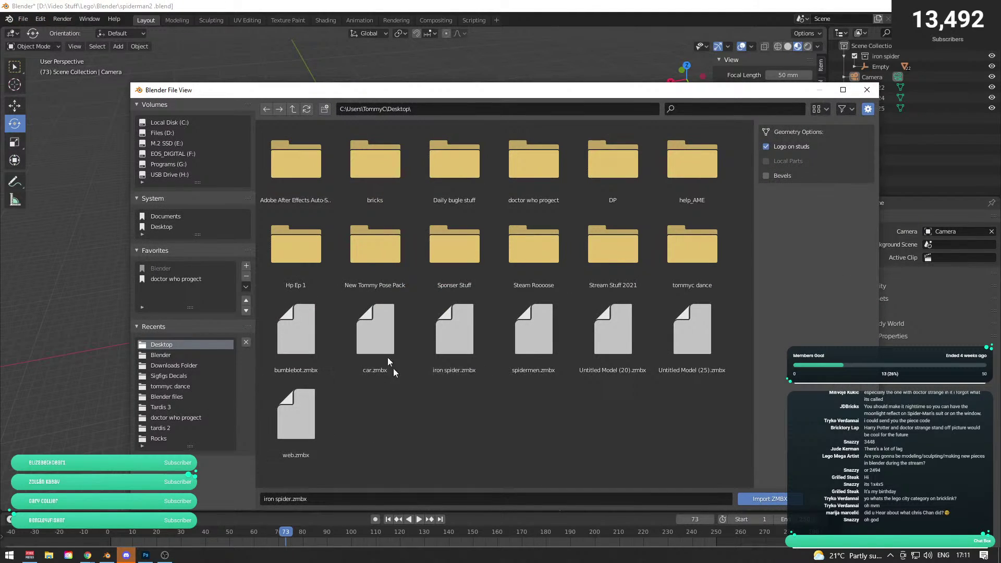
{"action": "left_click", "coordinate": [711, 344]}
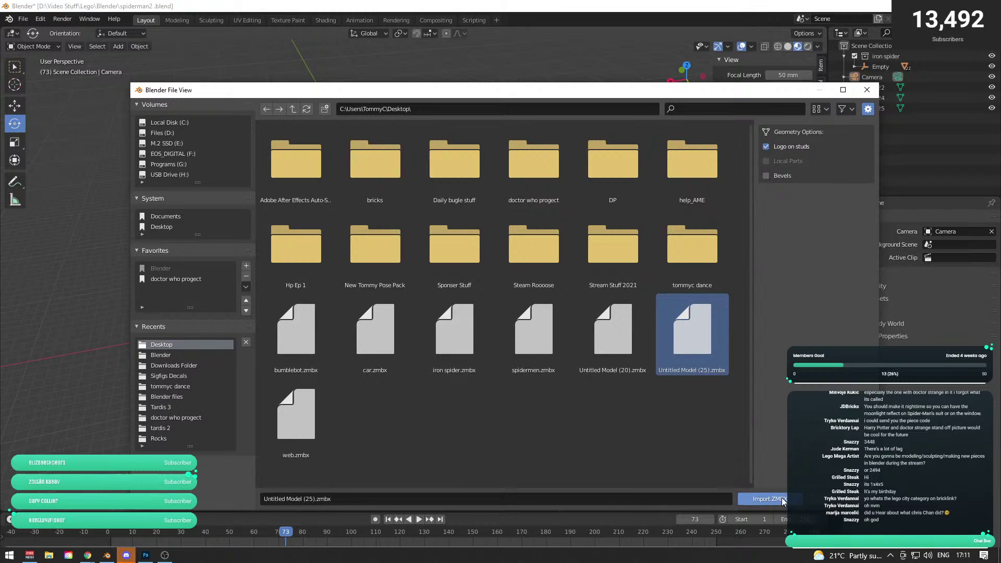
{"action": "left_click", "coordinate": [766, 499]}
{"action": "left_click_drag", "start_coordinate": [550, 446], "coordinate": [419, 427]}
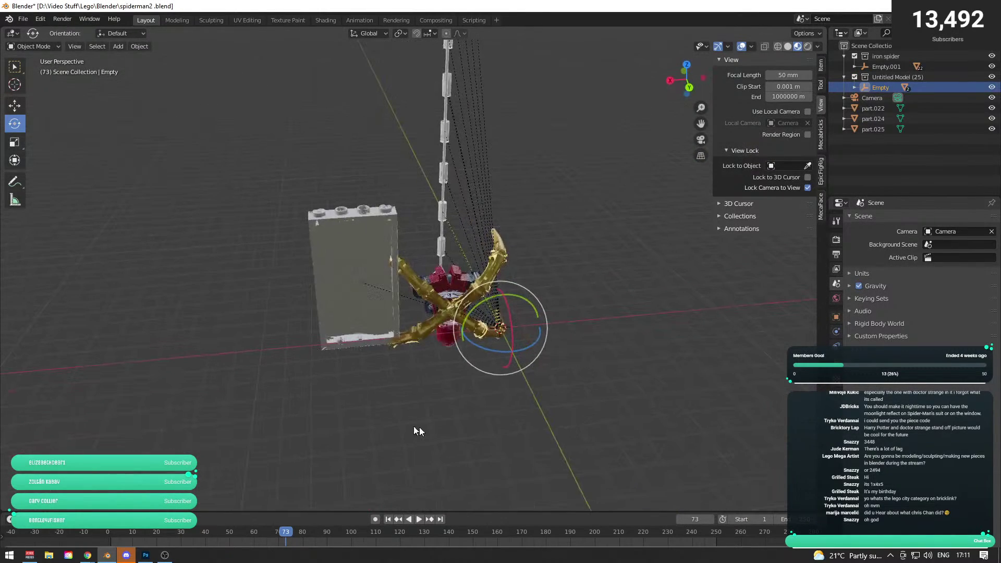
{"action": "left_click", "coordinate": [370, 208]}
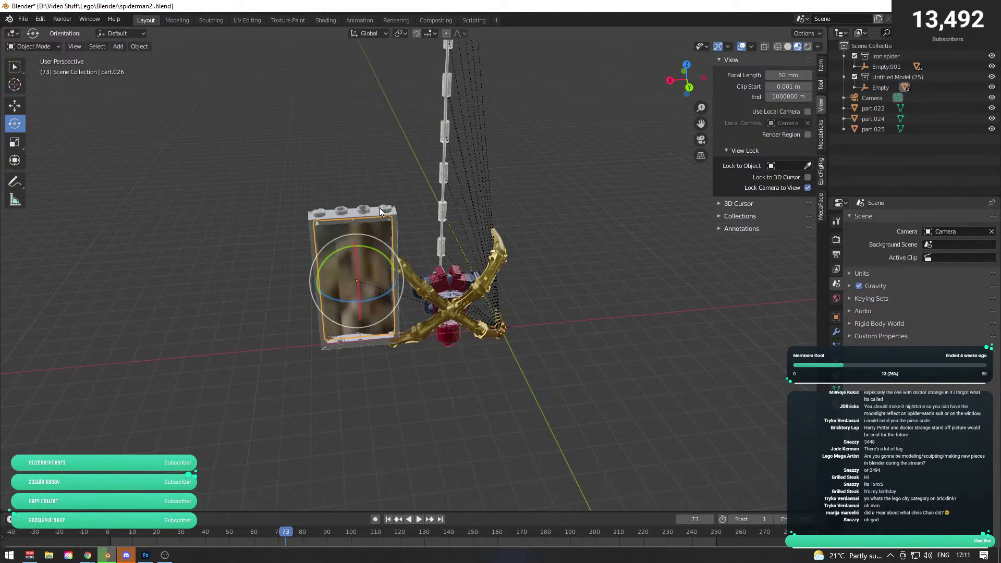
{"action": "left_click", "coordinate": [250, 252]}
{"action": "left_click_drag", "start_coordinate": [268, 226], "coordinate": [352, 242]}
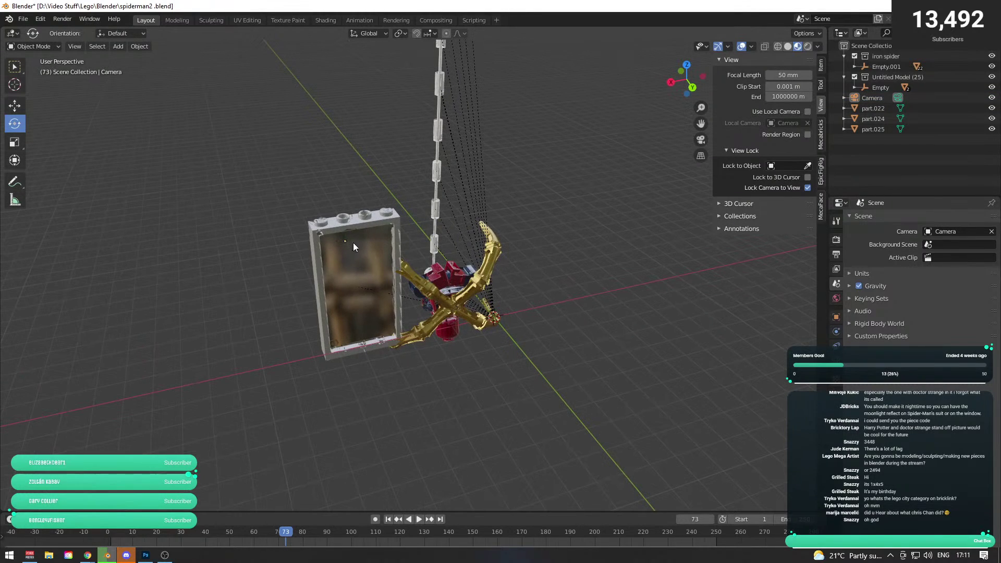
{"action": "left_click", "coordinate": [352, 242]}
{"action": "left_click", "coordinate": [370, 218]}
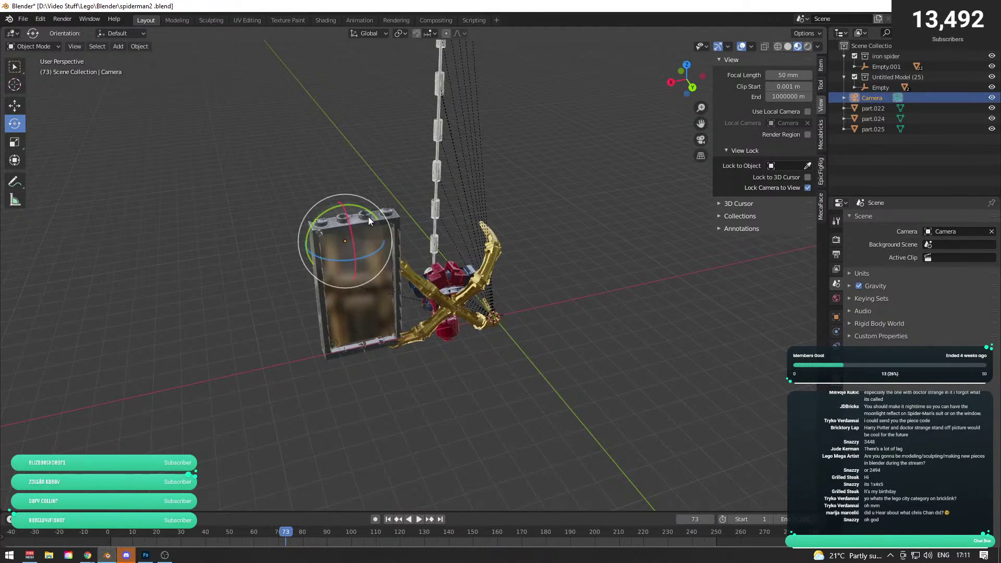
- Select the imported window frame and glass together and move them along the Y axis to behind the figure
{"action": "left_click", "coordinate": [14, 106]}
{"action": "left_click_drag", "start_coordinate": [470, 389], "coordinate": [606, 371]}
{"action": "key", "text": "ctrl+z"}
{"action": "left_click", "coordinate": [509, 370]}
{"action": "left_click", "coordinate": [492, 237]}
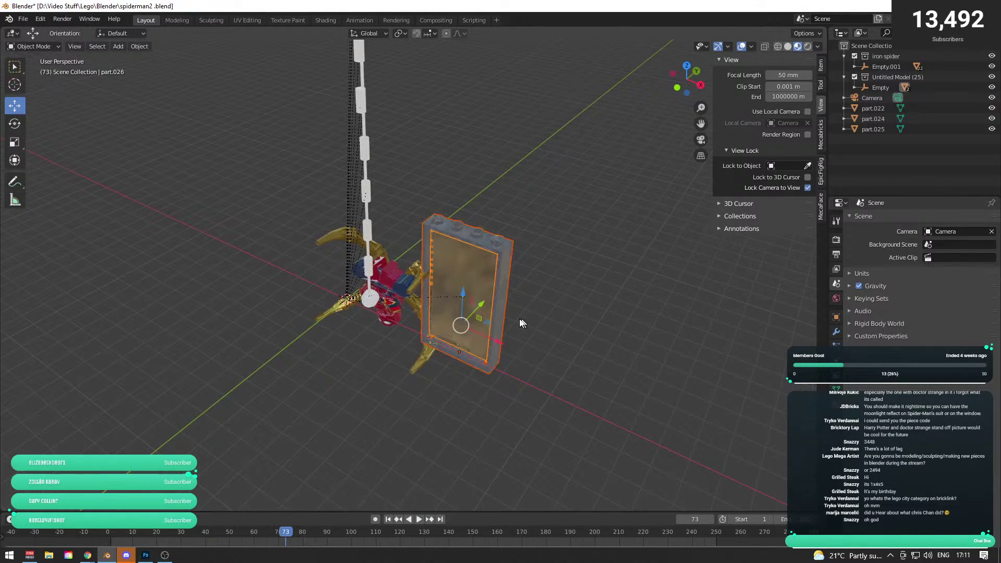
{"action": "left_click_drag", "start_coordinate": [477, 278], "coordinate": [469, 323]}
{"action": "key", "text": "shift+d"}
{"action": "left_click", "coordinate": [732, 317]}
{"action": "left_click_drag", "start_coordinate": [733, 316], "coordinate": [351, 396]}
{"action": "left_click", "coordinate": [352, 396]}
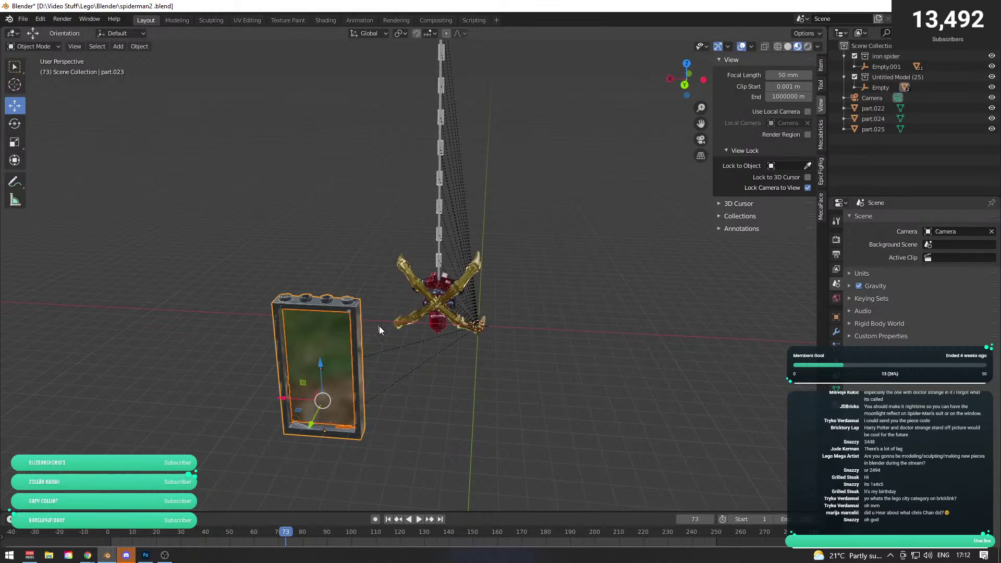
- Duplicate the window frame and glass twice along the X axis, about 32 m apart, to form a row of three
{"action": "key", "text": "shift+d"}
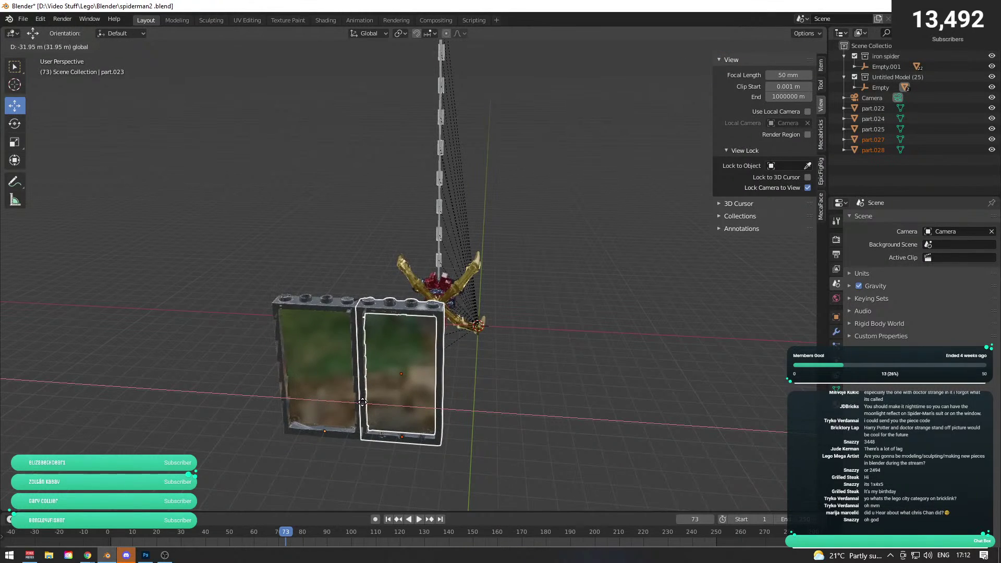
{"action": "left_click", "coordinate": [363, 402]}
{"action": "key", "text": "shift+d"}
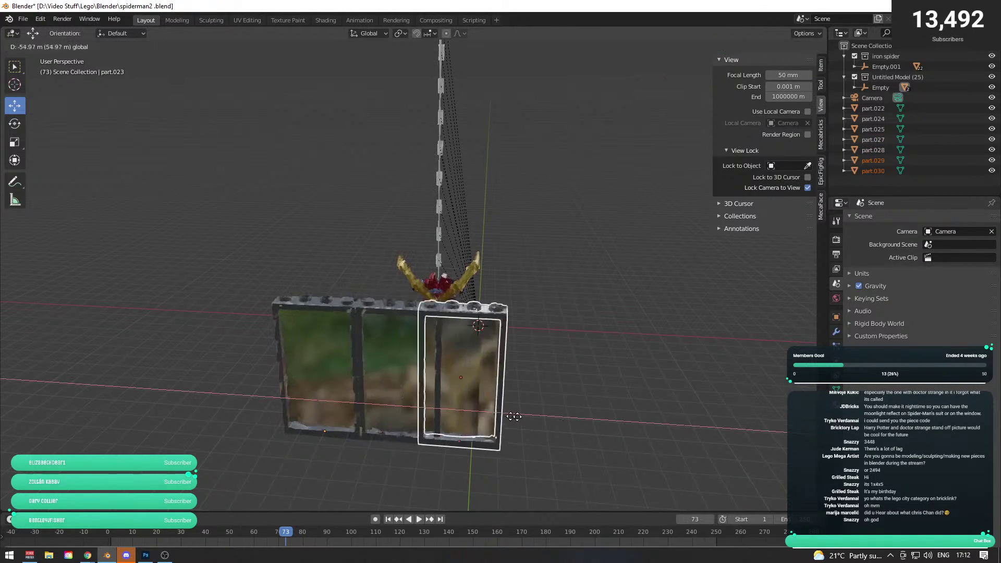
{"action": "left_click", "coordinate": [521, 416]}
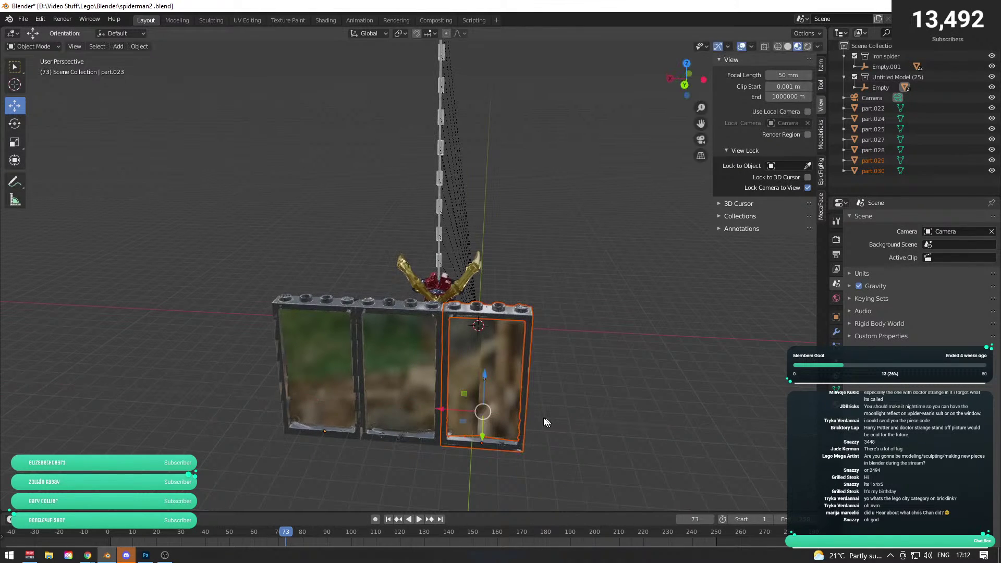
- Duplicate the window frame and glass once more along the X axis, about 32 m away, to make a row of four
{"action": "key", "text": "shift+d"}
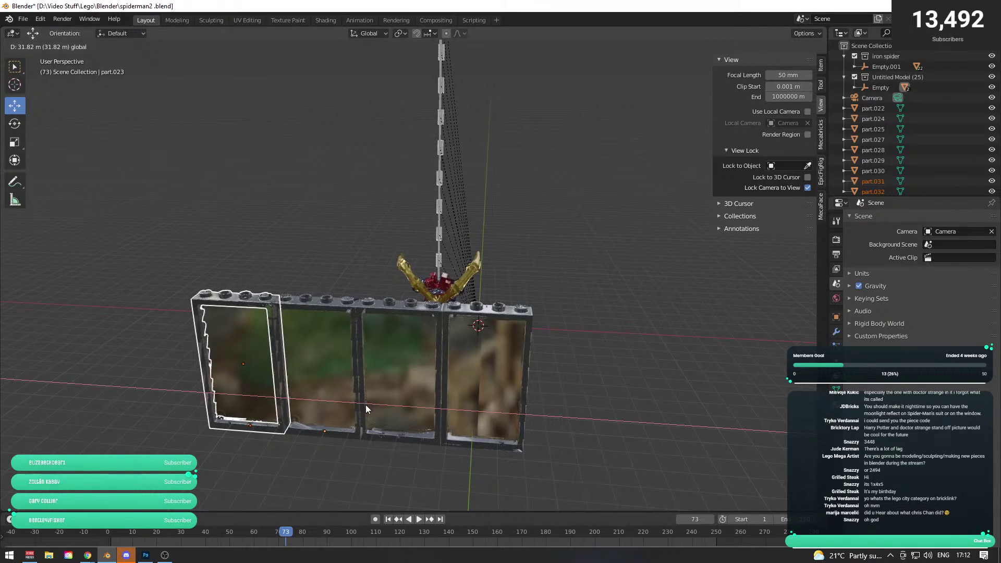
{"action": "left_click", "coordinate": [365, 404]}
{"action": "left_click_drag", "start_coordinate": [658, 410], "coordinate": [624, 420]}
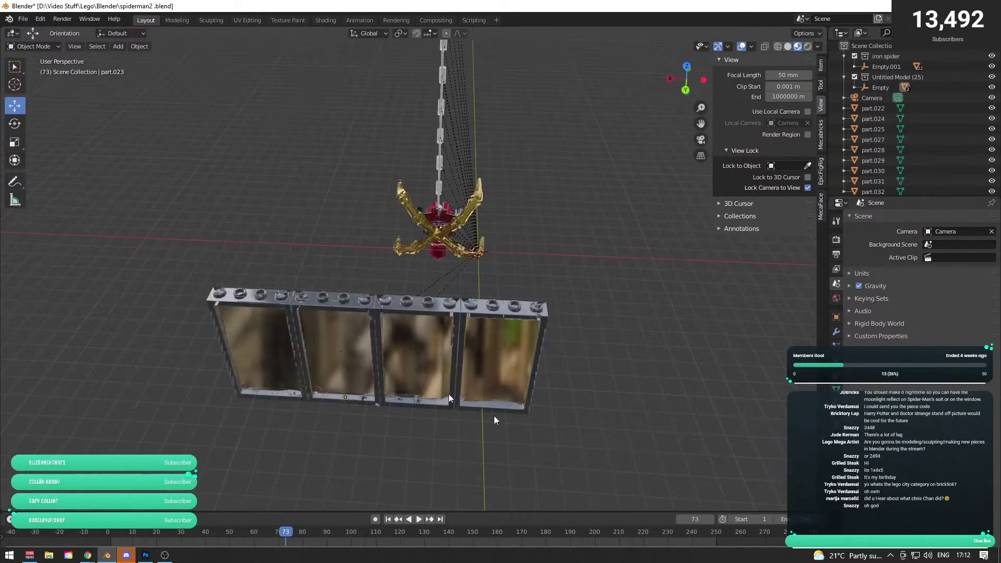
- Select all four windows and duplicate the row upward twice along the Z axis to form three rows
{"action": "key", "text": "w"}
{"action": "left_click_drag", "start_coordinate": [571, 462], "coordinate": [161, 286]}
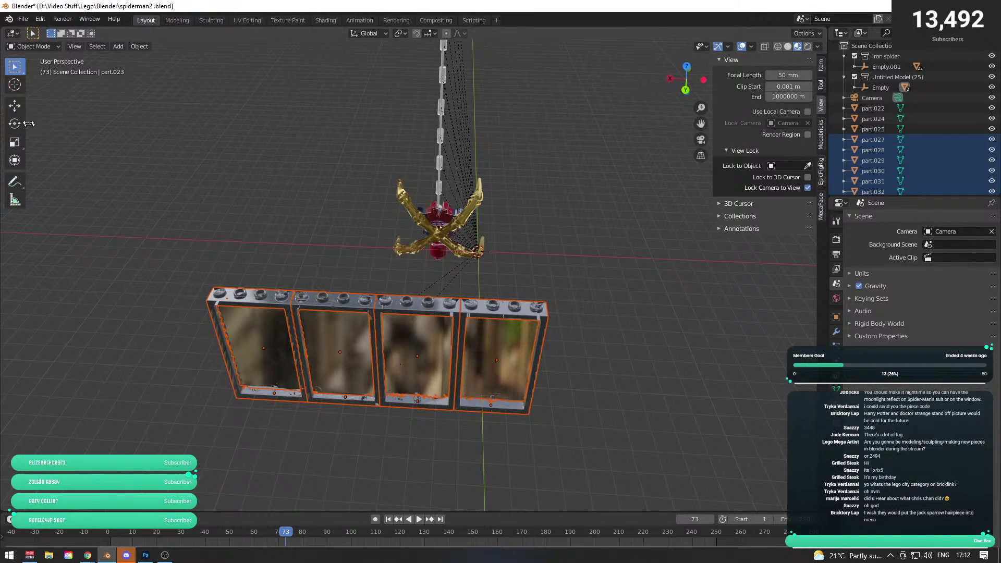
{"action": "left_click", "coordinate": [15, 106]}
{"action": "left_click_drag", "start_coordinate": [379, 360], "coordinate": [362, 85]}
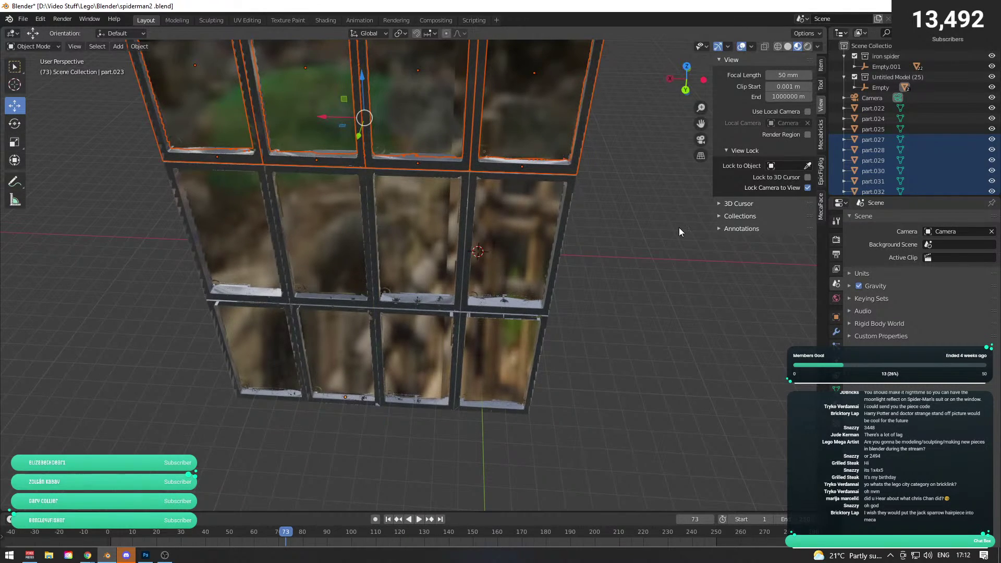
{"action": "key", "text": "KP_0"}
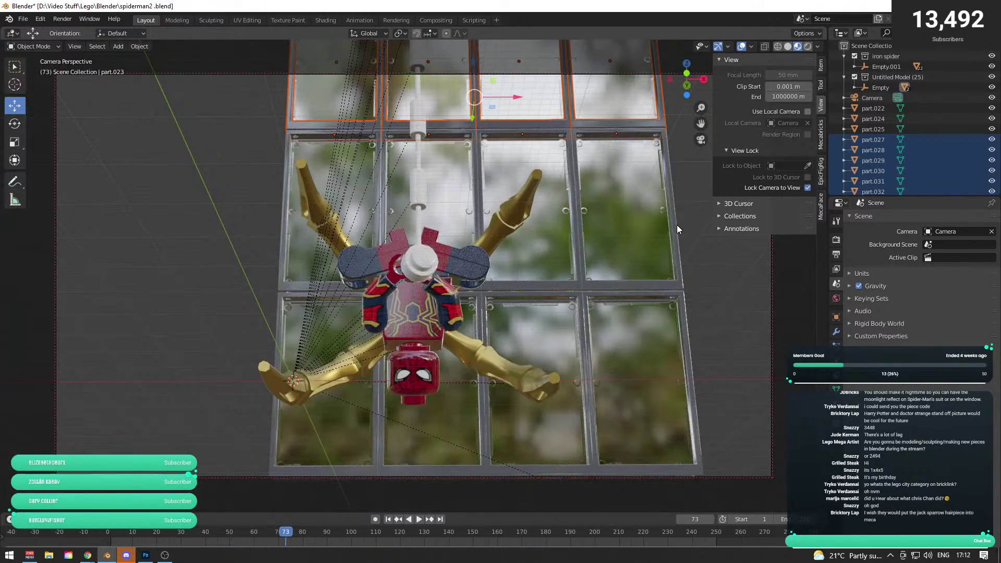
{"action": "key", "text": "KP_0"}
{"action": "left_click", "coordinate": [614, 255]}
{"action": "scroll", "coordinate": [614, 255], "scroll_direction": "down", "scroll_amount": 4}
{"action": "left_click_drag", "start_coordinate": [614, 255], "coordinate": [623, 306]}
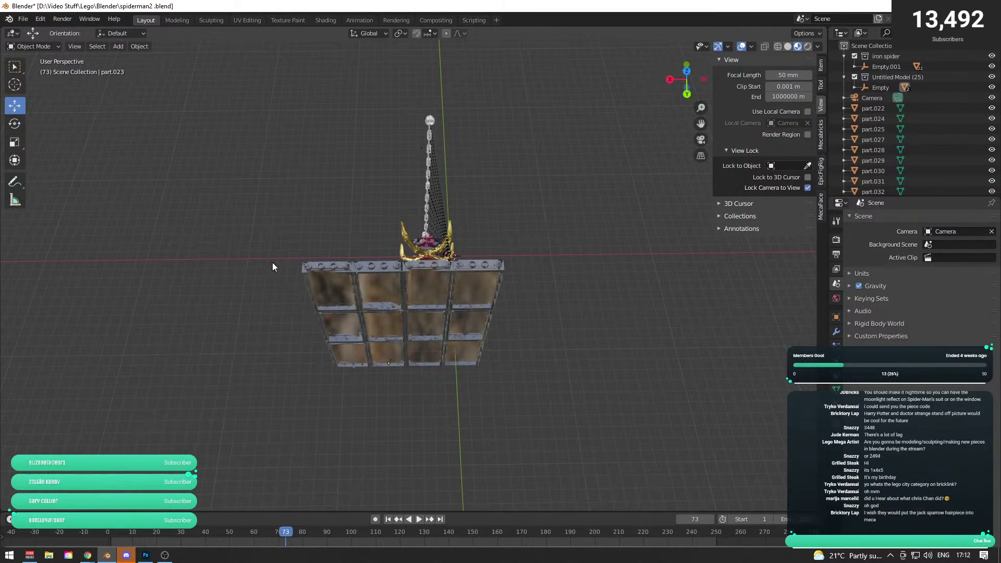
- Select the whole three-row window grid and move it sideways along the X axis to make room for a copy
{"action": "key", "text": "w"}
{"action": "left_click_drag", "start_coordinate": [231, 401], "coordinate": [562, 259]}
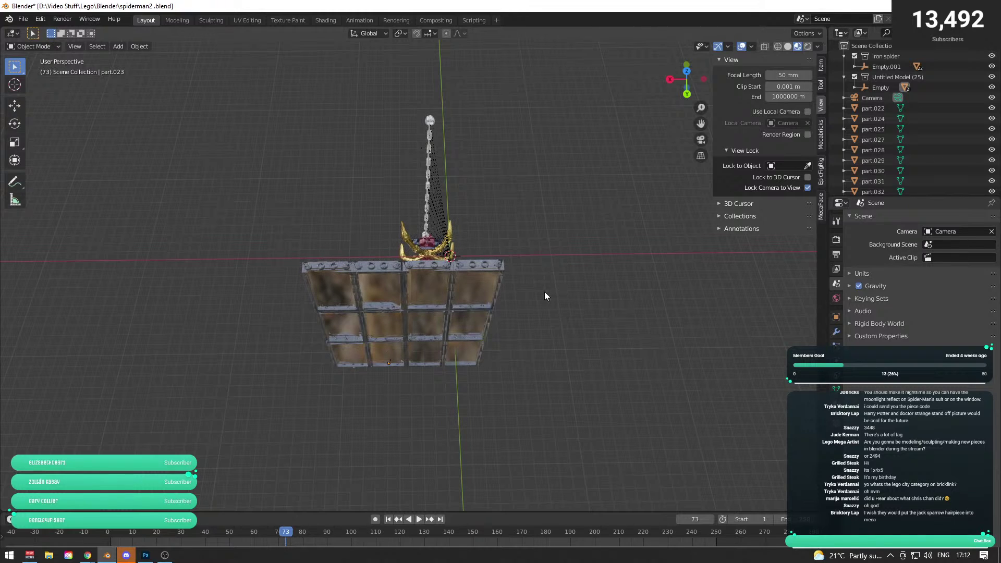
{"action": "left_click_drag", "start_coordinate": [540, 321], "coordinate": [498, 345]}
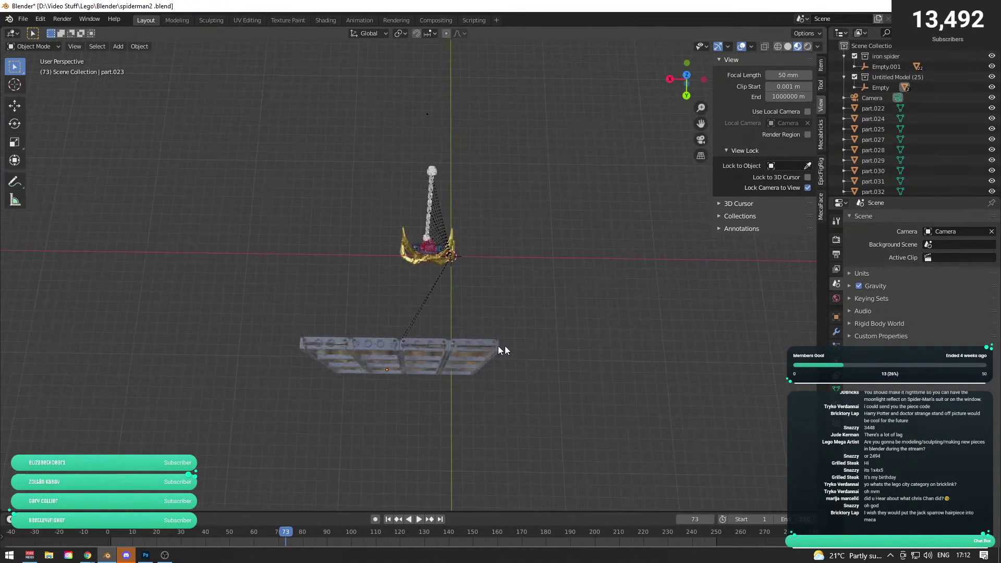
{"action": "left_click", "coordinate": [16, 106]}
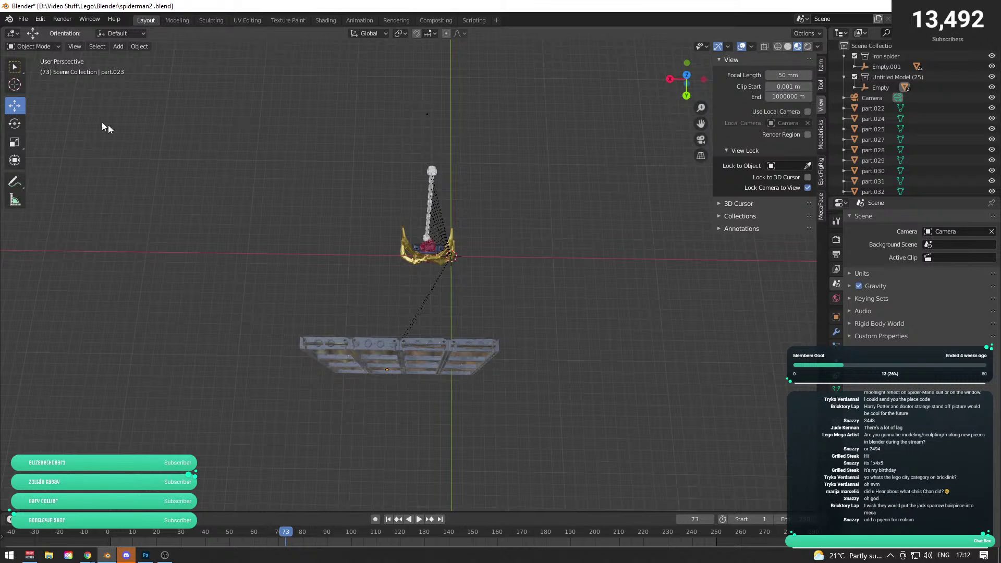
{"action": "left_click", "coordinate": [14, 66]}
{"action": "left_click_drag", "start_coordinate": [205, 277], "coordinate": [568, 399]}
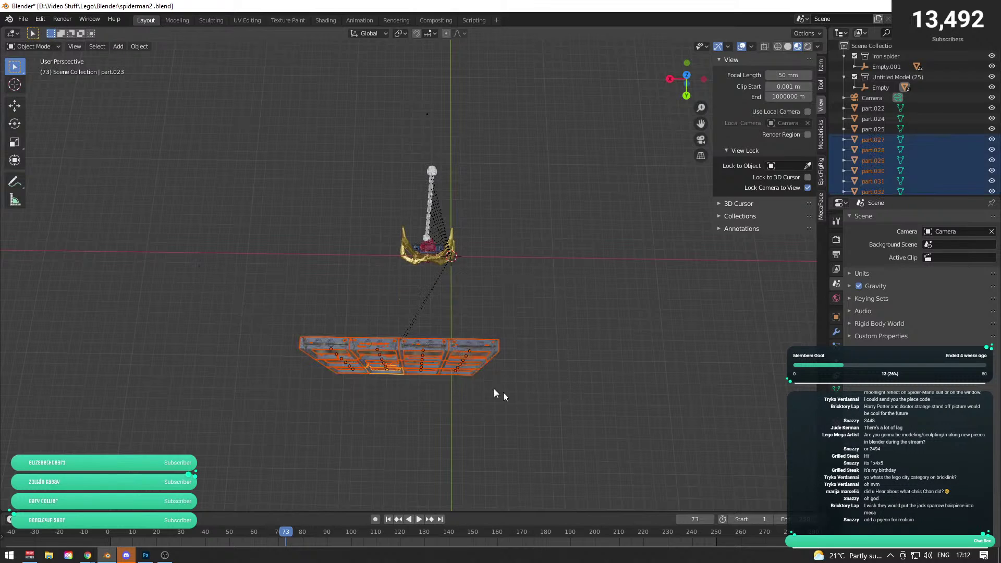
{"action": "left_click", "coordinate": [14, 106]}
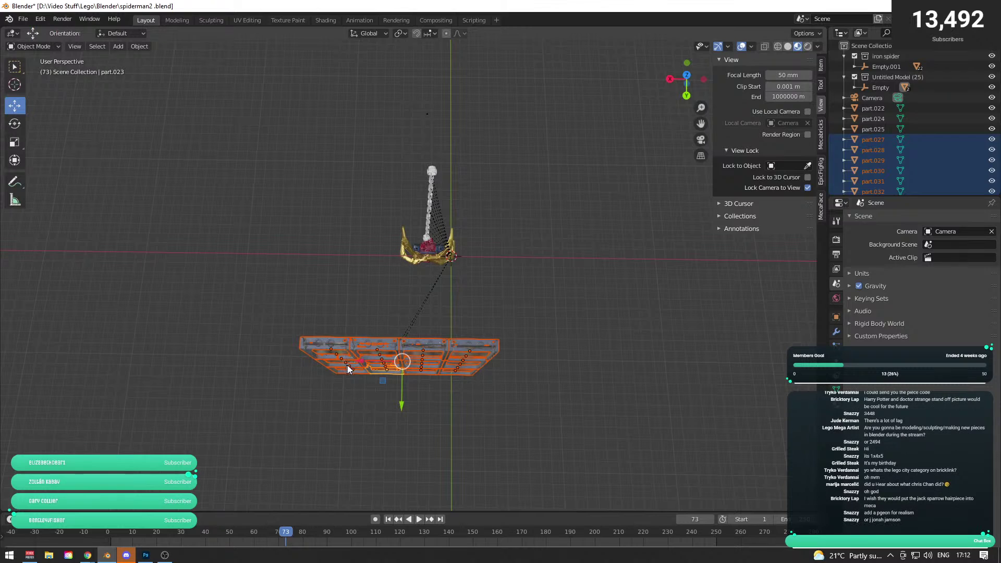
{"action": "left_click_drag", "start_coordinate": [363, 364], "coordinate": [286, 344]}
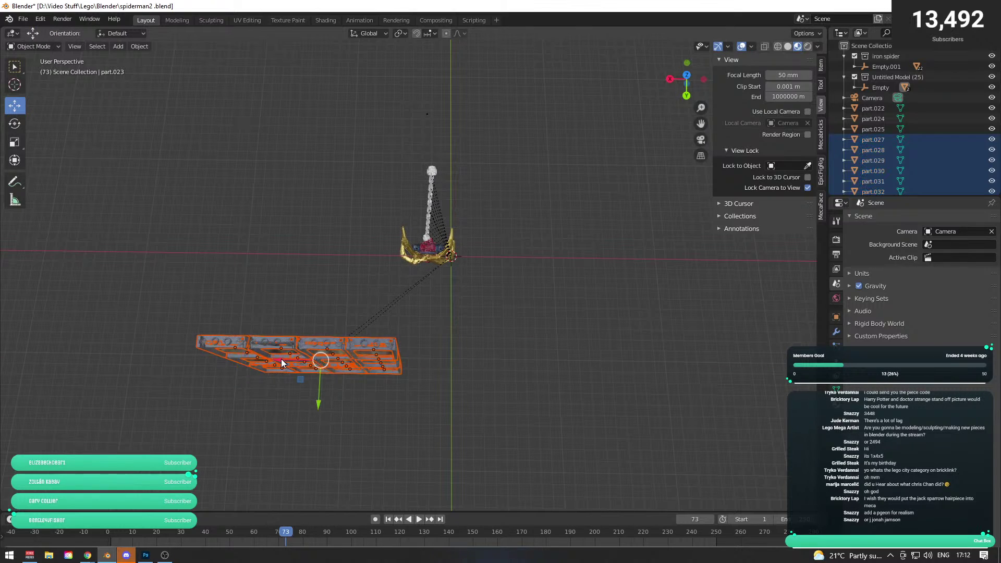
- Duplicate the window grid along the X axis by about -127.3 m to form eight columns, and check it through the camera
{"action": "key", "text": "shift+d"}
{"action": "key", "text": "x"}
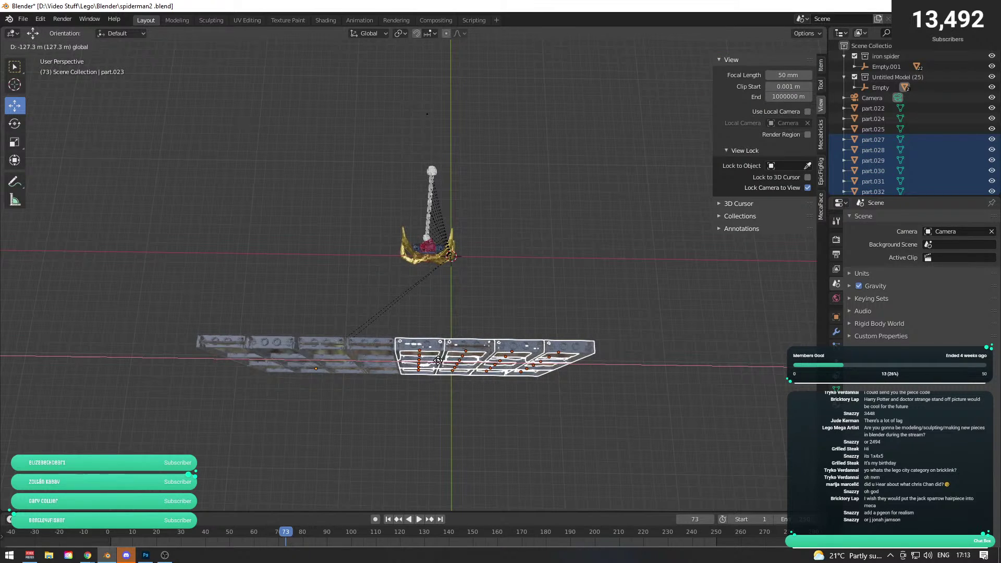
{"action": "left_click", "coordinate": [475, 408]}
{"action": "key", "text": "g"}
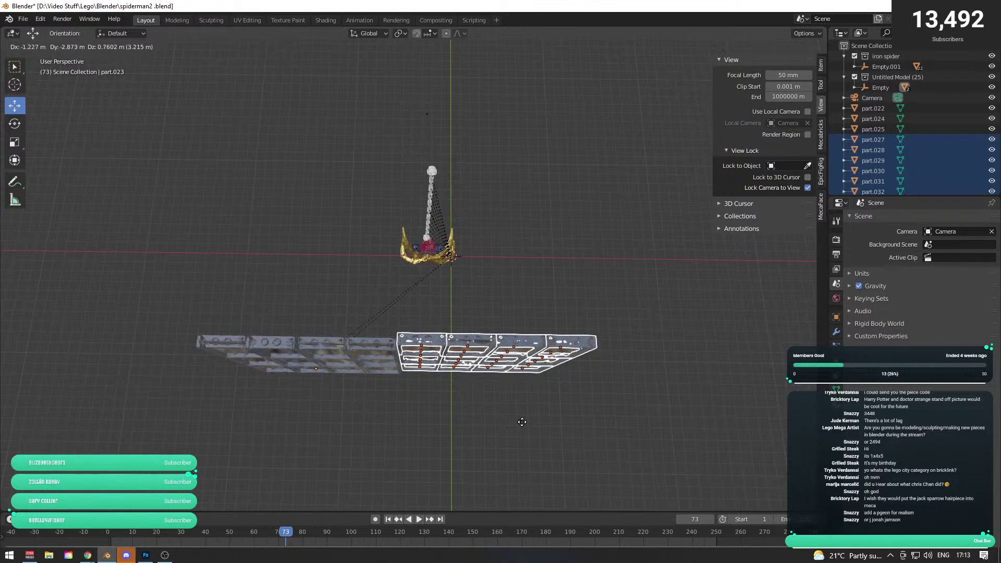
{"action": "left_click", "coordinate": [524, 424]}
{"action": "left_click", "coordinate": [529, 427]}
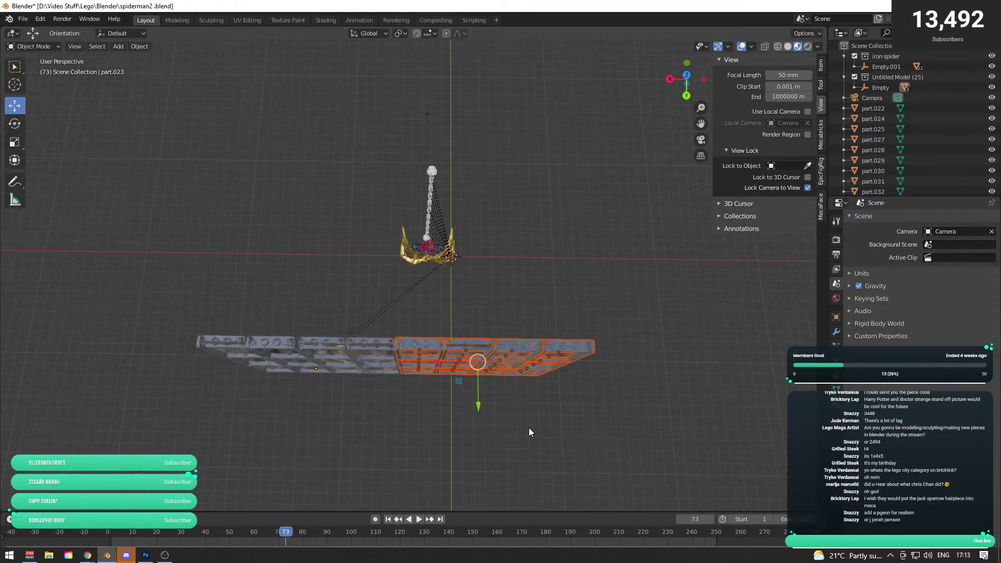
{"action": "right_click", "coordinate": [526, 418]}
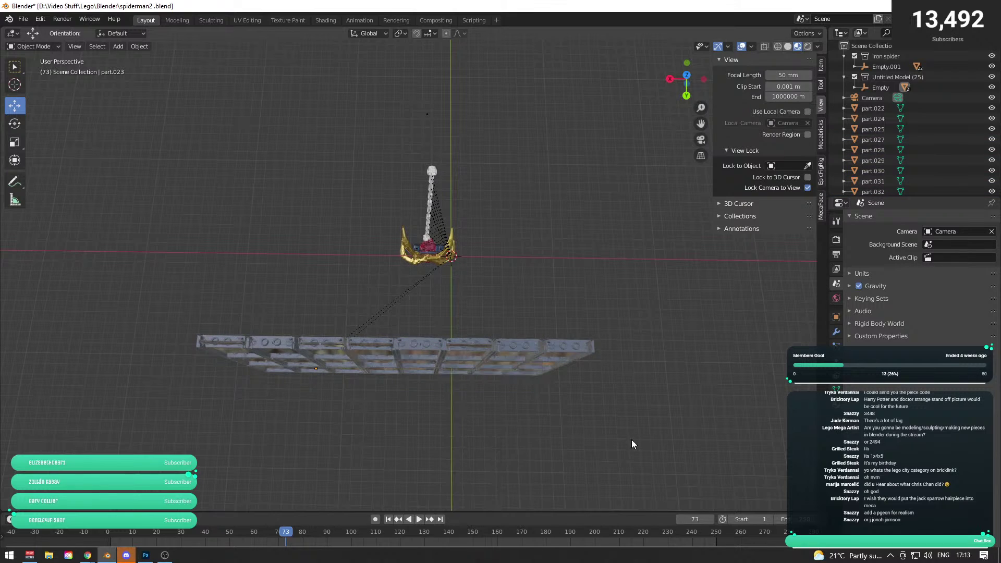
{"action": "left_click_drag", "start_coordinate": [631, 440], "coordinate": [632, 371]}
{"action": "key", "text": "KP_0"}
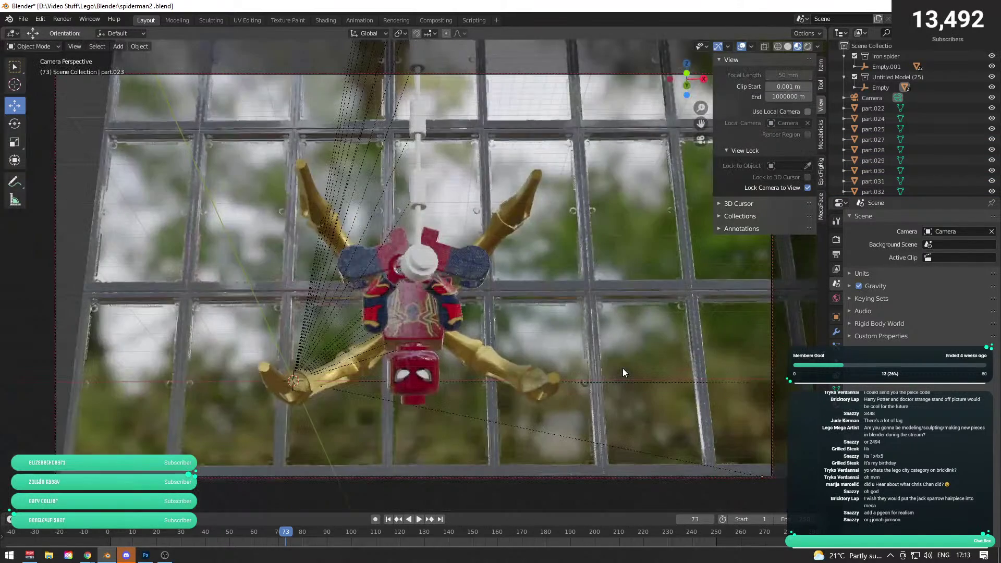
{"action": "key", "text": "KP_0"}
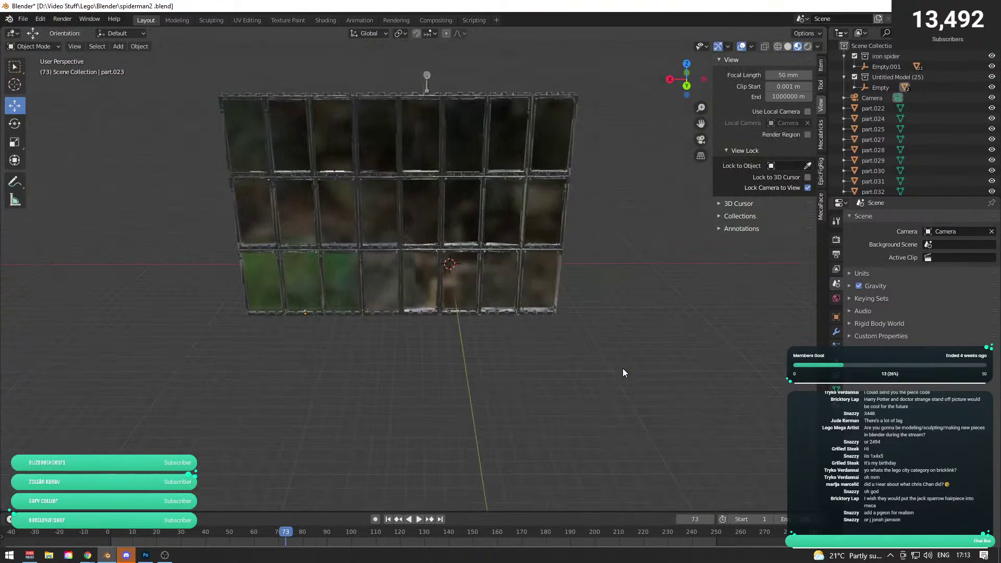
- Select the entire eight-column window wall and shift it along the negative X axis, checking its position through the camera
{"action": "left_click_drag", "start_coordinate": [589, 350], "coordinate": [595, 418]}
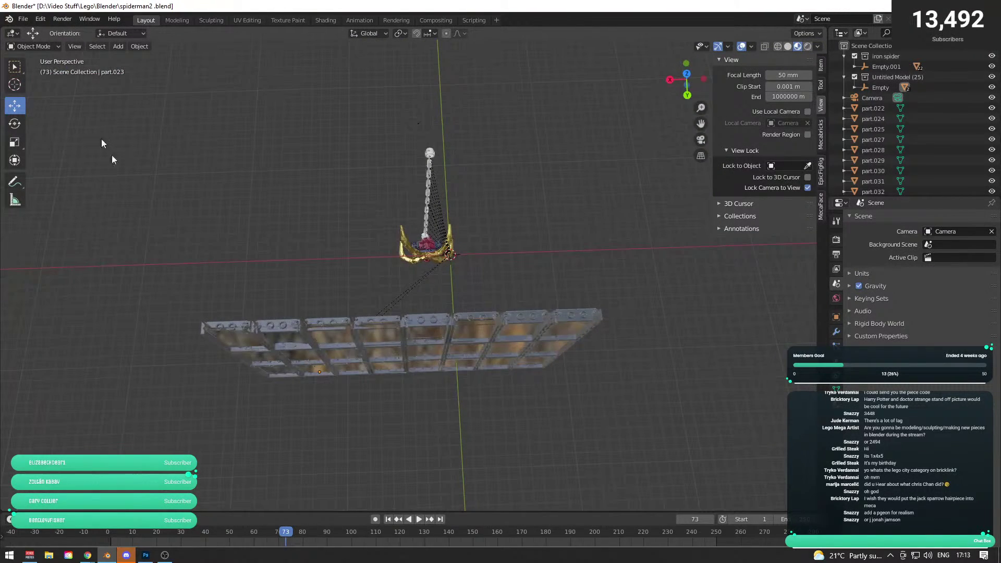
{"action": "left_click", "coordinate": [17, 71]}
{"action": "left_click_drag", "start_coordinate": [225, 426], "coordinate": [634, 301]}
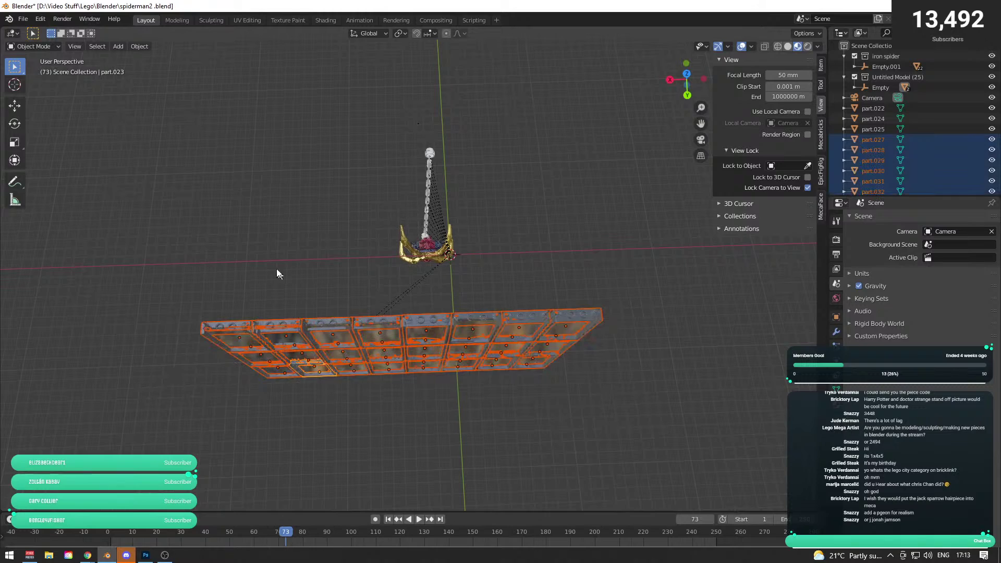
{"action": "left_click", "coordinate": [15, 105]}
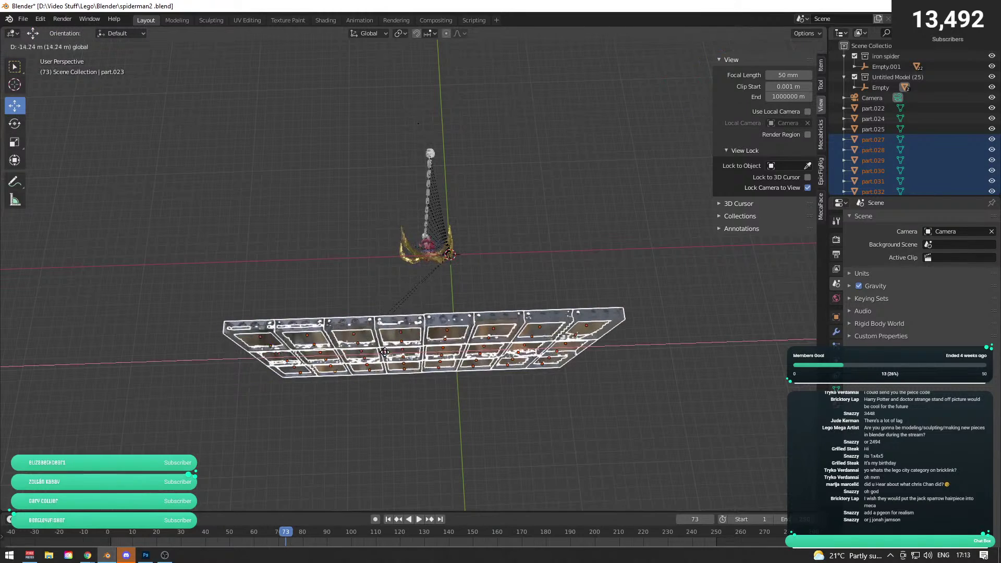
{"action": "left_click_drag", "start_coordinate": [372, 359], "coordinate": [398, 356]}
{"action": "key", "text": "KP_0"}
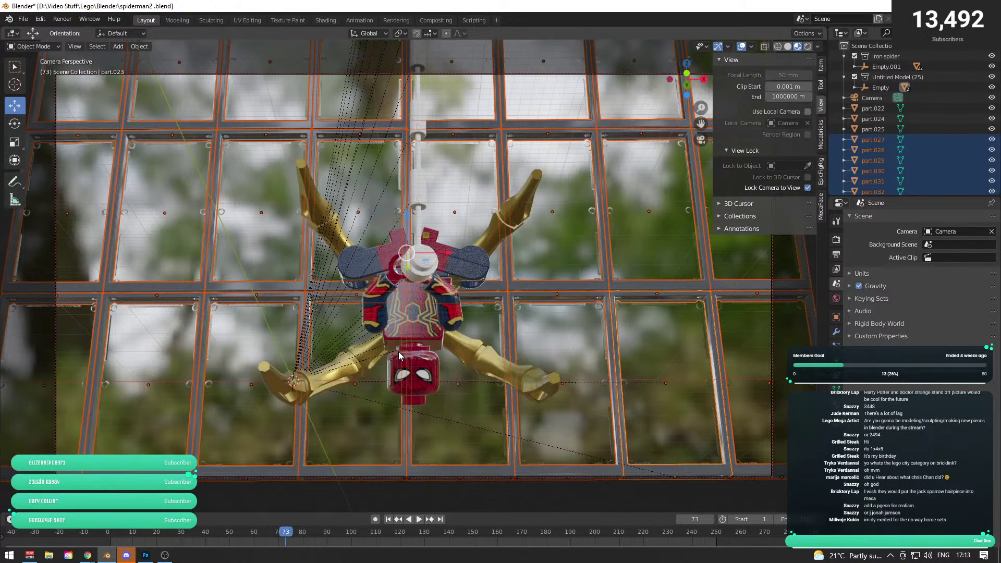
{"action": "key", "text": "KP_0"}
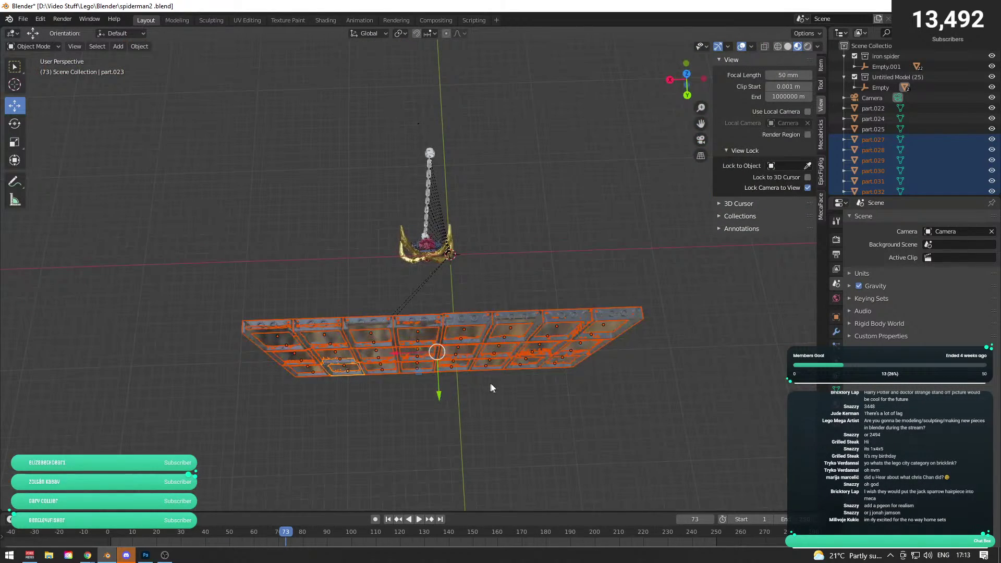
- Move the window wall along the Y axis in several passes closer to the hanging figure, comparing each through the camera
{"action": "left_click_drag", "start_coordinate": [494, 384], "coordinate": [583, 334]}
{"action": "key", "text": "g"}
{"action": "key", "text": "Escape"}
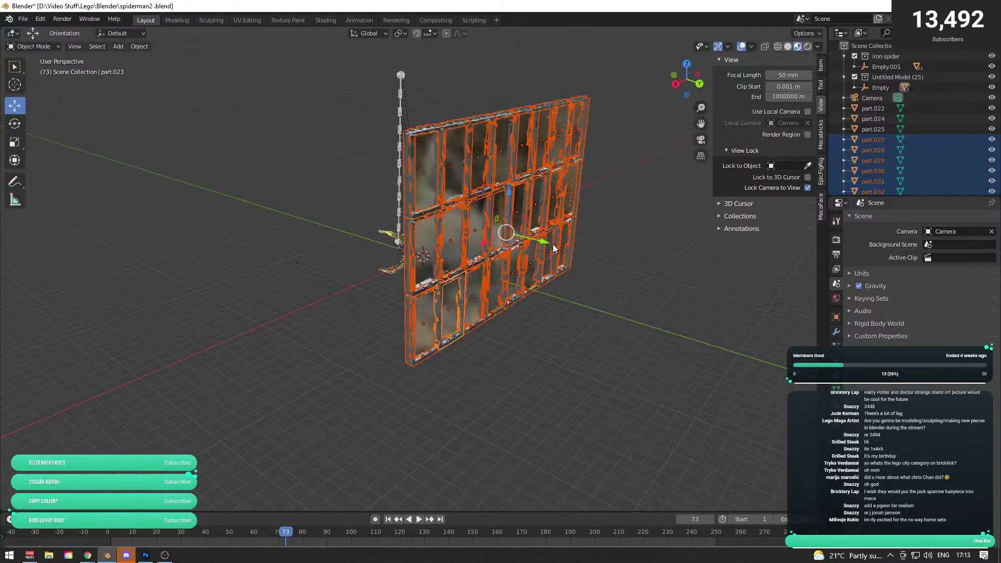
{"action": "key", "text": "g"}
{"action": "left_click", "coordinate": [482, 222]}
{"action": "left_click_drag", "start_coordinate": [482, 222], "coordinate": [618, 276]}
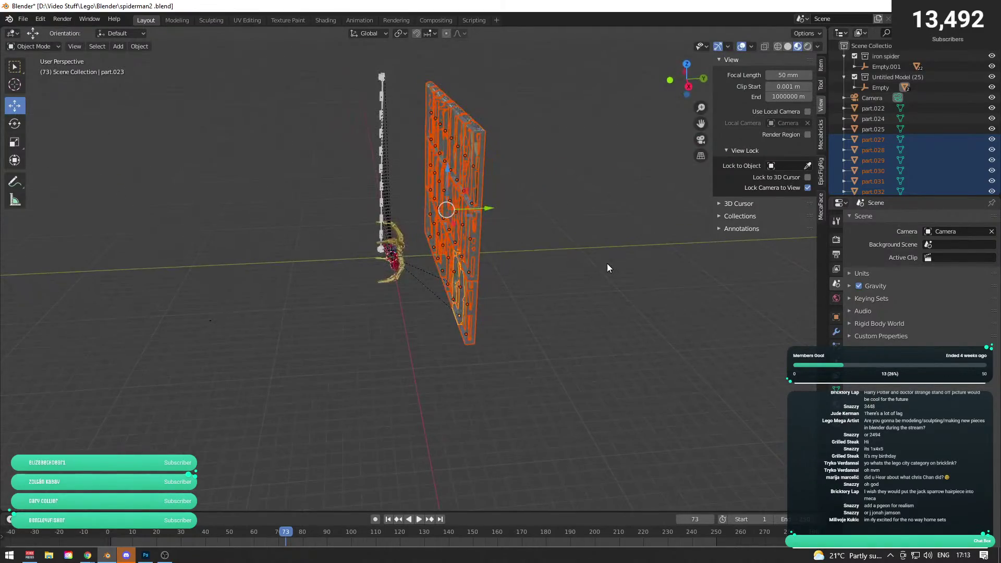
{"action": "key", "text": "KP_0"}
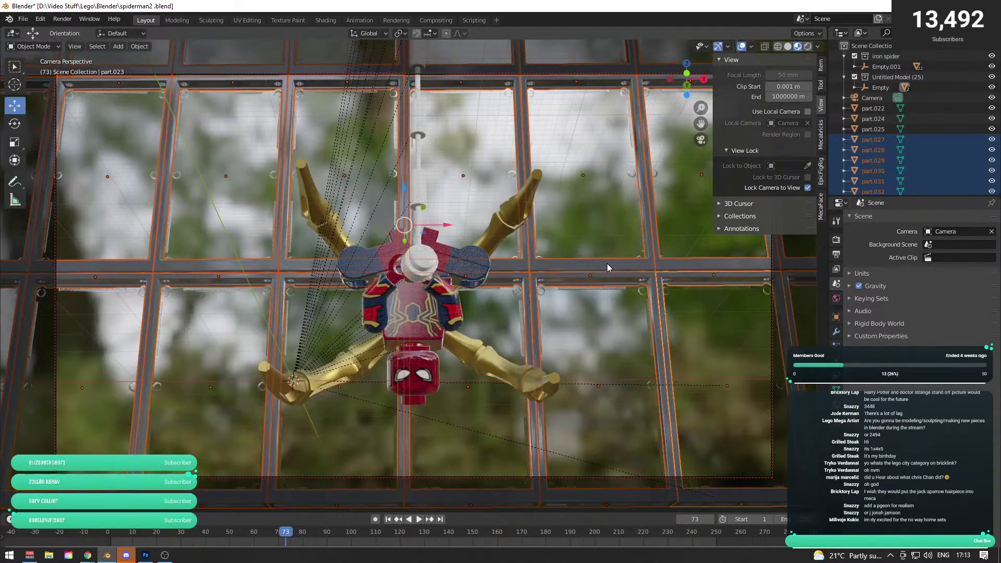
{"action": "key", "text": "KP_0"}
{"action": "key", "text": "g"}
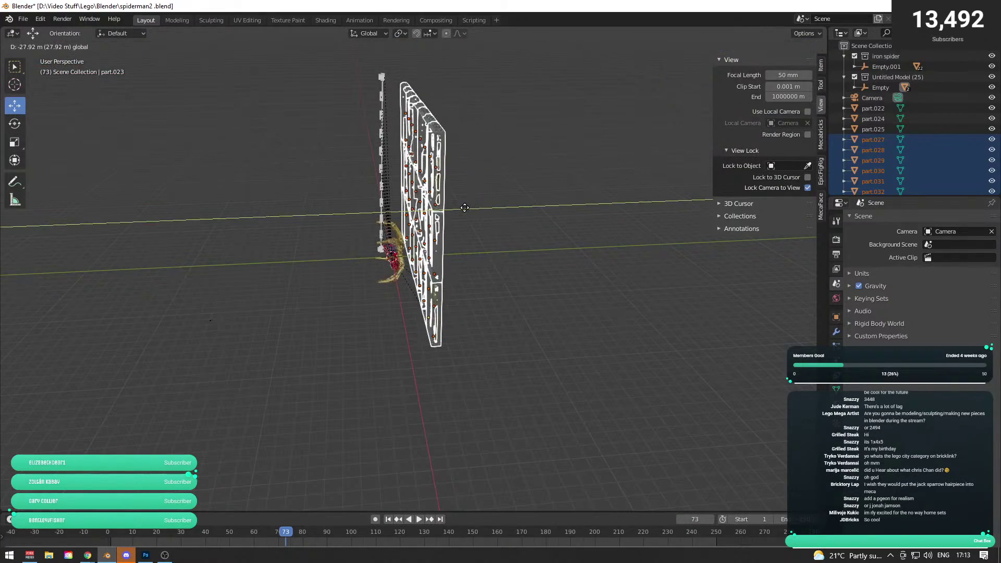
{"action": "left_click", "coordinate": [467, 205]}
{"action": "key", "text": "KP_0"}
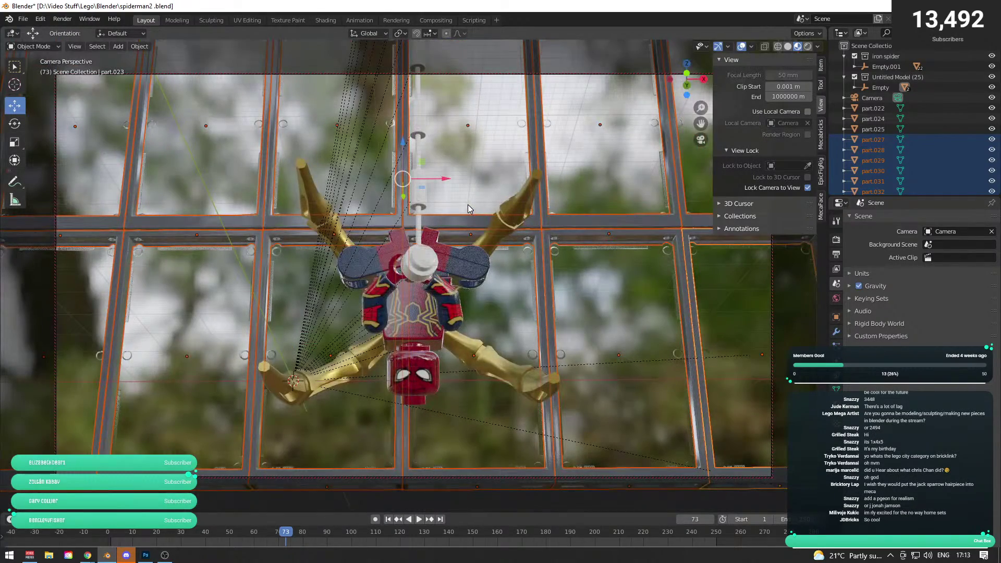
{"action": "key", "text": "KP_0"}
{"action": "key", "text": "g"}
{"action": "left_click", "coordinate": [454, 212]}
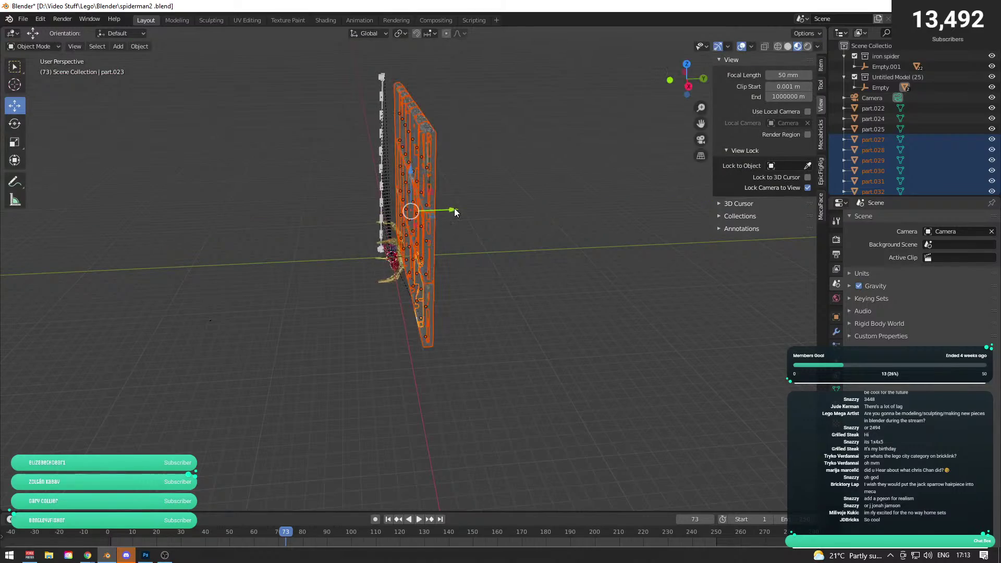
- Scale up the window wall and move it back along the Y axis so it stands behind the figure
{"action": "key", "text": "s"}
{"action": "left_click", "coordinate": [509, 219]}
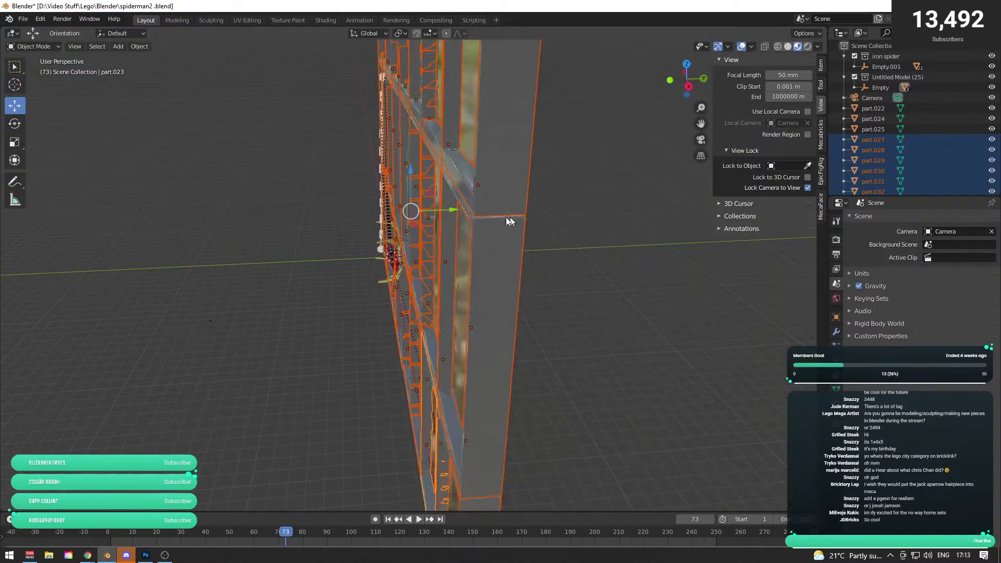
{"action": "key", "text": "g"}
{"action": "left_click", "coordinate": [480, 208]}
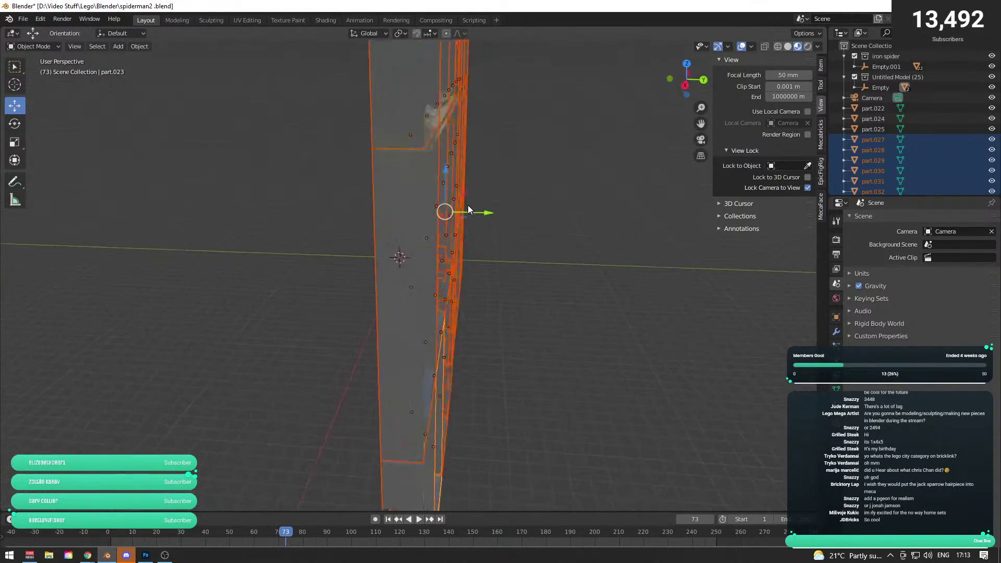
{"action": "key", "text": "KP_0"}
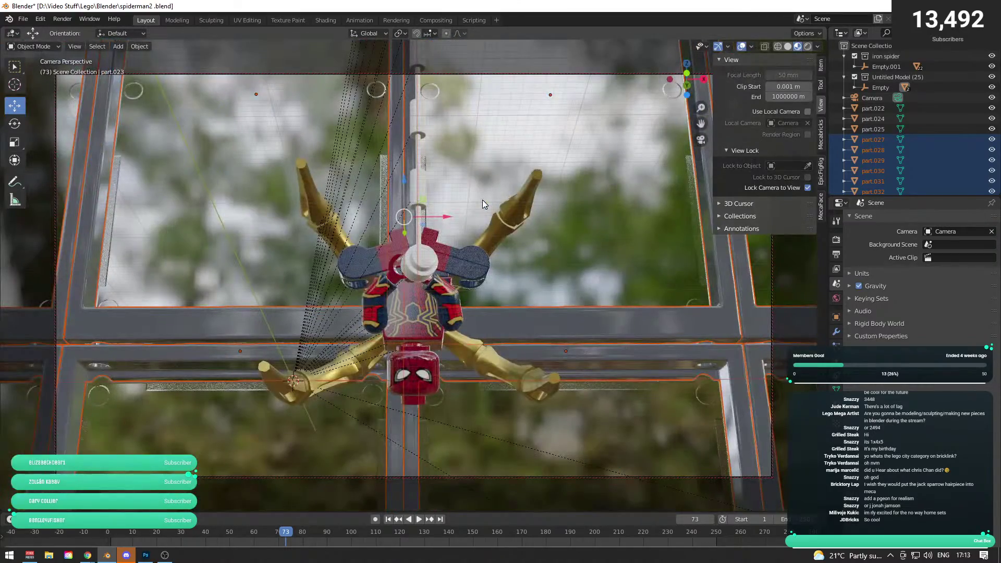
{"action": "key", "text": "KP_0"}
- Shift the window wall along the X and Z axes so a single window frames the figure in the camera view
{"action": "left_click_drag", "start_coordinate": [502, 240], "coordinate": [433, 203]}
{"action": "key", "text": "g"}
{"action": "key", "text": "x"}
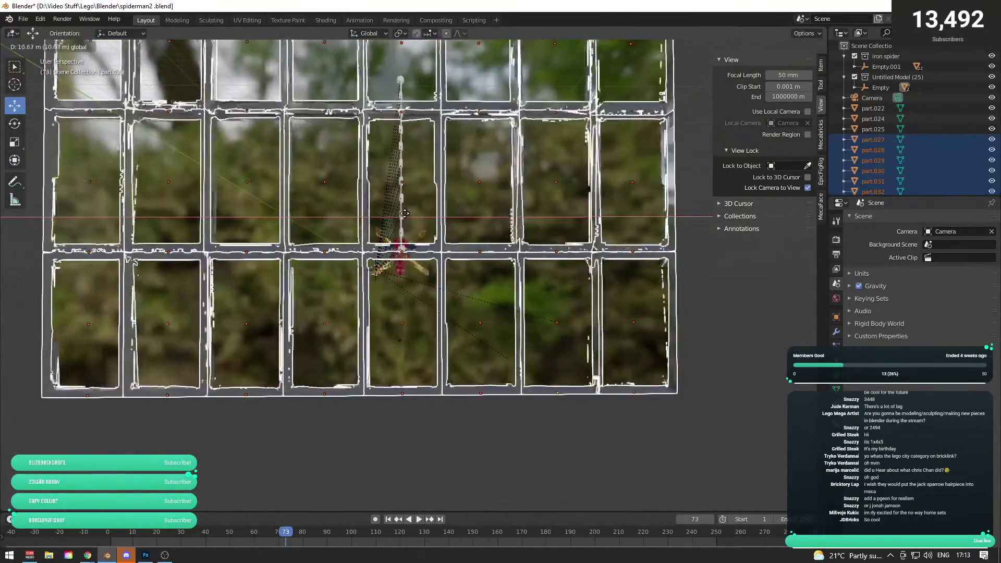
{"action": "right_click", "coordinate": [358, 217]}
{"action": "key", "text": "g"}
{"action": "key", "text": "z"}
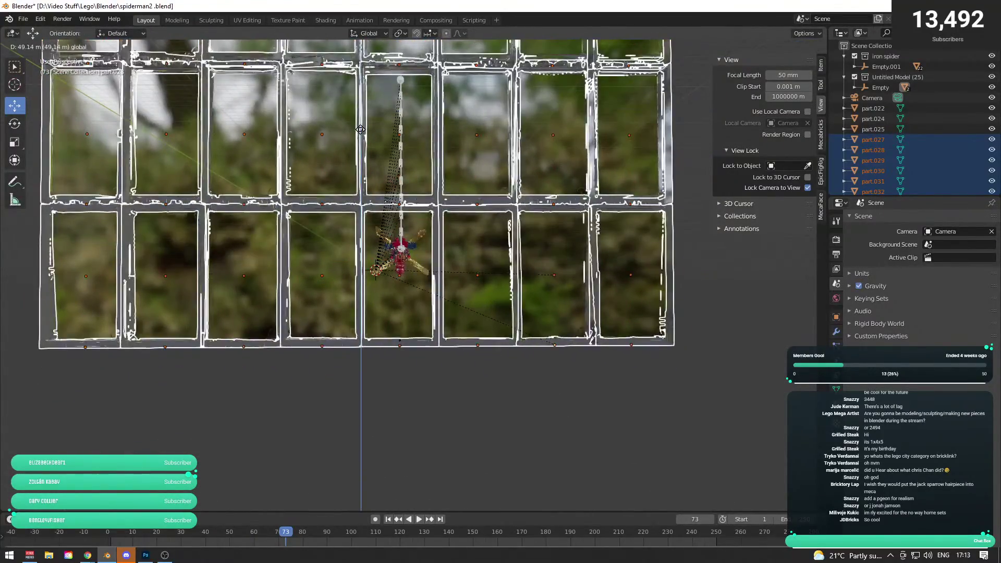
{"action": "left_click", "coordinate": [357, 256]}
{"action": "key", "text": "KP_0"}
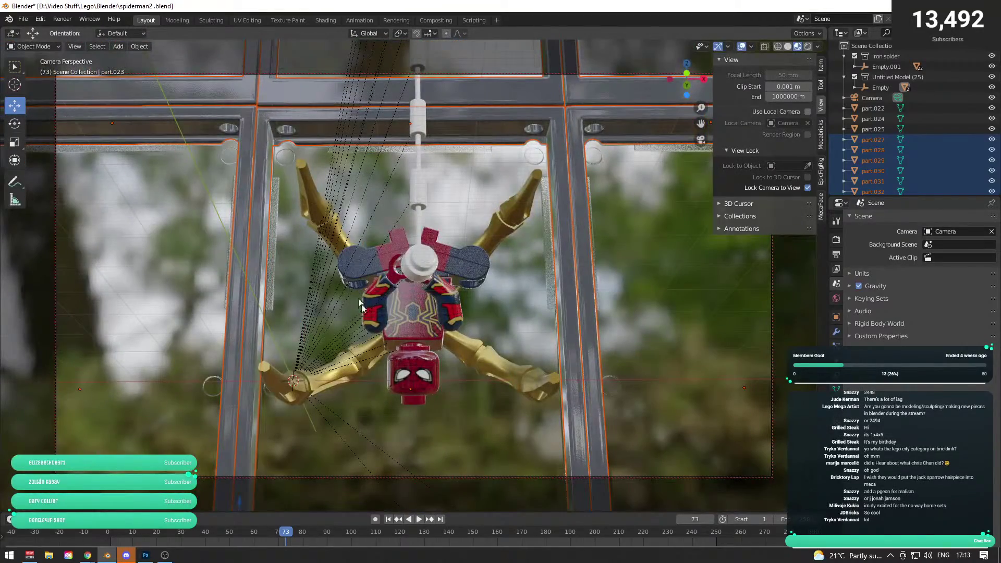
- Move the window wall down along the Z axis so only the upright frames flank the hanging figure in the camera view
{"action": "key", "text": "KP_0"}
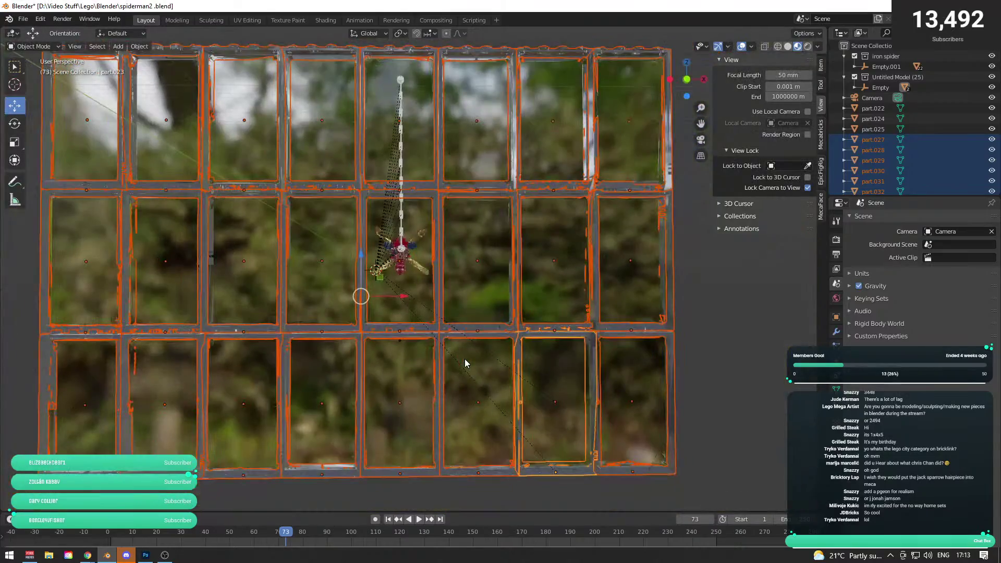
{"action": "key", "text": "KP_0"}
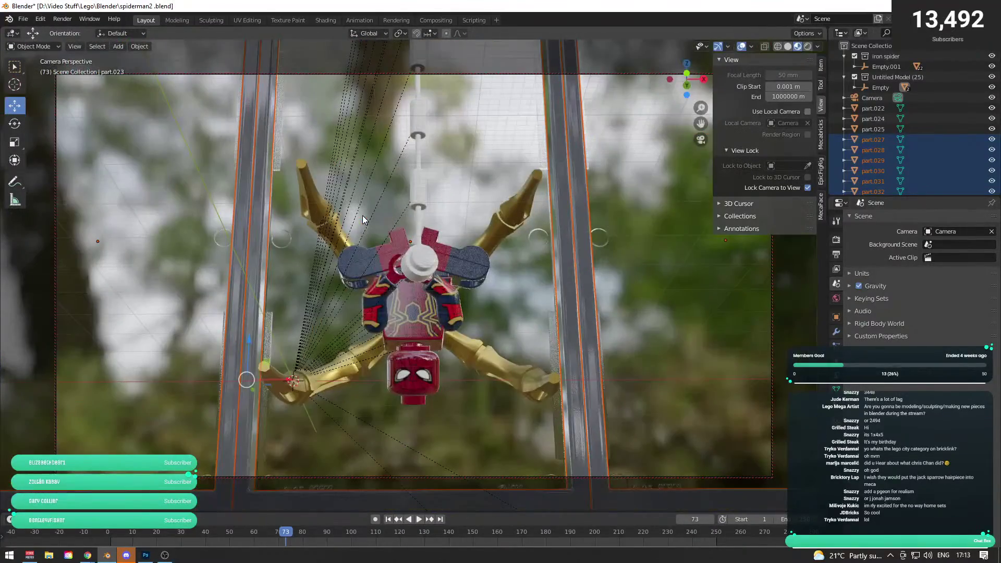
{"action": "left_click_drag", "start_coordinate": [251, 339], "coordinate": [253, 381]}
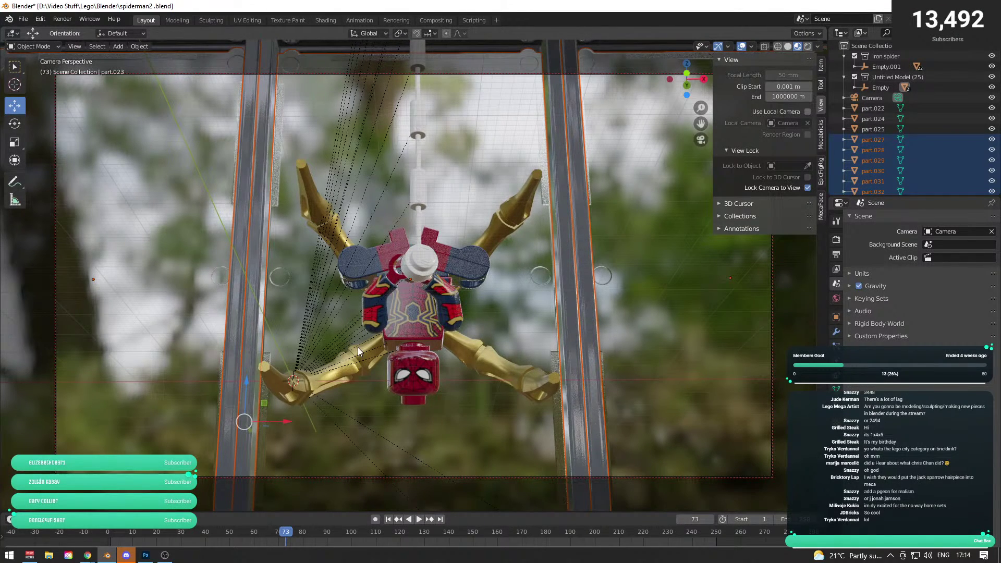
{"action": "key", "text": "KP_0"}
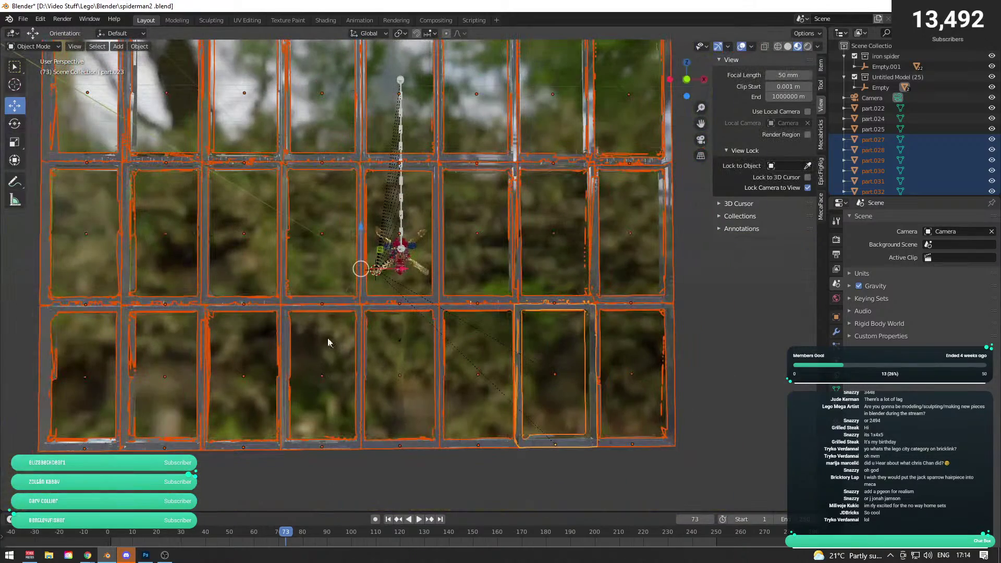
- Delete the two outermost window columns on one side of the wall and the outermost column on the other
{"action": "left_click", "coordinate": [778, 347]}
{"action": "scroll", "coordinate": [764, 352], "scroll_direction": "down", "scroll_amount": 3}
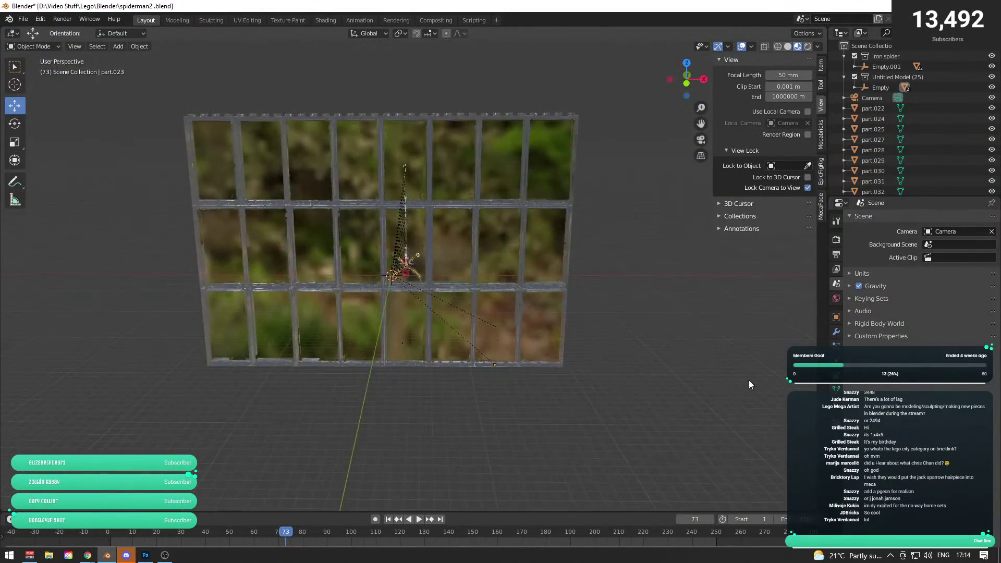
{"action": "left_click", "coordinate": [14, 66]}
{"action": "left_click_drag", "start_coordinate": [134, 80], "coordinate": [284, 419]}
{"action": "key", "text": "Delete"}
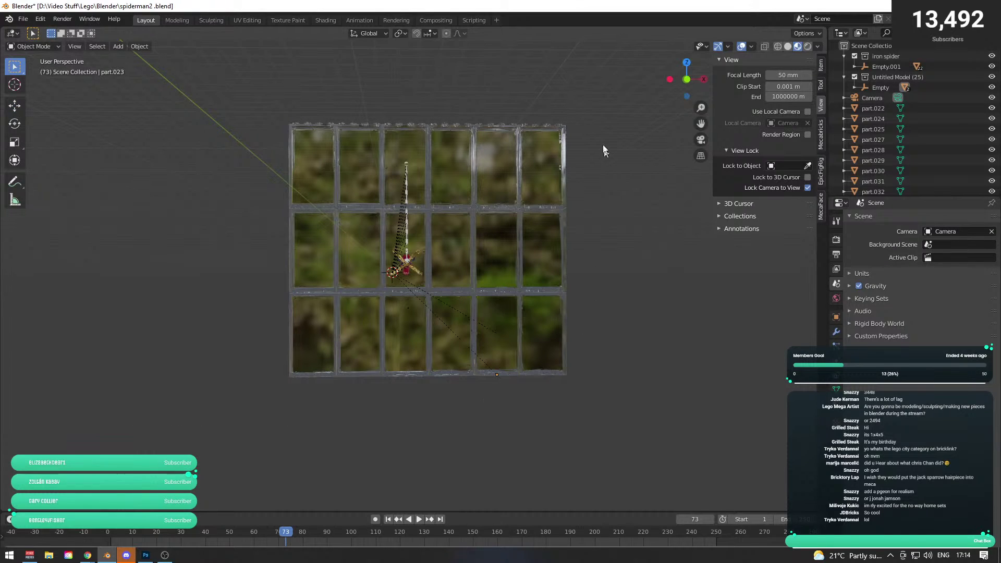
{"action": "left_click_drag", "start_coordinate": [622, 89], "coordinate": [534, 434]}
{"action": "key", "text": "Delete"}
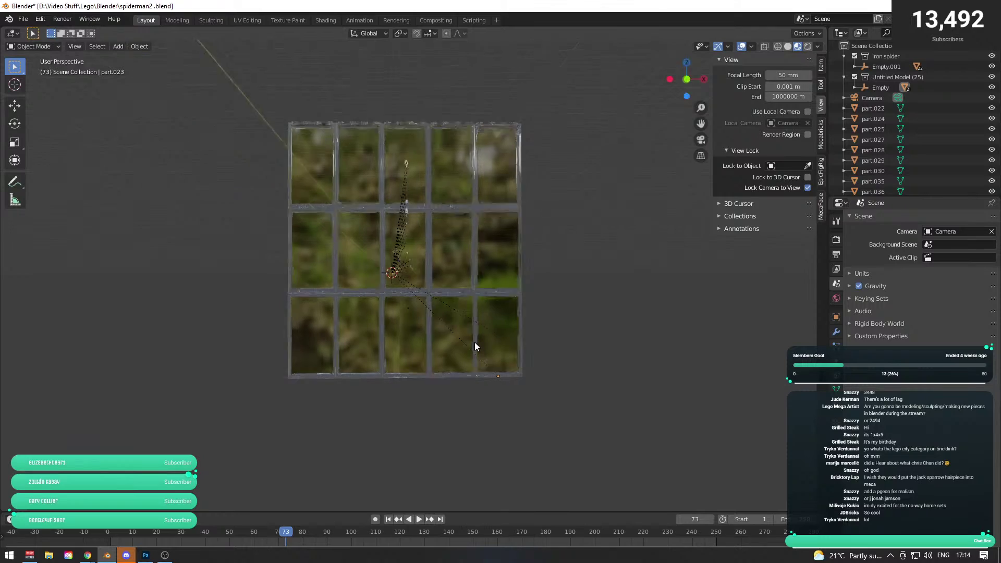
{"action": "key", "text": "KP_0"}
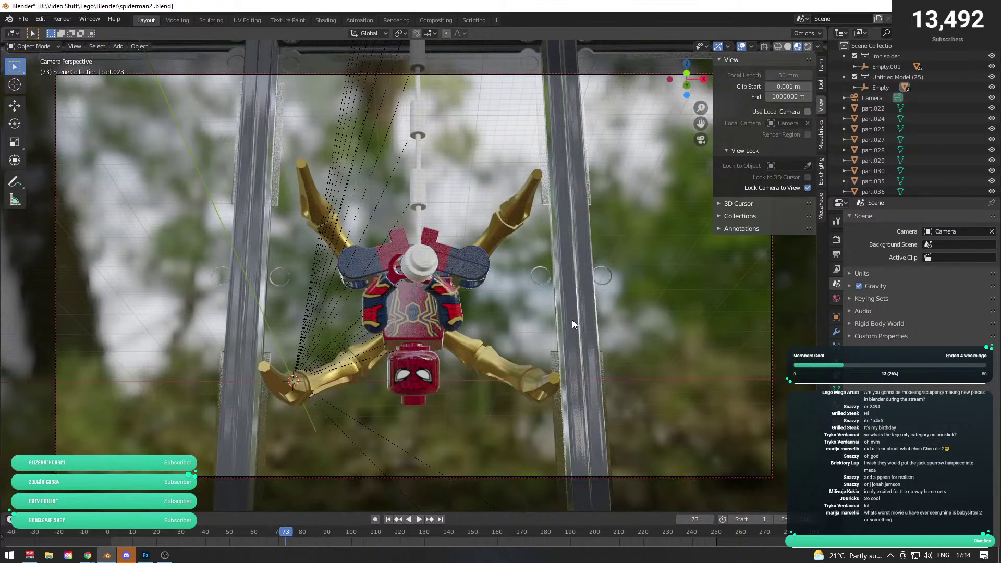
{"action": "key", "text": "KP_0"}
{"action": "key", "text": "F12"}
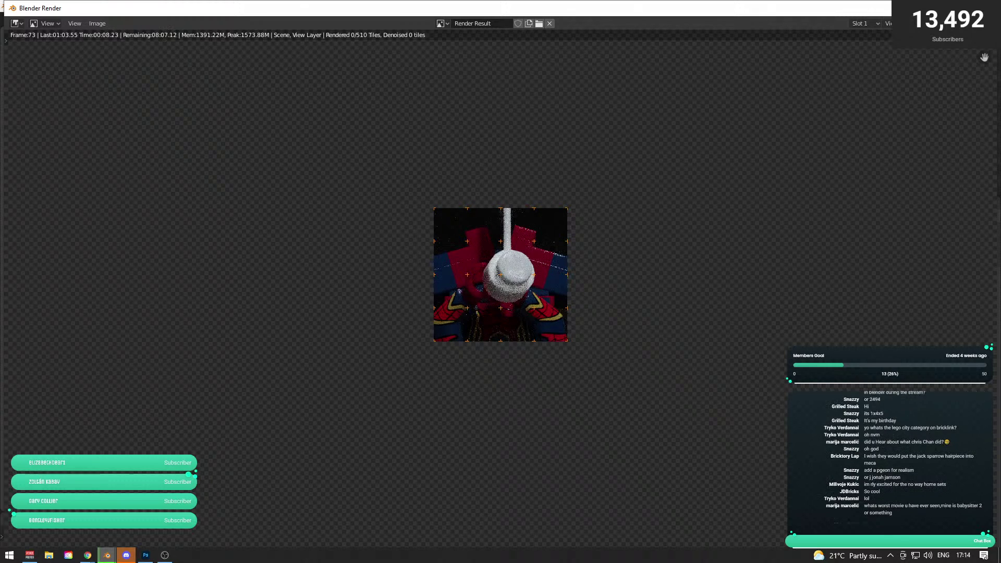
{"action": "key", "text": "Escape"}
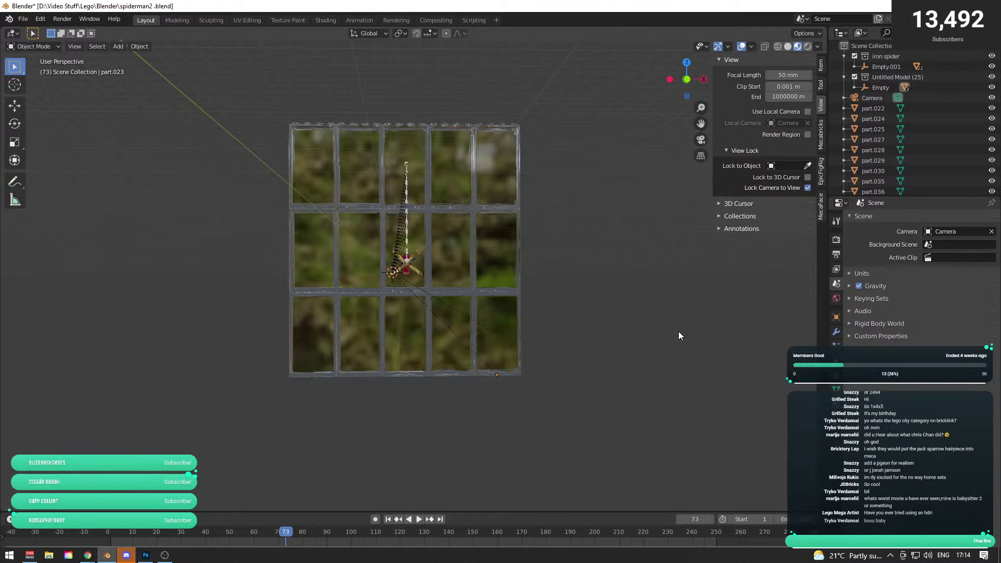
- Delete the hanging Spider-Man figure with its web and render the remaining windows at frame 73 from the camera
{"action": "left_click_drag", "start_coordinate": [675, 328], "coordinate": [458, 287]}
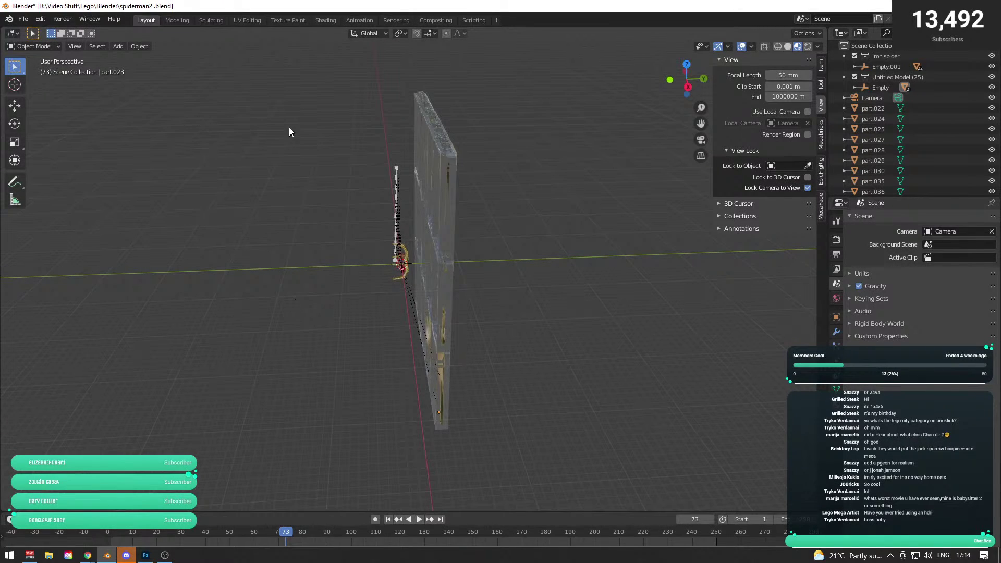
{"action": "left_click_drag", "start_coordinate": [307, 125], "coordinate": [458, 288]}
{"action": "key", "text": "Delete"}
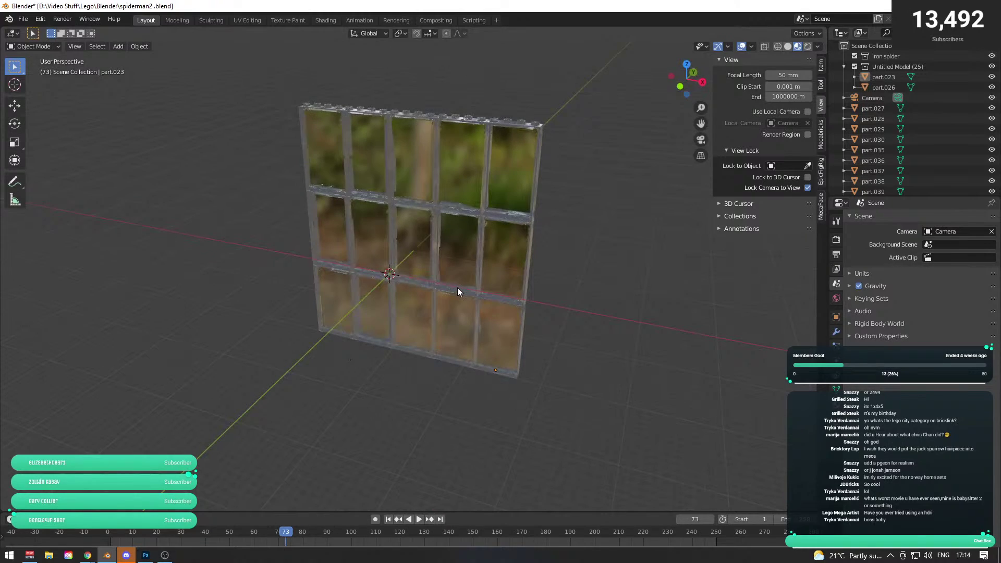
{"action": "key", "text": "KP_0"}
{"action": "key", "text": "F12"}
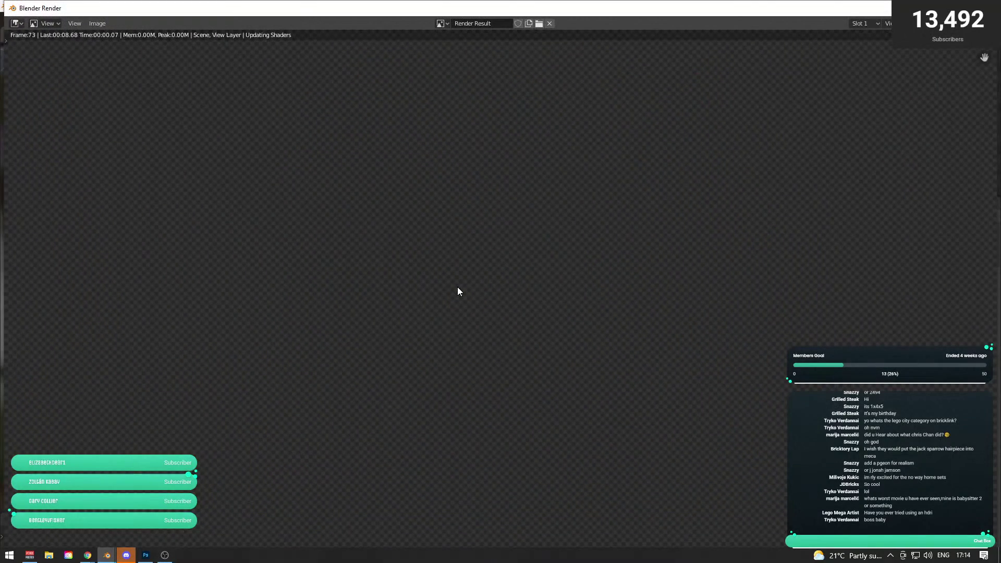
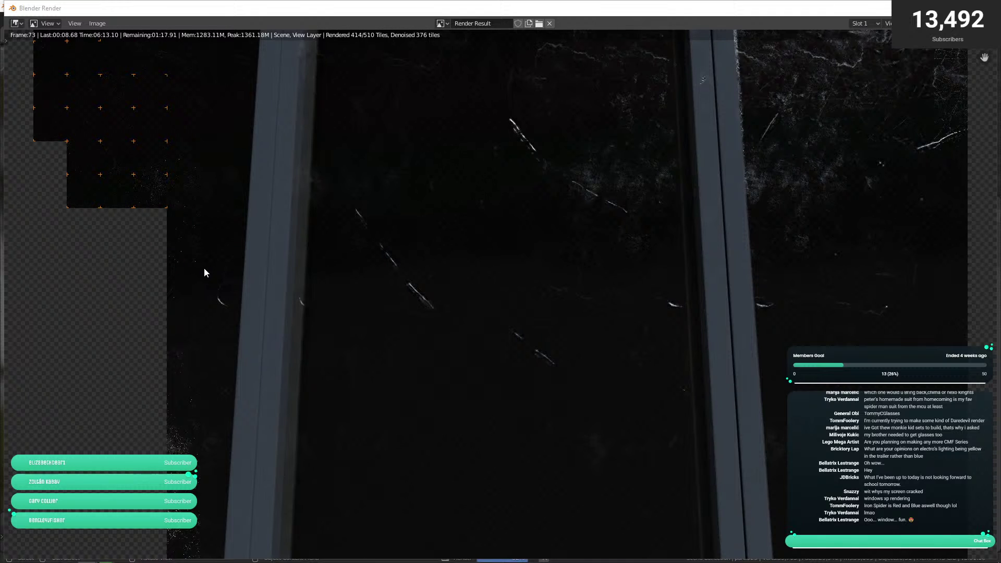
{"action": "key", "text": "alt+Tab"}
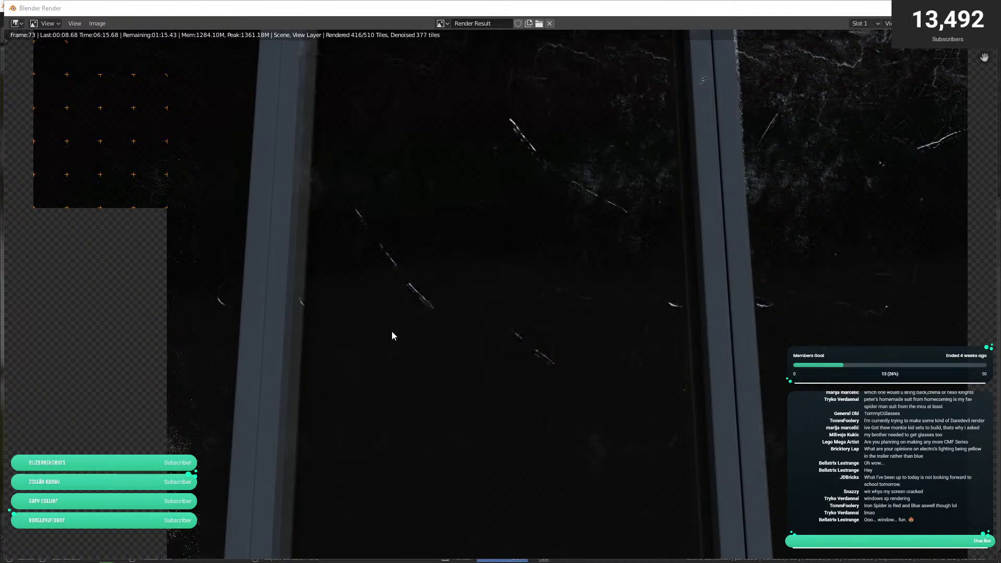
{"action": "key", "text": "alt+Tab"}
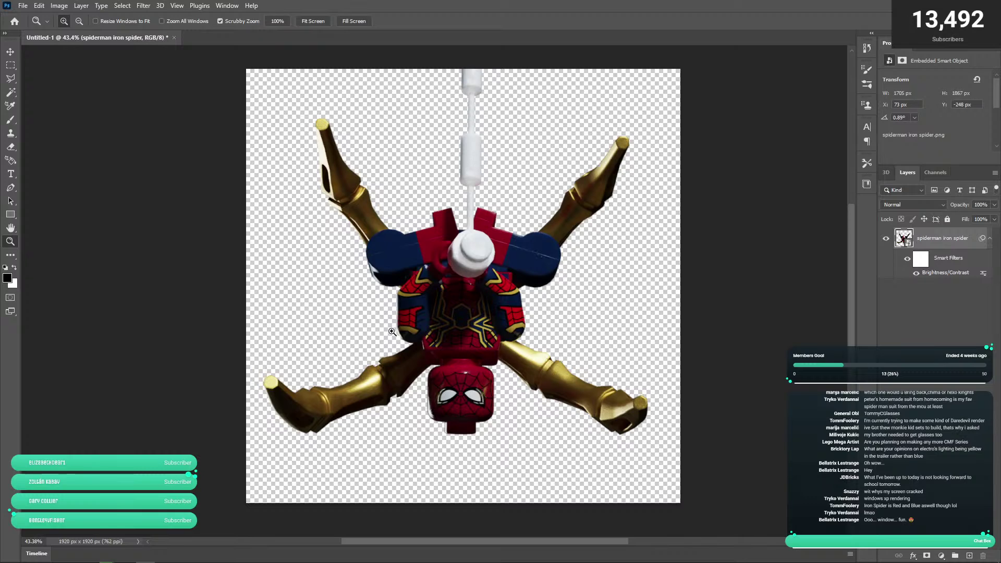
{"action": "key", "text": "alt+Tab"}
{"action": "key", "text": "alt+Tab"}
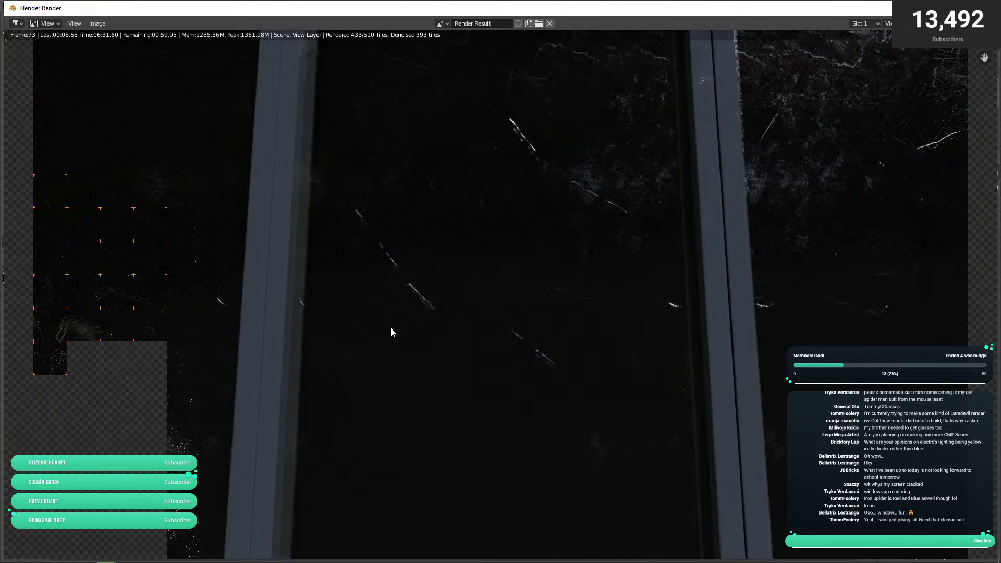
{"action": "key", "text": "alt+Tab"}
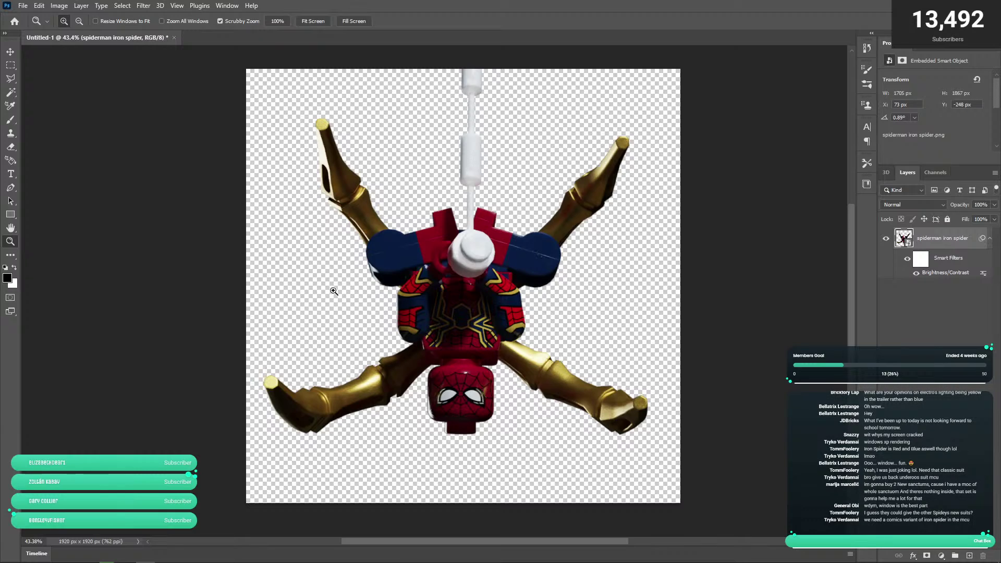
{"action": "key", "text": "alt+Tab"}
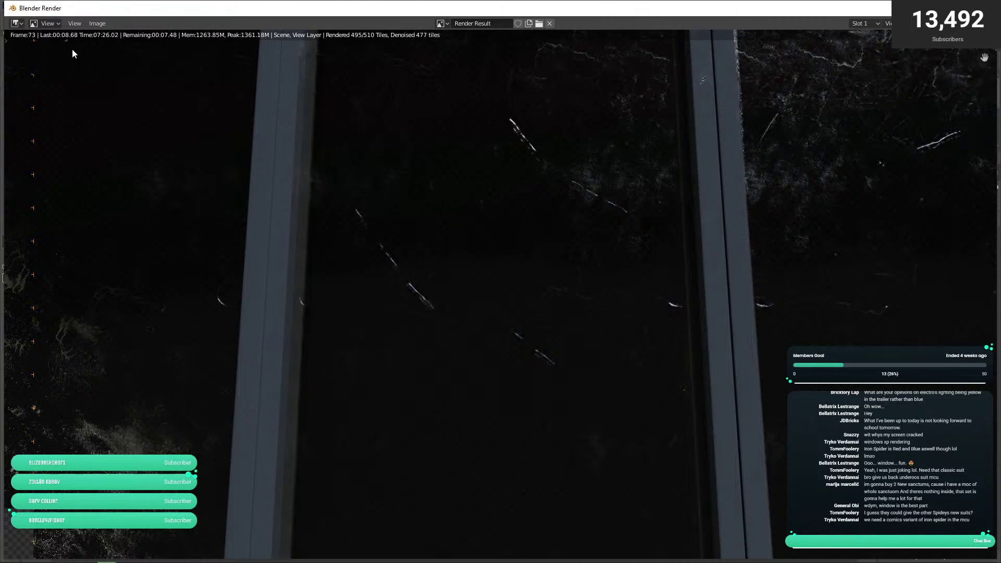
{"action": "left_click", "coordinate": [99, 24]}
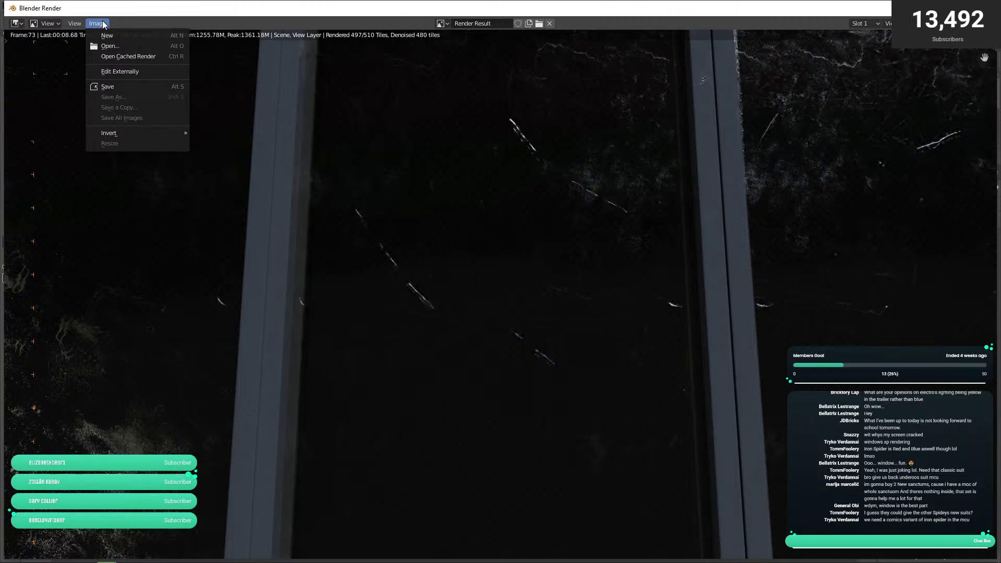
{"action": "left_click", "coordinate": [102, 24]}
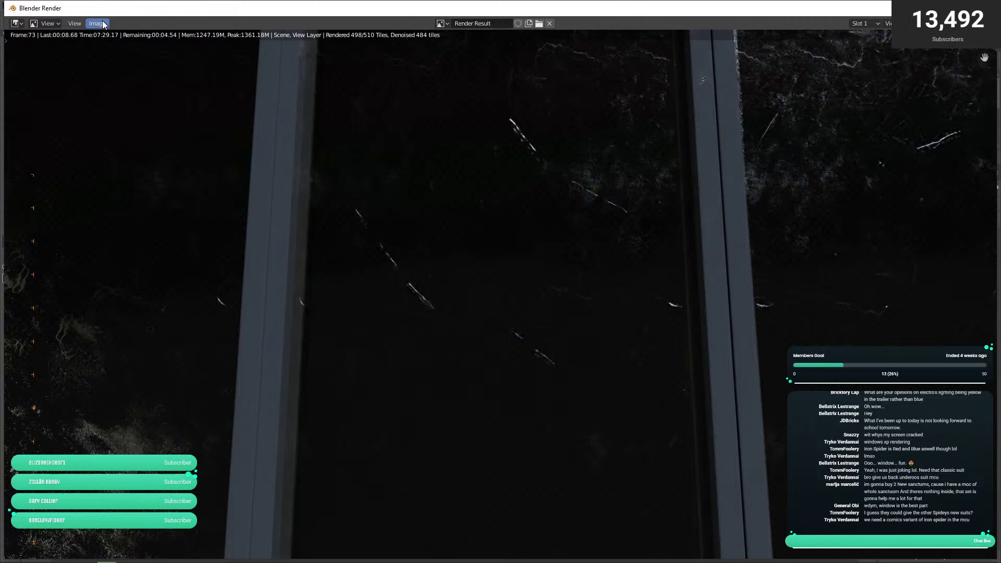
{"action": "left_click", "coordinate": [102, 24]}
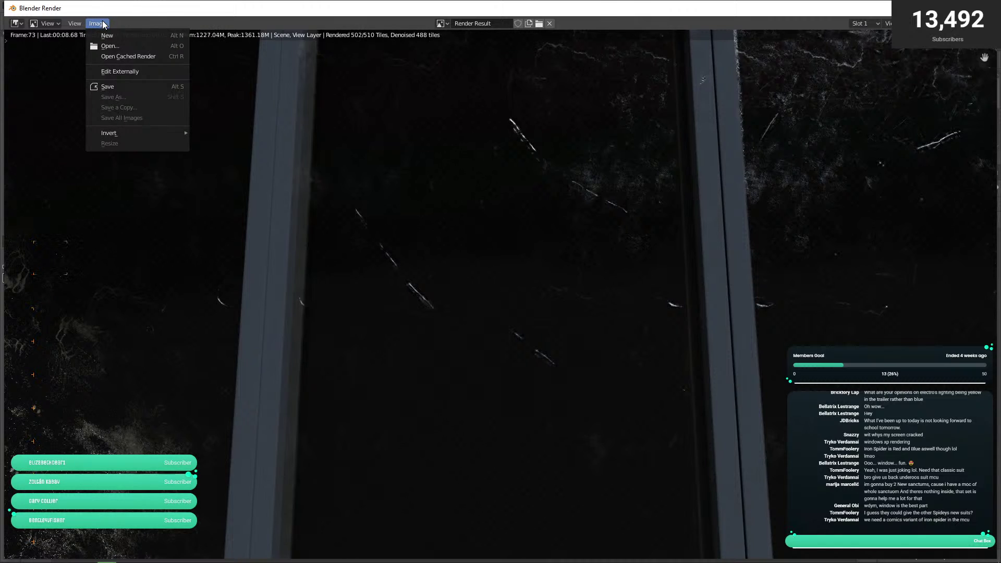
{"action": "left_click", "coordinate": [104, 25]}
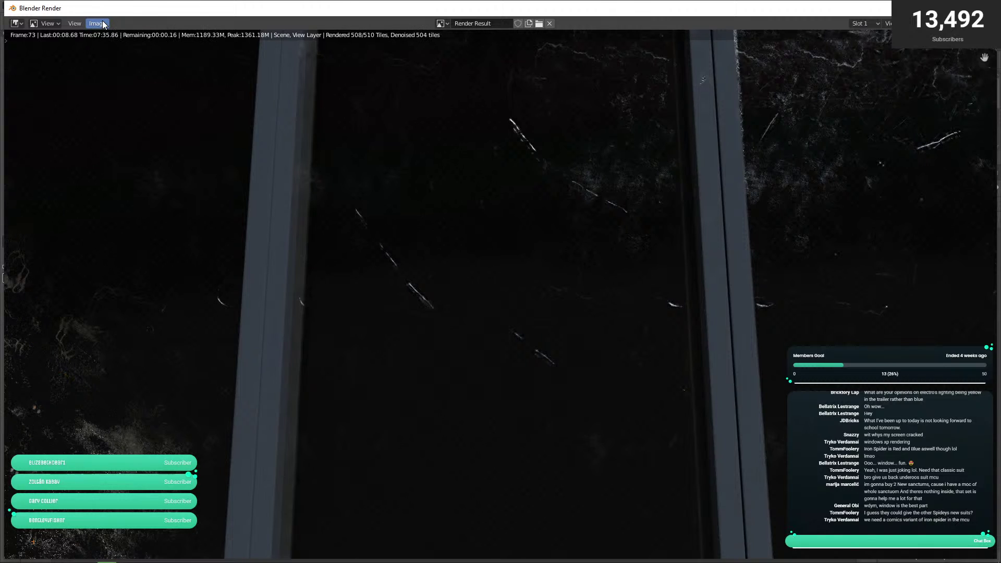
- Save a copy of the finished render to the Desktop as window.png
{"action": "left_click", "coordinate": [103, 24]}
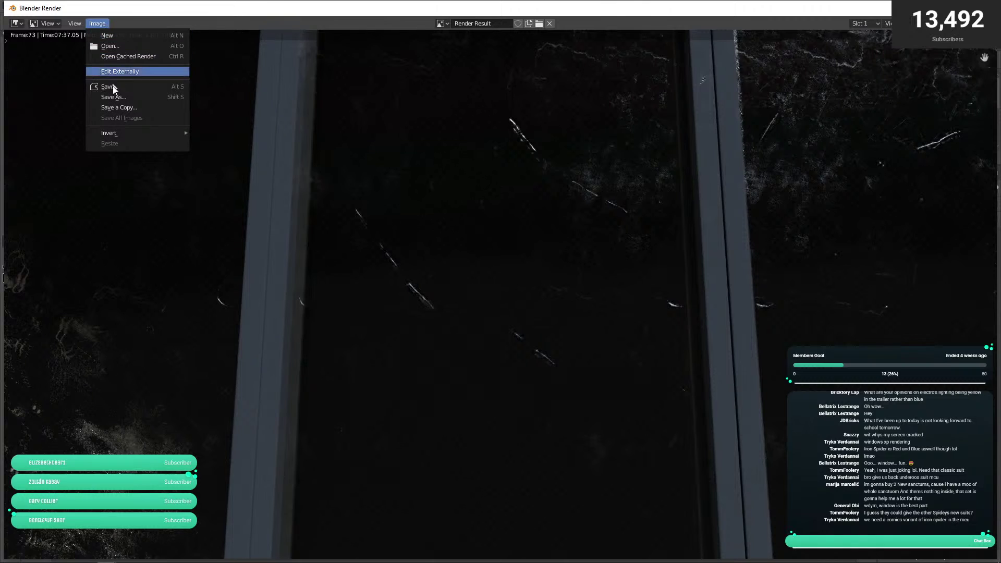
{"action": "left_click", "coordinate": [117, 108]}
{"action": "left_click", "coordinate": [370, 499]}
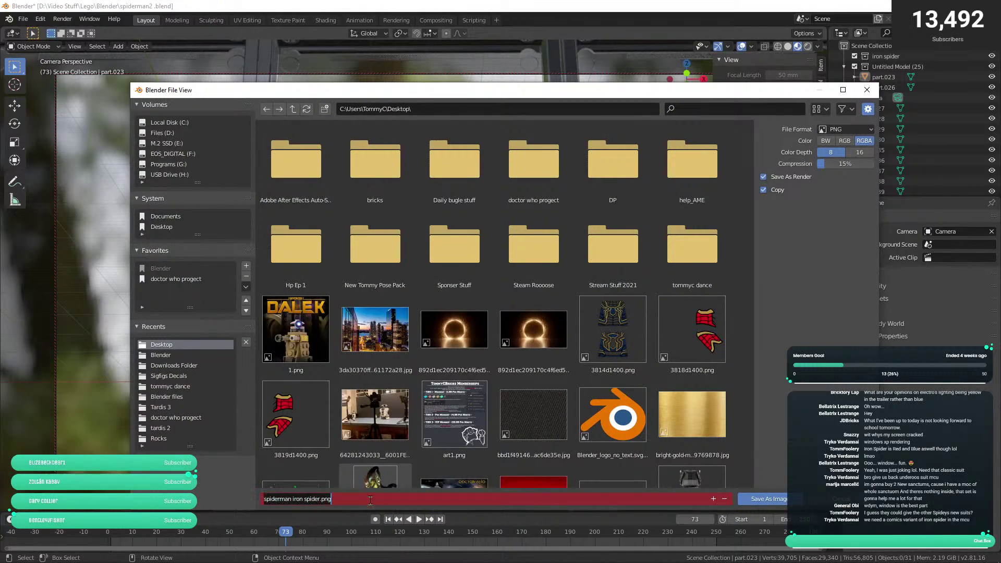
{"action": "type", "text": "window"}
{"action": "key", "text": "Return"}
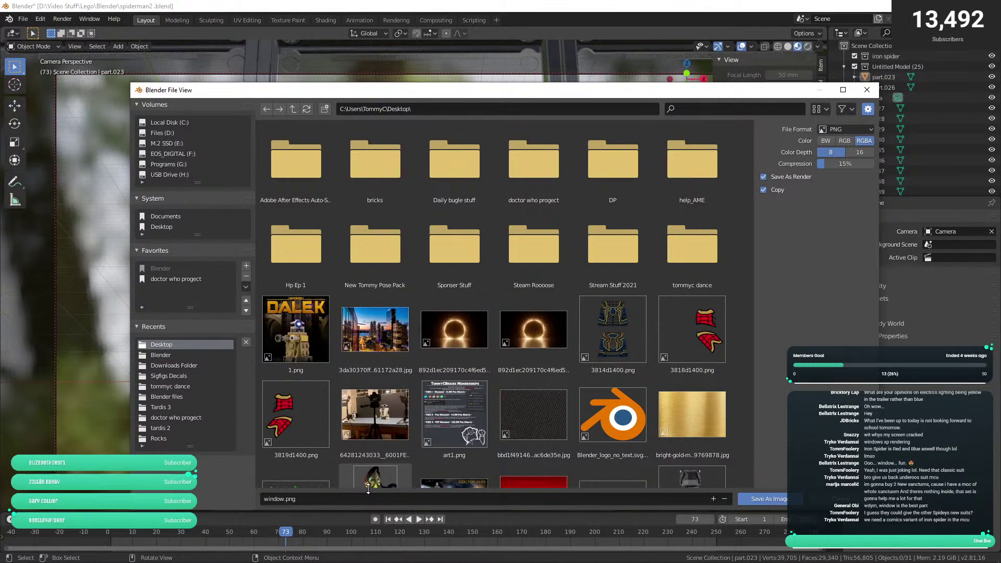
{"action": "left_click", "coordinate": [766, 498]}
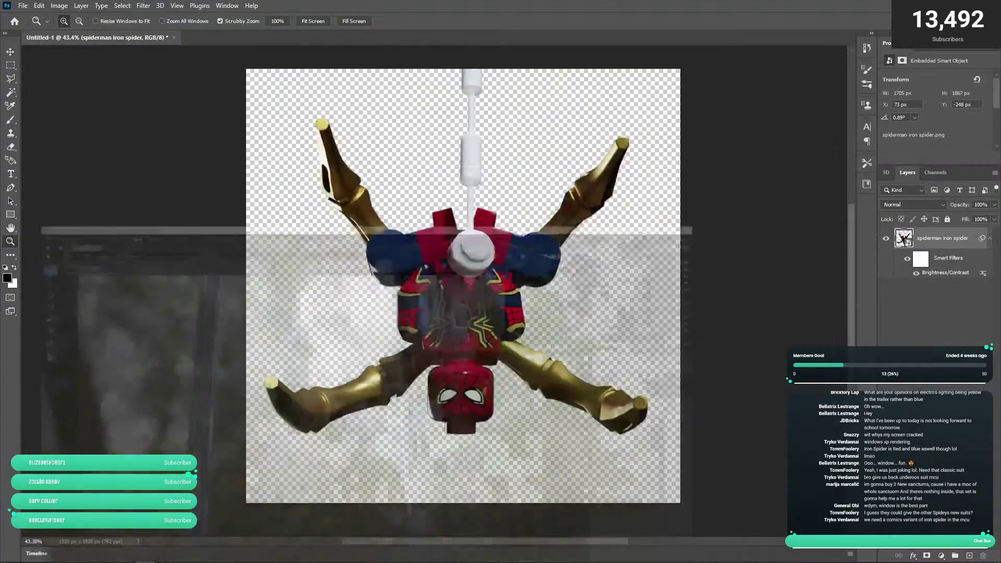
- Place window.png from the desktop into the open Spider-Man document in Photoshop
{"action": "key", "text": "super+d"}
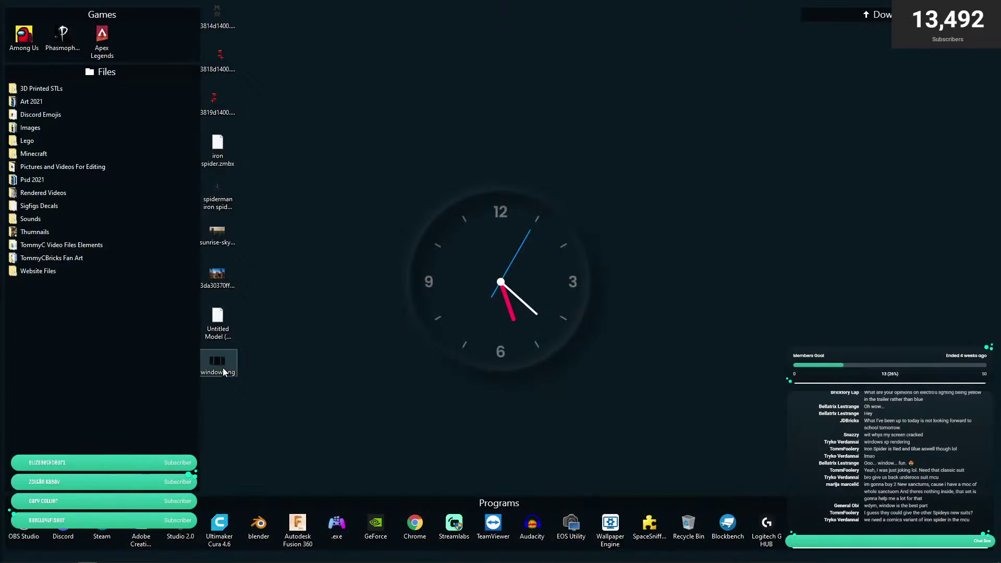
{"action": "key", "text": "alt+Tab"}
{"action": "key", "text": "alt+Tab"}
{"action": "key", "text": "alt+Tab"}
{"action": "key", "text": "alt+Tab"}
{"action": "key", "text": "alt+Tab"}
{"action": "key", "text": "alt+Tab"}
{"action": "key", "text": "alt+Tab"}
{"action": "key", "text": "alt+Tab"}
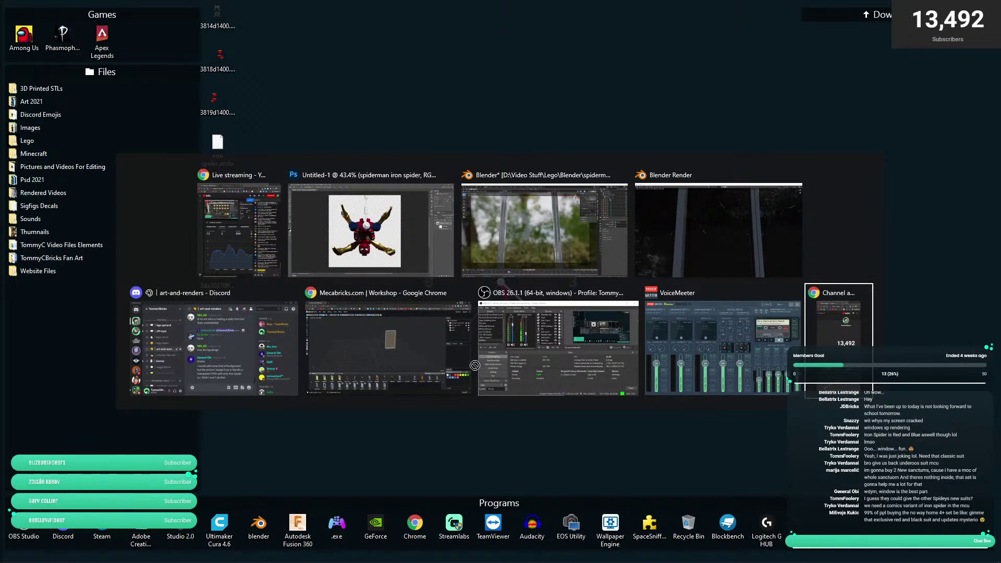
{"action": "key", "text": "alt+Tab"}
{"action": "key", "text": "alt+Tab"}
{"action": "left_click_drag", "start_coordinate": [474, 365], "coordinate": [389, 252]}
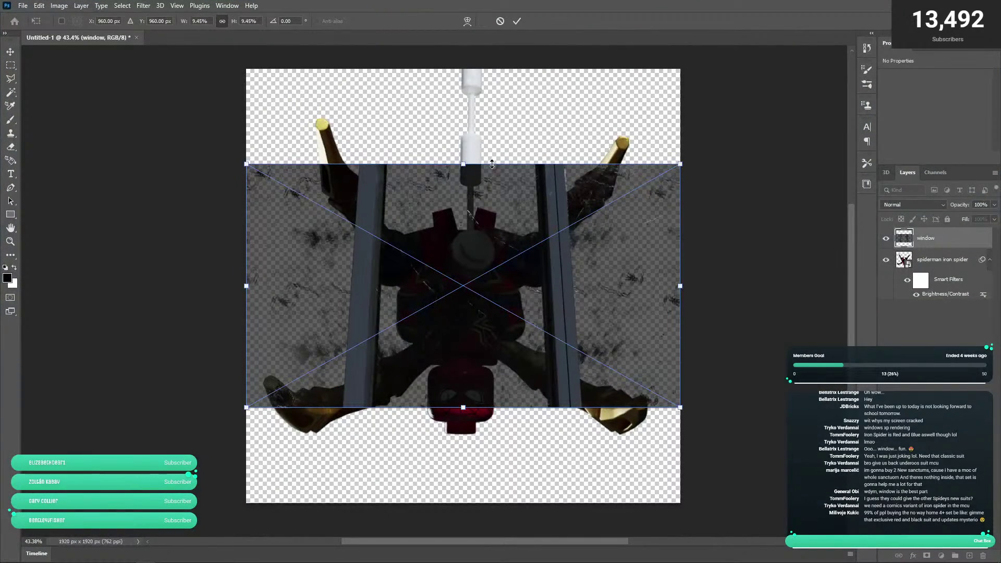
- Scale the placed window image to about 18% so it covers the canvas, and stack its layer below the spiderman iron spider layer
{"action": "left_click_drag", "start_coordinate": [492, 164], "coordinate": [490, 49]}
{"action": "left_click_drag", "start_coordinate": [468, 408], "coordinate": [462, 512]}
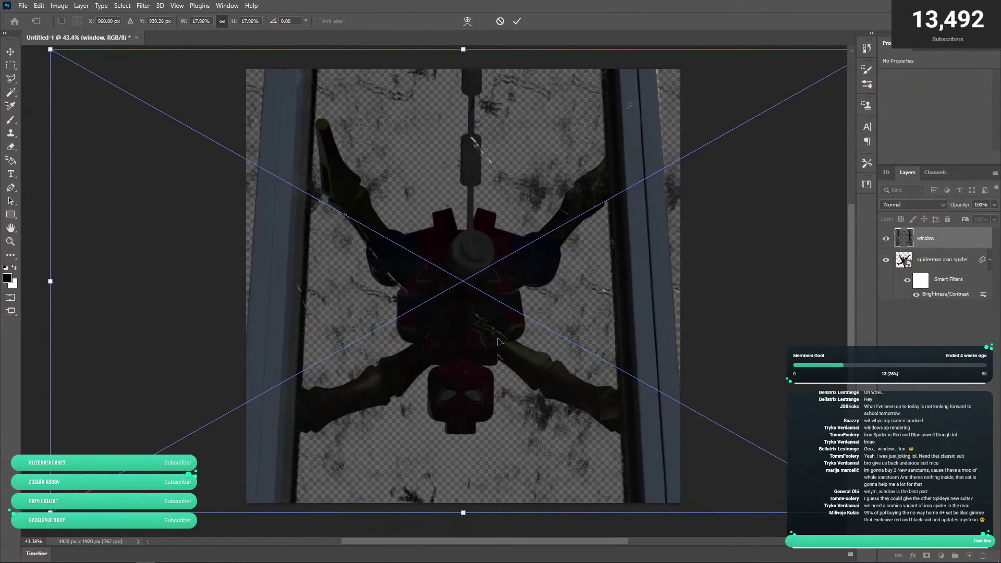
{"action": "left_click", "coordinate": [518, 21]}
{"action": "left_click_drag", "start_coordinate": [928, 239], "coordinate": [943, 309]}
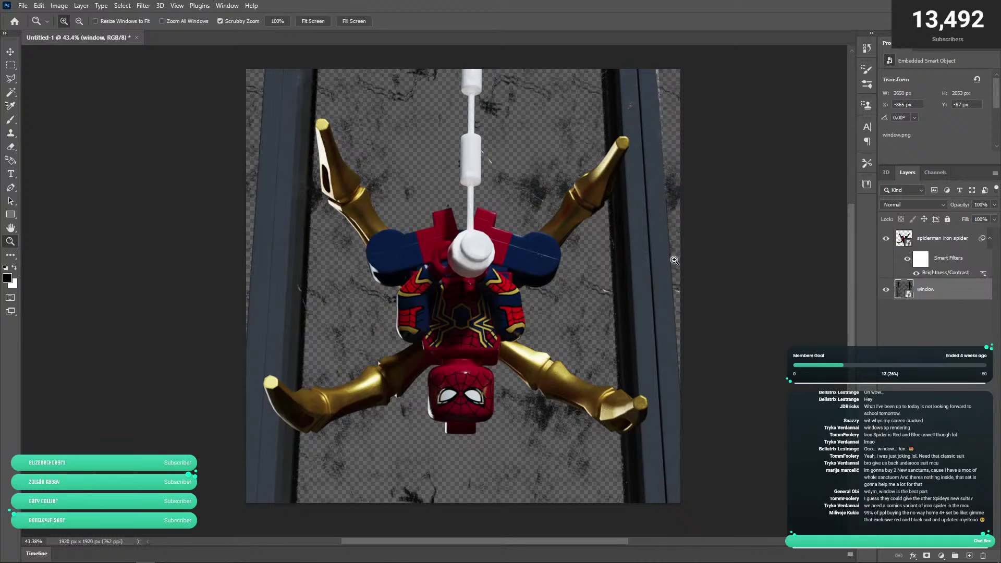
- Try to place the sunrise skyscraper window .webp image from the desktop into the Photoshop document
{"action": "left_click", "coordinate": [943, 5]}
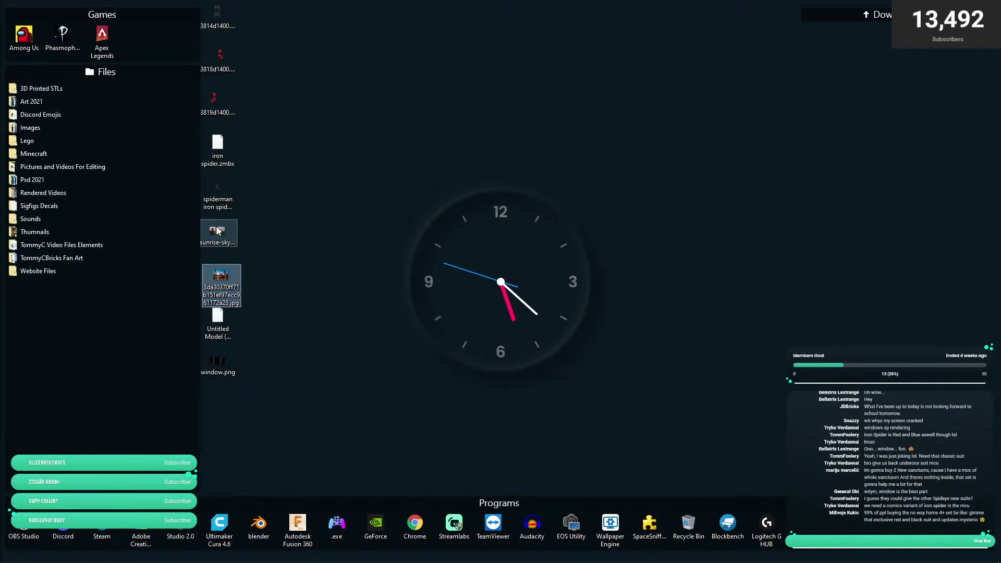
{"action": "left_click_drag", "start_coordinate": [217, 232], "coordinate": [454, 271]}
{"action": "key", "text": "alt+Tab"}
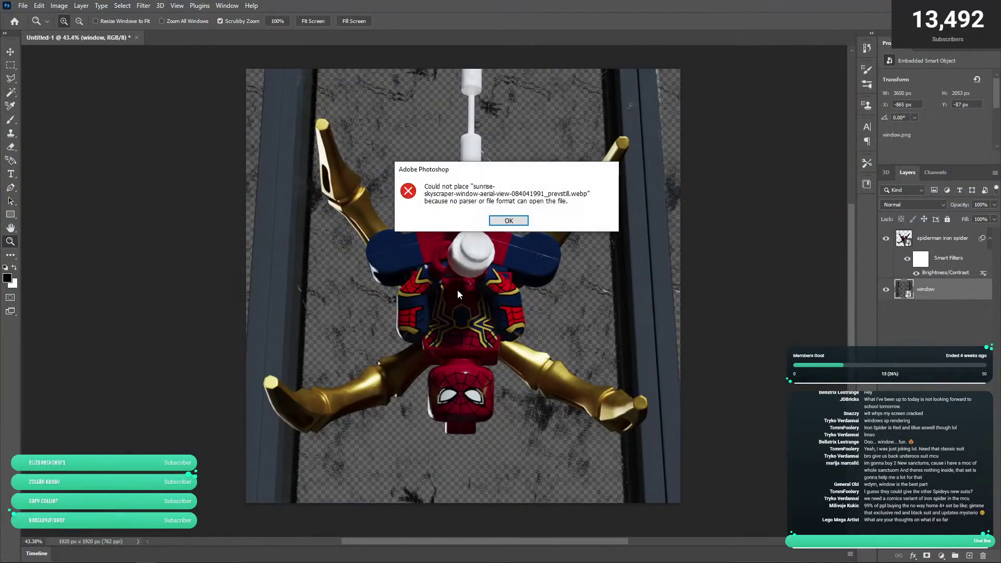
{"action": "left_click", "coordinate": [504, 220]}
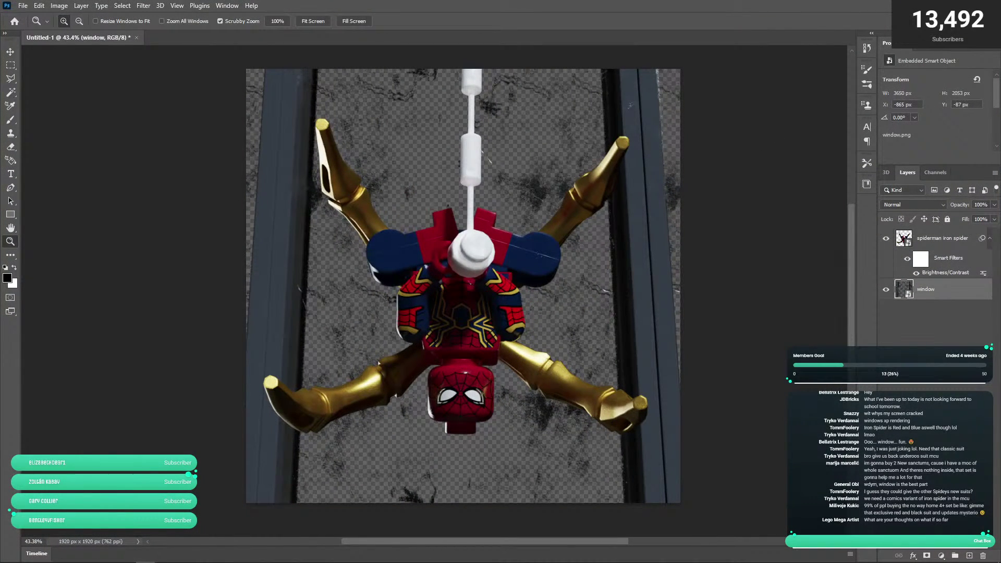
- Place the city skyline image 3da30370ff71b151ef97ecc961172a28.jpg from the desktop into the open Photoshop document
{"action": "left_click", "coordinate": [943, 6]}
{"action": "left_click", "coordinate": [214, 236]}
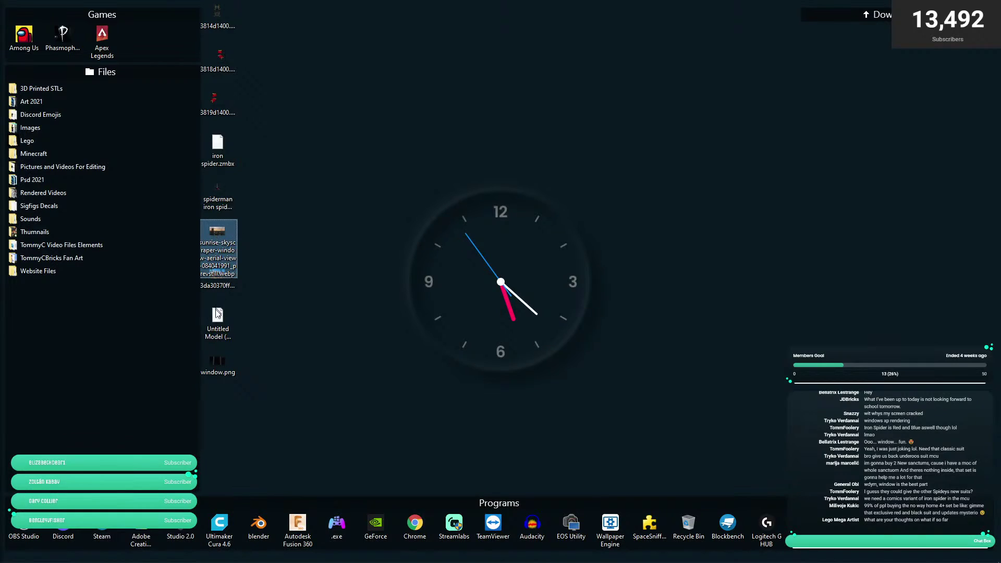
{"action": "left_click_drag", "start_coordinate": [216, 272], "coordinate": [382, 313]}
{"action": "key", "text": "alt+Tab"}
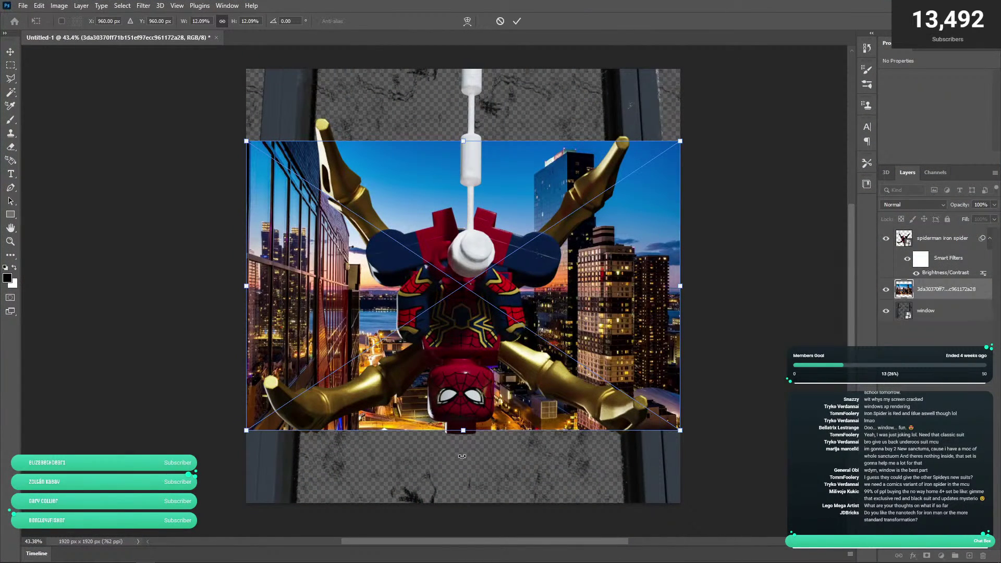
- Scale the placed city image to about 19.85% so it fills the canvas, and commit the transform
{"action": "left_click_drag", "start_coordinate": [463, 431], "coordinate": [464, 526]}
{"action": "left_click_drag", "start_coordinate": [485, 358], "coordinate": [486, 266]}
{"action": "left_click", "coordinate": [520, 20]}
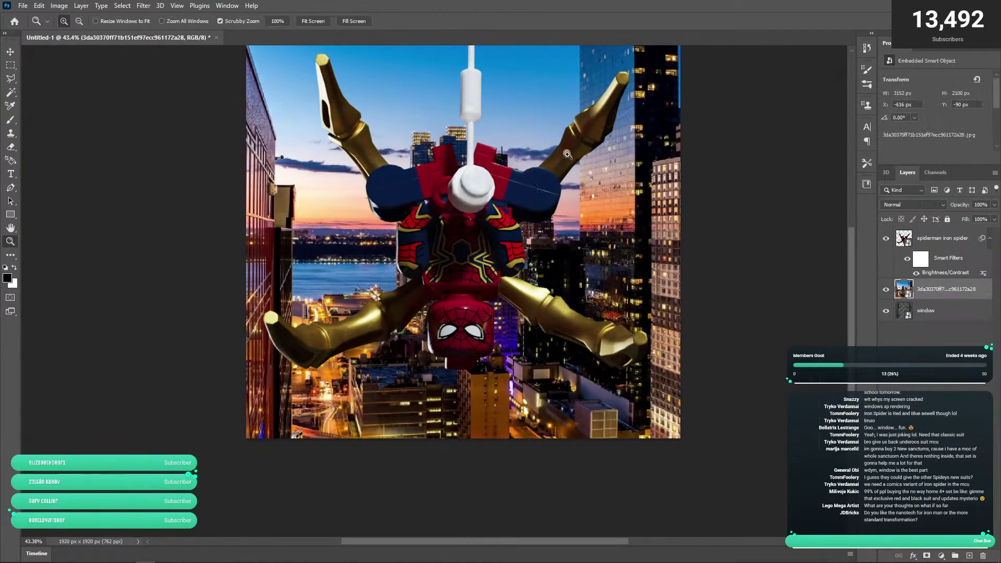
- Distort the city image by pulling its two lower corners outward, and stack its layer below the window layer
{"action": "key", "text": "z"}
{"action": "left_click_drag", "start_coordinate": [547, 230], "coordinate": [504, 229]}
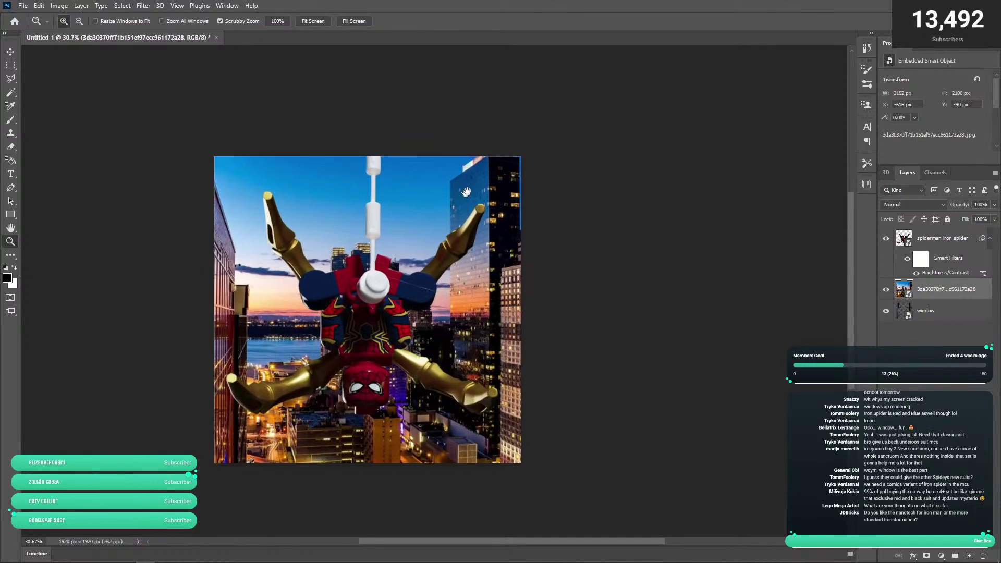
{"action": "key", "text": "ctrl+t"}
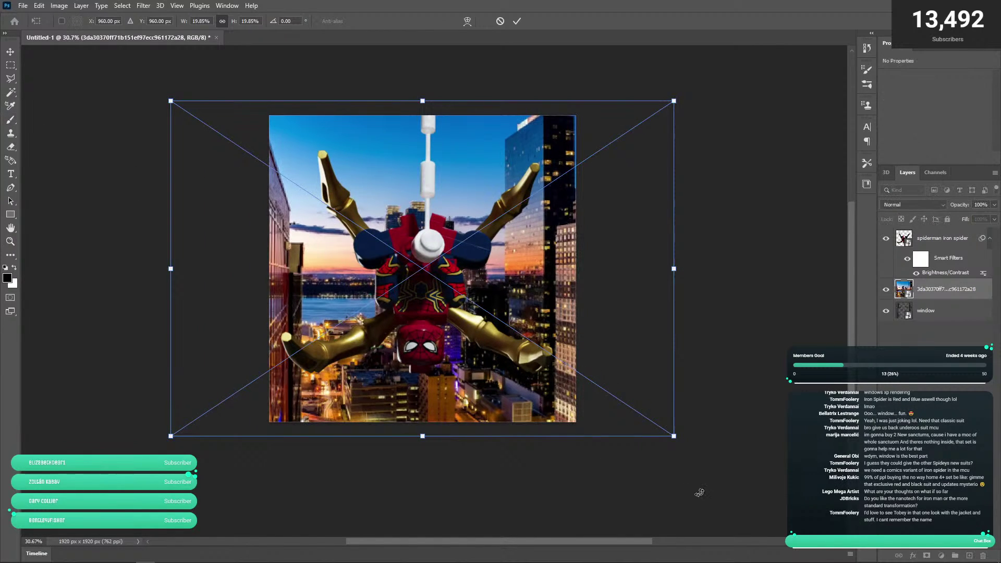
{"action": "left_click_drag", "start_coordinate": [674, 437], "coordinate": [710, 437]}
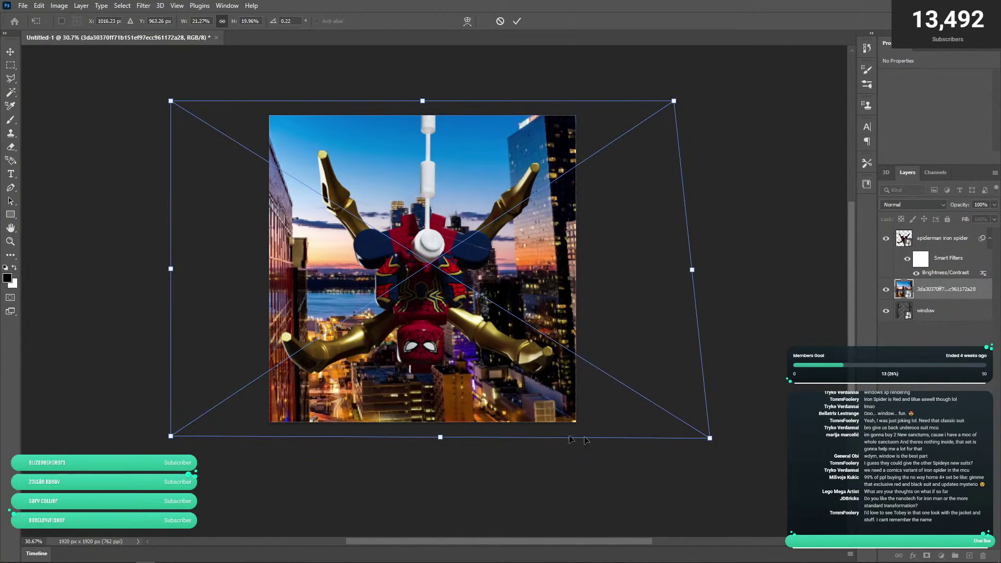
{"action": "left_click_drag", "start_coordinate": [171, 435], "coordinate": [145, 437]}
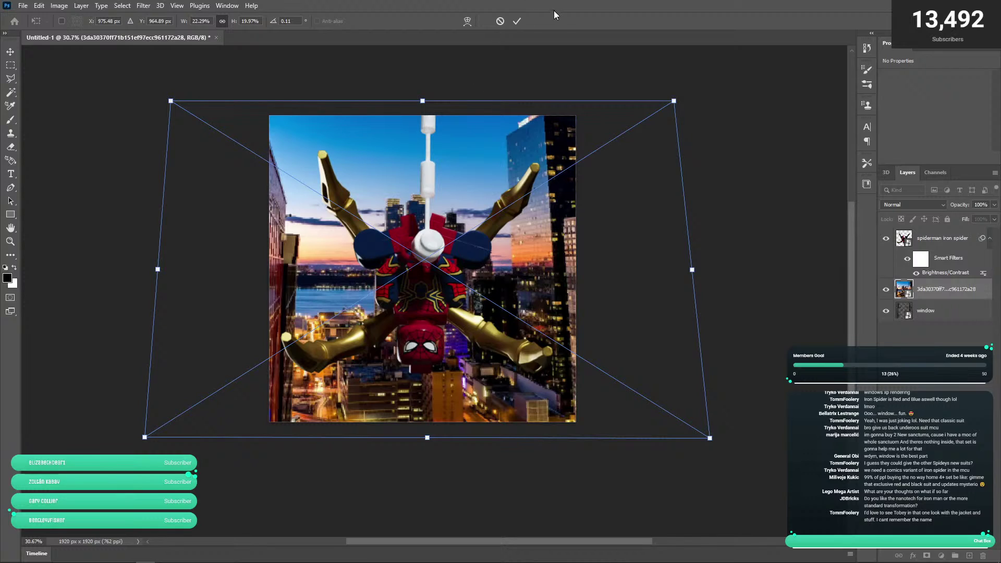
{"action": "left_click", "coordinate": [517, 21]}
{"action": "left_click_drag", "start_coordinate": [975, 308], "coordinate": [954, 338]}
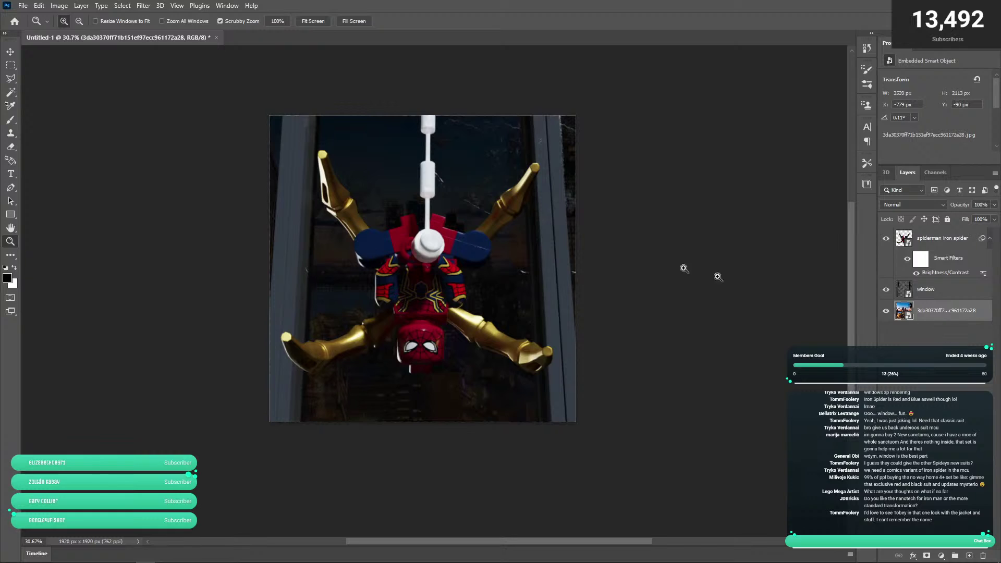
- Shift the city image upward behind the window and stretch its upper edge to a height scale of about 21.36%
{"action": "key", "text": "v"}
{"action": "mouse_move", "coordinate": [83, 98]}
{"action": "left_mouse_down"}
{"action": "mouse_move", "coordinate": [92, 88]}
{"action": "mouse_move", "coordinate": [97, 106]}
{"action": "left_mouse_up"}
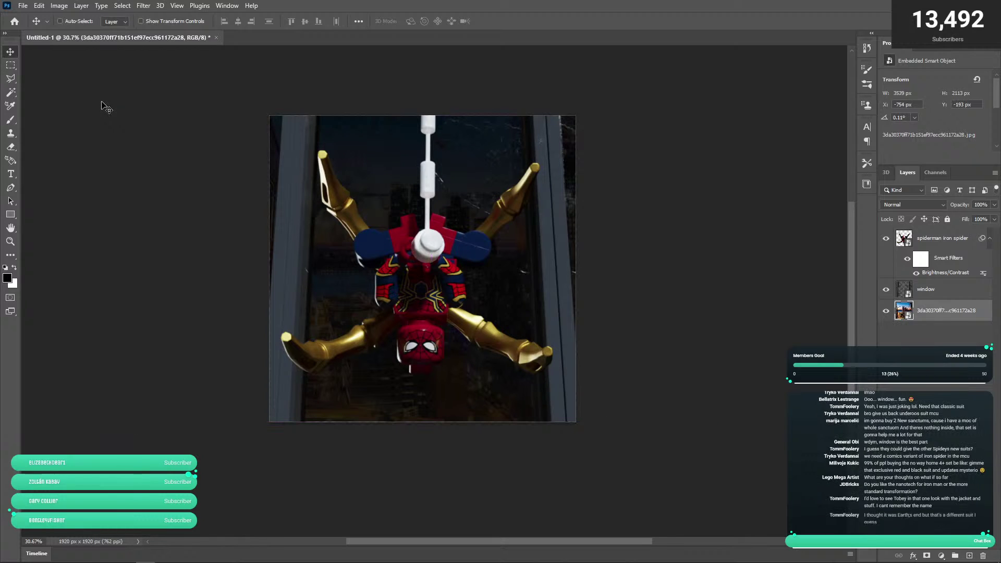
{"action": "key", "text": "ctrl+t"}
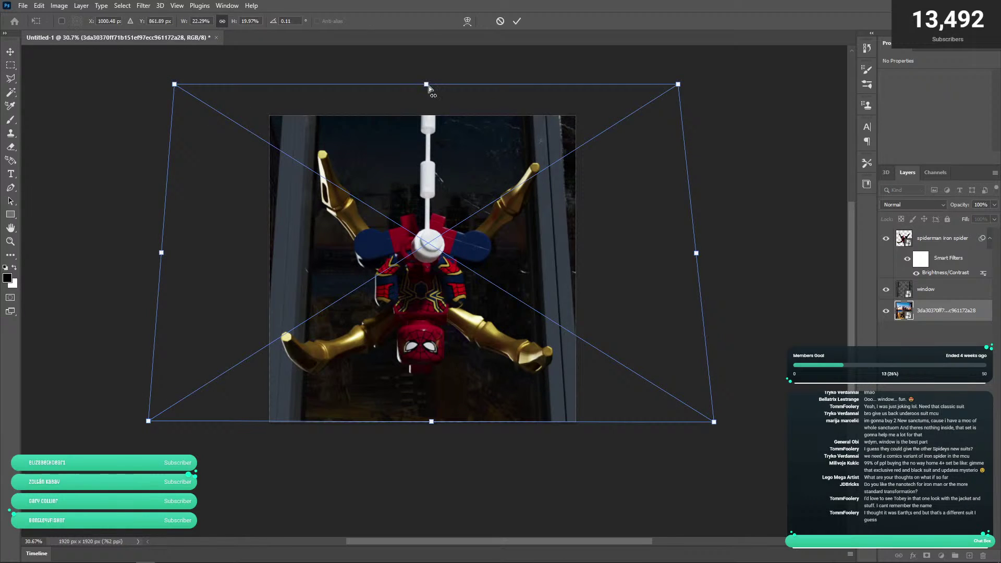
{"action": "left_click_drag", "start_coordinate": [427, 84], "coordinate": [428, 65]}
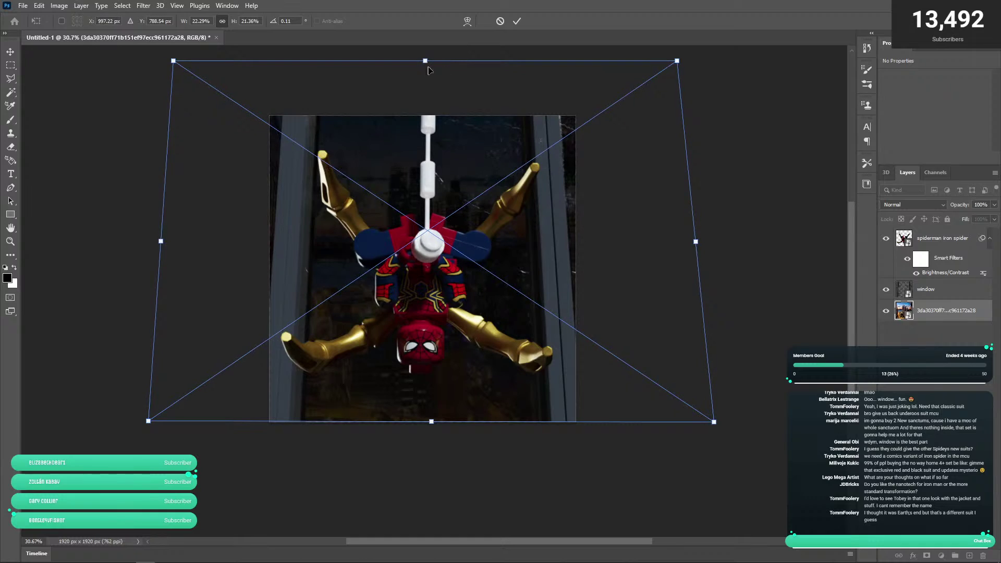
{"action": "left_click", "coordinate": [516, 23]}
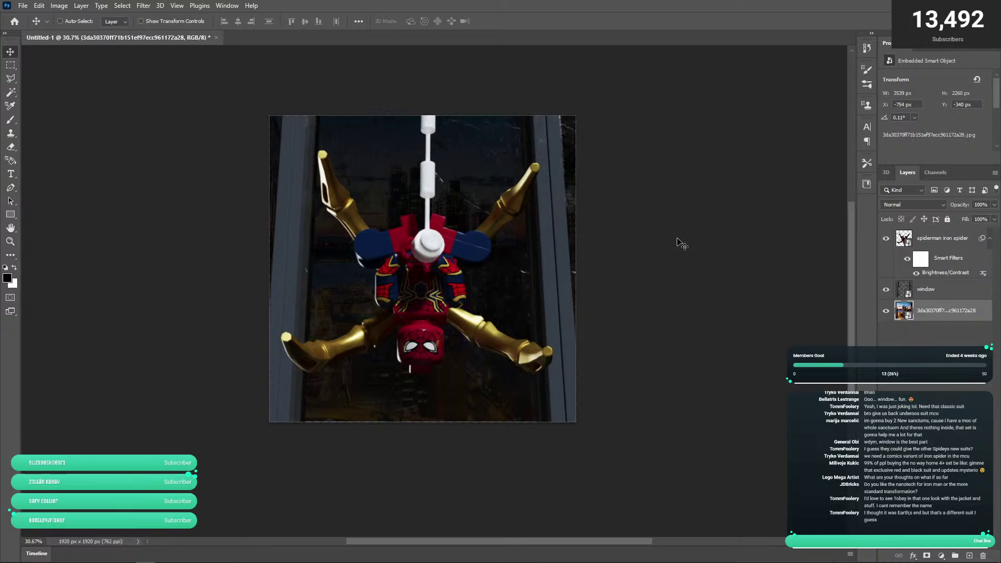
- Apply a Hue/Saturation adjustment to the window layer and subtract the excess along the right frame edge from the glass pane's lasso selection
{"action": "left_click", "coordinate": [58, 6]}
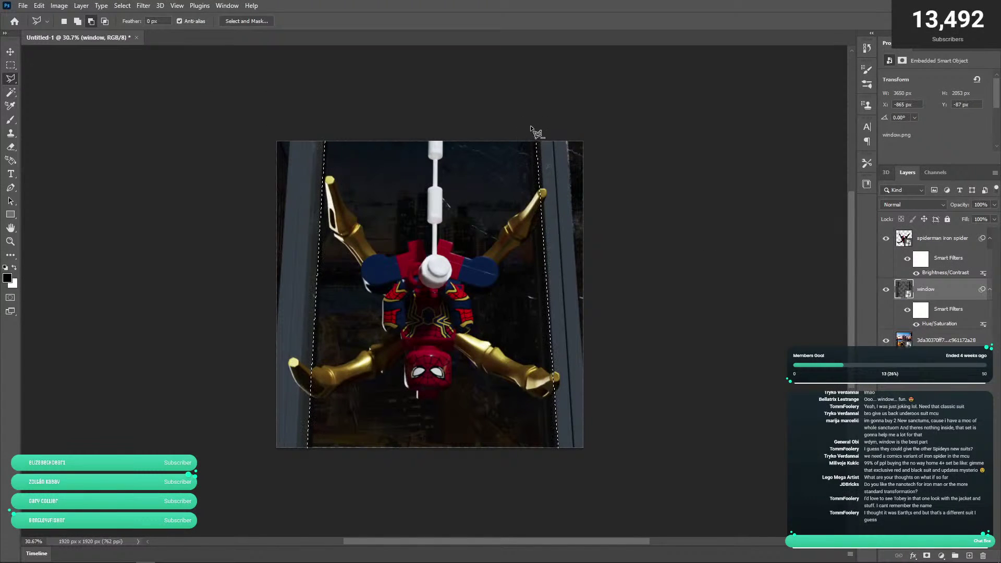
{"action": "left_click", "coordinate": [536, 129]}
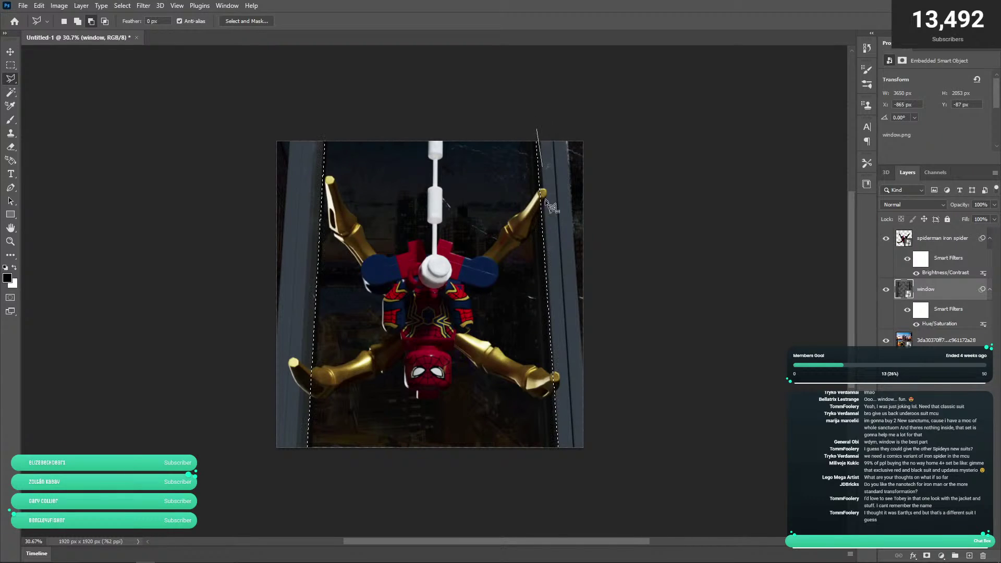
{"action": "left_click", "coordinate": [551, 466]}
{"action": "left_click", "coordinate": [632, 483]}
{"action": "left_click", "coordinate": [673, 403]}
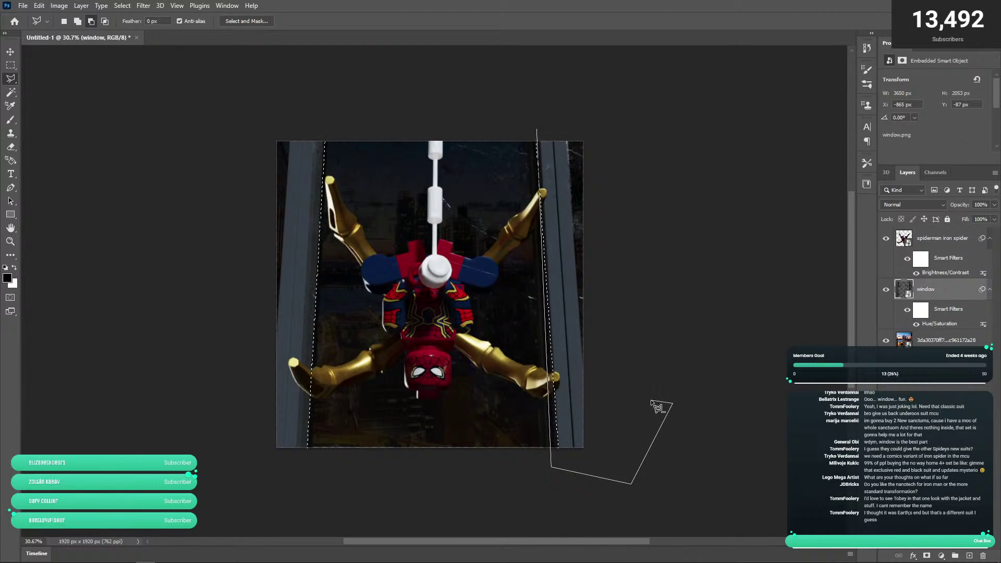
{"action": "left_click", "coordinate": [671, 119]}
{"action": "left_click", "coordinate": [543, 131]}
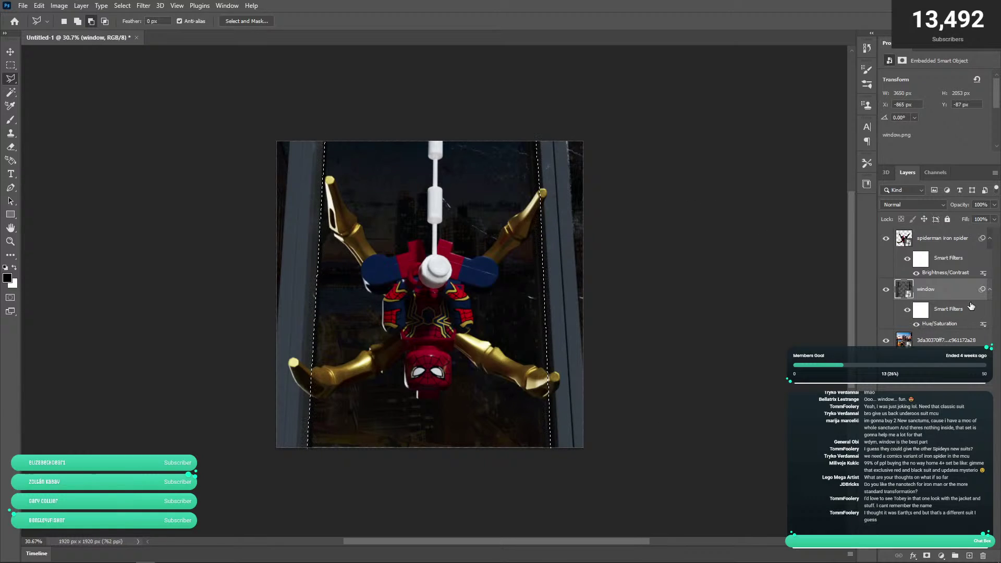
- Try to copy the selected glass pane to its own layer and cut it out of the rasterized window layer
{"action": "key", "text": "ctrl+j"}
{"action": "left_click", "coordinate": [945, 314]}
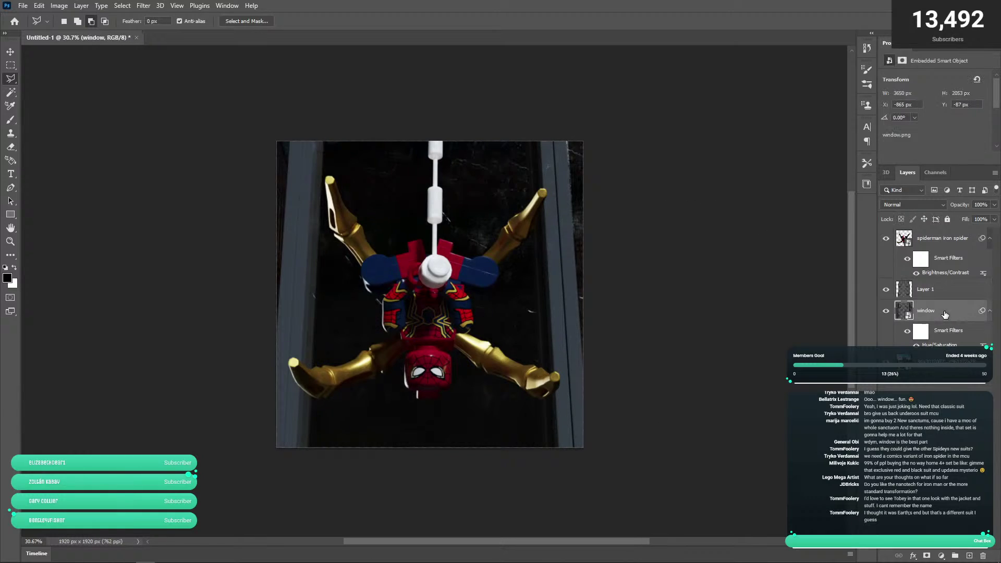
{"action": "key", "text": "Delete"}
{"action": "key", "text": "ctrl+z"}
{"action": "left_click", "coordinate": [903, 291], "text": "ctrl"}
{"action": "right_click", "coordinate": [946, 312]}
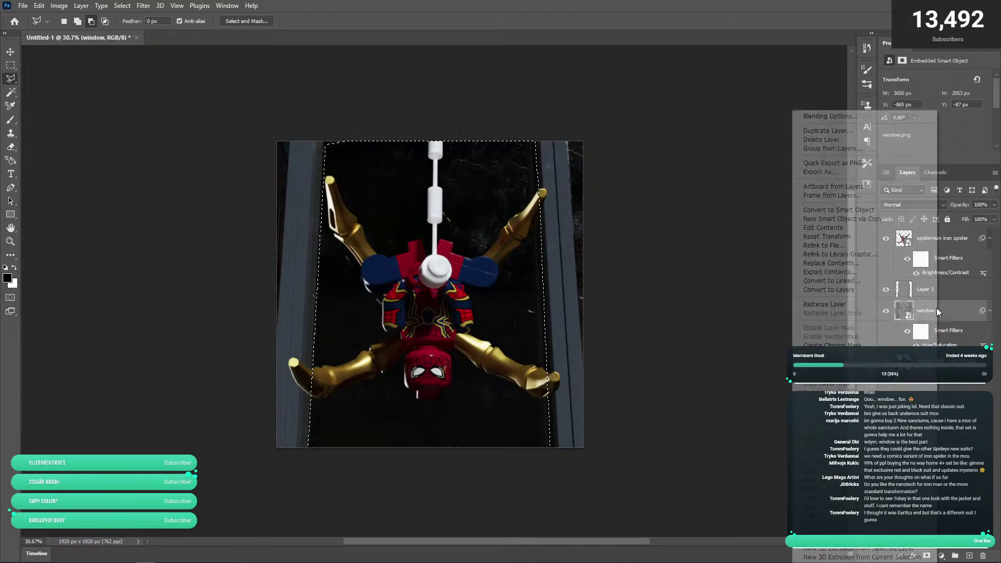
{"action": "left_click", "coordinate": [828, 304]}
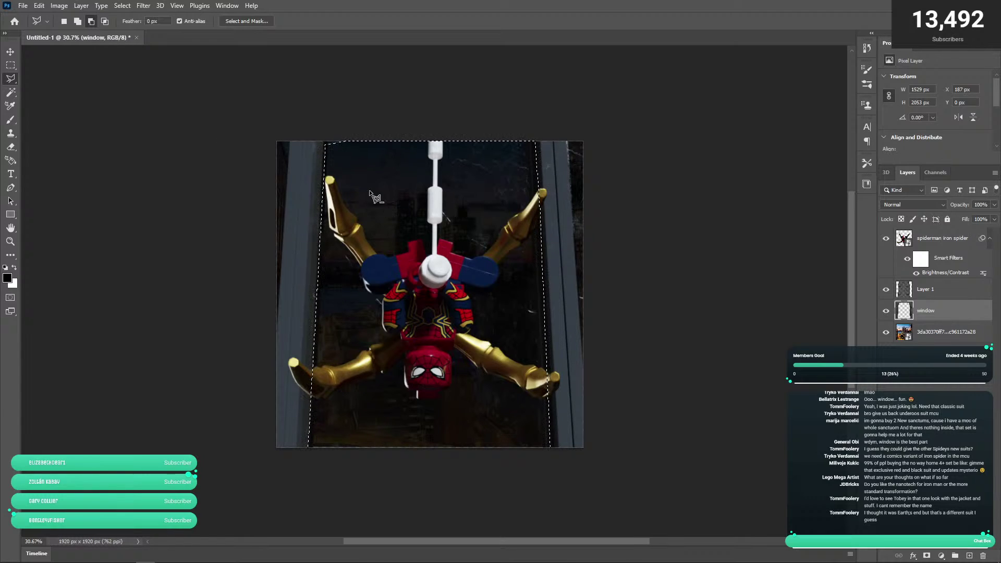
- Undo the pane cutout, rasterizing and layer copy, back to the glass pane selection on the window smart object
{"action": "left_click", "coordinate": [11, 65]}
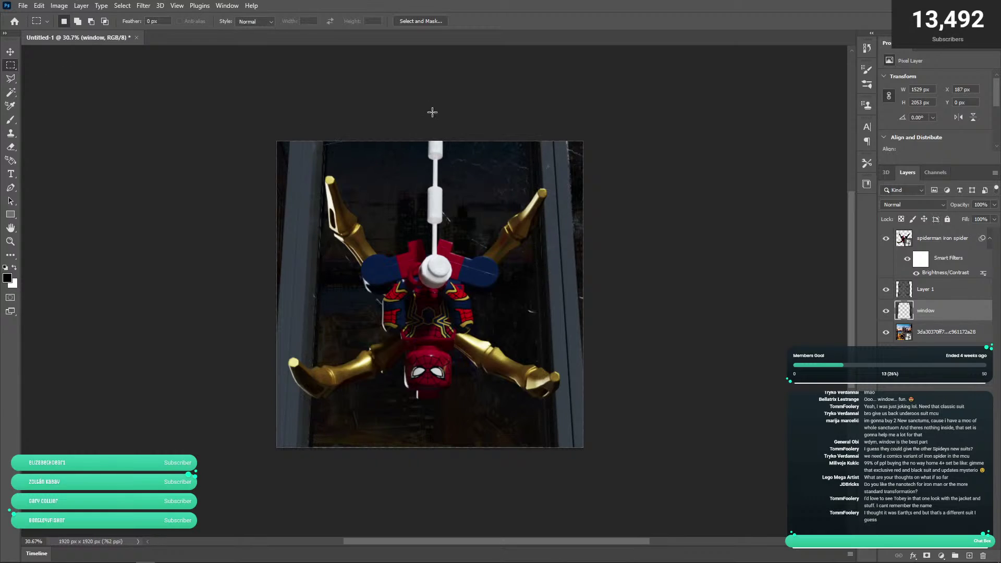
{"action": "left_click", "coordinate": [399, 117]}
{"action": "key", "text": "alt+BackSpace"}
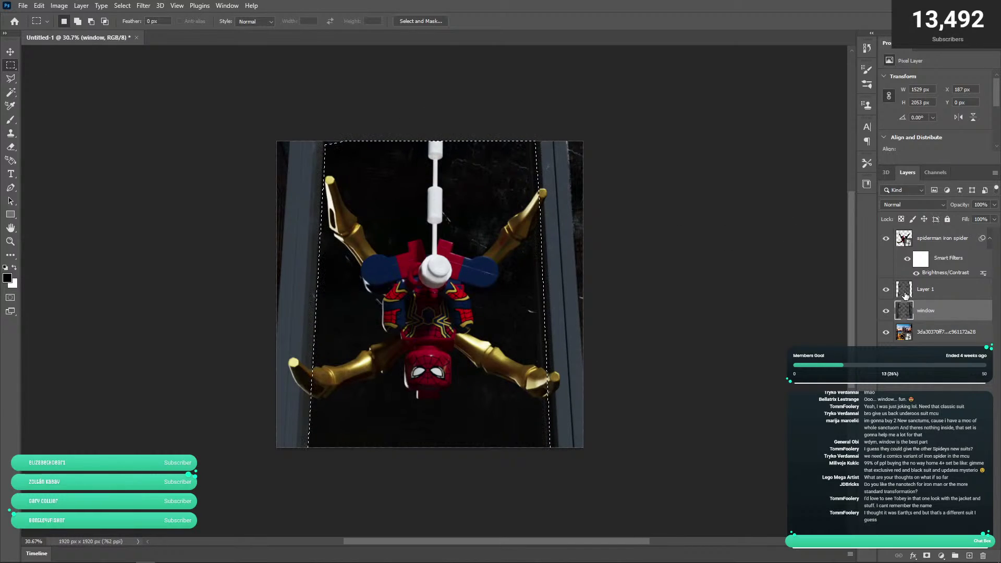
{"action": "key", "text": "ctrl+z"}
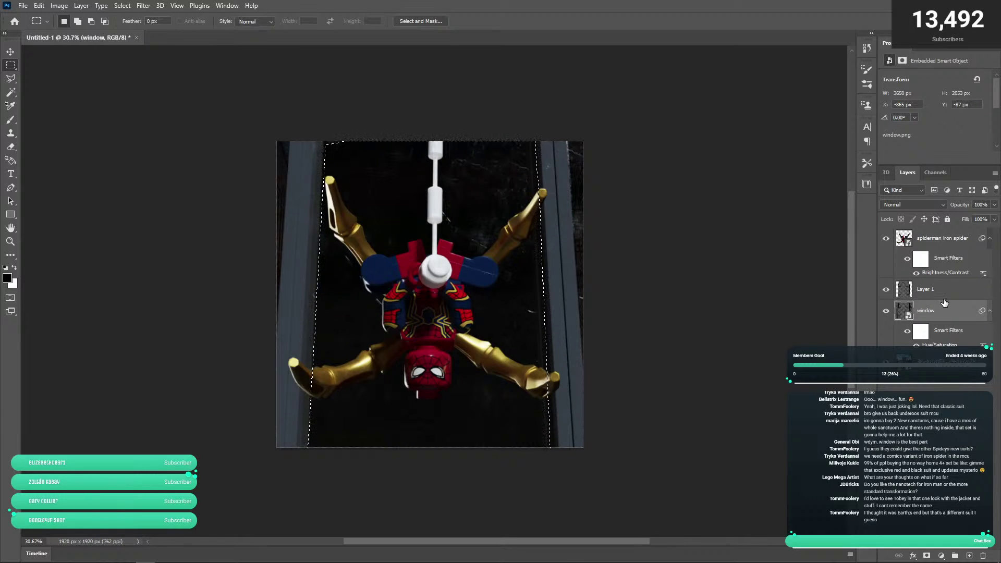
{"action": "key", "text": "ctrl+z"}
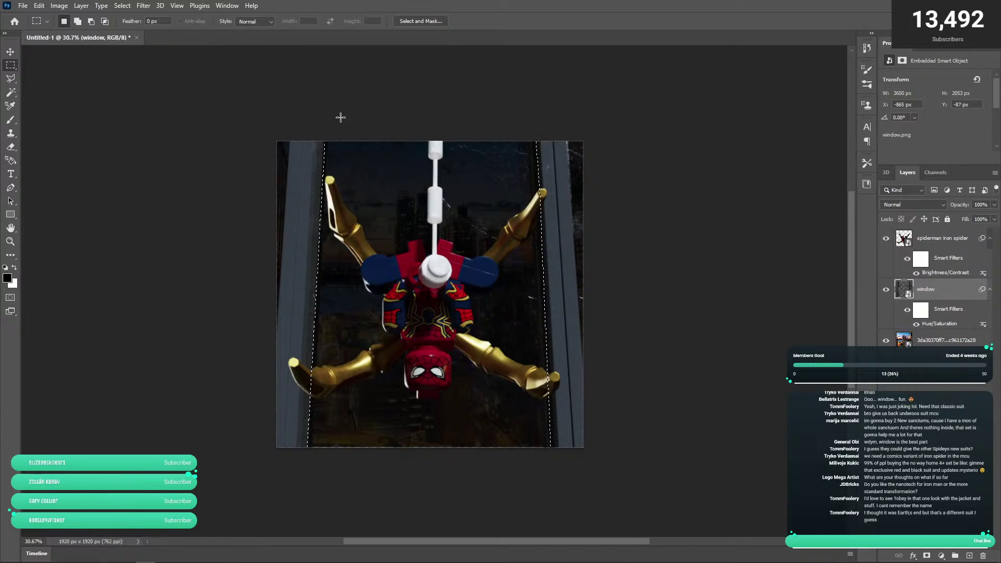
- Add the missing strip along the canvas's upper edge to the glass pane selection with the Polygonal Lasso, and copy the pane to a new layer
{"action": "left_click", "coordinate": [10, 78]}
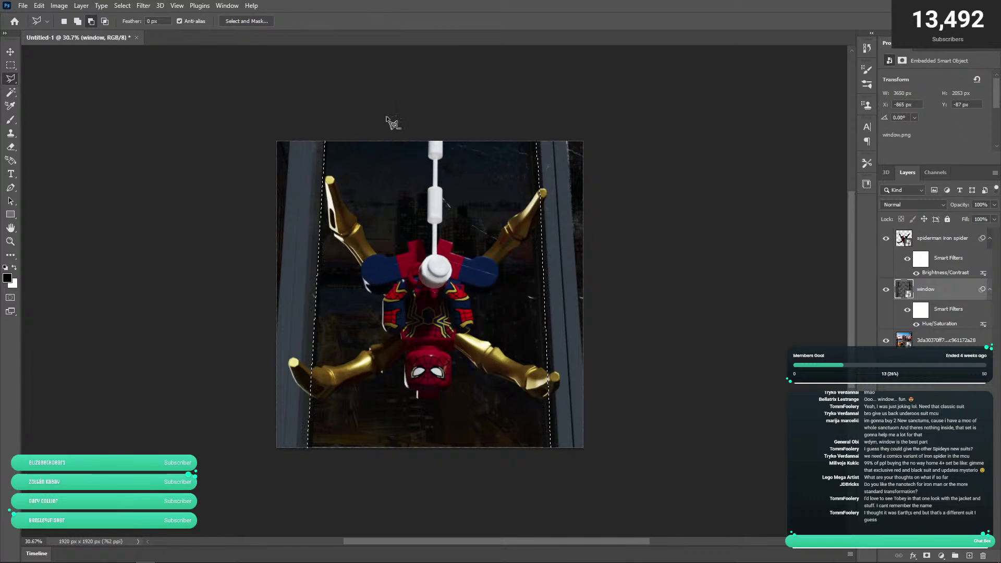
{"action": "left_click", "coordinate": [77, 21]}
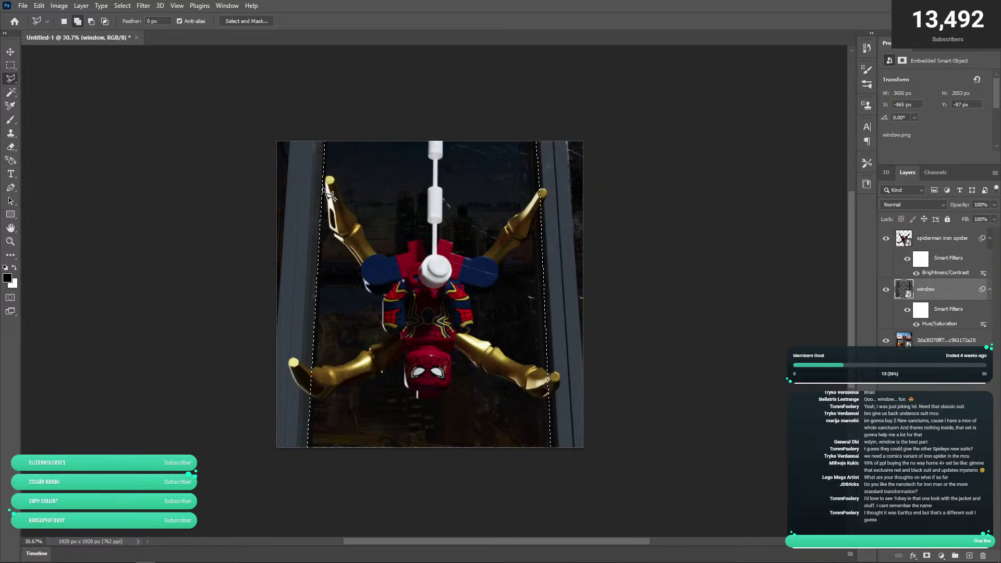
{"action": "left_click", "coordinate": [326, 81]}
{"action": "left_click", "coordinate": [518, 95]}
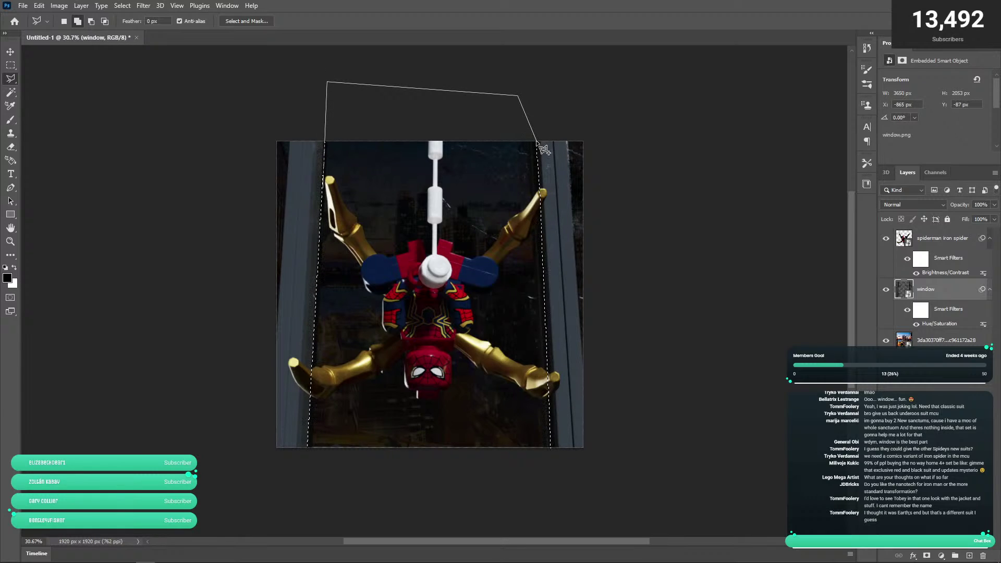
{"action": "double_click", "coordinate": [415, 195]}
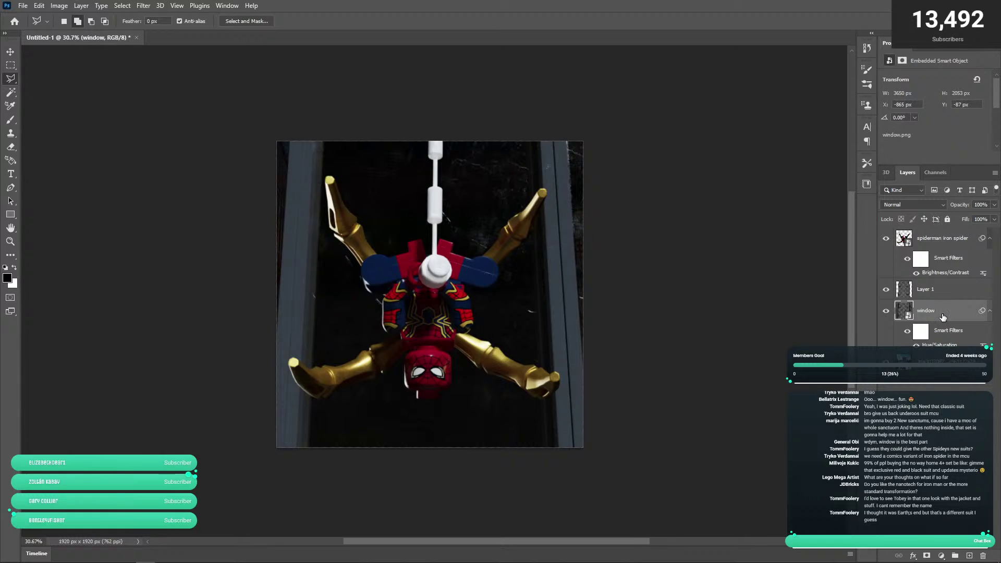
- Reload the glass pane selection, rasterize the window layer, delete the pane area from it and deselect
{"action": "left_click", "coordinate": [912, 316], "text": "ctrl"}
{"action": "key", "text": "Delete"}
{"action": "key", "text": "Return"}
{"action": "right_click", "coordinate": [964, 310]}
{"action": "left_click", "coordinate": [866, 305]}
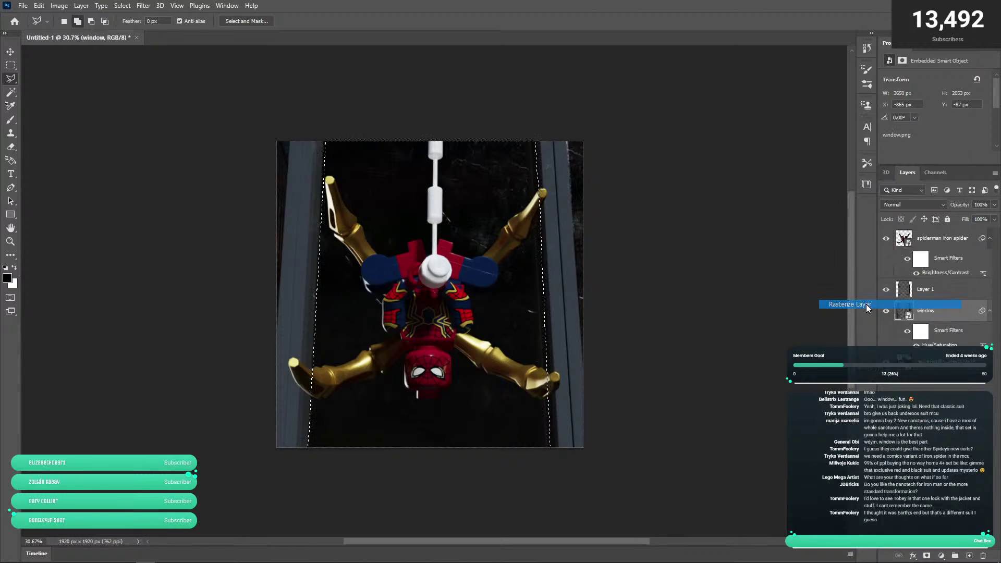
{"action": "key", "text": "Delete"}
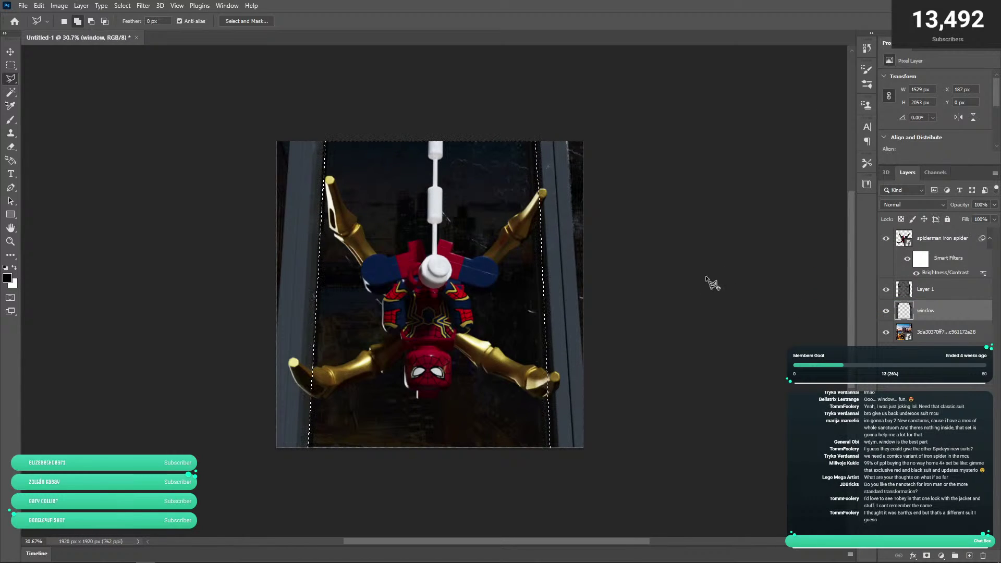
{"action": "key", "text": "ctrl+d"}
- Show the document rulers and check the window layer's extent with Free Transform
{"action": "key", "text": "ctrl+r"}
{"action": "key", "text": "ctrl+t"}
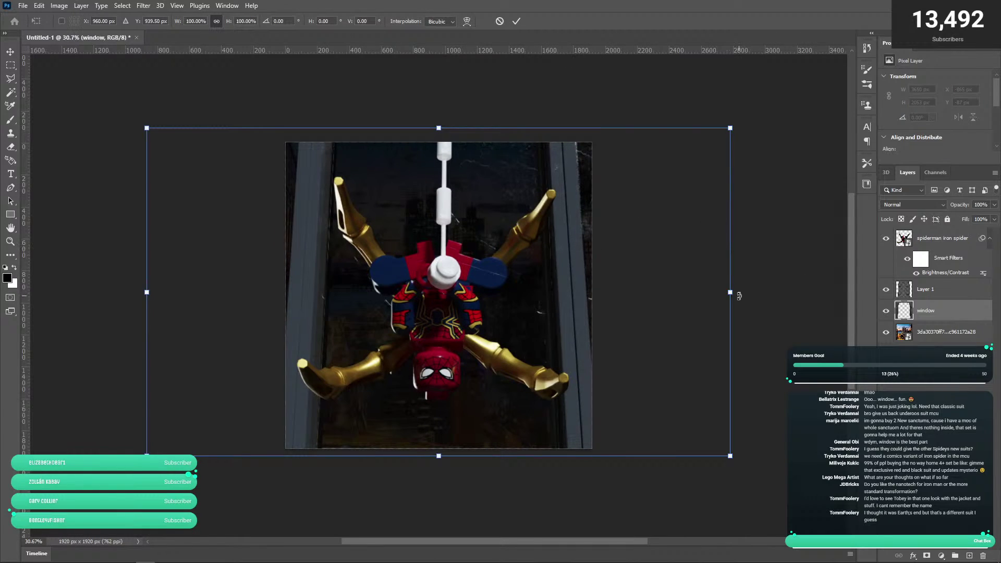
{"action": "left_click_drag", "start_coordinate": [732, 293], "coordinate": [730, 293]}
{"action": "left_click", "coordinate": [516, 21]}
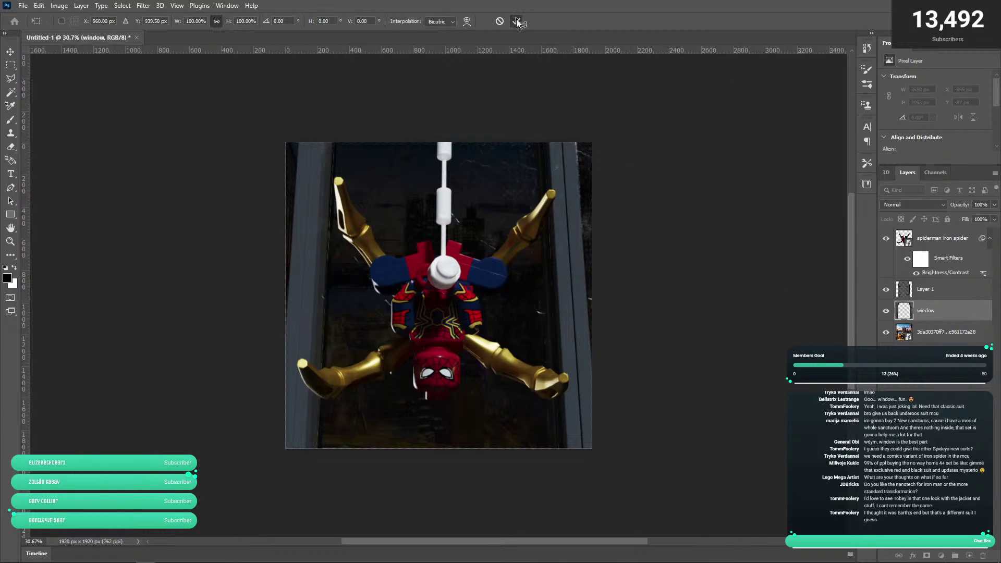
- Rasterize the city image layer
{"action": "right_click", "coordinate": [930, 332]}
{"action": "left_click", "coordinate": [813, 305]}
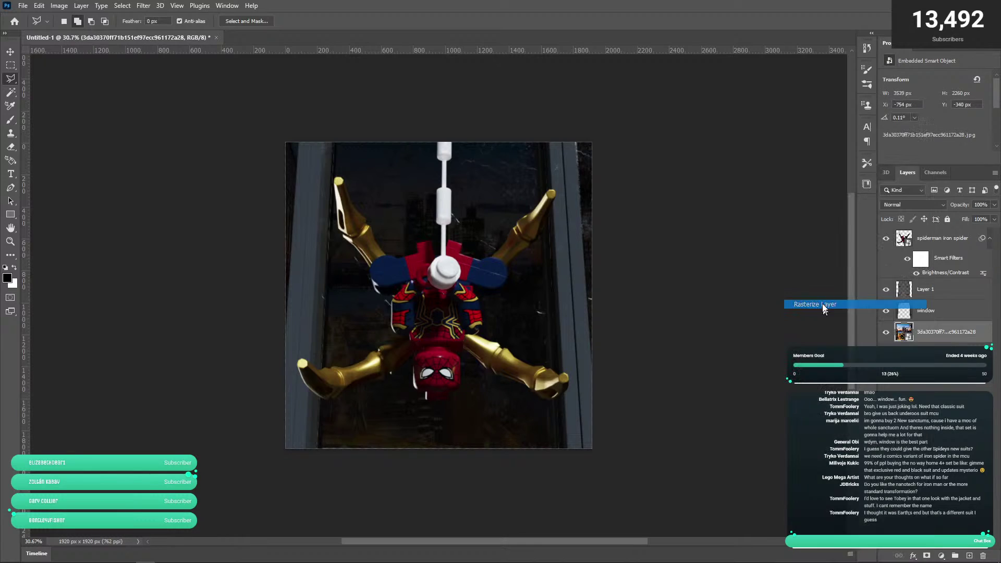
- Try a stroke with a 1000 px Eraser on the upper right of the city image, and undo it
{"action": "key", "text": "e"}
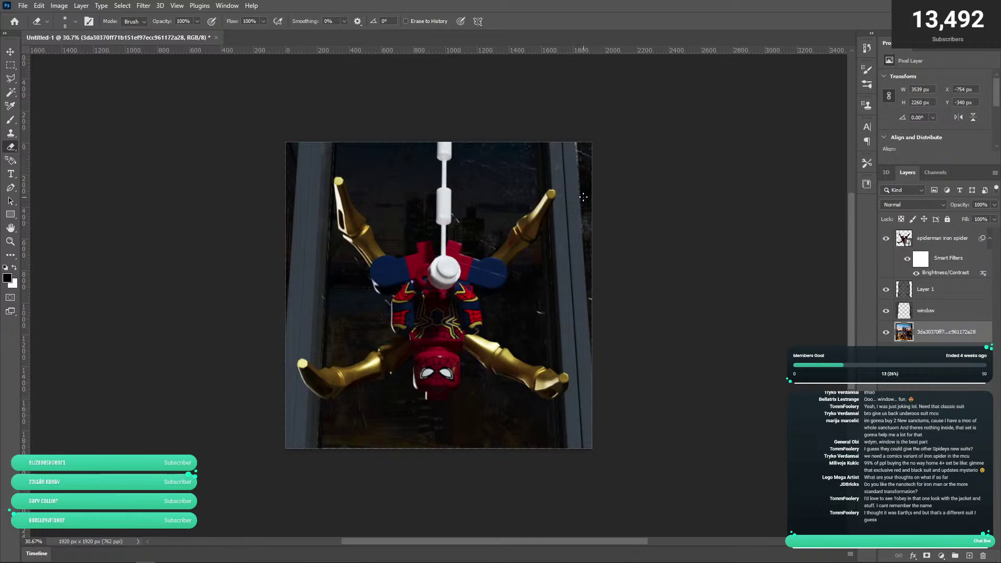
{"action": "left_click_drag", "start_coordinate": [583, 187], "coordinate": [615, 127]}
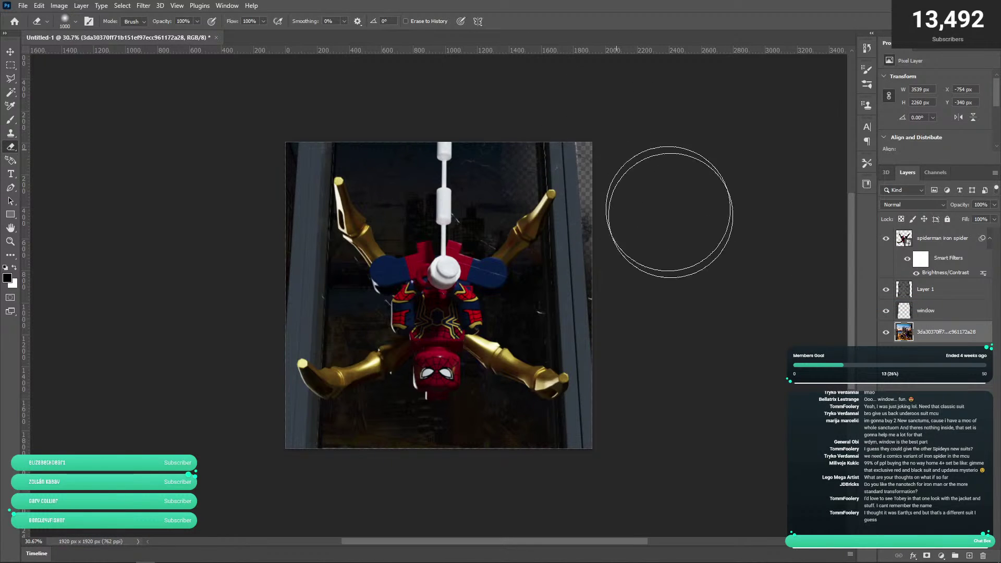
{"action": "key", "text": "ctrl+z"}
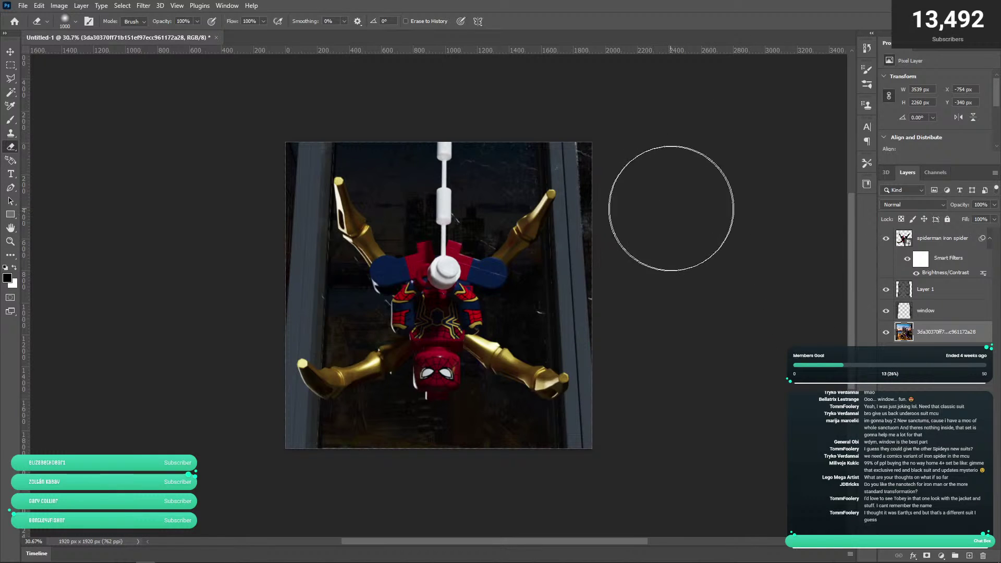
- Erase the city image outside both window frame posts, along its right and left edges, with a 600 px Eraser
{"action": "key", "text": "bracketleft"}
{"action": "key", "text": "bracketleft"}
{"action": "key", "text": "bracketleft"}
{"action": "key", "text": "bracketleft"}
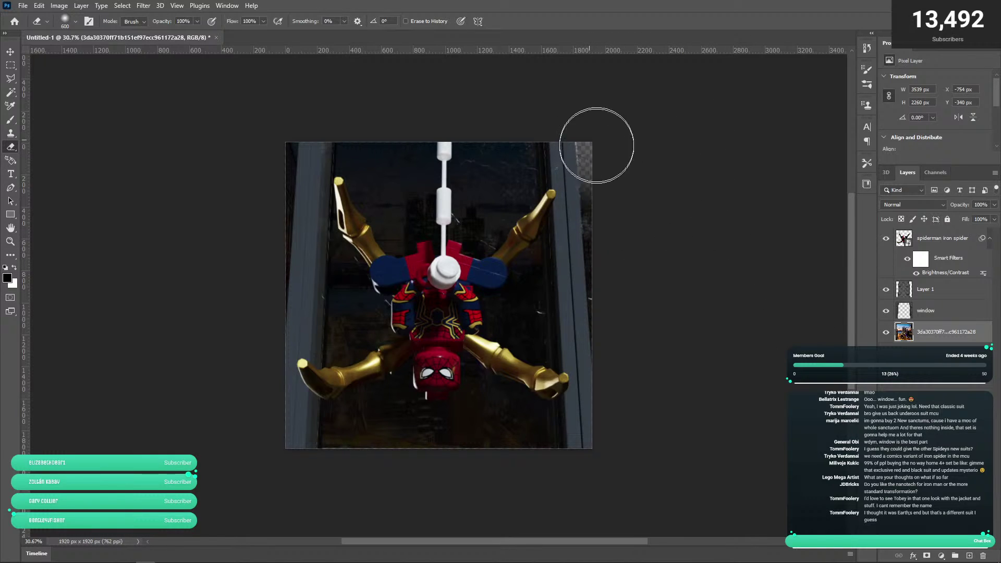
{"action": "mouse_move", "coordinate": [596, 143]}
{"action": "left_mouse_down"}
{"action": "mouse_move", "coordinate": [612, 235]}
{"action": "mouse_move", "coordinate": [629, 247]}
{"action": "mouse_move", "coordinate": [620, 385]}
{"action": "left_mouse_up"}
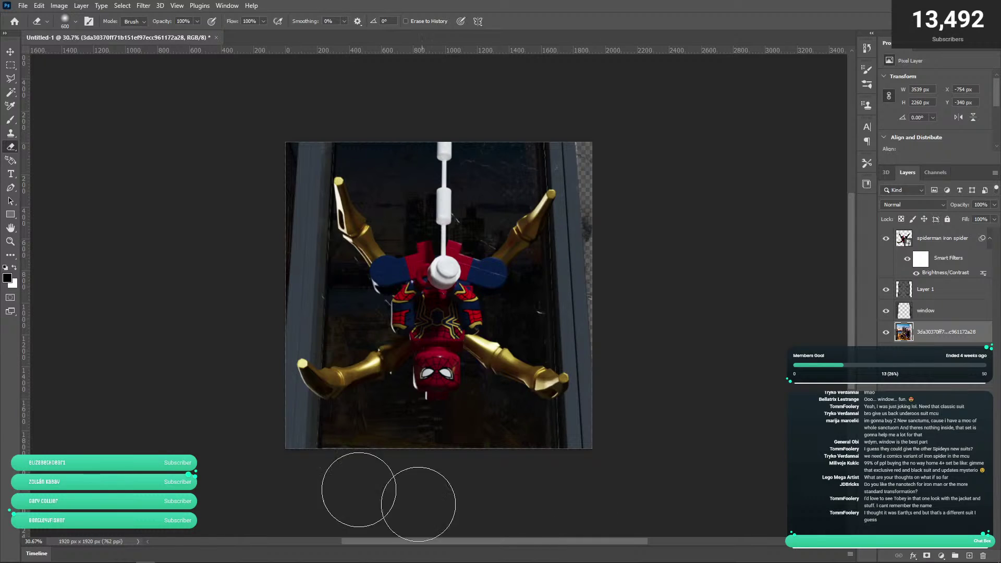
{"action": "mouse_move", "coordinate": [257, 307]}
{"action": "left_mouse_down"}
{"action": "mouse_move", "coordinate": [264, 107]}
{"action": "mouse_move", "coordinate": [286, 184]}
{"action": "mouse_move", "coordinate": [259, 217]}
{"action": "mouse_move", "coordinate": [300, 308]}
{"action": "left_mouse_up"}
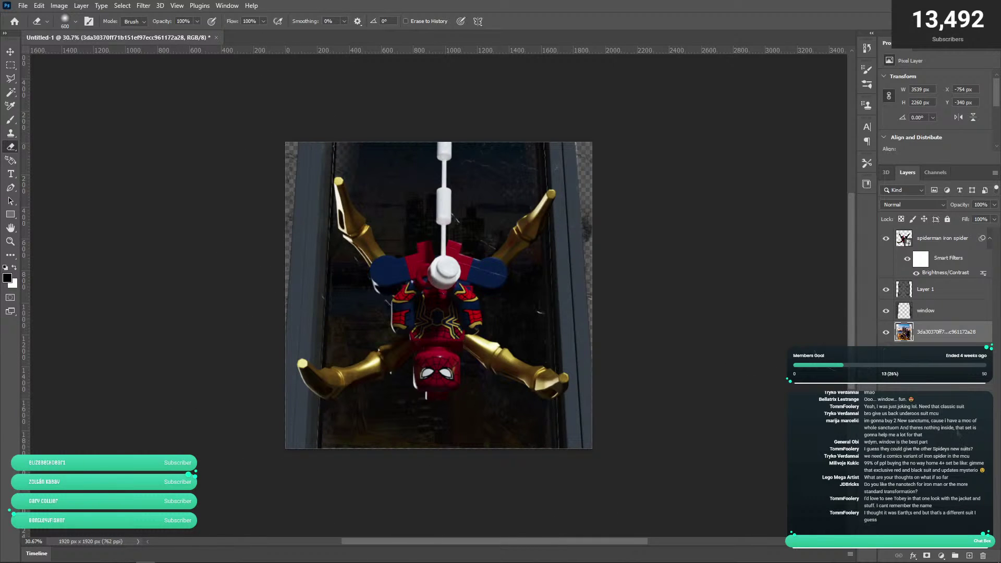
- Add a new layer beneath the city image and paint it black across the whole canvas with a 1300 px Brush
{"action": "left_click", "coordinate": [963, 555]}
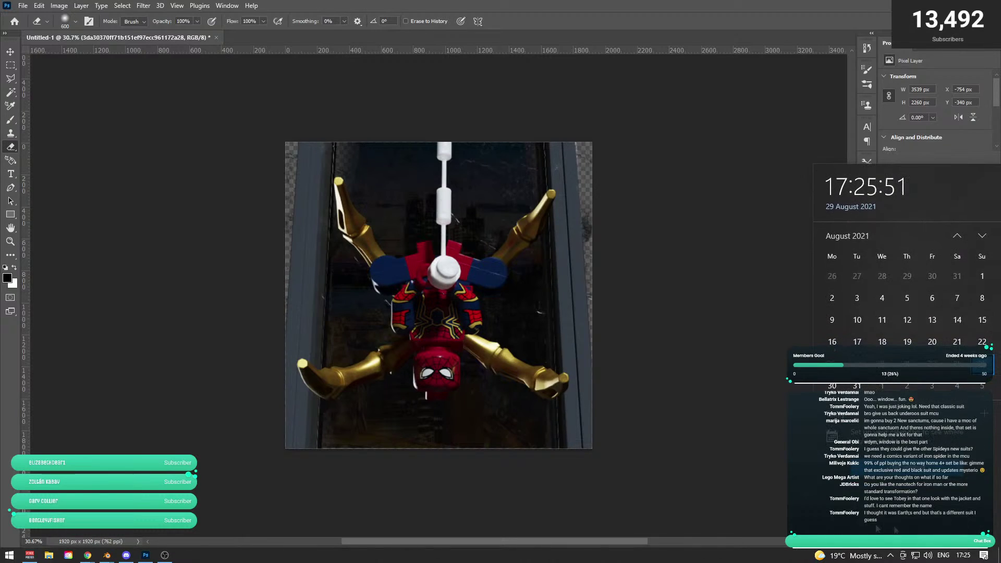
{"action": "left_click", "coordinate": [737, 484]}
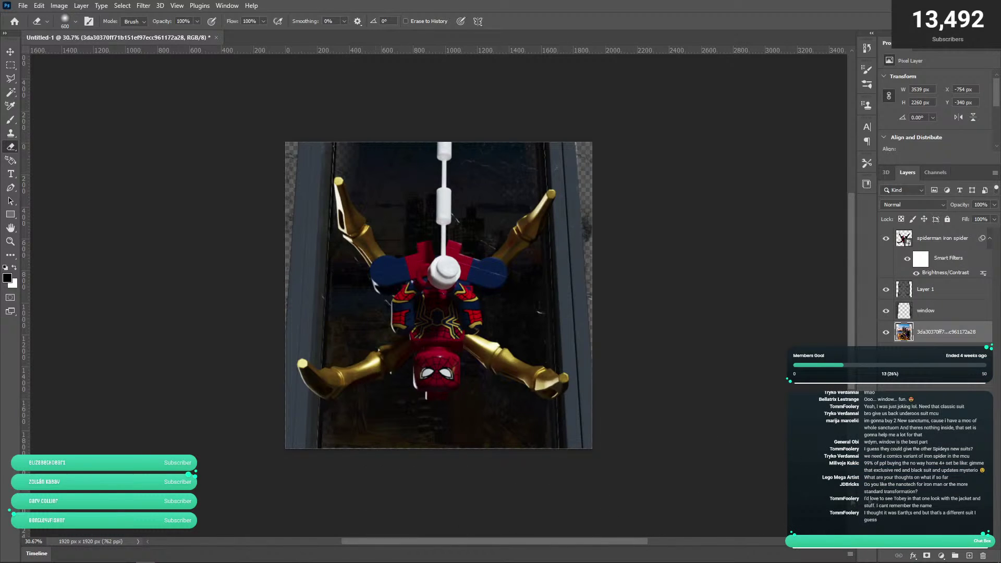
{"action": "left_click", "coordinate": [969, 556]}
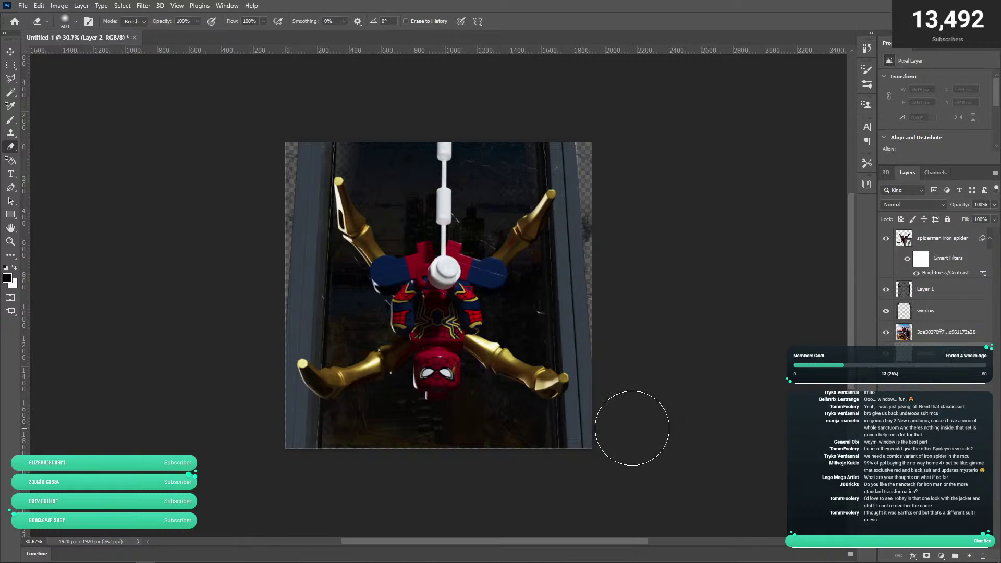
{"action": "key", "text": "b"}
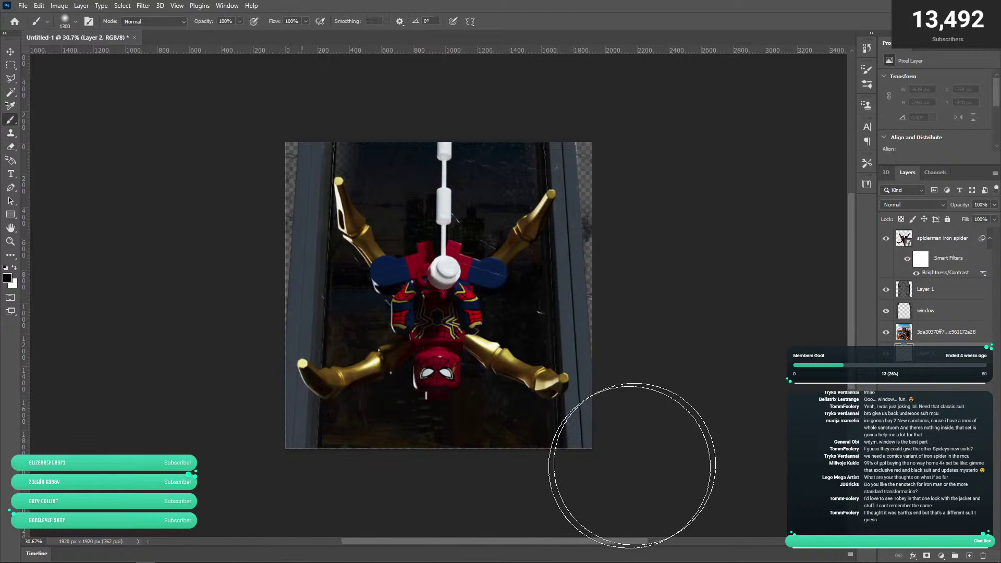
{"action": "mouse_move", "coordinate": [632, 466]}
{"action": "left_mouse_down"}
{"action": "mouse_move", "coordinate": [342, 268]}
{"action": "mouse_move", "coordinate": [440, 167]}
{"action": "left_mouse_up"}
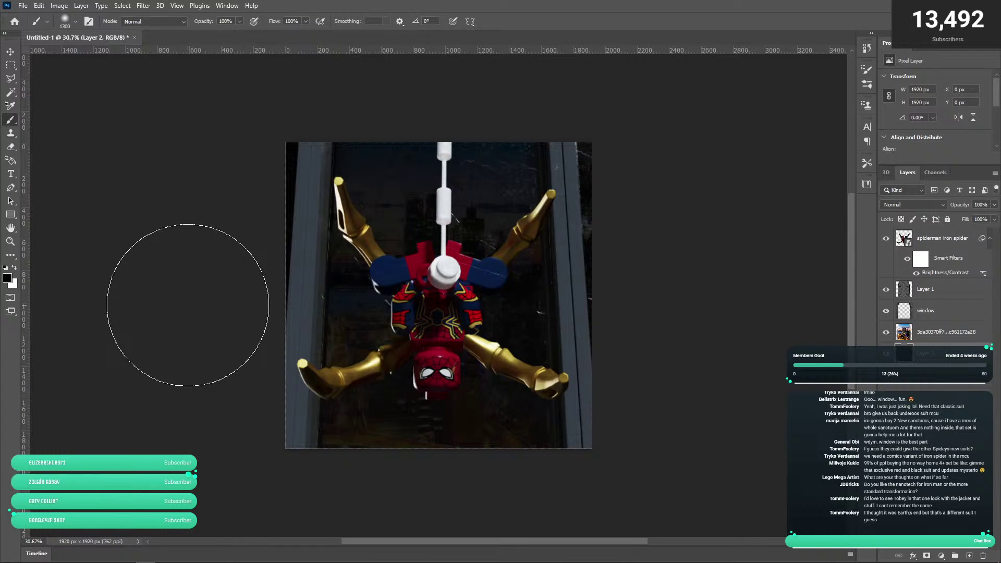
- Switch to Blender and bring up the spiderman2 scene with the window wall
{"action": "key", "text": "z"}
{"action": "left_click", "coordinate": [473, 259]}
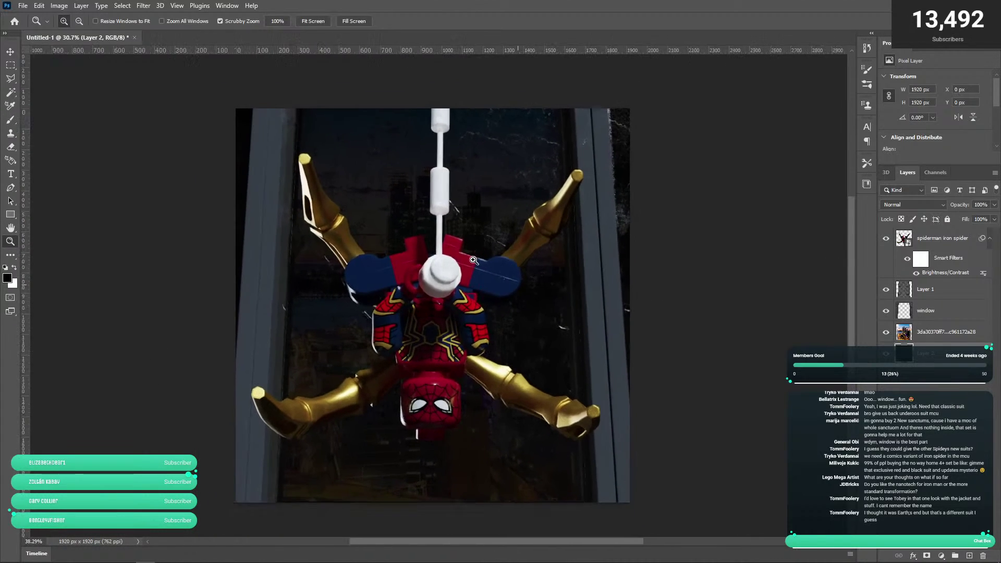
{"action": "left_click_drag", "start_coordinate": [473, 260], "coordinate": [535, 271]}
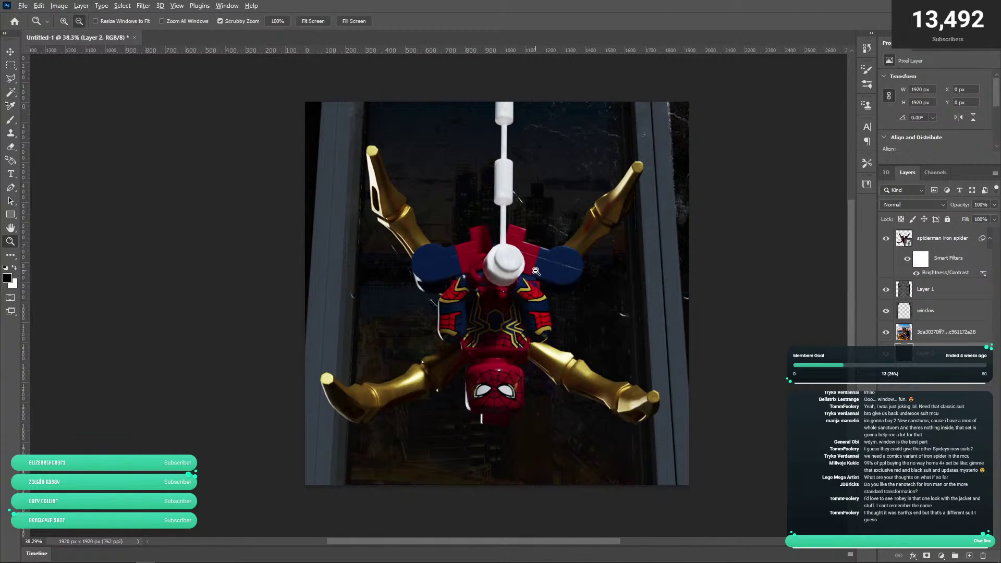
{"action": "key", "text": "alt+Tab"}
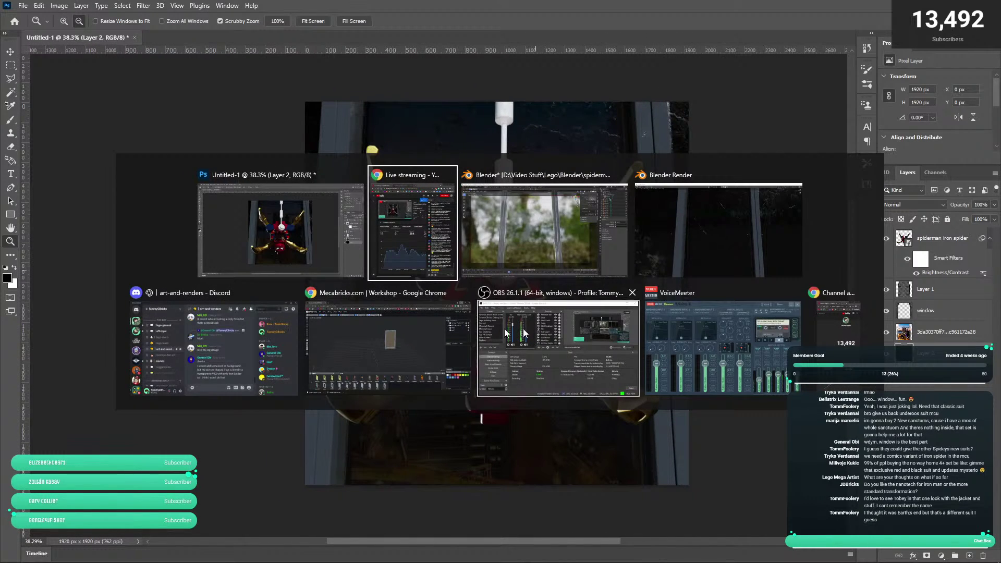
{"action": "left_click", "coordinate": [369, 327]}
{"action": "key", "text": "alt+Tab"}
{"action": "key", "text": "alt+Tab"}
{"action": "key", "text": "alt+Tab"}
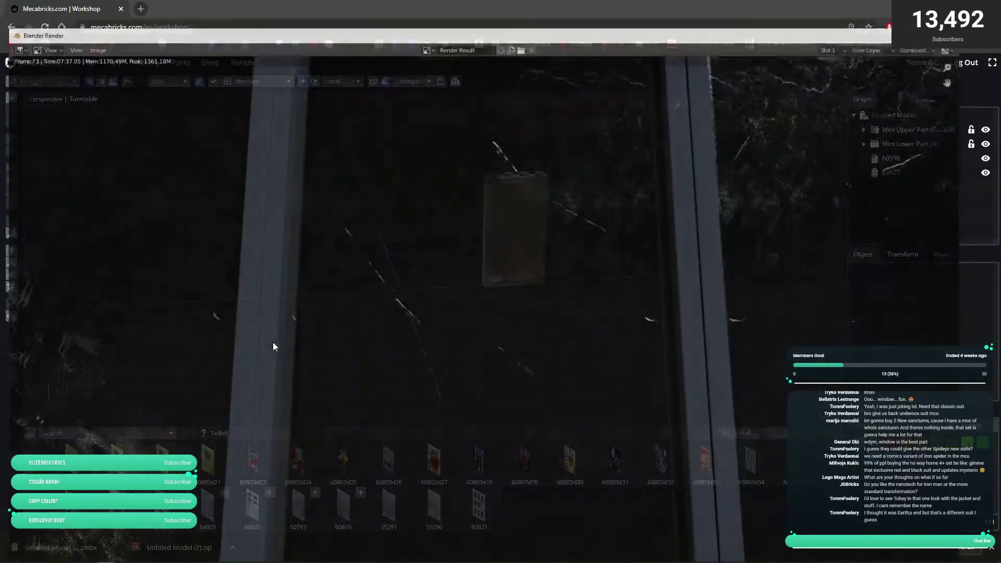
{"action": "left_click", "coordinate": [274, 342]}
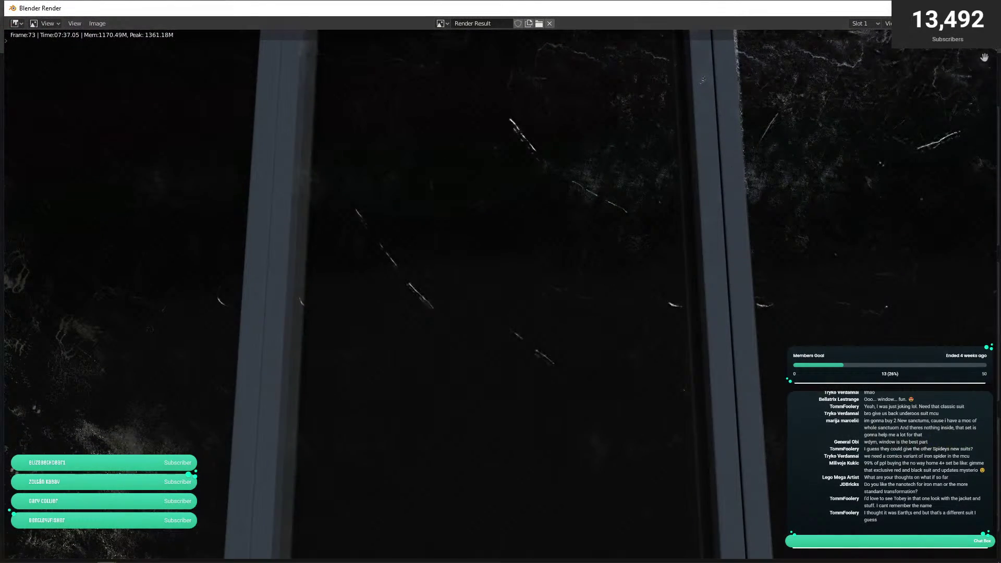
{"action": "key", "text": "alt+Tab"}
{"action": "key", "text": "alt+Tab"}
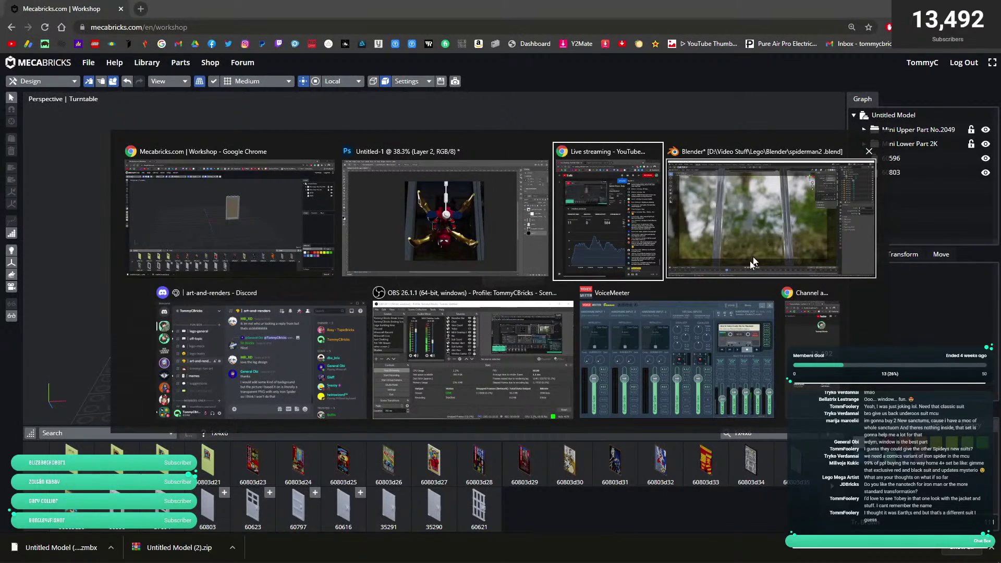
{"action": "left_click", "coordinate": [777, 227]}
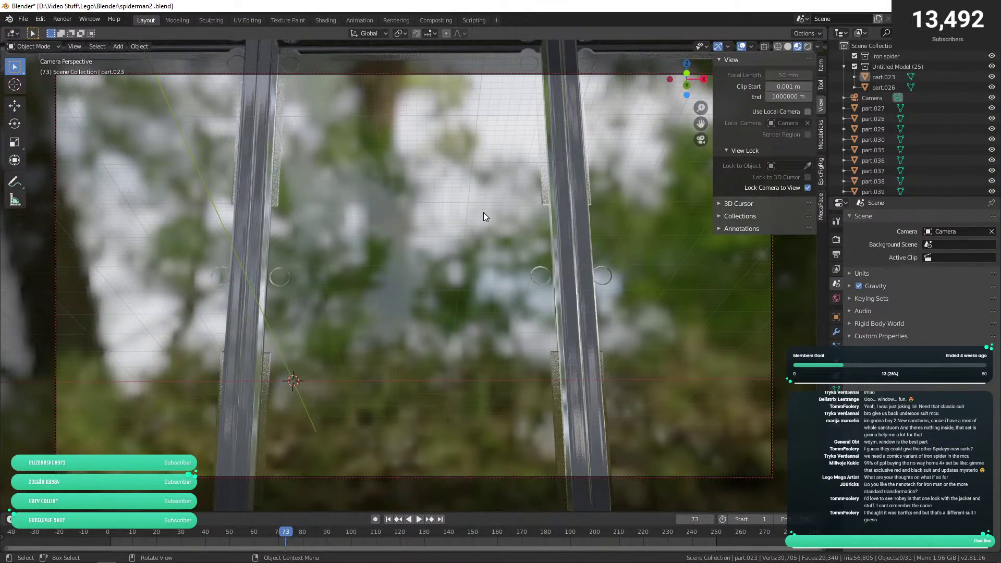
- Leave the camera view, undo the earlier deletions to restore the iron spider figure and web, and view the window wall from the side
{"action": "key", "text": "KP_0"}
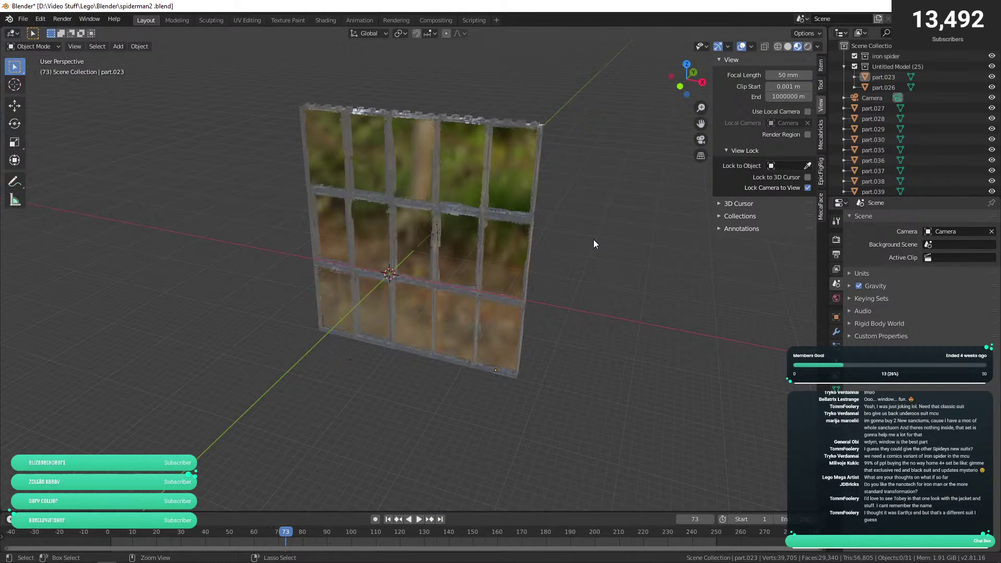
{"action": "key", "text": "ctrl+v"}
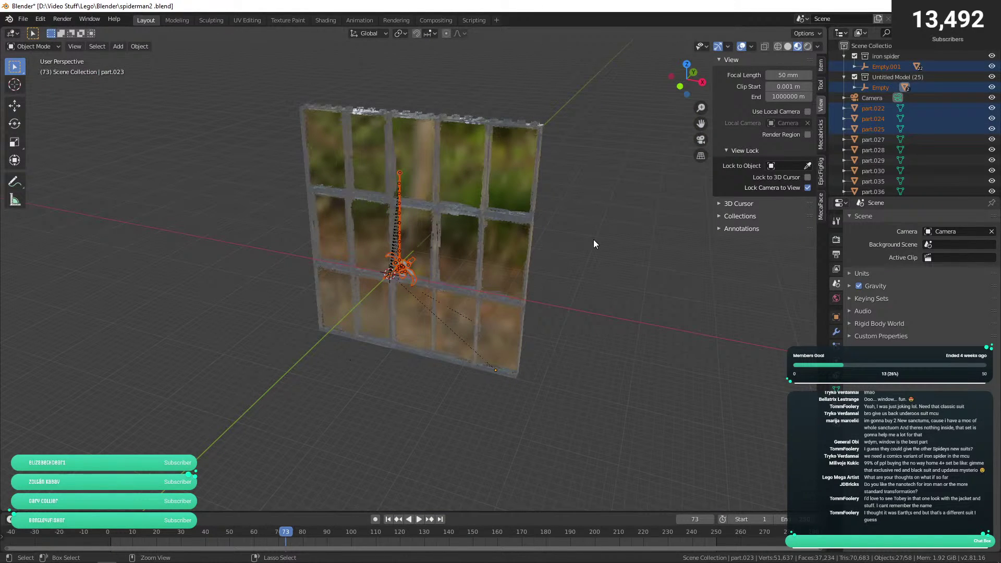
{"action": "key", "text": "ctrl+v"}
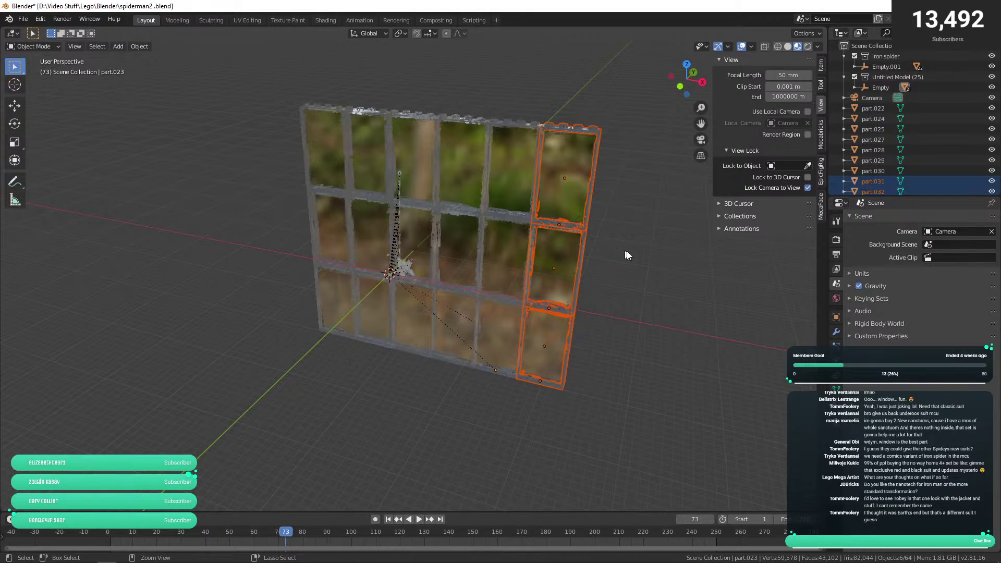
{"action": "left_click", "coordinate": [587, 260]}
{"action": "key", "text": "KP_6"}
{"action": "key", "text": "KP_6"}
{"action": "key", "text": "KP_6"}
{"action": "key", "text": "KP_6"}
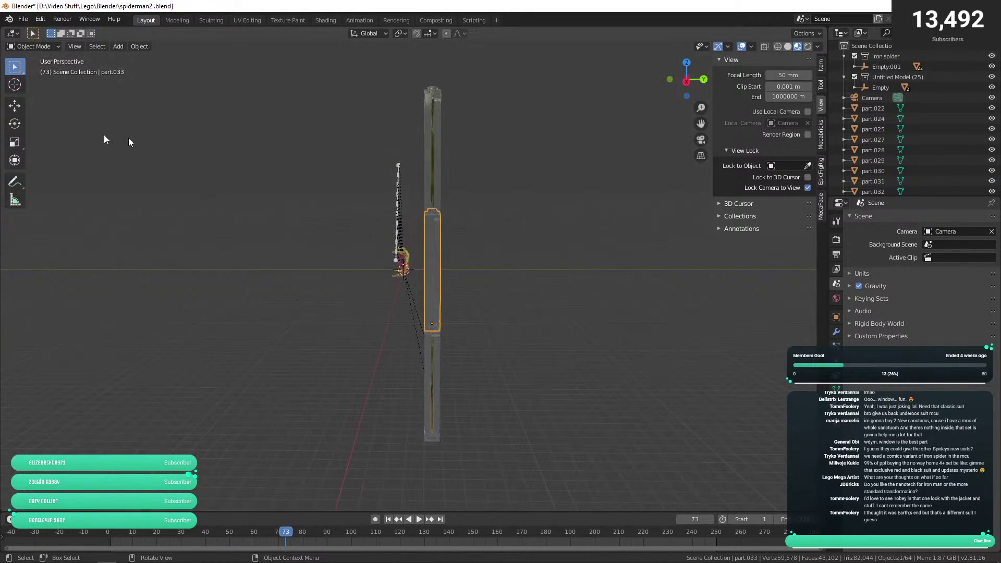
{"action": "left_click", "coordinate": [23, 105]}
{"action": "key", "text": "g"}
{"action": "left_click", "coordinate": [481, 340]}
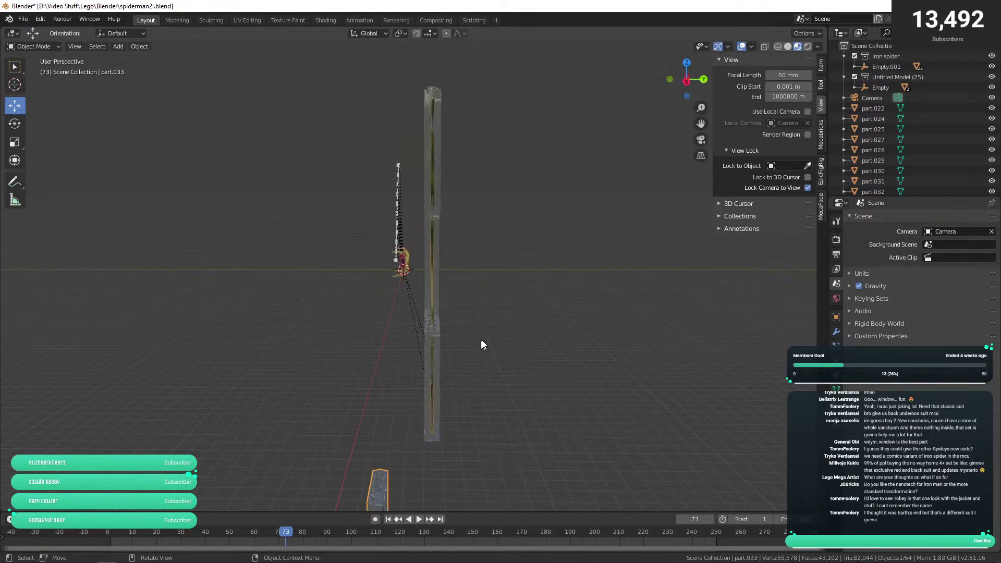
{"action": "key", "text": "ctrl+z"}
- Box-select all parts of the window wall, leaving out the figure and web, and delete them
{"action": "key", "text": "w"}
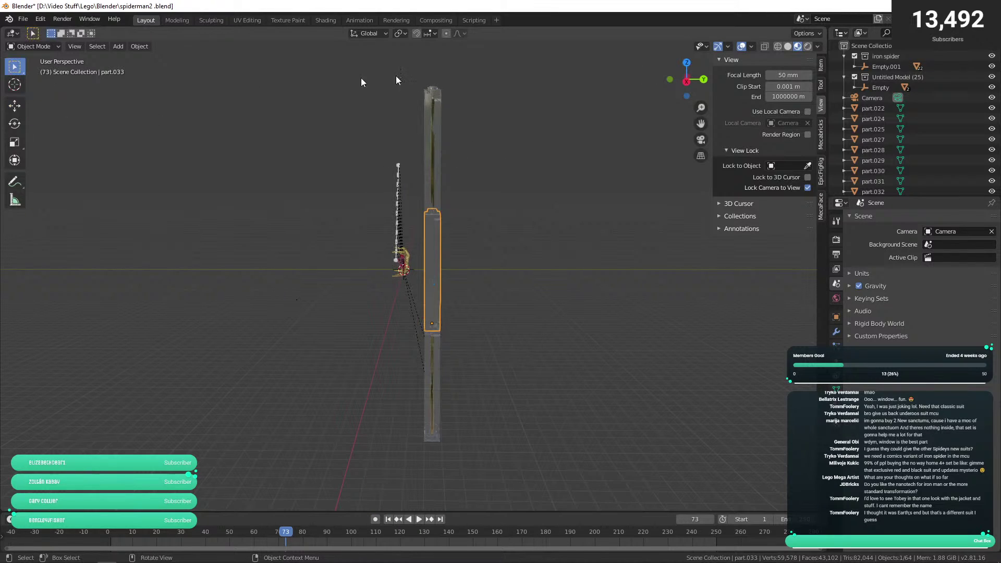
{"action": "left_click_drag", "start_coordinate": [527, 86], "coordinate": [421, 442]}
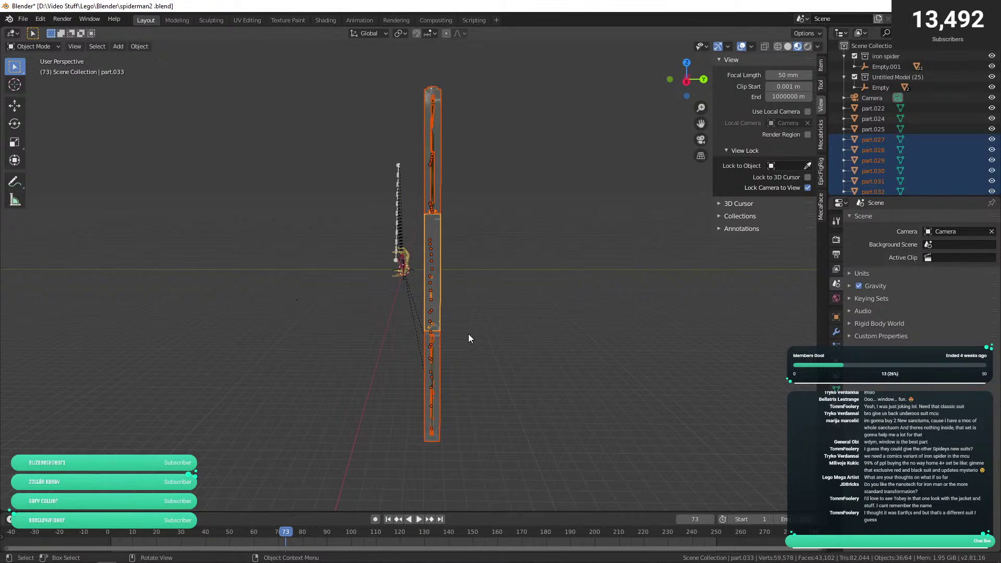
{"action": "key", "text": "Delete"}
- Select the iron spider figure with its web and rotate them about the vertical axis so the figure's back faces the camera
{"action": "left_click_drag", "start_coordinate": [490, 264], "coordinate": [603, 328]}
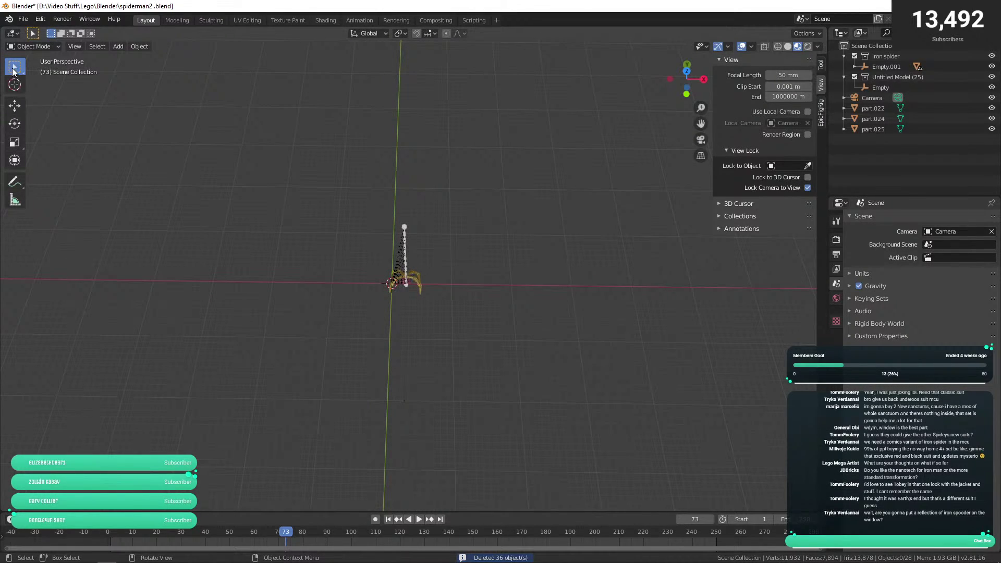
{"action": "left_click_drag", "start_coordinate": [345, 182], "coordinate": [449, 298]}
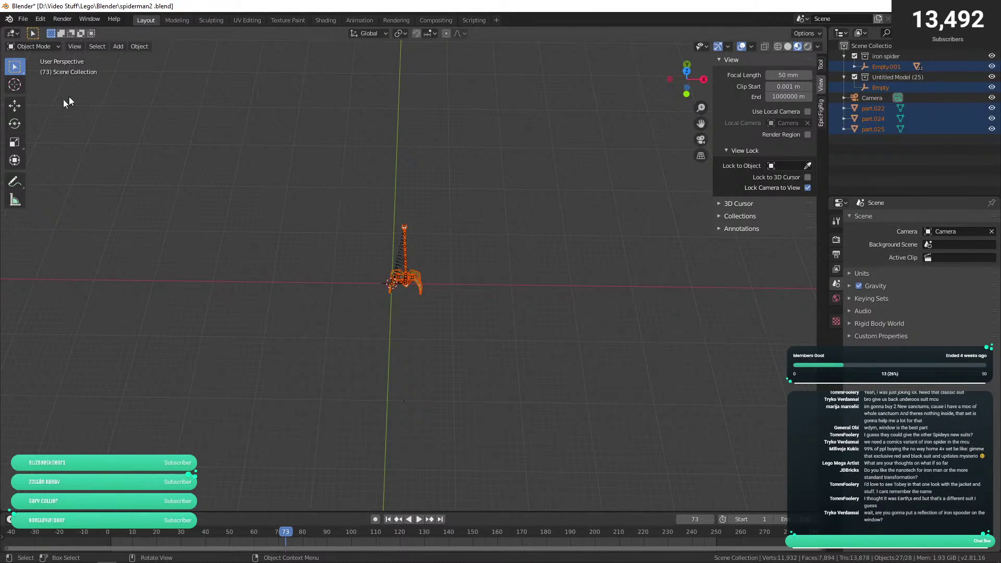
{"action": "left_click", "coordinate": [15, 124]}
{"action": "scroll", "coordinate": [421, 302], "scroll_direction": "up", "scroll_amount": 5}
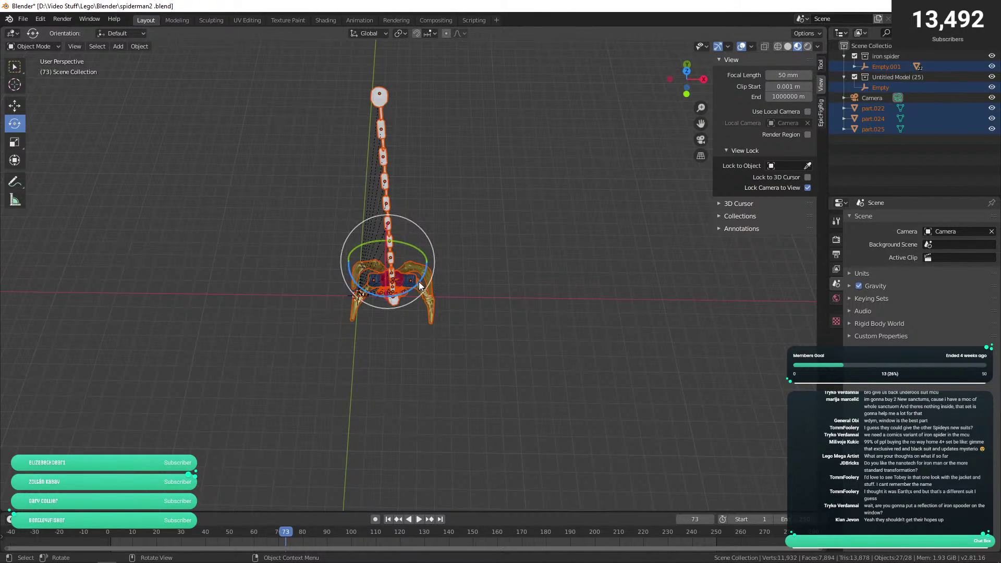
{"action": "left_click_drag", "start_coordinate": [420, 286], "coordinate": [318, 306]}
{"action": "left_click", "coordinate": [482, 270]}
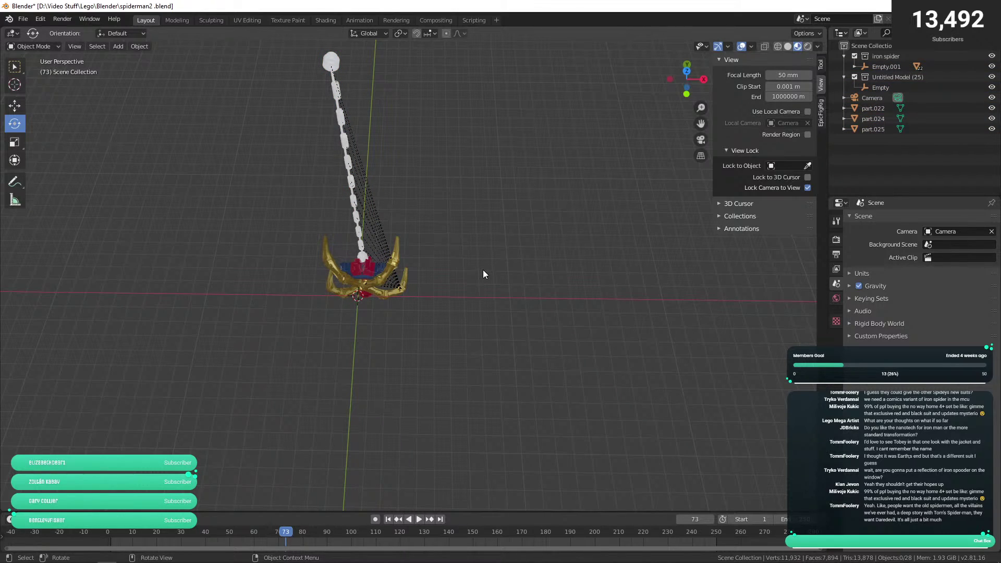
- Shift the camera framing to center the figure's back, go to frame 72 and render the image
{"action": "key", "text": "KP_0"}
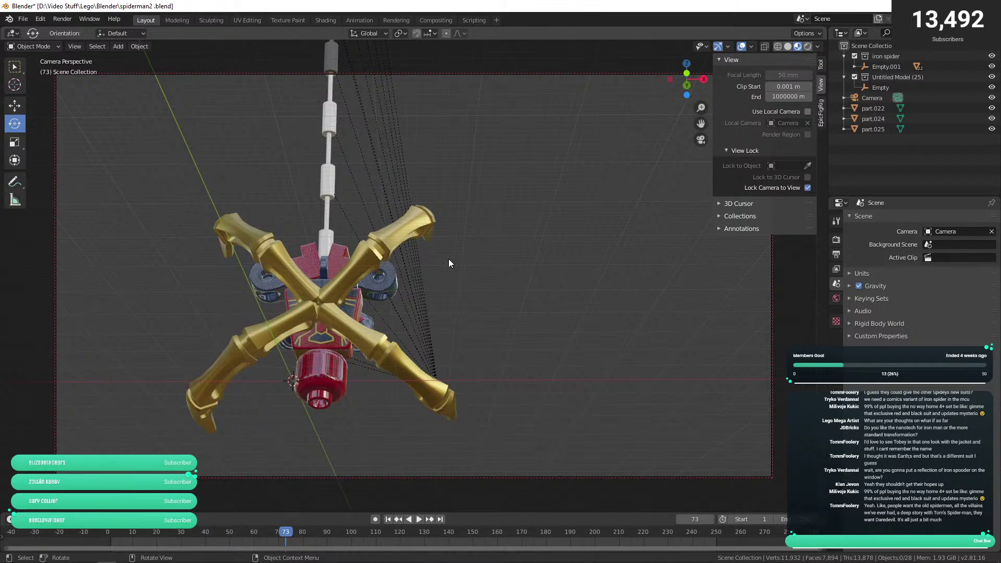
{"action": "key", "text": "shift"}
{"action": "left_click_drag", "start_coordinate": [330, 248], "coordinate": [425, 243]}
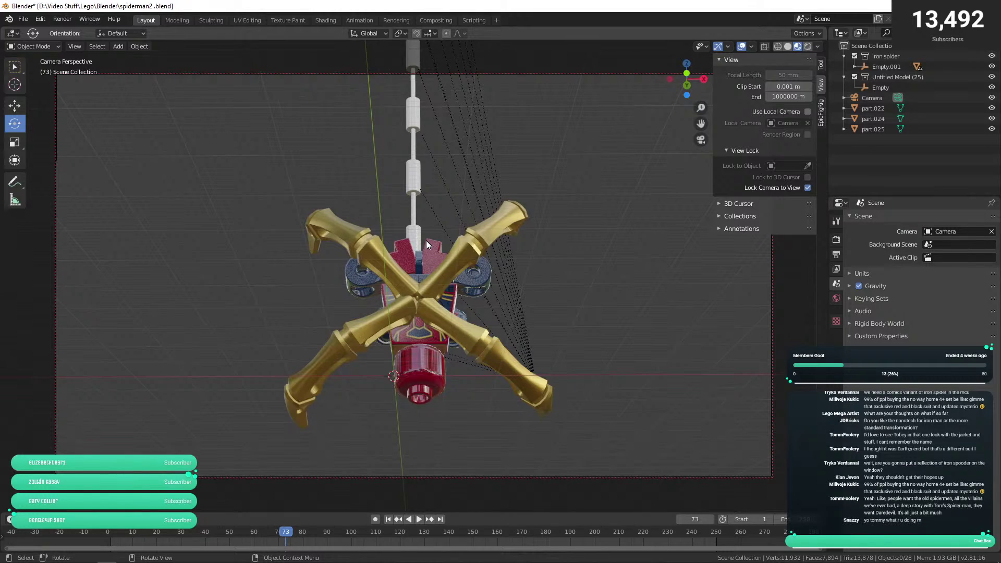
{"action": "key", "text": "Left"}
{"action": "key", "text": "F12"}
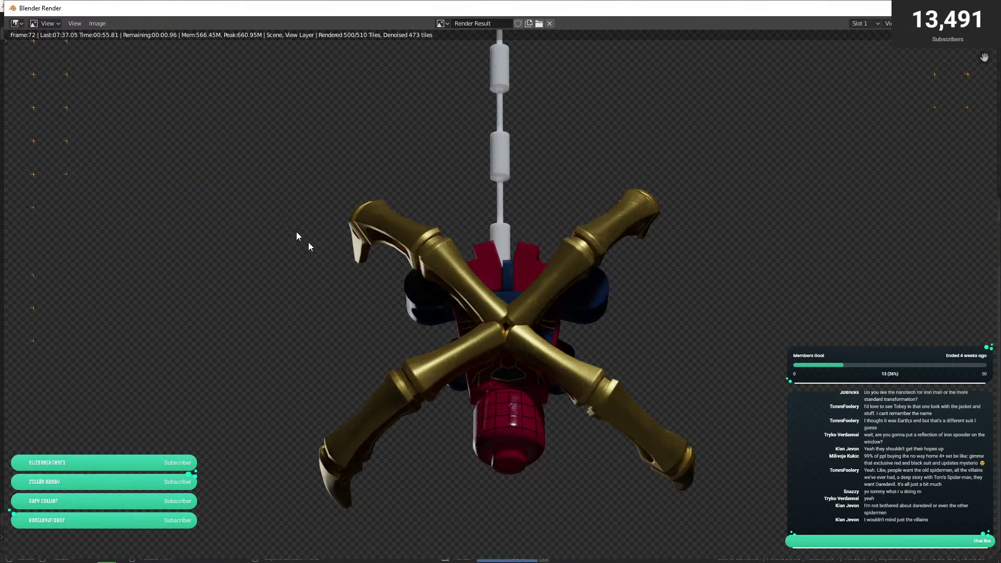
- Save the render to the Desktop as the PNG file "window reflc.png" and close the render window
{"action": "left_click", "coordinate": [95, 23]}
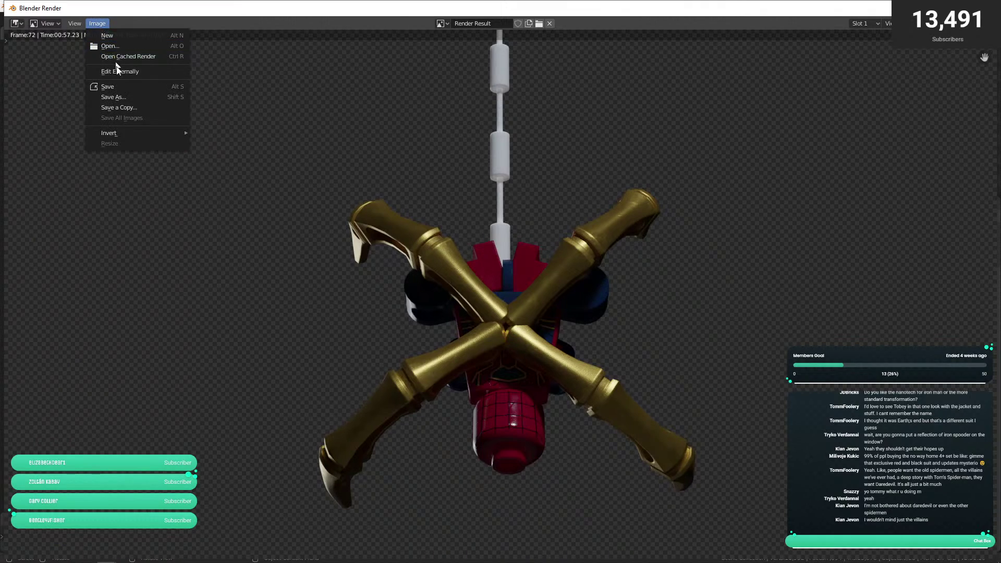
{"action": "left_click", "coordinate": [120, 98]}
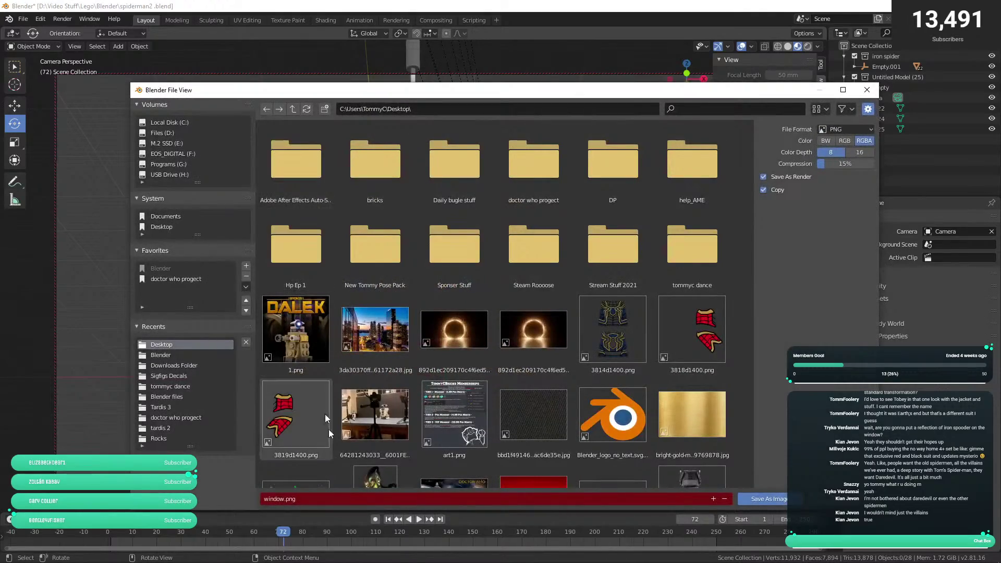
{"action": "left_click", "coordinate": [342, 498]}
{"action": "key", "text": "Home"}
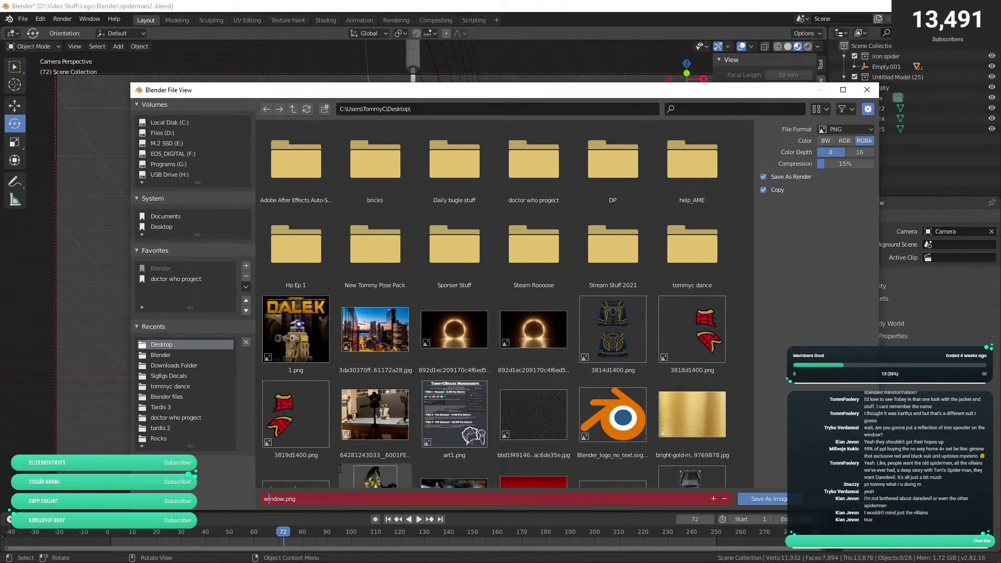
{"action": "type", "text": "reflc"}
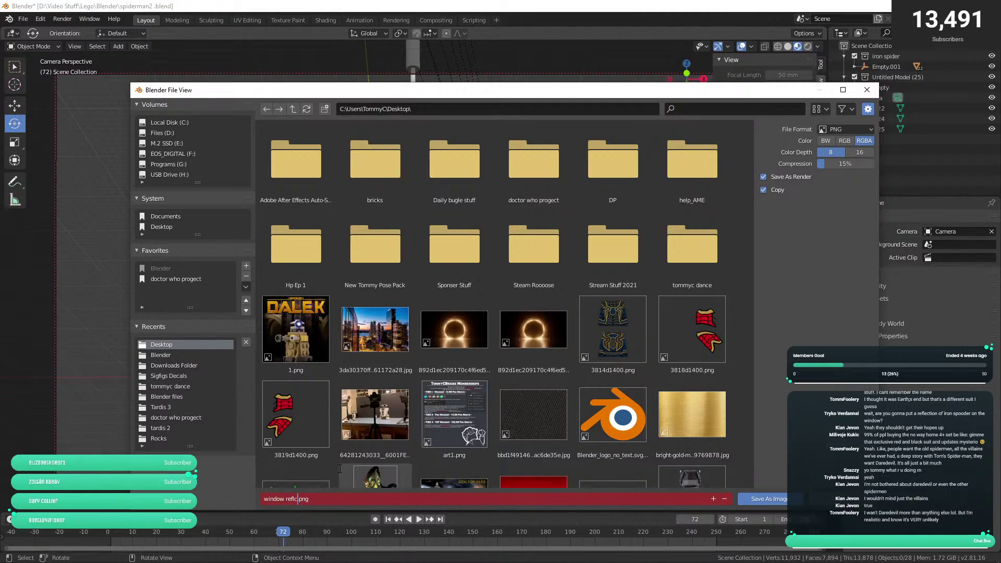
{"action": "key", "text": "Return"}
{"action": "left_click", "coordinate": [756, 499]}
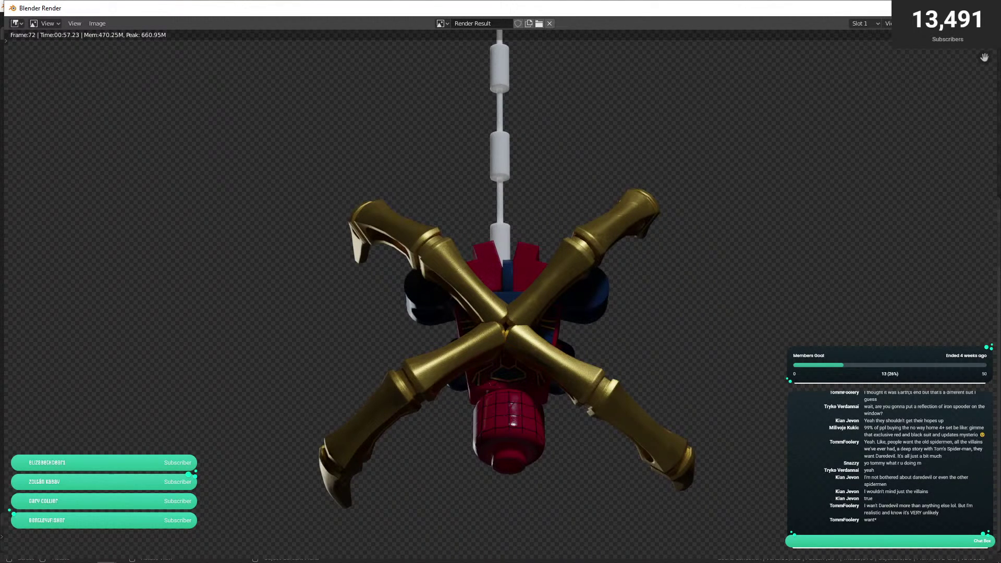
{"action": "key", "text": "Escape"}
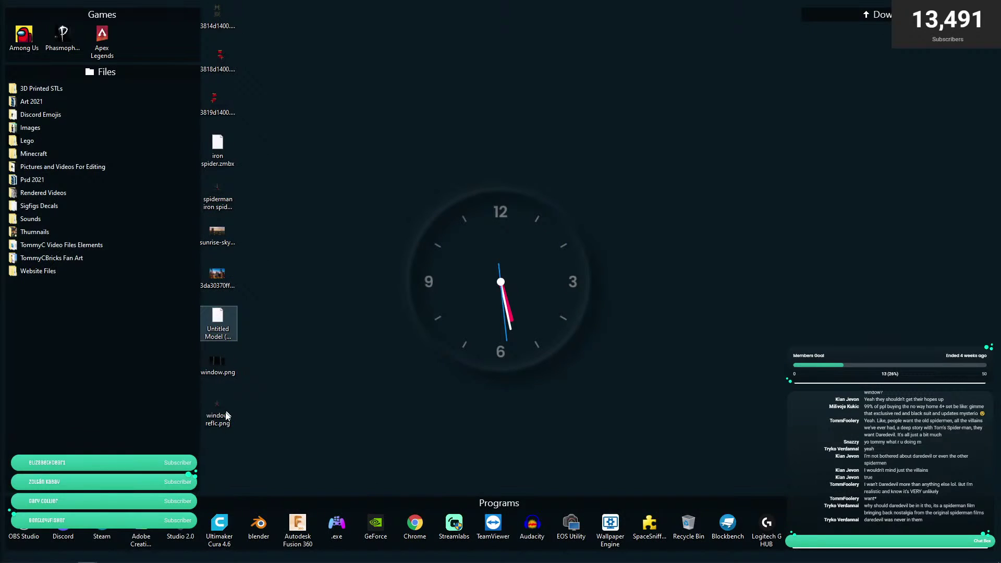
- Place "window reflc.png" into the Photoshop composition and arrange its layer directly beneath the spiderman iron spider layer
{"action": "left_click_drag", "start_coordinate": [228, 416], "coordinate": [497, 535]}
{"action": "key", "text": "alt+Tab"}
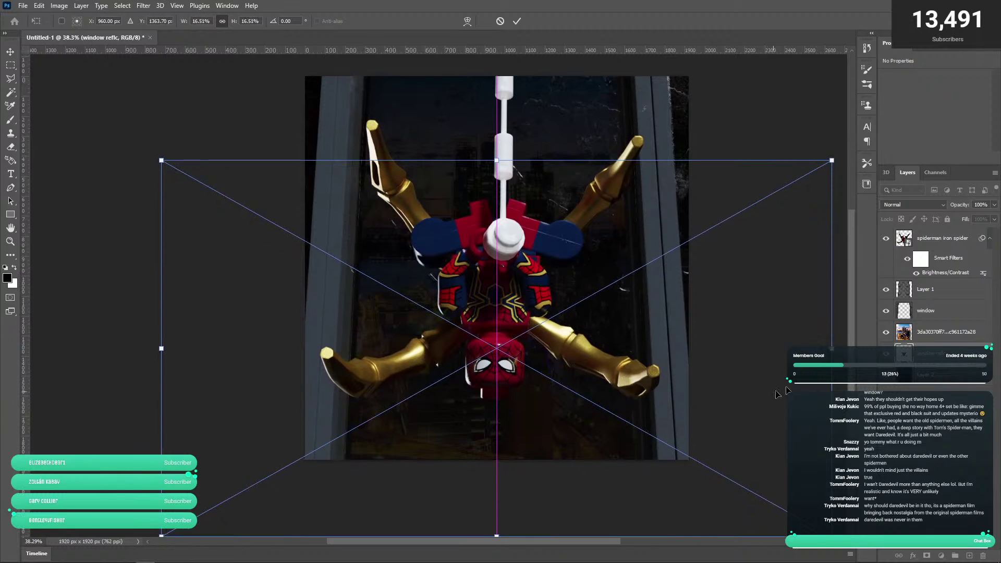
{"action": "key", "text": "Return"}
{"action": "left_click_drag", "start_coordinate": [933, 313], "coordinate": [962, 280]}
{"action": "left_click", "coordinate": [10, 51]}
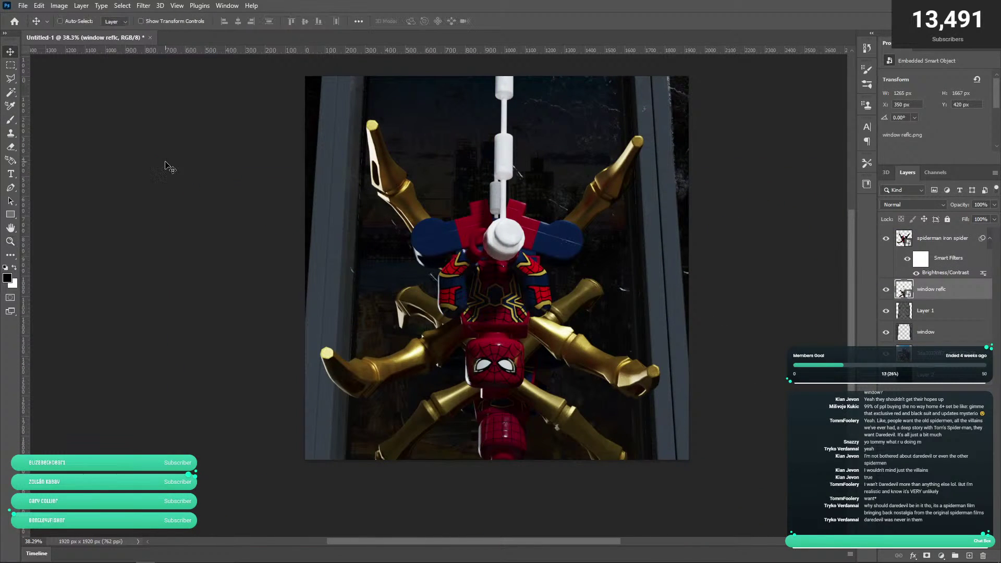
- Reposition the reflection behind the figure, scale it to about 17.45% and rotate it about 0.76°
{"action": "left_click_drag", "start_coordinate": [478, 308], "coordinate": [492, 353]}
{"action": "key", "text": "ctrl+t"}
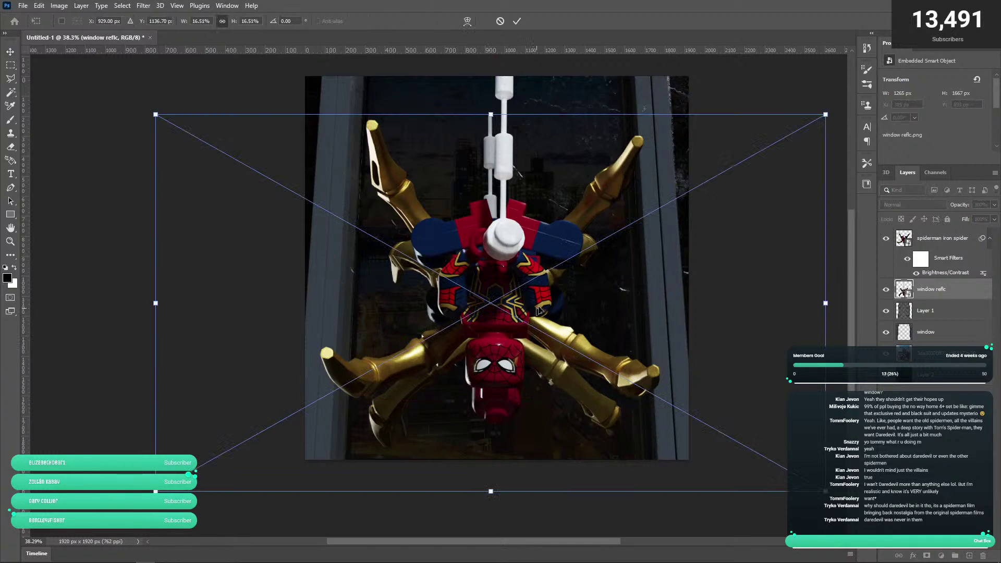
{"action": "left_click_drag", "start_coordinate": [490, 114], "coordinate": [491, 74]}
{"action": "mouse_move", "coordinate": [493, 172]}
{"action": "left_mouse_down"}
{"action": "mouse_move", "coordinate": [498, 154]}
{"action": "mouse_move", "coordinate": [489, 174]}
{"action": "left_mouse_up"}
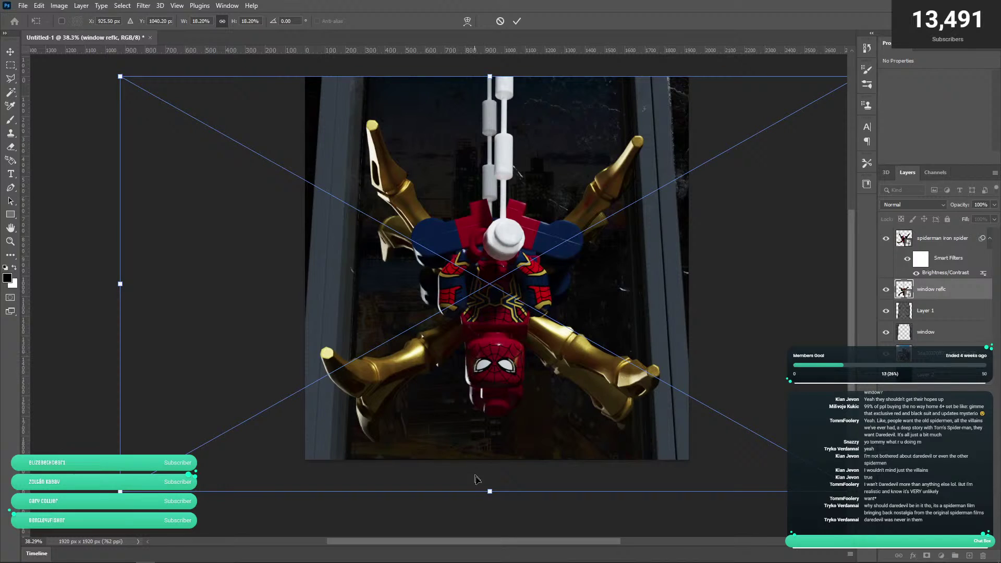
{"action": "mouse_move", "coordinate": [488, 491]}
{"action": "left_mouse_down"}
{"action": "mouse_move", "coordinate": [489, 469]}
{"action": "mouse_move", "coordinate": [496, 505]}
{"action": "left_mouse_up"}
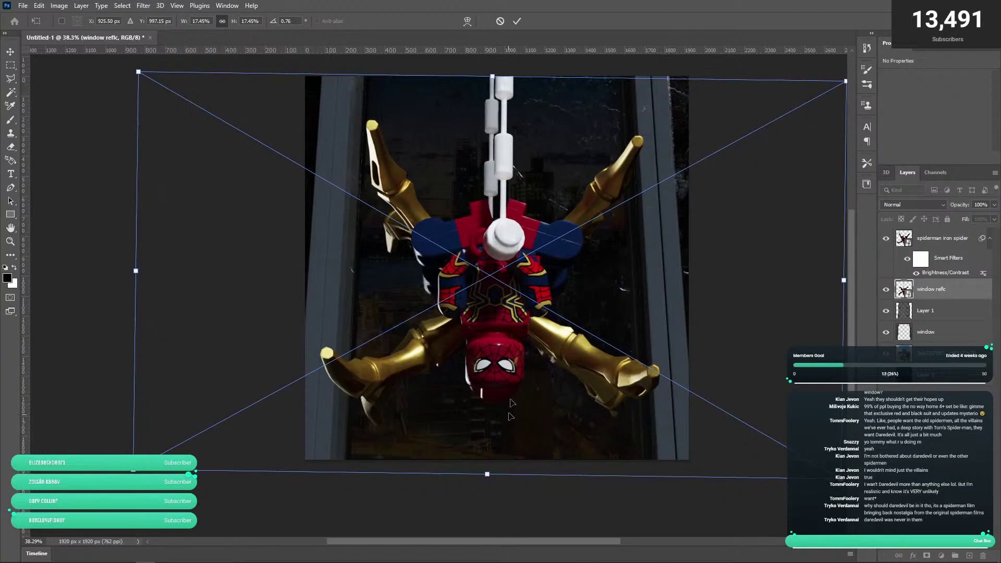
{"action": "left_click", "coordinate": [519, 21]}
- Lower the opacity of the window reflc layer to about 42%
{"action": "left_click", "coordinate": [994, 204]}
{"action": "left_click_drag", "start_coordinate": [994, 216], "coordinate": [961, 219]}
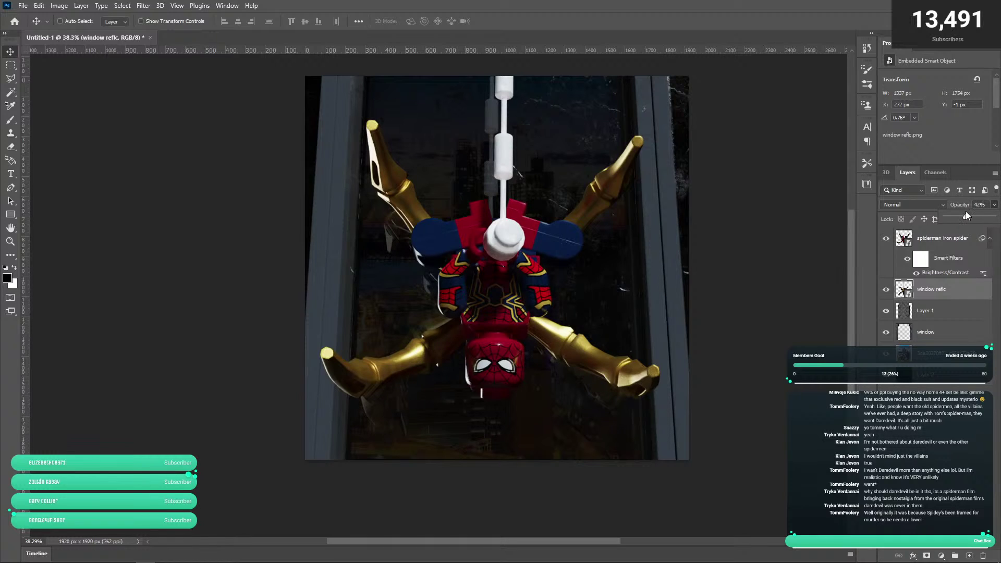
{"action": "left_click_drag", "start_coordinate": [965, 213], "coordinate": [966, 212]}
{"action": "left_click", "coordinate": [9, 54]}
{"action": "mouse_move", "coordinate": [152, 147]}
{"action": "left_mouse_down"}
{"action": "mouse_move", "coordinate": [150, 170]}
{"action": "mouse_move", "coordinate": [152, 104]}
{"action": "mouse_move", "coordinate": [153, 144]}
{"action": "left_mouse_up"}
{"action": "key", "text": "z"}
{"action": "left_click_drag", "start_coordinate": [524, 338], "coordinate": [516, 359]}
- Set the opacity of Layer 1 to 84%
{"action": "left_click", "coordinate": [932, 312]}
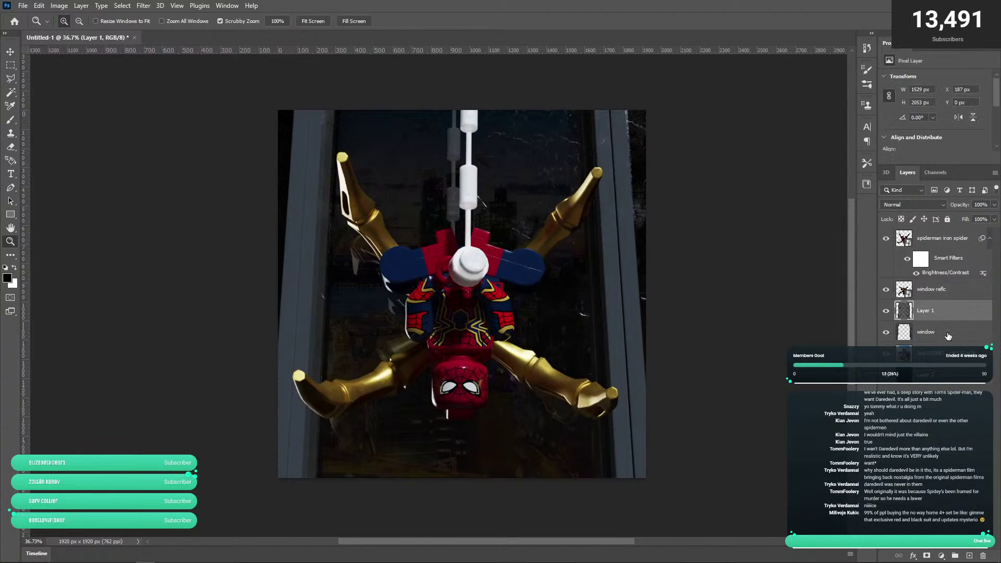
{"action": "left_click", "coordinate": [994, 218]}
{"action": "left_click_drag", "start_coordinate": [977, 219], "coordinate": [992, 225]}
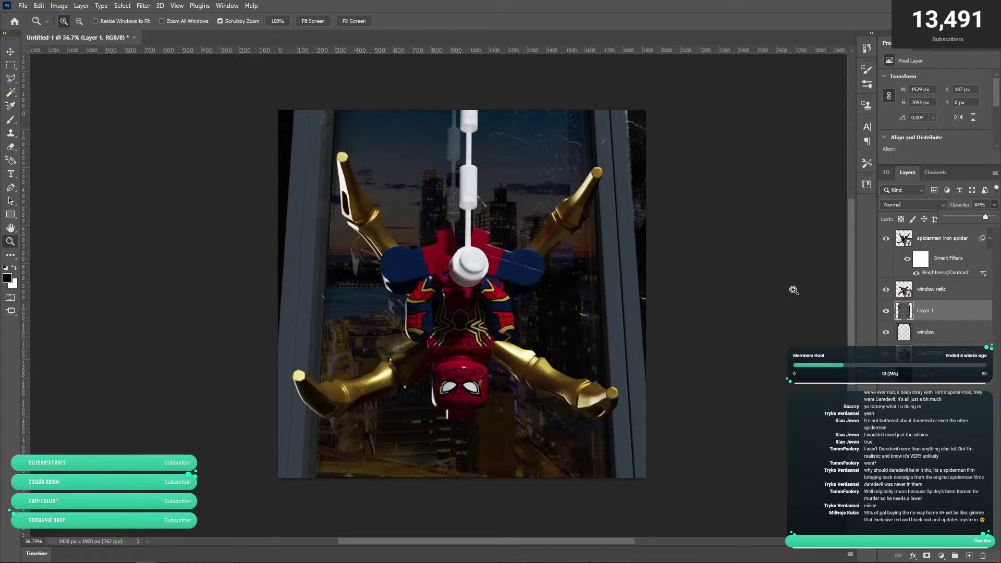
- Outline the dark areas outside the window frame's left and right edges with one polygonal lasso selection
{"action": "left_click", "coordinate": [9, 79]}
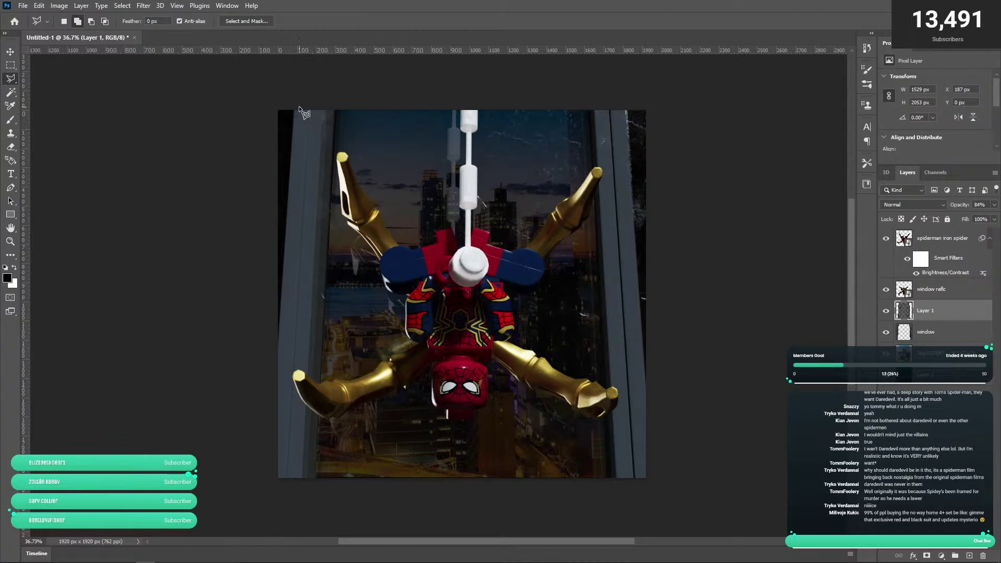
{"action": "left_click", "coordinate": [295, 108]}
{"action": "left_click", "coordinate": [273, 405]}
{"action": "left_click", "coordinate": [228, 103]}
{"action": "left_click", "coordinate": [277, 73]}
{"action": "left_click", "coordinate": [702, 64]}
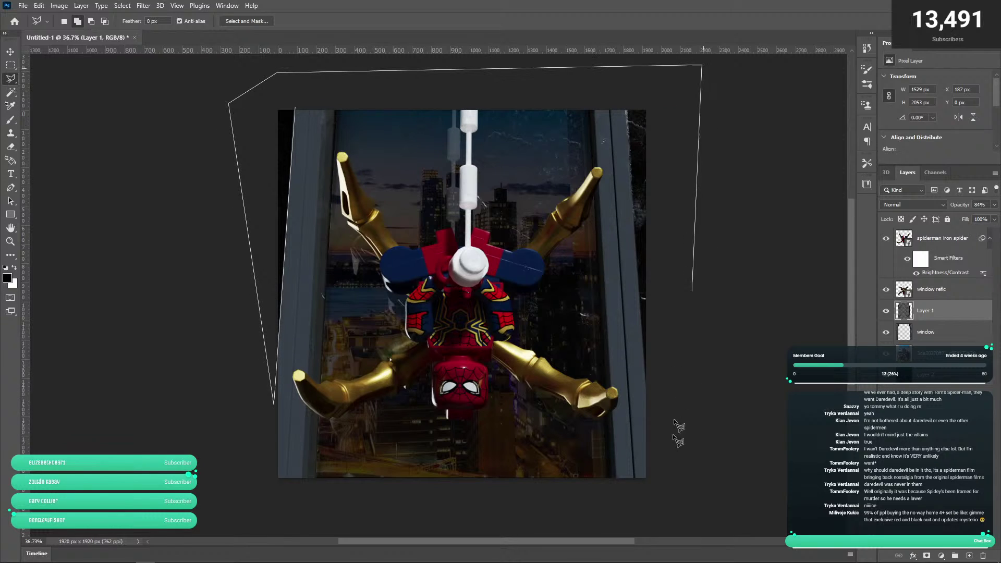
{"action": "left_click", "coordinate": [664, 395]}
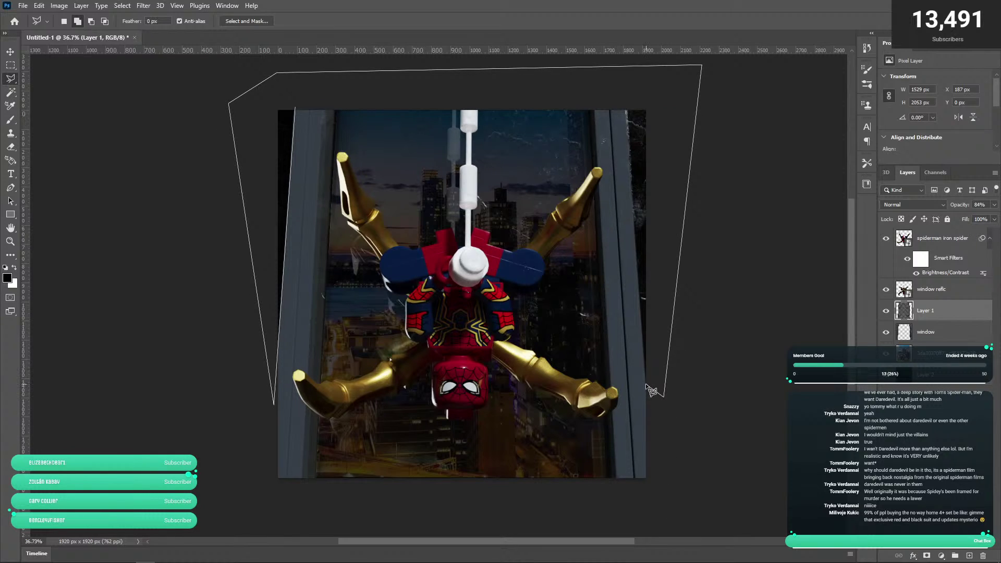
{"action": "left_click", "coordinate": [646, 386]}
{"action": "left_click", "coordinate": [625, 177]}
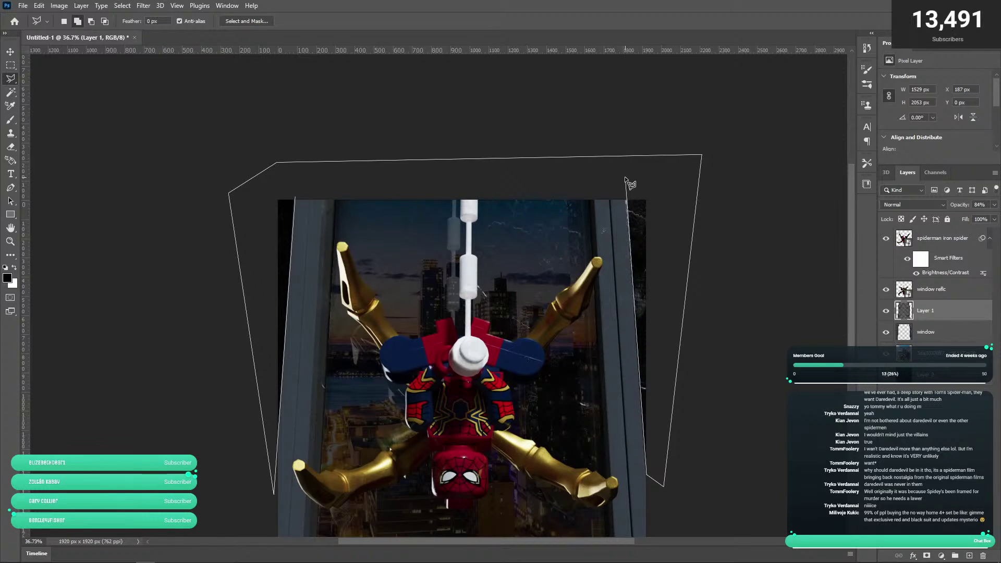
{"action": "double_click", "coordinate": [295, 197]}
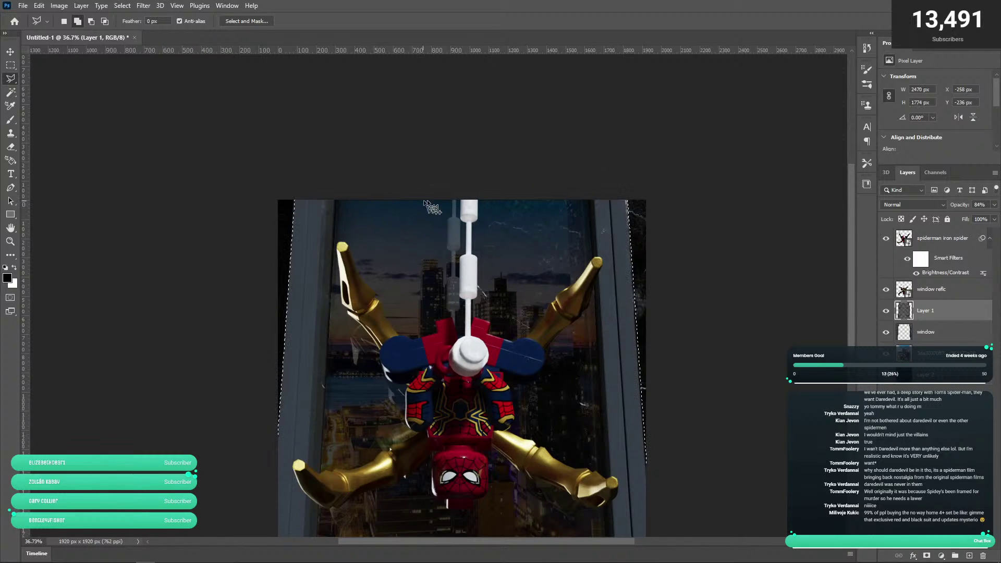
{"action": "key", "text": "ctrl+j"}
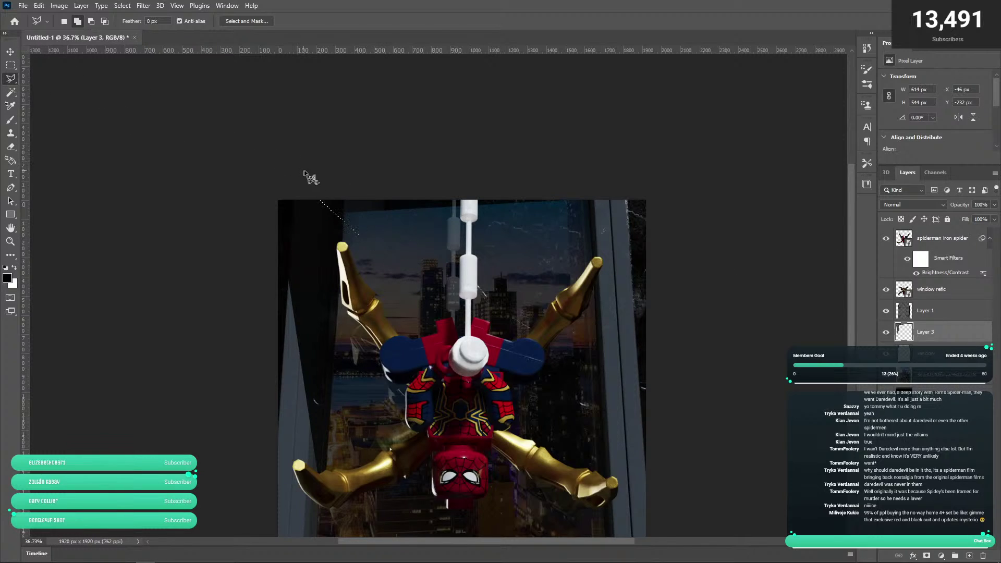
{"action": "key", "text": "ctrl+z"}
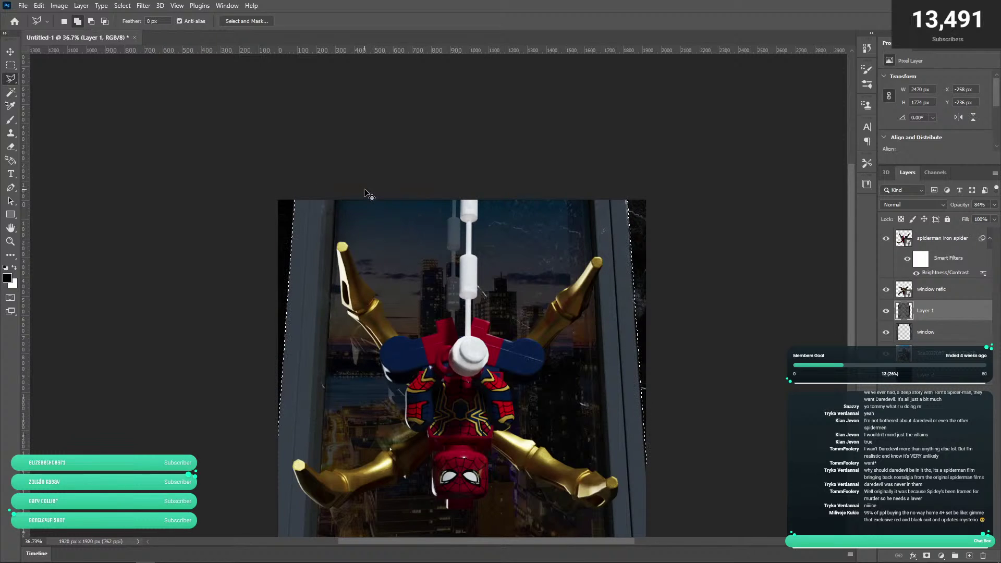
{"action": "key", "text": "ctrl+c"}
{"action": "left_click", "coordinate": [487, 213]}
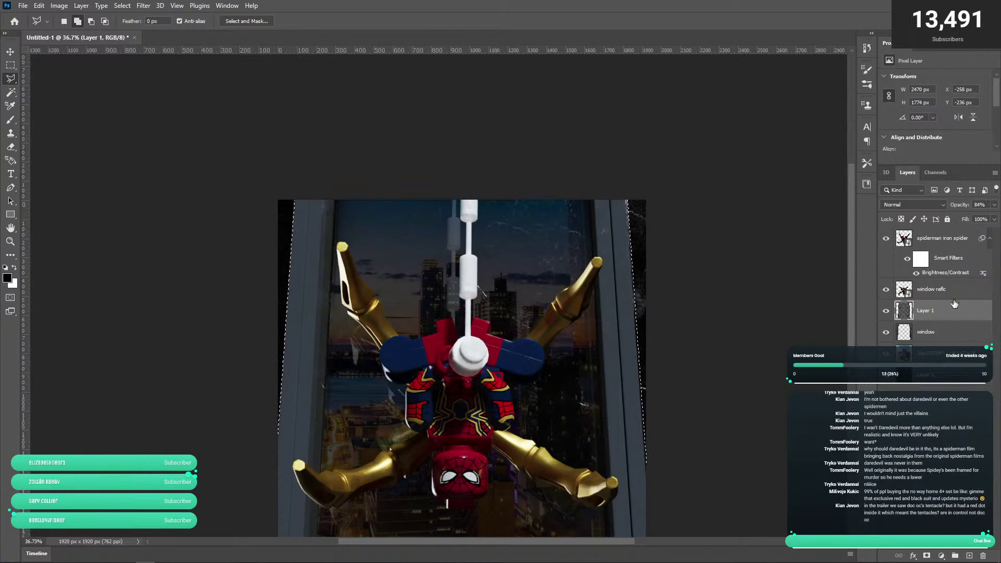
- Copy the selected outer areas of the window layer onto a new layer
{"action": "left_click", "coordinate": [942, 332]}
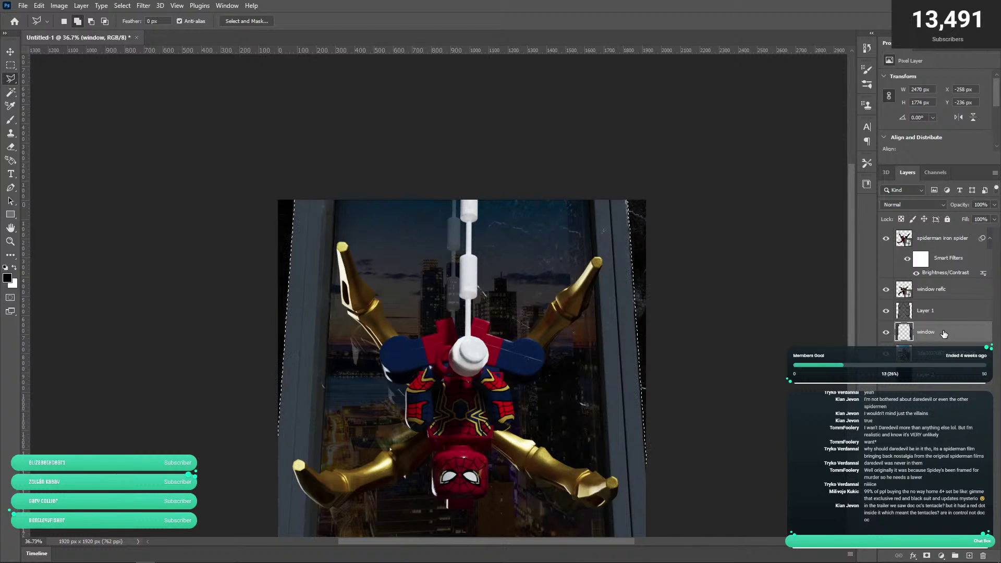
{"action": "key", "text": "ctrl+alt+v"}
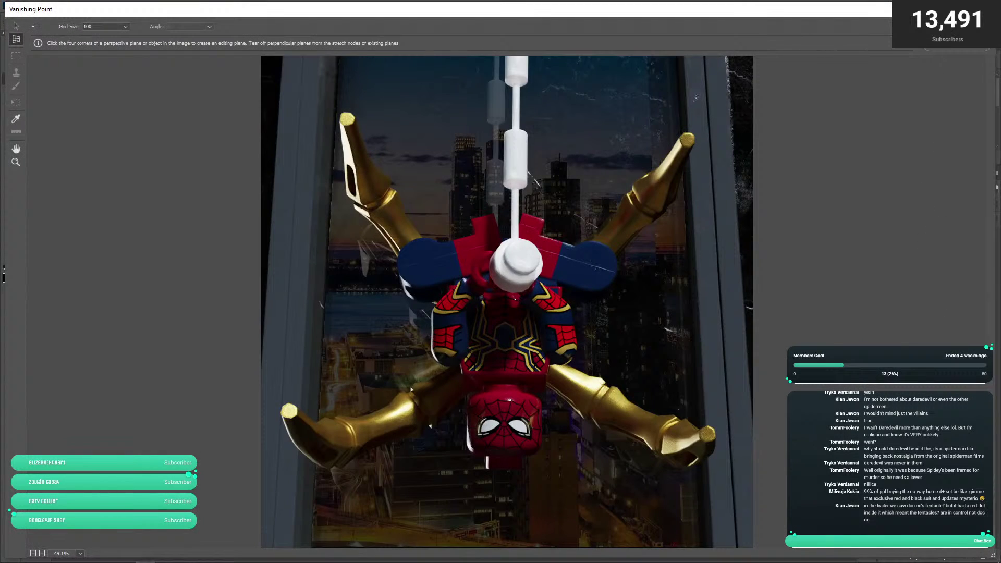
{"action": "left_click", "coordinate": [950, 51]}
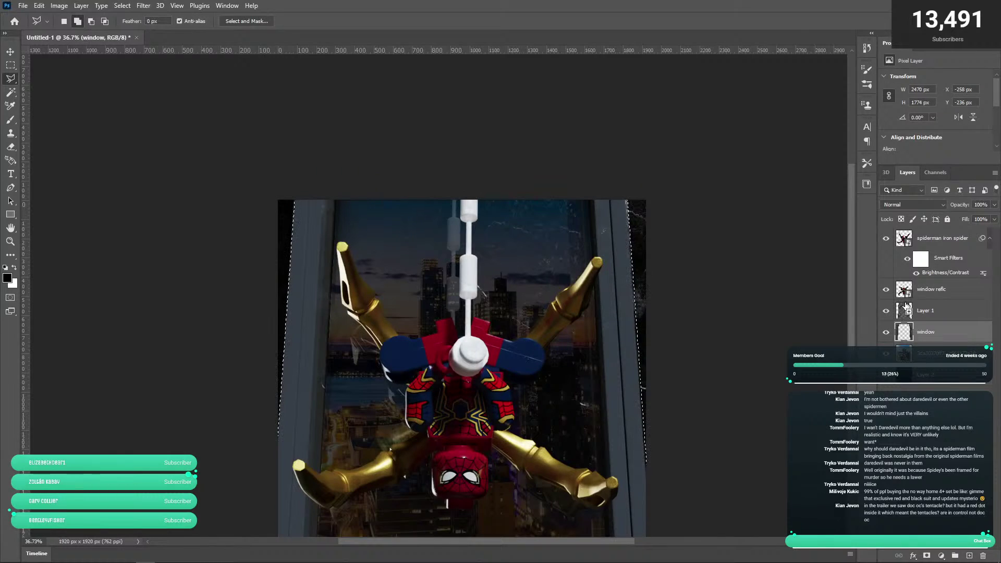
{"action": "key", "text": "ctrl+j"}
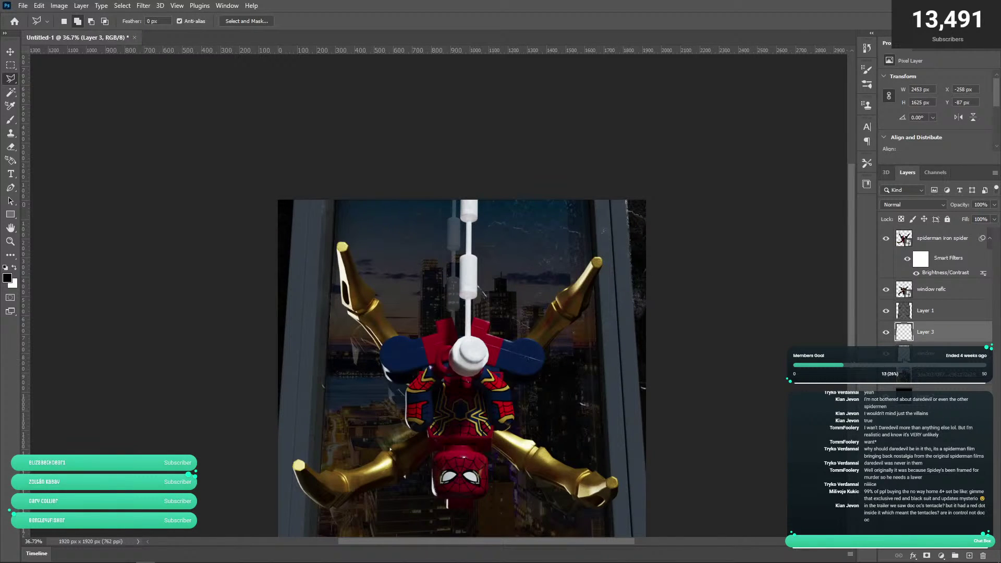
{"action": "left_click", "coordinate": [922, 353]}
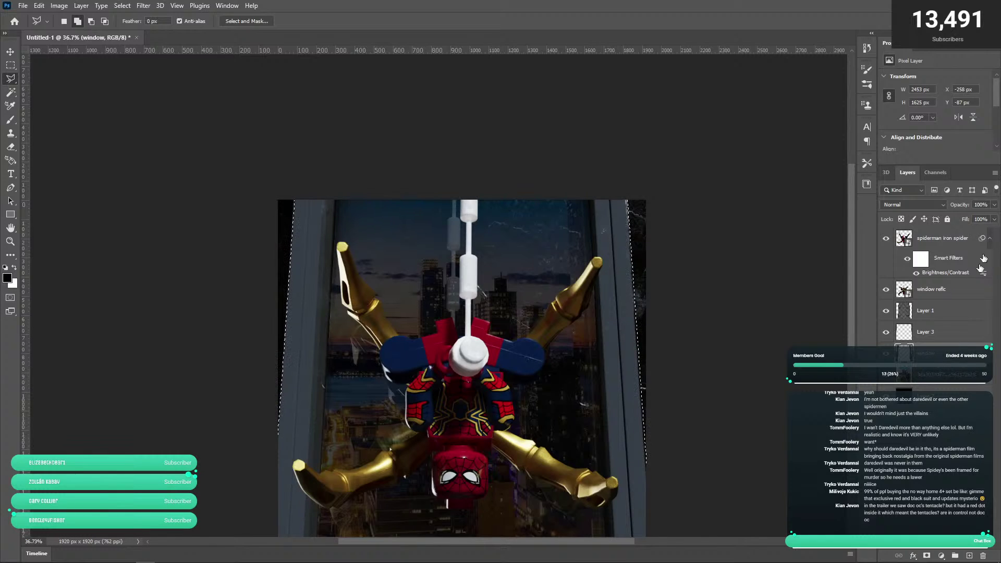
{"action": "left_click_drag", "start_coordinate": [994, 205], "coordinate": [956, 215]}
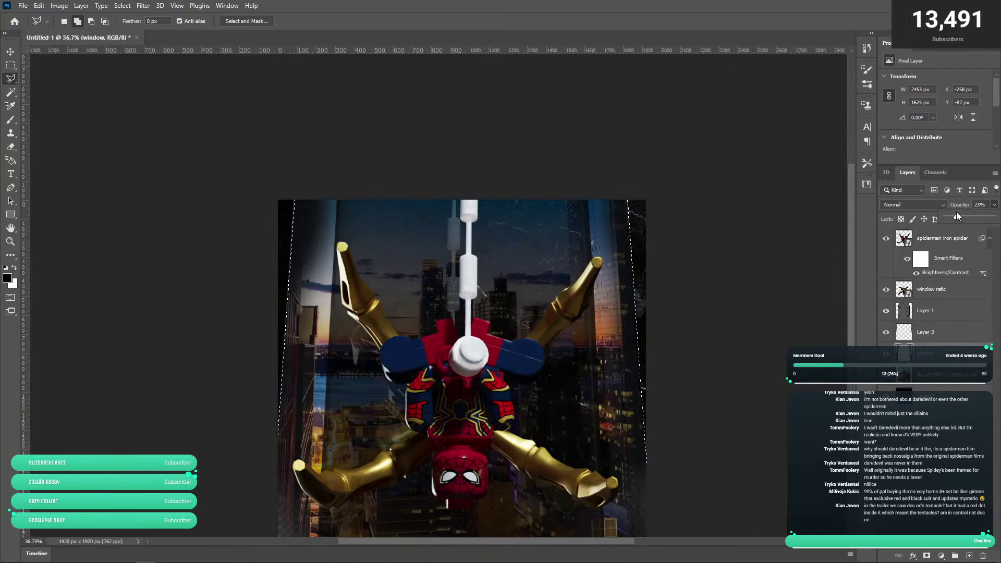
{"action": "key", "text": "Escape"}
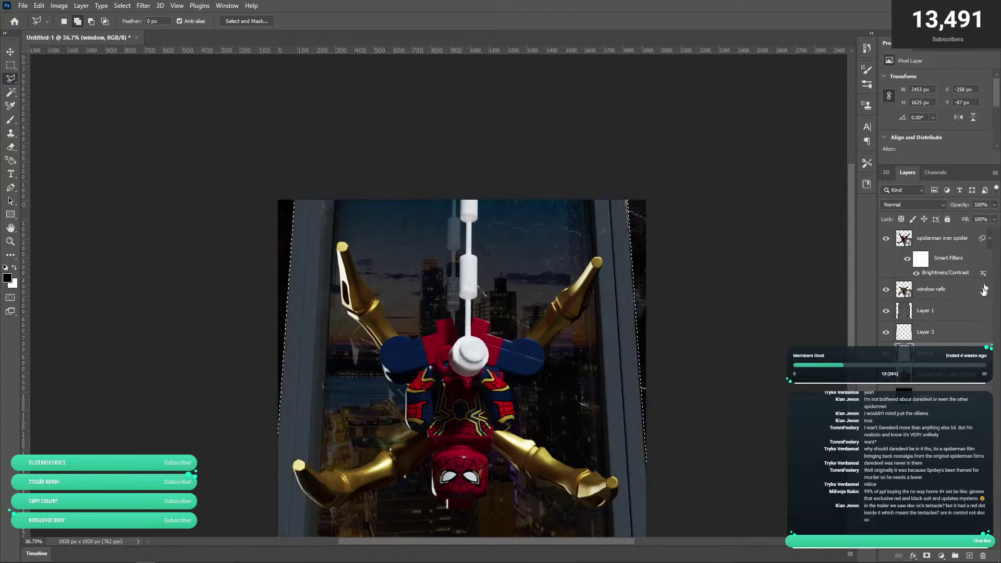
- Set the opacity of Layer 3, the copied outer window areas, to 33%
{"action": "left_click", "coordinate": [946, 339]}
{"action": "left_click", "coordinate": [994, 206]}
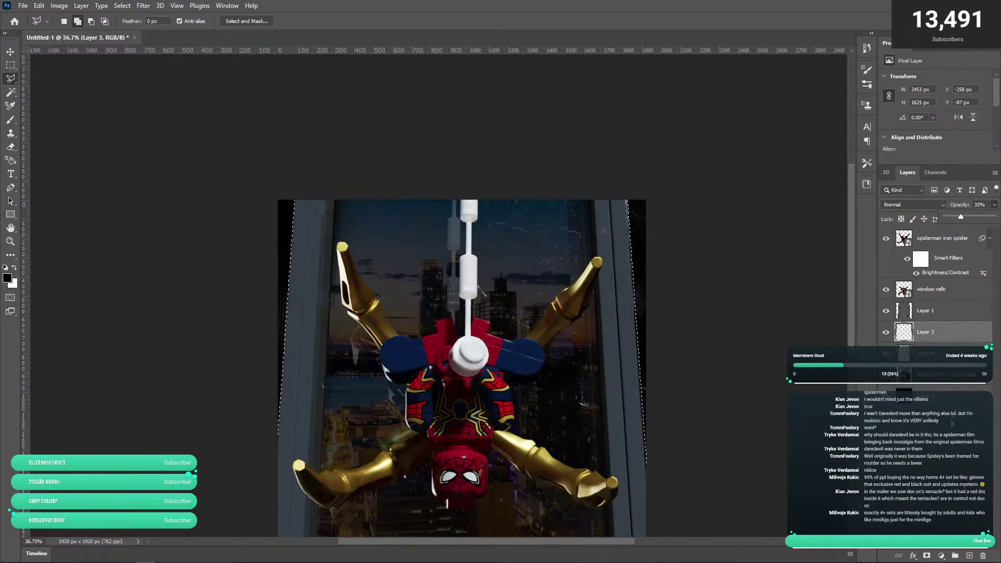
{"action": "left_click", "coordinate": [930, 382]}
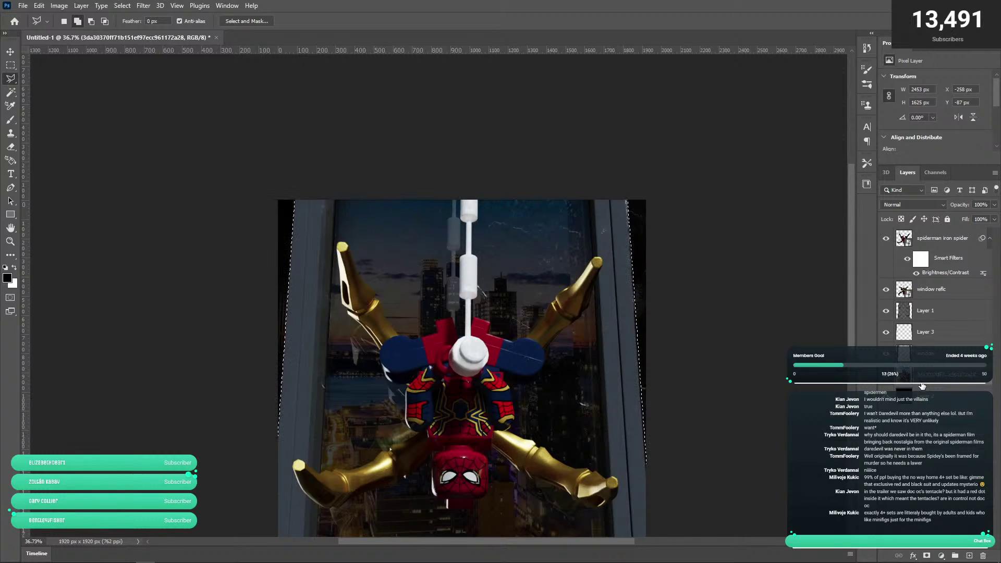
{"action": "key", "text": "ctrl+j"}
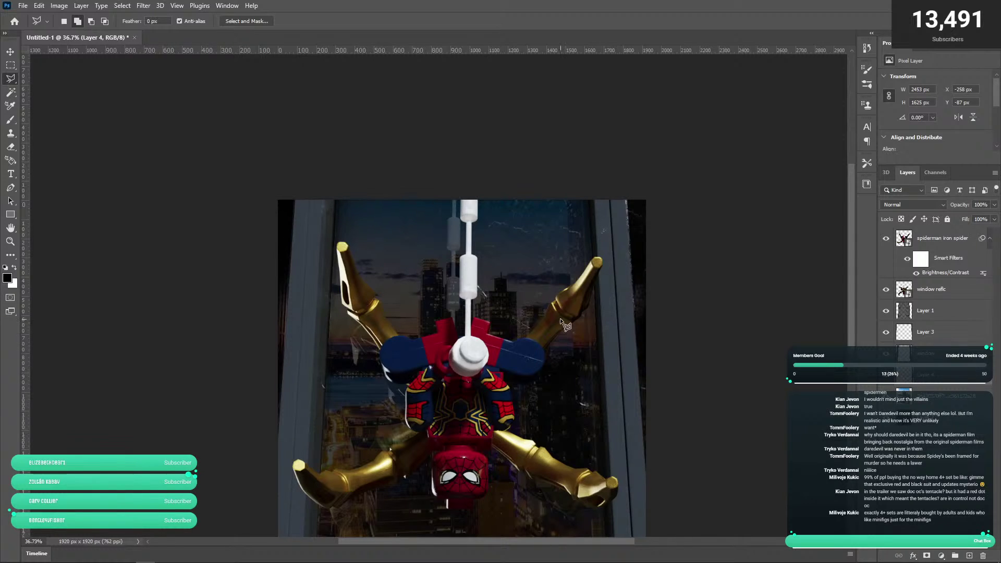
{"action": "key", "text": "ctrl+z"}
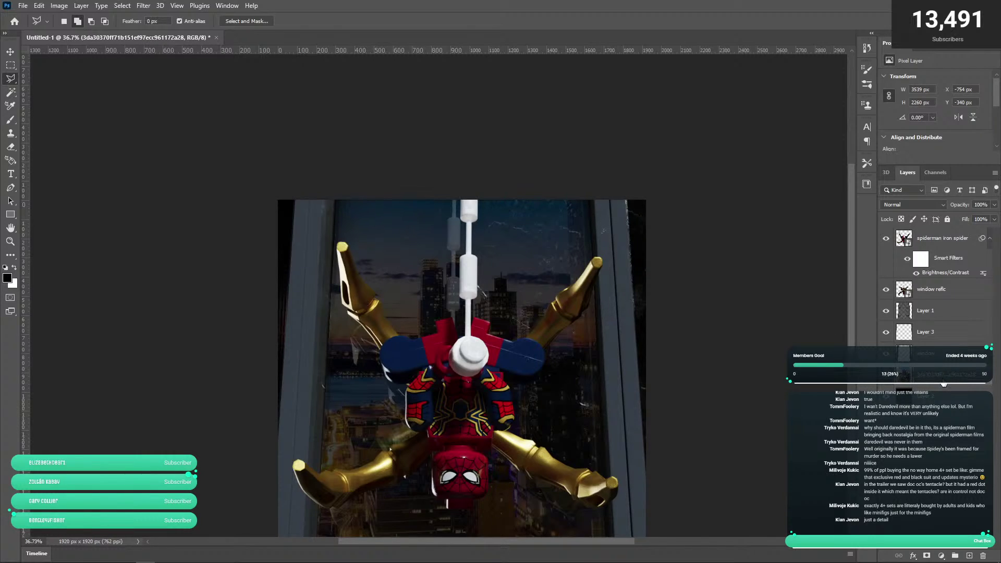
- Duplicate the city background image layer and move the copy to about X -444 px, Y -248 px
{"action": "key", "text": "ctrl+j"}
{"action": "left_click", "coordinate": [345, 181]}
{"action": "left_click", "coordinate": [94, 80]}
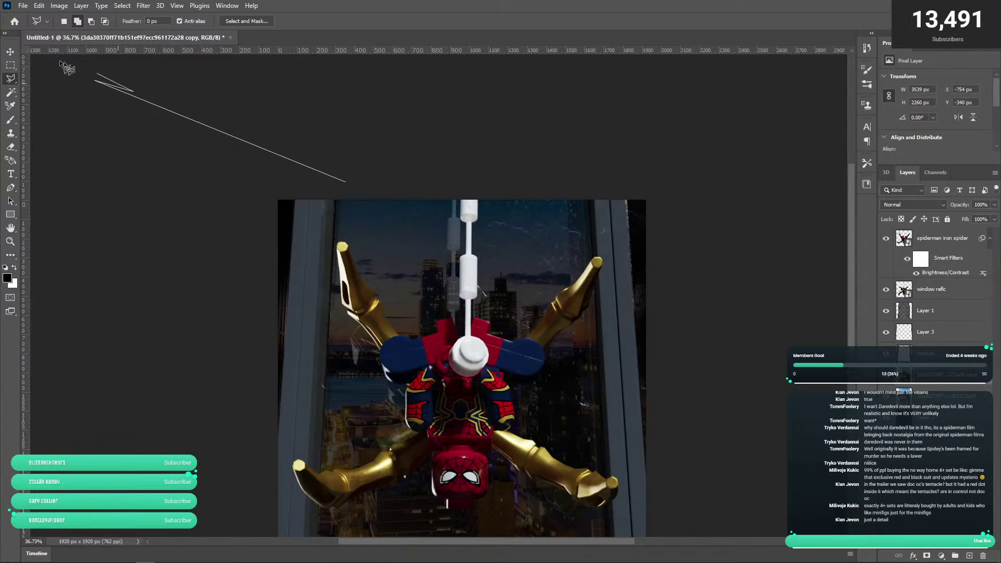
{"action": "key", "text": "Escape"}
{"action": "key", "text": "v"}
{"action": "mouse_move", "coordinate": [207, 176]}
{"action": "left_mouse_down"}
{"action": "mouse_move", "coordinate": [661, 188]}
{"action": "mouse_move", "coordinate": [255, 192]}
{"action": "left_mouse_up"}
- Erase part of the copied city image behind the window glass and figure with a 600 px soft eraser
{"action": "key", "text": "e"}
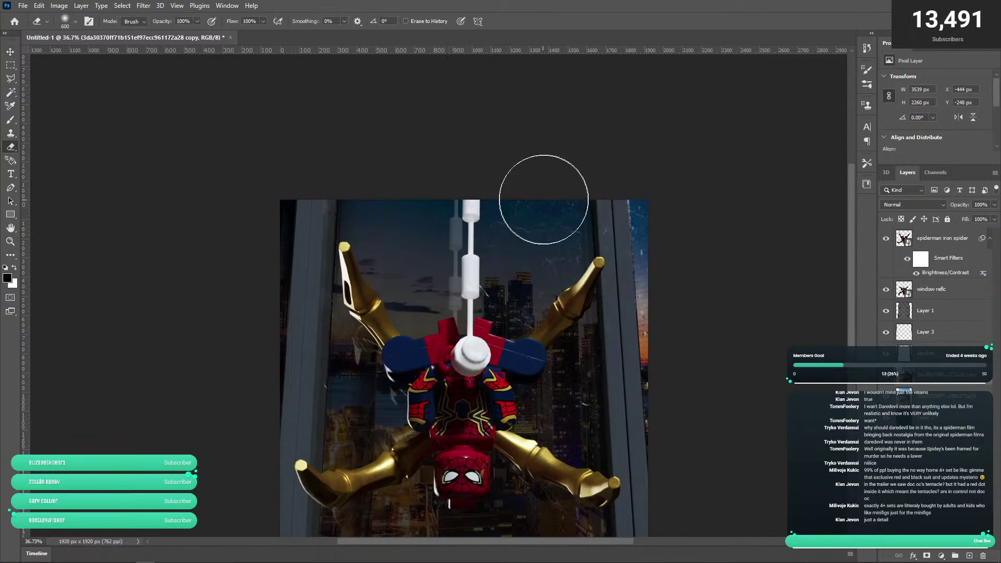
{"action": "mouse_move", "coordinate": [510, 290]}
{"action": "left_mouse_down"}
{"action": "mouse_move", "coordinate": [491, 181]}
{"action": "mouse_move", "coordinate": [548, 282]}
{"action": "mouse_move", "coordinate": [495, 71]}
{"action": "mouse_move", "coordinate": [443, 112]}
{"action": "mouse_move", "coordinate": [330, 264]}
{"action": "mouse_move", "coordinate": [386, 77]}
{"action": "mouse_move", "coordinate": [272, 364]}
{"action": "mouse_move", "coordinate": [415, 402]}
{"action": "mouse_move", "coordinate": [447, 445]}
{"action": "mouse_move", "coordinate": [414, 434]}
{"action": "left_mouse_up"}
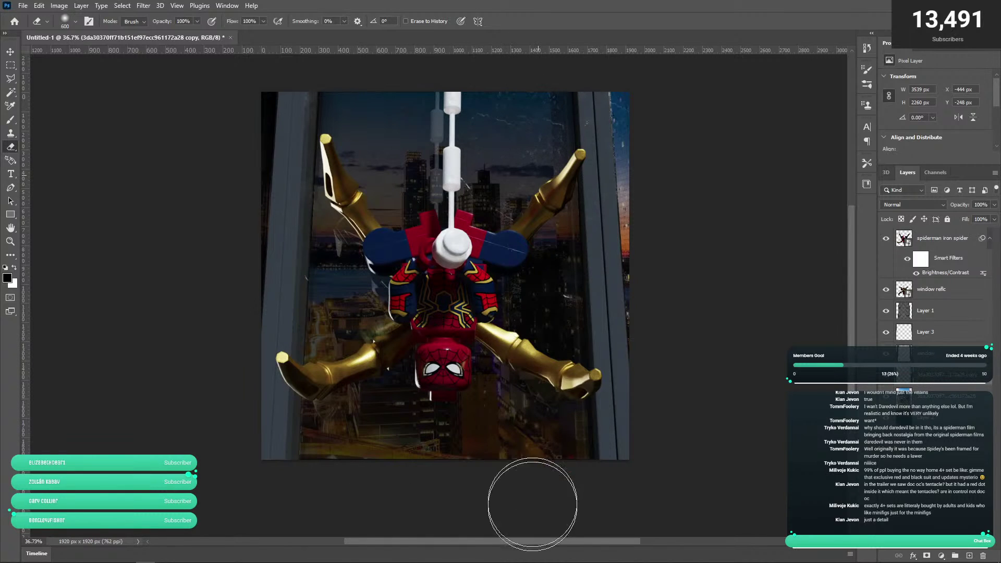
{"action": "left_click_drag", "start_coordinate": [480, 296], "coordinate": [506, 319]}
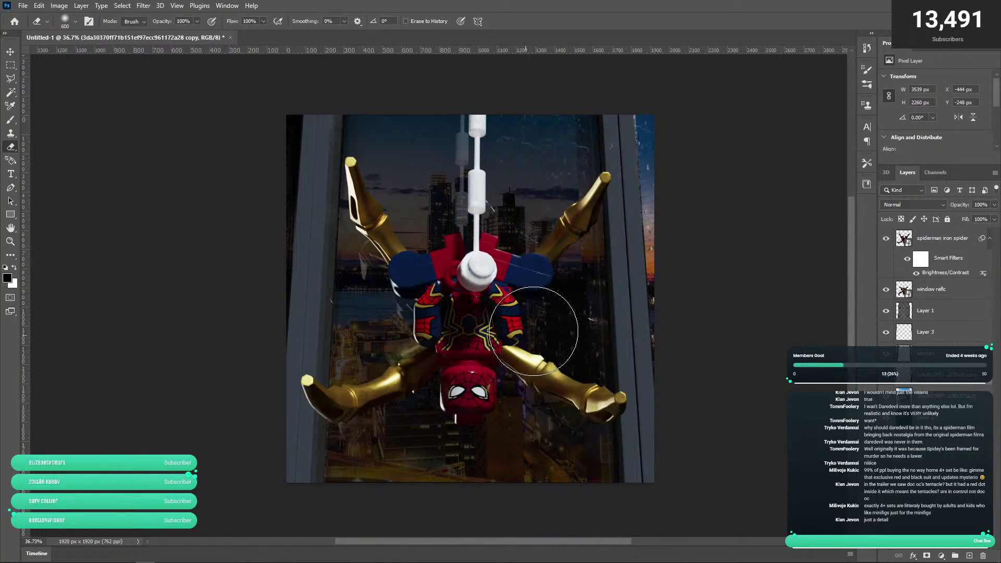
- Duplicate the city copy, flip the duplicate horizontally, and move it to about X -1135 px, Y -275 px
{"action": "left_click", "coordinate": [938, 386]}
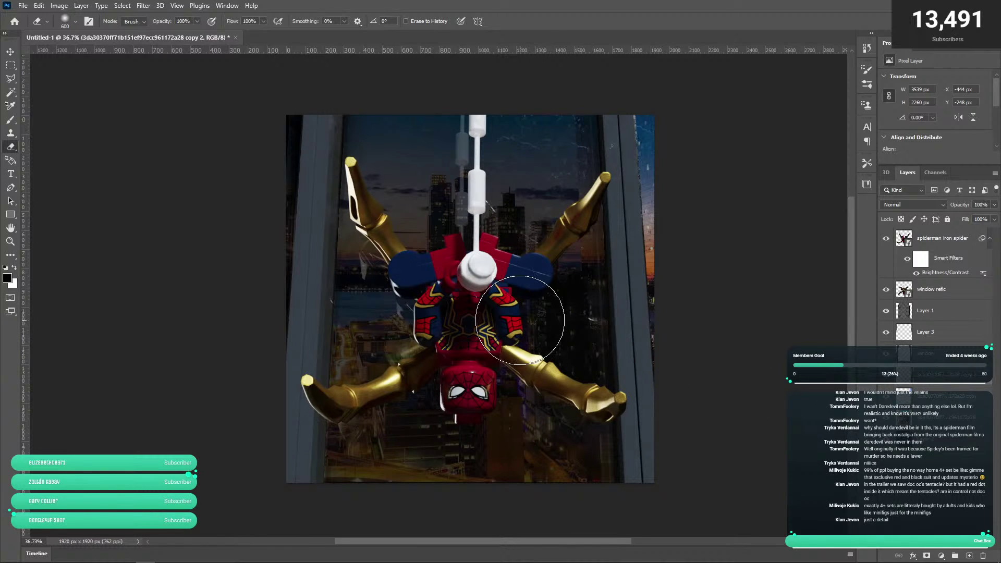
{"action": "left_click", "coordinate": [12, 66]}
{"action": "right_click", "coordinate": [583, 213]}
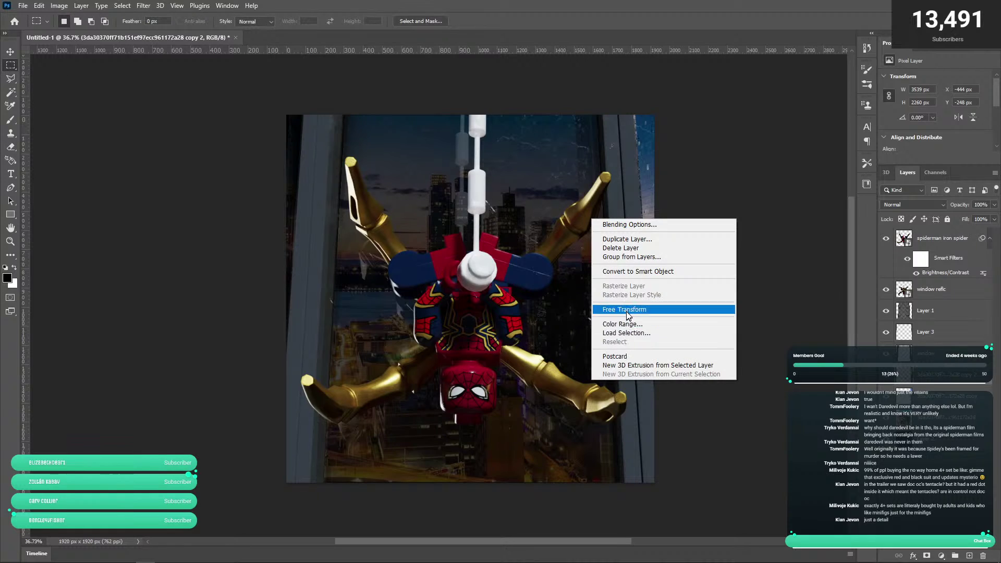
{"action": "left_click", "coordinate": [628, 313]}
{"action": "right_click", "coordinate": [628, 255]}
{"action": "left_click", "coordinate": [648, 459]}
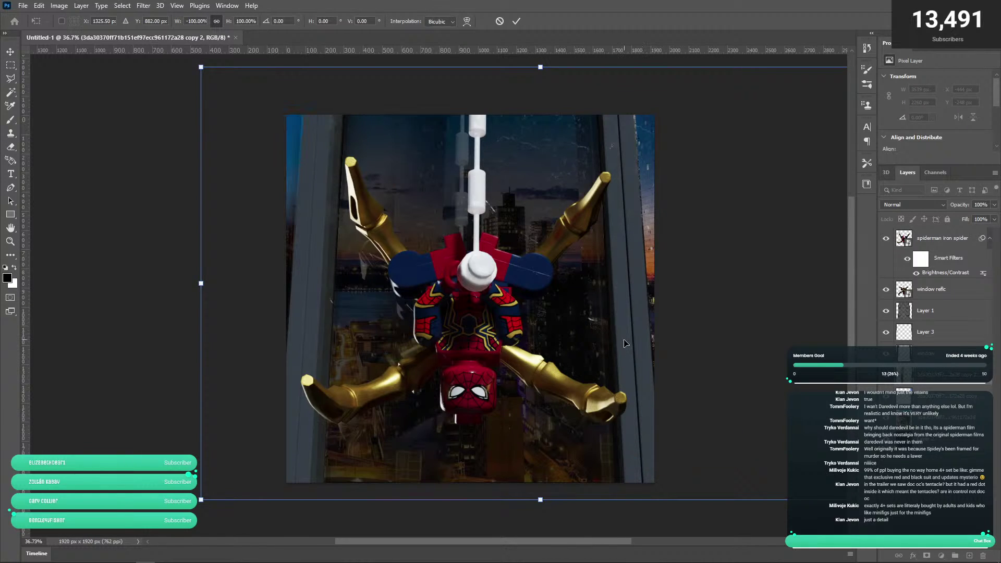
{"action": "left_click_drag", "start_coordinate": [322, 181], "coordinate": [250, 176]}
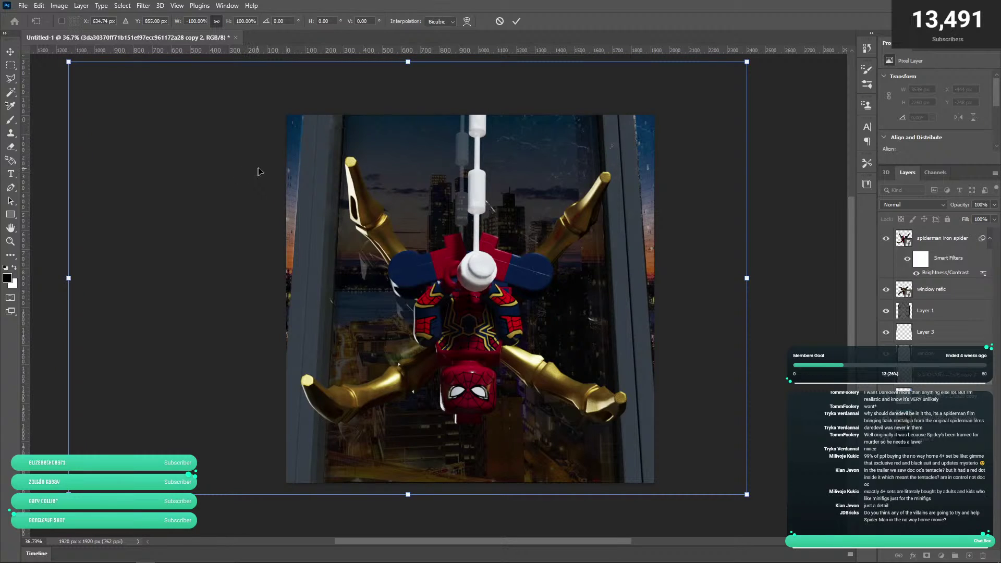
{"action": "left_click", "coordinate": [516, 21]}
- Set the opacity of Layer 1 to 93%
{"action": "key", "text": "z"}
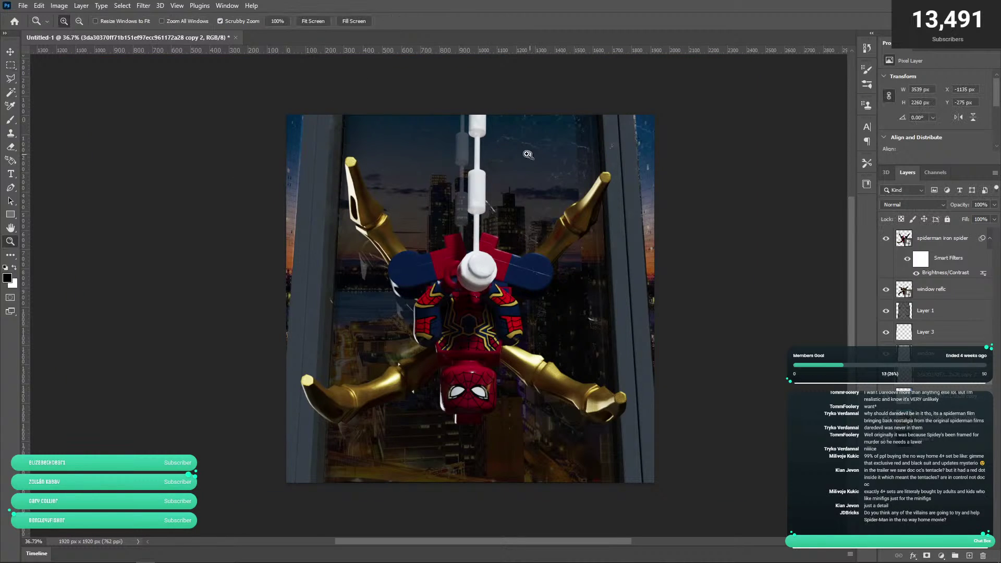
{"action": "left_click_drag", "start_coordinate": [527, 154], "coordinate": [710, 140]}
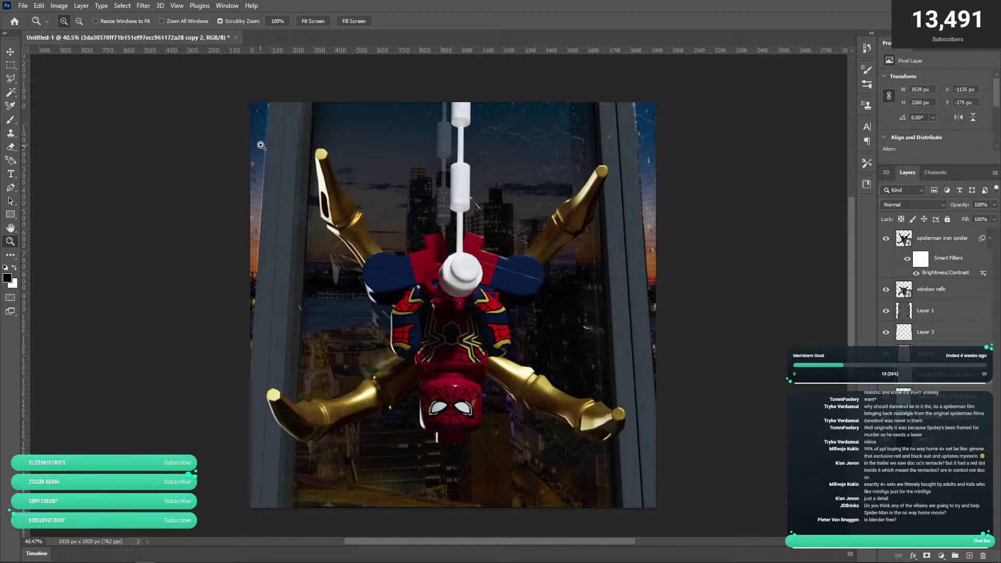
{"action": "left_click_drag", "start_coordinate": [565, 215], "coordinate": [486, 216]}
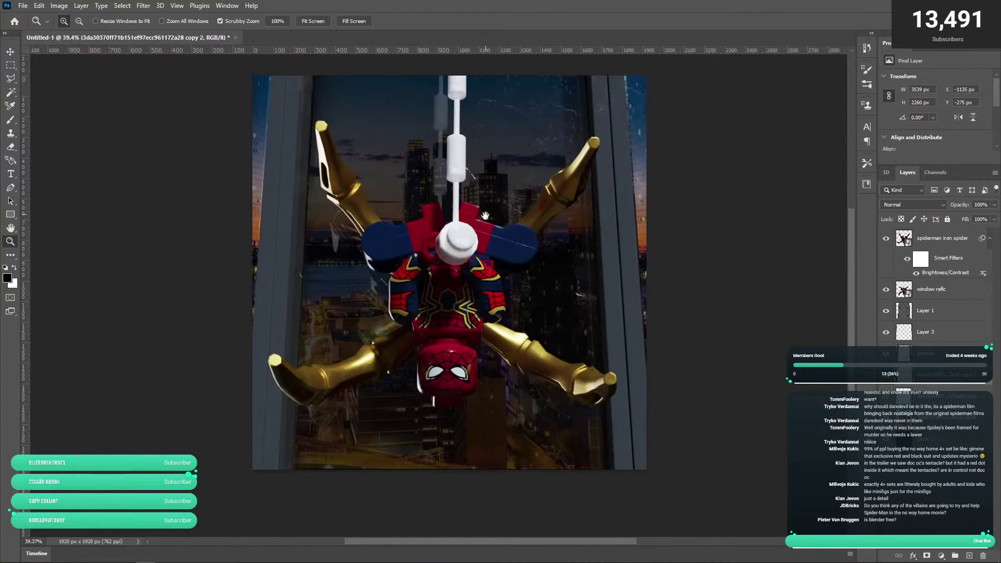
{"action": "left_click", "coordinate": [955, 315]}
{"action": "left_click", "coordinate": [992, 205]}
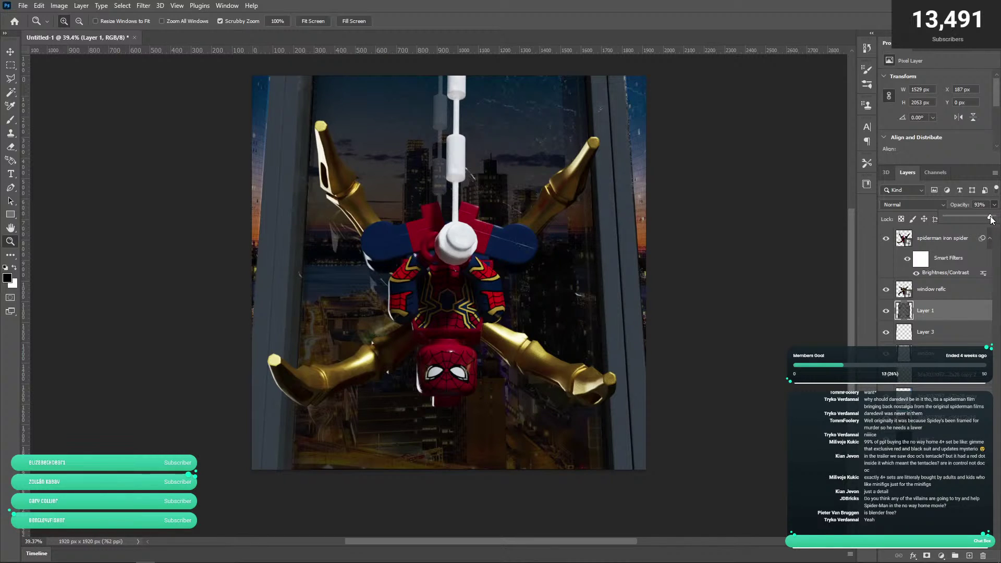
{"action": "left_click_drag", "start_coordinate": [992, 220], "coordinate": [991, 220]}
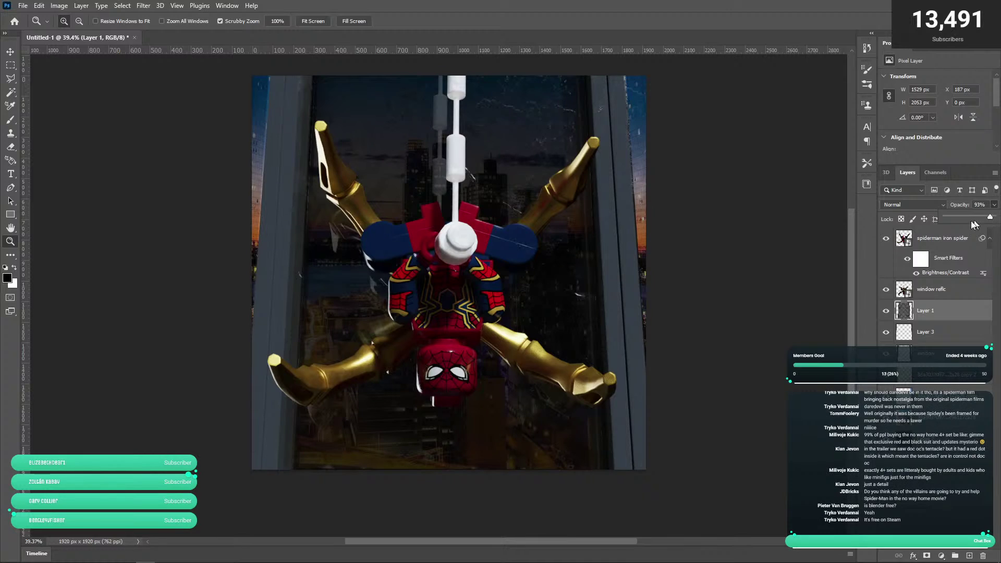
- Set the opacity of Layer 3, the copied outer window areas, to 92%
{"action": "scroll", "coordinate": [735, 248], "scroll_direction": "up", "scroll_amount": 2}
{"action": "left_click", "coordinate": [931, 331]}
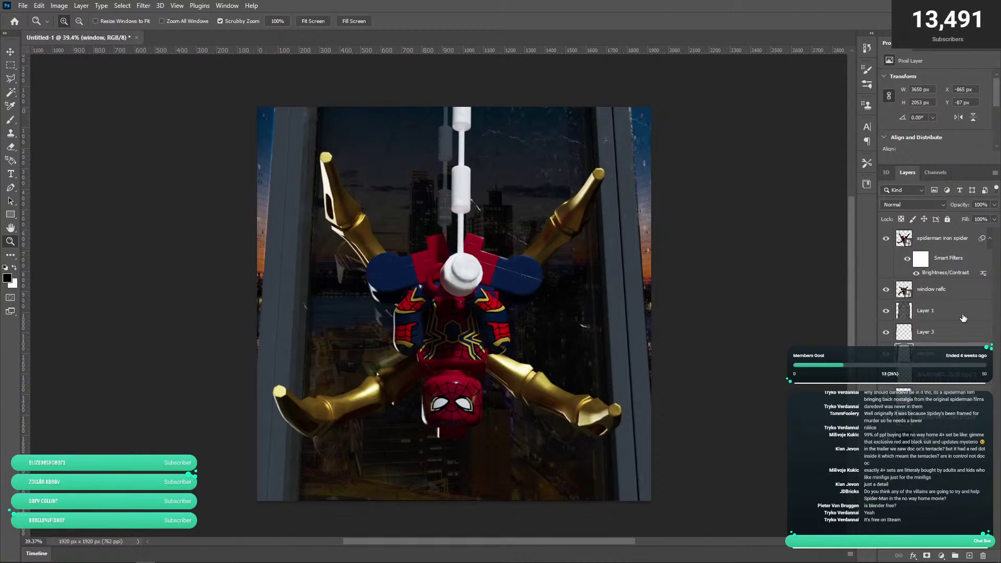
{"action": "left_click", "coordinate": [994, 205]}
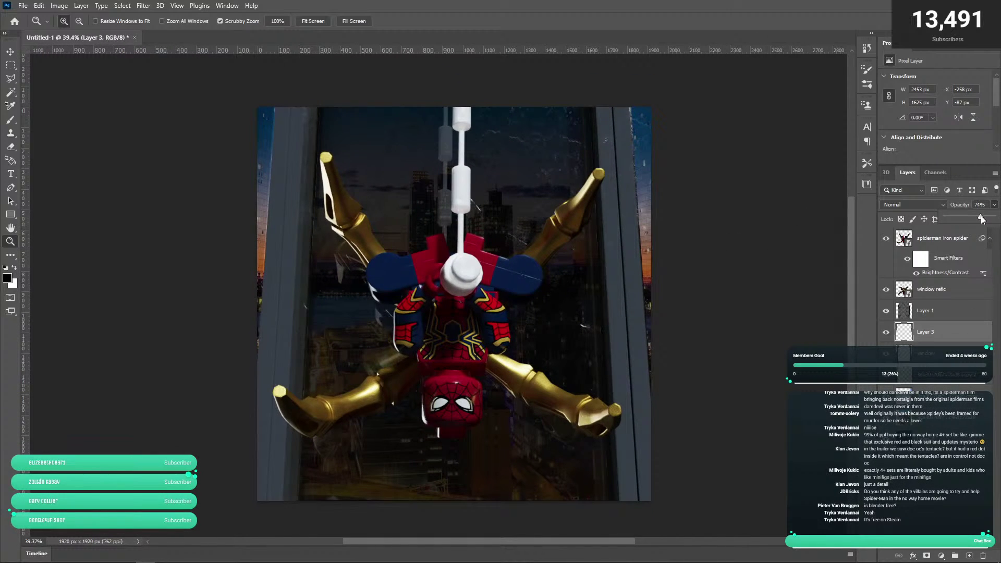
{"action": "left_click_drag", "start_coordinate": [982, 219], "coordinate": [987, 220]}
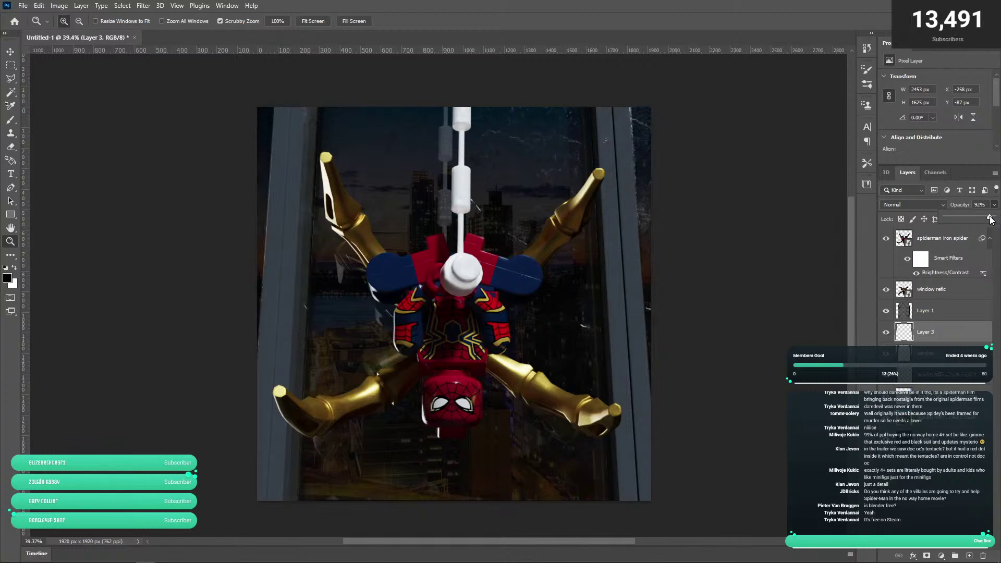
- Change the spiderman iron spider layer's Brightness/Contrast smart filter to brightness 75 and contrast 43
{"action": "left_click_drag", "start_coordinate": [742, 320], "coordinate": [672, 285]}
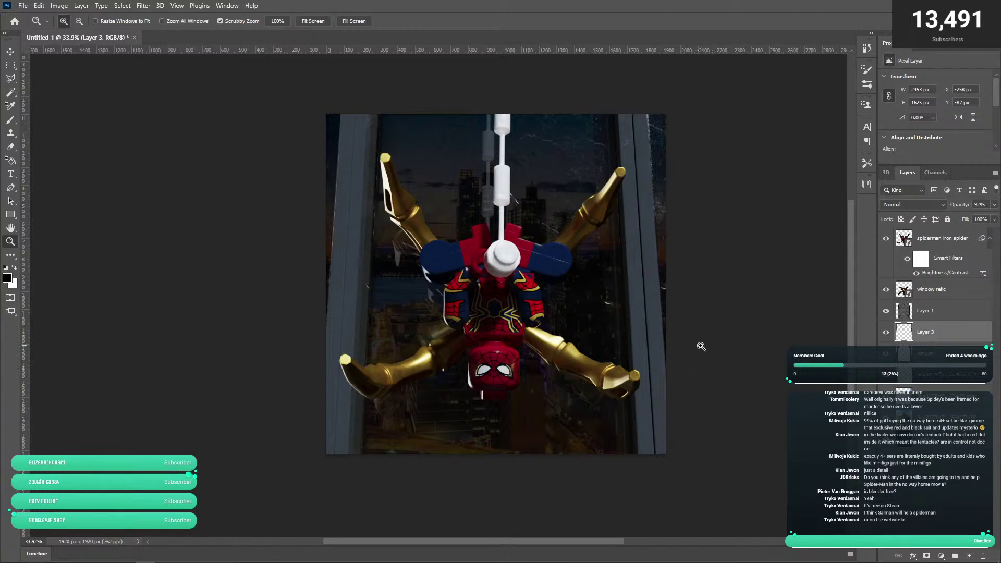
{"action": "scroll", "coordinate": [701, 346], "scroll_direction": "up", "scroll_amount": 2}
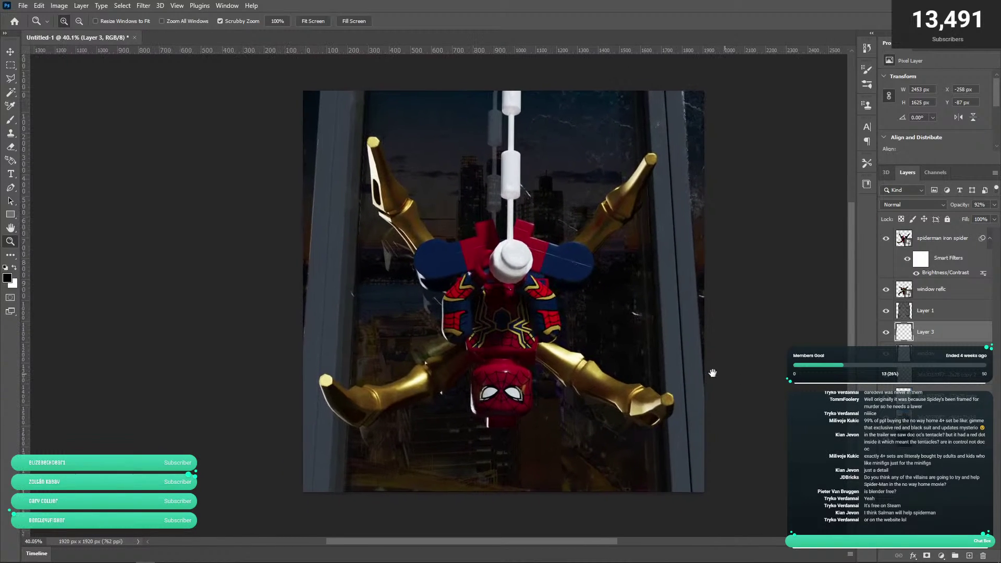
{"action": "left_click_drag", "start_coordinate": [713, 373], "coordinate": [664, 372]}
{"action": "left_click_drag", "start_coordinate": [713, 299], "coordinate": [732, 308]}
{"action": "left_click", "coordinate": [952, 244]}
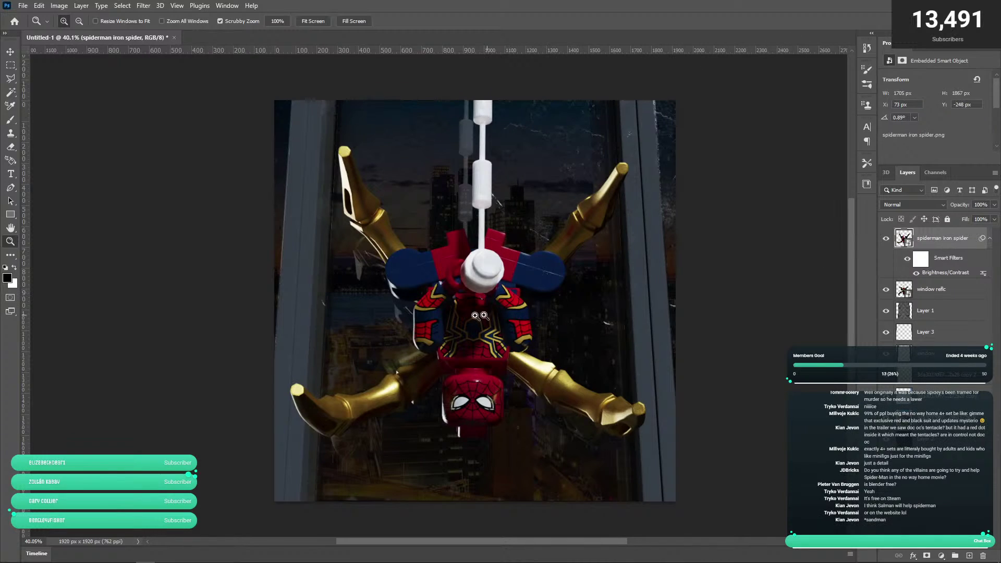
{"action": "double_click", "coordinate": [960, 272]}
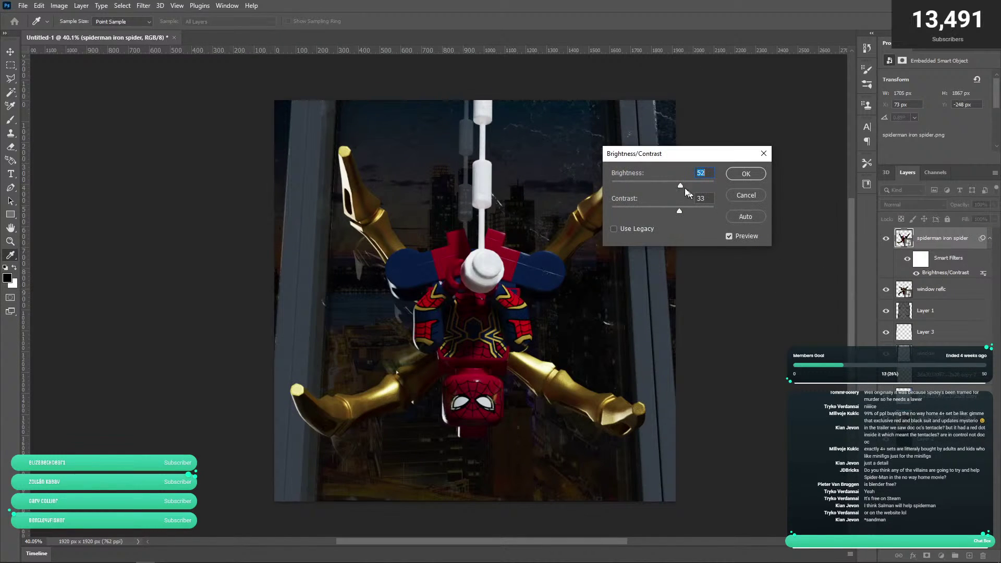
{"action": "left_click_drag", "start_coordinate": [681, 186], "coordinate": [694, 185]}
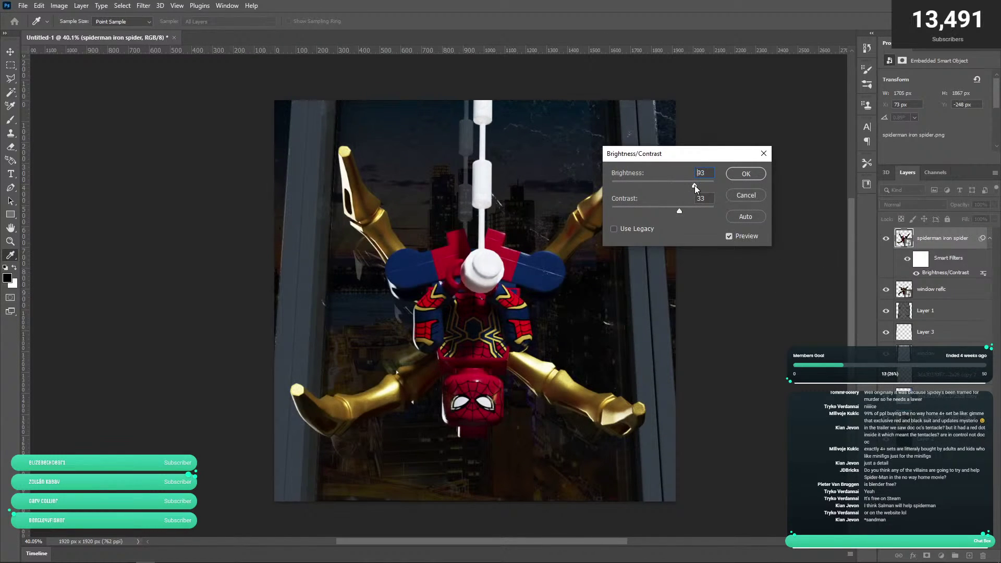
{"action": "left_click", "coordinate": [692, 212]}
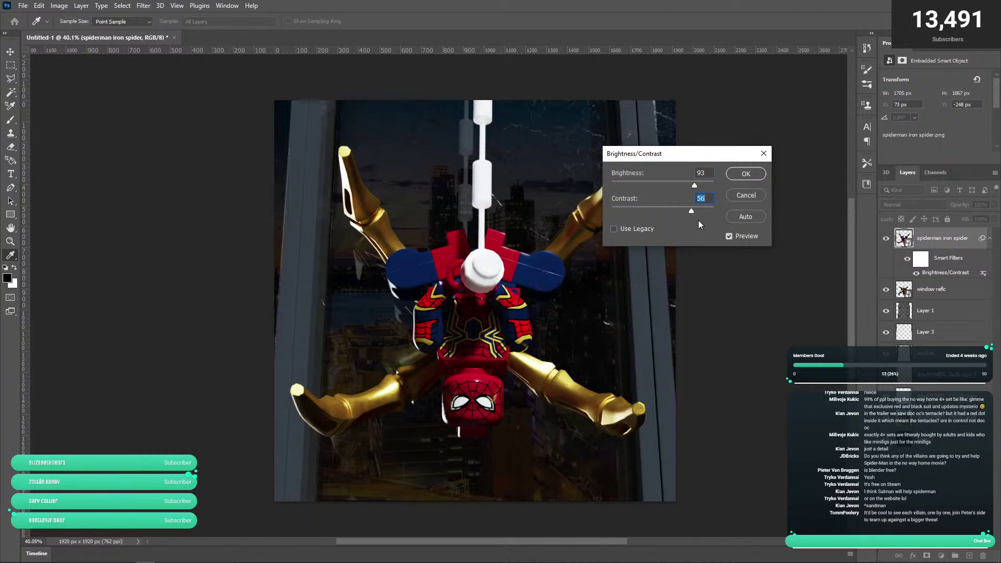
{"action": "left_click_drag", "start_coordinate": [693, 187], "coordinate": [685, 207]}
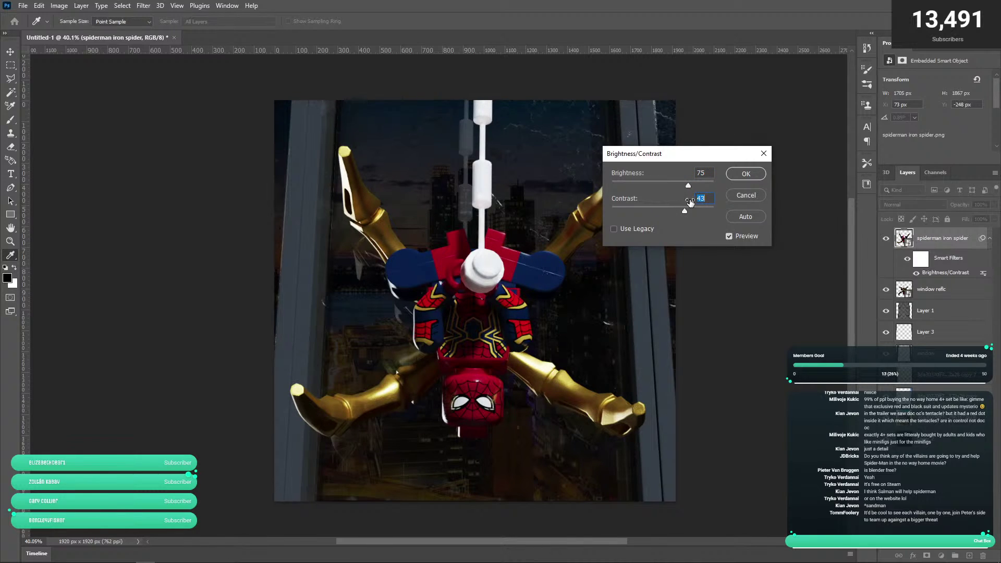
{"action": "left_click", "coordinate": [745, 173]}
- Set the opacity of the window reflc layer to 48%
{"action": "key", "text": "z"}
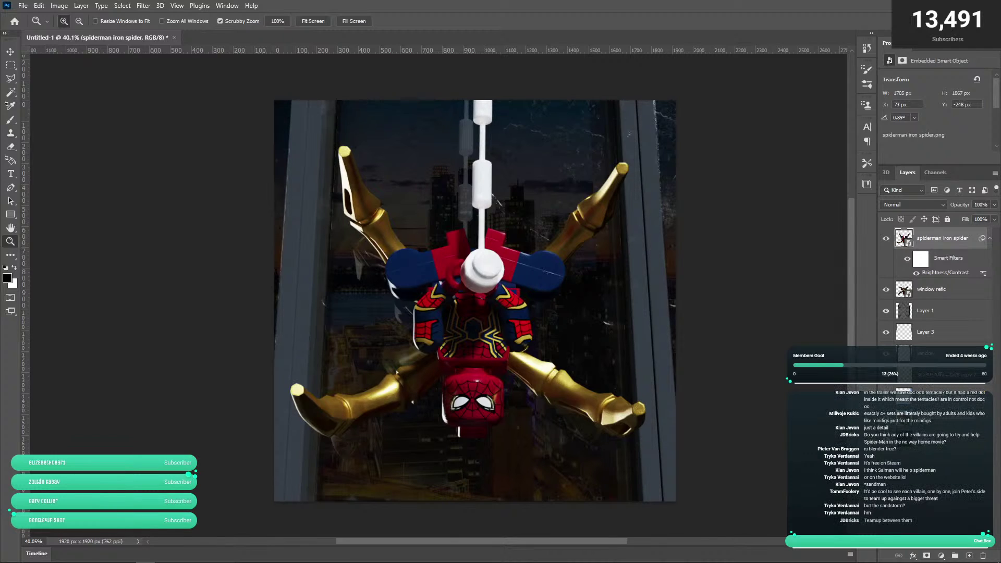
{"action": "left_click_drag", "start_coordinate": [484, 401], "coordinate": [512, 383]}
{"action": "left_click", "coordinate": [928, 296]}
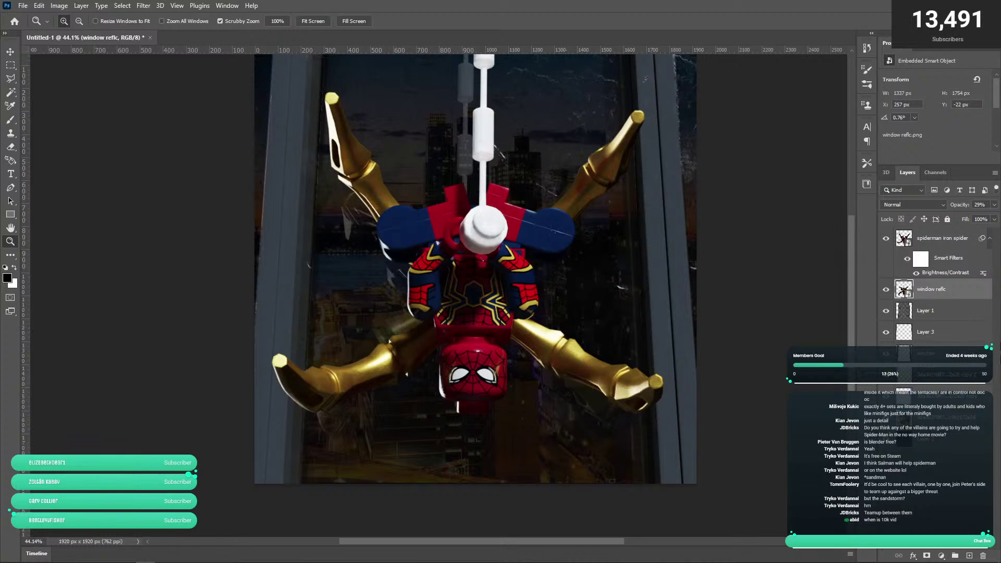
{"action": "left_click", "coordinate": [994, 204]}
{"action": "left_click", "coordinate": [970, 214]}
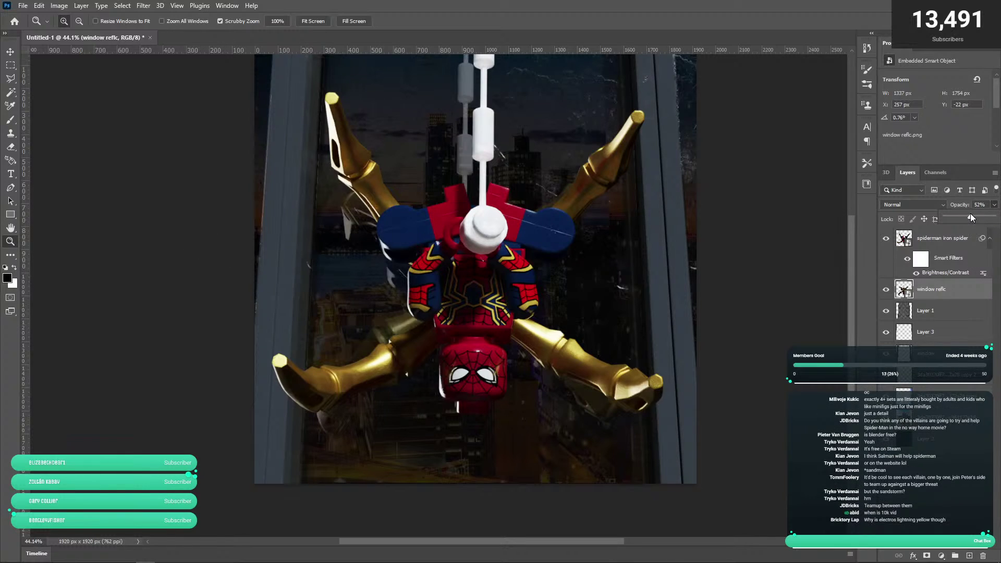
{"action": "left_click_drag", "start_coordinate": [969, 215], "coordinate": [968, 215]}
{"action": "left_click_drag", "start_coordinate": [647, 306], "coordinate": [628, 363]}
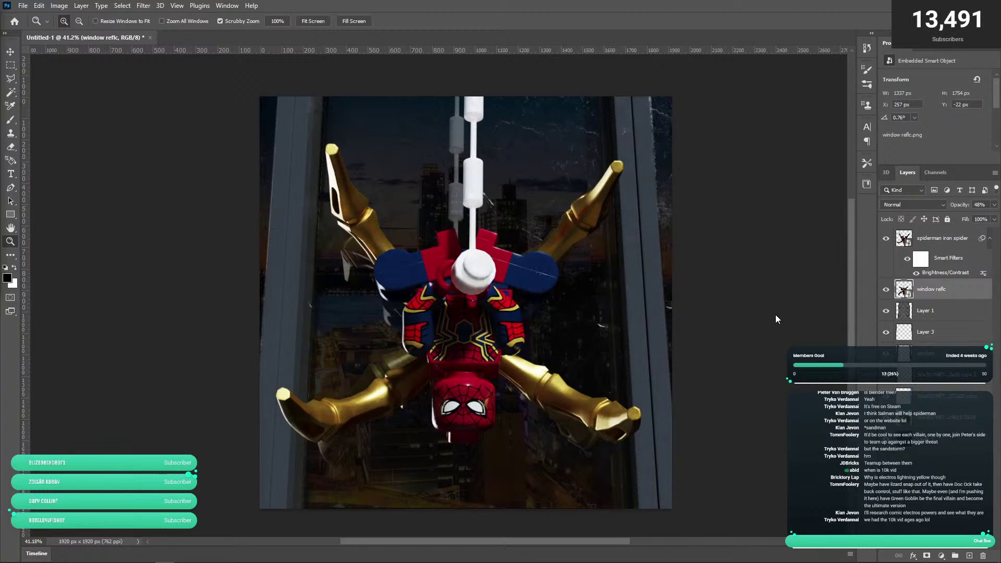
{"action": "left_click_drag", "start_coordinate": [731, 304], "coordinate": [719, 302]}
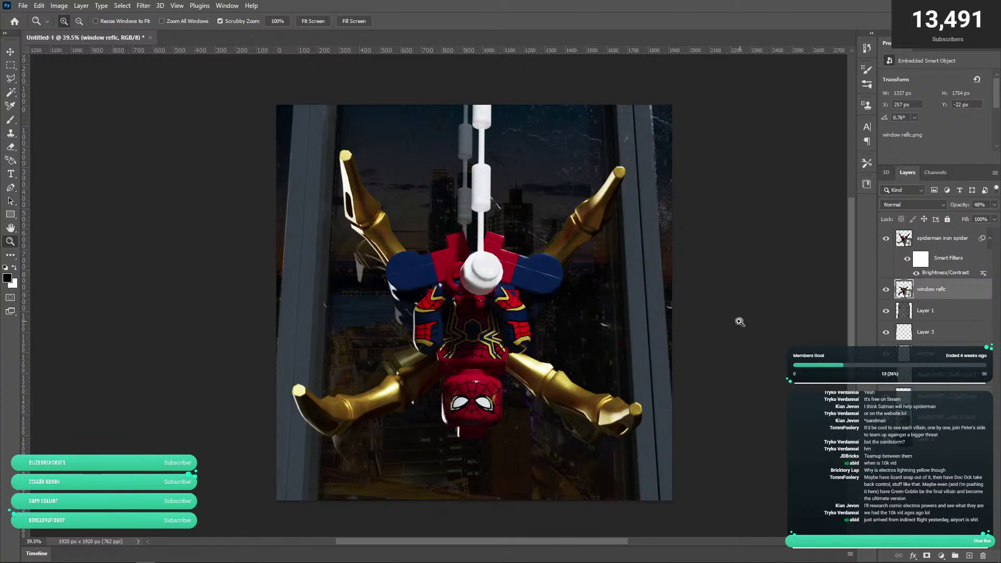
{"action": "left_click_drag", "start_coordinate": [739, 319], "coordinate": [734, 318]}
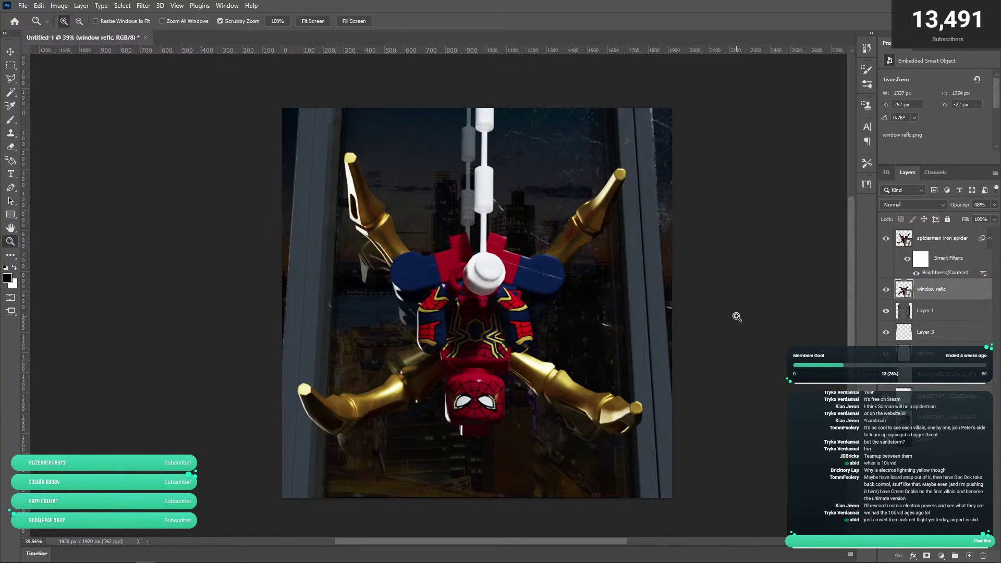
{"action": "left_click_drag", "start_coordinate": [730, 310], "coordinate": [713, 302]}
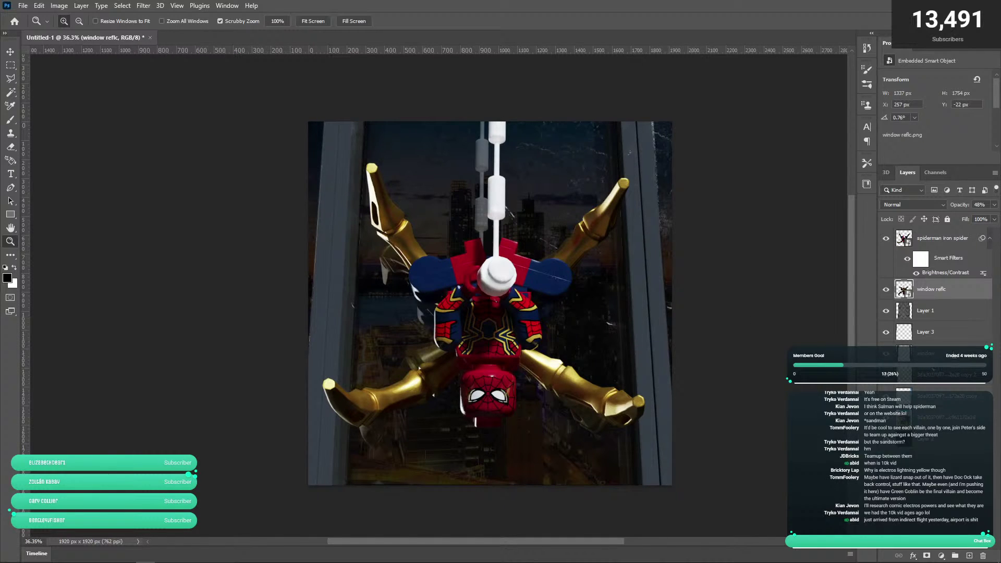
- Select the window layer and try a Brightness/Contrast adjustment on it
{"action": "left_click", "coordinate": [925, 350]}
{"action": "left_click", "coordinate": [59, 6]}
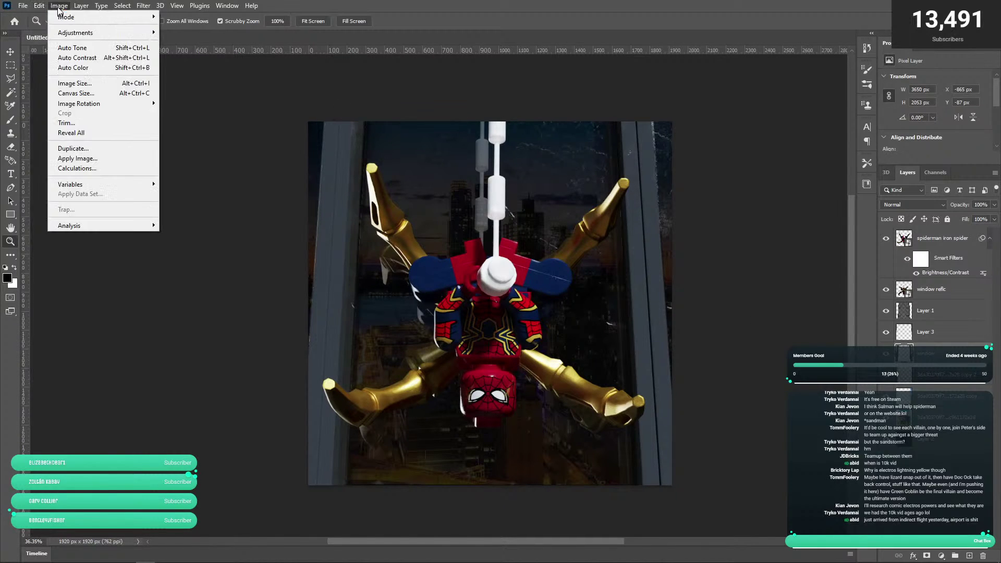
{"action": "mouse_move", "coordinate": [104, 33]}
{"action": "left_click", "coordinate": [234, 33]}
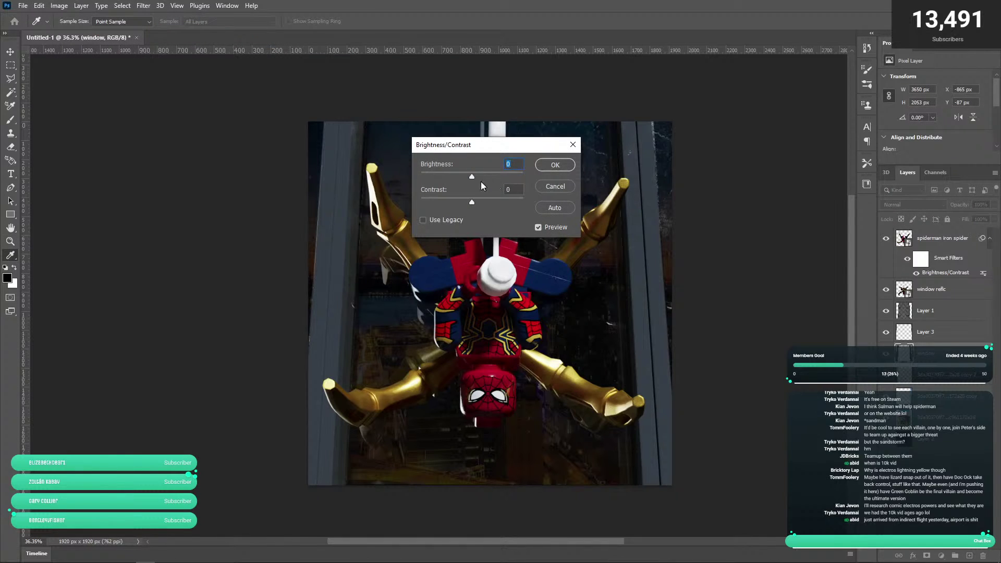
{"action": "left_click", "coordinate": [555, 165]}
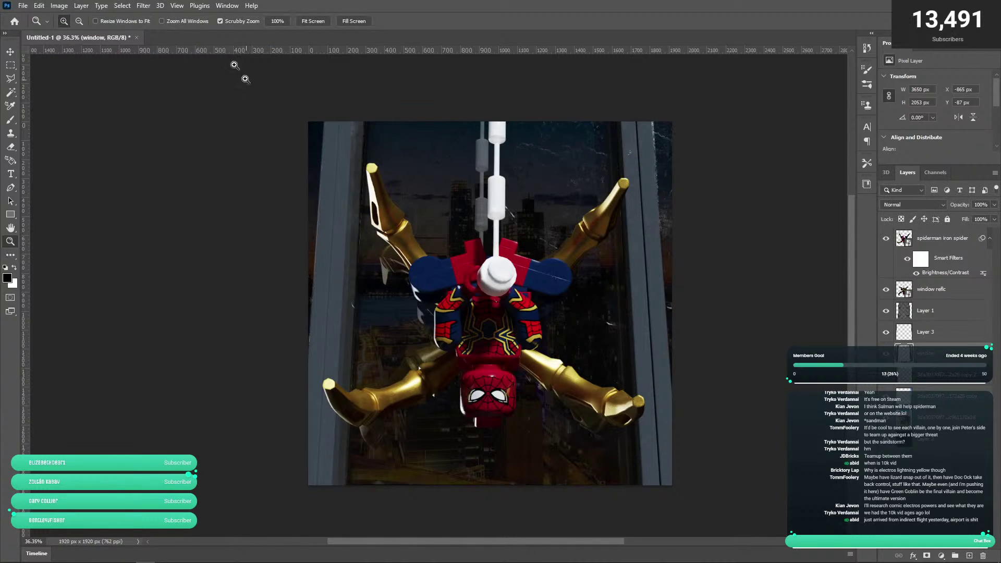
- Shift the hue of the window layer to -180 with a Hue/Saturation adjustment
{"action": "left_click", "coordinate": [59, 5]}
{"action": "mouse_move", "coordinate": [82, 34]}
{"action": "left_click", "coordinate": [227, 91]}
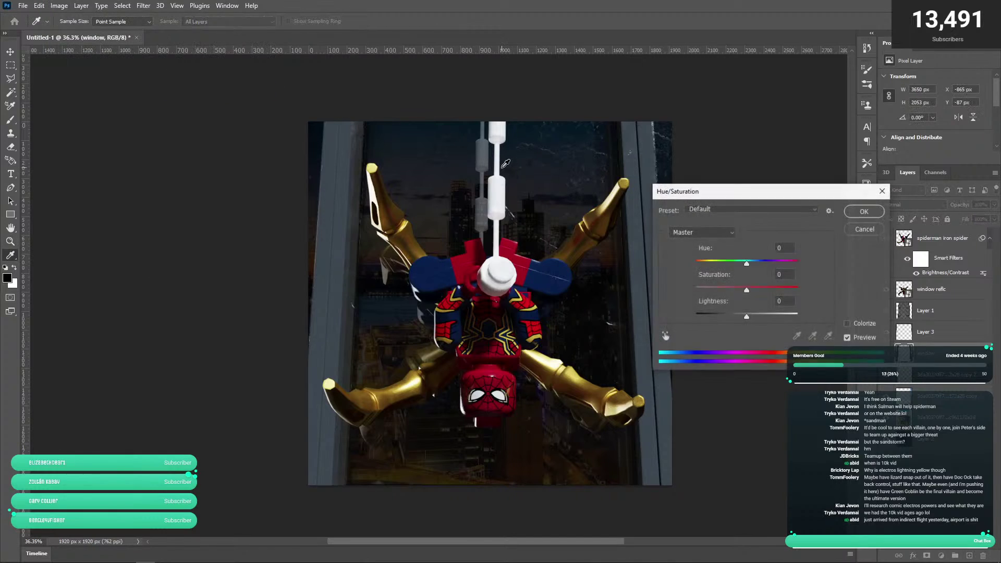
{"action": "left_click_drag", "start_coordinate": [746, 261], "coordinate": [695, 260]}
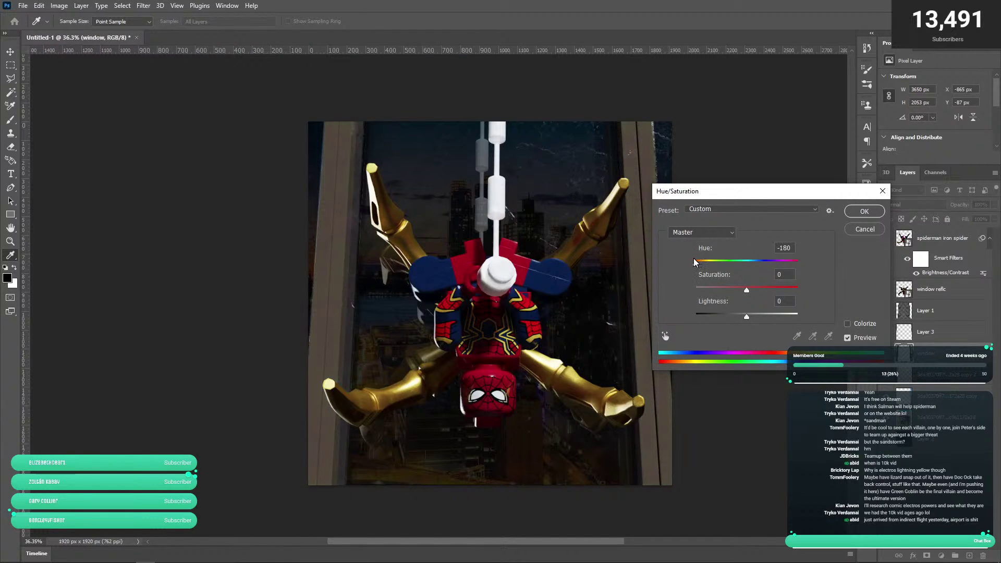
{"action": "left_click", "coordinate": [864, 211]}
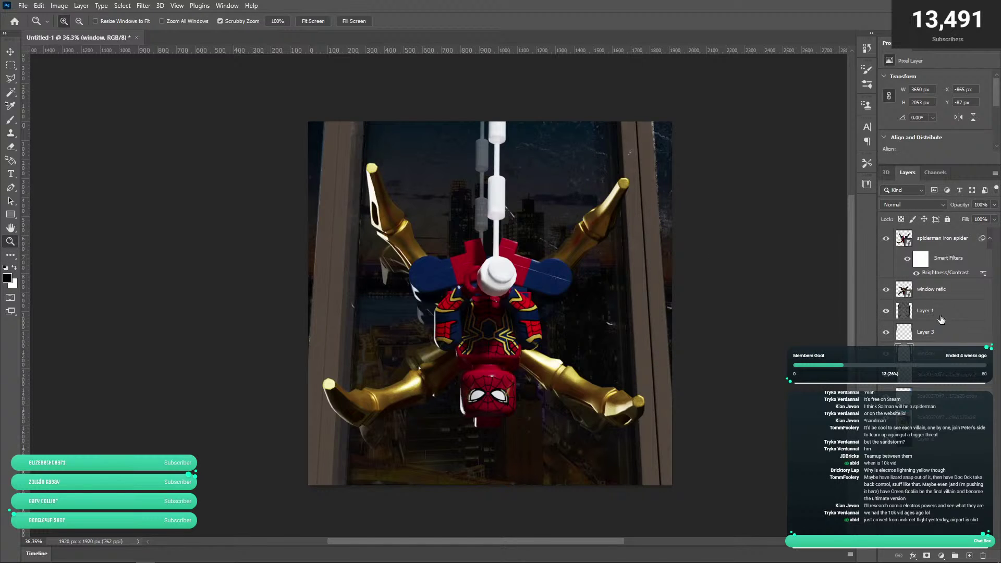
- Start a Camera Raw filter on the spiderman iron spider layer and set temperature to +18 and tint to +2
{"action": "left_click", "coordinate": [946, 293]}
{"action": "left_click", "coordinate": [945, 237]}
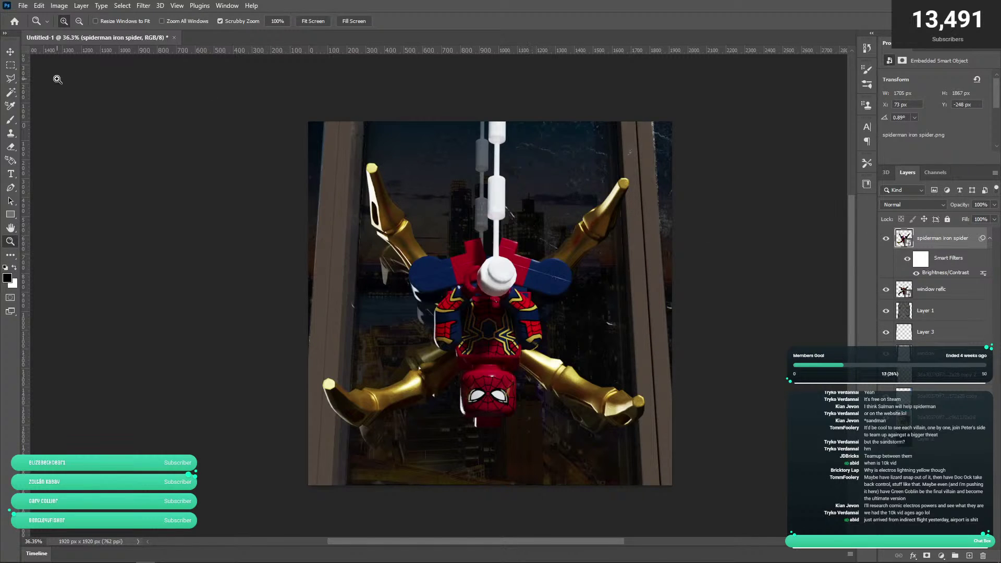
{"action": "left_click", "coordinate": [59, 6]}
{"action": "mouse_move", "coordinate": [75, 32]}
{"action": "left_click", "coordinate": [314, 84]}
{"action": "left_click", "coordinate": [204, 7]}
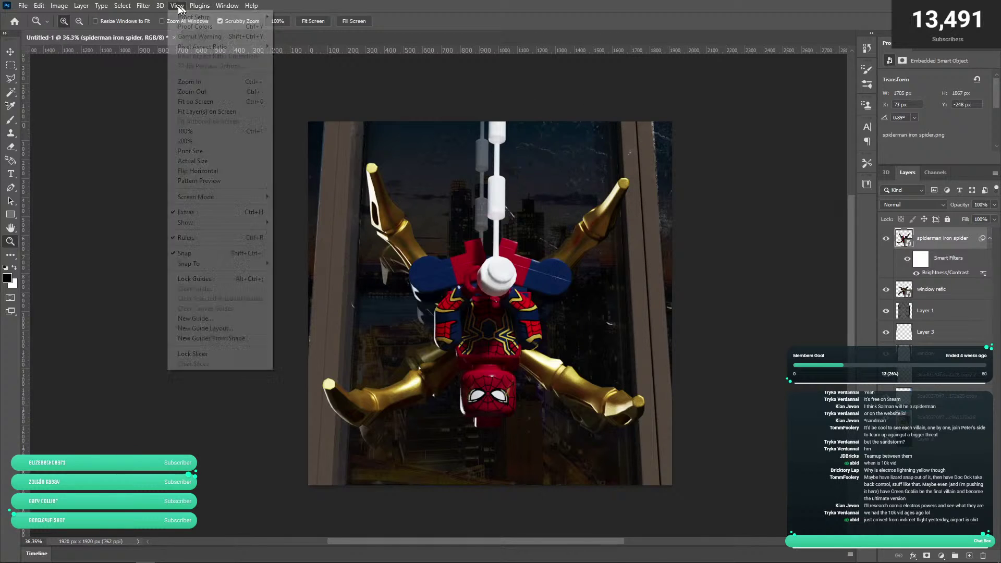
{"action": "left_click", "coordinate": [143, 5]}
{"action": "left_click", "coordinate": [144, 5]}
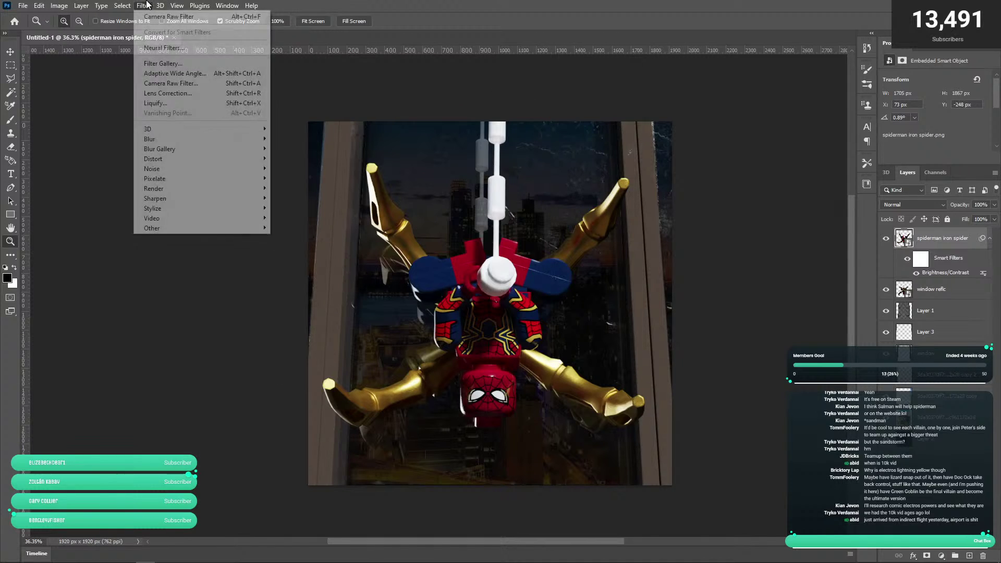
{"action": "left_click", "coordinate": [188, 84]}
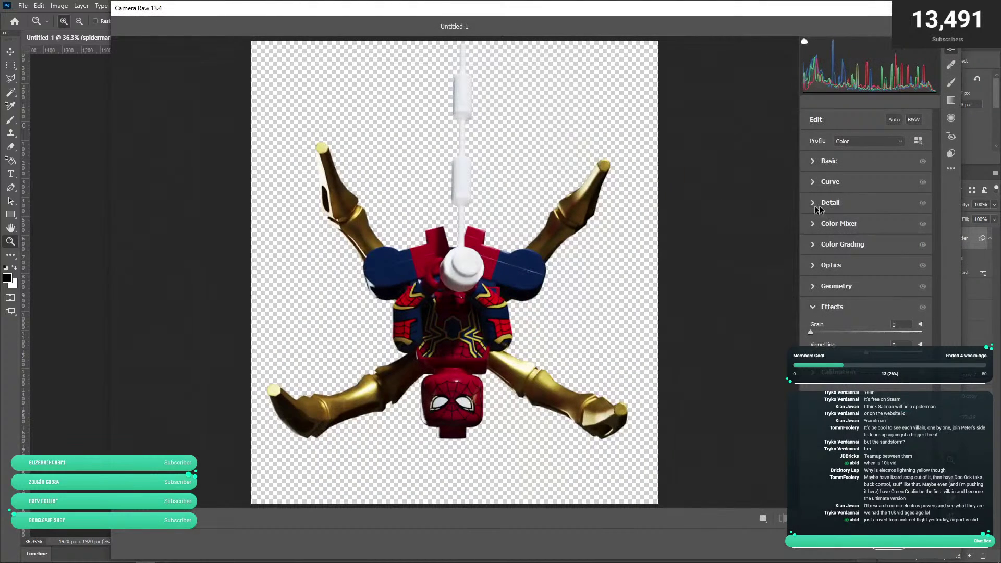
{"action": "left_click", "coordinate": [831, 162]}
{"action": "mouse_move", "coordinate": [865, 202]}
{"action": "left_mouse_down"}
{"action": "mouse_move", "coordinate": [874, 201]}
{"action": "mouse_move", "coordinate": [867, 217]}
{"action": "left_mouse_up"}
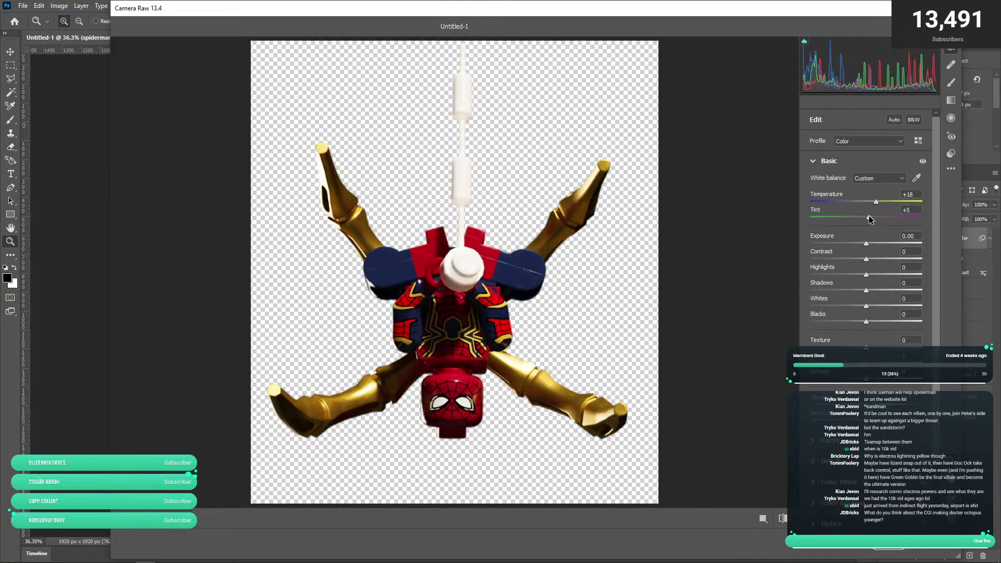
- Set the filter's contrast to -12, exposure to -0.35 and temperature to +22, and apply it to the figure
{"action": "mouse_move", "coordinate": [865, 259]}
{"action": "left_mouse_down"}
{"action": "mouse_move", "coordinate": [854, 259]}
{"action": "mouse_move", "coordinate": [862, 246]}
{"action": "left_mouse_up"}
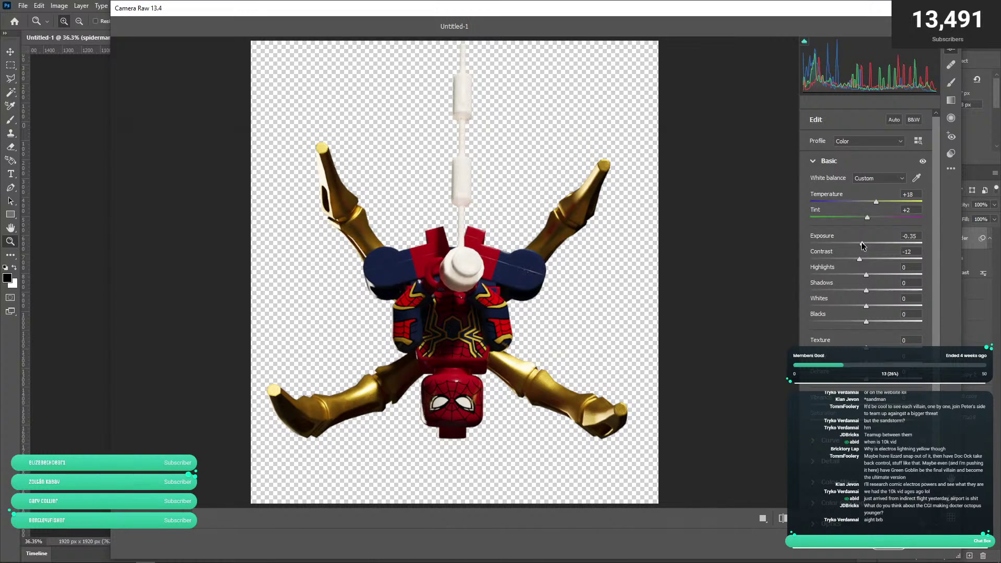
{"action": "left_click_drag", "start_coordinate": [875, 201], "coordinate": [879, 201]}
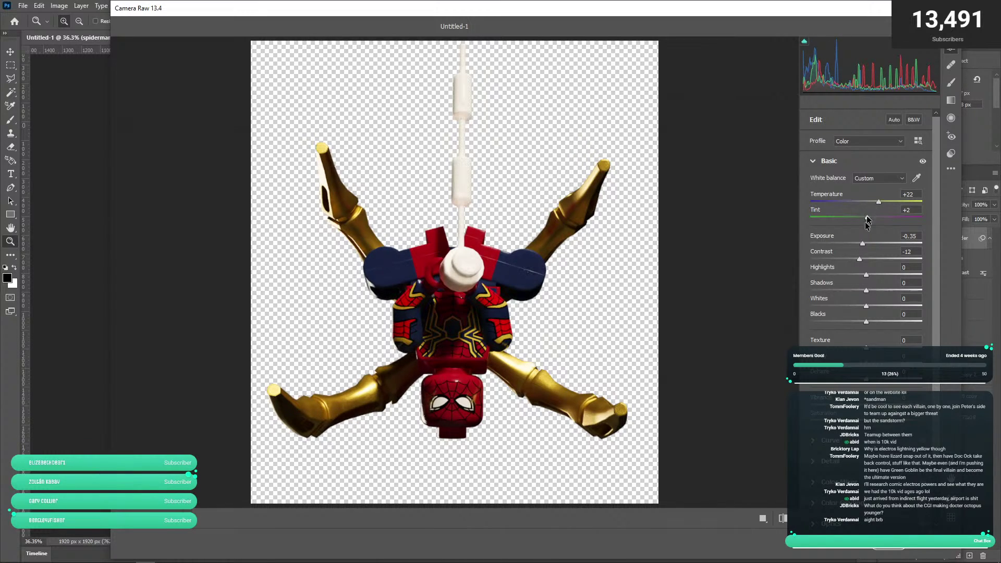
{"action": "left_click_drag", "start_coordinate": [865, 289], "coordinate": [866, 290]}
{"action": "key", "text": "Return"}
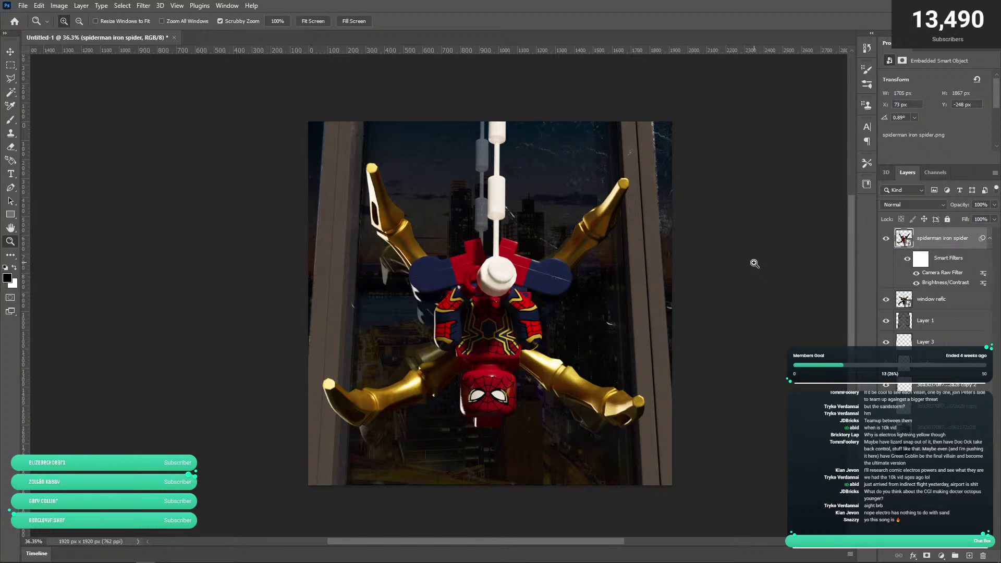
{"action": "mouse_move", "coordinate": [744, 275]}
{"action": "left_mouse_down"}
{"action": "mouse_move", "coordinate": [724, 272]}
{"action": "mouse_move", "coordinate": [755, 272]}
{"action": "mouse_move", "coordinate": [740, 274]}
{"action": "left_mouse_up"}
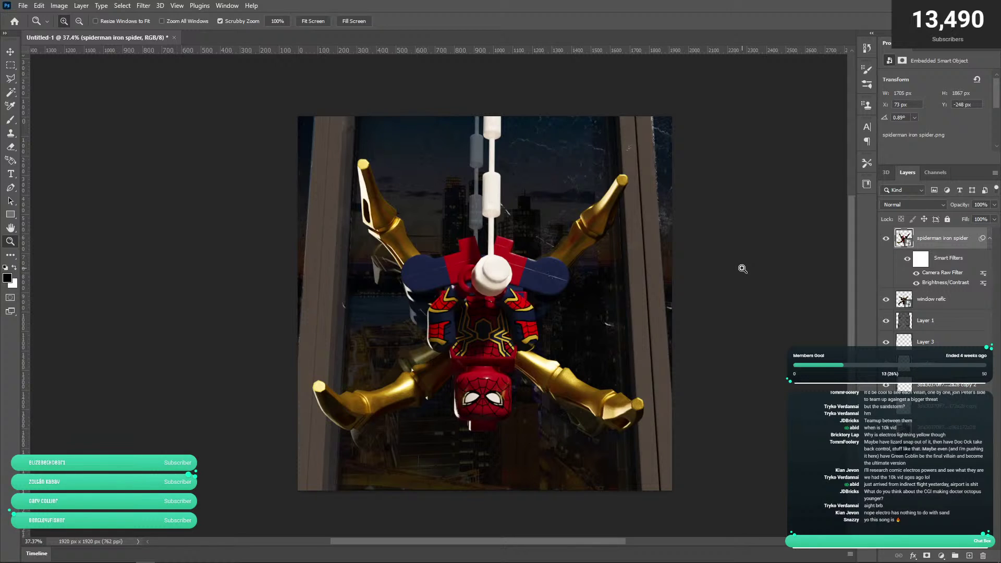
{"action": "mouse_move", "coordinate": [740, 267]}
{"action": "left_mouse_down"}
{"action": "mouse_move", "coordinate": [768, 279]}
{"action": "mouse_move", "coordinate": [750, 276]}
{"action": "left_mouse_up"}
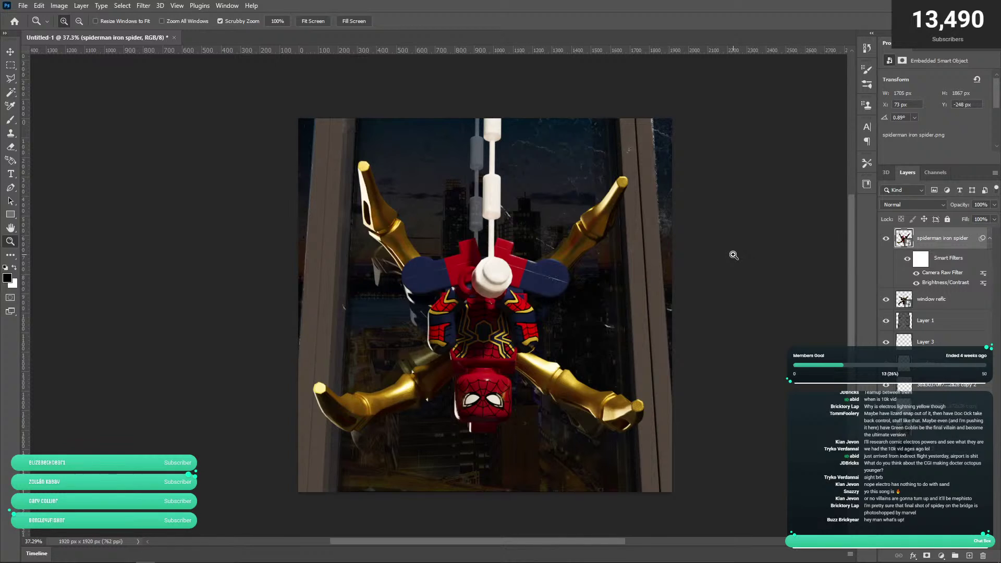
{"action": "left_click_drag", "start_coordinate": [751, 279], "coordinate": [730, 274]}
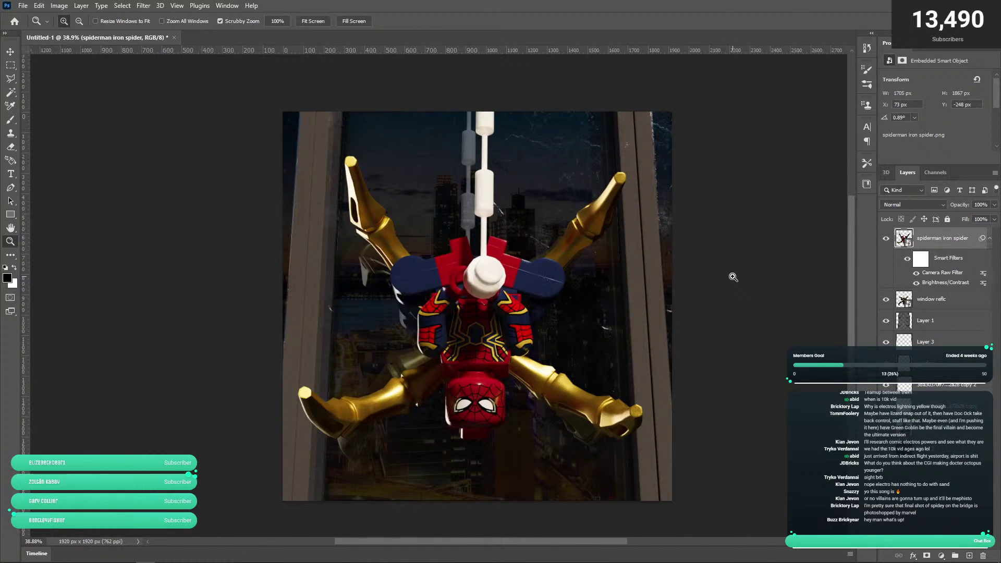
{"action": "mouse_move", "coordinate": [733, 275]}
{"action": "left_mouse_down"}
{"action": "mouse_move", "coordinate": [719, 277]}
{"action": "mouse_move", "coordinate": [728, 273]}
{"action": "left_mouse_up"}
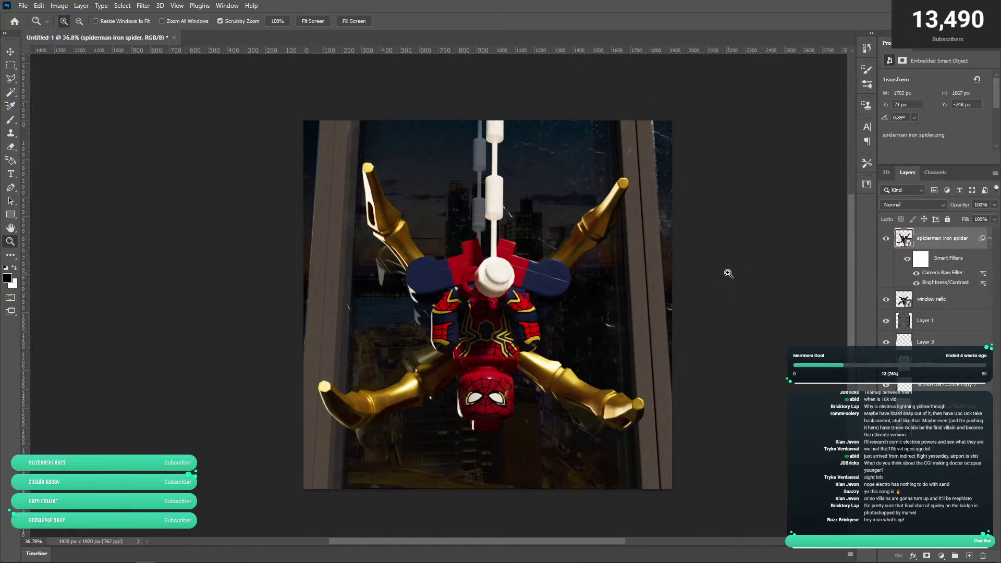
{"action": "left_click_drag", "start_coordinate": [680, 277], "coordinate": [667, 276]}
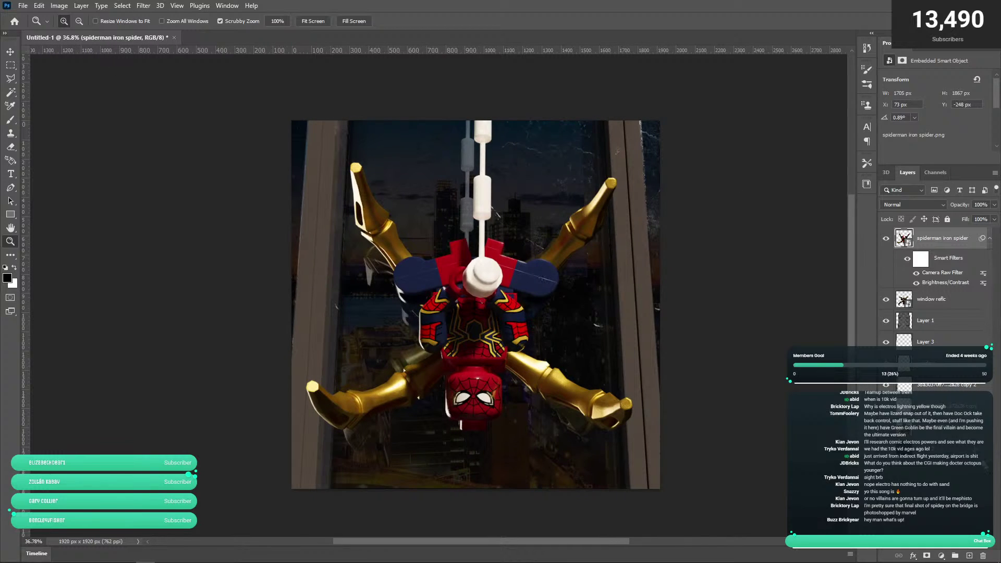
- Select all layers and merge them into a single layer
{"action": "key", "text": "ctrl+alt+a"}
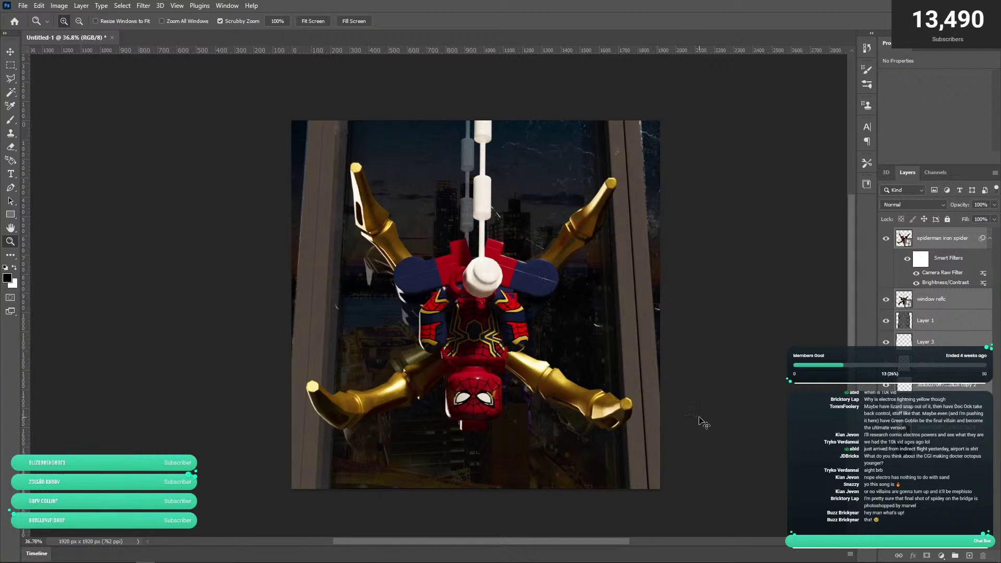
{"action": "key", "text": "ctrl+e"}
{"action": "left_click", "coordinate": [122, 5]}
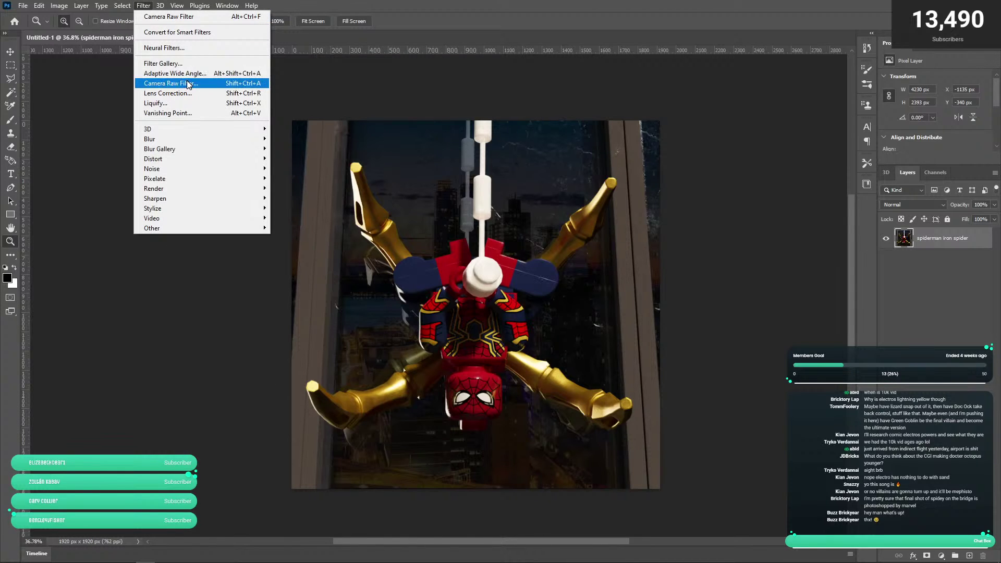
{"action": "left_click", "coordinate": [171, 83]}
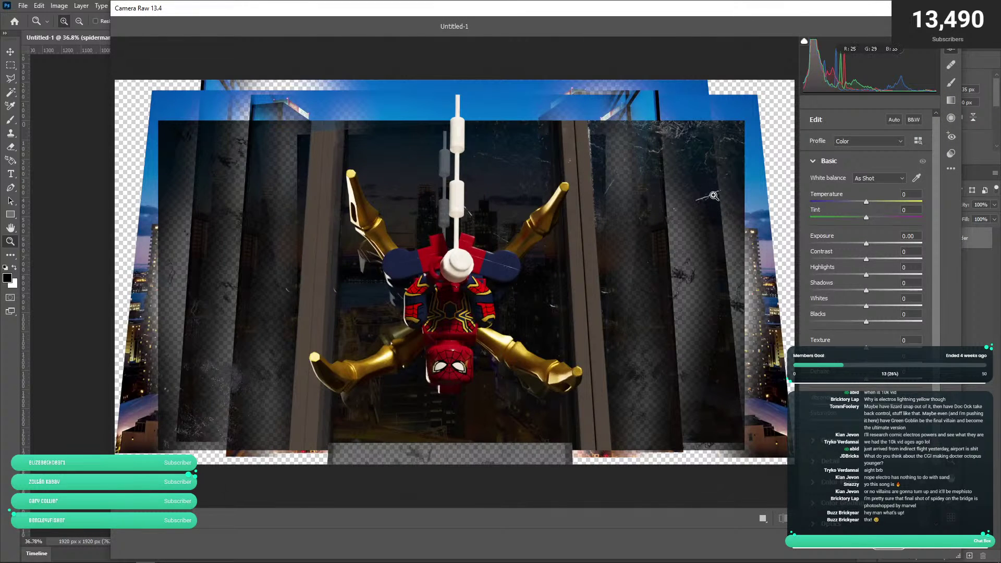
{"action": "left_click", "coordinate": [930, 549]}
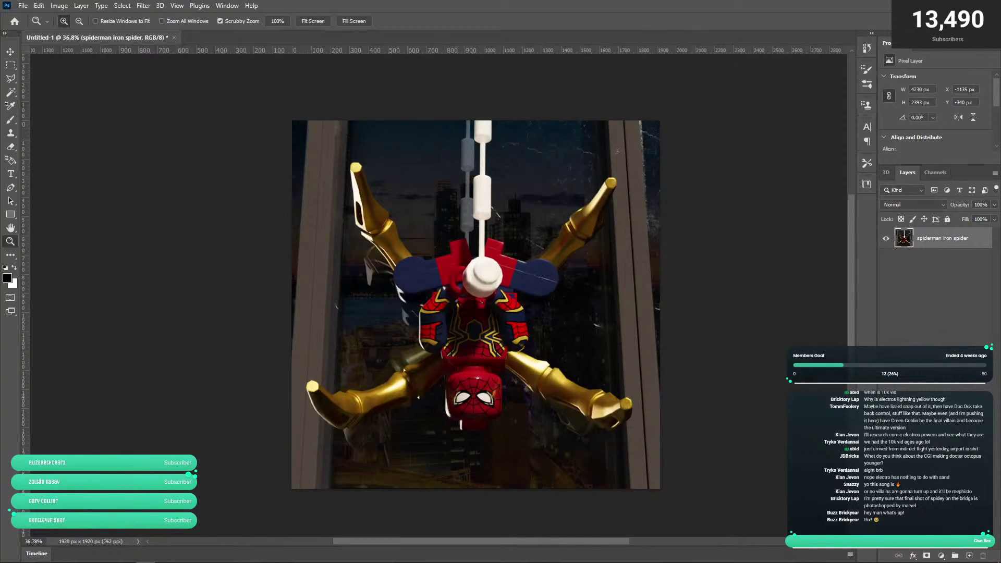
- Select the entire 1920 x 1920 px canvas area of the merged layer with the Rectangular Marquee tool
{"action": "key", "text": "m"}
{"action": "left_click_drag", "start_coordinate": [291, 121], "coordinate": [621, 514]}
{"action": "left_click_drag", "start_coordinate": [607, 541], "coordinate": [724, 425]}
{"action": "left_click_drag", "start_coordinate": [248, 181], "coordinate": [242, 224]}
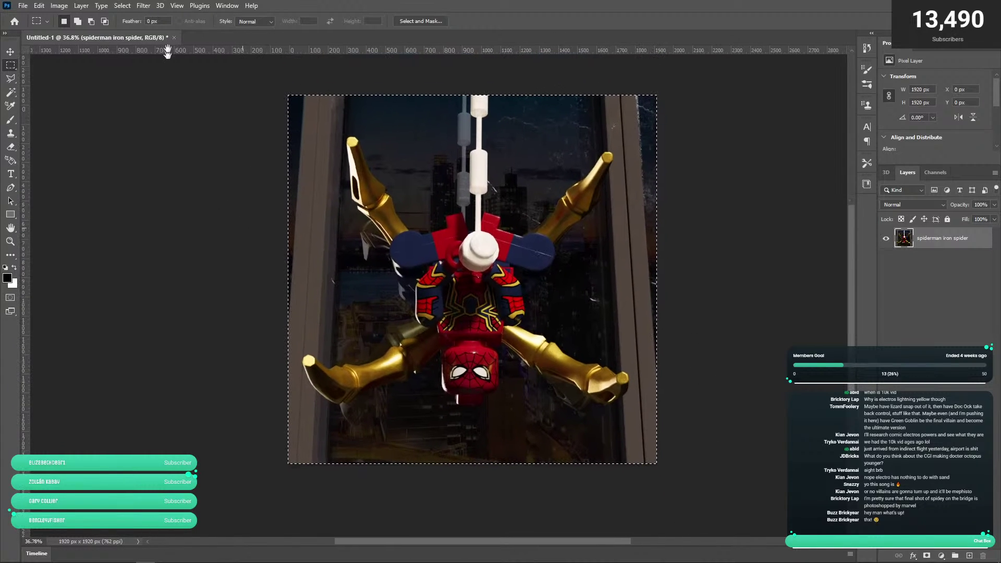
- Start a Camera Raw filter on the selected area of the merged image and cool its temperature to -13
{"action": "left_click", "coordinate": [144, 5]}
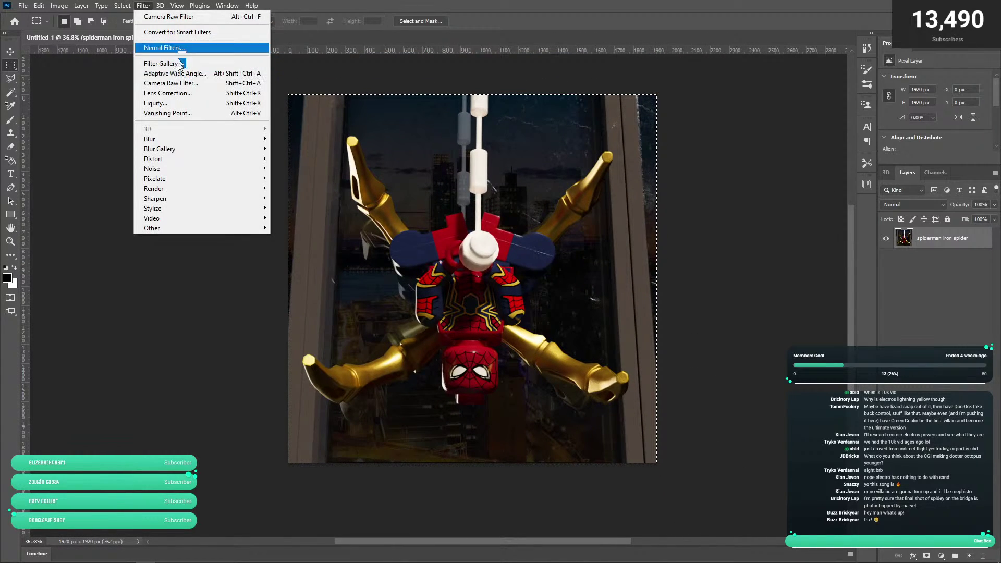
{"action": "left_click", "coordinate": [177, 83]}
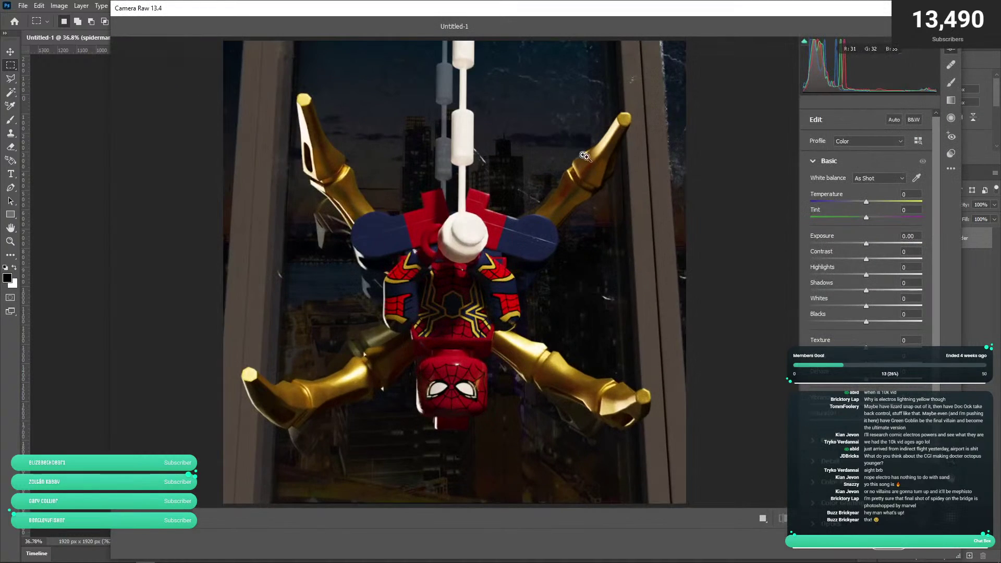
{"action": "left_click_drag", "start_coordinate": [865, 204], "coordinate": [858, 206]}
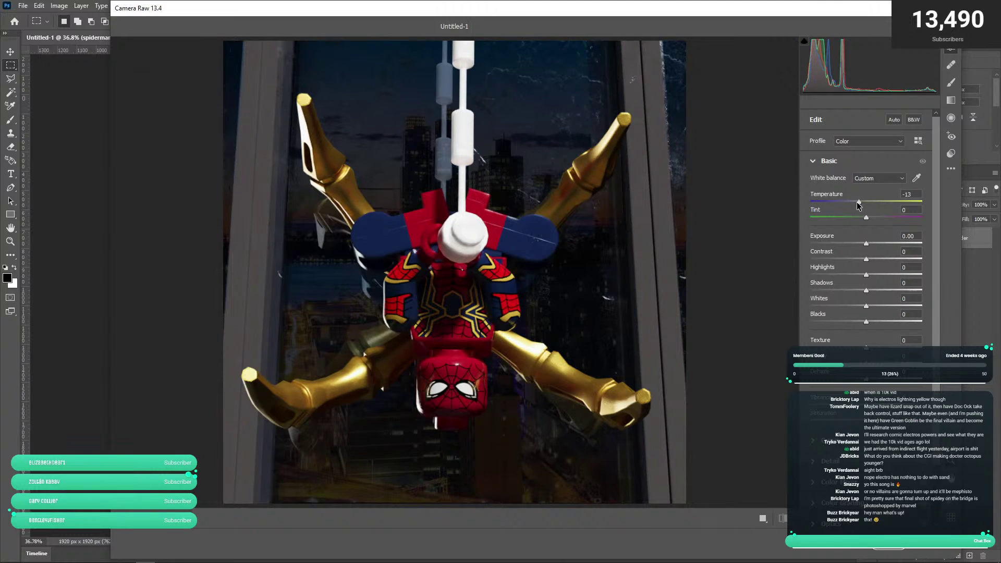
{"action": "left_click_drag", "start_coordinate": [698, 190], "coordinate": [673, 188]}
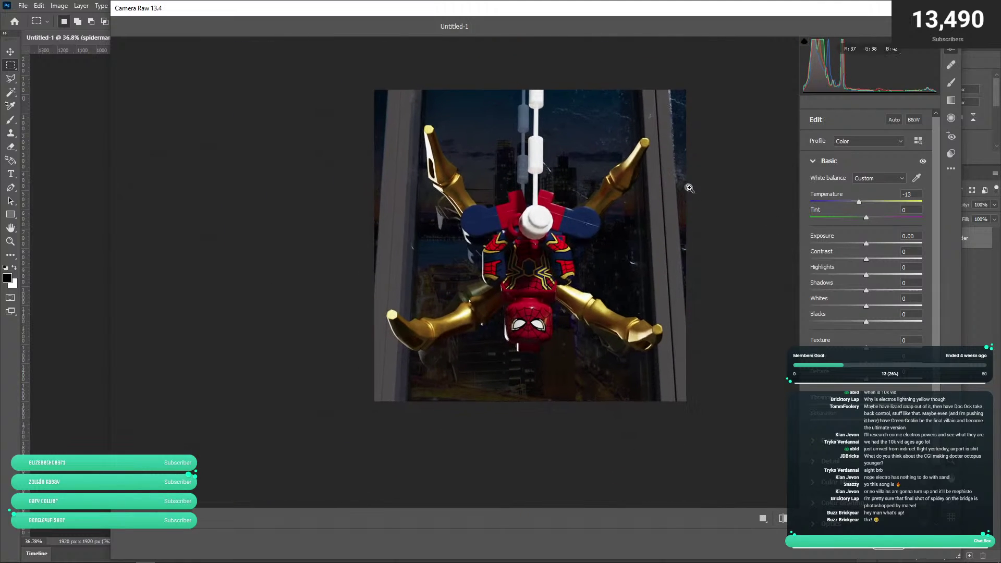
{"action": "left_click_drag", "start_coordinate": [748, 202], "coordinate": [637, 218]}
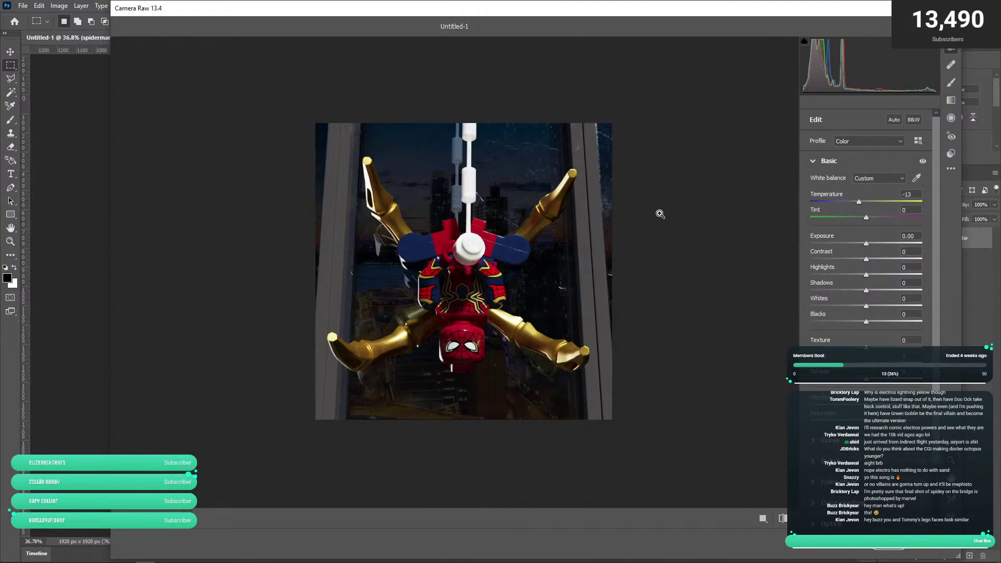
- Set exposure to +0.20, contrast +22, highlights +4, shadows -15, whites -9, blacks -1 and texture +14
{"action": "left_click", "coordinate": [868, 245]}
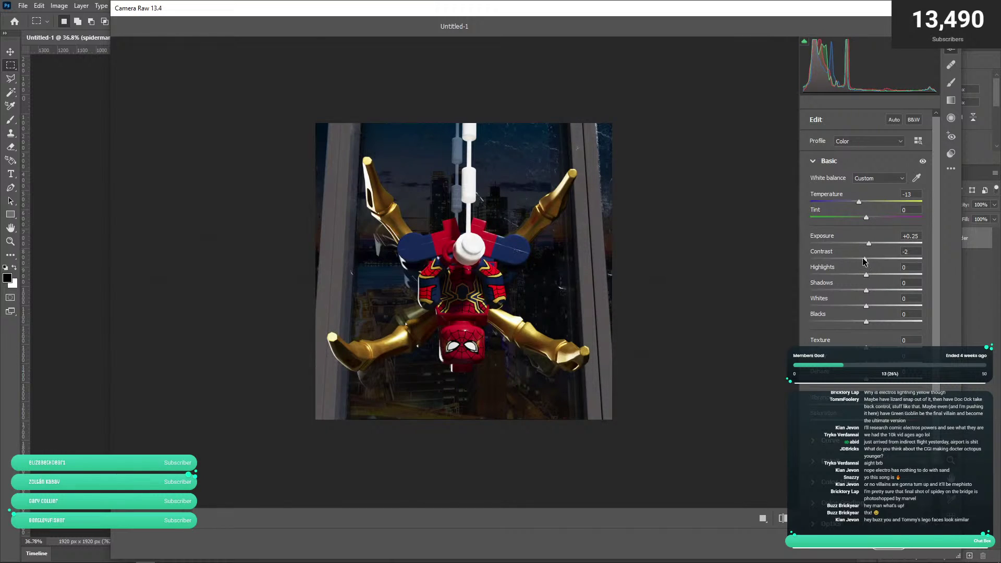
{"action": "left_click_drag", "start_coordinate": [865, 260], "coordinate": [879, 372]}
{"action": "left_click", "coordinate": [868, 245]}
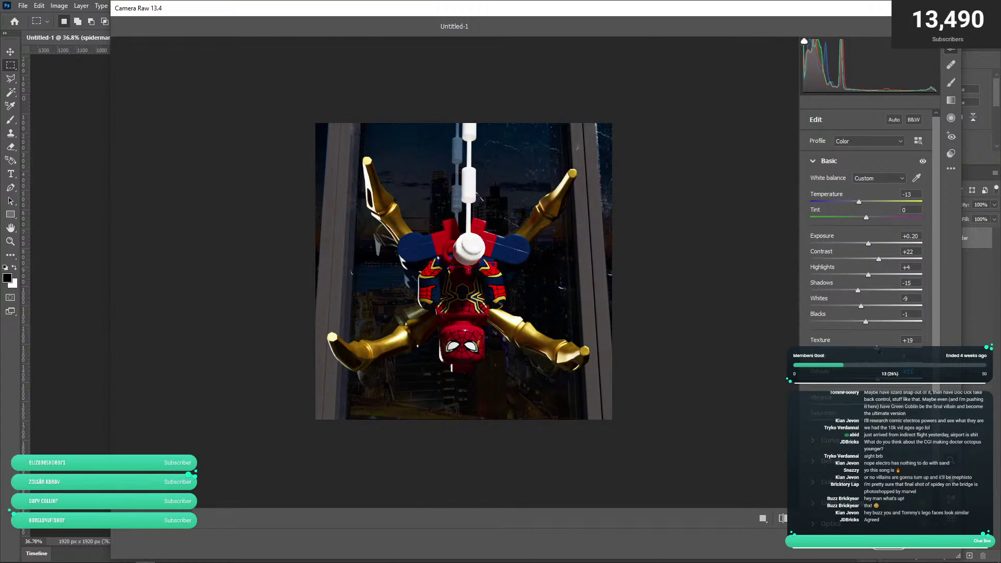
{"action": "mouse_move", "coordinate": [878, 351]}
{"action": "left_mouse_down"}
{"action": "mouse_move", "coordinate": [862, 349]}
{"action": "mouse_move", "coordinate": [874, 347]}
{"action": "left_mouse_up"}
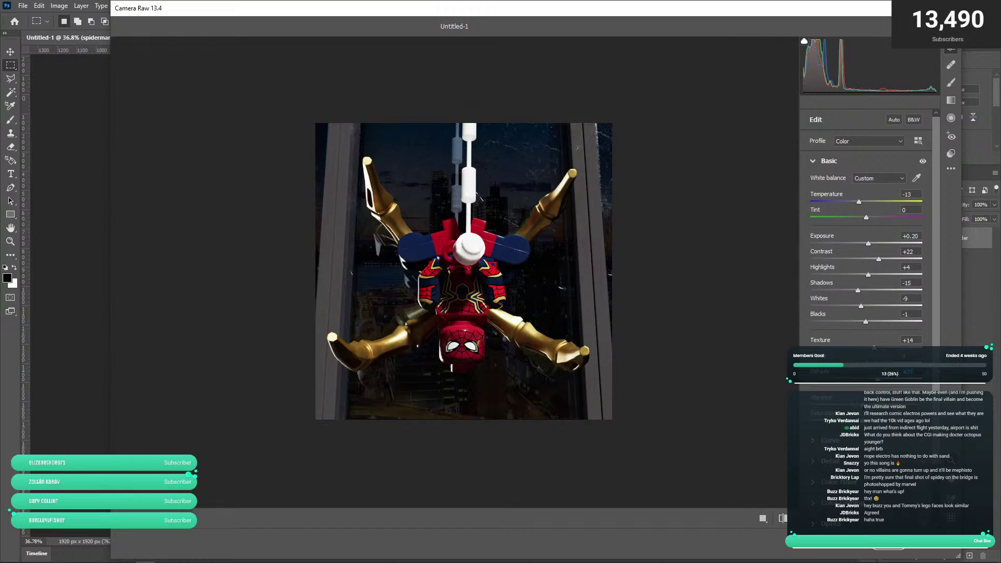
- Raise the Sharpening and Color Noise Reduction amounts in the Detail settings
{"action": "left_click", "coordinate": [814, 443]}
{"action": "left_click", "coordinate": [815, 426]}
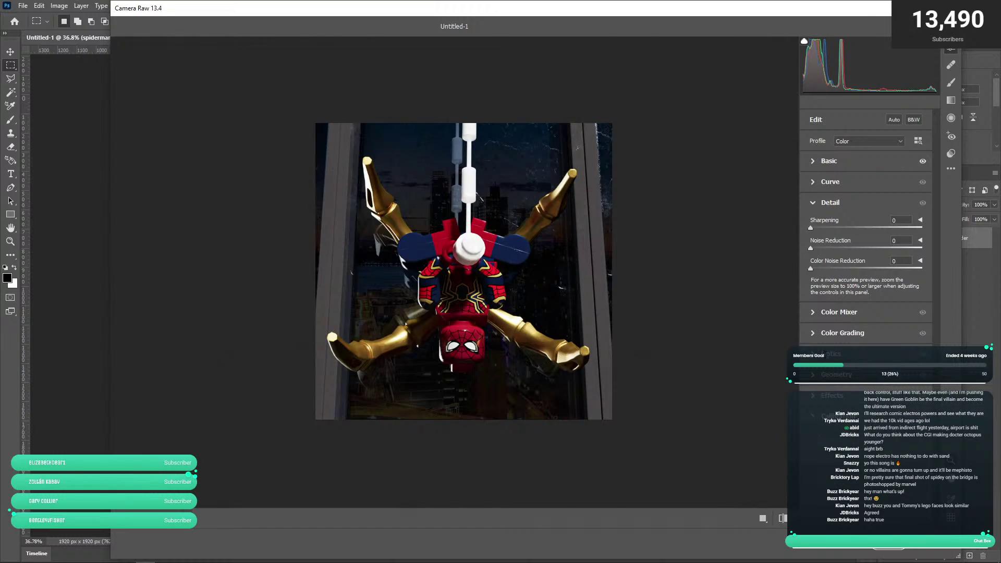
{"action": "left_click_drag", "start_coordinate": [810, 228], "coordinate": [833, 269]}
- Raise the Color Mixer saturation of the reds to +25 and of the aquas to +29
{"action": "left_click", "coordinate": [813, 312]}
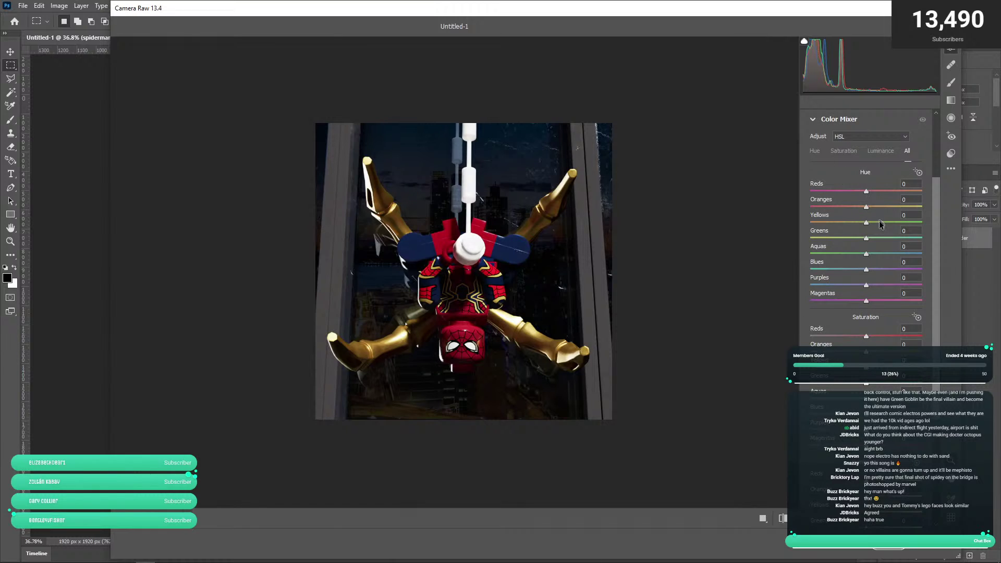
{"action": "left_click_drag", "start_coordinate": [865, 336], "coordinate": [876, 337]}
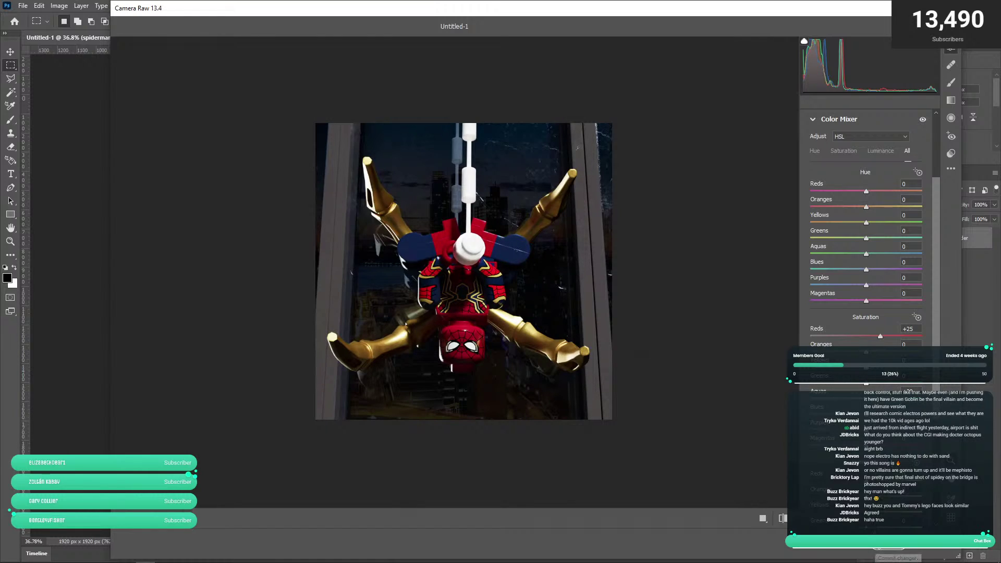
{"action": "scroll", "coordinate": [943, 370], "scroll_direction": "down", "scroll_amount": 5}
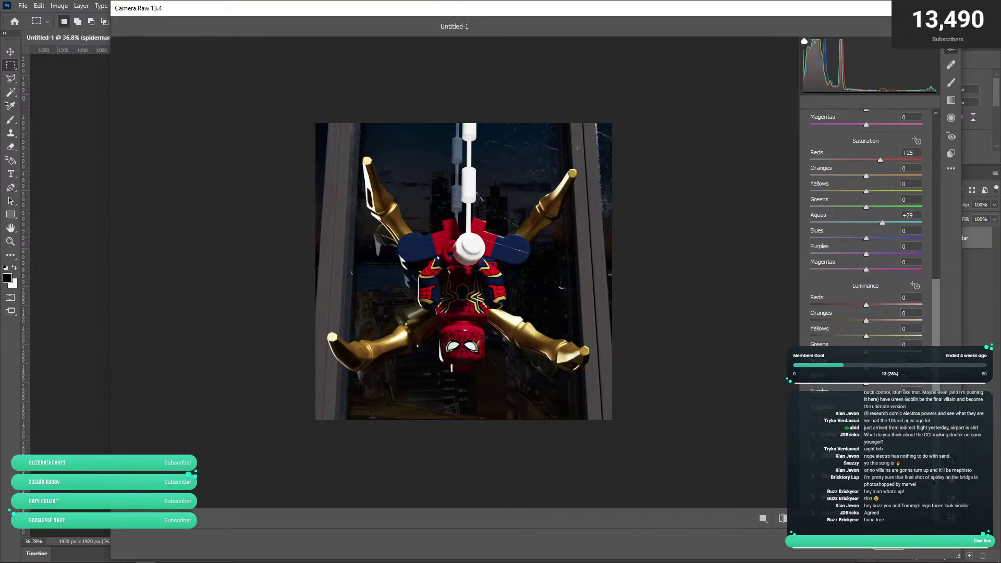
- Set the Optics vignette to -100 to darken the image's corners
{"action": "left_click", "coordinate": [812, 435]}
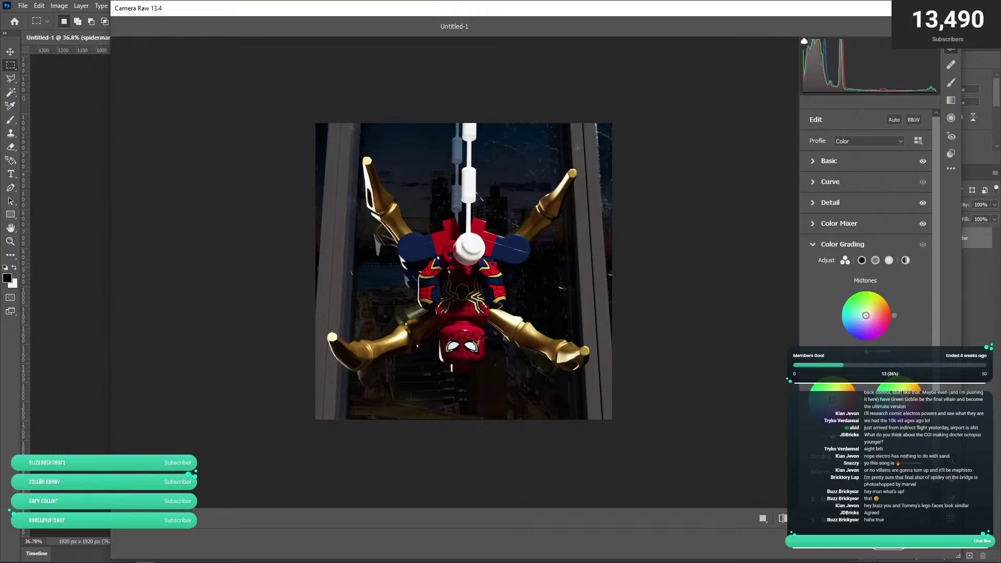
{"action": "scroll", "coordinate": [866, 235], "scroll_direction": "down", "scroll_amount": 1}
{"action": "left_click", "coordinate": [811, 458]}
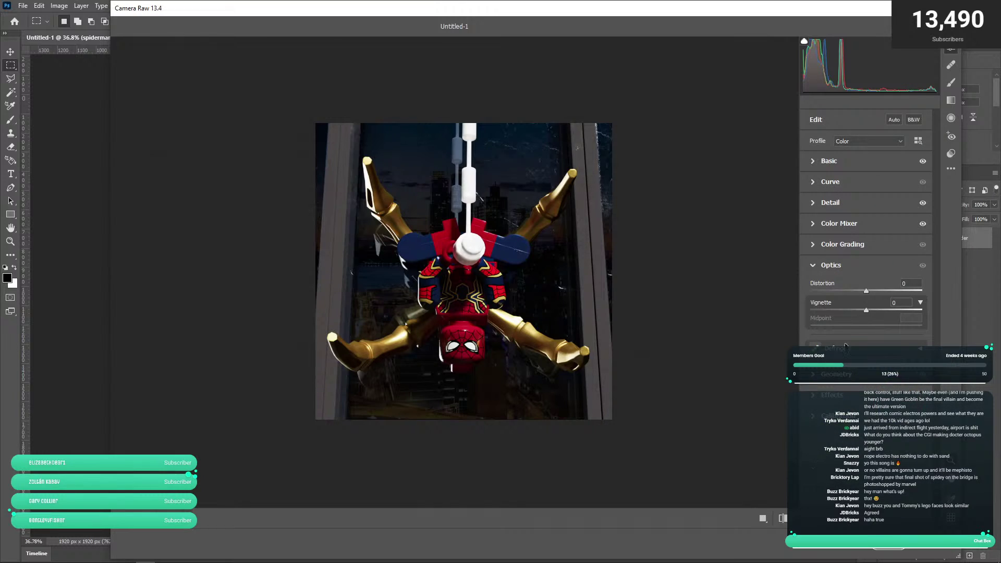
{"action": "left_click_drag", "start_coordinate": [865, 309], "coordinate": [777, 315]}
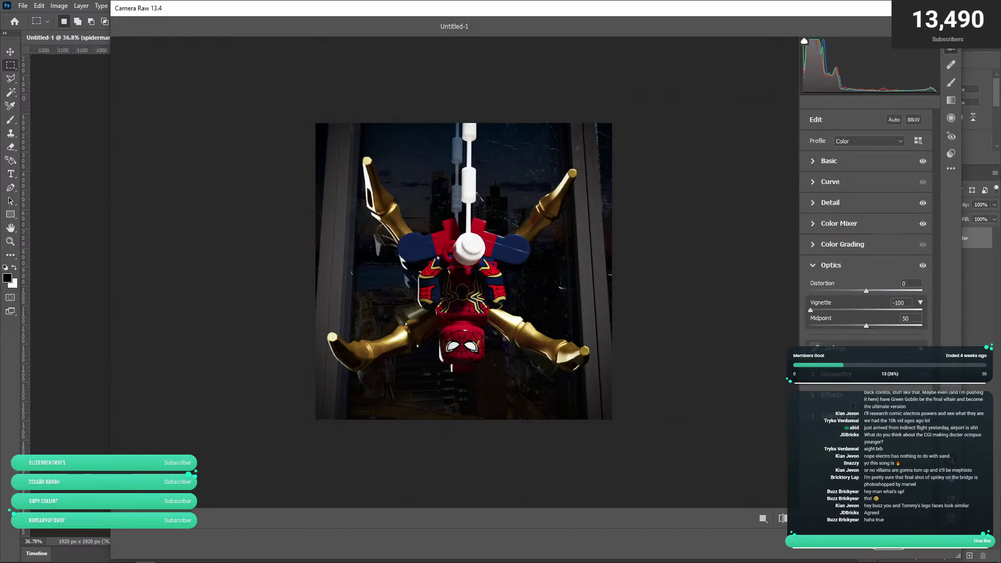
- Darken the image edges with a vignetting amount of about -21 in the Effects settings
{"action": "left_click", "coordinate": [814, 374]}
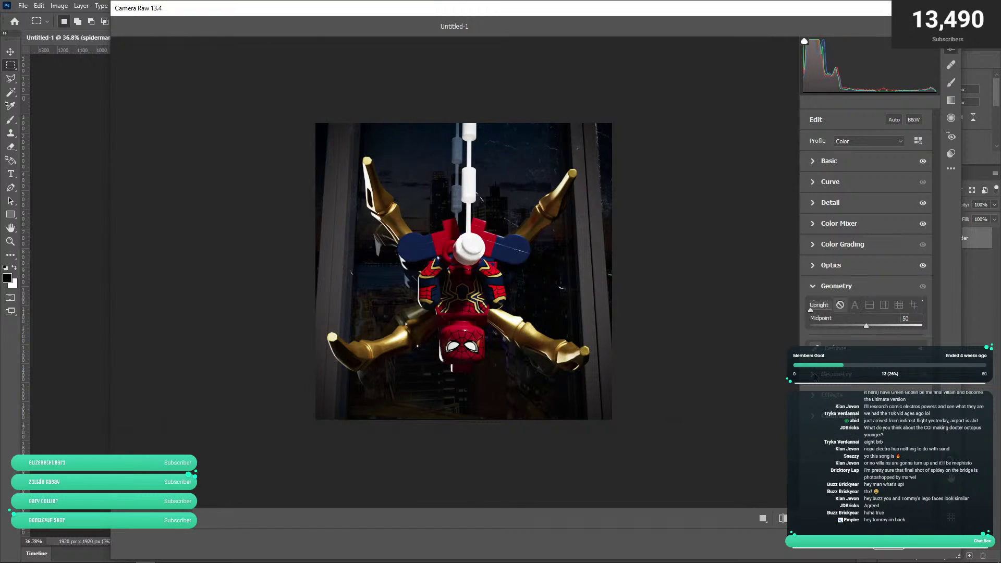
{"action": "left_click", "coordinate": [814, 372]}
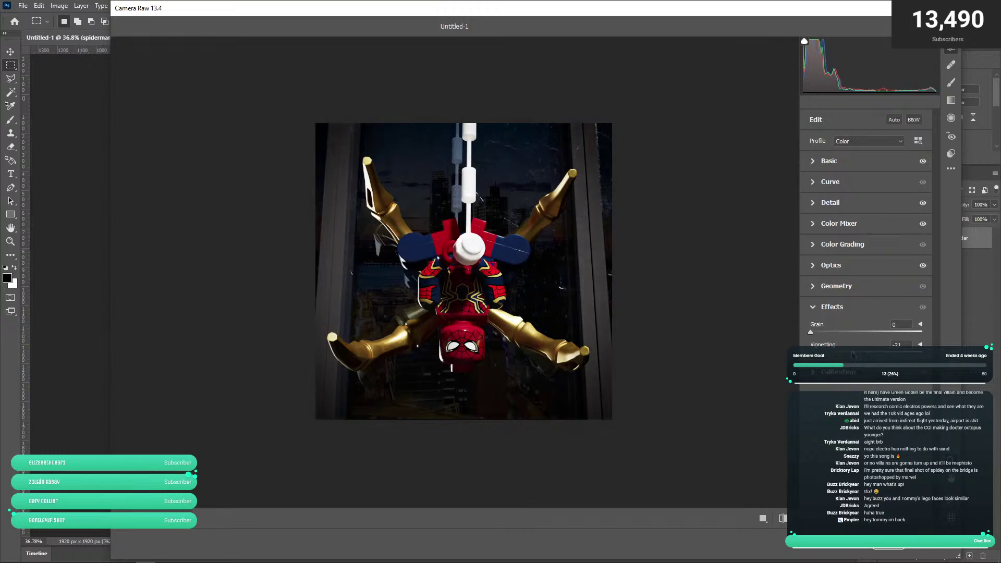
{"action": "left_click_drag", "start_coordinate": [861, 354], "coordinate": [856, 357]}
- Readjust the Optics vignette, ending at -100, and raise its midpoint to 94
{"action": "left_click", "coordinate": [830, 265]}
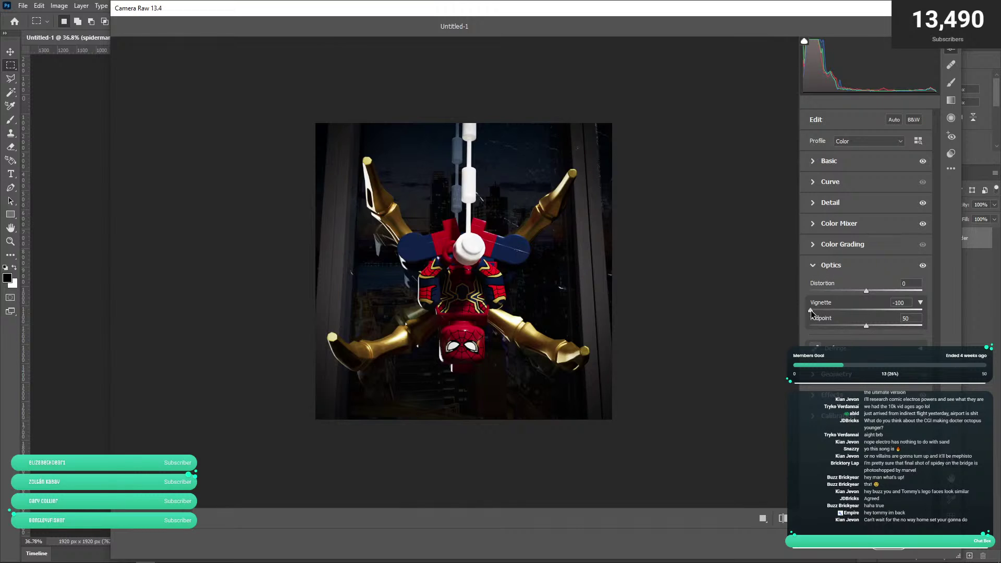
{"action": "left_click_drag", "start_coordinate": [811, 311], "coordinate": [823, 310]}
{"action": "left_click_drag", "start_coordinate": [889, 326], "coordinate": [905, 327]}
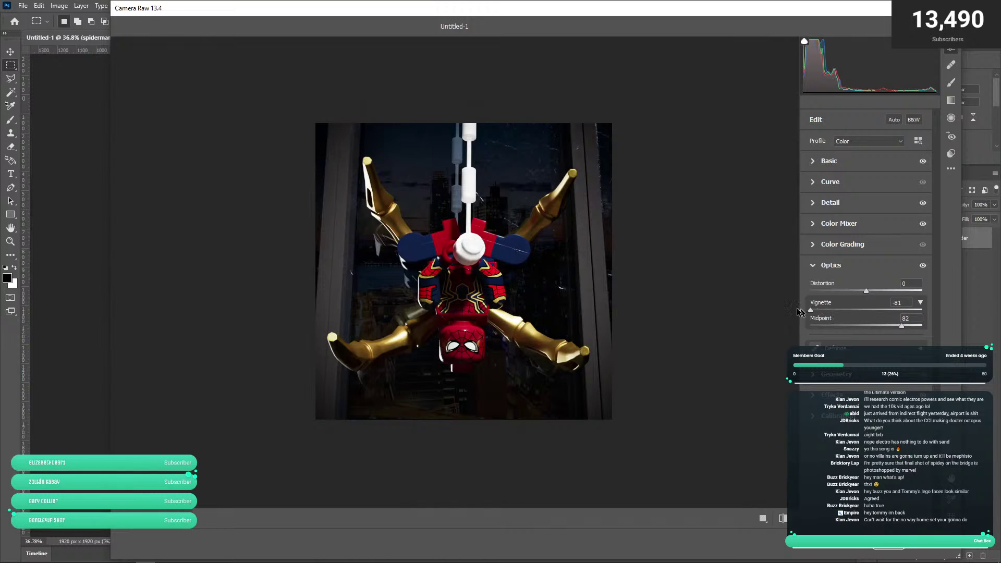
{"action": "left_click_drag", "start_coordinate": [799, 311], "coordinate": [801, 311]}
{"action": "left_click_drag", "start_coordinate": [900, 326], "coordinate": [917, 326]}
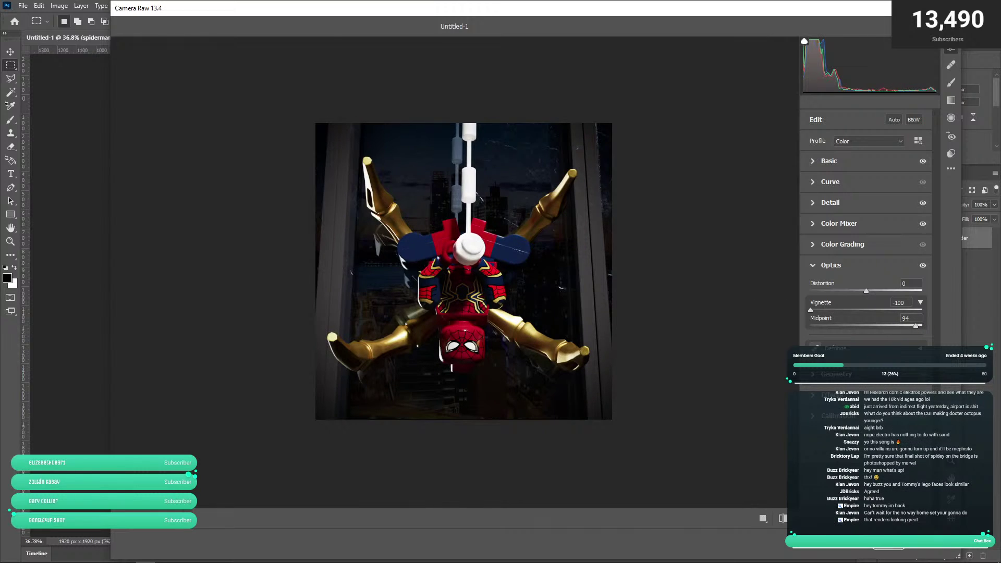
- Cool the white balance temperature to -6 and apply the Camera Raw grade
{"action": "left_click", "coordinate": [812, 161]}
{"action": "mouse_move", "coordinate": [867, 202]}
{"action": "left_mouse_down"}
{"action": "mouse_move", "coordinate": [849, 201]}
{"action": "mouse_move", "coordinate": [858, 218]}
{"action": "mouse_move", "coordinate": [874, 219]}
{"action": "mouse_move", "coordinate": [864, 203]}
{"action": "left_mouse_up"}
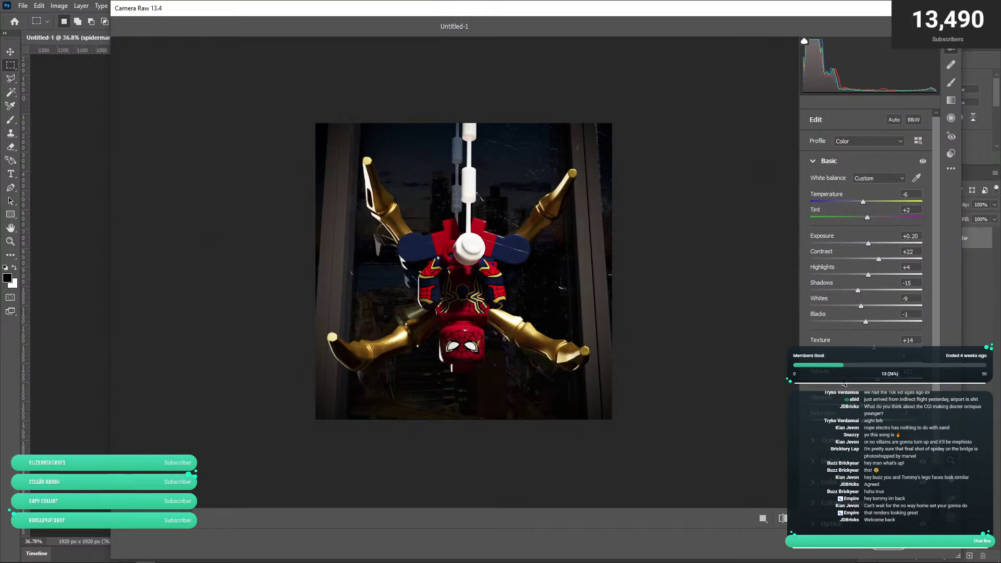
{"action": "left_click", "coordinate": [895, 553]}
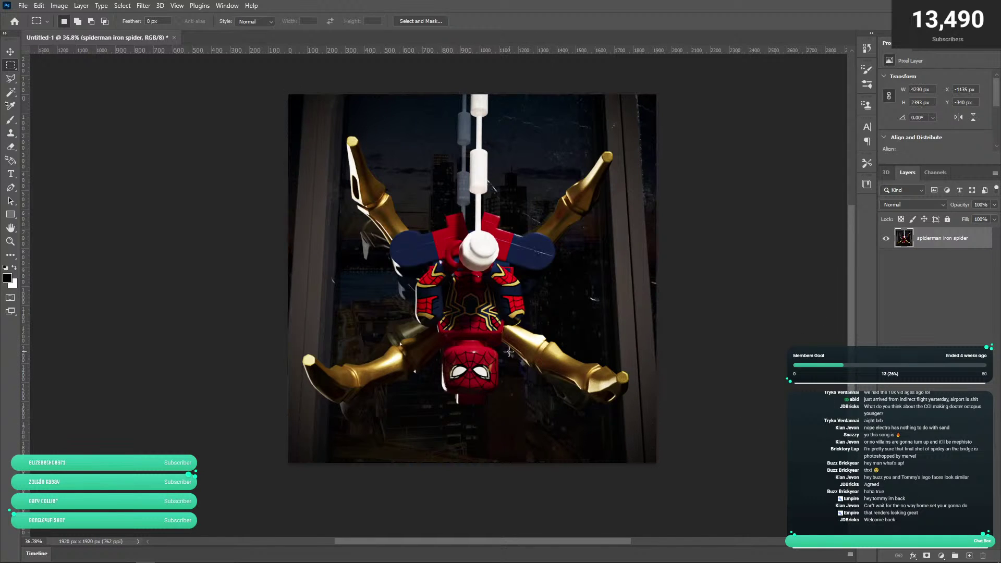
- Select both white eye areas of the mask with the Magic Wand and copy them to a new layer
{"action": "key", "text": "z"}
{"action": "left_click_drag", "start_coordinate": [484, 378], "coordinate": [535, 376]}
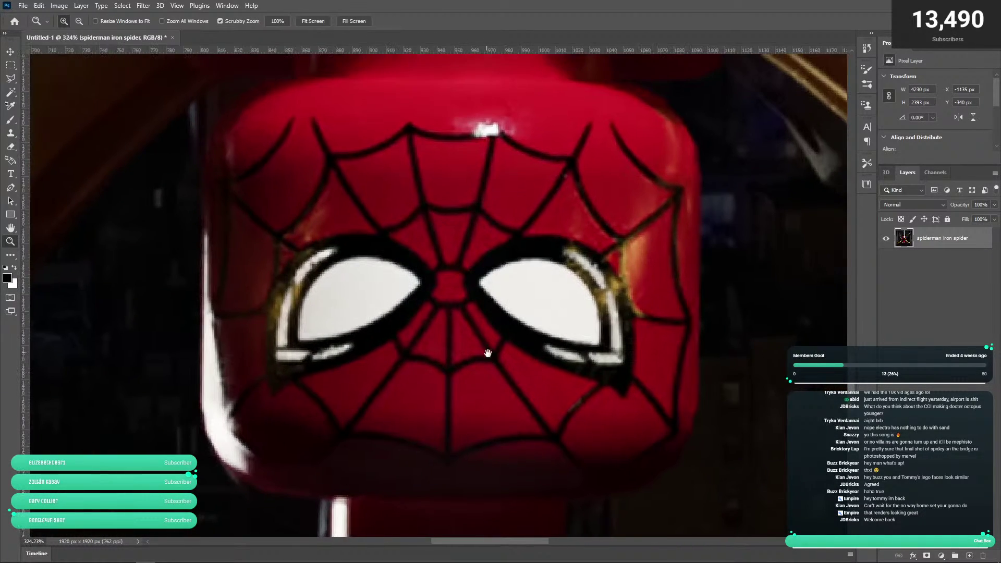
{"action": "left_click_drag", "start_coordinate": [488, 354], "coordinate": [520, 369]}
{"action": "left_click", "coordinate": [11, 79]}
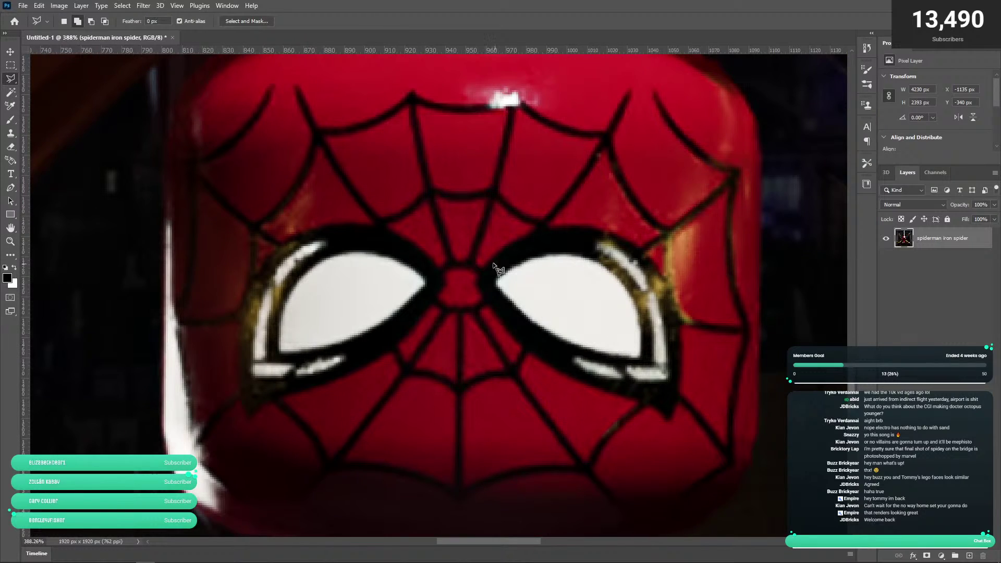
{"action": "left_click", "coordinate": [498, 288]}
{"action": "left_click", "coordinate": [11, 92]}
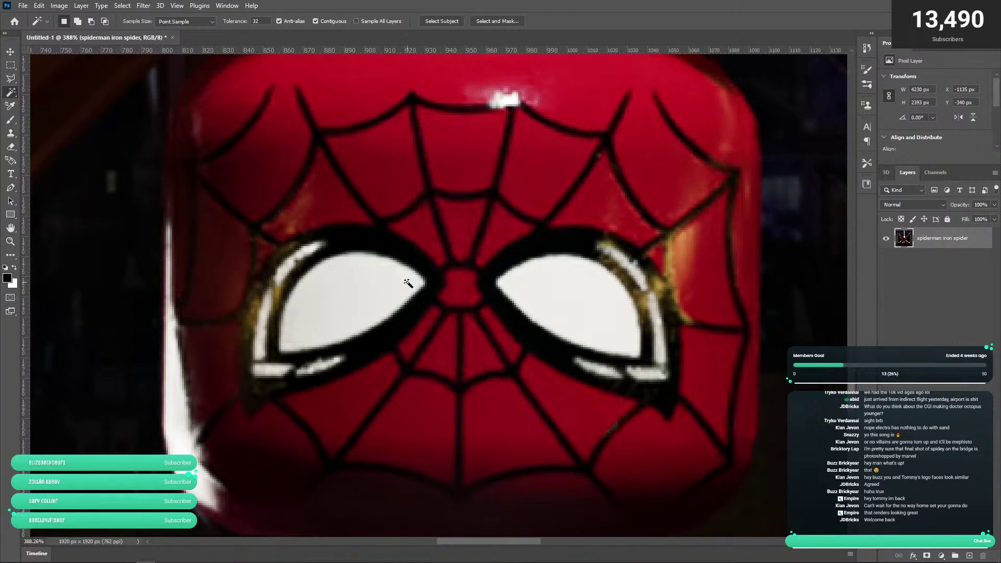
{"action": "left_click", "coordinate": [572, 298]}
{"action": "left_click", "coordinate": [369, 296], "text": "shift"}
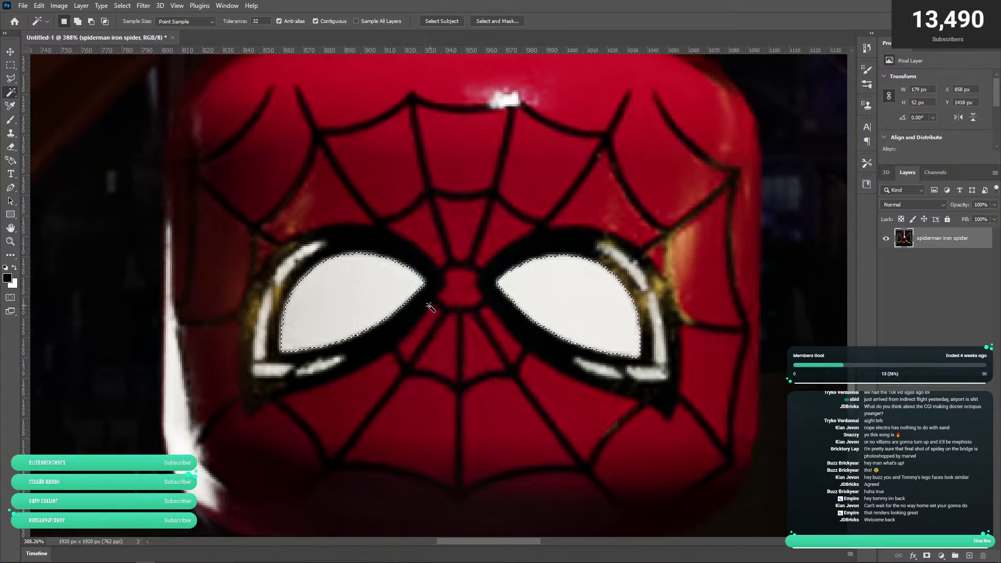
{"action": "key", "text": "ctrl+j"}
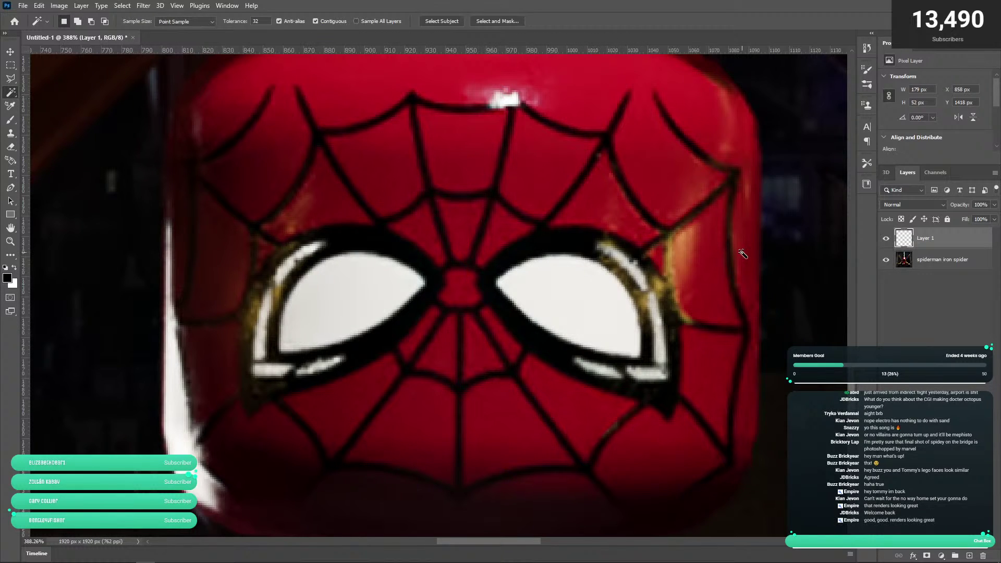
- Add an Outer Glow effect to the eyes layer with the cyan-blue glow colour 00c6ff
{"action": "key", "text": "z"}
{"action": "left_click_drag", "start_coordinate": [644, 243], "coordinate": [522, 245]}
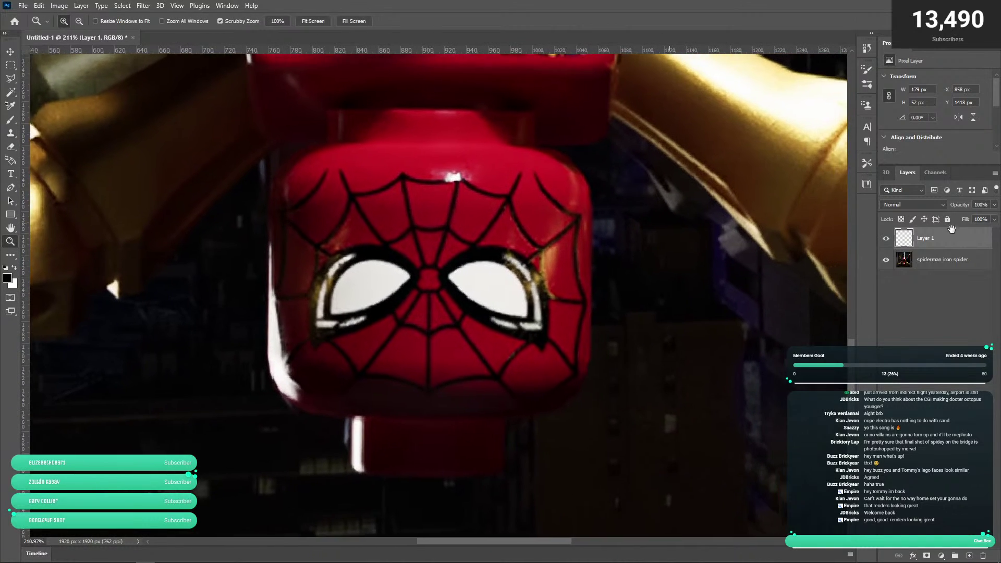
{"action": "double_click", "coordinate": [958, 249]}
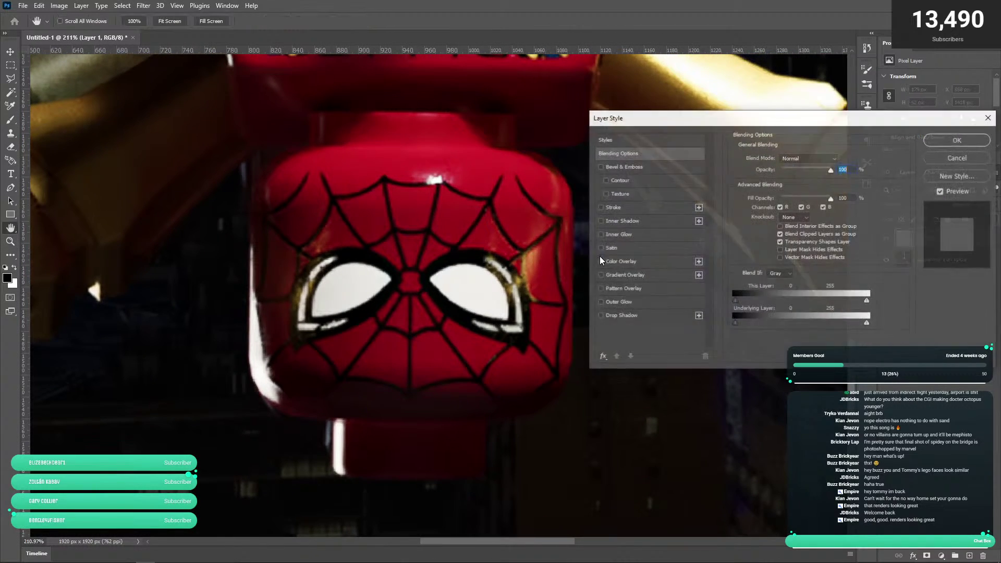
{"action": "left_click", "coordinate": [600, 303]}
{"action": "left_click", "coordinate": [639, 301]}
{"action": "left_click", "coordinate": [758, 194]}
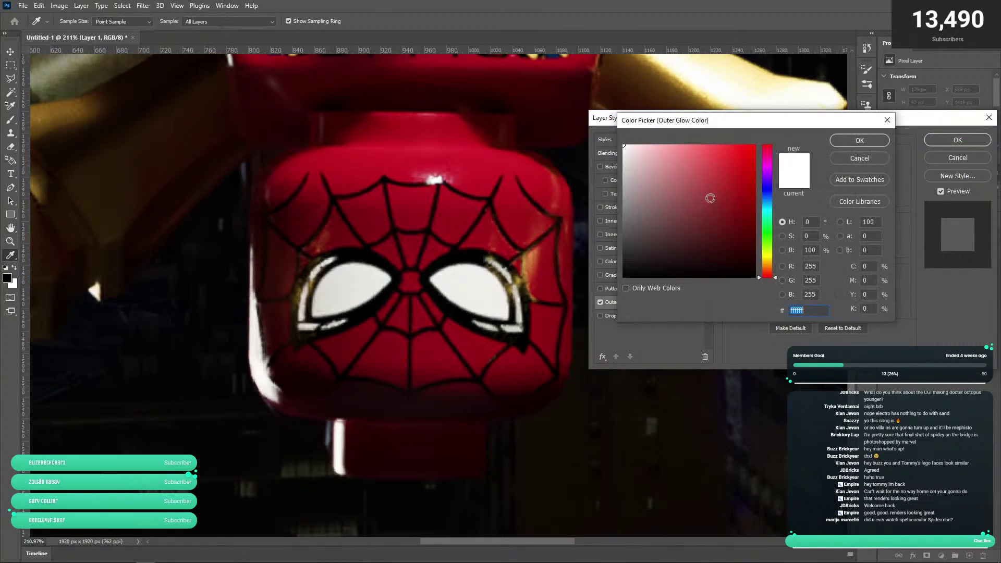
{"action": "left_click", "coordinate": [754, 197]}
{"action": "left_click_drag", "start_coordinate": [774, 193], "coordinate": [770, 205]}
{"action": "mouse_move", "coordinate": [751, 149]}
{"action": "left_mouse_down"}
{"action": "mouse_move", "coordinate": [767, 141]}
{"action": "mouse_move", "coordinate": [839, 150]}
{"action": "left_mouse_up"}
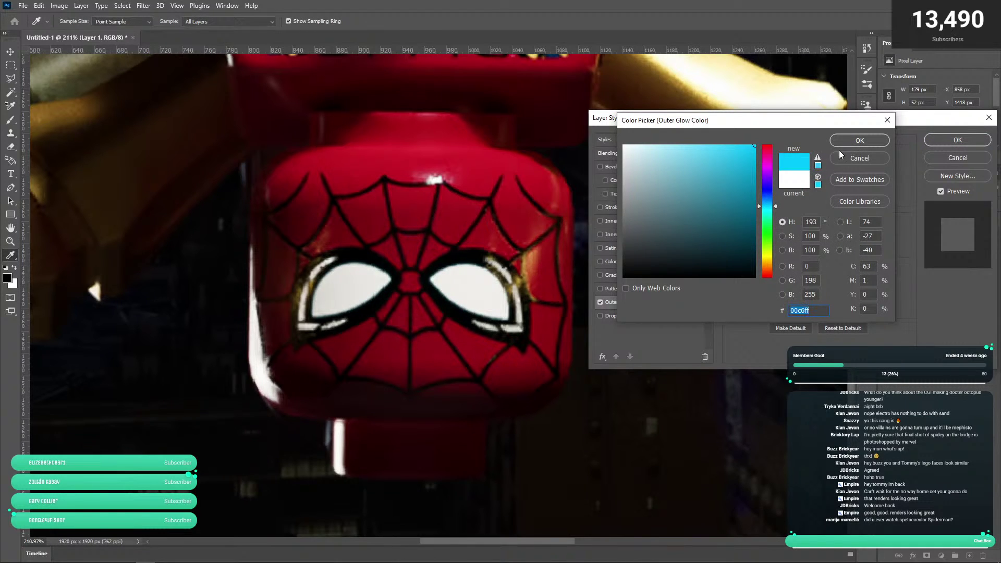
{"action": "left_click", "coordinate": [858, 143]}
- Set the eye glow to 68% opacity, 15% spread and 38 px size, and apply the layer style
{"action": "left_click_drag", "start_coordinate": [788, 170], "coordinate": [805, 170]}
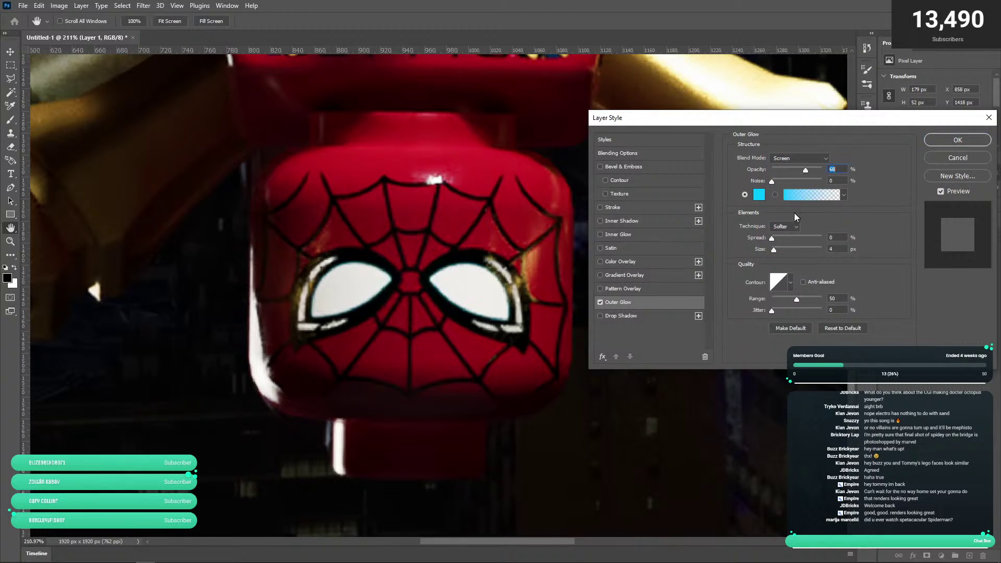
{"action": "left_click_drag", "start_coordinate": [776, 239], "coordinate": [783, 249]}
{"action": "left_click", "coordinate": [781, 250]}
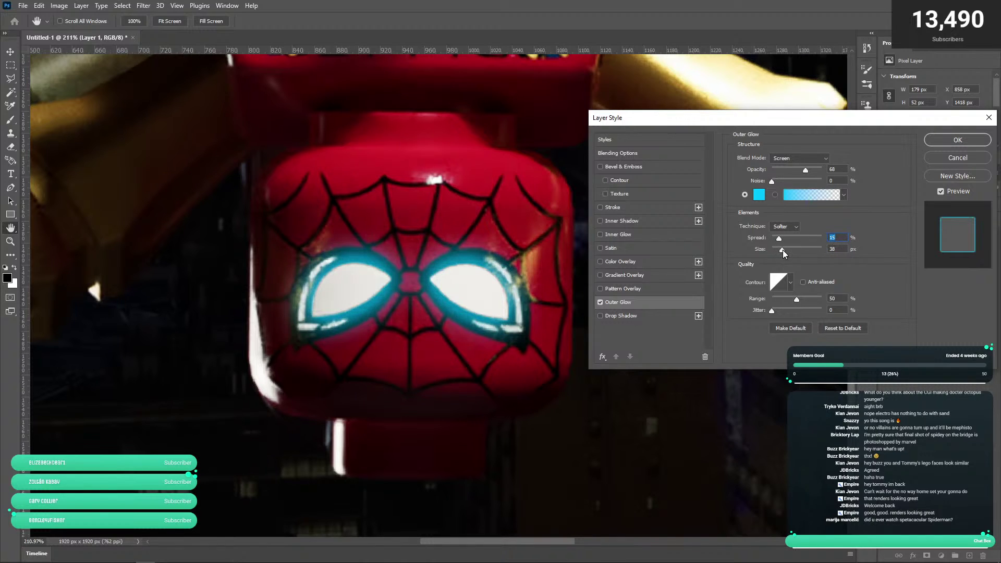
{"action": "left_click", "coordinate": [957, 140]}
- Reduce the eyes' Outer Glow to 3% spread and 27 px size, and apply it
{"action": "key", "text": "z"}
{"action": "left_click_drag", "start_coordinate": [637, 193], "coordinate": [559, 276]}
{"action": "left_click_drag", "start_coordinate": [566, 266], "coordinate": [581, 282]}
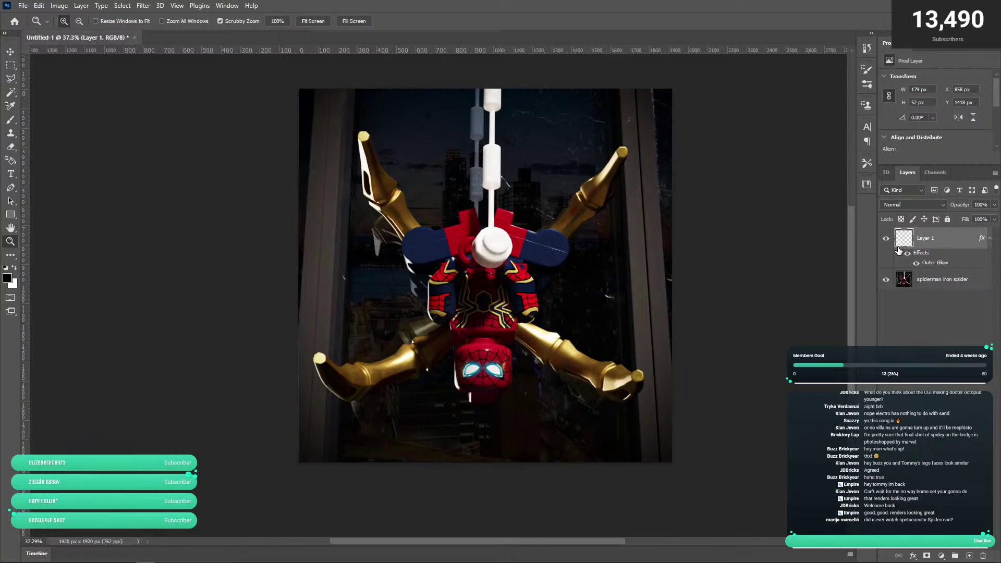
{"action": "double_click", "coordinate": [959, 239]}
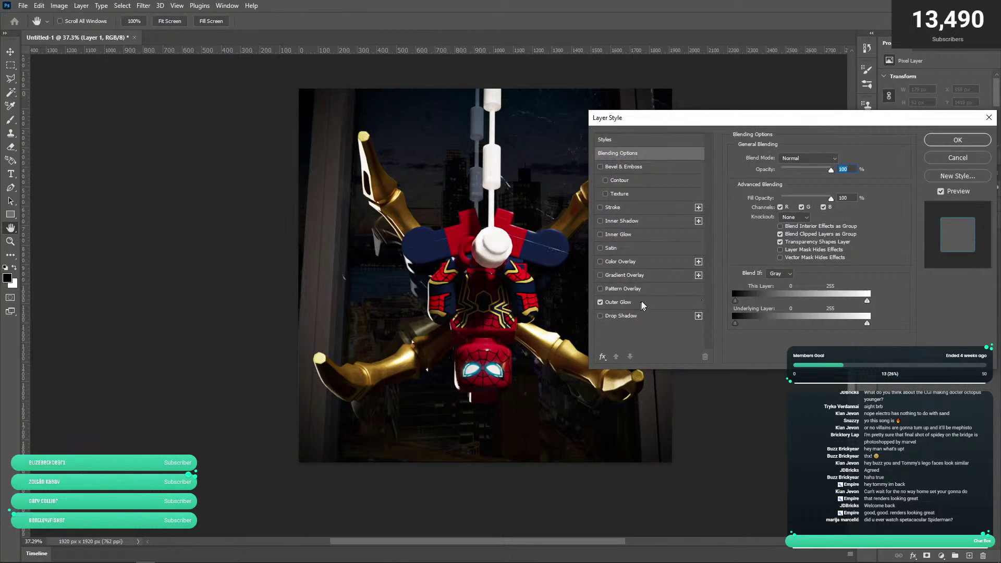
{"action": "left_click", "coordinate": [636, 288]}
{"action": "left_click", "coordinate": [601, 289]}
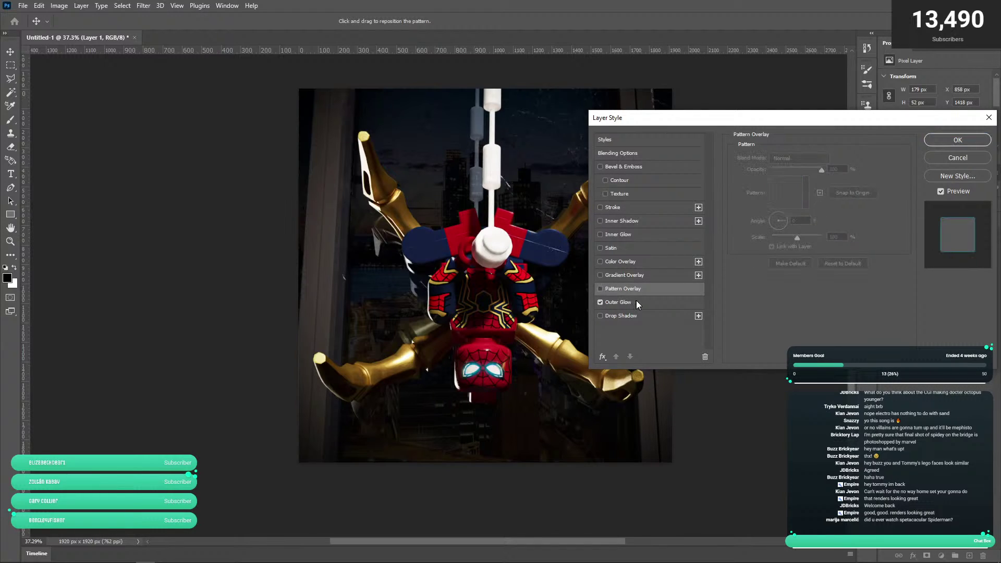
{"action": "left_click", "coordinate": [636, 302]}
{"action": "mouse_move", "coordinate": [775, 238]}
{"action": "left_mouse_down"}
{"action": "mouse_move", "coordinate": [780, 250]}
{"action": "mouse_move", "coordinate": [774, 239]}
{"action": "left_mouse_up"}
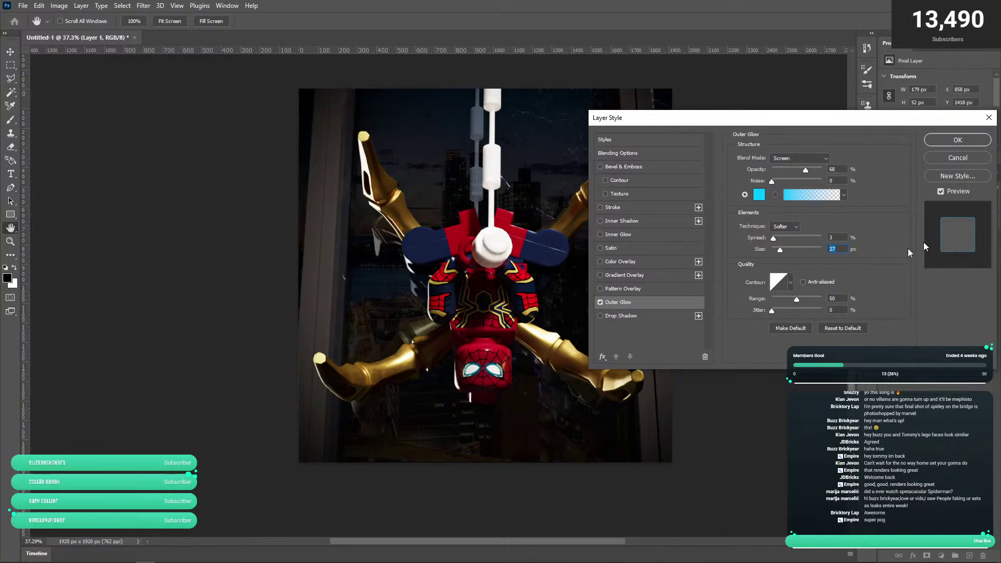
{"action": "key", "text": "z"}
{"action": "left_click", "coordinate": [957, 140]}
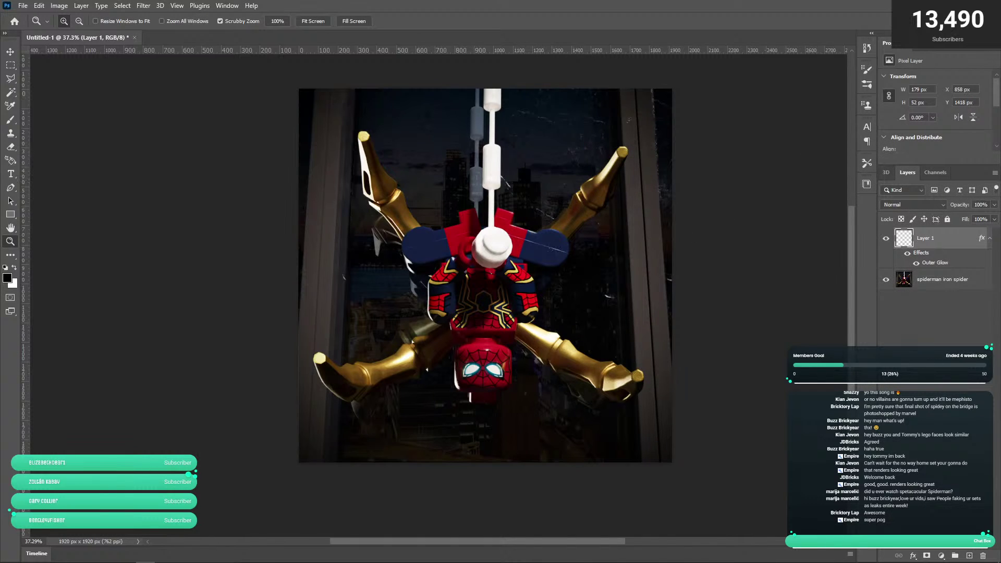
- Switch to File Explorer and open the Desktop folder to find the logo image
{"action": "key", "text": "super+d"}
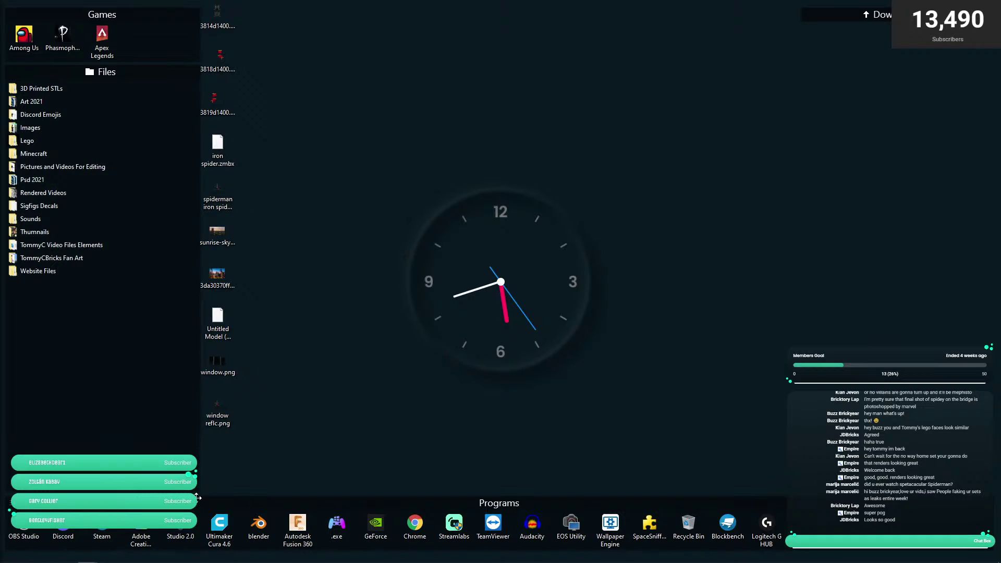
{"action": "mouse_move", "coordinate": [111, 562]}
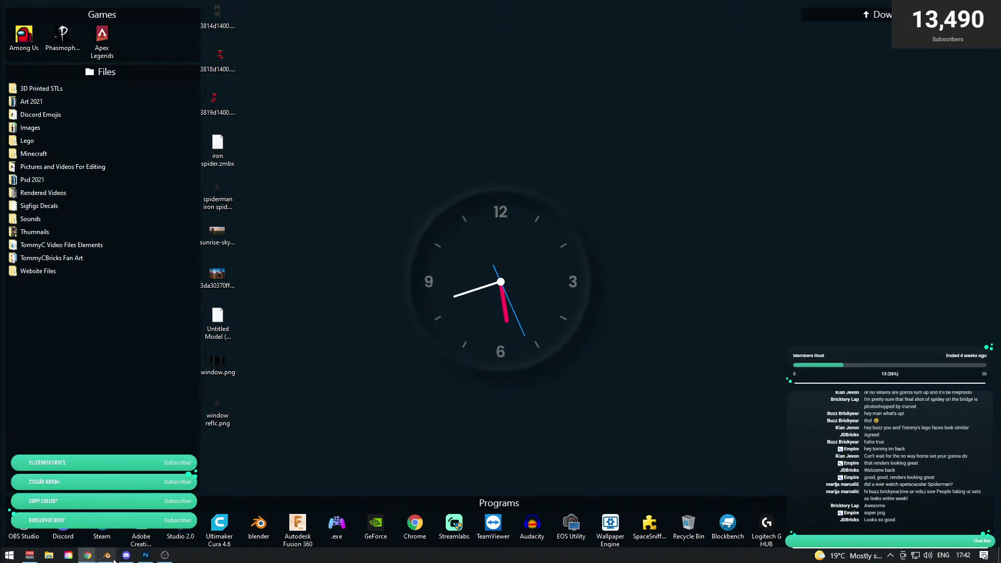
{"action": "left_click", "coordinate": [49, 560]}
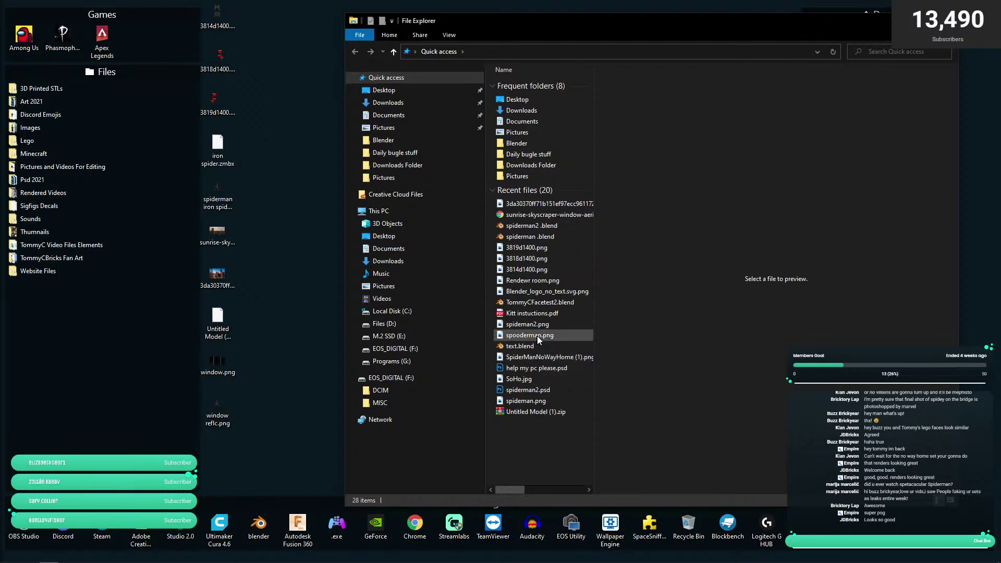
{"action": "left_click", "coordinate": [532, 270]}
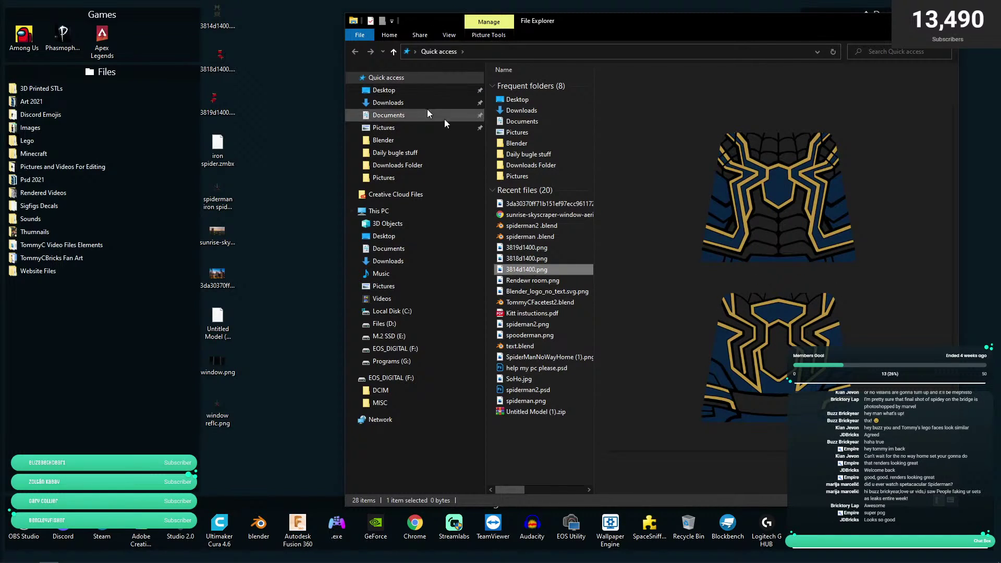
{"action": "left_click", "coordinate": [383, 90]}
- Browse the Desktop files and select the logo image ToimmyC.png
{"action": "key", "text": "Down"}
{"action": "key", "text": "Down"}
{"action": "key", "text": "Down"}
{"action": "key", "text": "Down"}
{"action": "key", "text": "Down"}
{"action": "key", "text": "Down"}
{"action": "key", "text": "Down"}
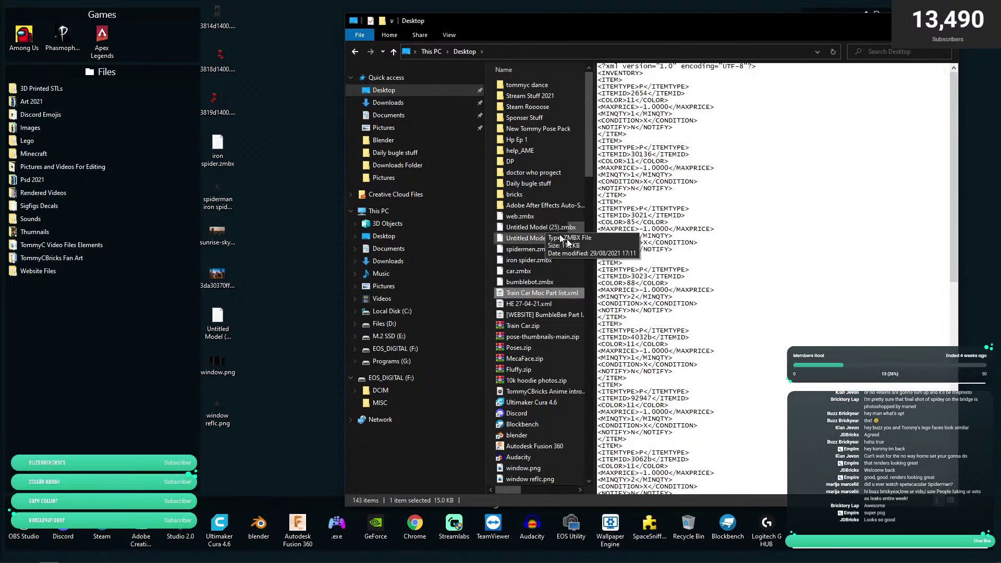
{"action": "key", "text": "Down"}
{"action": "key", "text": "Down"}
{"action": "key", "text": "Down"}
{"action": "key", "text": "t"}
{"action": "key", "text": "t"}
{"action": "key", "text": "t"}
{"action": "key", "text": "t"}
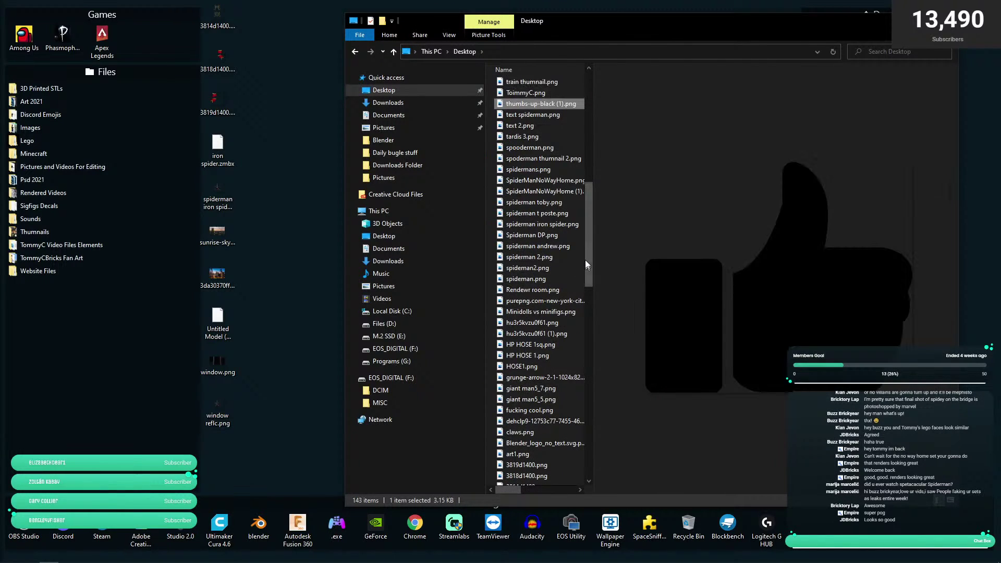
{"action": "left_click", "coordinate": [544, 92]}
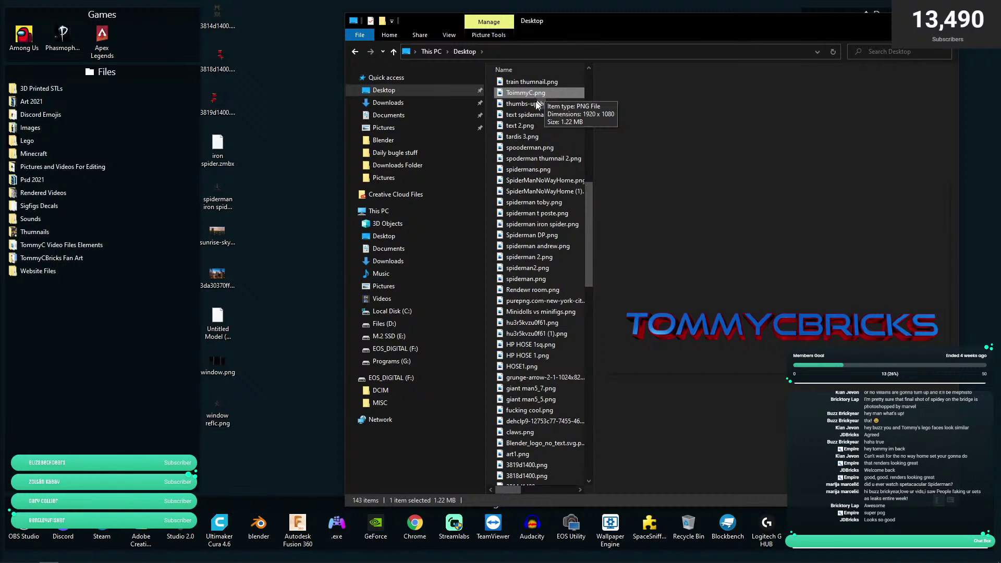
- Place ToimmyC.png in the Photoshop document and scale the logo to about 451 px wide, centred near the image's bottom edge
{"action": "left_click_drag", "start_coordinate": [544, 92], "coordinate": [507, 391]}
{"action": "key", "text": "alt+Tab"}
{"action": "left_click_drag", "start_coordinate": [491, 276], "coordinate": [482, 411]}
{"action": "left_click_drag", "start_coordinate": [488, 448], "coordinate": [488, 423]}
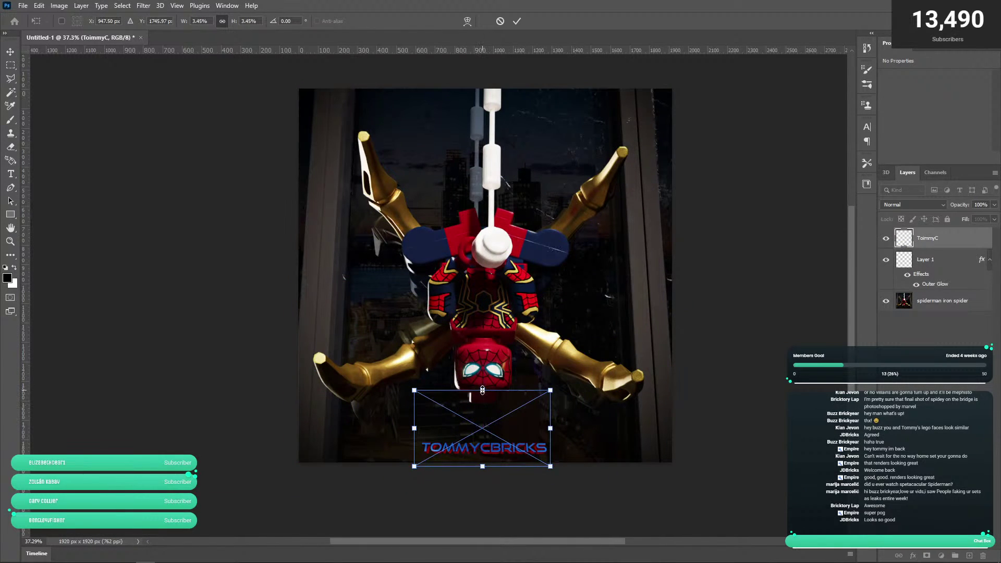
{"action": "left_click_drag", "start_coordinate": [482, 386], "coordinate": [482, 408]}
{"action": "key", "text": "Return"}
{"action": "key", "text": "z"}
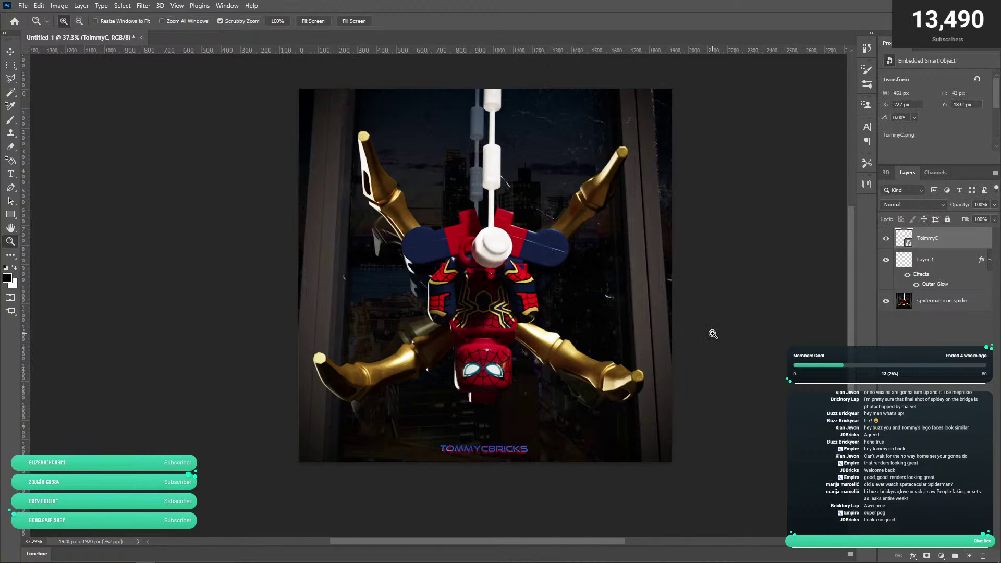
- Add a black Multiply drop shadow to the logo layer with 96% opacity, 21 px distance, 1% spread and 35 px size
{"action": "double_click", "coordinate": [969, 243]}
{"action": "left_click", "coordinate": [613, 316]}
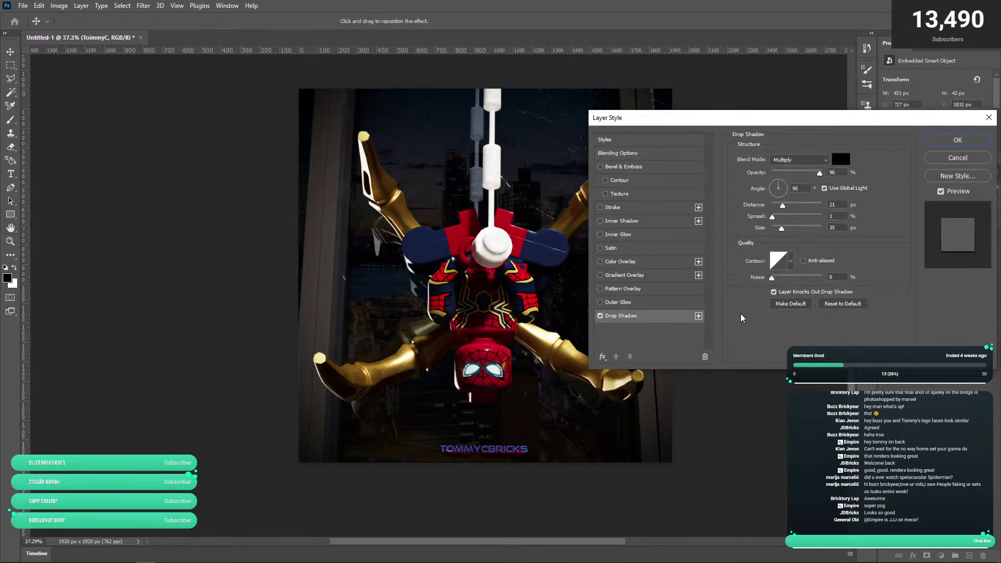
{"action": "left_click", "coordinate": [957, 139]}
{"action": "scroll", "coordinate": [611, 255], "scroll_direction": "down", "scroll_amount": 2}
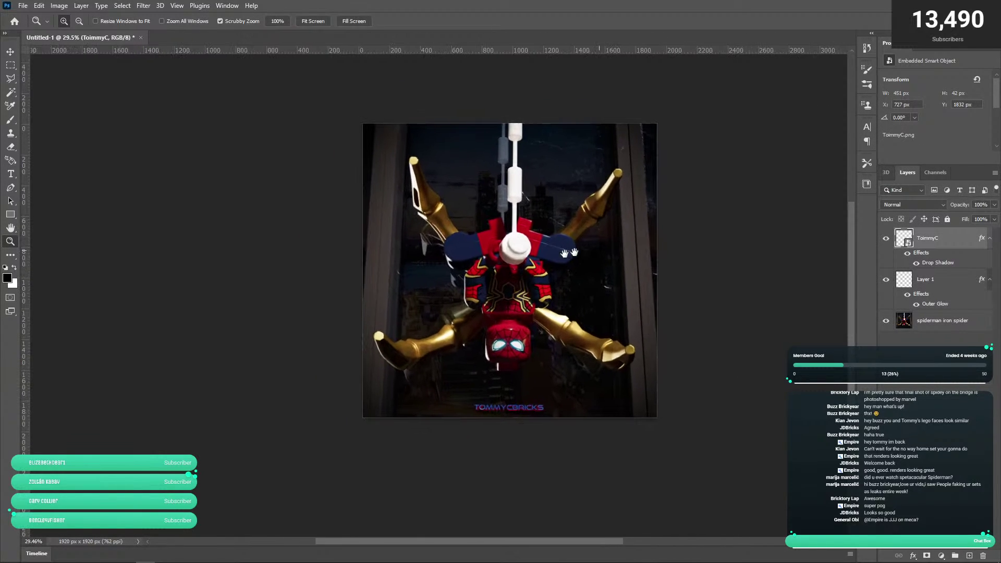
{"action": "scroll", "coordinate": [594, 261], "scroll_direction": "up", "scroll_amount": 3}
{"action": "scroll", "coordinate": [586, 264], "scroll_direction": "down", "scroll_amount": 3}
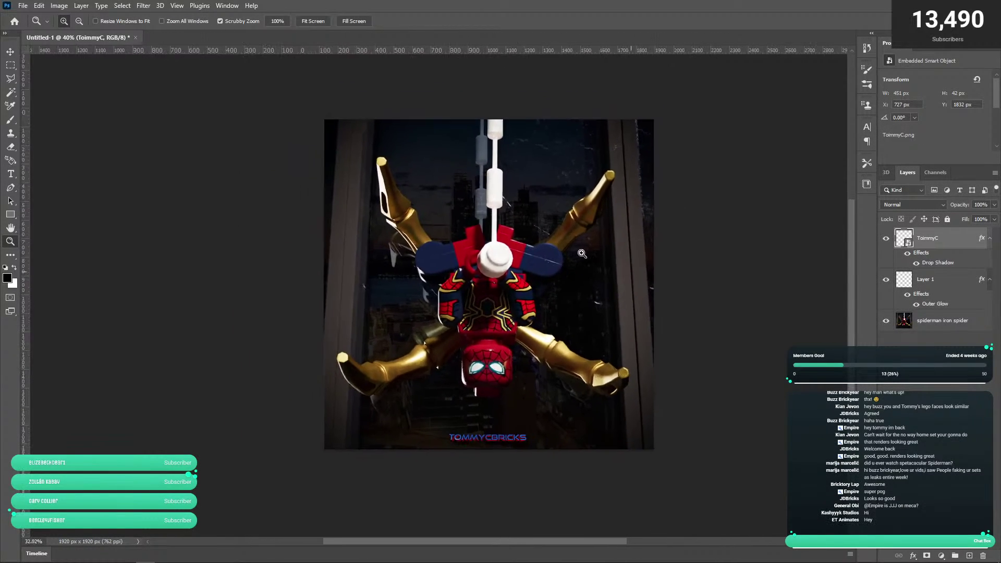
- Add a new layer above the logo and paint a black vignette around the image edges with a soft 1300 px brush
{"action": "key", "text": "b"}
{"action": "key", "text": "ctrl+shift+alt+n"}
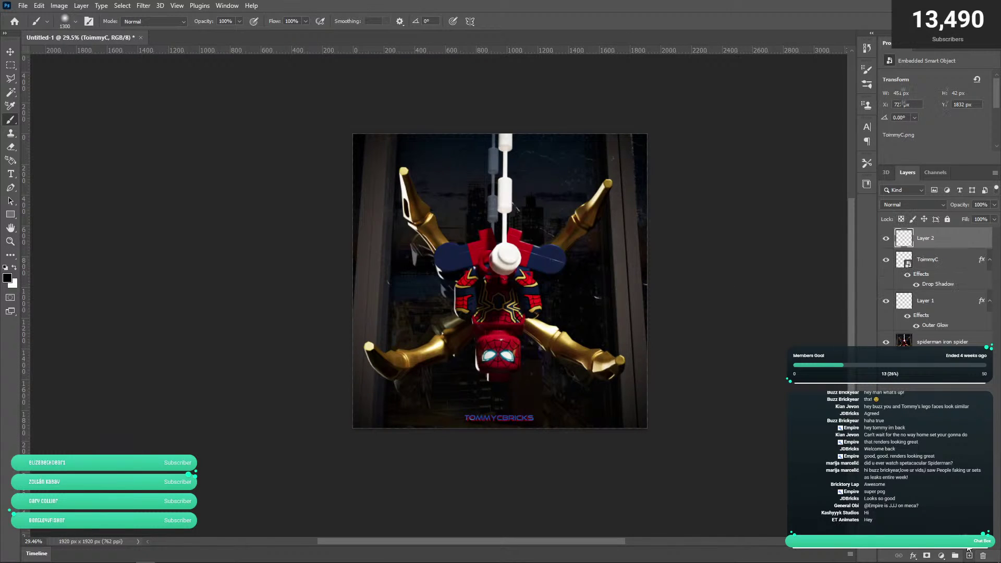
{"action": "left_click_drag", "start_coordinate": [689, 200], "coordinate": [646, 303]}
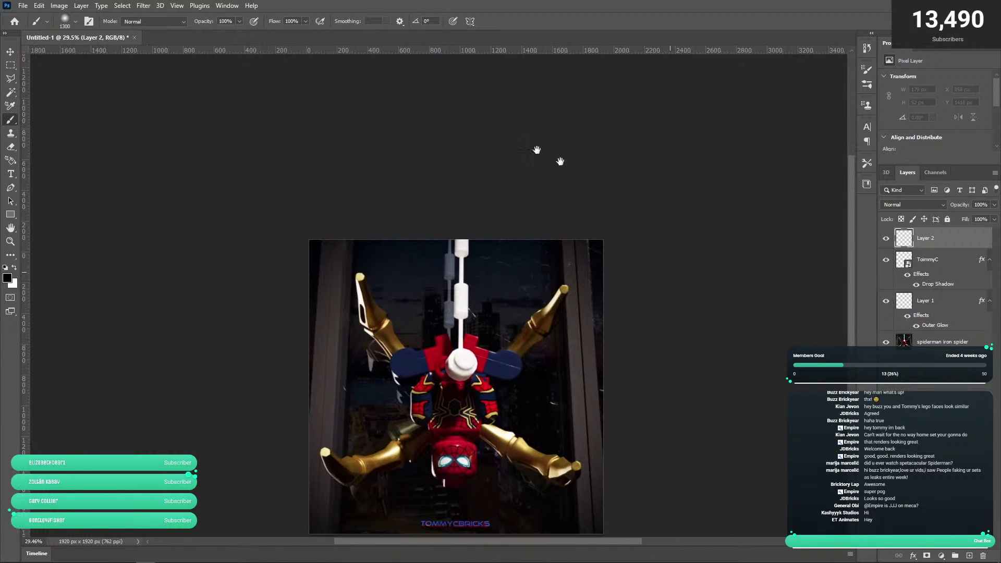
{"action": "mouse_move", "coordinate": [539, 136]}
{"action": "left_mouse_down"}
{"action": "mouse_move", "coordinate": [474, 141]}
{"action": "mouse_move", "coordinate": [326, 107]}
{"action": "mouse_move", "coordinate": [284, 156]}
{"action": "mouse_move", "coordinate": [359, 103]}
{"action": "mouse_move", "coordinate": [404, 153]}
{"action": "mouse_move", "coordinate": [526, 167]}
{"action": "mouse_move", "coordinate": [652, 147]}
{"action": "left_mouse_up"}
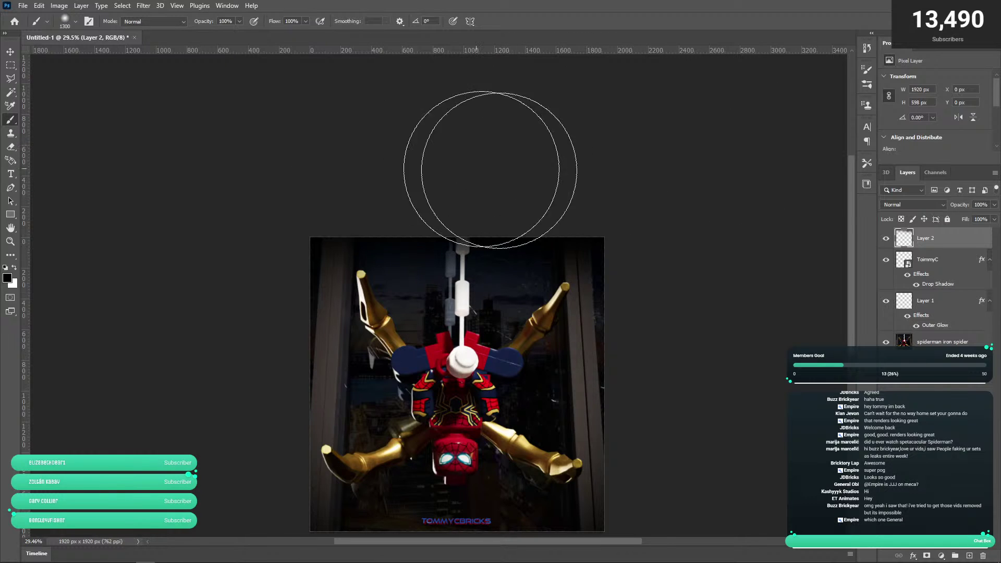
{"action": "left_click_drag", "start_coordinate": [488, 245], "coordinate": [485, 112]}
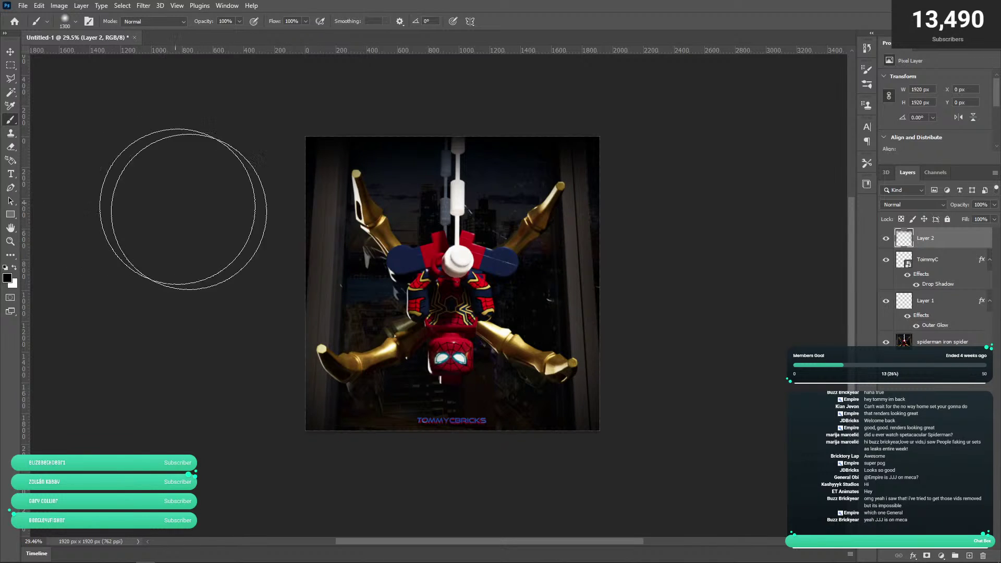
{"action": "key", "text": "z"}
{"action": "mouse_move", "coordinate": [593, 267]}
{"action": "left_mouse_down"}
{"action": "mouse_move", "coordinate": [574, 257]}
{"action": "mouse_move", "coordinate": [595, 261]}
{"action": "left_mouse_up"}
{"action": "mouse_move", "coordinate": [553, 252]}
{"action": "left_mouse_down"}
{"action": "mouse_move", "coordinate": [544, 271]}
{"action": "mouse_move", "coordinate": [525, 270]}
{"action": "left_mouse_up"}
{"action": "scroll", "coordinate": [525, 270], "scroll_direction": "down", "scroll_amount": 1}
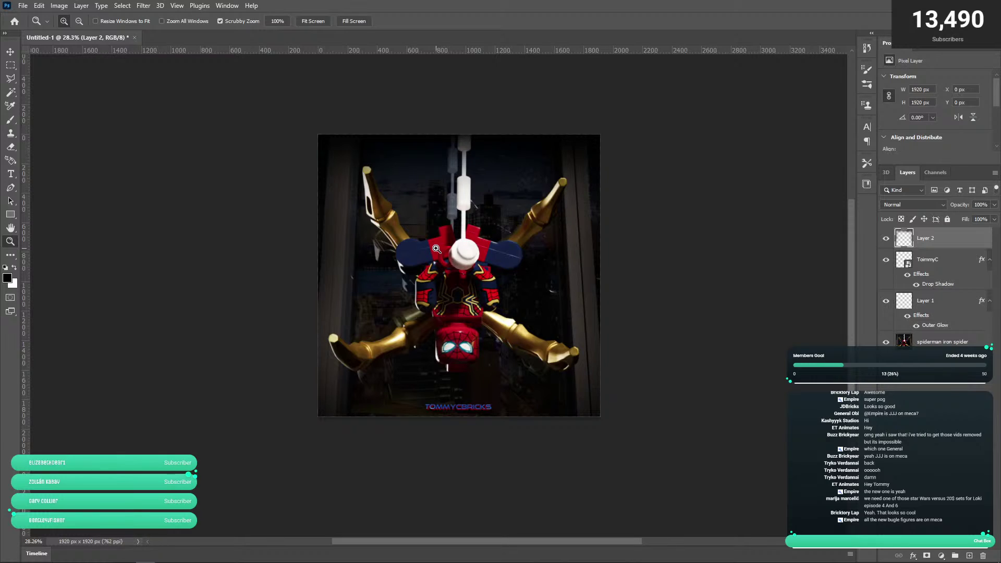
{"action": "scroll", "coordinate": [294, 255], "scroll_direction": "down", "scroll_amount": 3}
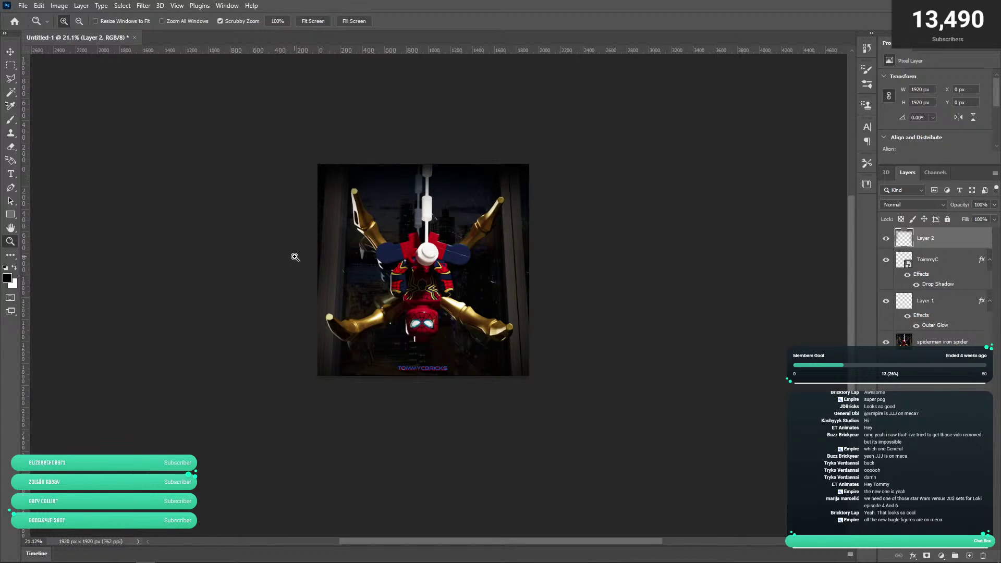
{"action": "left_click_drag", "start_coordinate": [311, 268], "coordinate": [339, 276]}
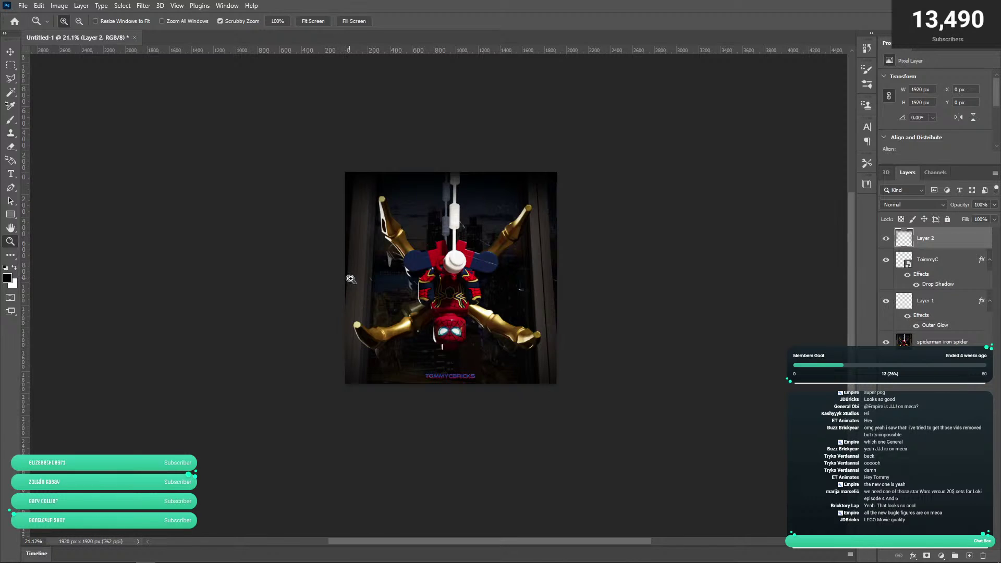
{"action": "left_click_drag", "start_coordinate": [348, 278], "coordinate": [327, 282]}
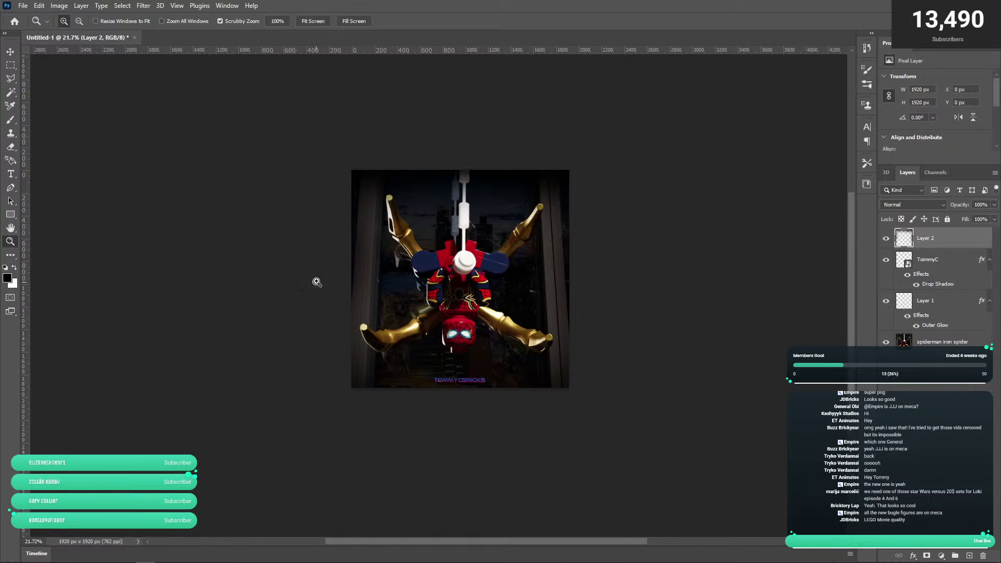
- Start saving a copy of the document to the Desktop with PNG as the file format
{"action": "left_click", "coordinate": [23, 6]}
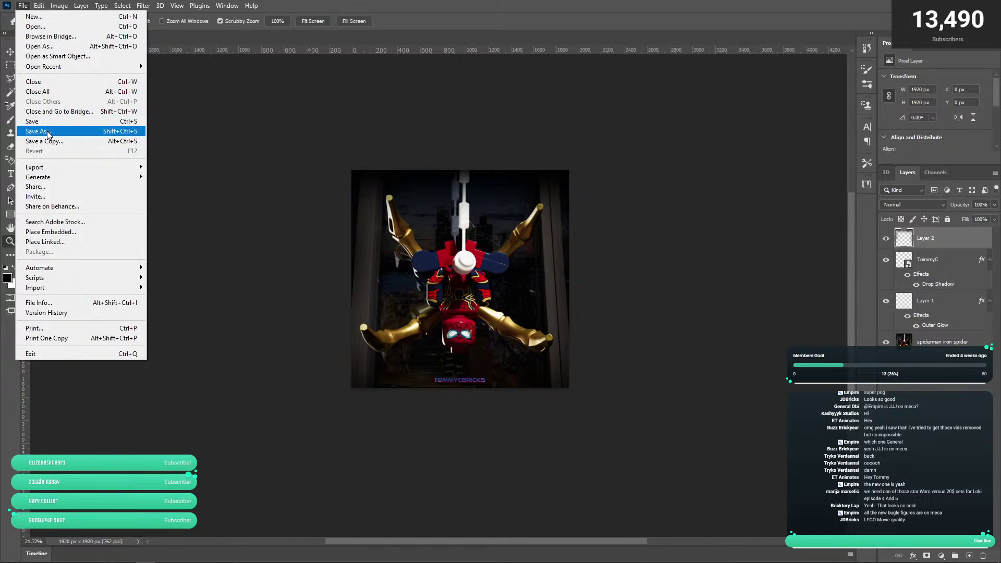
{"action": "left_click", "coordinate": [48, 131]}
{"action": "scroll", "coordinate": [110, 80], "scroll_direction": "up", "scroll_amount": 2}
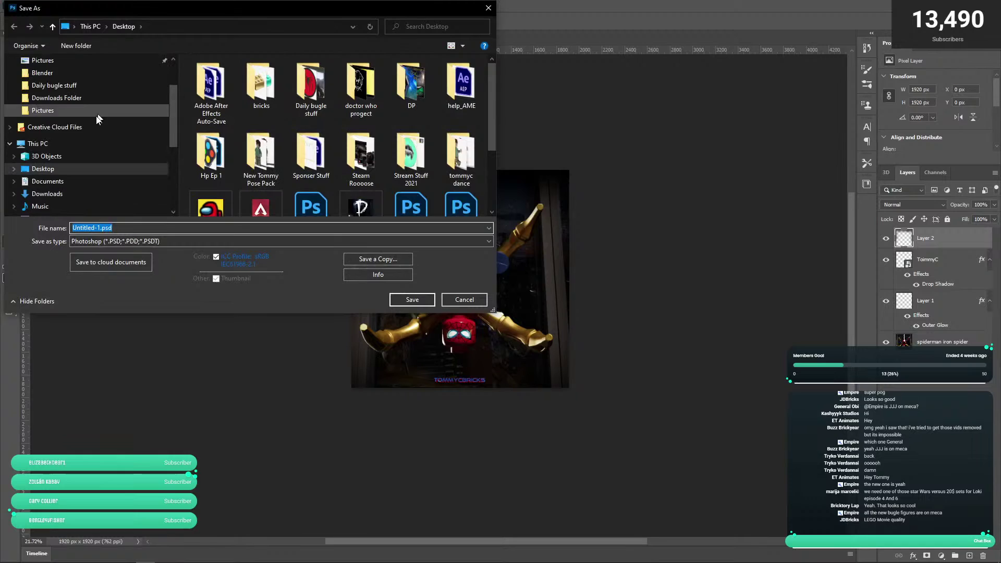
{"action": "left_click", "coordinate": [69, 168]}
{"action": "left_click", "coordinate": [126, 242]}
{"action": "left_click", "coordinate": [153, 278]}
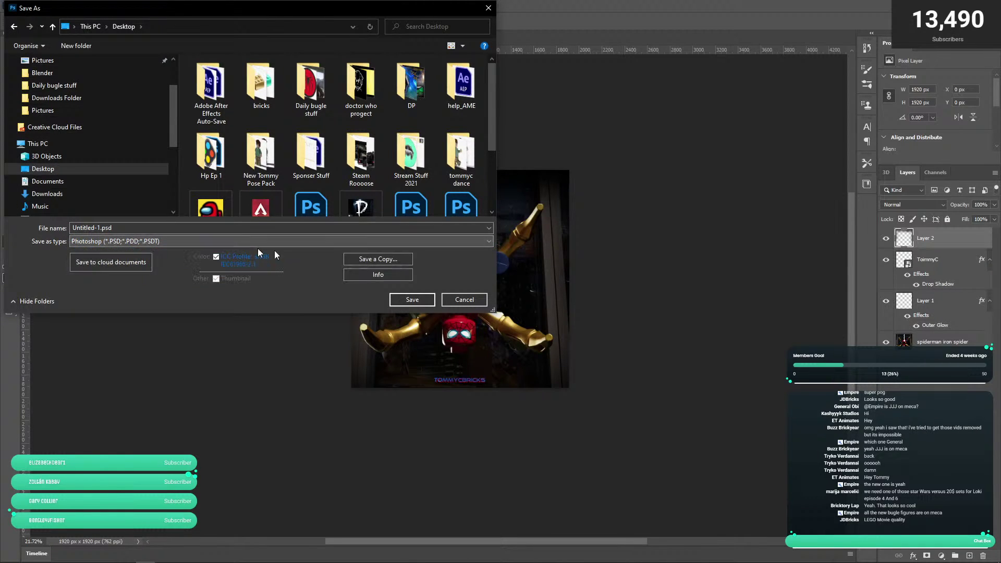
{"action": "left_click", "coordinate": [145, 242]}
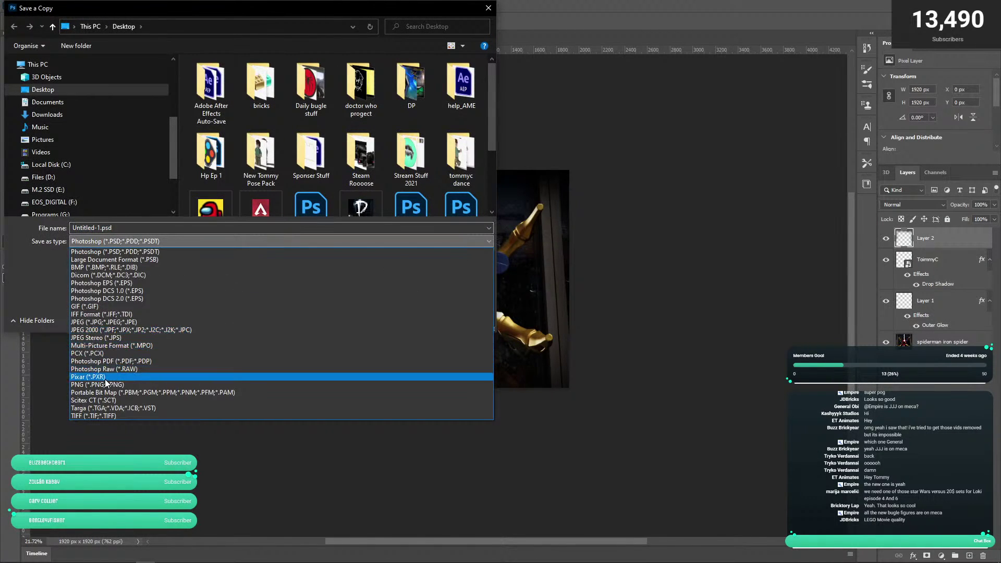
{"action": "left_click", "coordinate": [108, 376]}
- Name the copy spooderman3.png and save it with the large file size (fastest saving) PNG option
{"action": "type", "text": "spooder"}
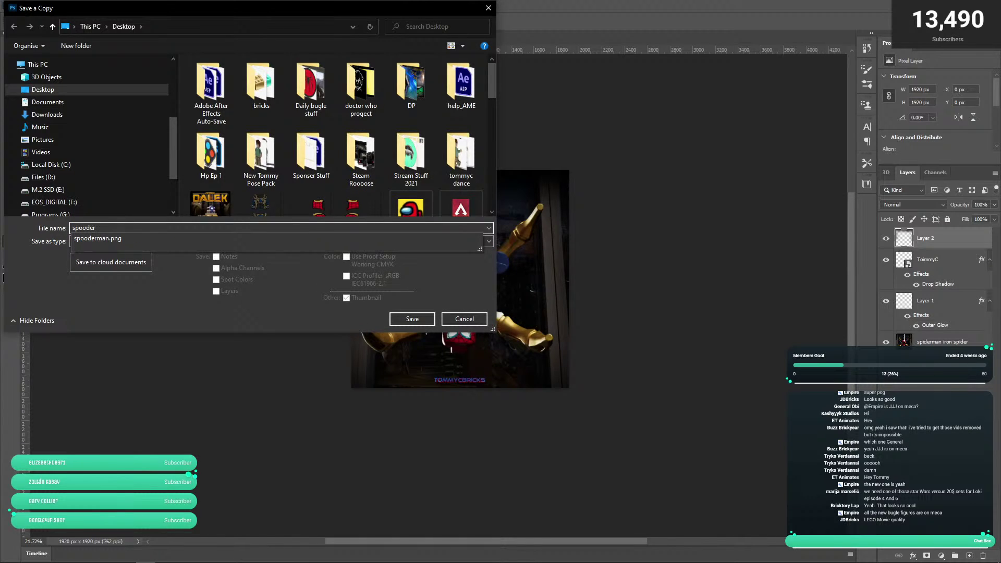
{"action": "key", "text": "Down"}
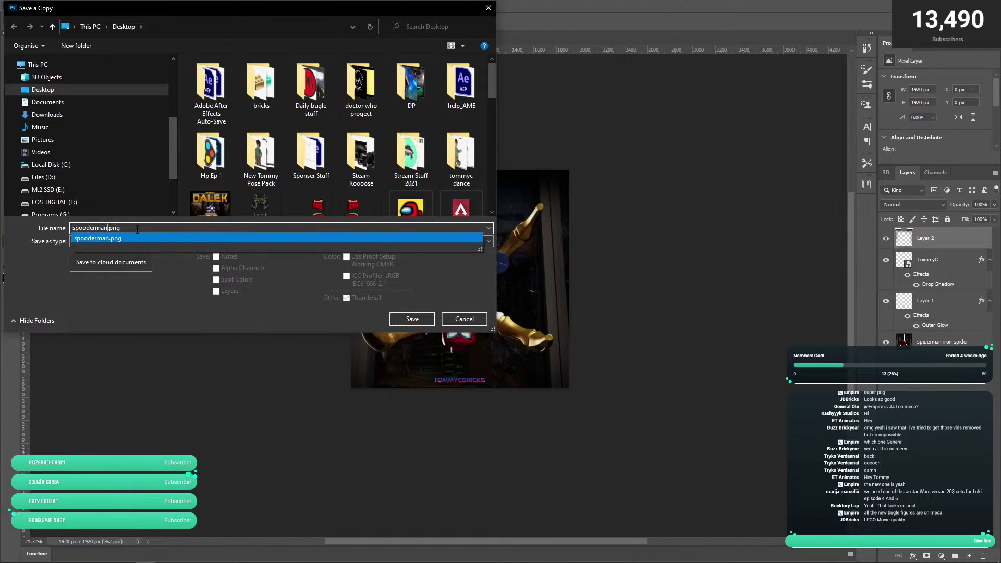
{"action": "type", "text": "3"}
{"action": "key", "text": "Return"}
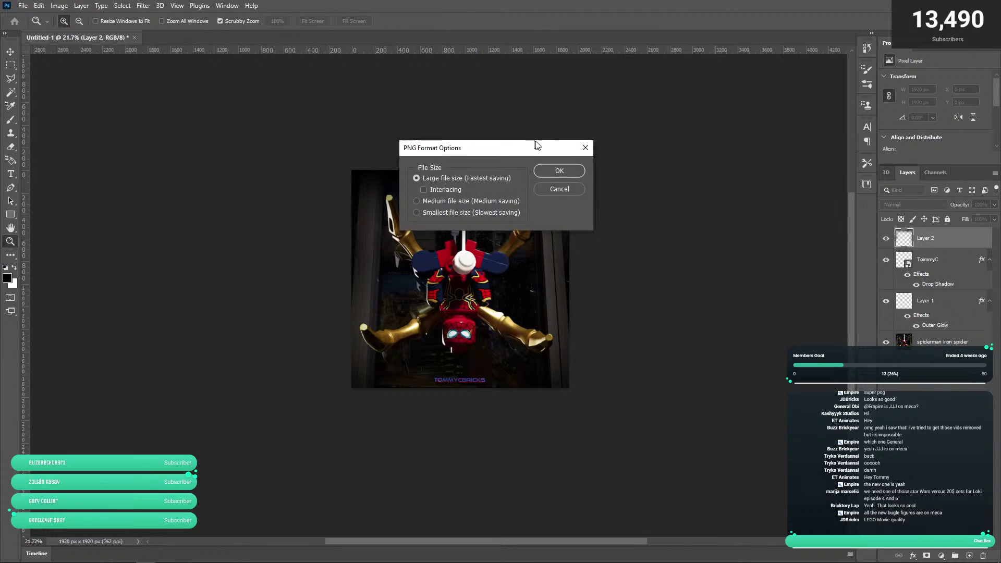
{"action": "key", "text": "Return"}
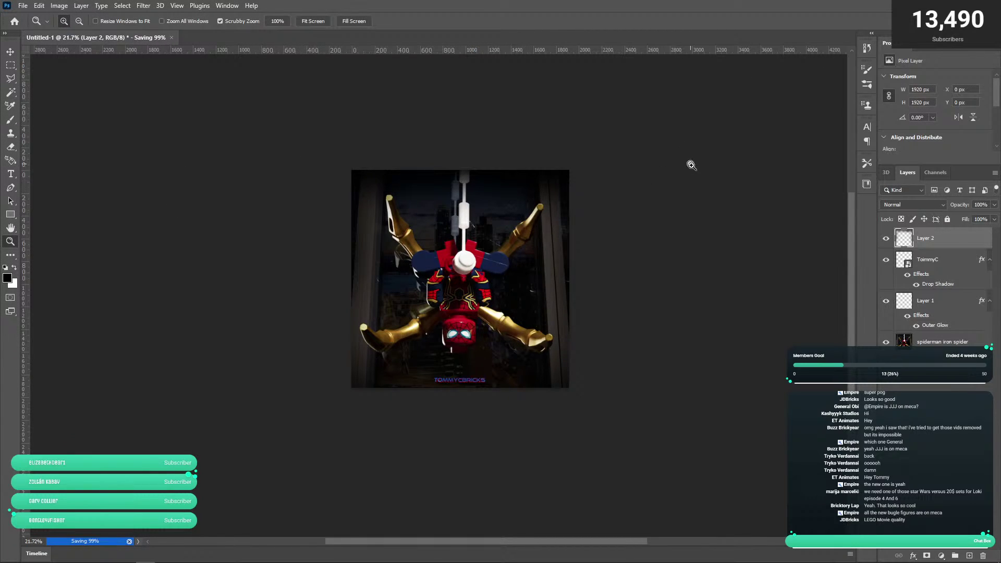